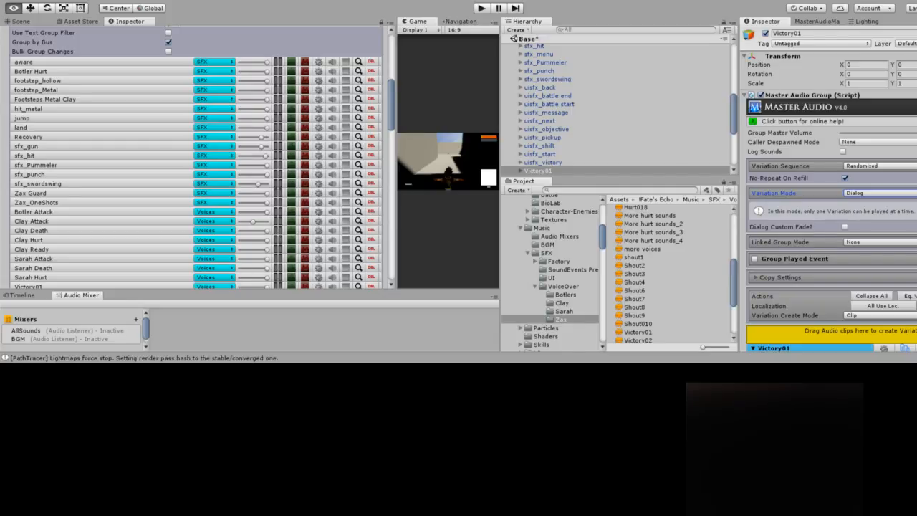
Look through the sound groups and their bus assignments in MasterAudio's Group Control list
scroll(196, 158, "down", 5)
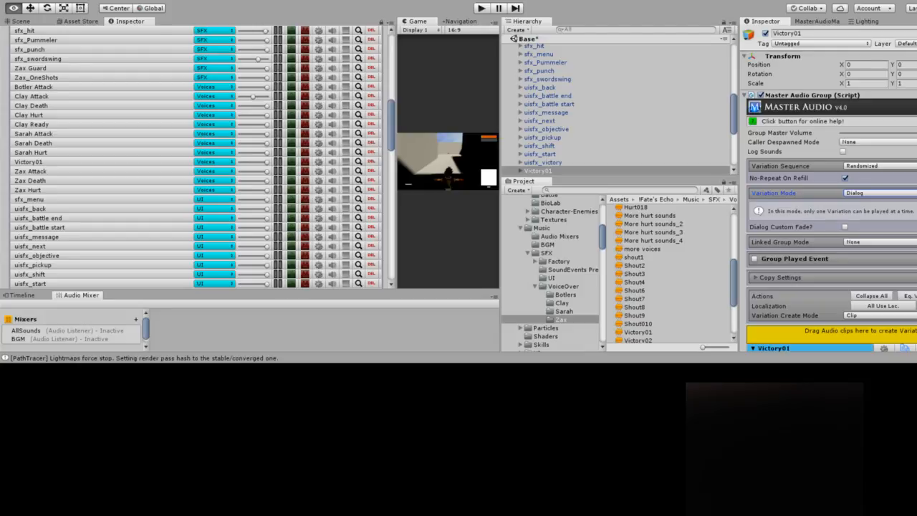
scroll(196, 158, "down", 4)
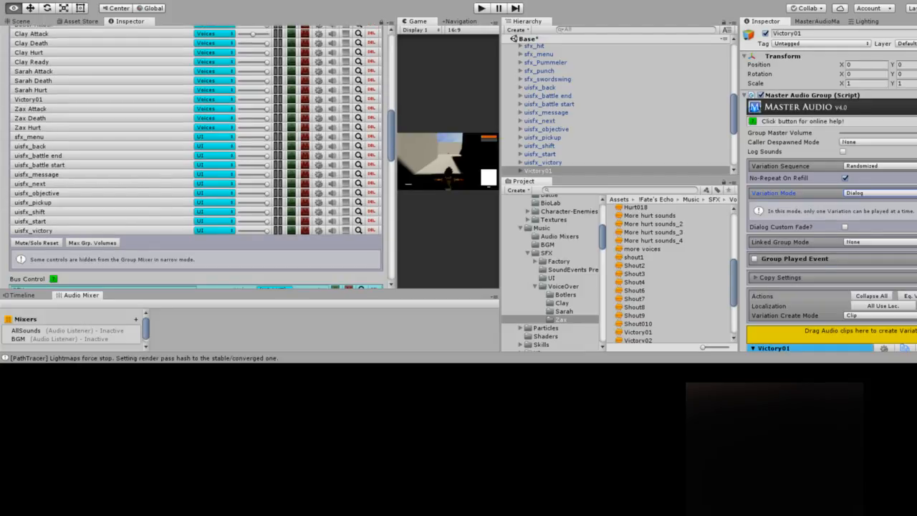
scroll(196, 158, "up", 8)
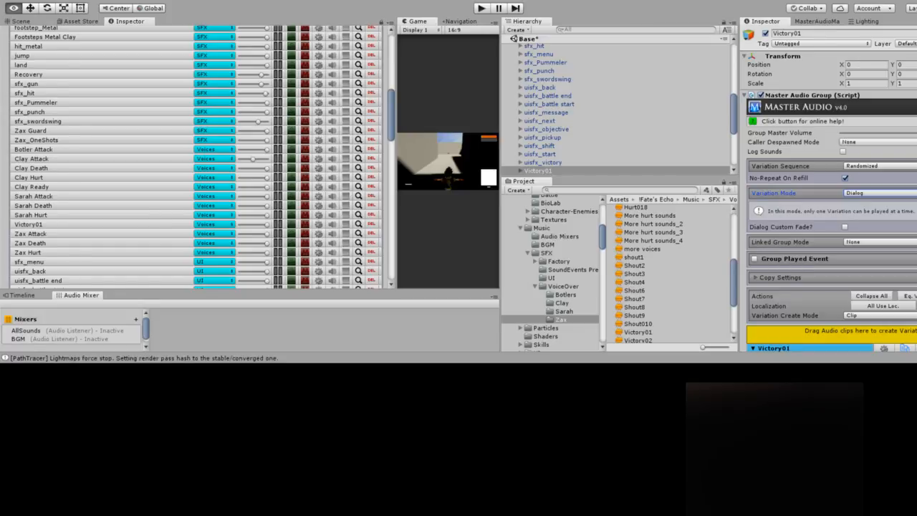
scroll(196, 157, "up", 2)
scroll(197, 157, "up", 2)
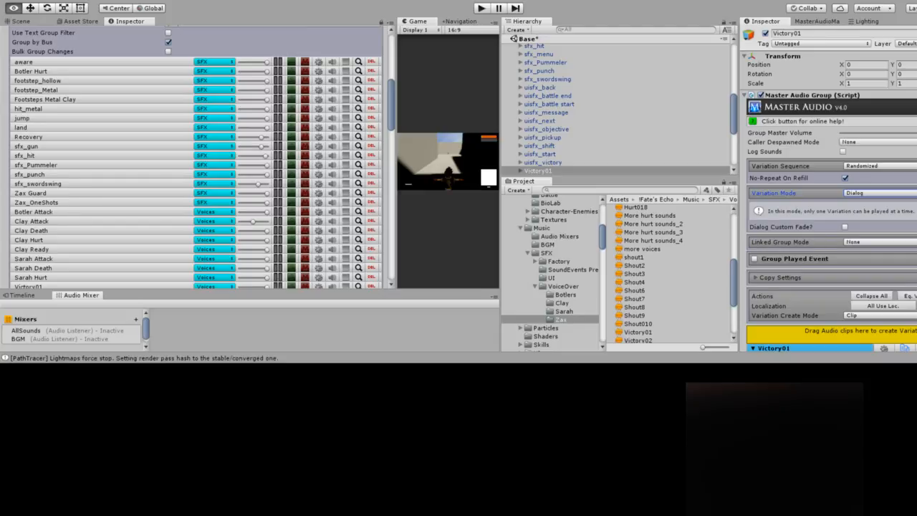
scroll(197, 157, "down", 2)
scroll(196, 156, "down", 2)
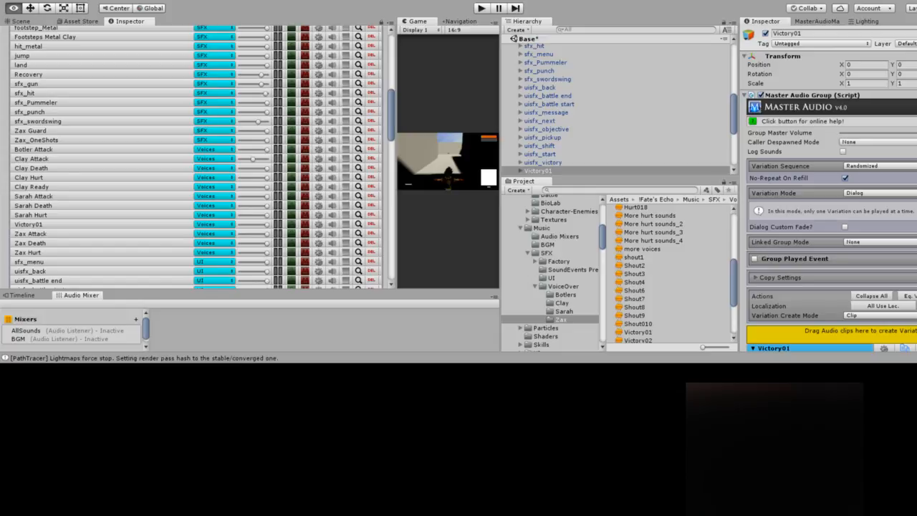
Rename the Victory01 sound group as Zax_Victory
left_click(787, 33)
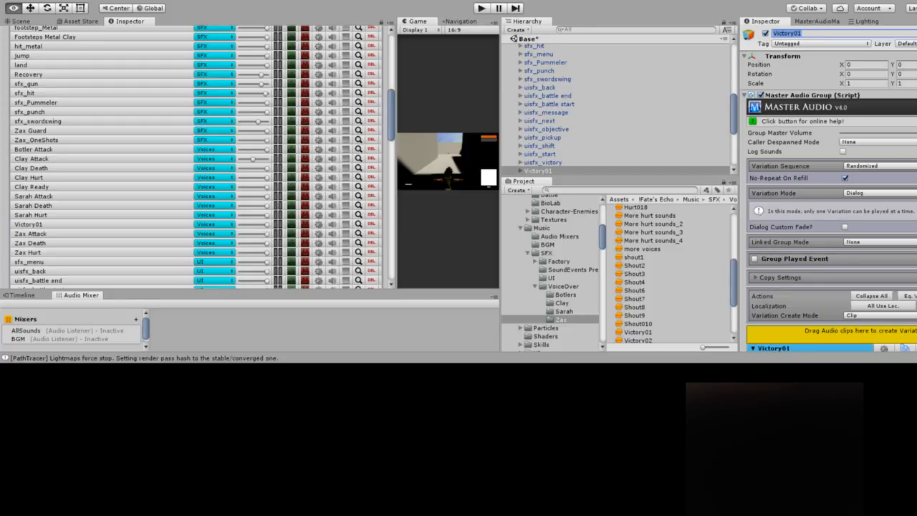
type("2AX")
key("BackSpace")
key("BackSpace")
type("ax_")
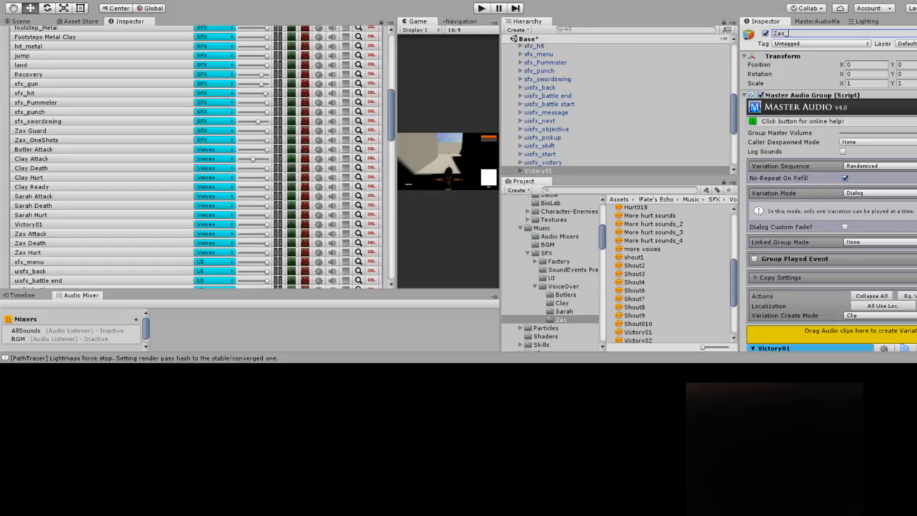
type("Victory")
key("Return")
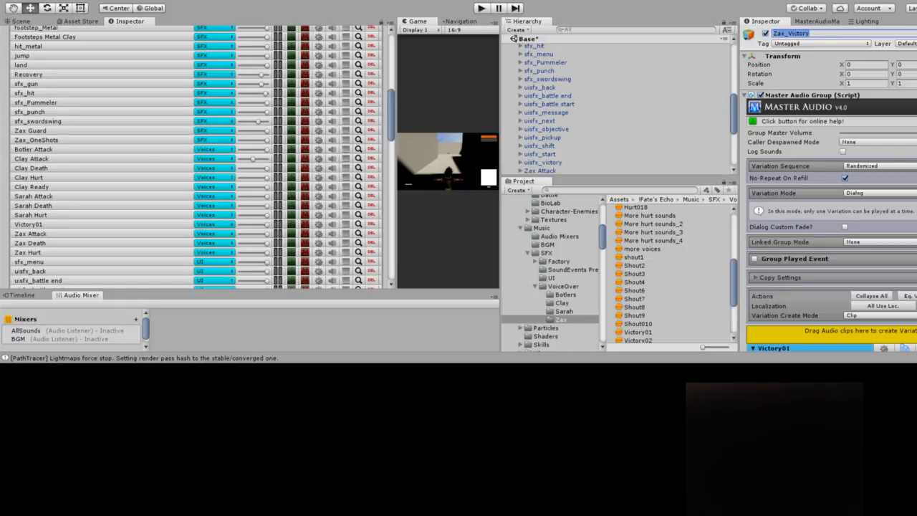
Apply the changes made on the MasterAudio object to its prefab
scroll(828, 189, "down", 3)
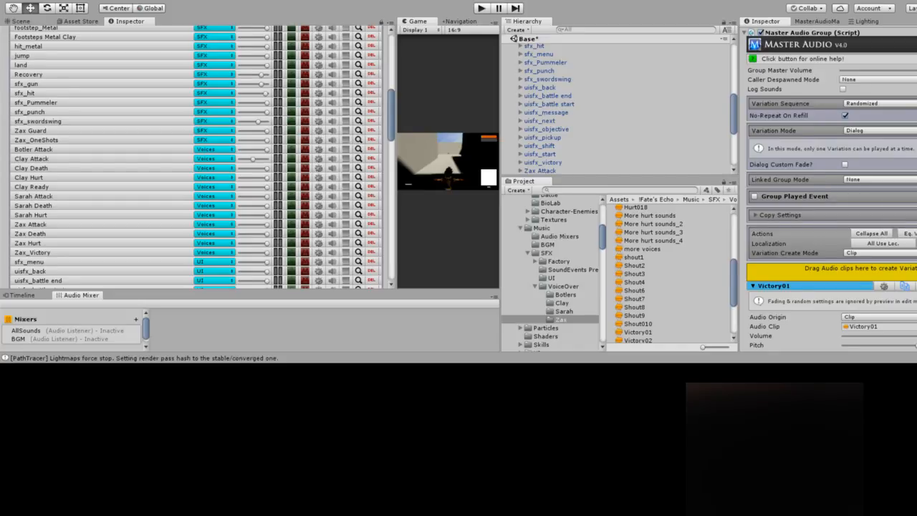
scroll(195, 156, "up", 10)
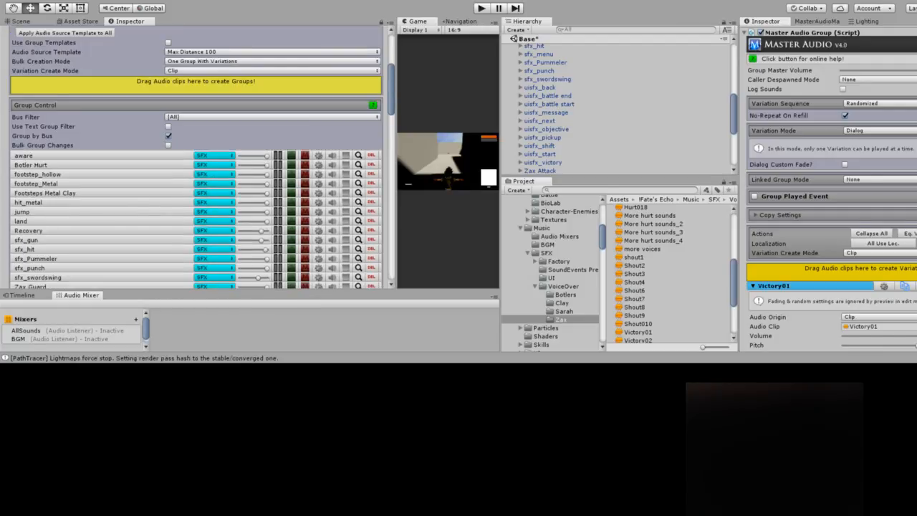
scroll(195, 157, "up", 5)
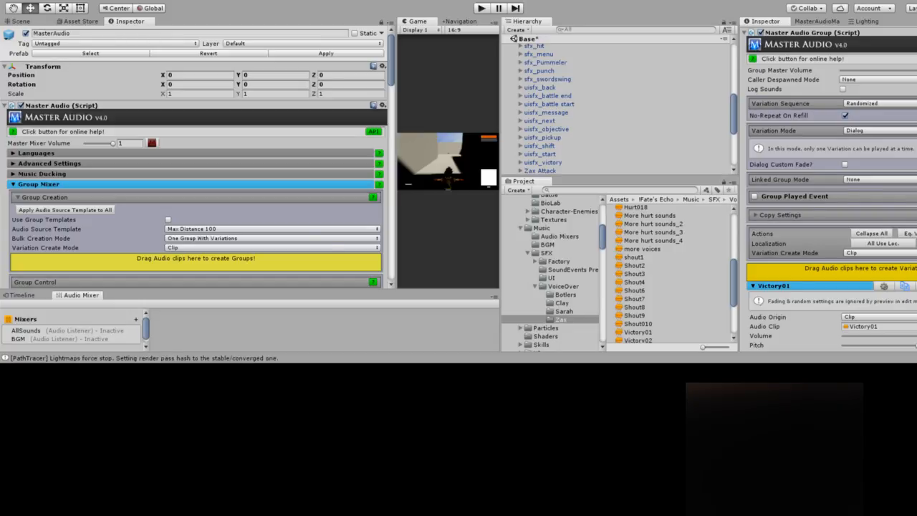
left_click(326, 53)
Examine MasterAudio's Group Mixer, Bus Control, Playlist Settings and Custom Events sections down to the last event
scroll(193, 158, "down", 10)
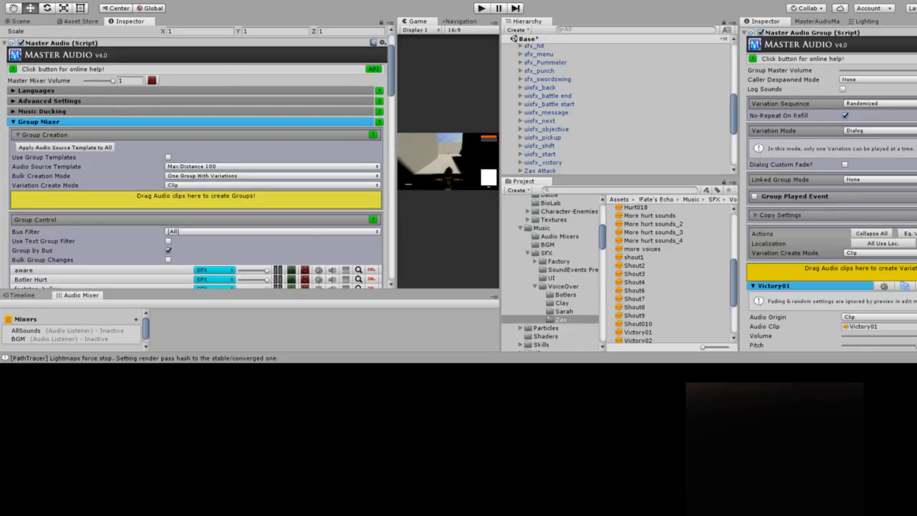
scroll(196, 157, "down", 15)
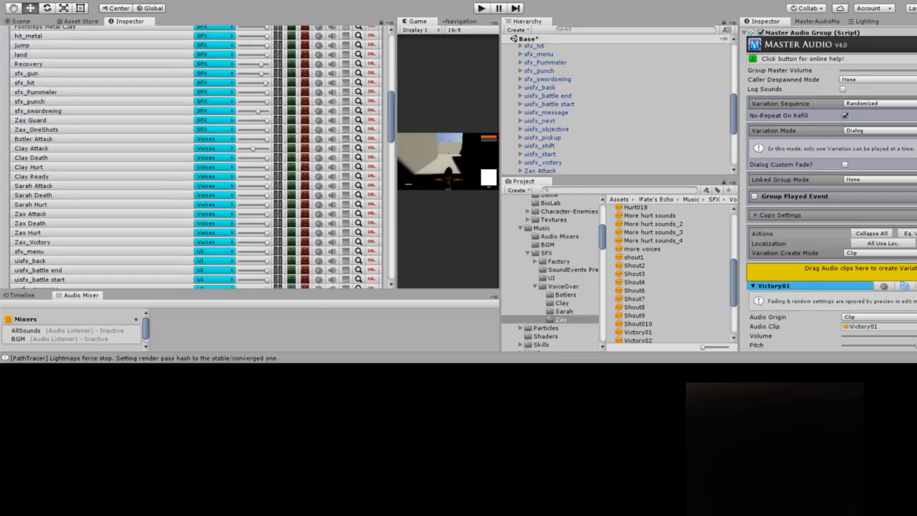
scroll(195, 158, "down", 9)
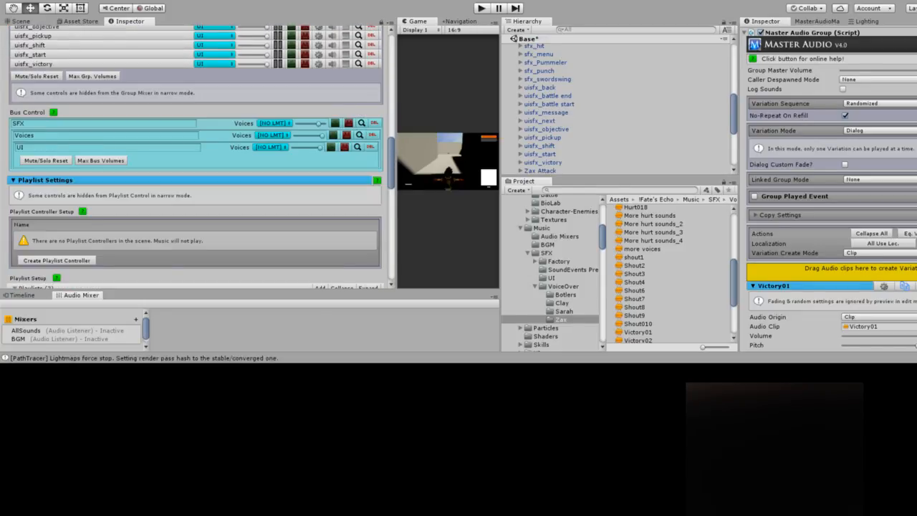
scroll(195, 158, "down", 3)
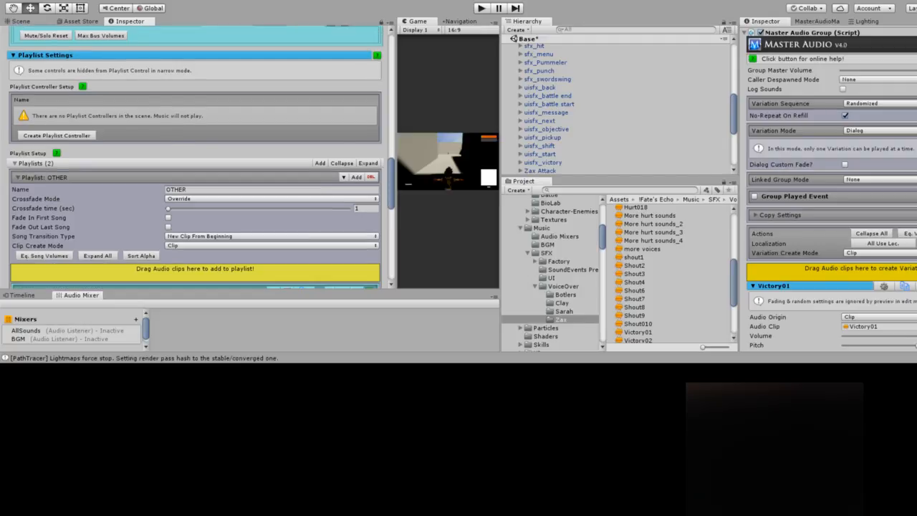
scroll(195, 157, "up", 5)
scroll(195, 157, "up", 2)
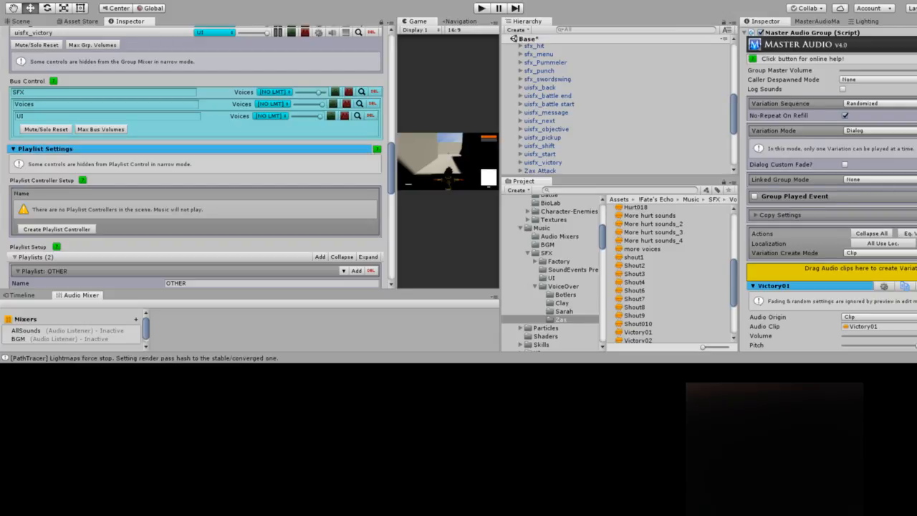
scroll(195, 158, "down", 15)
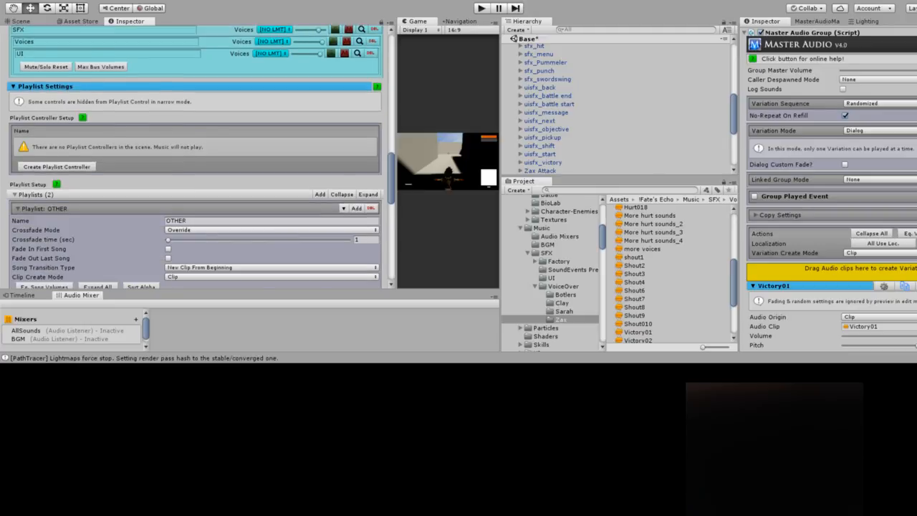
scroll(195, 158, "down", 6)
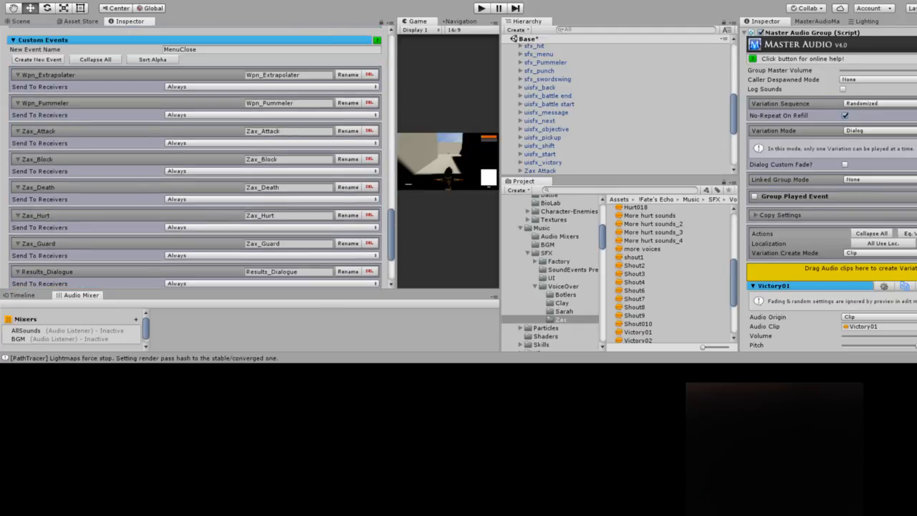
scroll(195, 158, "down", 3)
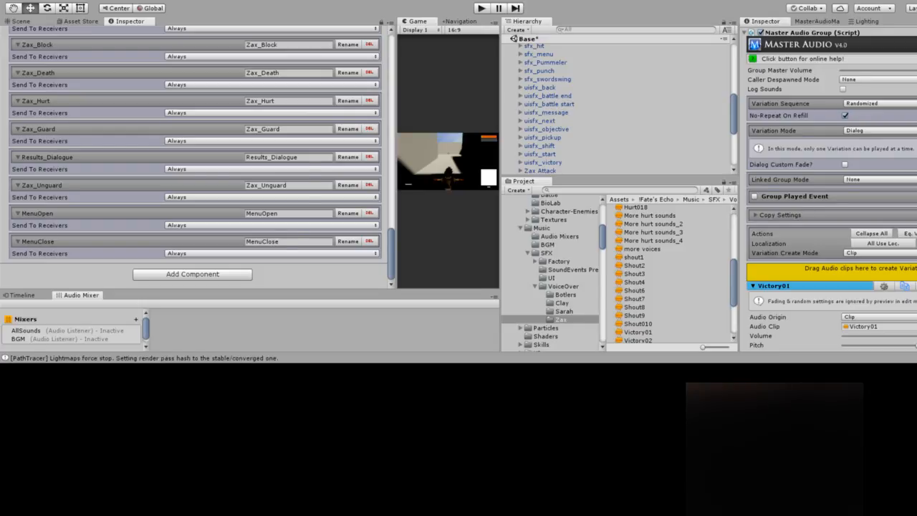
Look through the objects of the loaded scenes and inspect DynamicSoundGroupCreator in the Base Test Area scene
scroll(618, 107, "down", 2)
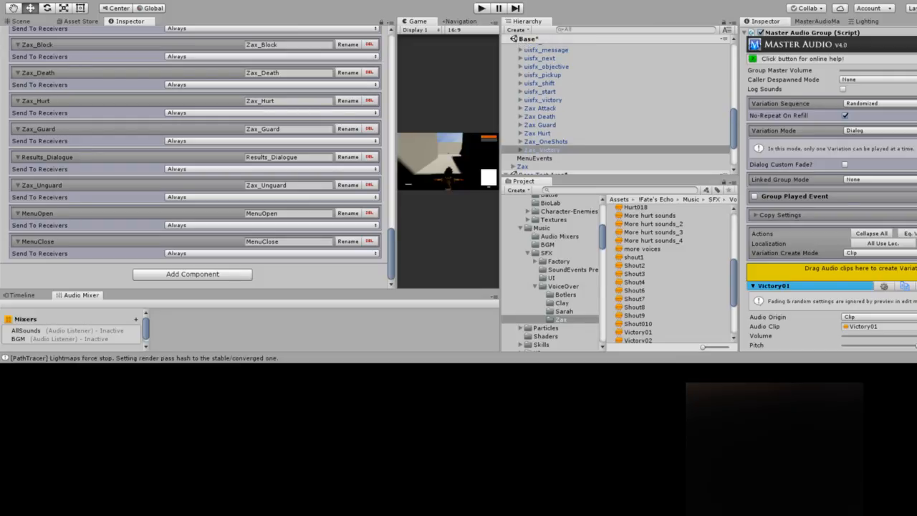
scroll(619, 107, "down", 1)
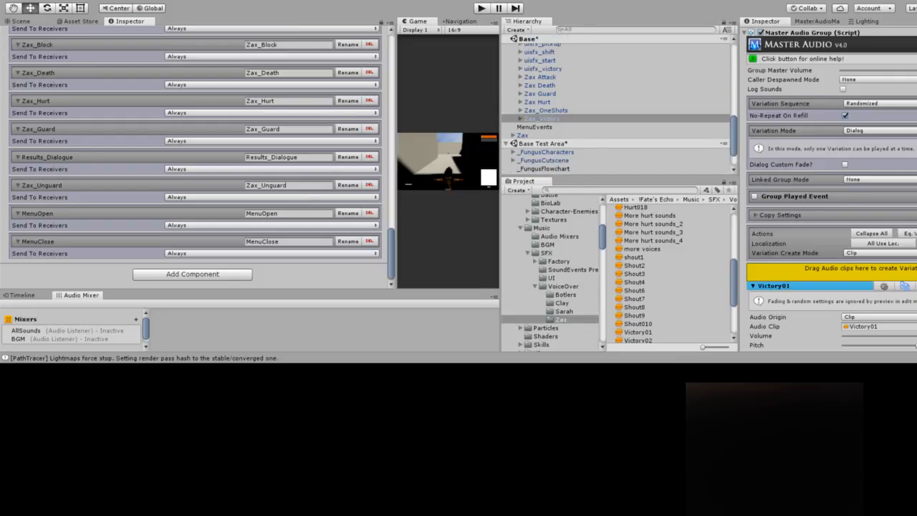
scroll(617, 107, "down", 2)
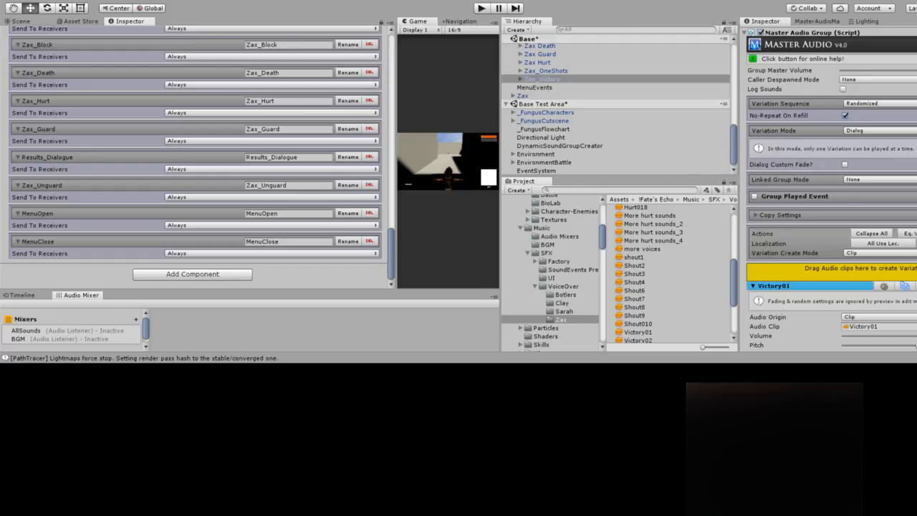
scroll(617, 107, "up", 2)
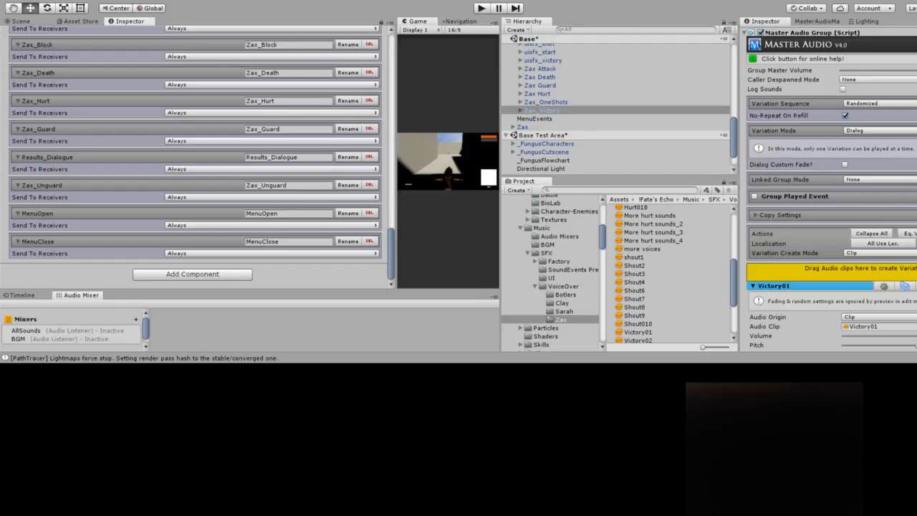
scroll(617, 108, "up", 5)
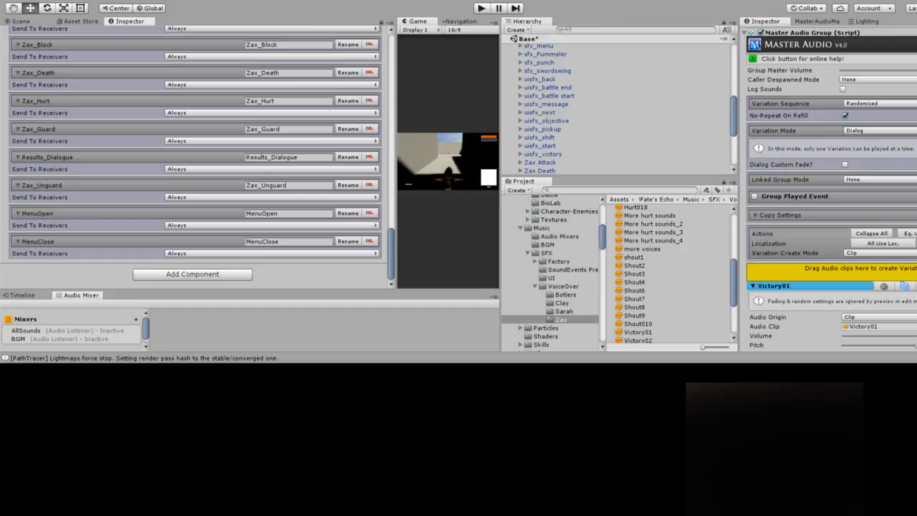
scroll(618, 107, "up", 7)
scroll(617, 107, "up", 6)
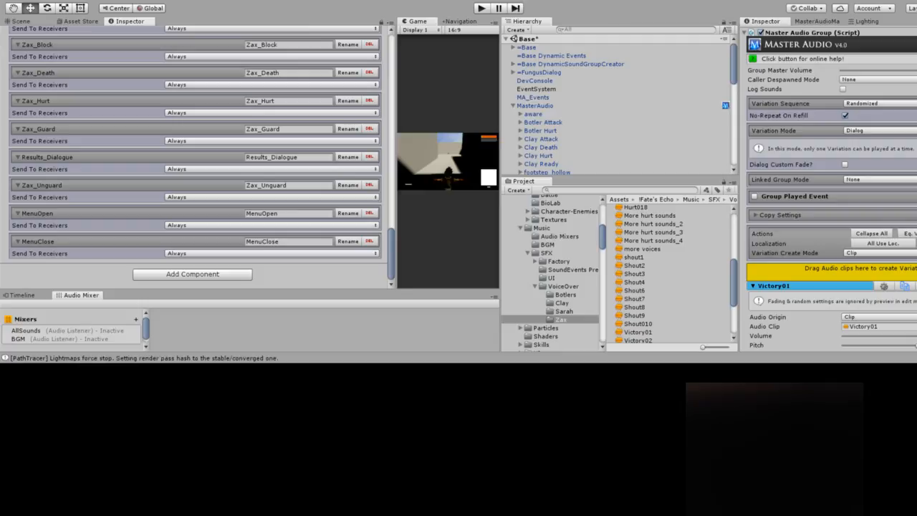
scroll(619, 107, "down", 15)
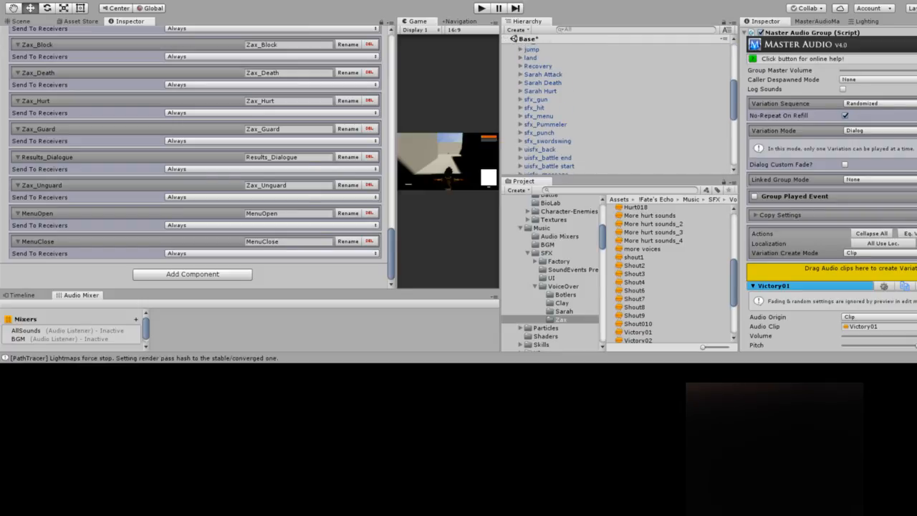
scroll(620, 108, "down", 4)
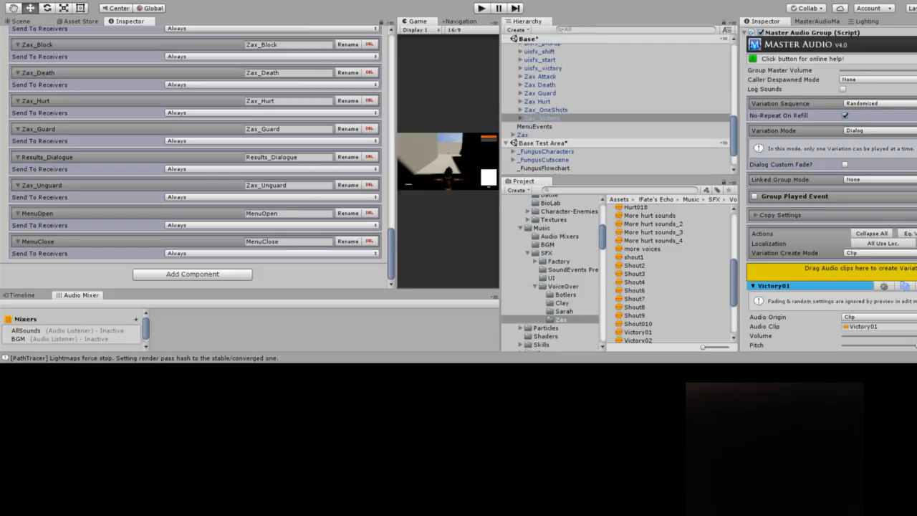
scroll(619, 107, "down", 2)
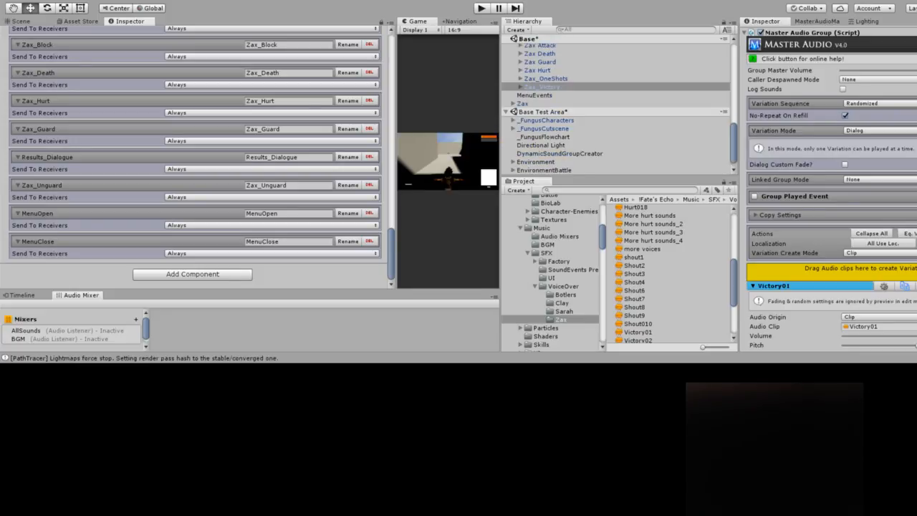
scroll(620, 107, "down", 1)
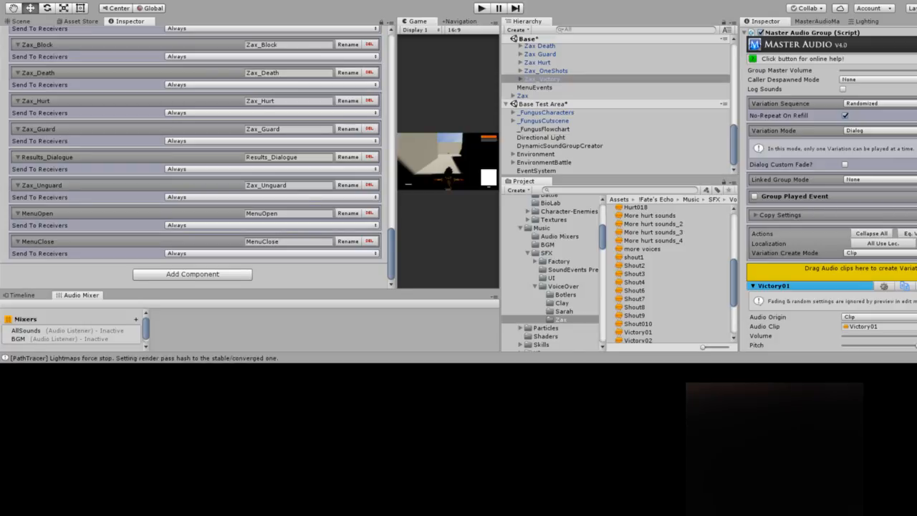
left_click(559, 146)
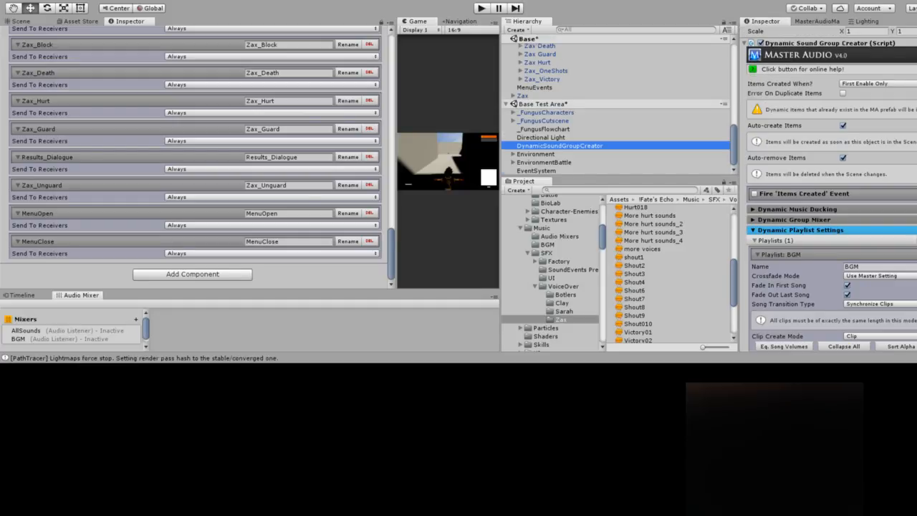
Inspect the Dynamic Group Mixer and child sound groups of =Base DynamicSoundGroupCreator in the Base scene
scroll(616, 108, "up", 10)
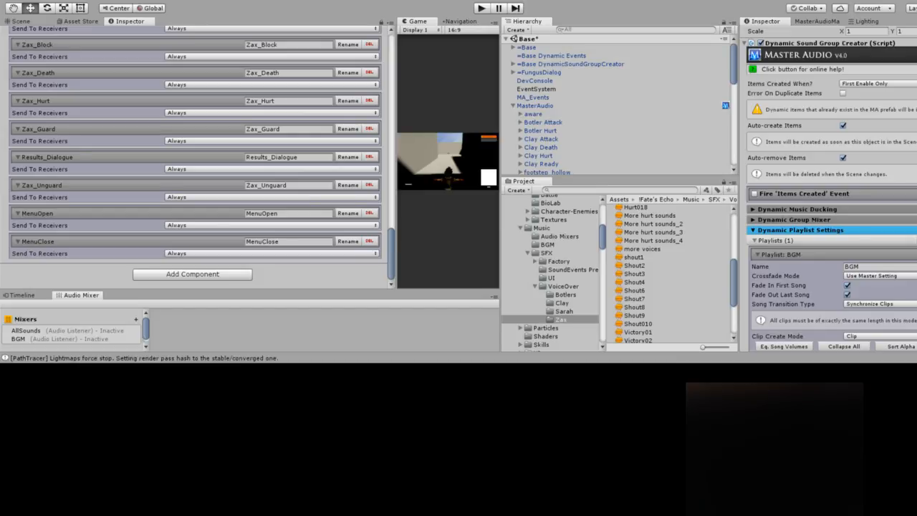
left_click(570, 64)
left_click(794, 219)
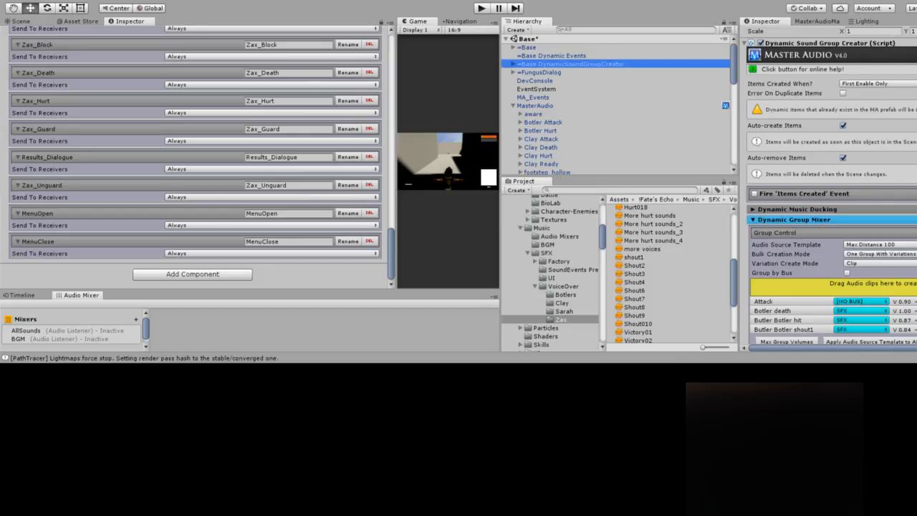
left_click(513, 63)
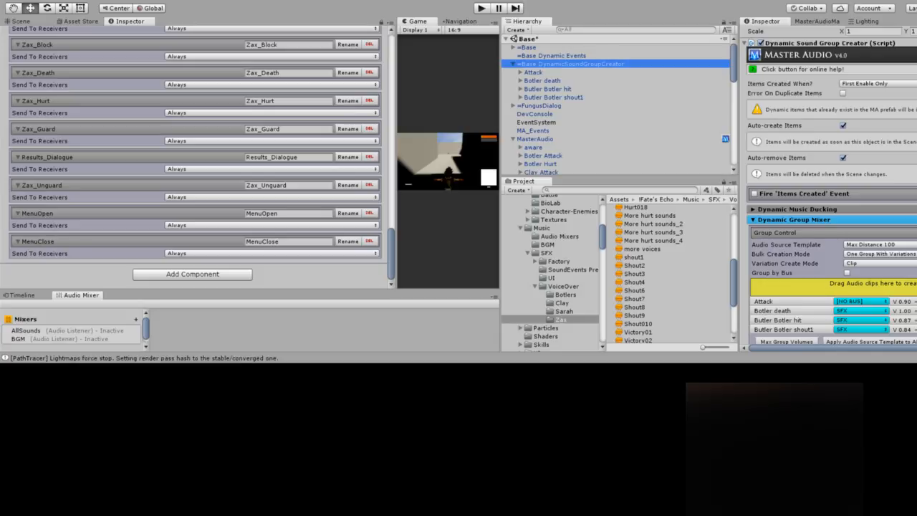
key("Left")
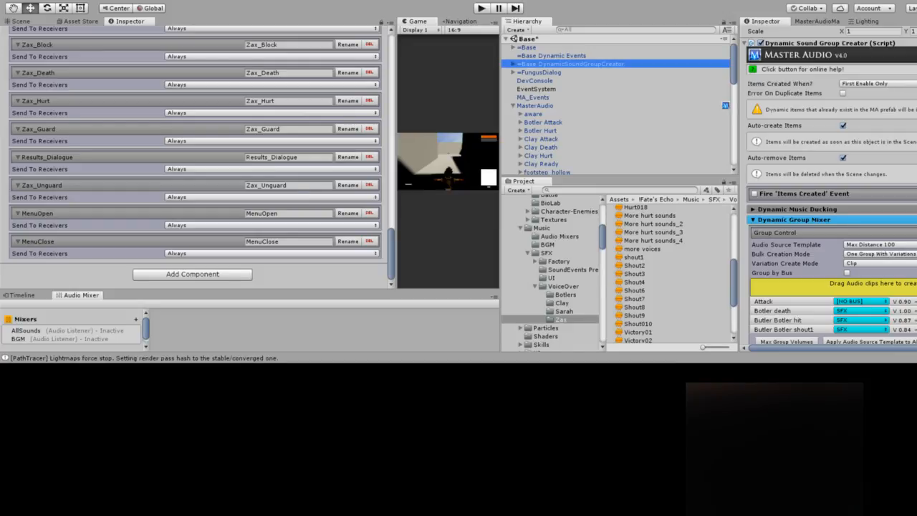
Select the =FungusDialog object in the Base scene to view its components
key("Up")
key("Down")
key("Down")
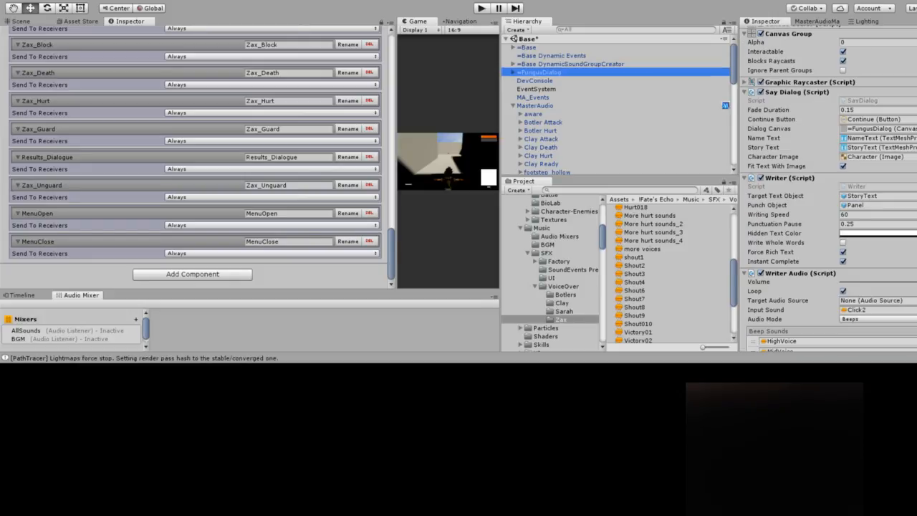
Select =Base DynamicSoundGroupCreator and look through MasterAudio's sound groups and the objects of the Base and Base Test Area scenes
left_click(570, 64)
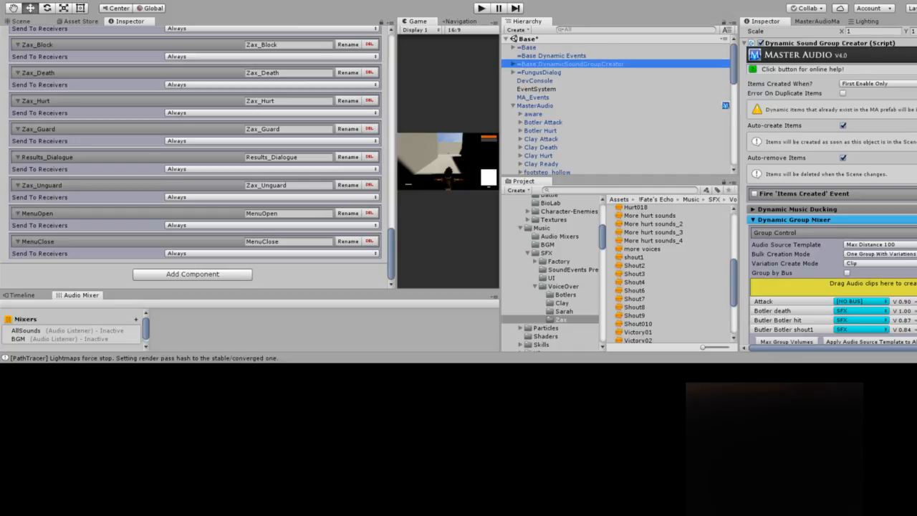
scroll(615, 107, "down", 10)
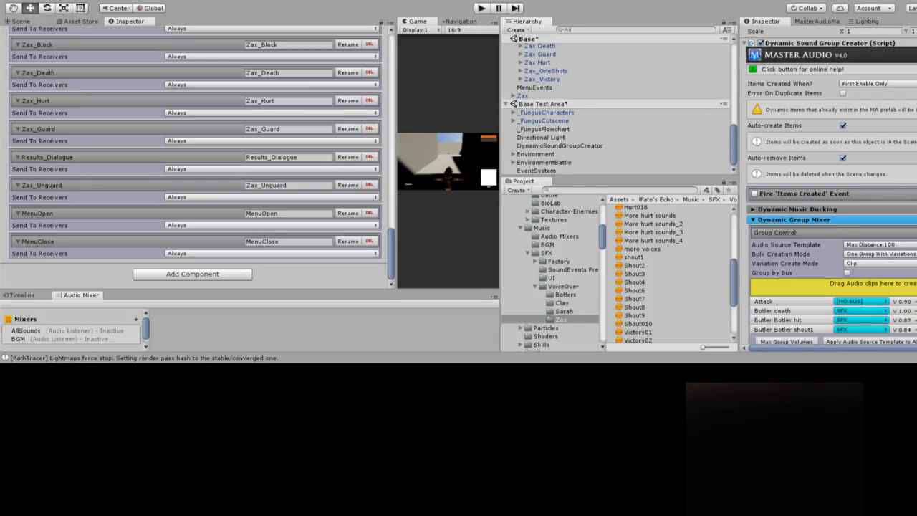
scroll(616, 107, "up", 2)
scroll(616, 107, "up", 4)
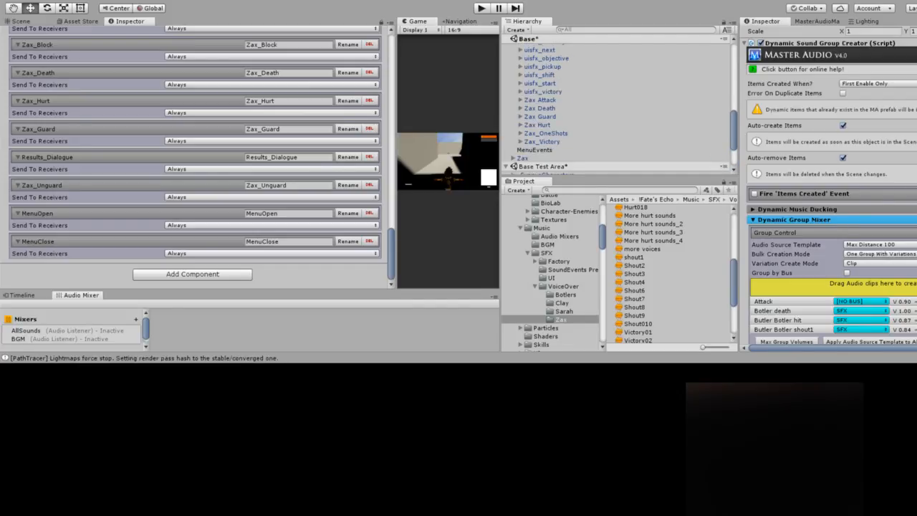
scroll(616, 107, "down", 6)
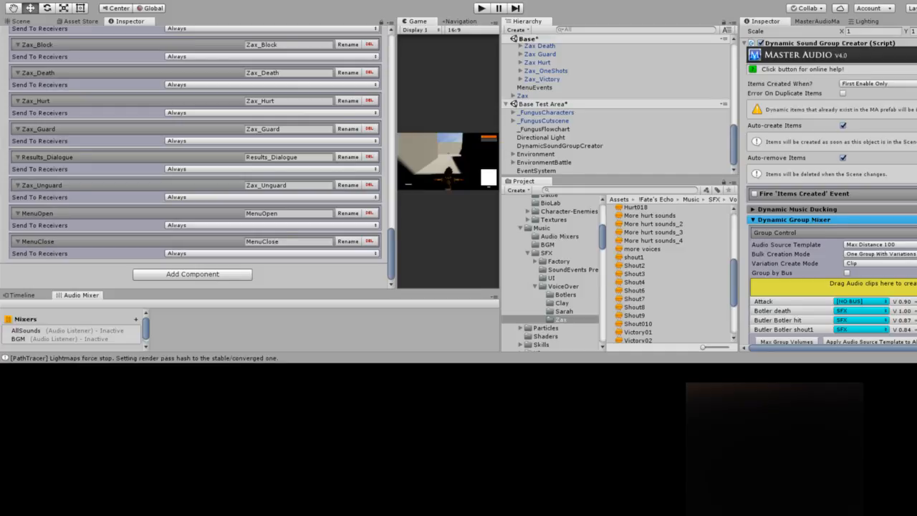
scroll(616, 108, "up", 2)
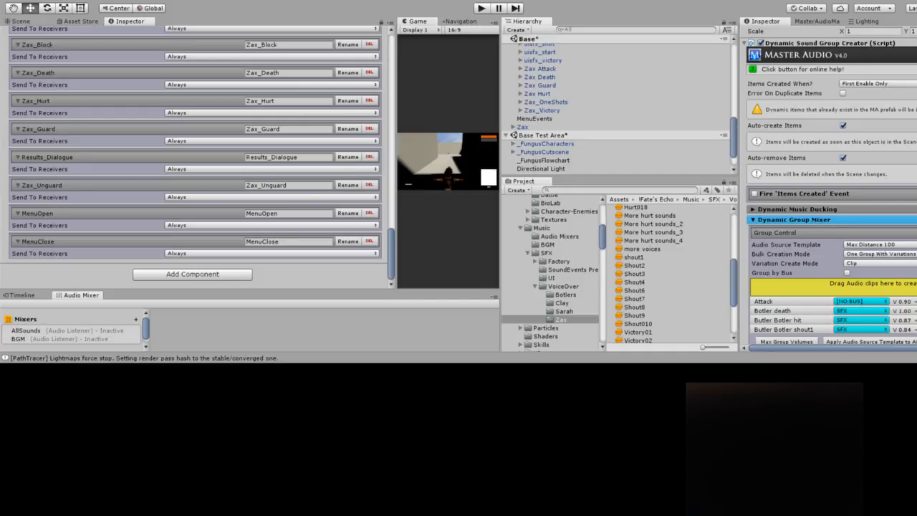
scroll(616, 108, "down", 2)
scroll(615, 107, "up", 2)
scroll(616, 107, "down", 2)
scroll(615, 107, "up", 2)
scroll(616, 100, "up", 2)
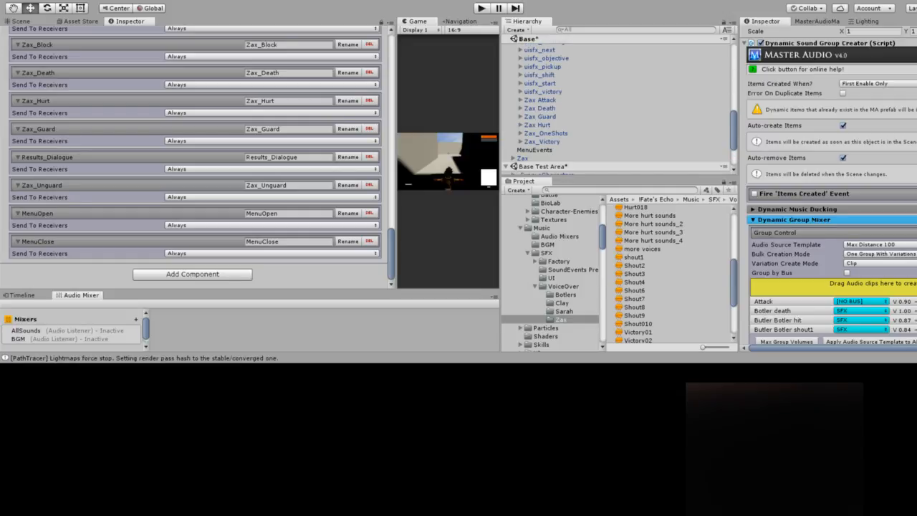
scroll(616, 100, "down", 2)
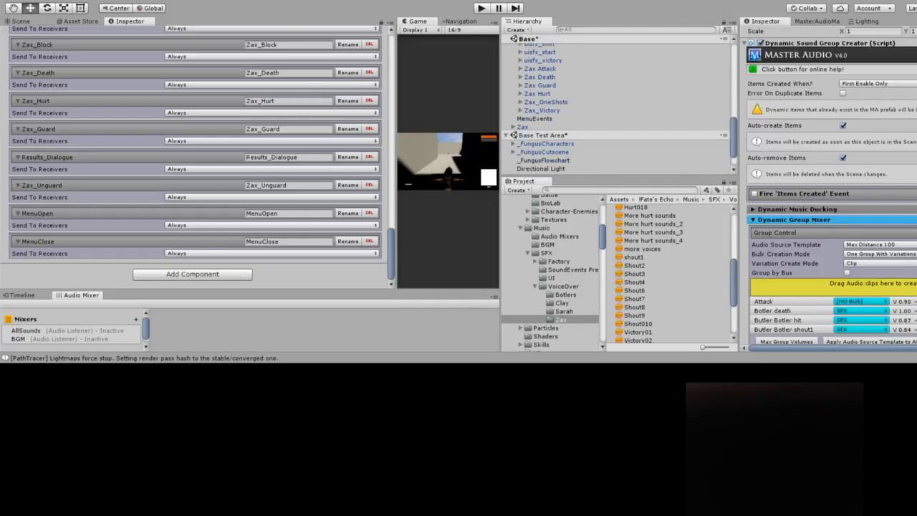
scroll(616, 100, "up", 2)
scroll(616, 100, "up", 5)
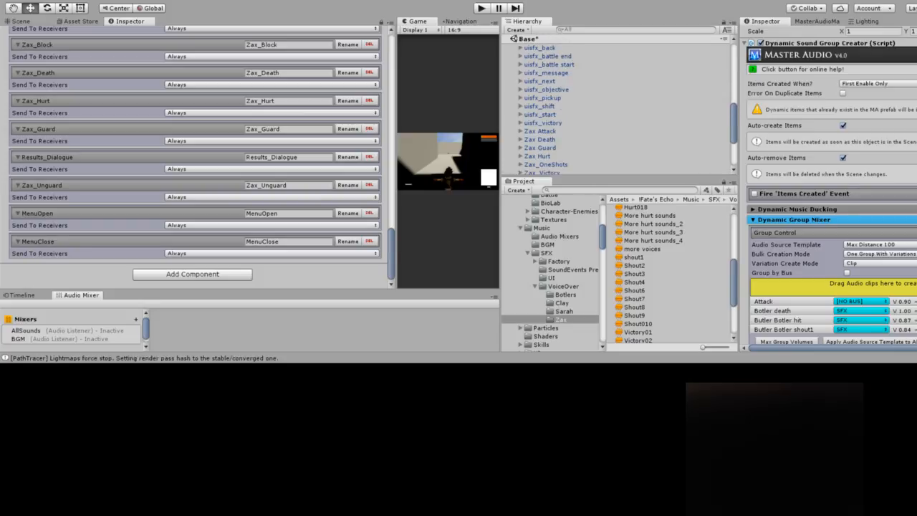
scroll(616, 100, "up", 2)
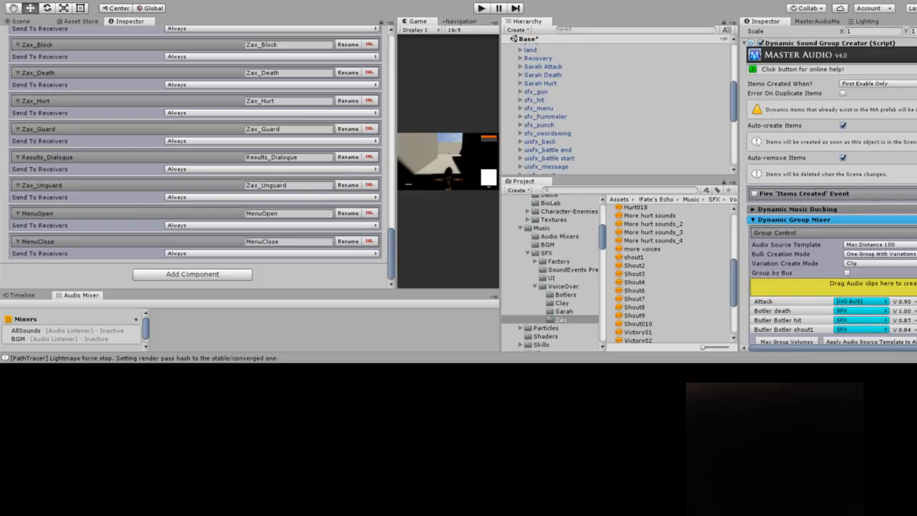
scroll(616, 101, "up", 2)
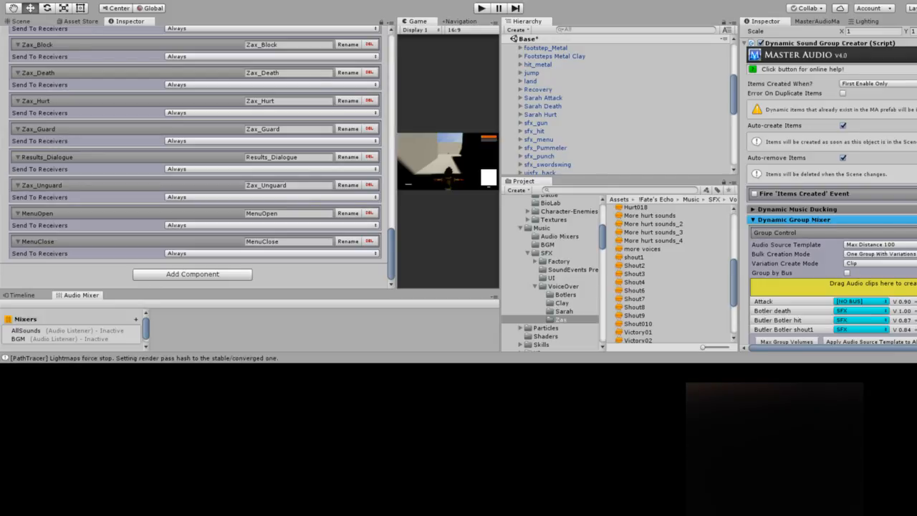
scroll(616, 107, "up", 5)
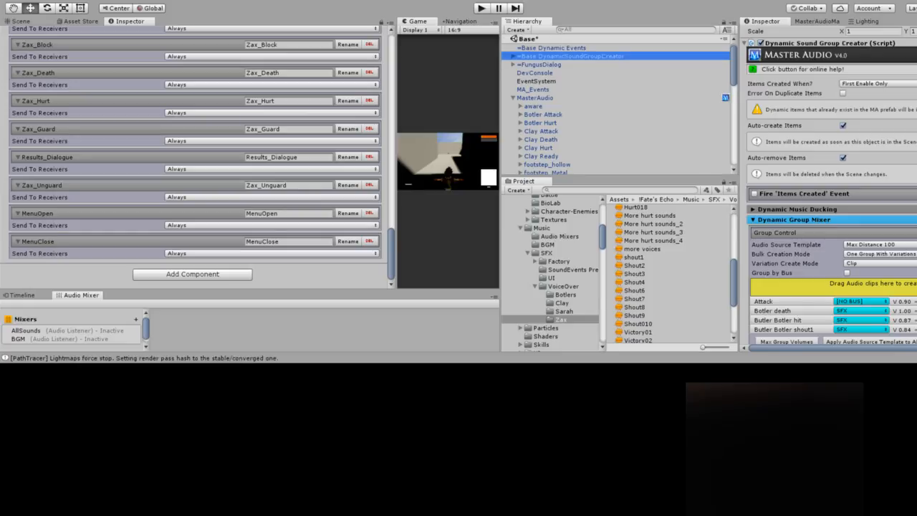
scroll(616, 108, "up", 1)
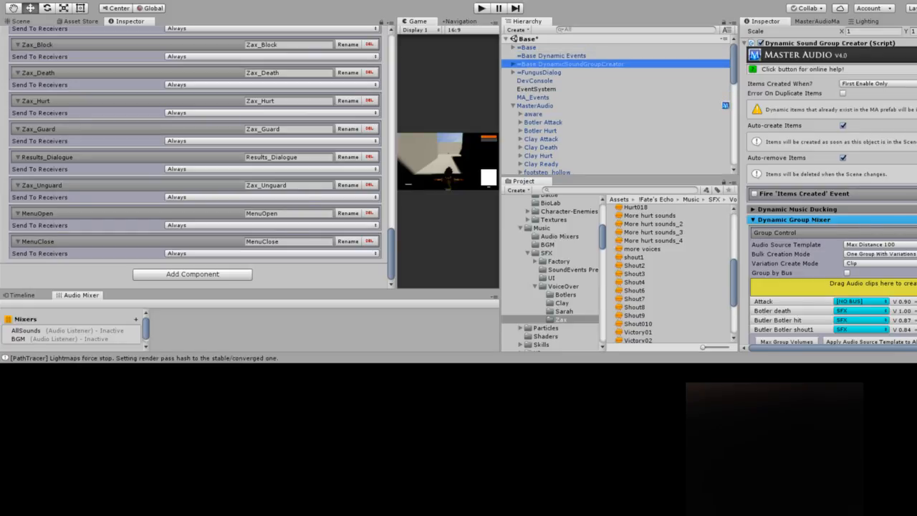
View the child sound groups of =Base DynamicSoundGroupCreator and compare its components with those of =FungusDialog
left_click(512, 63)
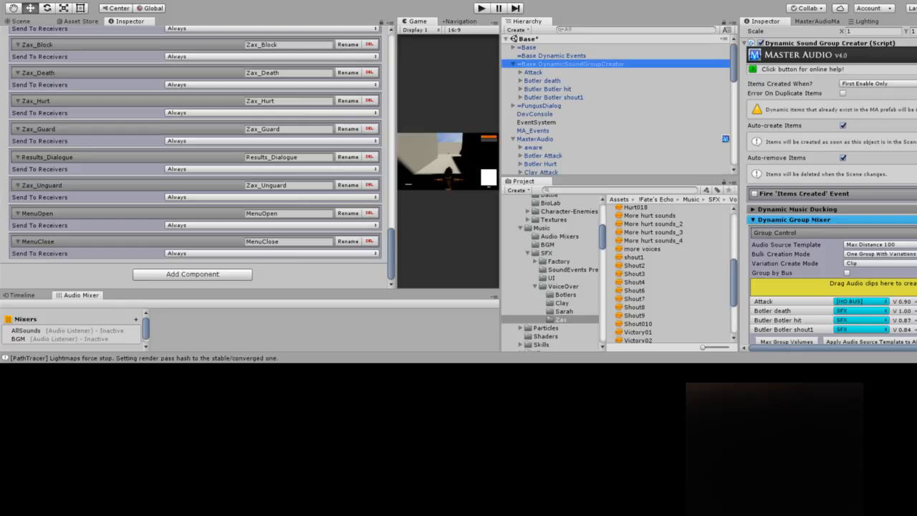
key("Left")
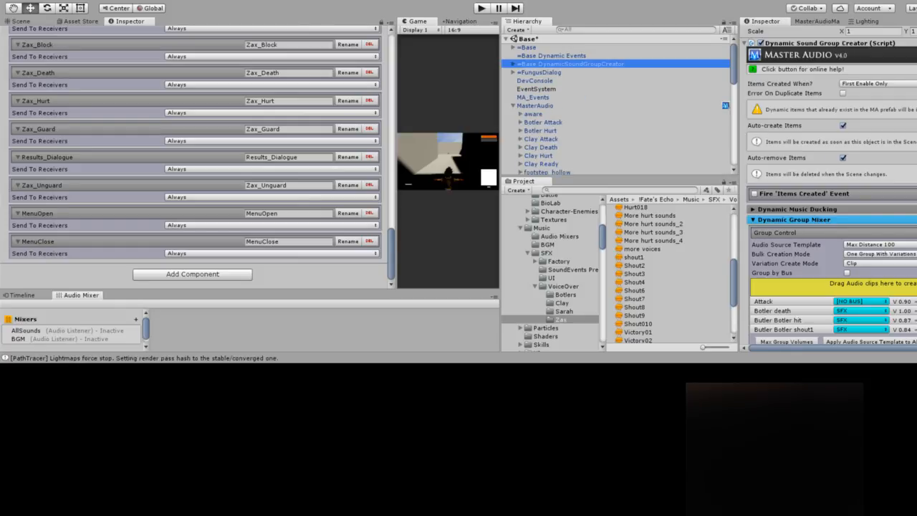
key("Down")
key("Up")
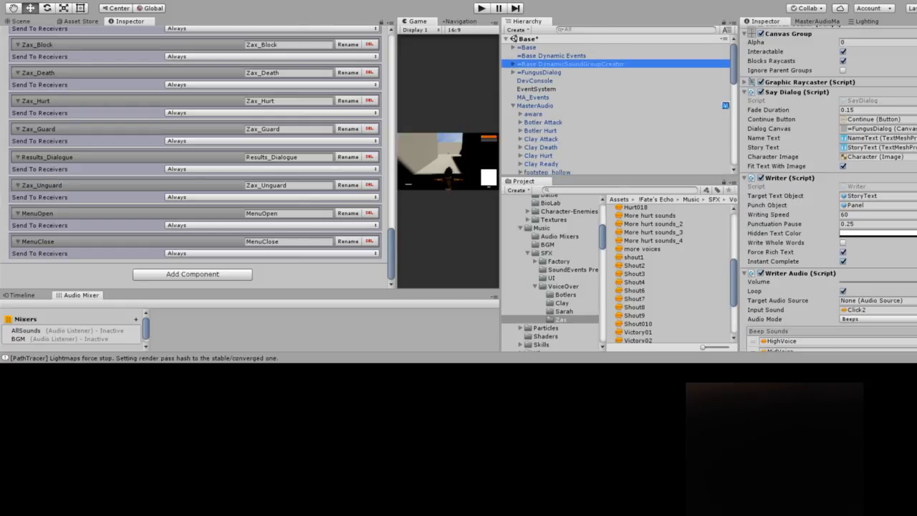
key("Down")
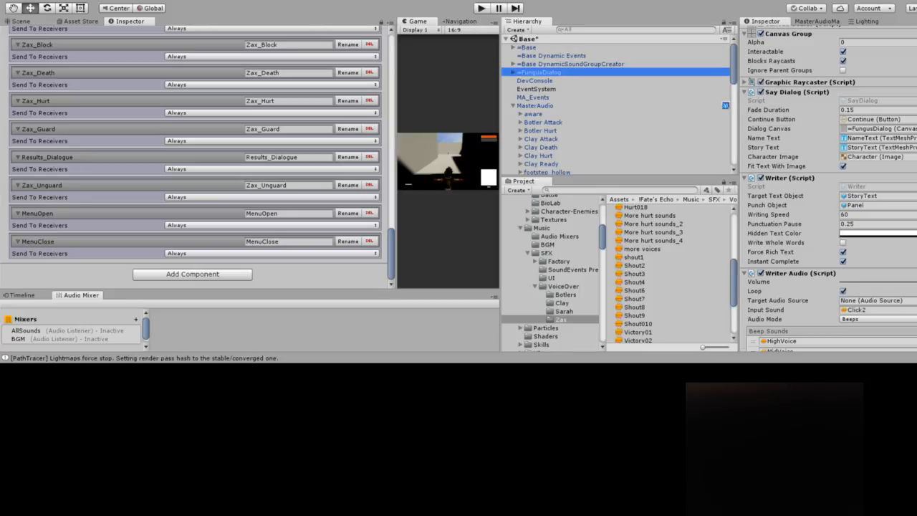
key("Up")
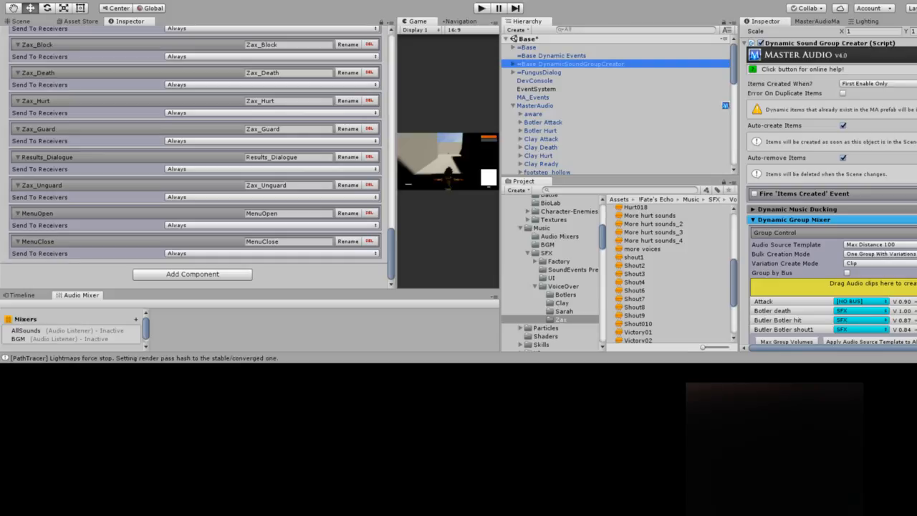
key("Down")
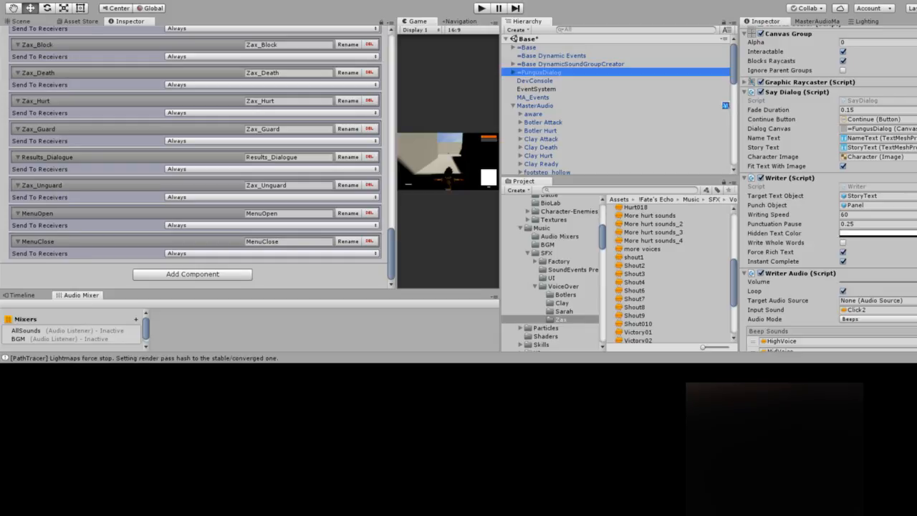
Inspect the Zax_Block custom event trigger and its action in the Event Sounds component of MA_Events
left_click(533, 97)
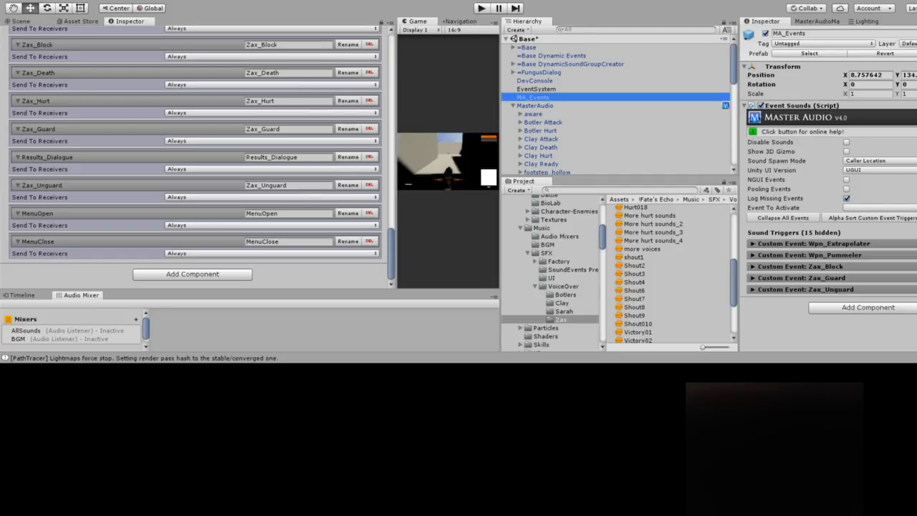
left_click(800, 266)
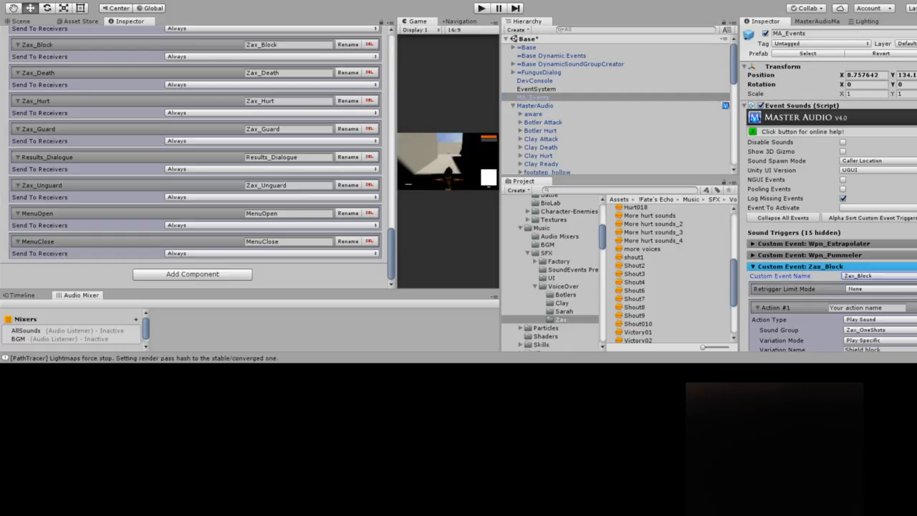
left_click(800, 266)
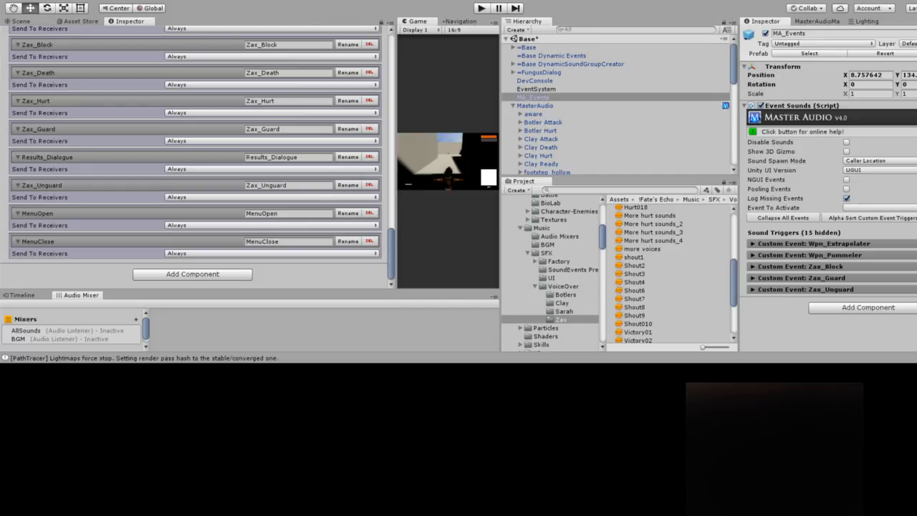
key("alt")
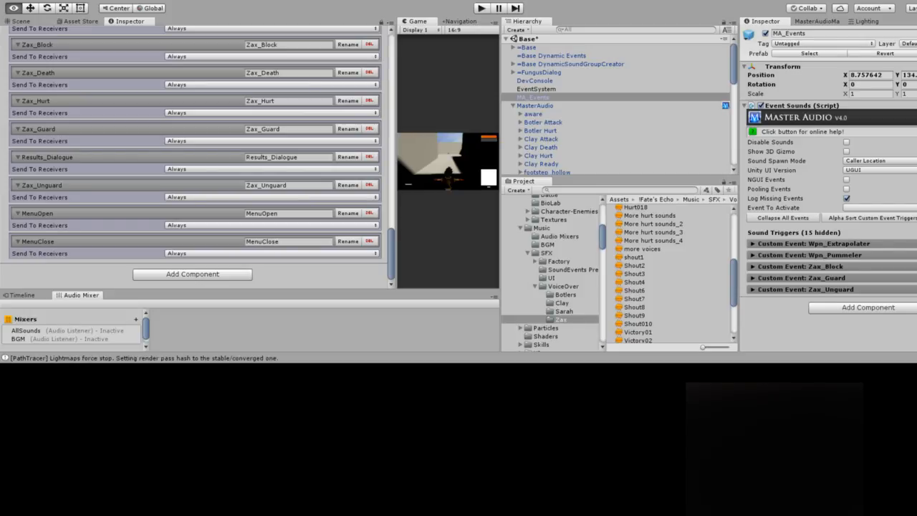
Widen the Game view and add a custom event trigger named Results_Dialogue to the Event Sounds component of MA_Events
left_click_drag(396, 154, 289, 154)
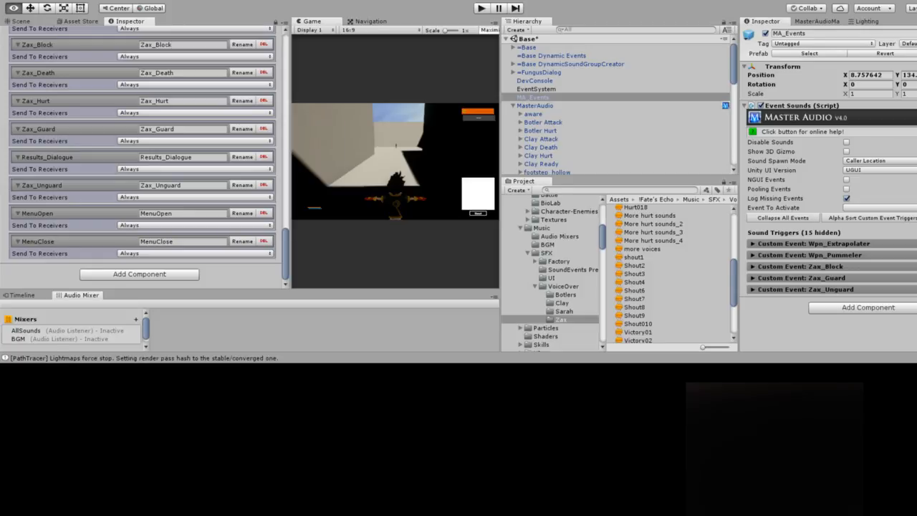
left_click(878, 207)
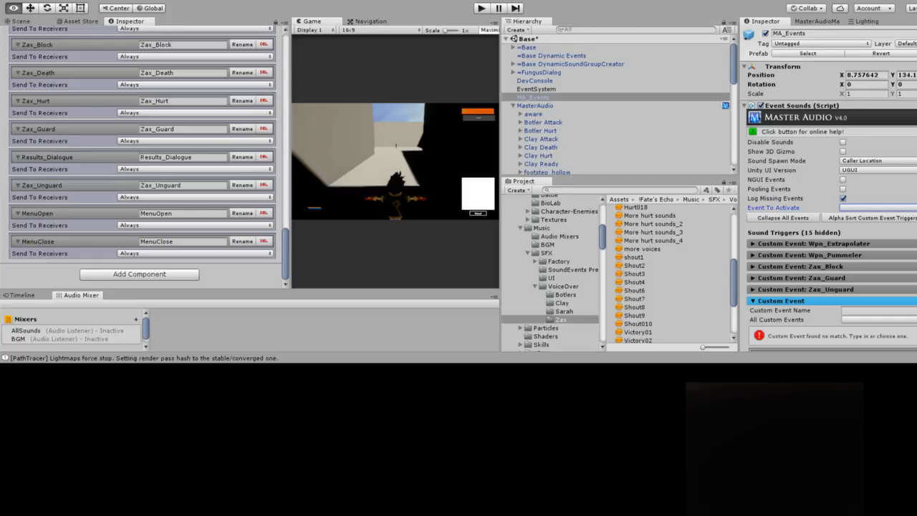
left_click(878, 310)
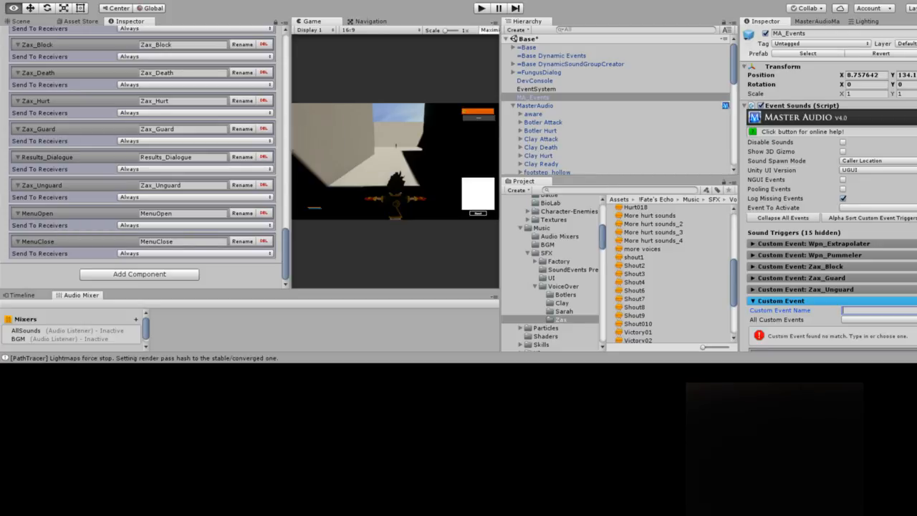
type("Results_Di")
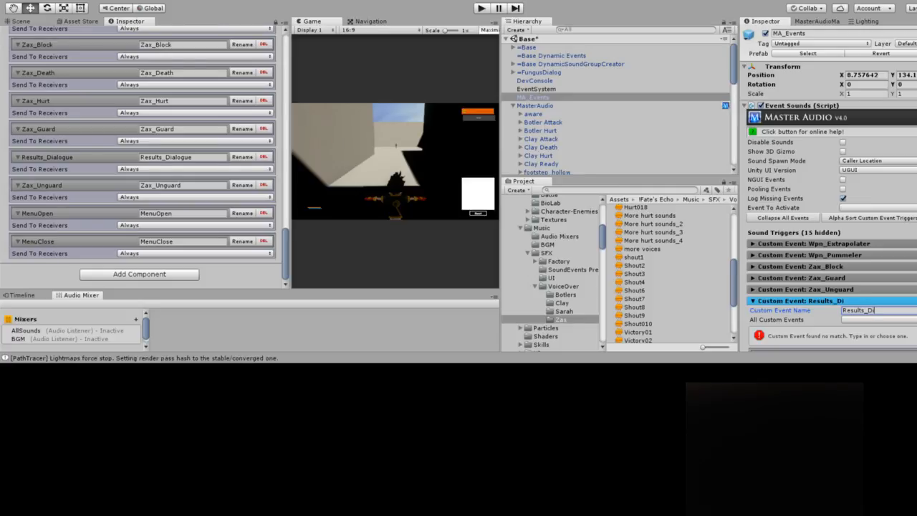
type("alogue")
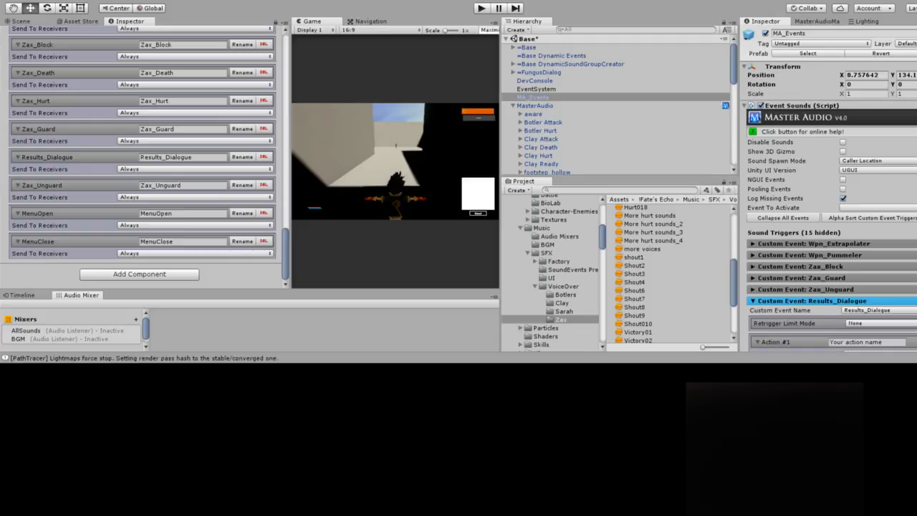
Name Action #1 of the Results_Dialogue event "Play Voice Track"
key("alt")
scroll(828, 188, "down", 2)
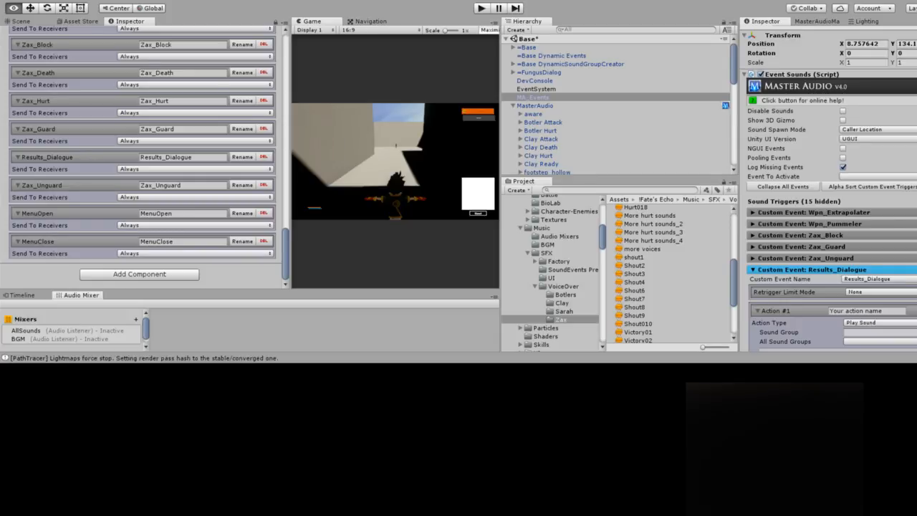
left_click(863, 311)
left_click_drag(882, 311, 828, 311)
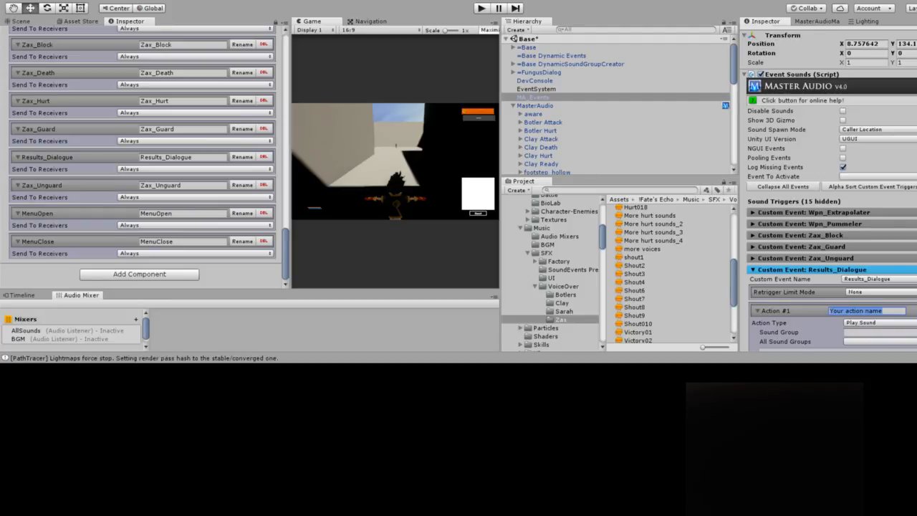
type("VoiceO")
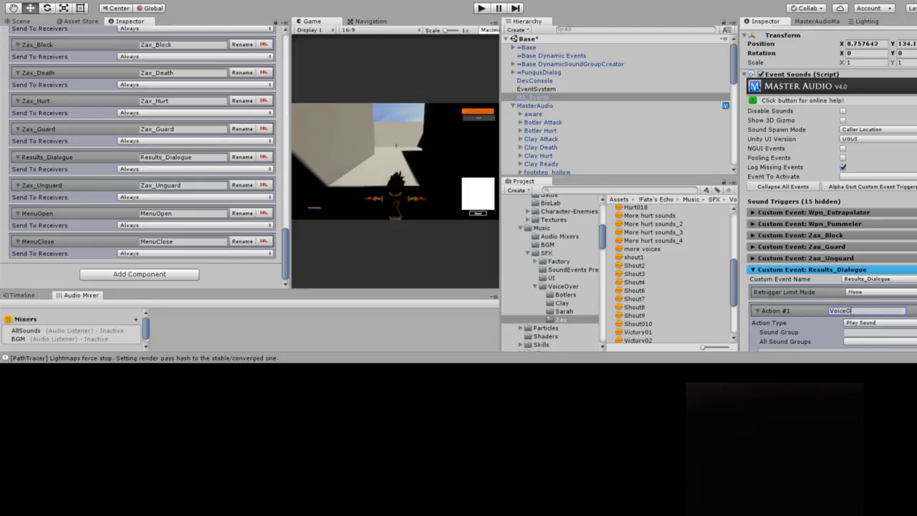
key("BackSpace")
key("BackSpace")
key("BackSpace")
key("BackSpace")
key("BackSpace")
key("BackSpace")
type("Play Voi")
type("Track")
Assign the Zax_Victory sound group to the Play Voice Track action and collapse the Results_Dialogue event
left_click(875, 331)
type("Zax_Victory")
key("Return")
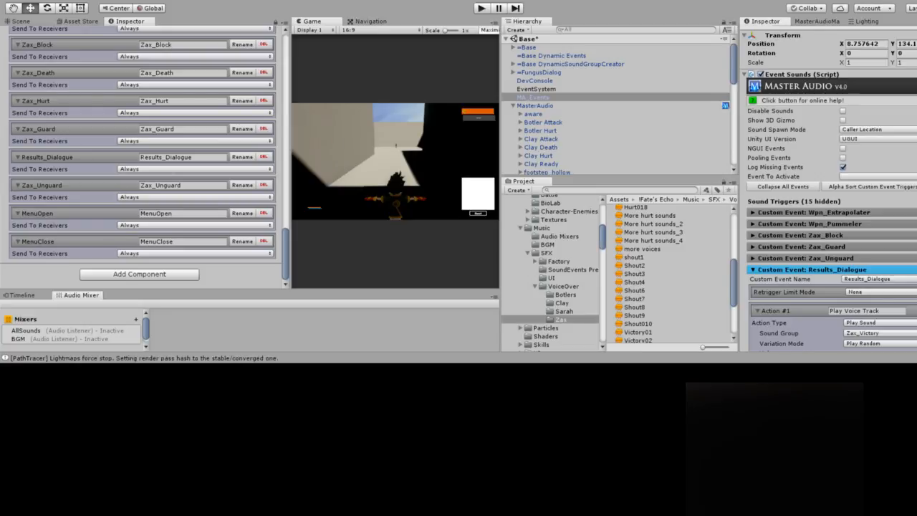
left_click(878, 322)
left_click(812, 269)
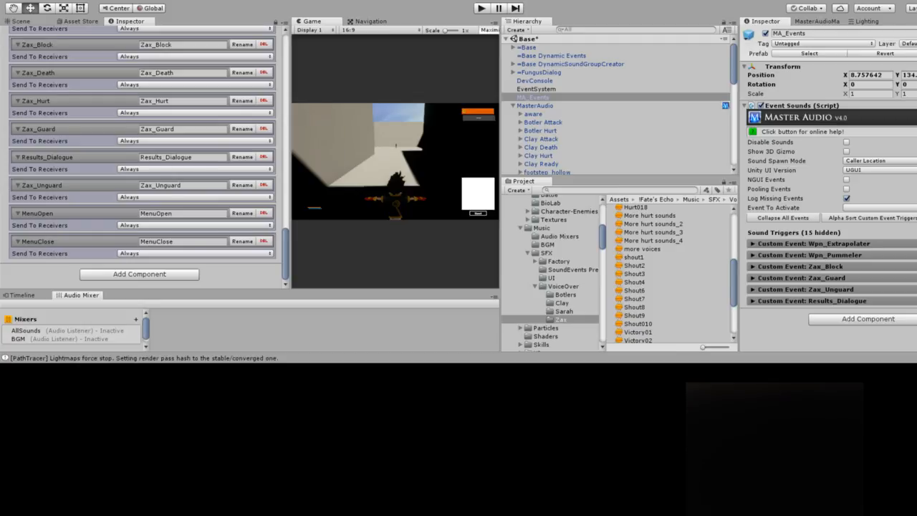
Test-run the game in Play mode, stop it, and look through MasterAudio's sound groups down to the Zax groups
key("alt")
key("ctrl+p")
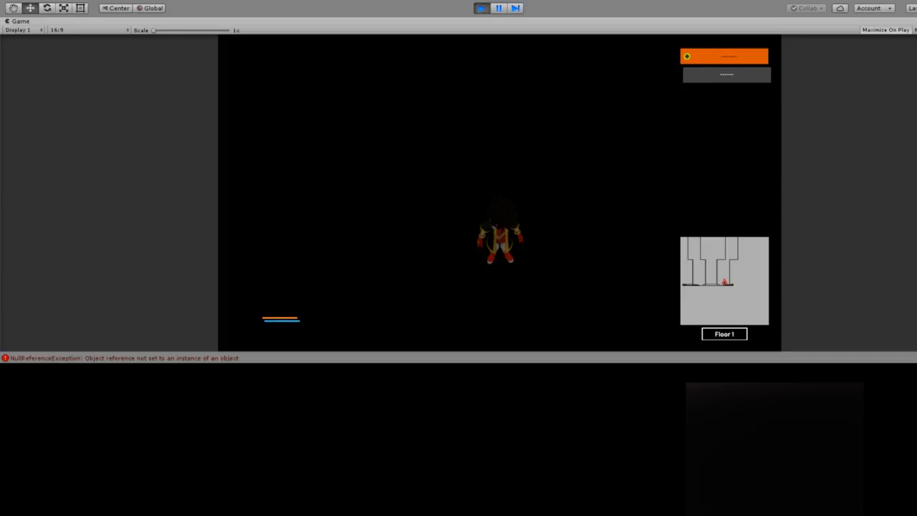
key("ctrl+p")
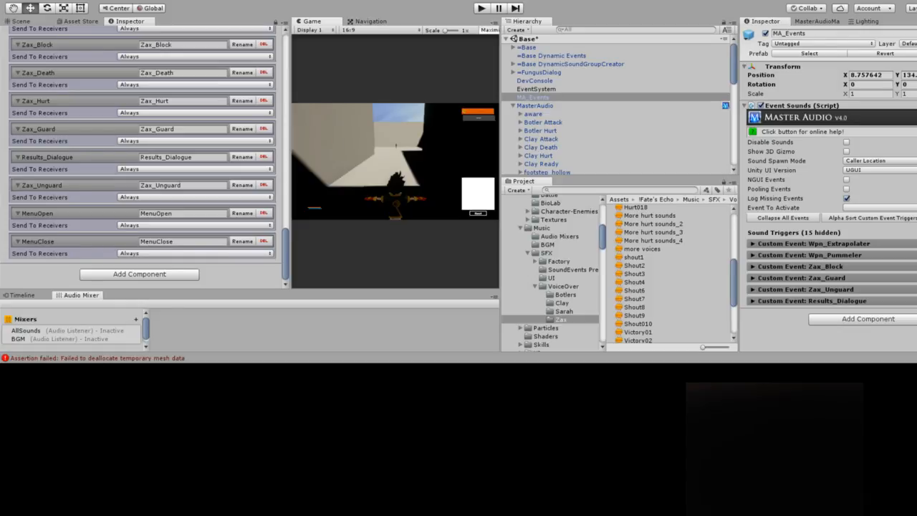
scroll(616, 107, "down", 10)
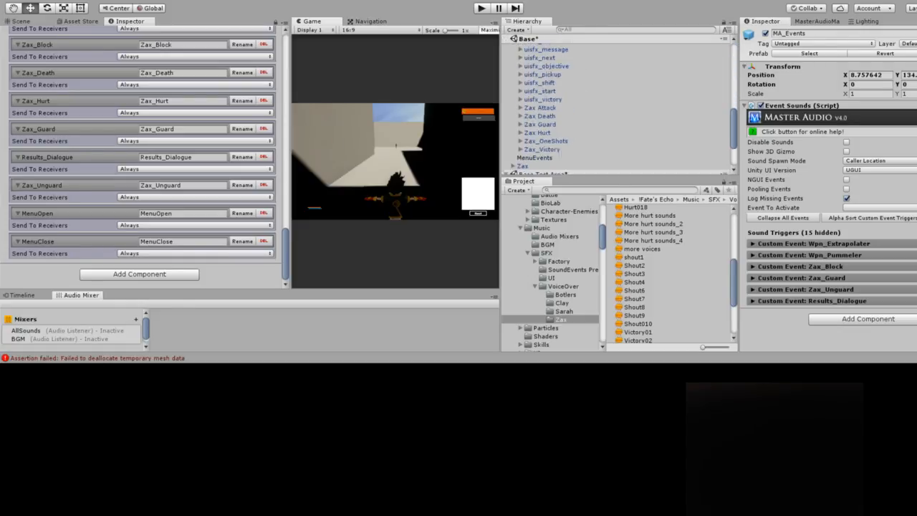
Select the Base scene in the hierarchy, start Play mode and walk Zax to the green light column
scroll(616, 108, "up", 2)
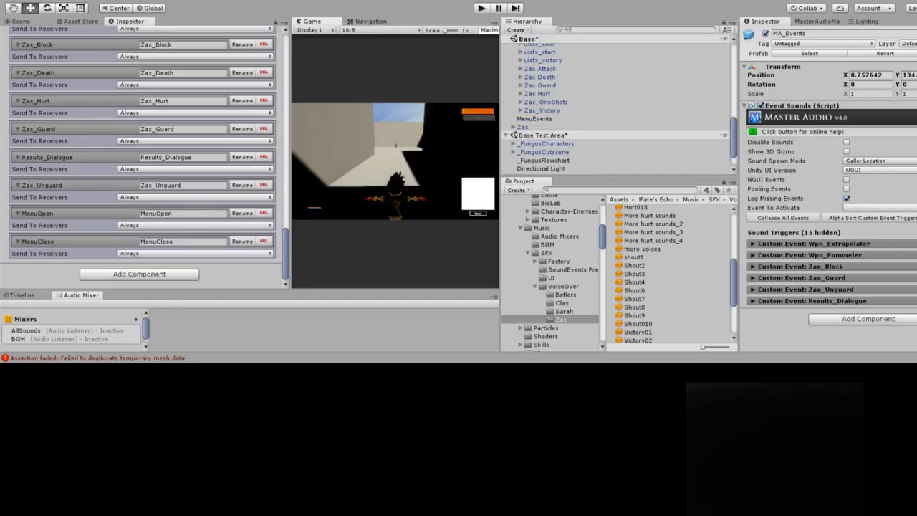
double_click(546, 135)
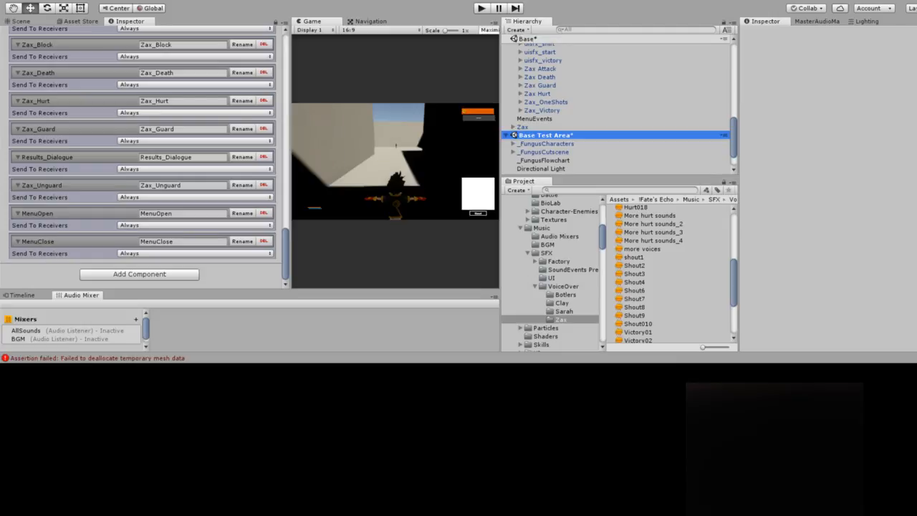
scroll(616, 107, "up", 4)
double_click(528, 38)
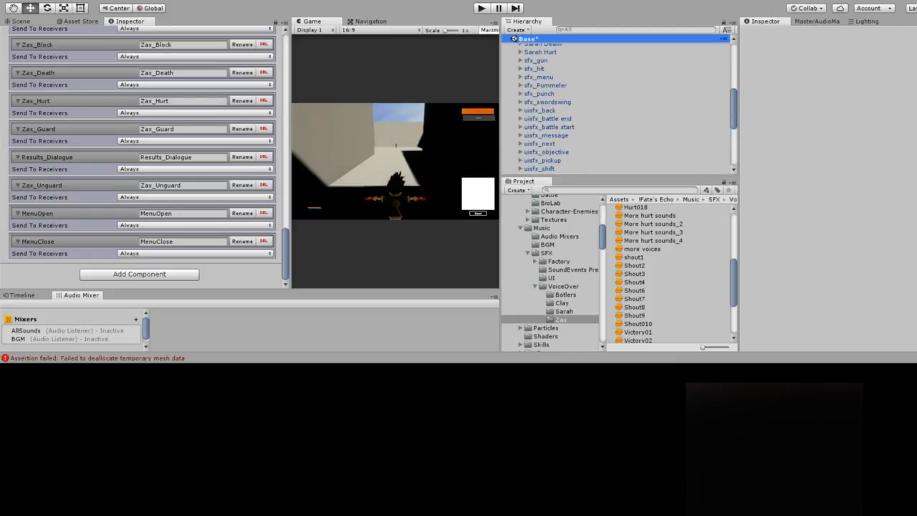
key("ctrl+p")
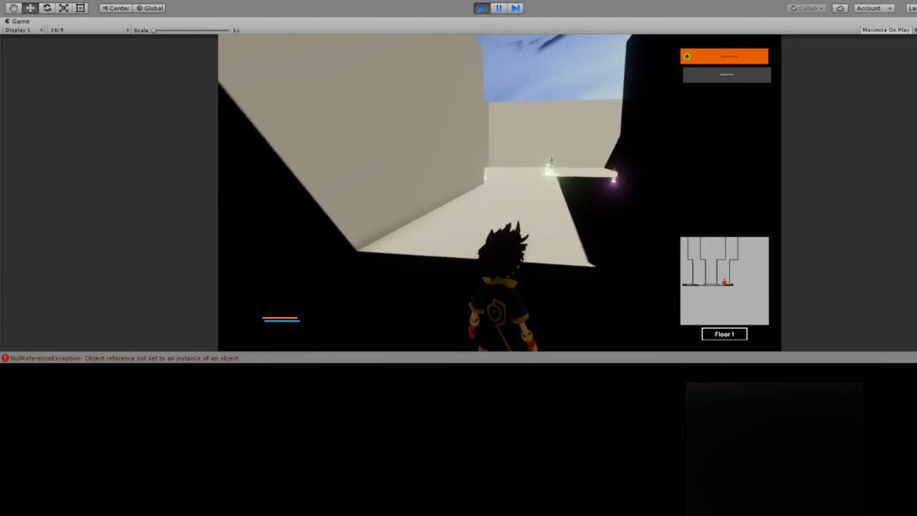
key("w")
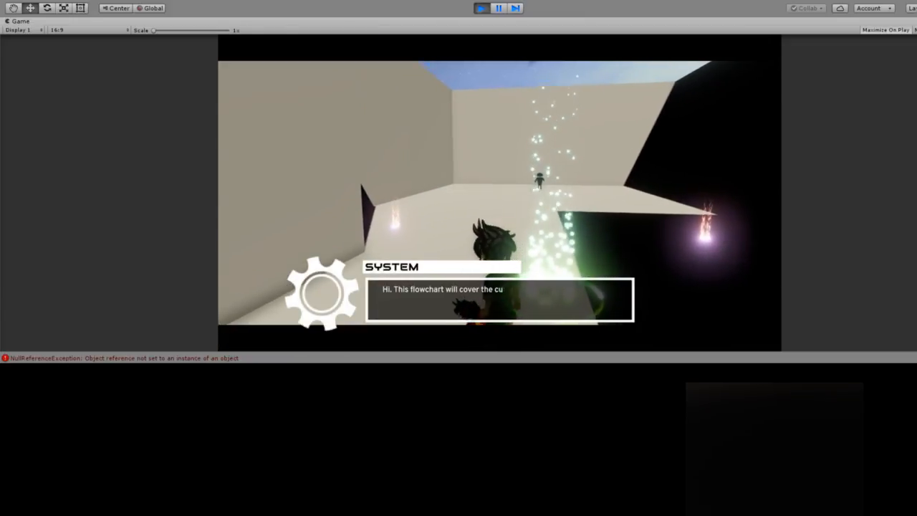
Advance through the System dialogue and its item rewards until the enemies are introduced
key("Return")
key("Return")
key("Return")
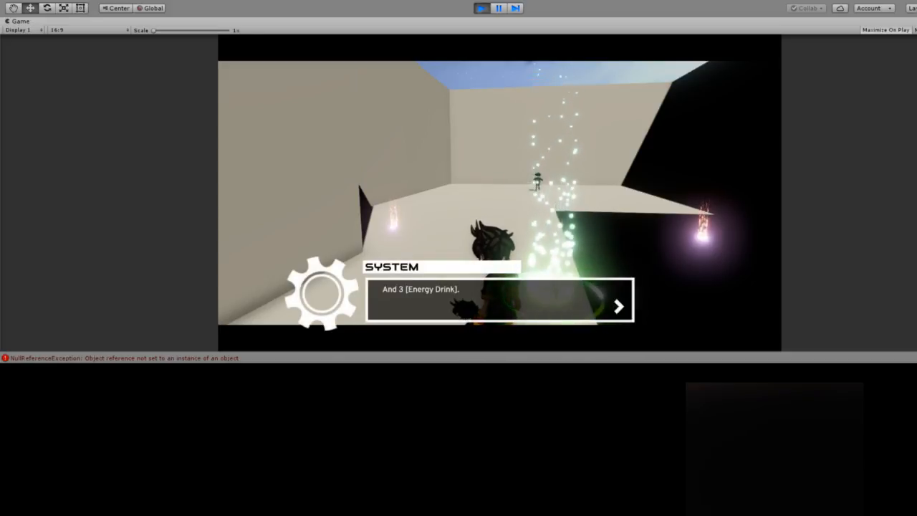
key("Return")
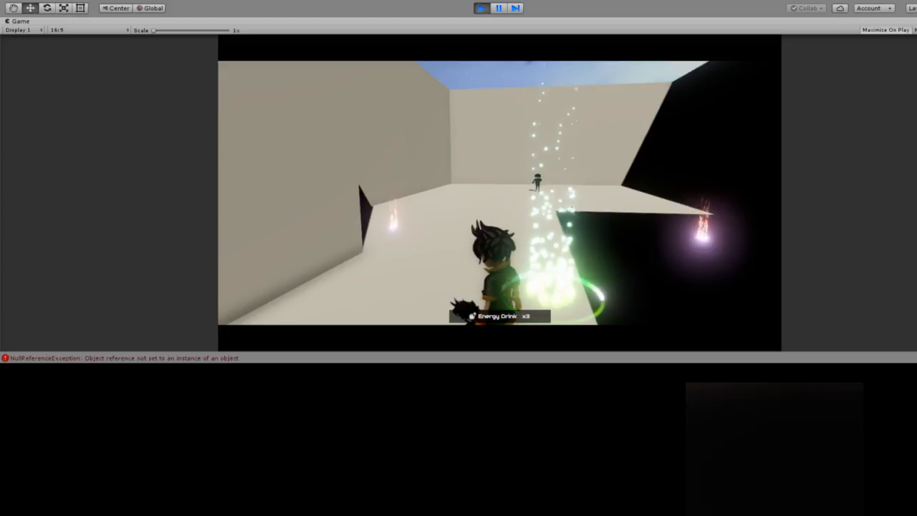
key("Return")
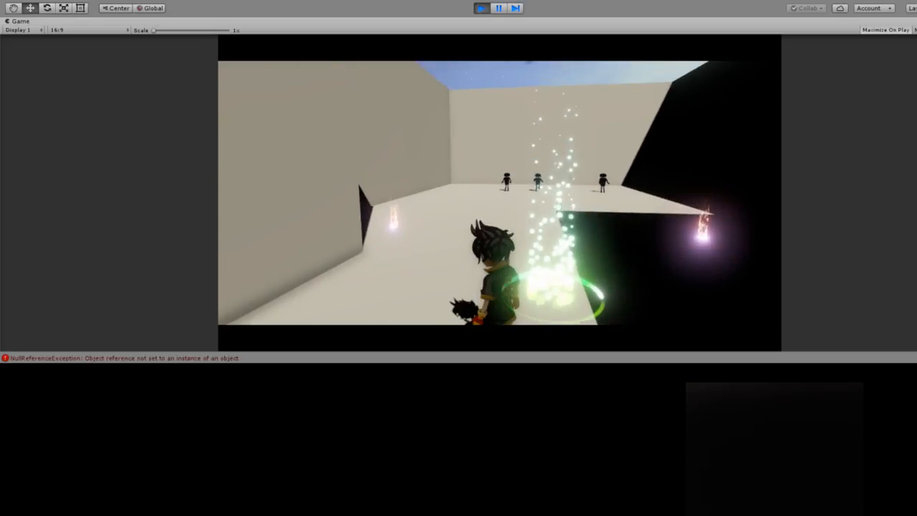
Walk Zax to the enemies, test the voice sounds in the battle encounter and stop Play mode
key("d")
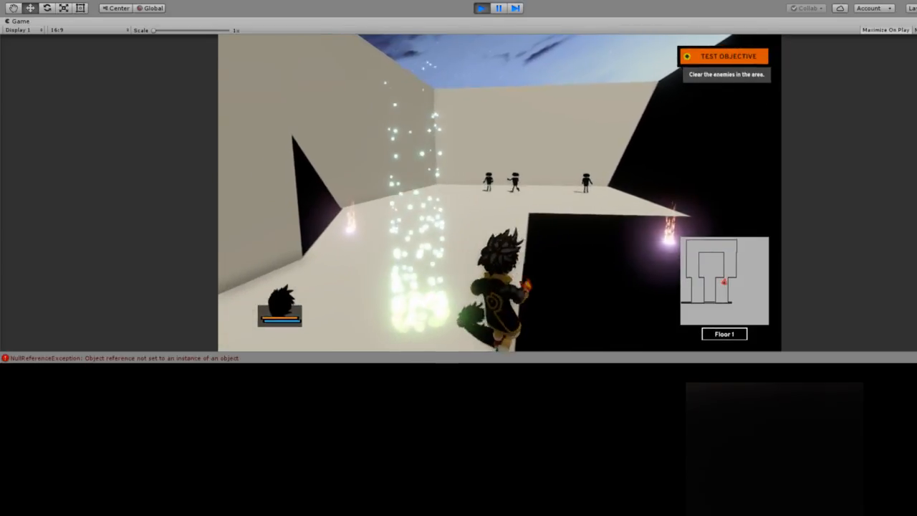
key("w")
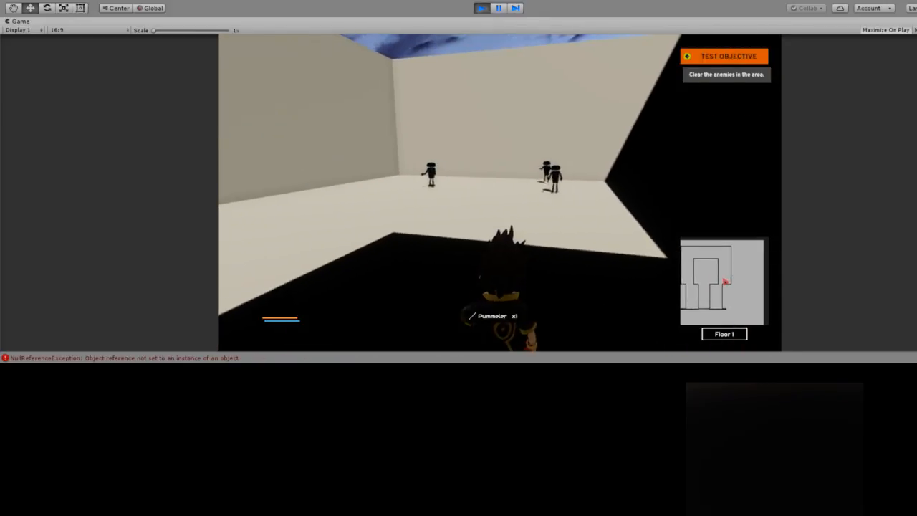
key("w")
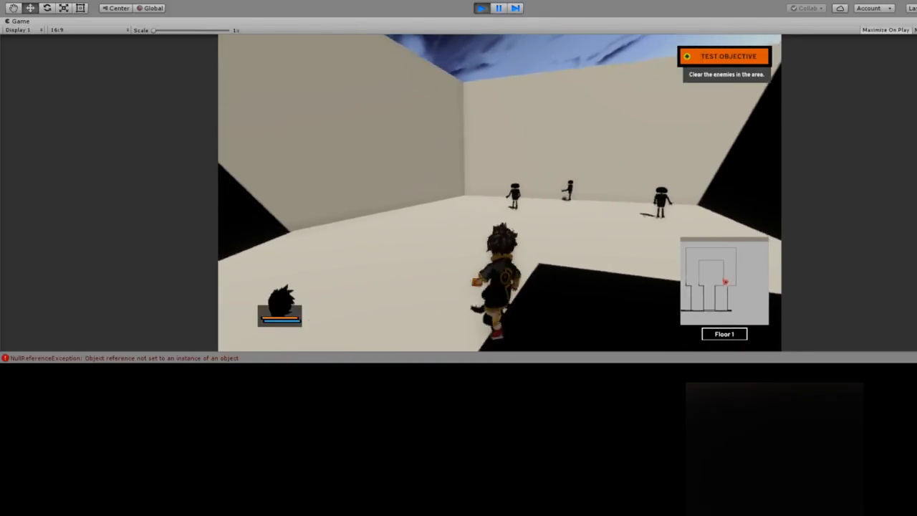
key("w")
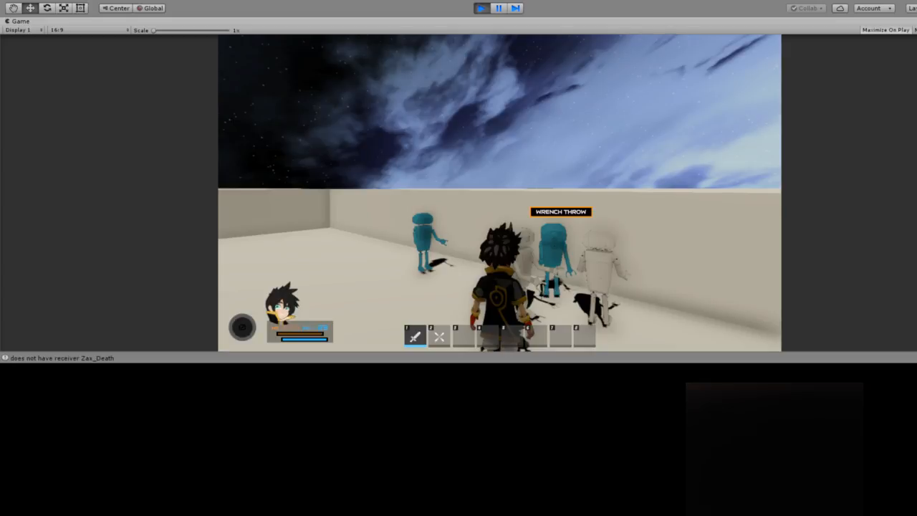
key("ctrl+p")
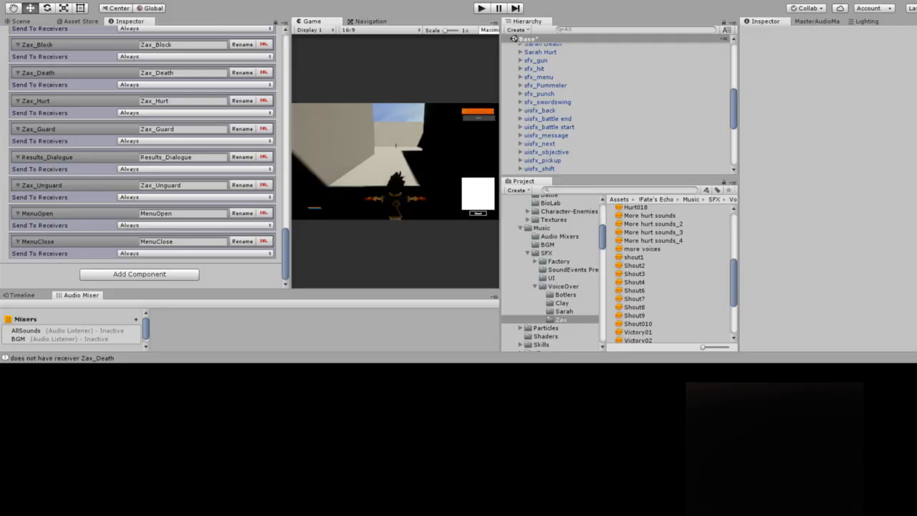
Run the game again, walk Zax briefly around the starting corridor and exit Play mode
key("ctrl+p")
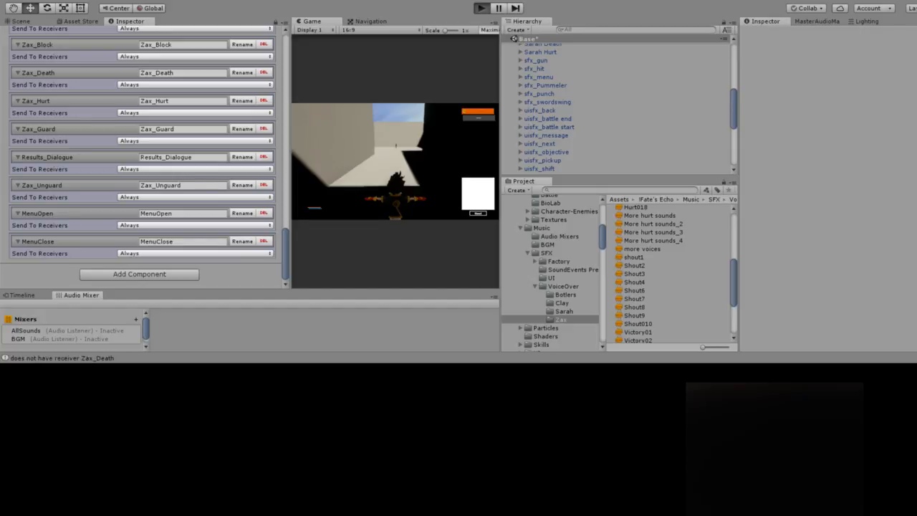
key("w")
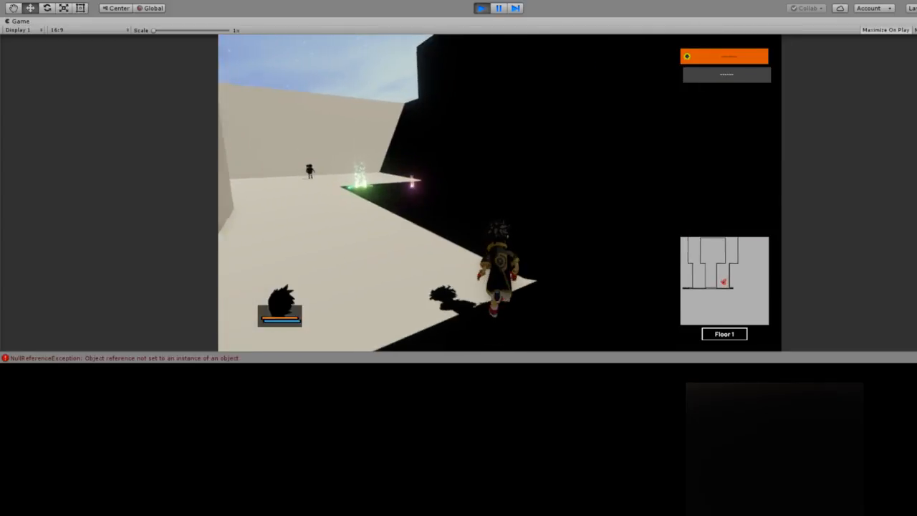
key("w")
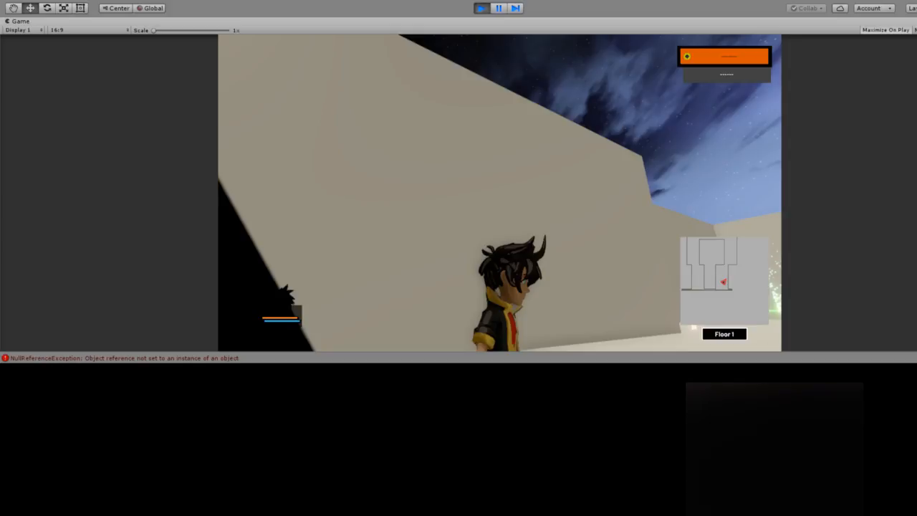
key("ctrl+p")
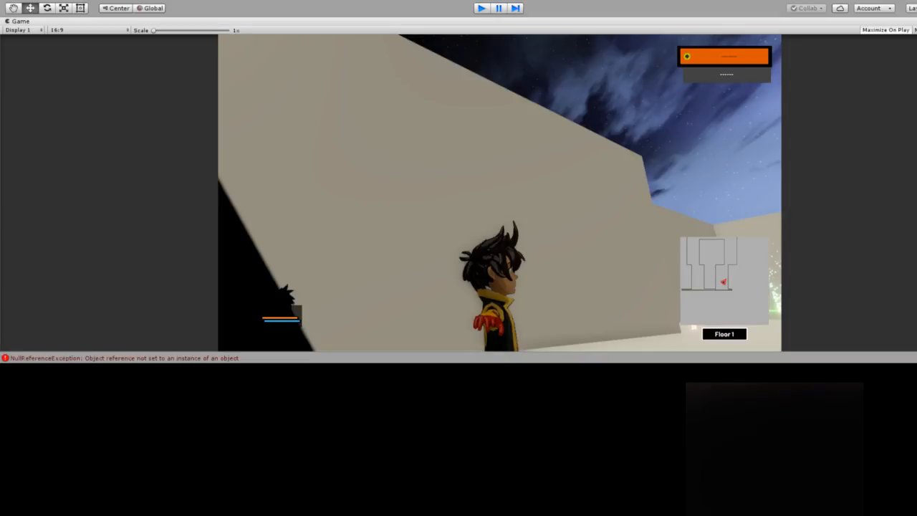
key("ctrl+p")
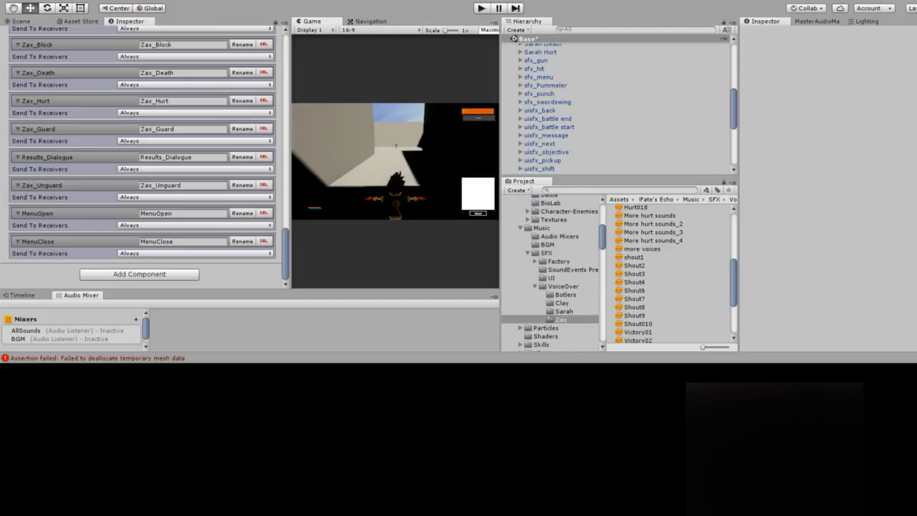
Show the Scene view beside a wider Game view, and run the game up to the green light column
left_click_drag(288, 144, 185, 143)
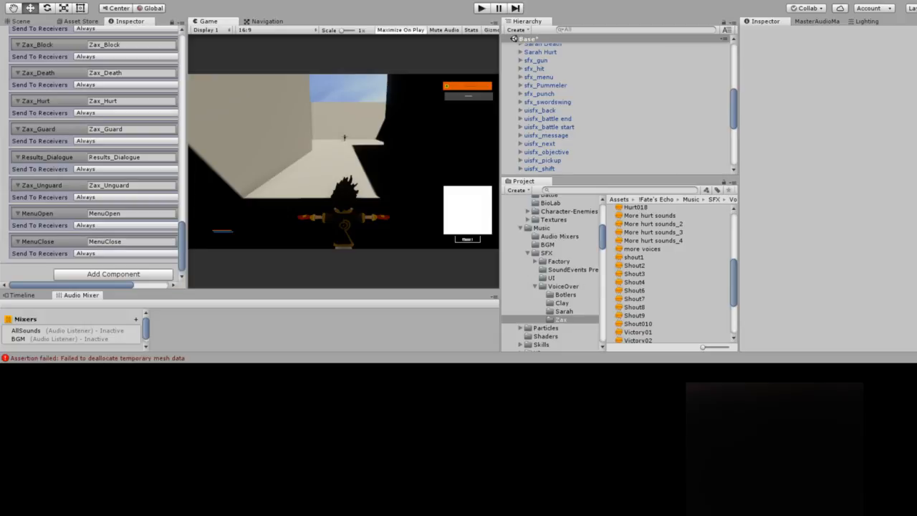
key("ctrl+1")
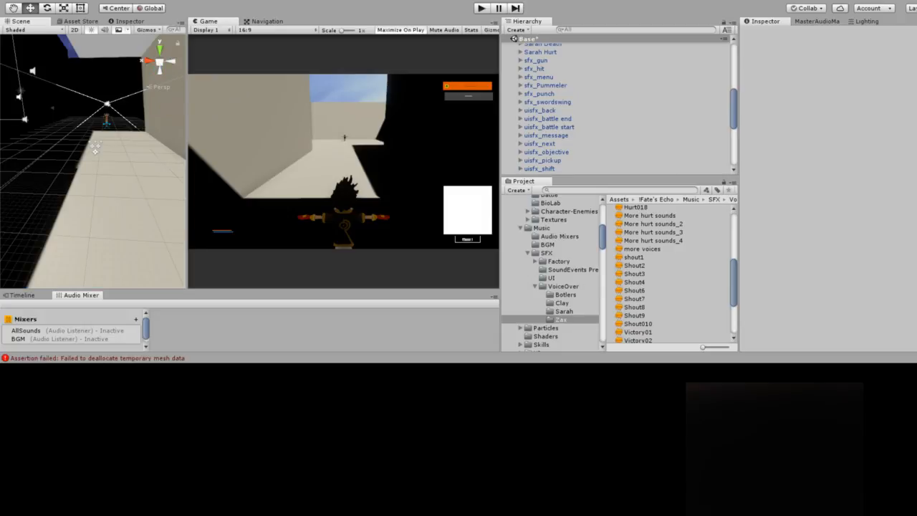
key("ctrl+p")
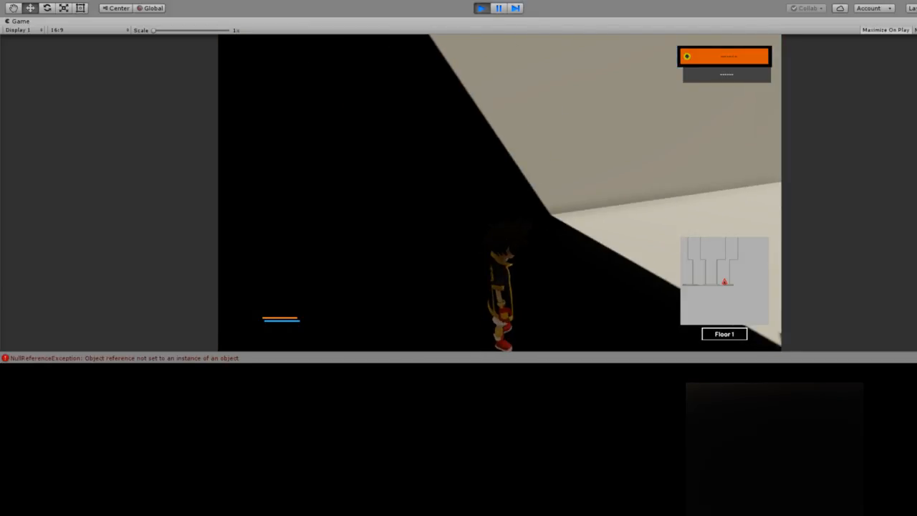
key("w")
key("a")
key("s")
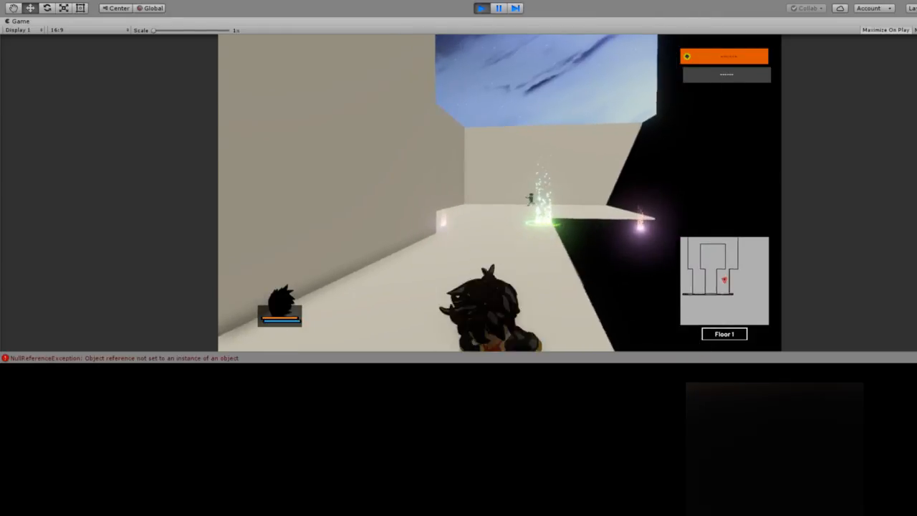
key("d")
key("w")
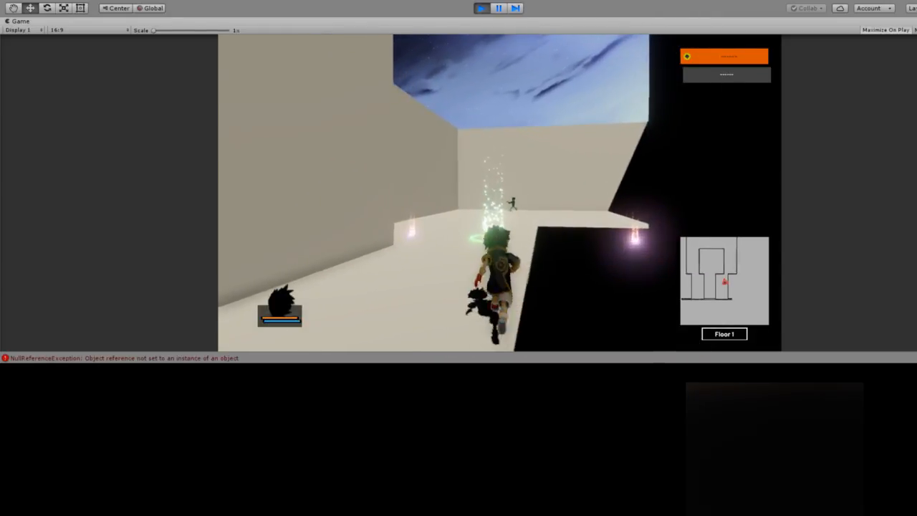
Skip through the System dialogue and item rewards to start the Test Objective
key("Return")
key("Return")
key("Return")
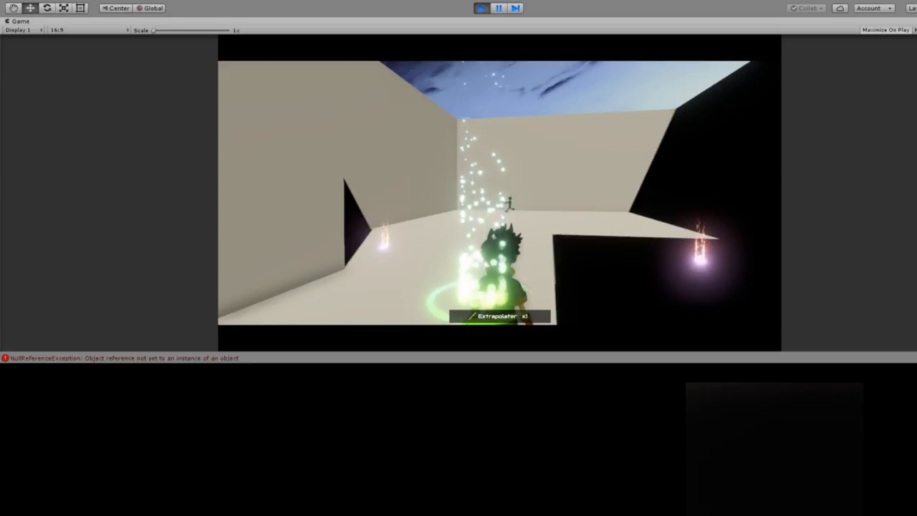
key("Return")
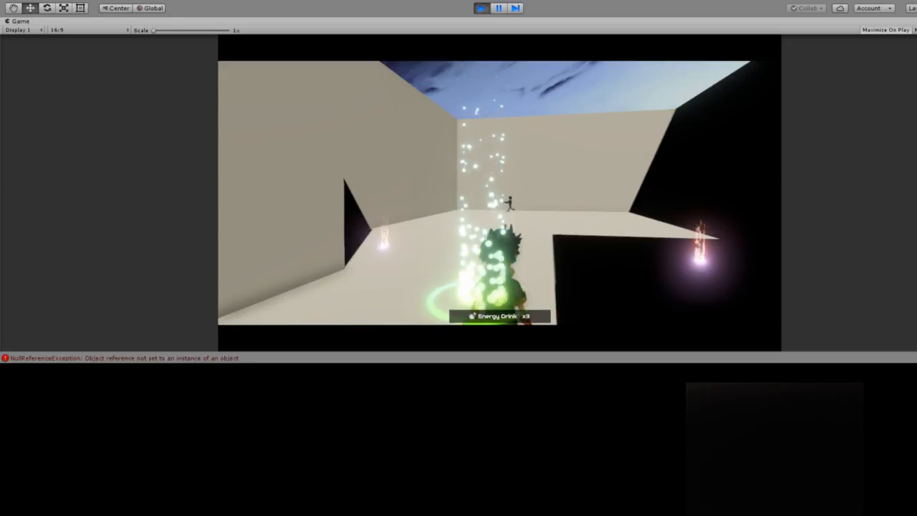
key("Return")
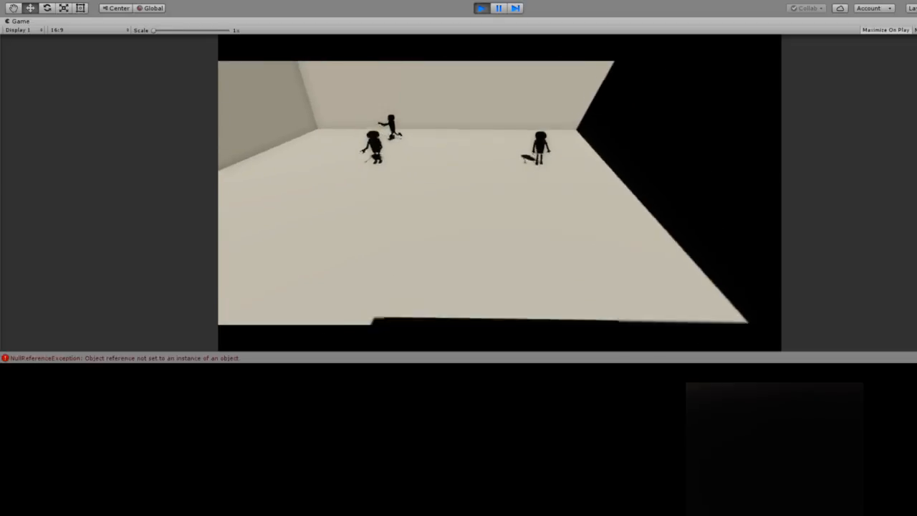
key("Return")
Move Zax through the open area into the enemies to trigger a battle encounter
key("d")
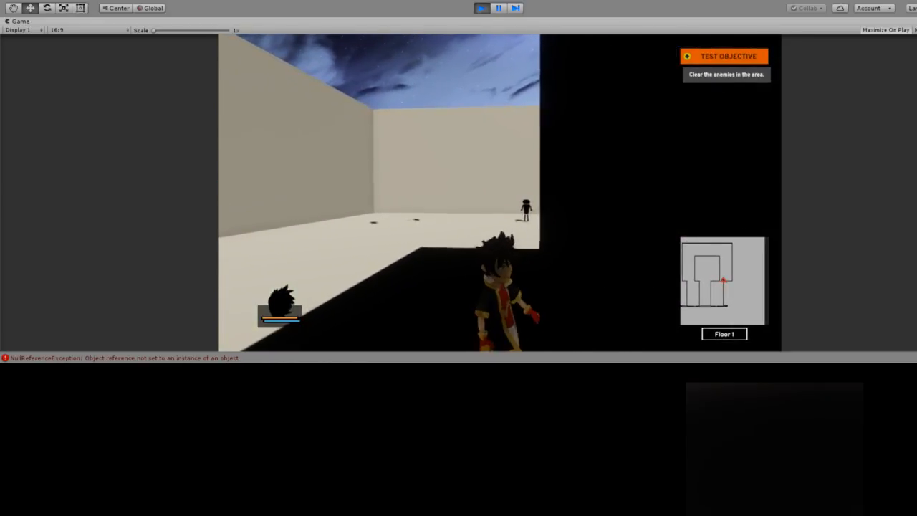
key("w")
key("d")
key("a")
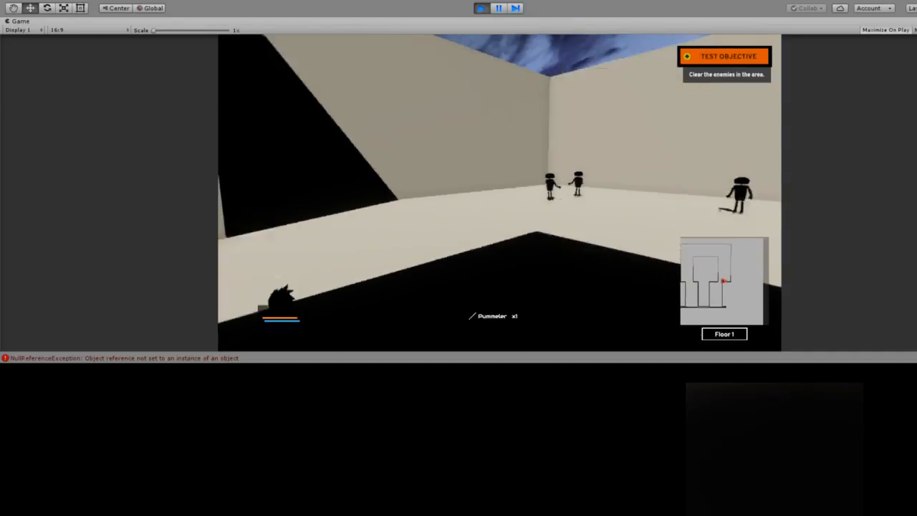
key("d")
key("a")
key("w")
key("d")
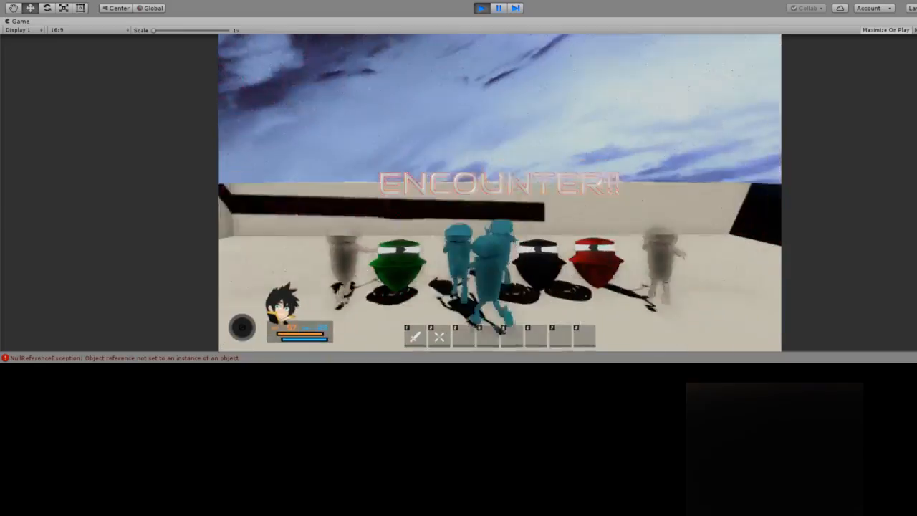
Attack the enemies repeatedly with the sword skill in slot 1 to test Zax's sounds, and stop Play mode
key("w")
key("1")
key("1")
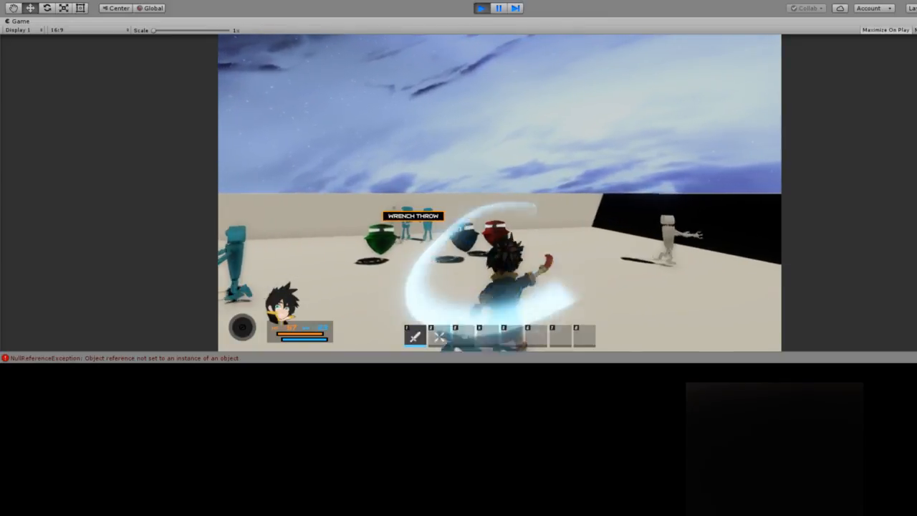
key("1")
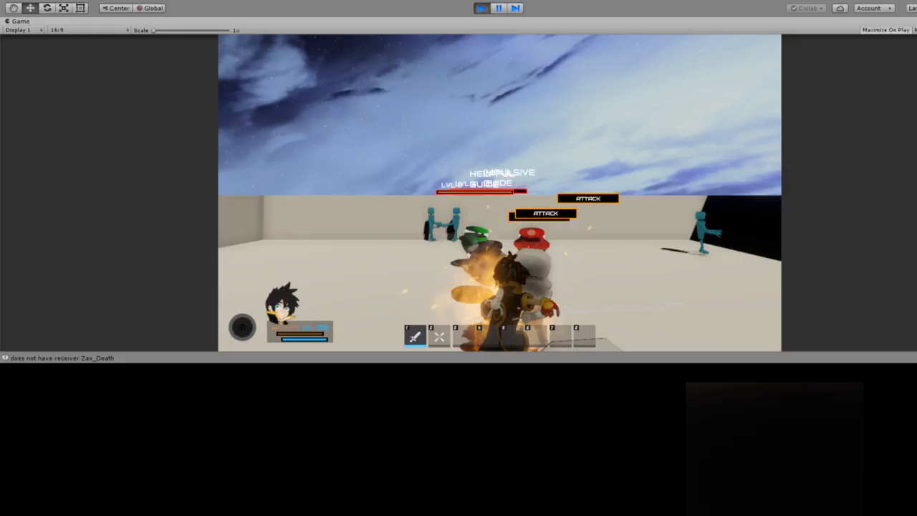
key("ctrl+p")
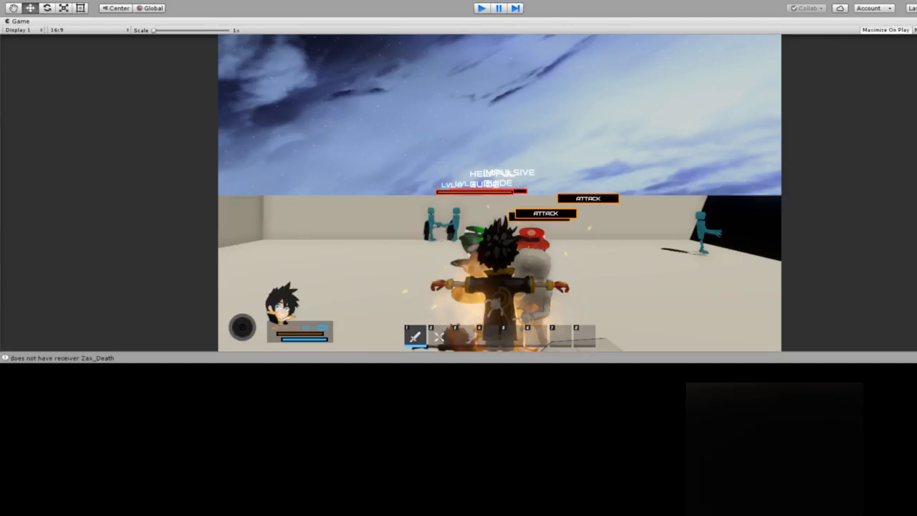
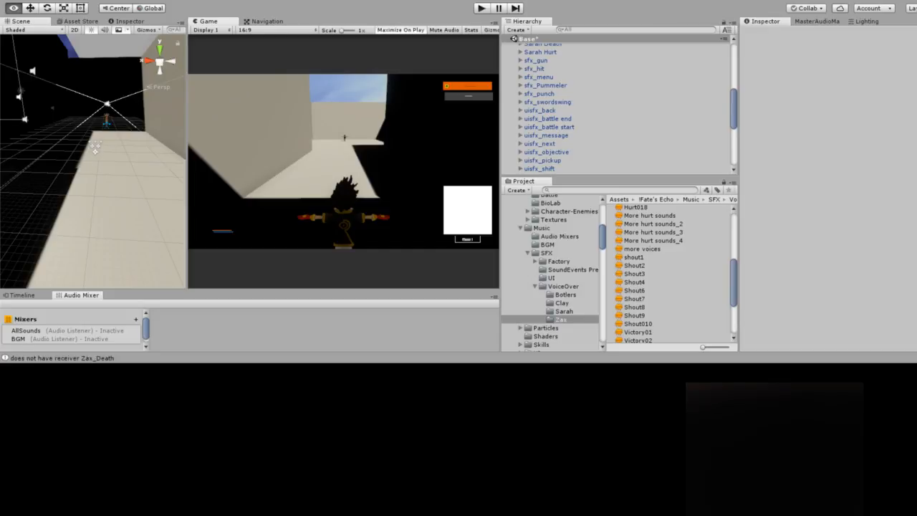
Widen the Scene view area at the Game view's expense and open the Asset Store in it
left_click_drag(187, 161, 328, 161)
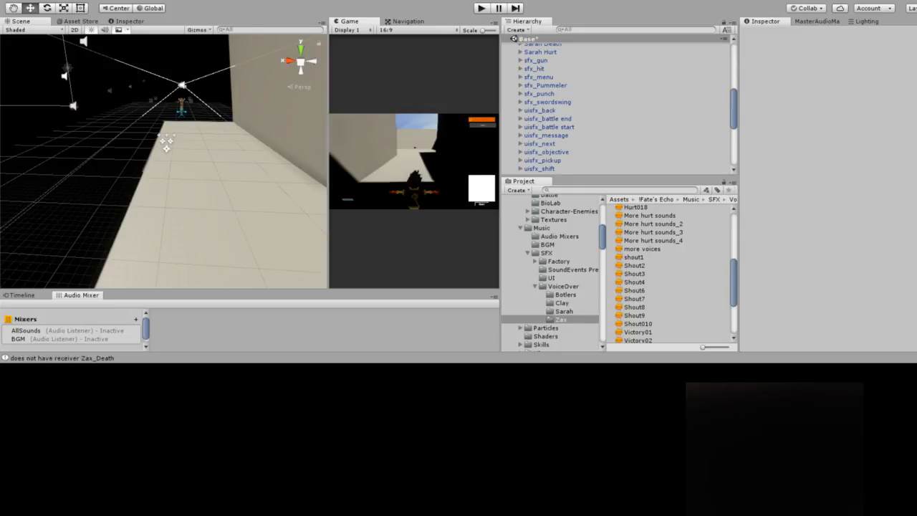
key("ctrl+9")
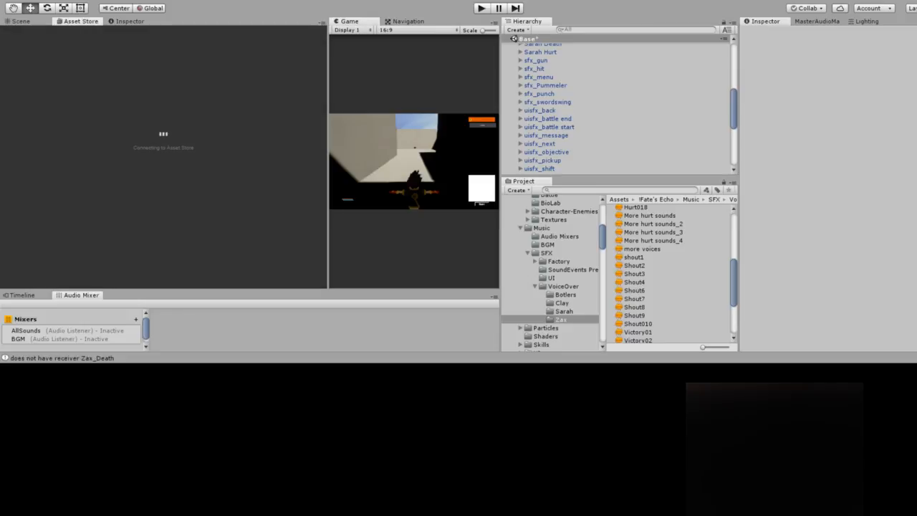
Examine the Master Audio Group Mixer's full list of sound groups and their SFX, Voices and UI bus assignments
key("ctrl+3")
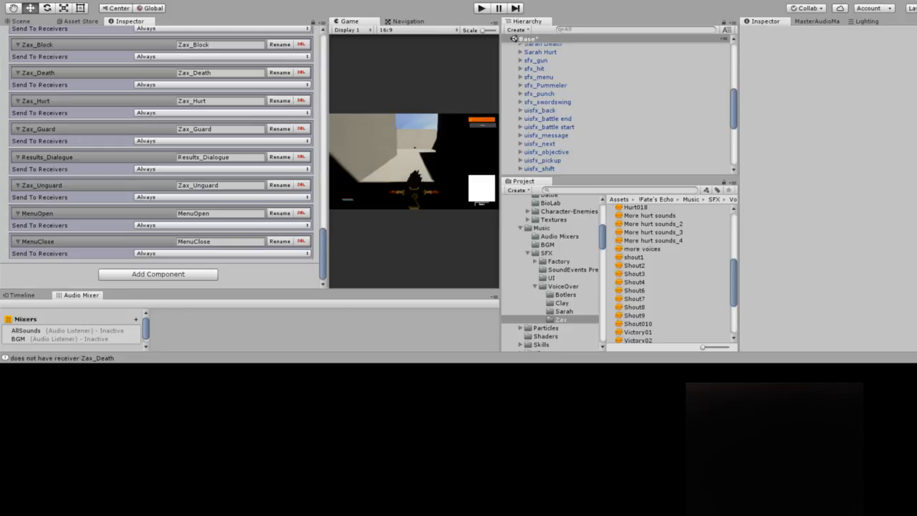
scroll(161, 157, "up", 15)
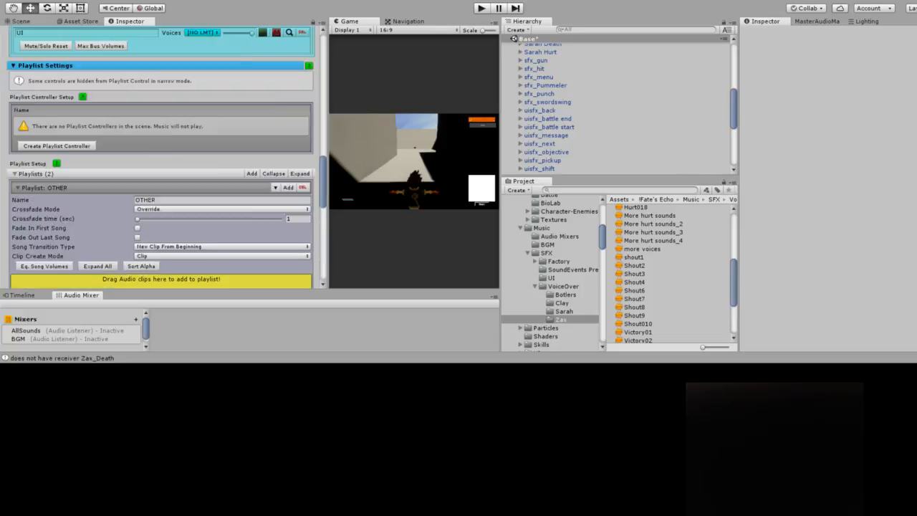
scroll(161, 158, "up", 10)
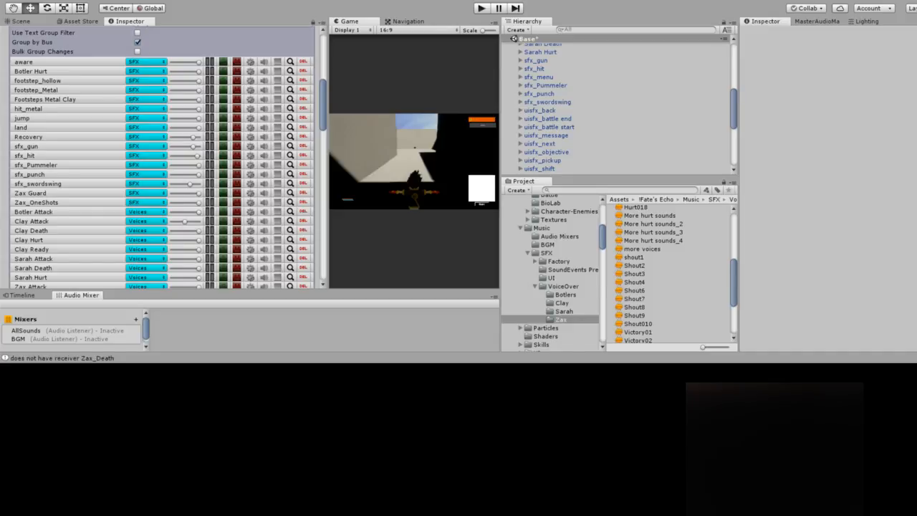
scroll(162, 158, "down", 2)
scroll(162, 156, "down", 2)
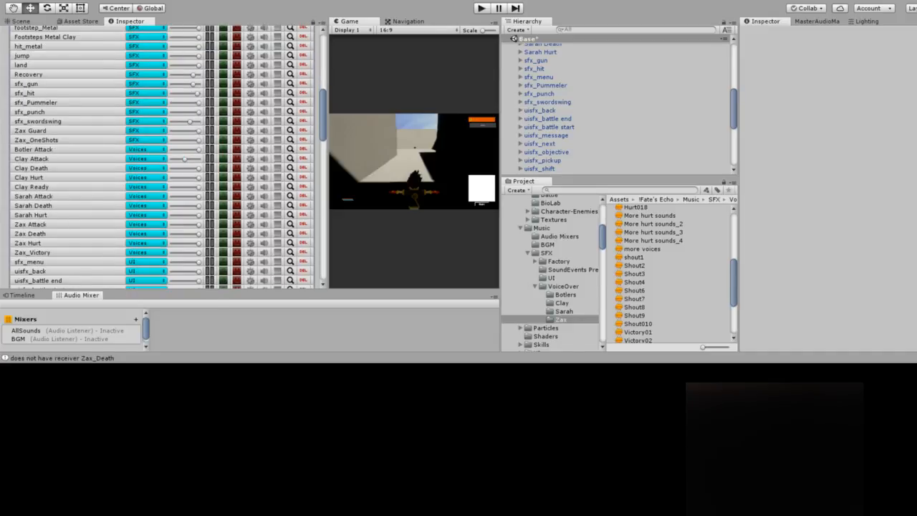
scroll(162, 157, "down", 2)
scroll(162, 158, "down", 4)
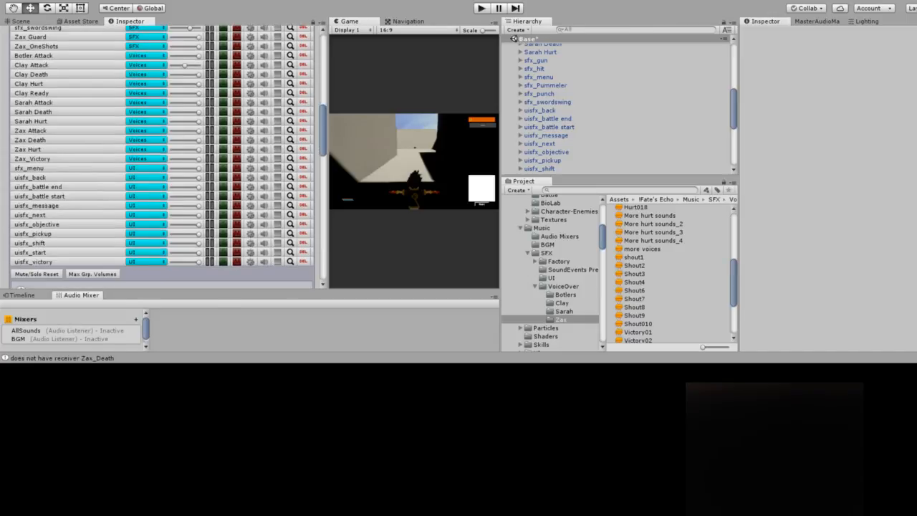
scroll(162, 158, "up", 10)
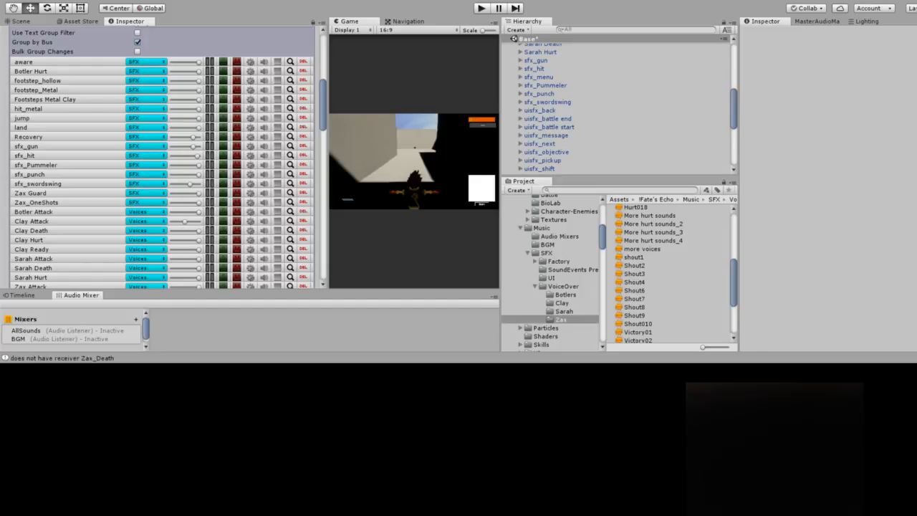
scroll(162, 158, "down", 2)
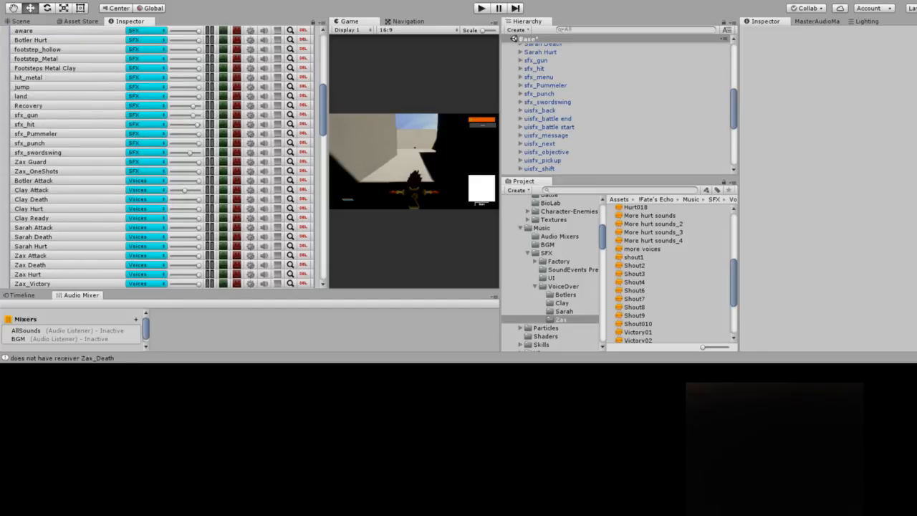
scroll(162, 157, "down", 2)
scroll(162, 157, "down", 2)
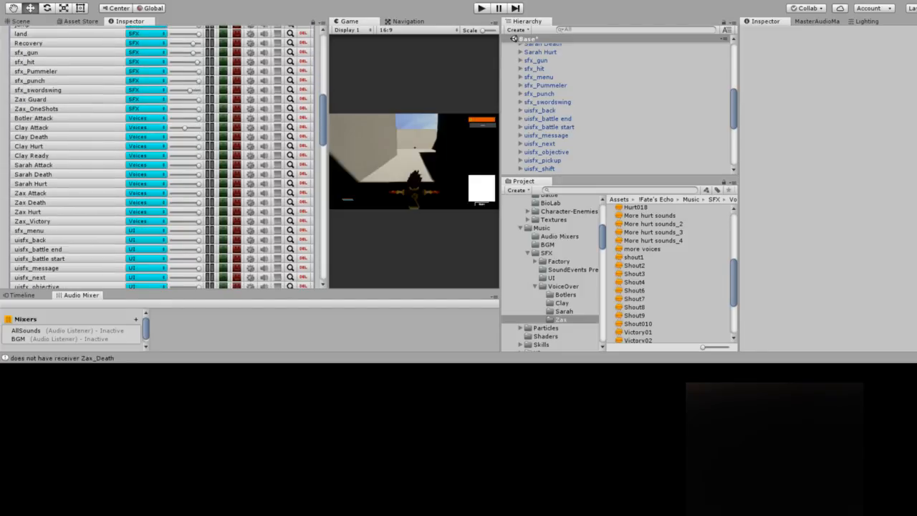
scroll(162, 158, "down", 4)
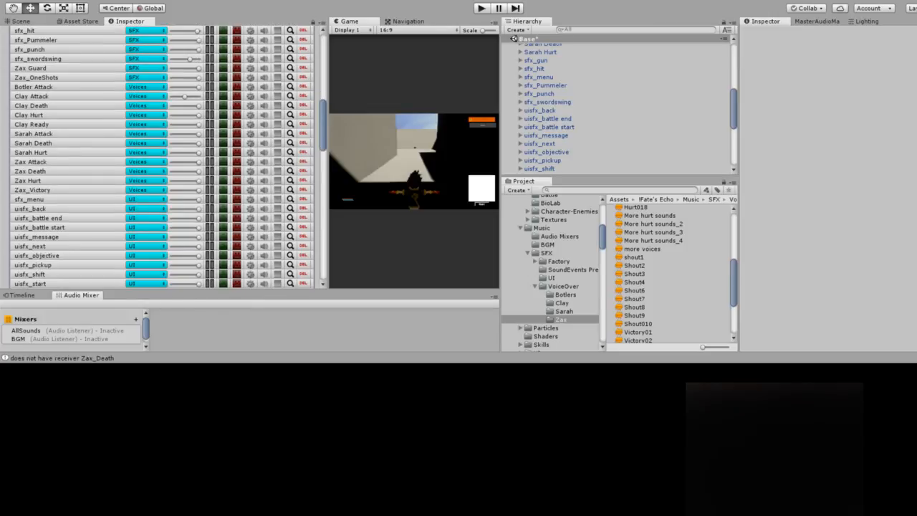
scroll(162, 158, "up", 15)
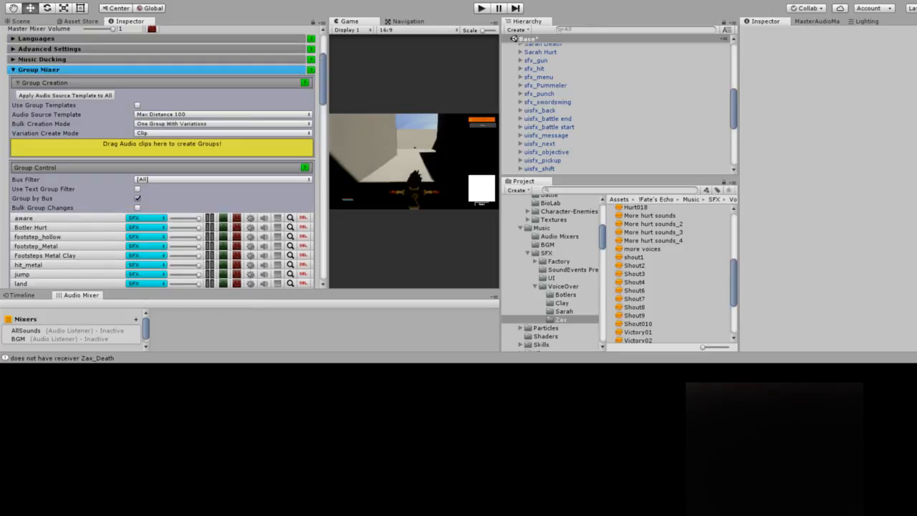
scroll(162, 157, "down", 2)
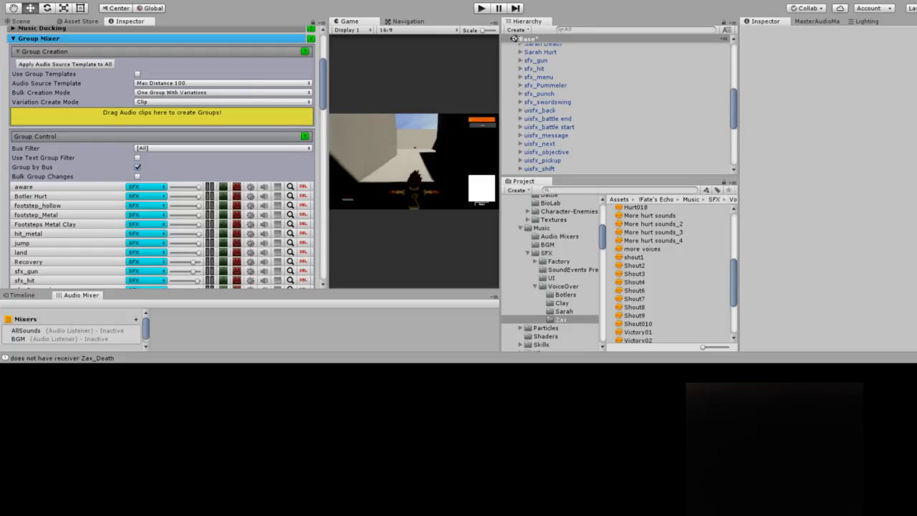
scroll(163, 156, "down", 2)
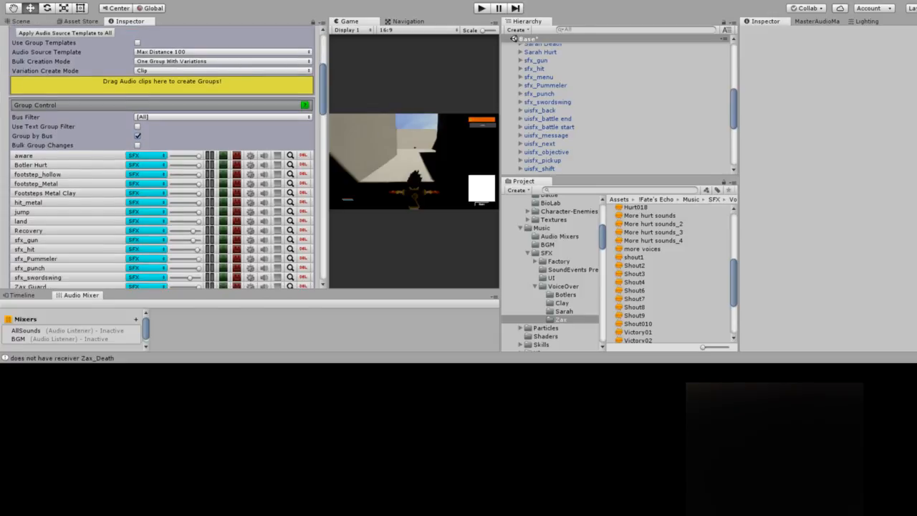
scroll(163, 156, "down", 2)
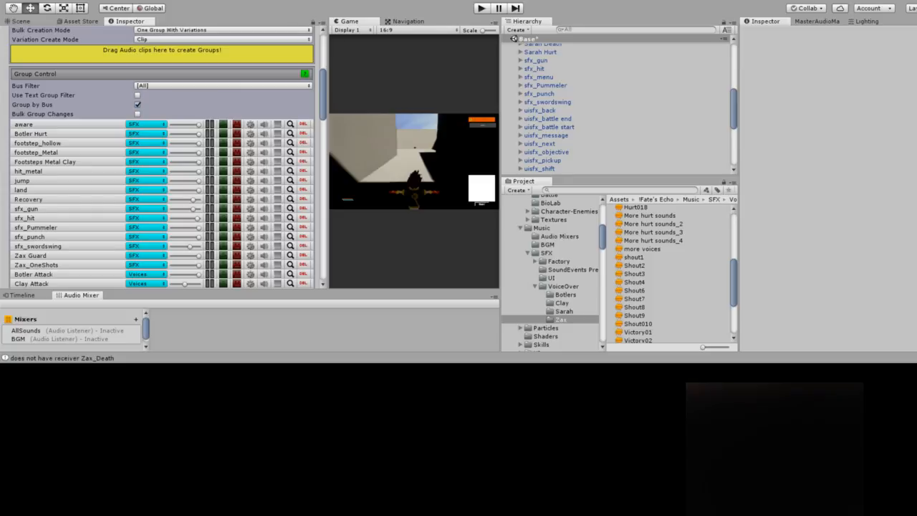
scroll(161, 156, "down", 2)
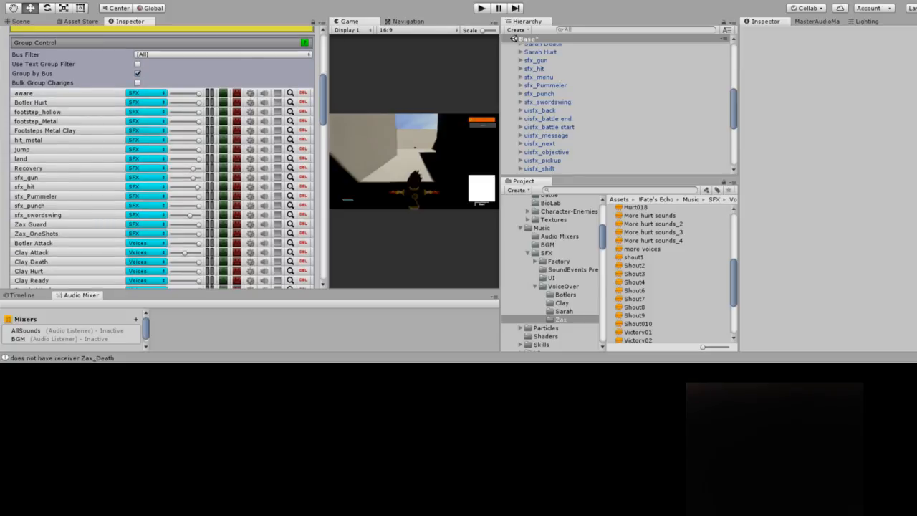
scroll(161, 156, "down", 2)
scroll(162, 156, "down", 4)
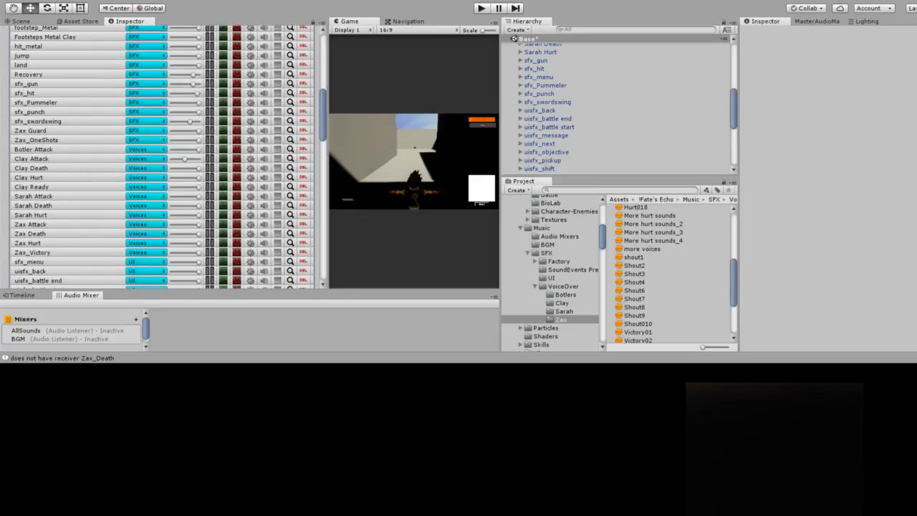
scroll(161, 157, "down", 4)
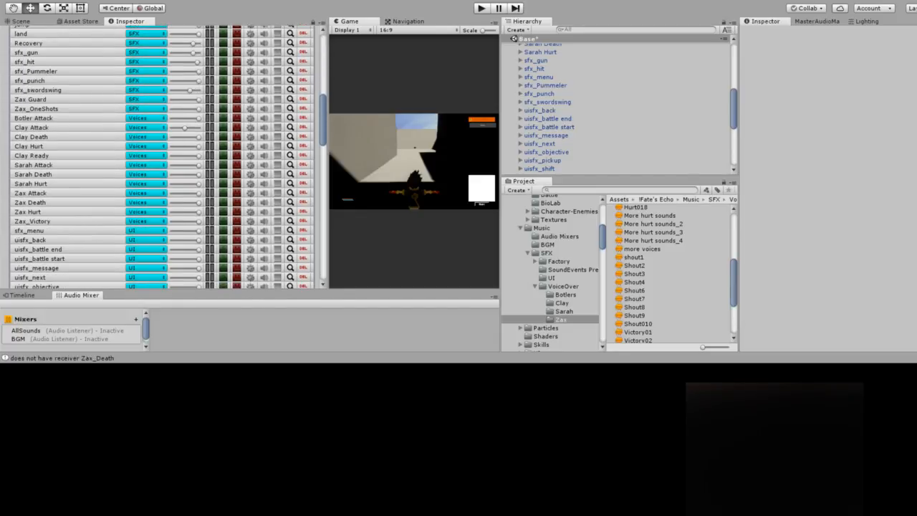
scroll(162, 156, "down", 2)
scroll(162, 157, "up", 2)
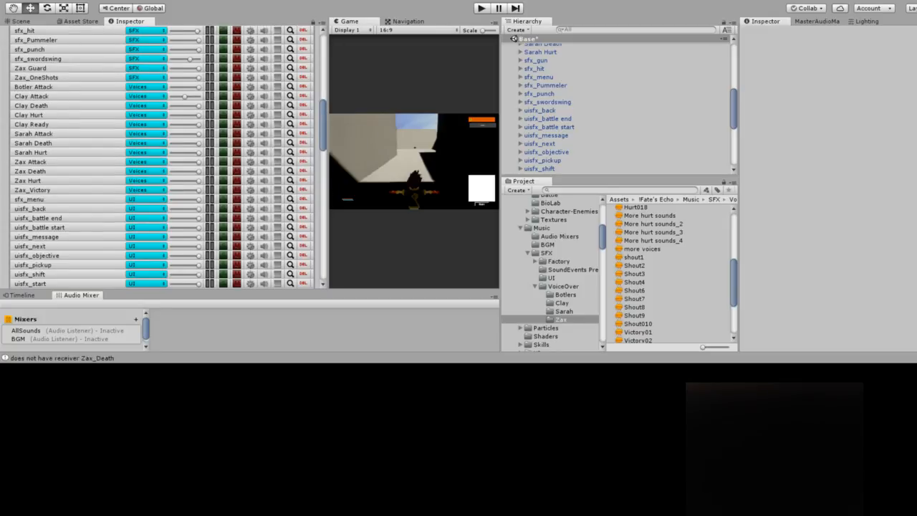
scroll(162, 156, "up", 2)
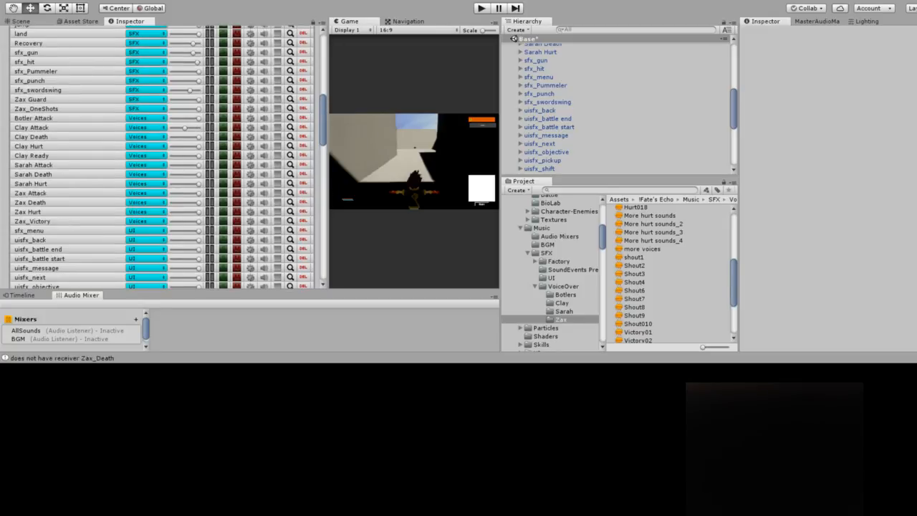
scroll(162, 157, "up", 2)
scroll(162, 156, "up", 2)
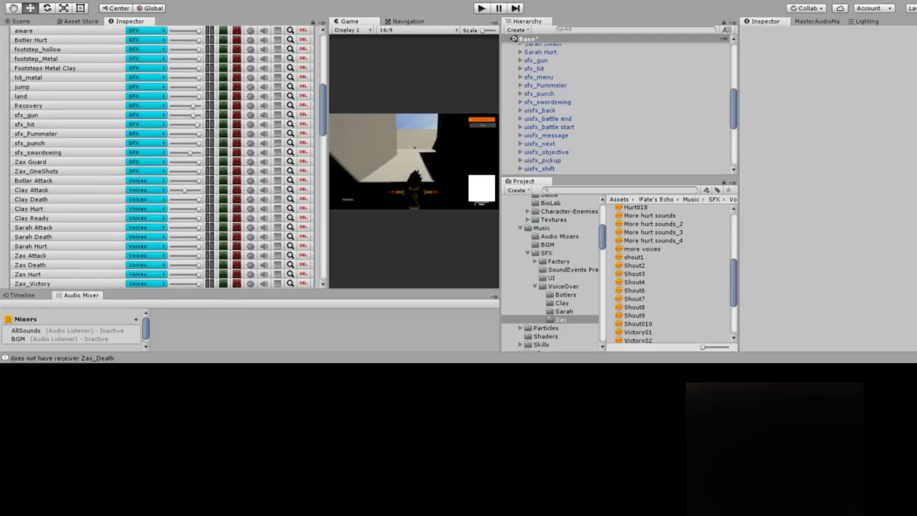
scroll(162, 157, "up", 4)
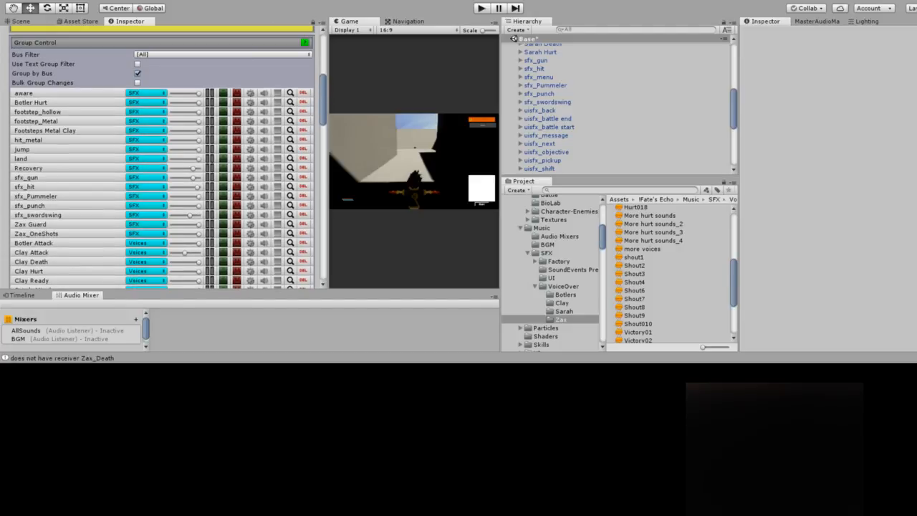
scroll(162, 157, "down", 14)
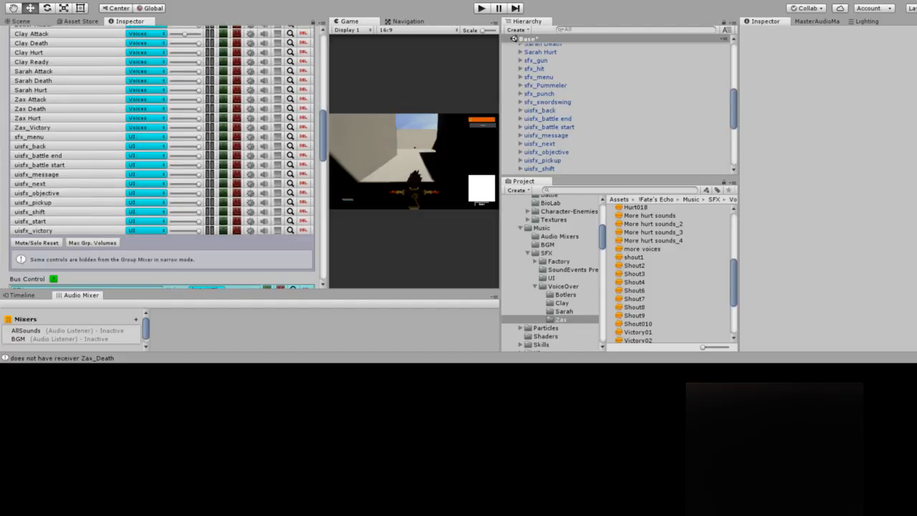
Select =Base DynamicSoundGroupCreator in the hierarchy and lock the Inspector beside the Asset Store to it in place of MasterAudio
scroll(616, 108, "up", 10)
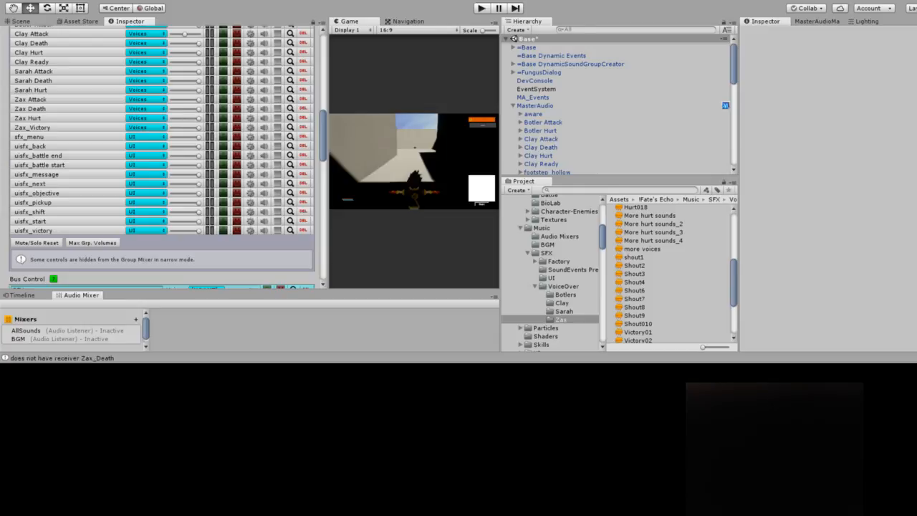
left_click(570, 63)
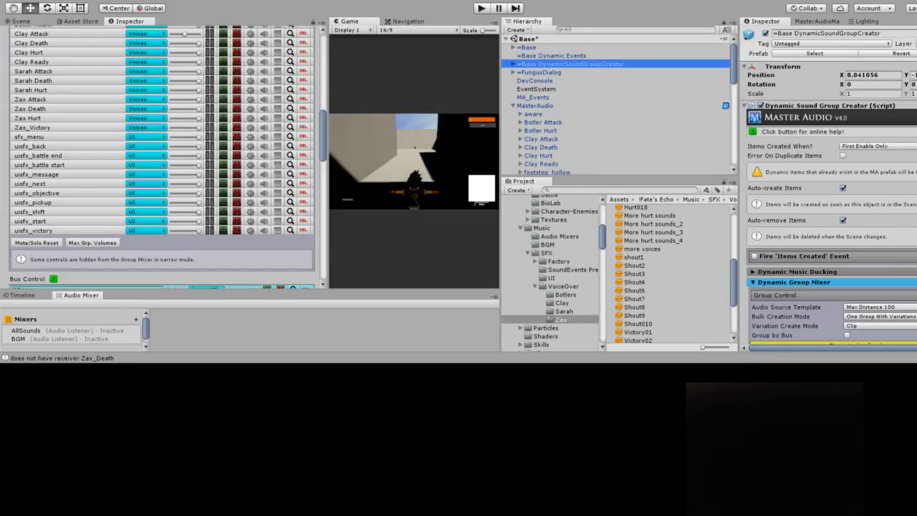
left_click(312, 22)
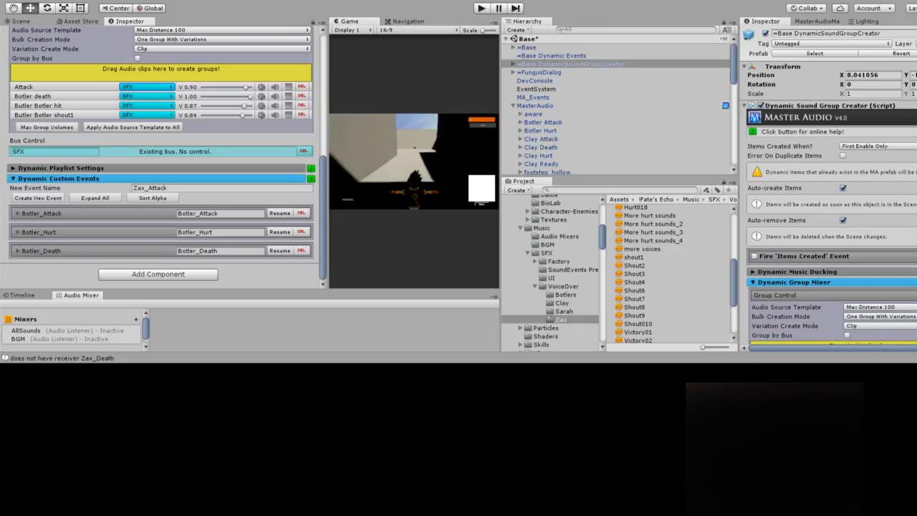
Browse the project's Encounters and Enemies folders and open the Factory enemies folder
scroll(550, 272, "up", 10)
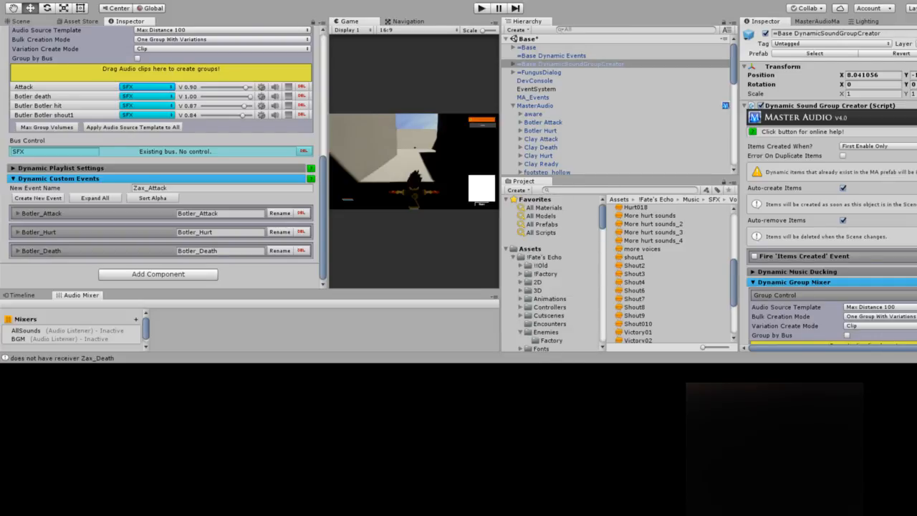
scroll(550, 272, "down", 4)
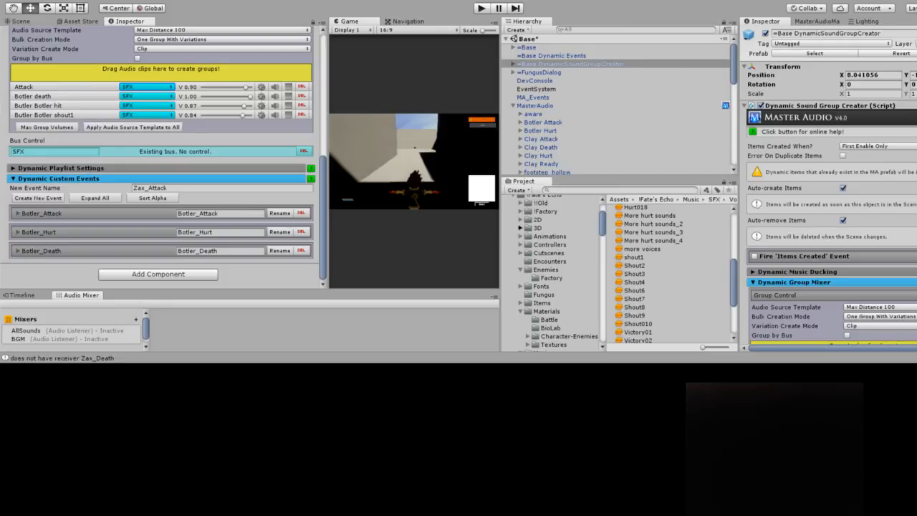
left_click(520, 227)
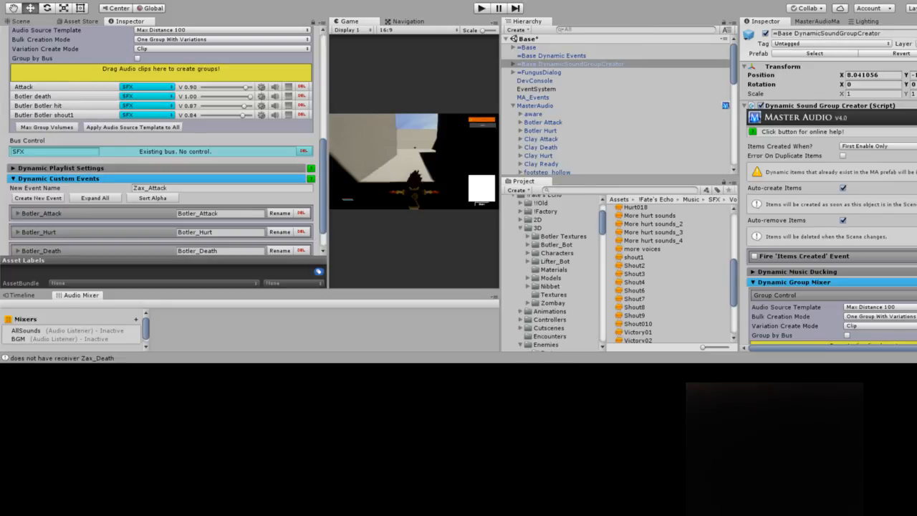
left_click(520, 227)
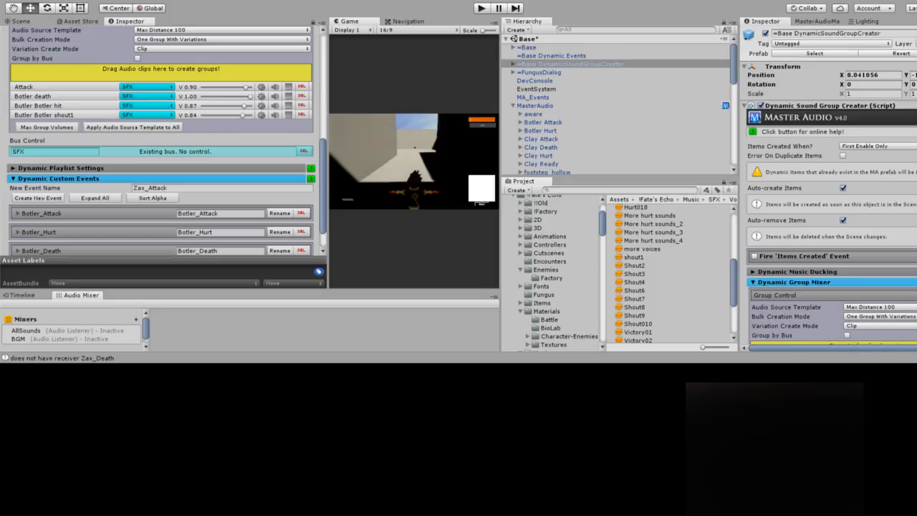
left_click(549, 260)
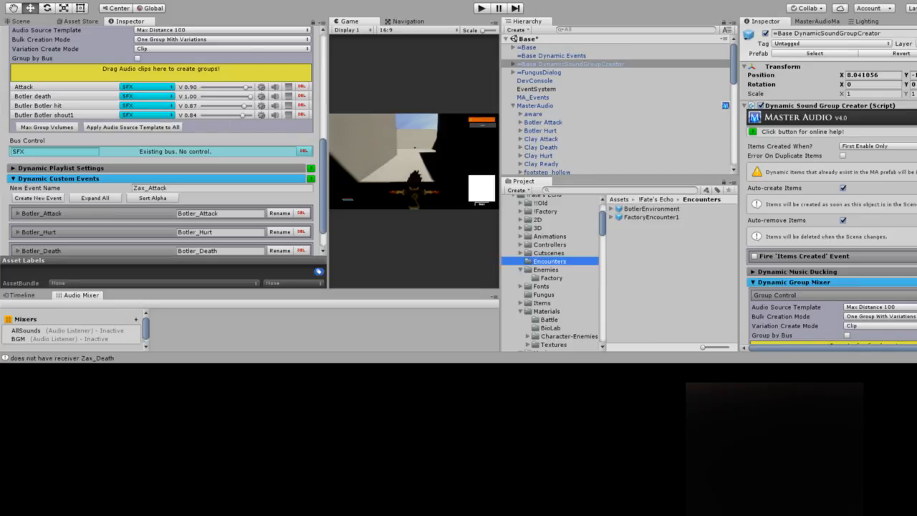
left_click(545, 269)
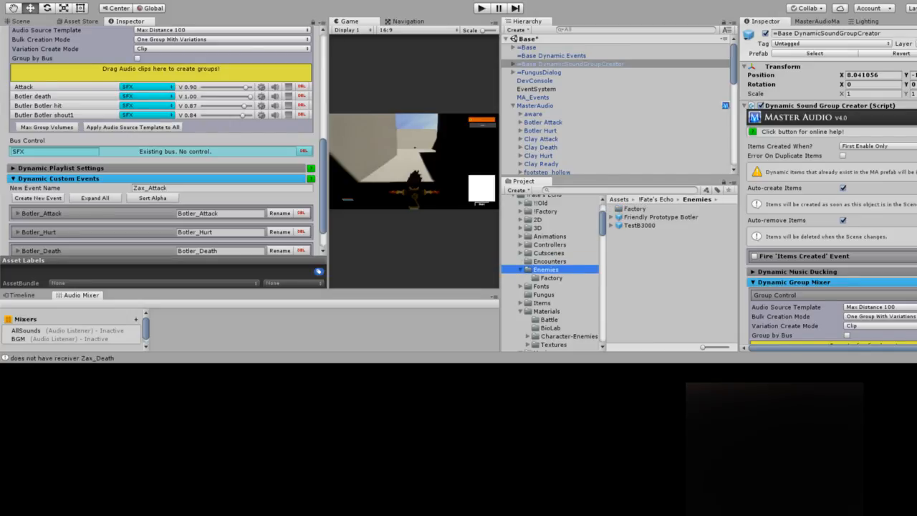
left_click(551, 278)
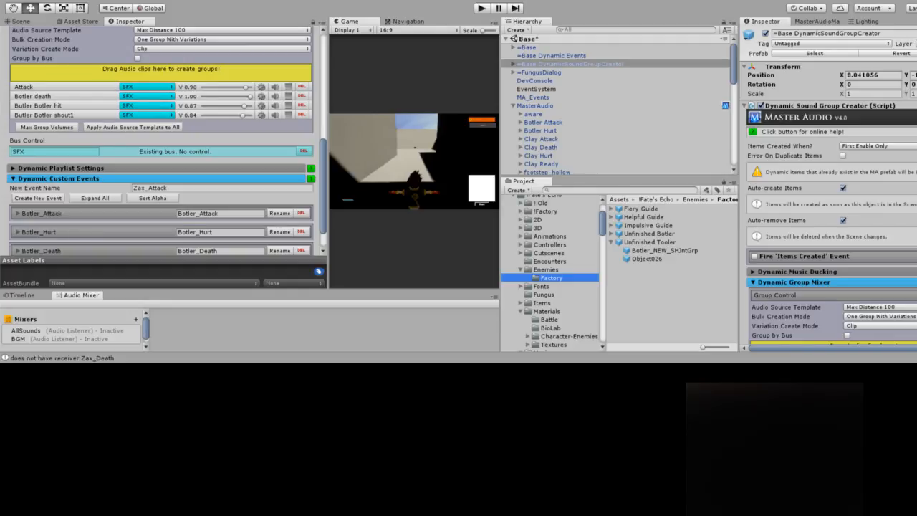
Select the Unfinished Botler prefab, expand its Character Brain component and examine the component's settings
left_click(649, 234)
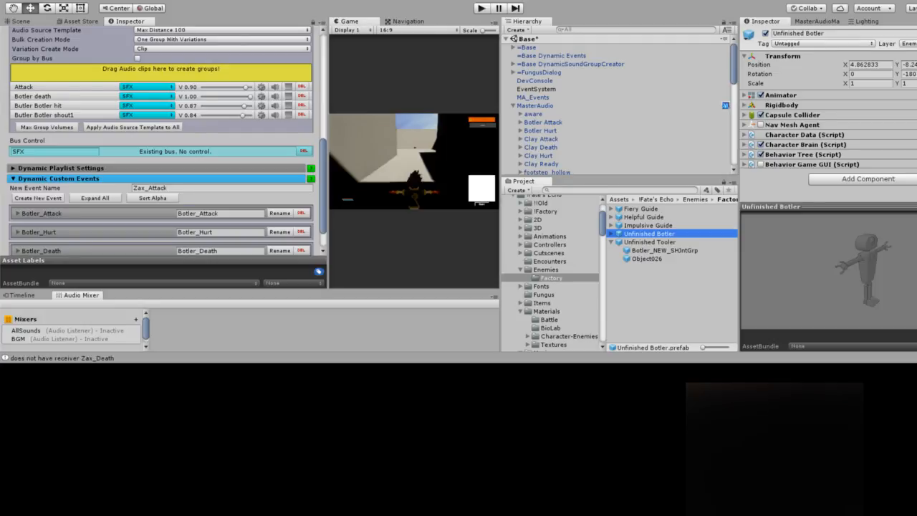
left_click(805, 145)
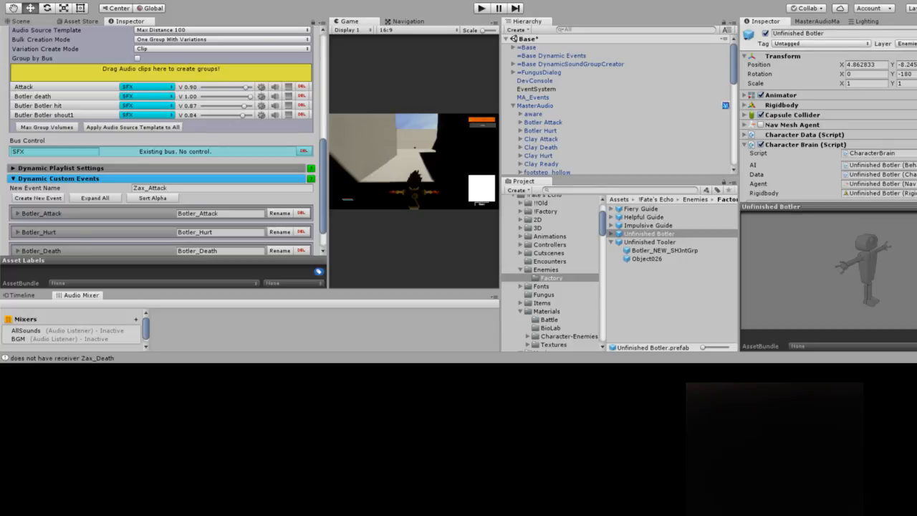
scroll(827, 112, "down", 3)
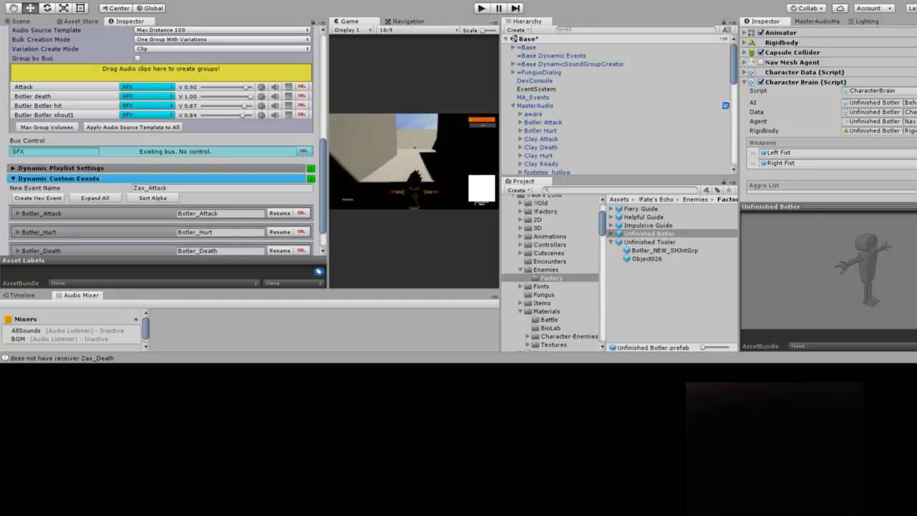
scroll(827, 115, "down", 4)
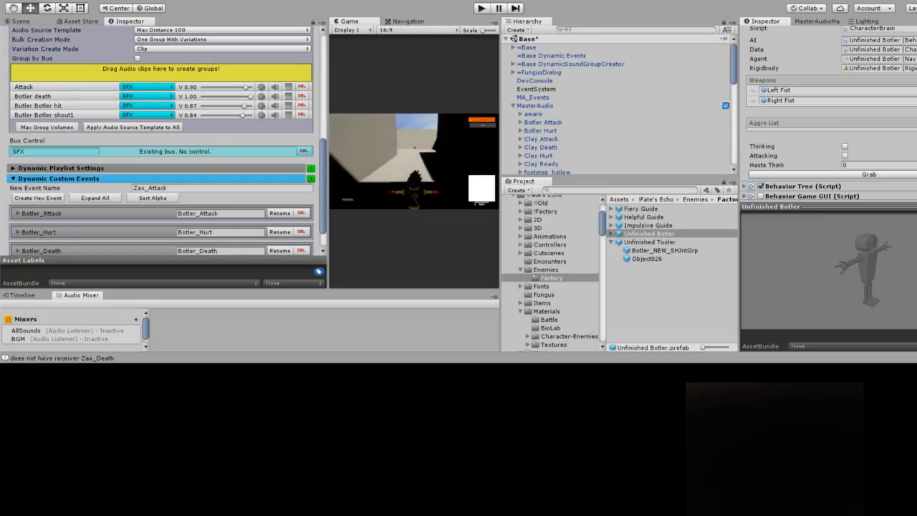
Look over the remaining Character Brain settings of Unfinished Botler and collapse its Character Brain and Transform components
scroll(827, 115, "down", 2)
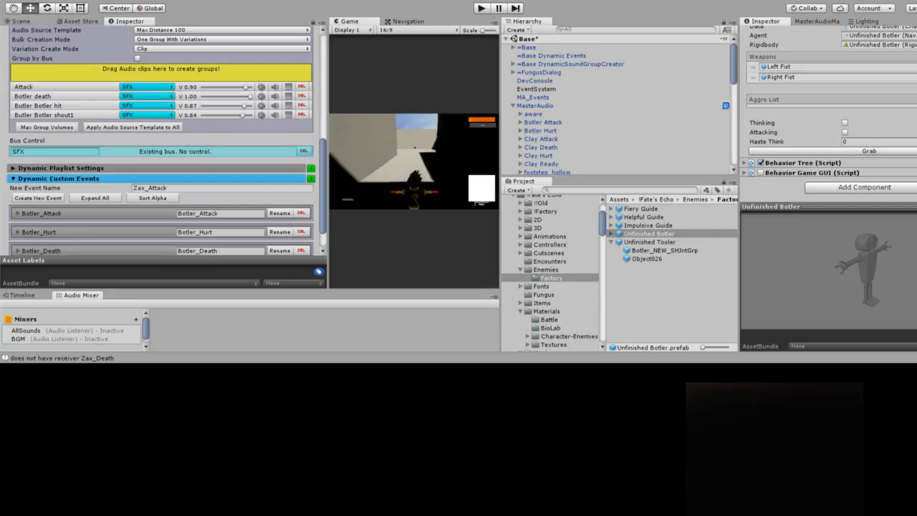
scroll(828, 113, "up", 2)
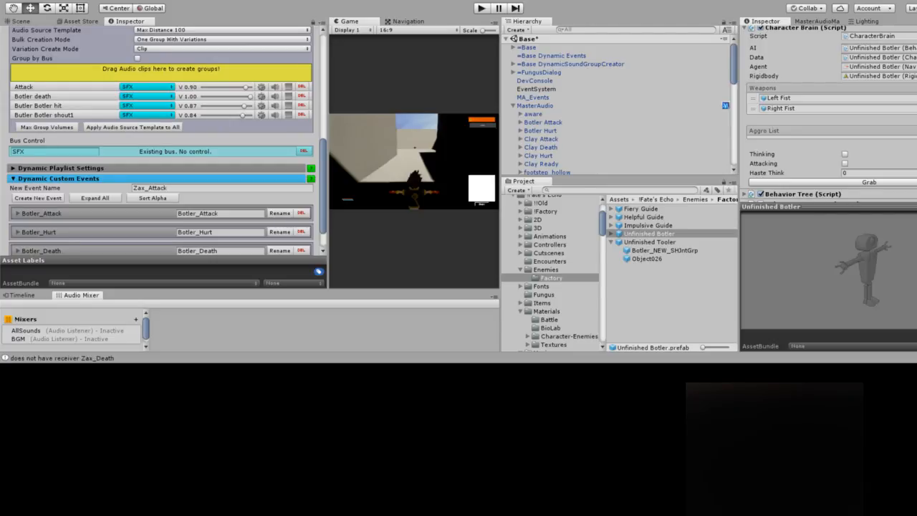
scroll(828, 113, "up", 2)
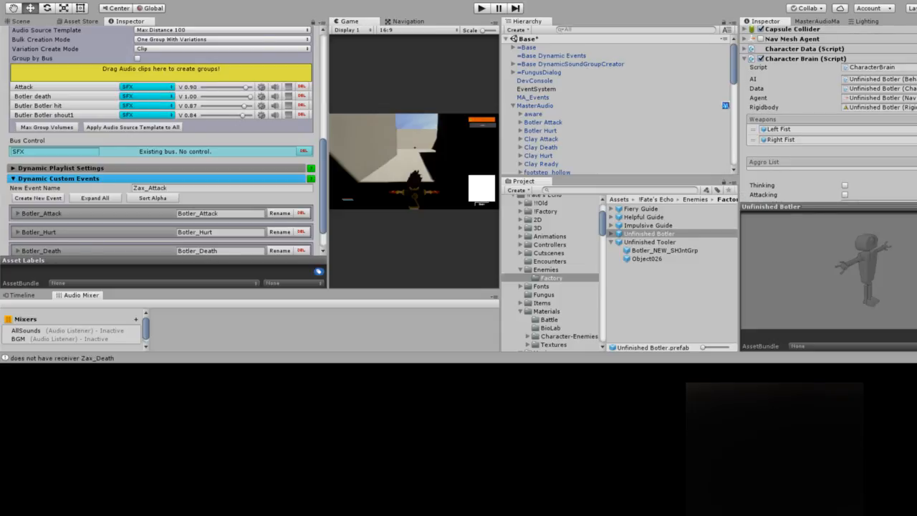
scroll(828, 113, "up", 5)
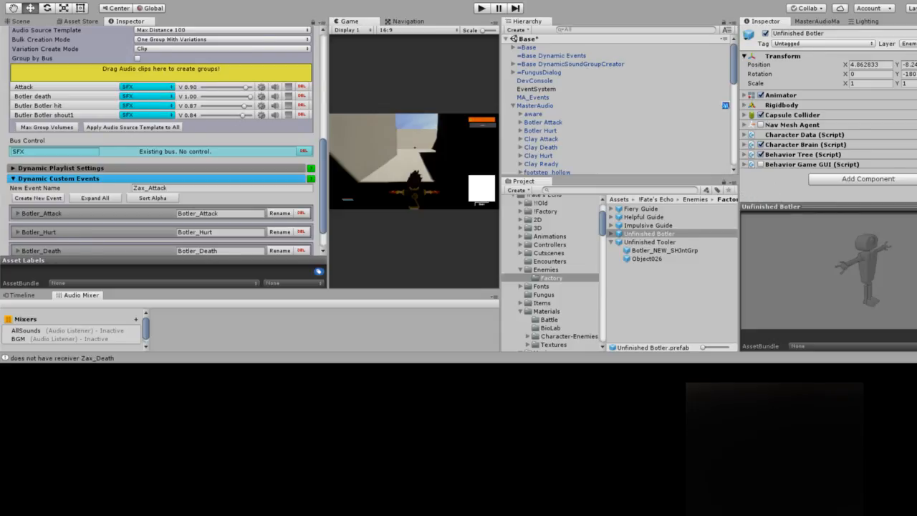
left_click(782, 56)
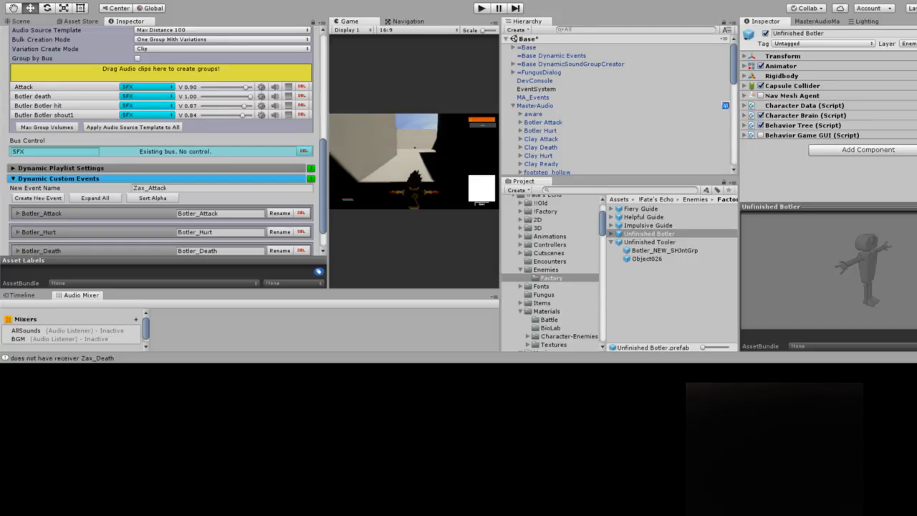
Expand Unfinished Botler's Behavior Tree component and examine its external behavior, variables and options
left_click(802, 125)
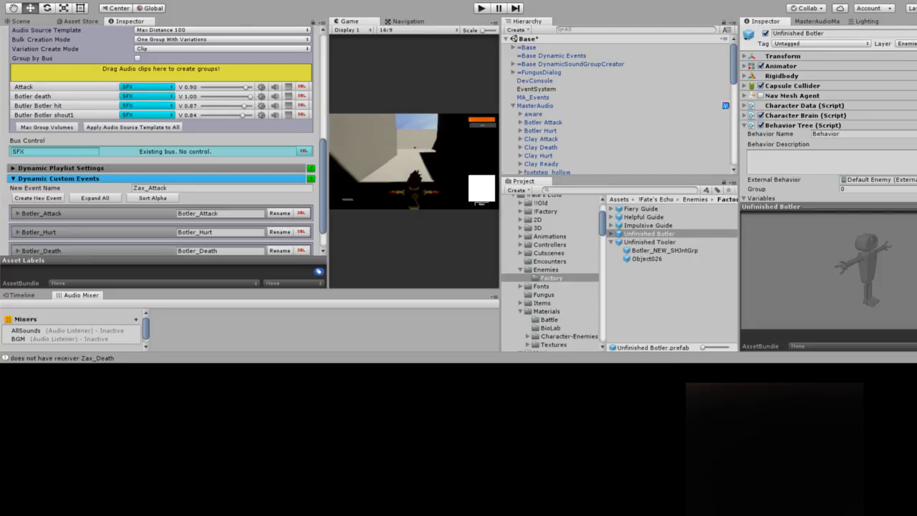
scroll(828, 112, "down", 2)
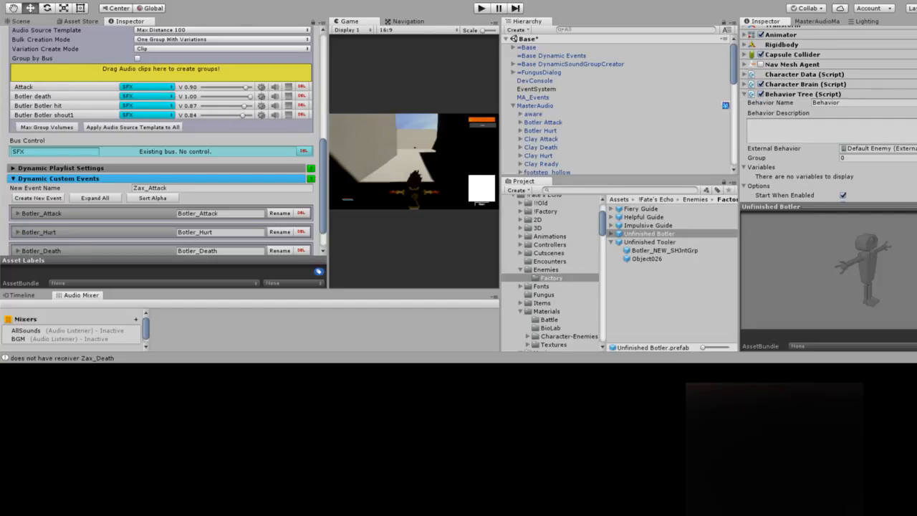
scroll(828, 112, "down", 2)
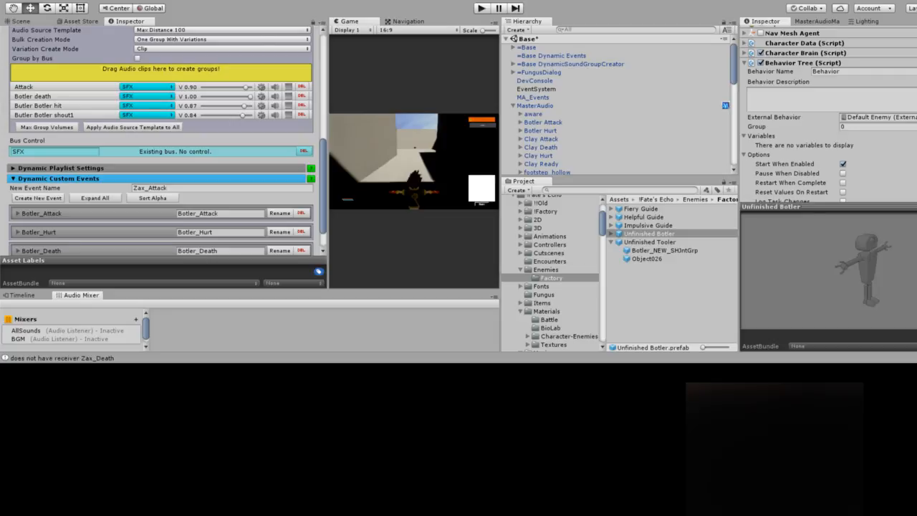
scroll(828, 113, "down", 2)
scroll(828, 113, "down", 1)
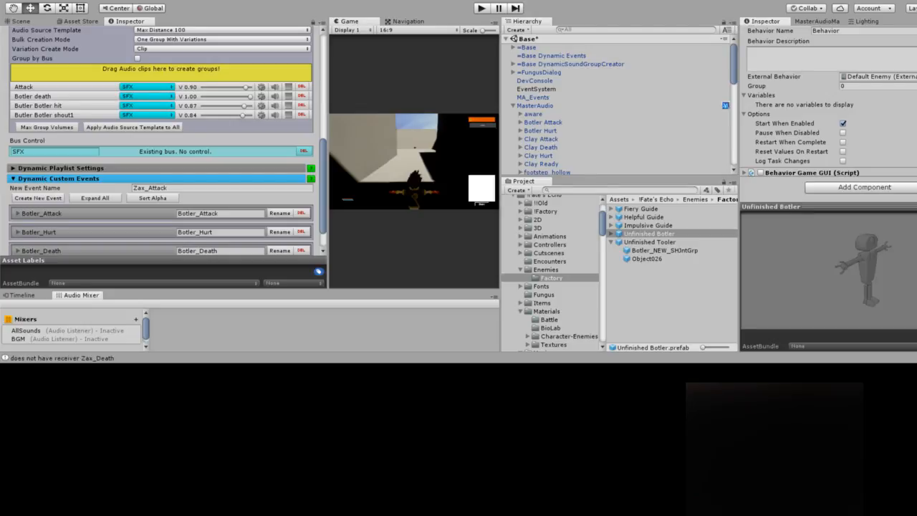
scroll(828, 112, "up", 6)
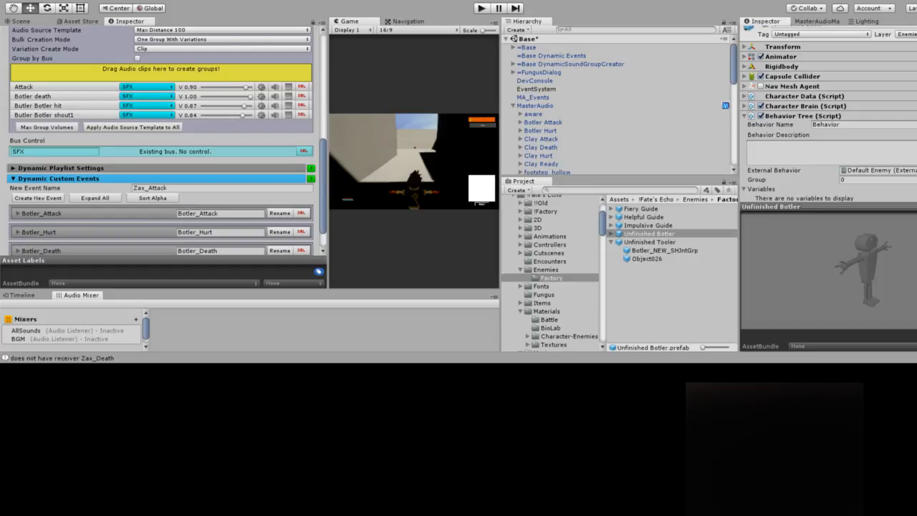
left_click(802, 115)
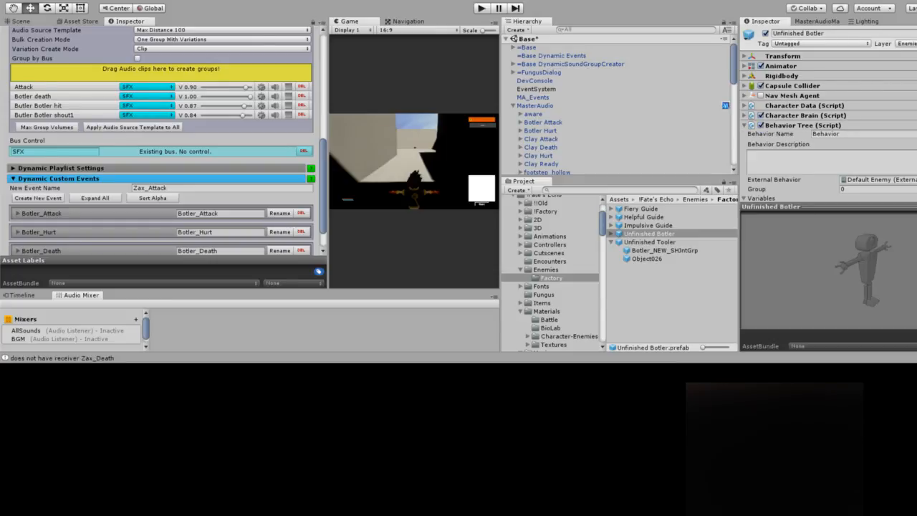
Reopen Unfinished Botler's Character Brain component, check its references, weapons and aggro list, and collapse it again
scroll(828, 122, "down", 1)
scroll(828, 122, "up", 1)
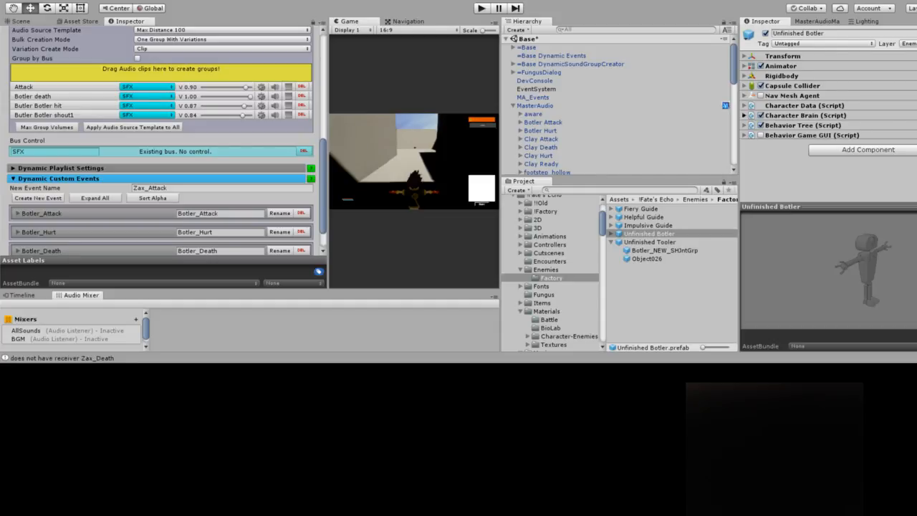
left_click(745, 116)
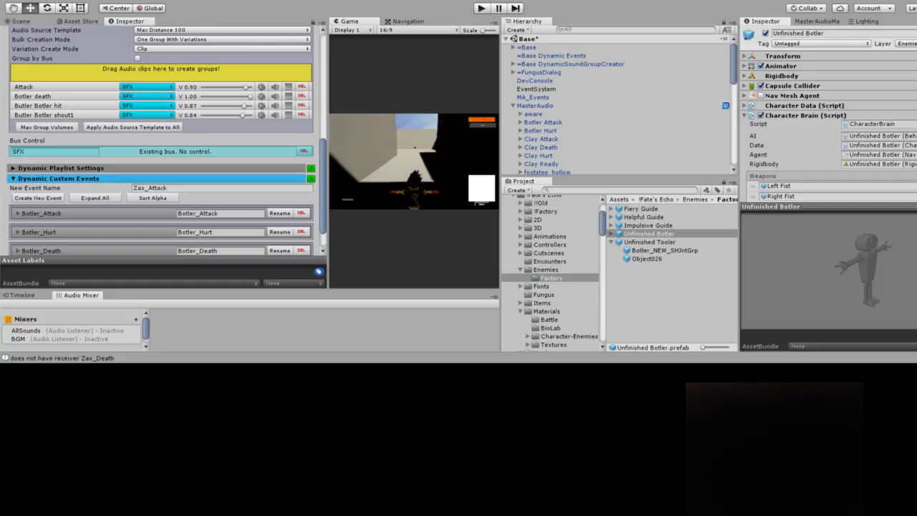
scroll(827, 113, "down", 2)
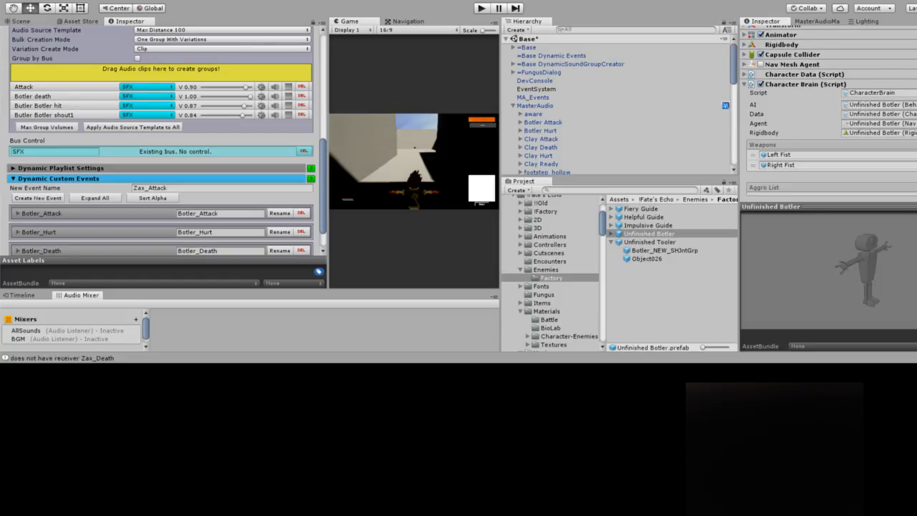
scroll(827, 113, "down", 2)
scroll(828, 113, "down", 2)
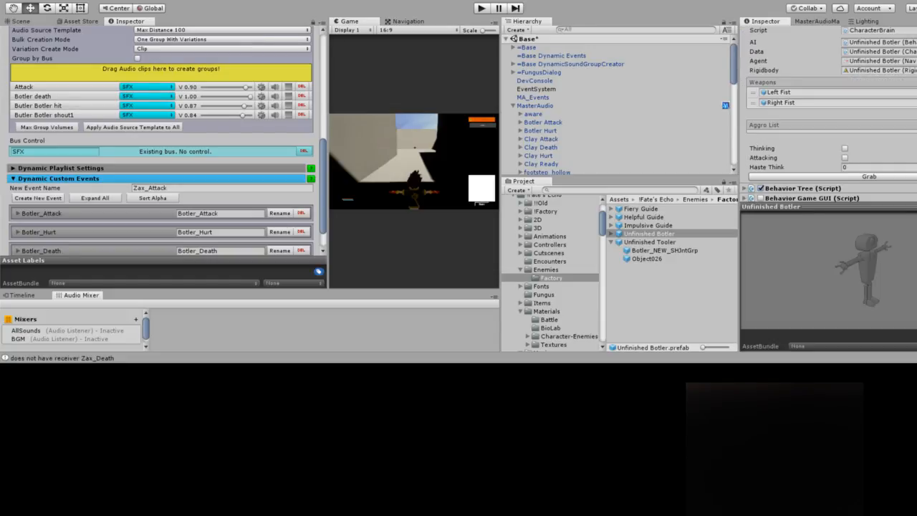
scroll(828, 113, "down", 2)
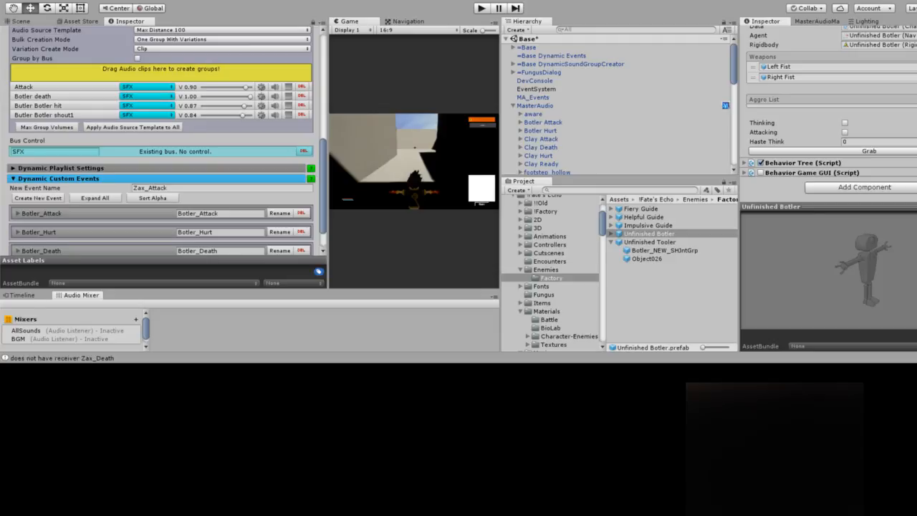
scroll(828, 113, "up", 6)
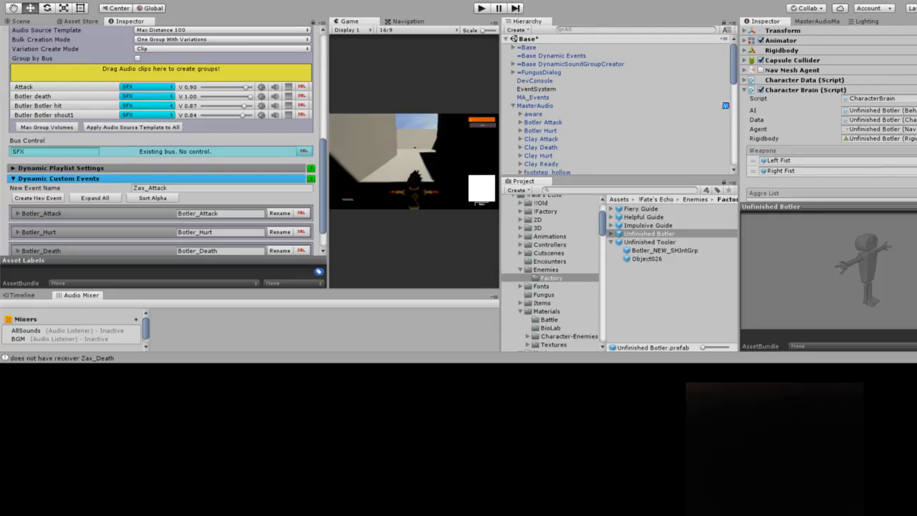
left_click(805, 89)
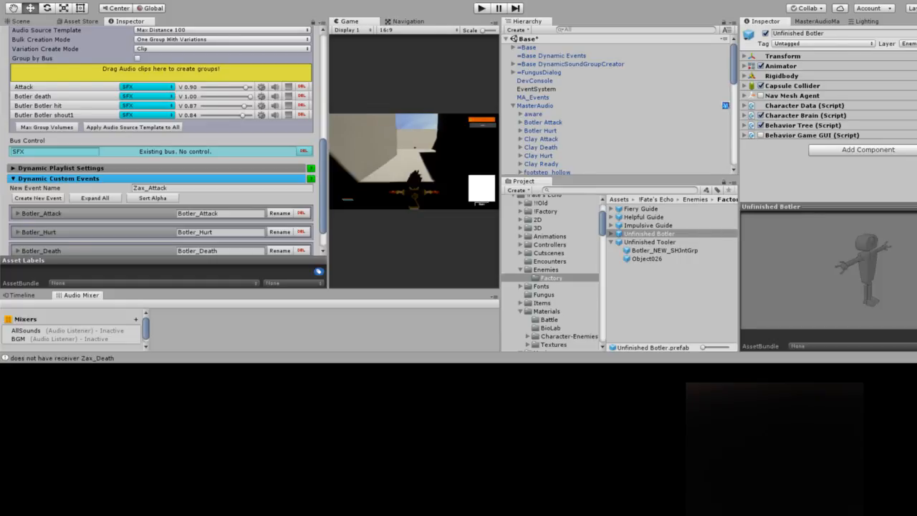
Inspect the Botler_NEW_SHJntGrp child of Unfinished Botler and the prefab's Behavior Game GUI component
left_click(611, 233)
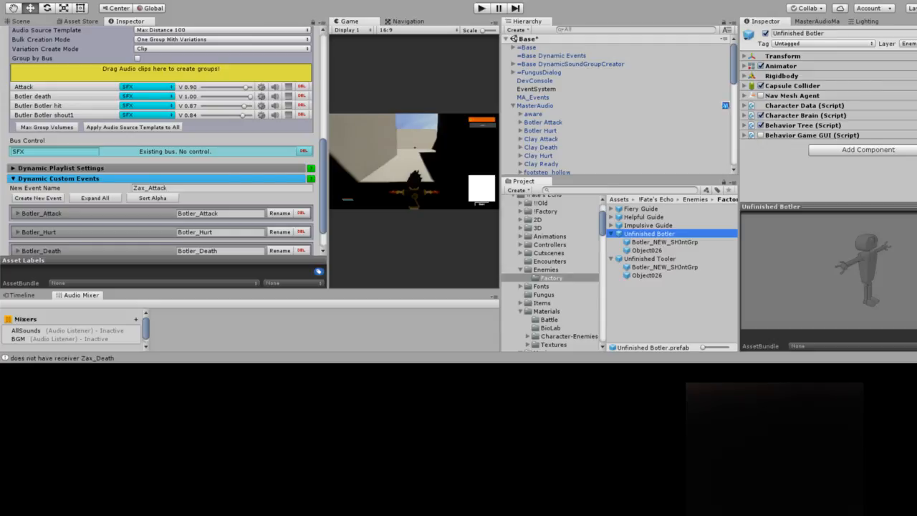
left_click(664, 241)
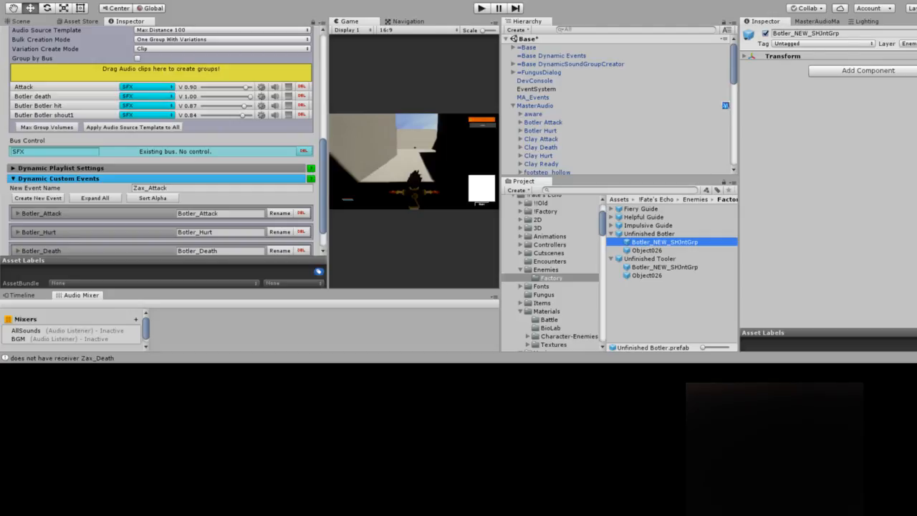
left_click(649, 233)
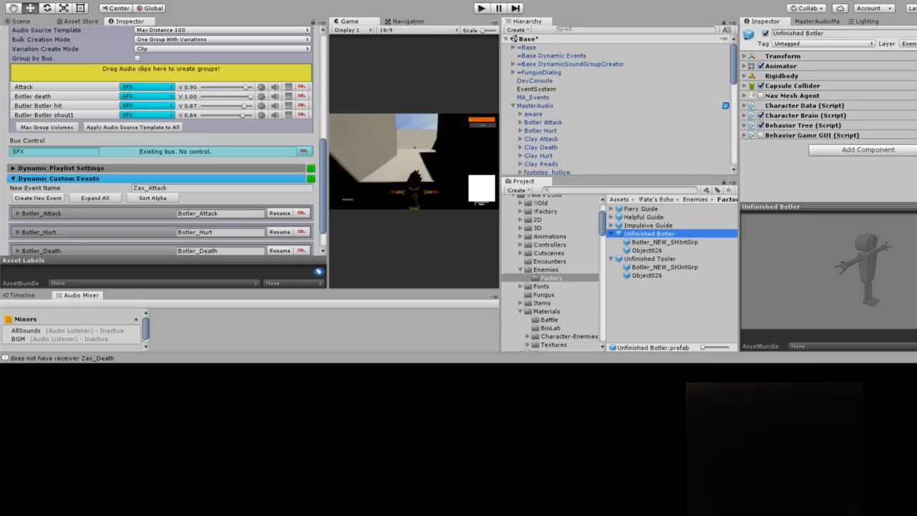
left_click(811, 135)
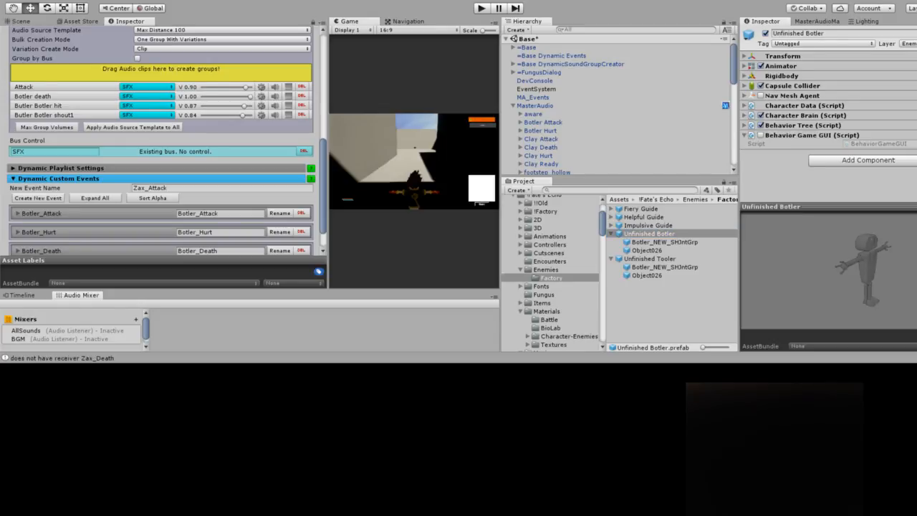
left_click(812, 135)
Check Unfinished Botler's Behavior Tree settings again and its Character Data component, and collapse the prefab in the project
left_click(802, 125)
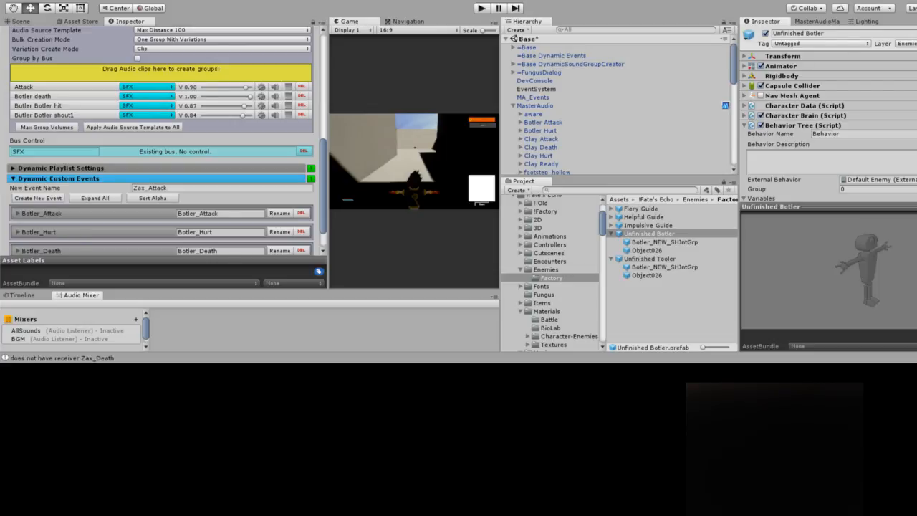
scroll(828, 113, "down", 5)
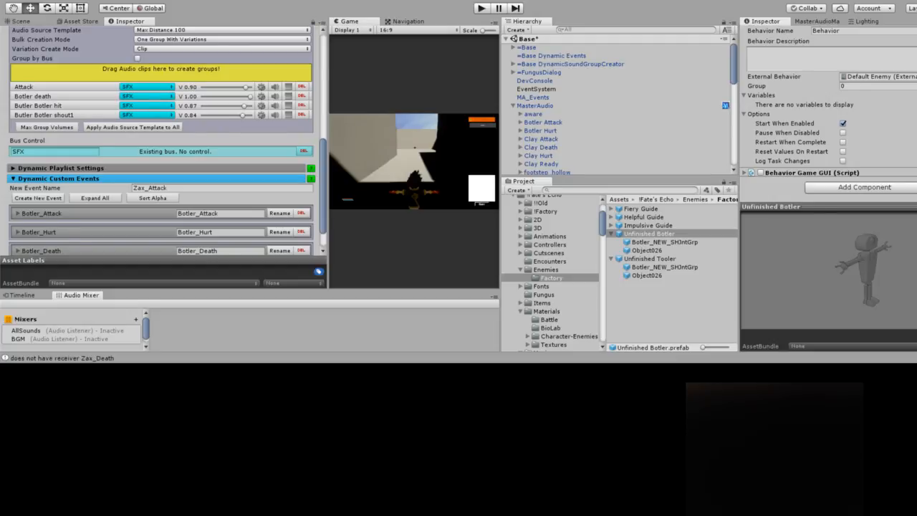
scroll(828, 113, "up", 2)
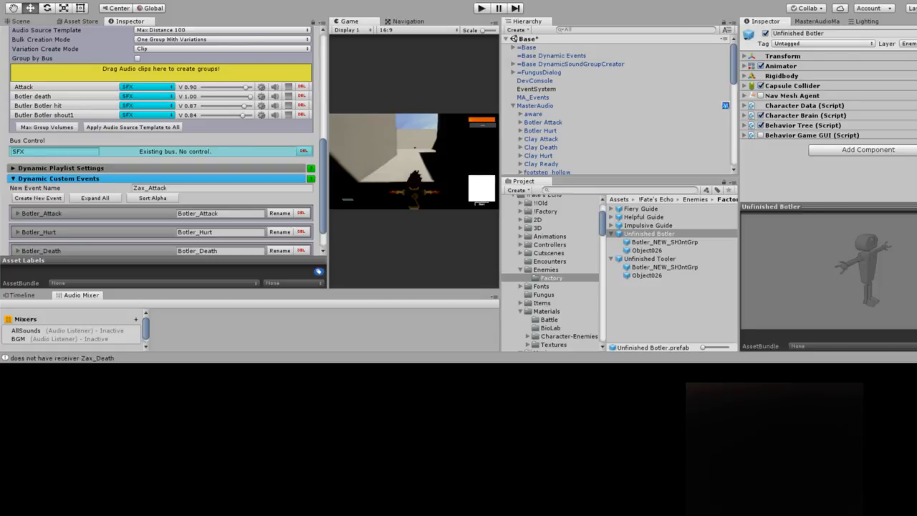
left_click(793, 105)
left_click(611, 233)
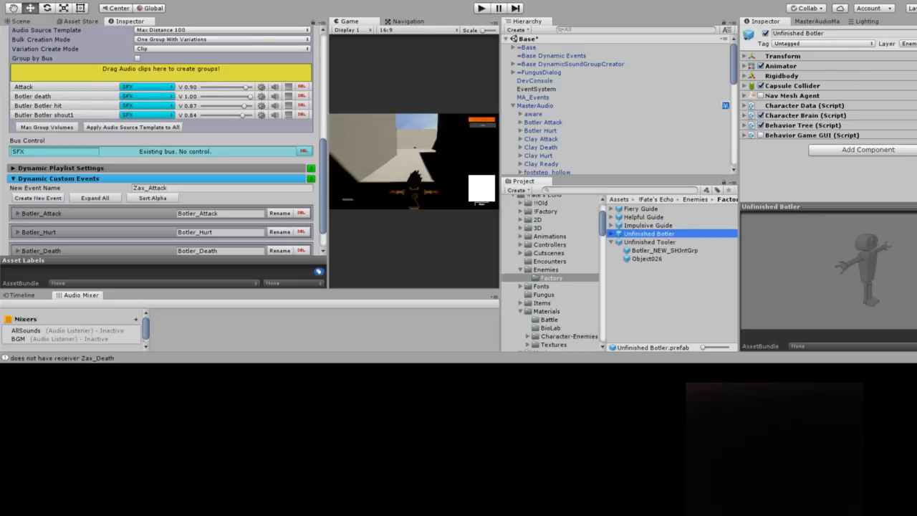
Set the User Sound in the Unfinished Tooler prefab's Character Data component to ToolBotler
left_click(649, 241)
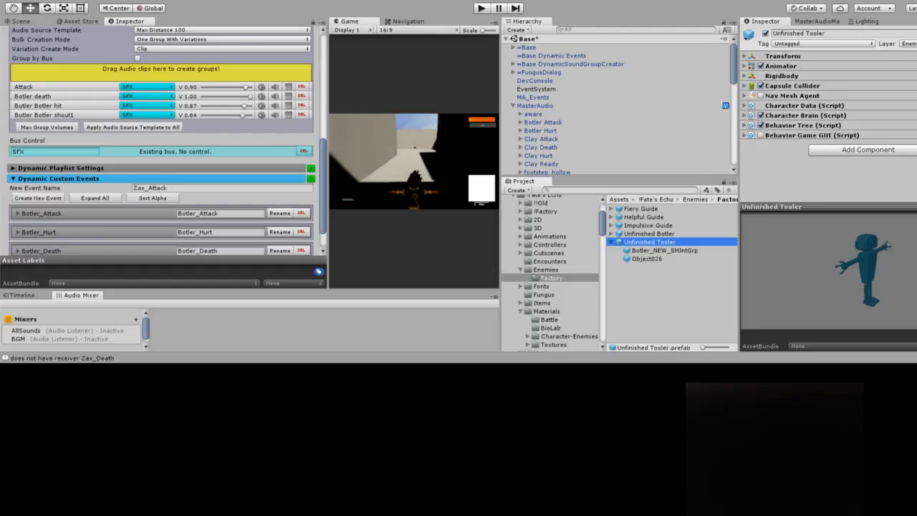
left_click(804, 105)
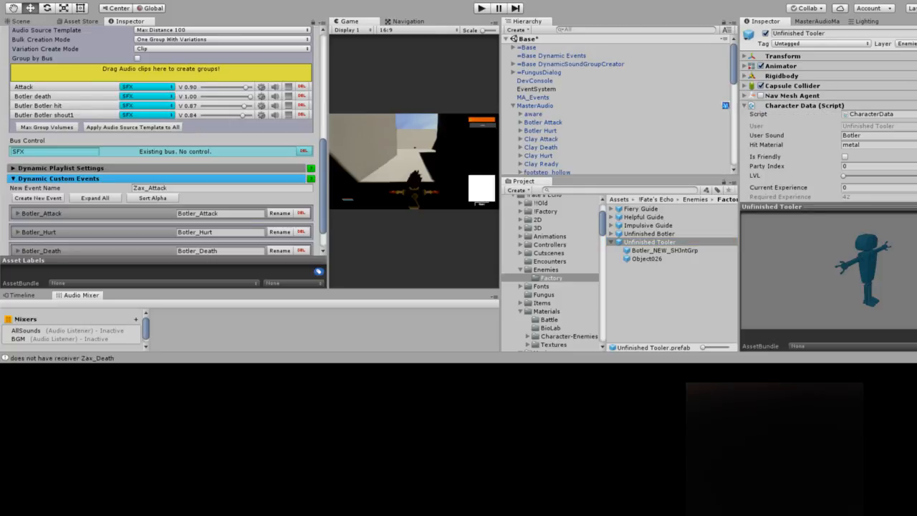
left_click(851, 135)
left_click(860, 136)
type("Tool")
key("ctrl+a")
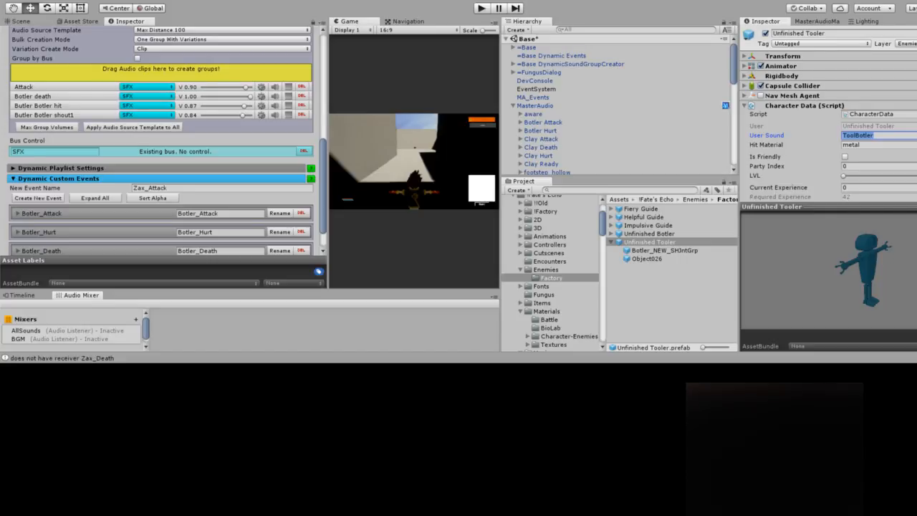
Create a dynamic custom event named ToolBolter_Attack in the =Base DynamicSoundGroupCreator
scroll(164, 140, "up", 2)
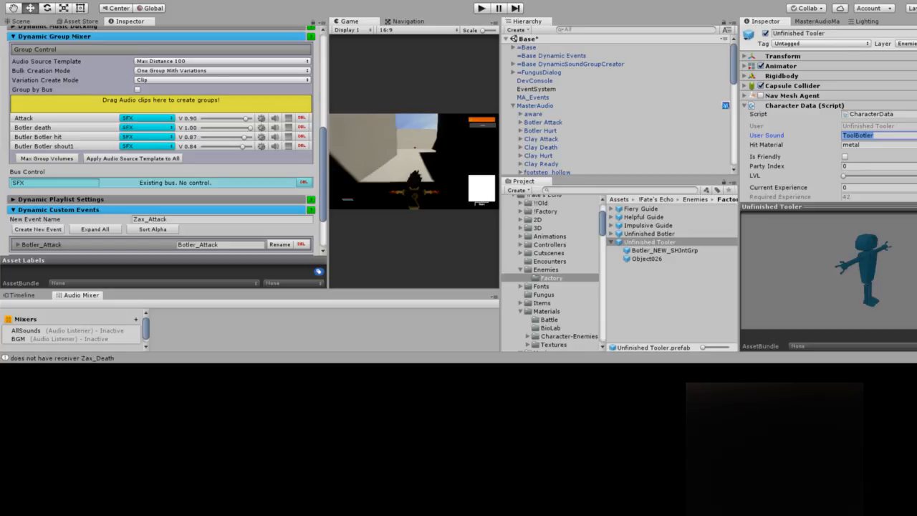
scroll(163, 140, "down", 4)
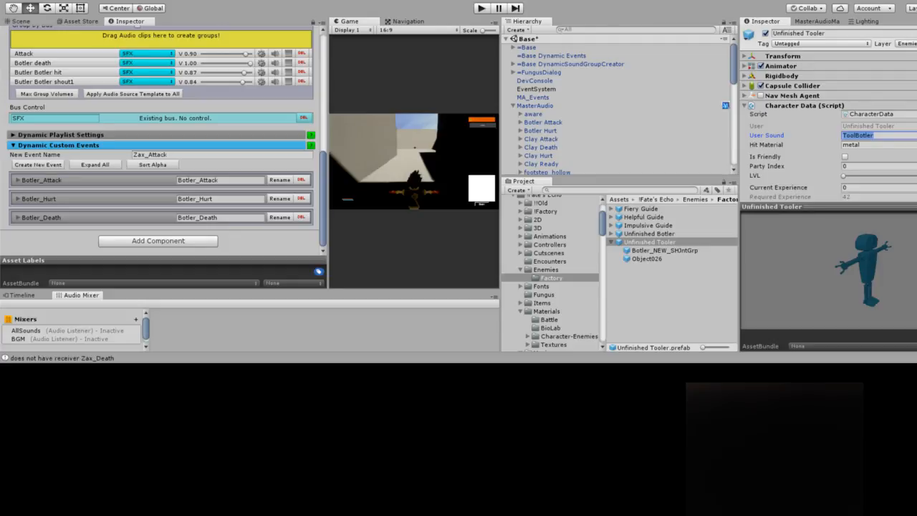
left_click(221, 154)
left_click(148, 154)
key("shift+Left")
key("shift+Left")
key("shift+Left")
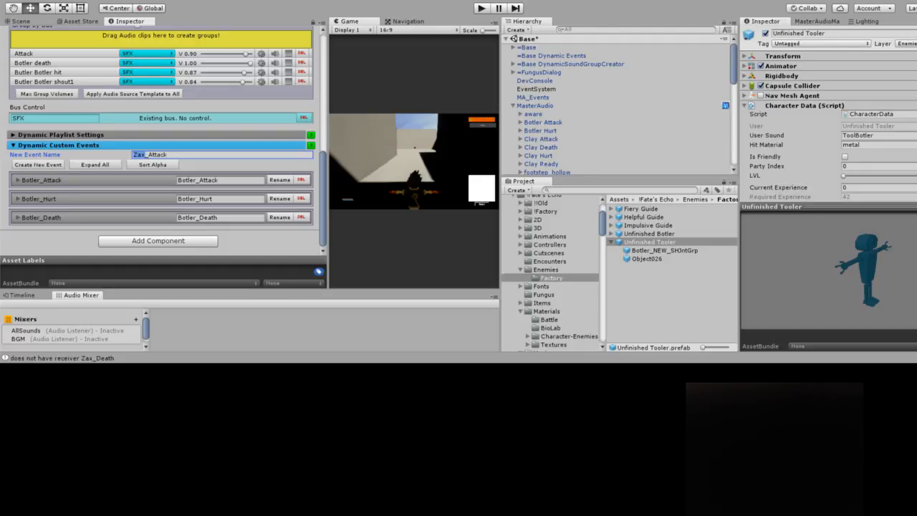
type("ToolBolter")
left_click(38, 164)
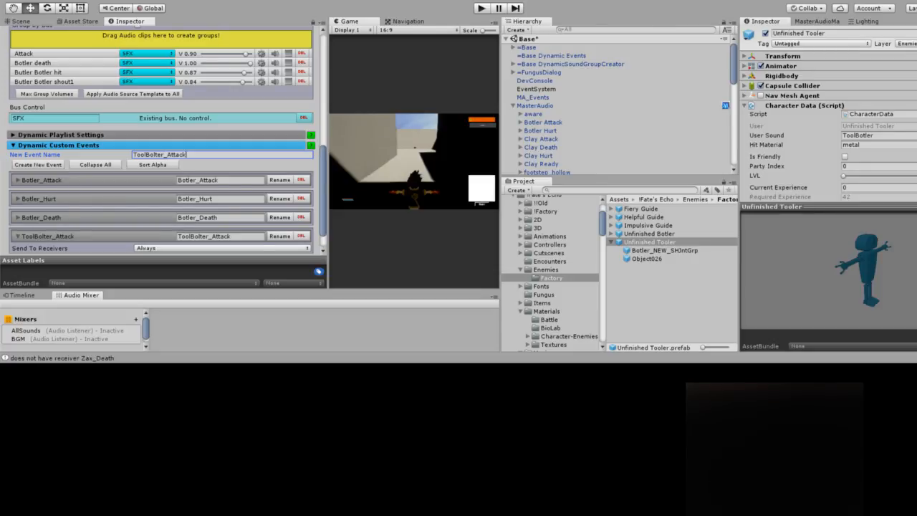
Create a second dynamic custom event for the tool enemy named ToolBolter_Hurt
key("BackSpace")
key("BackSpace")
key("BackSpace")
key("BackSpace")
key("BackSpace")
key("BackSpace")
type("Hurt")
left_click(38, 163)
Create a dynamic custom event named ToolBolter_Death and check the resulting list of custom events
key("BackSpace")
key("BackSpace")
key("BackSpace")
key("BackSpace")
type("Death")
left_click(38, 164)
scroll(159, 139, "down", 3)
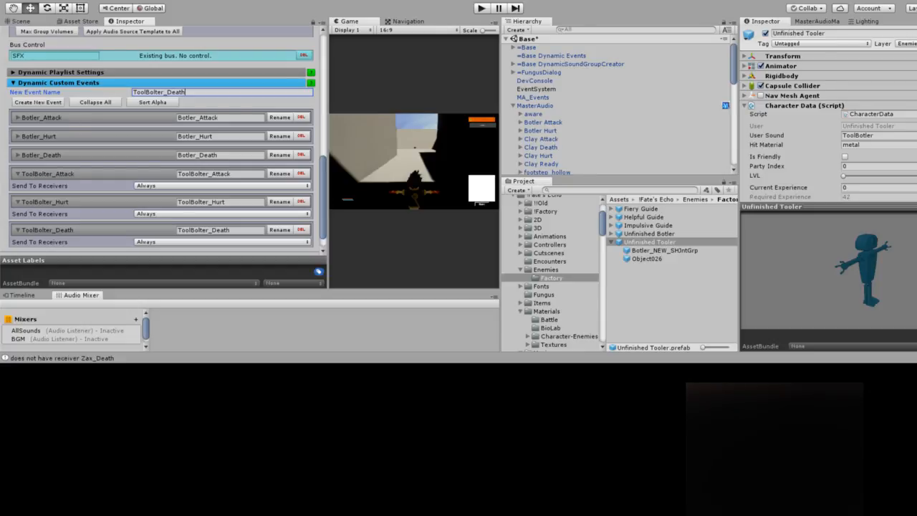
scroll(163, 138, "down", 2)
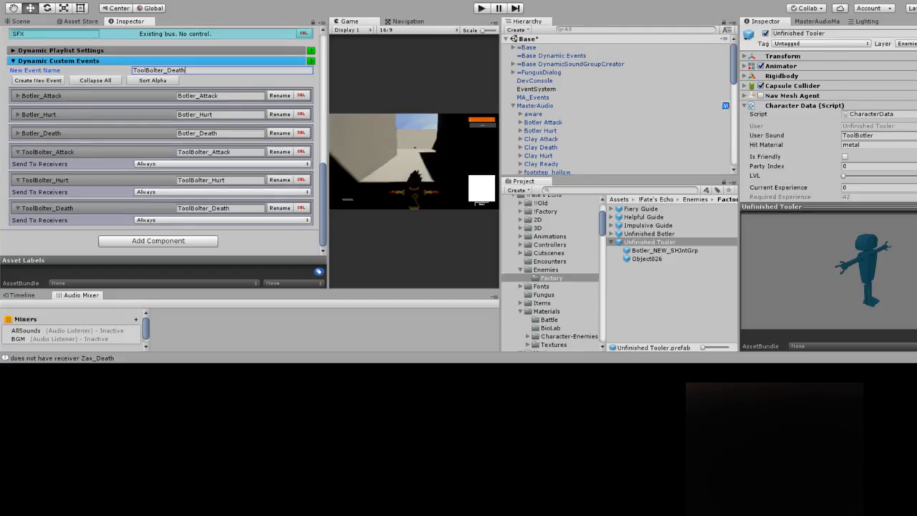
Inspect the dynamic sound group creators in the Base and Base Test Area scenes and expand the Base one's child sound groups
scroll(163, 140, "up", 8)
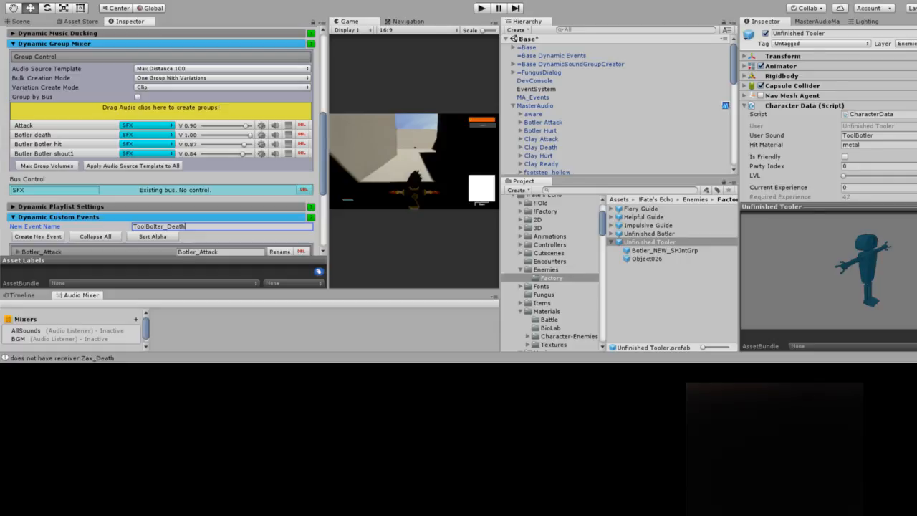
key("ctrl+a")
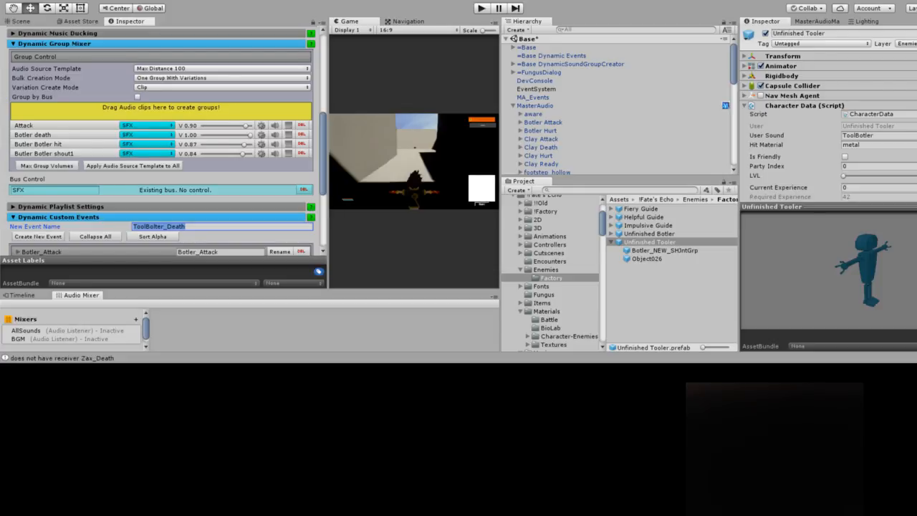
left_click(570, 64)
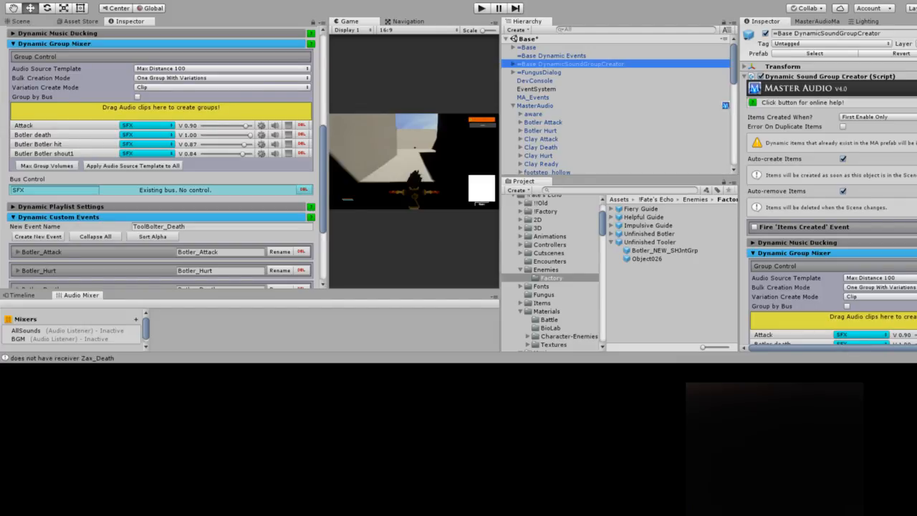
scroll(616, 107, "down", 10)
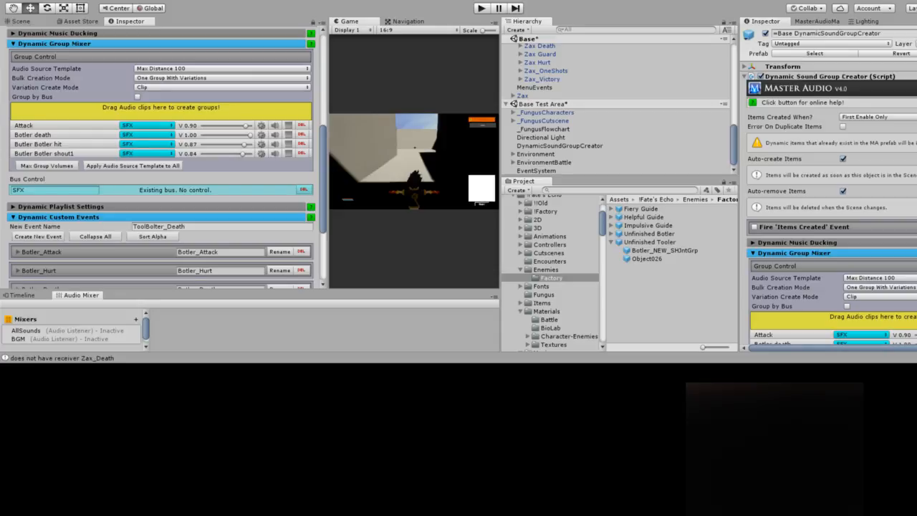
left_click(558, 145)
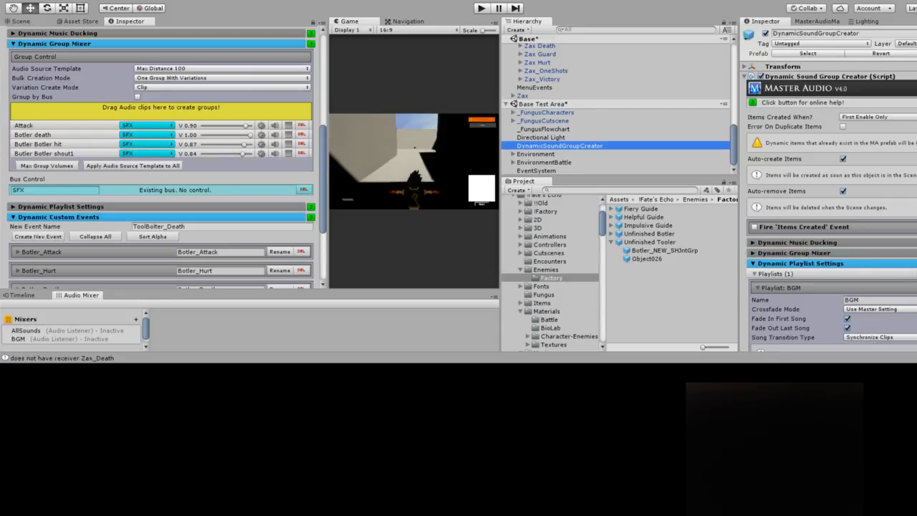
scroll(615, 108, "up", 10)
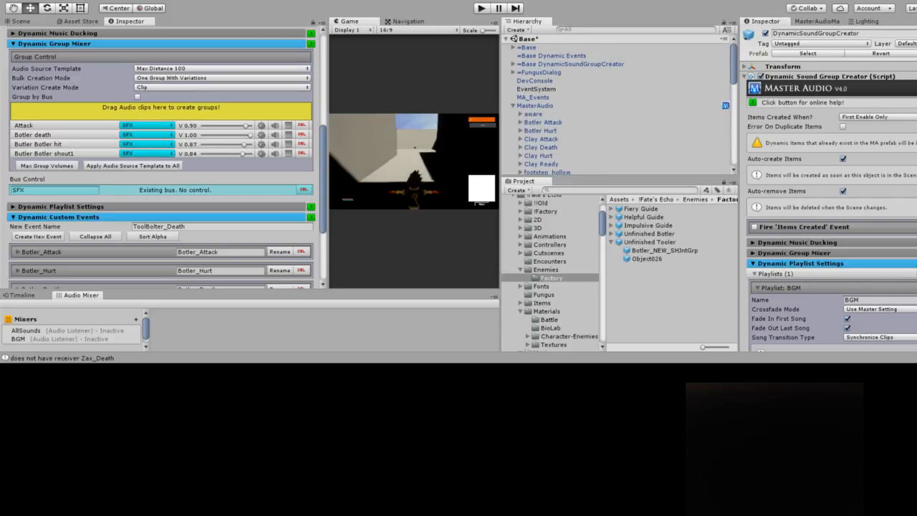
left_click(570, 63)
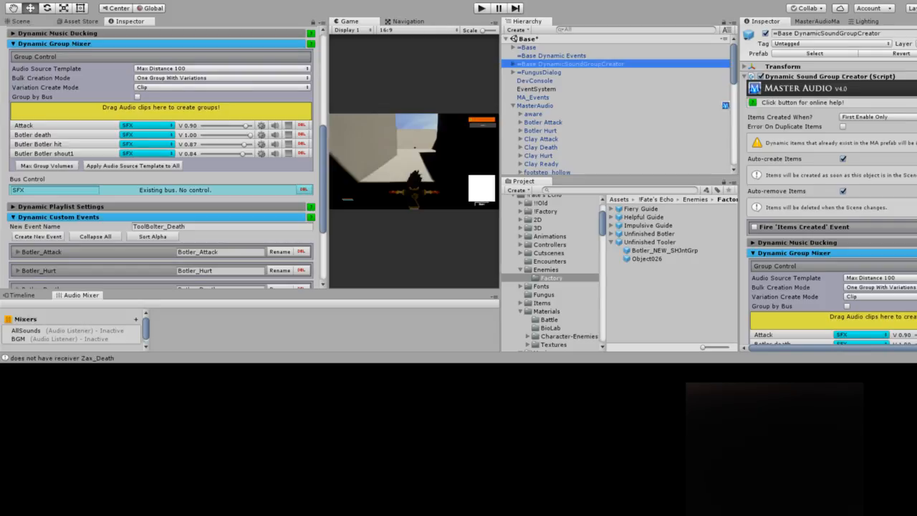
left_click(513, 63)
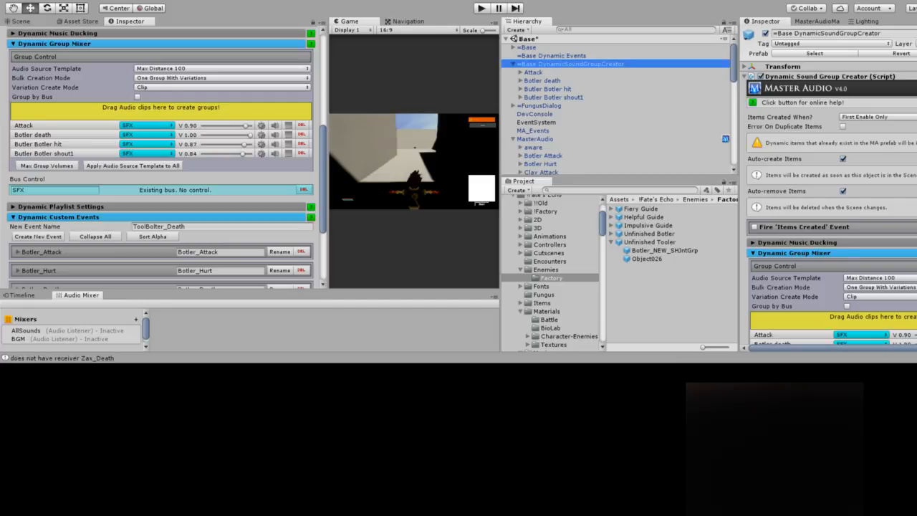
Browse the project's SFX VoiceOver folders and open the Botlers folder of voice clips
scroll(549, 272, "up", 2)
scroll(550, 272, "down", 6)
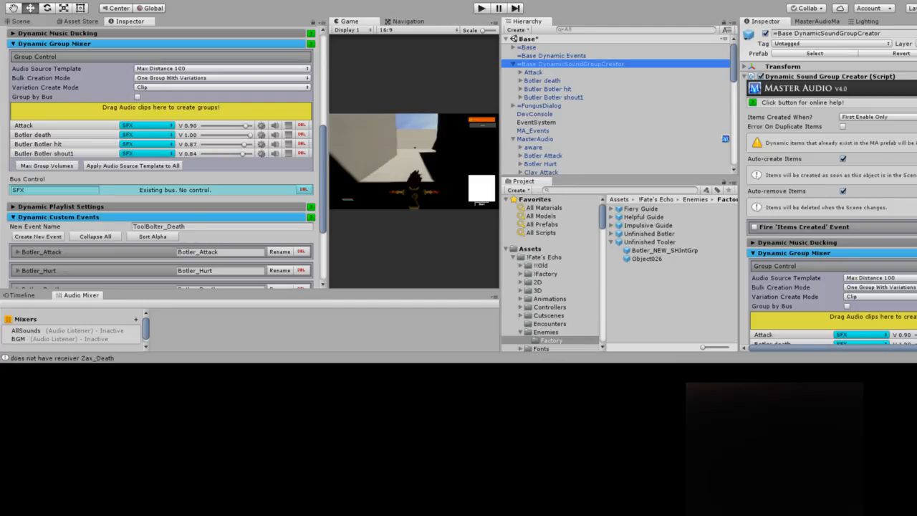
scroll(550, 272, "down", 2)
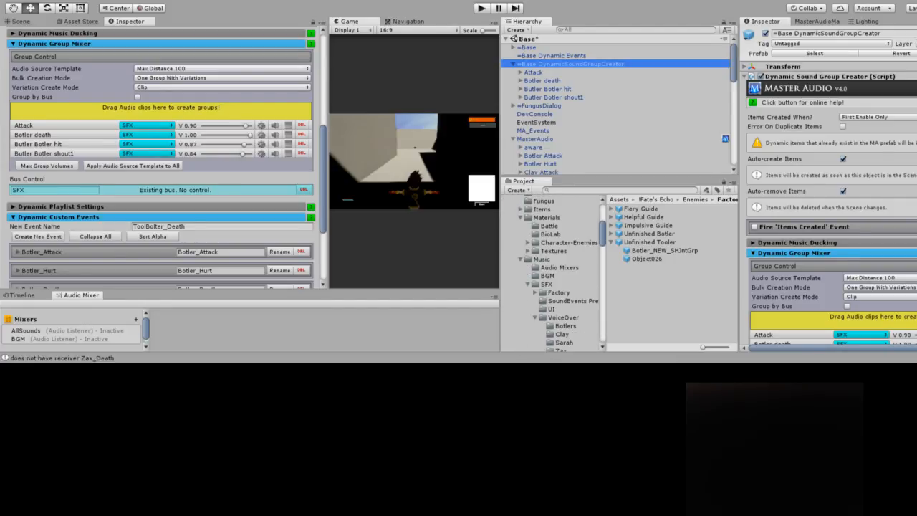
left_click(558, 292)
key("Down")
key("Down")
key("Down")
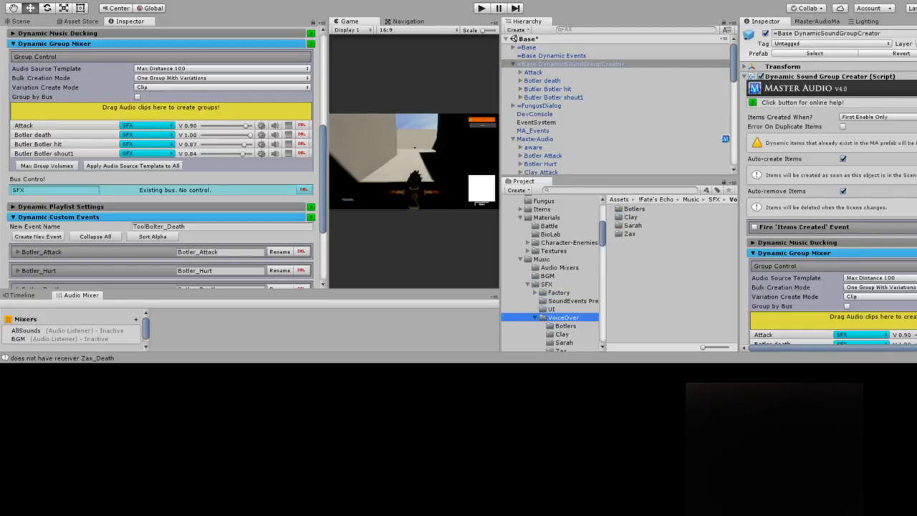
key("Down")
key("Down")
key("Down")
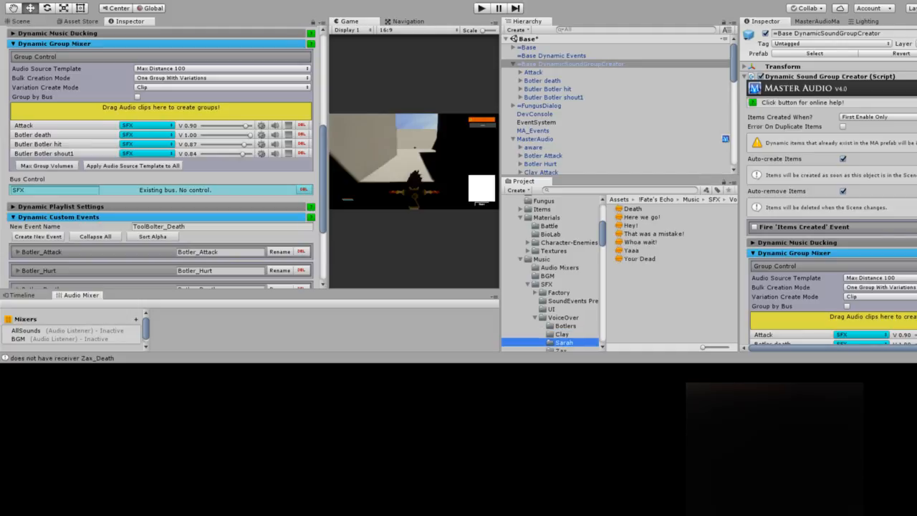
key("Down")
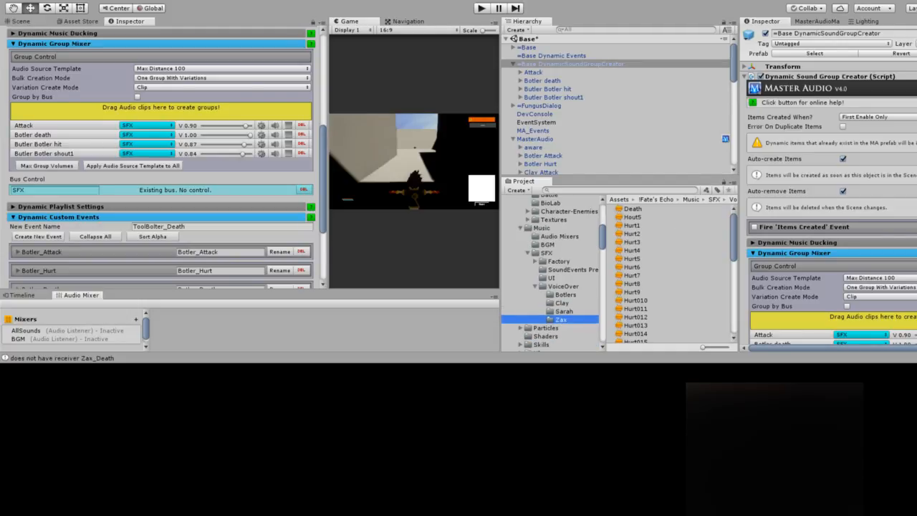
key("Left")
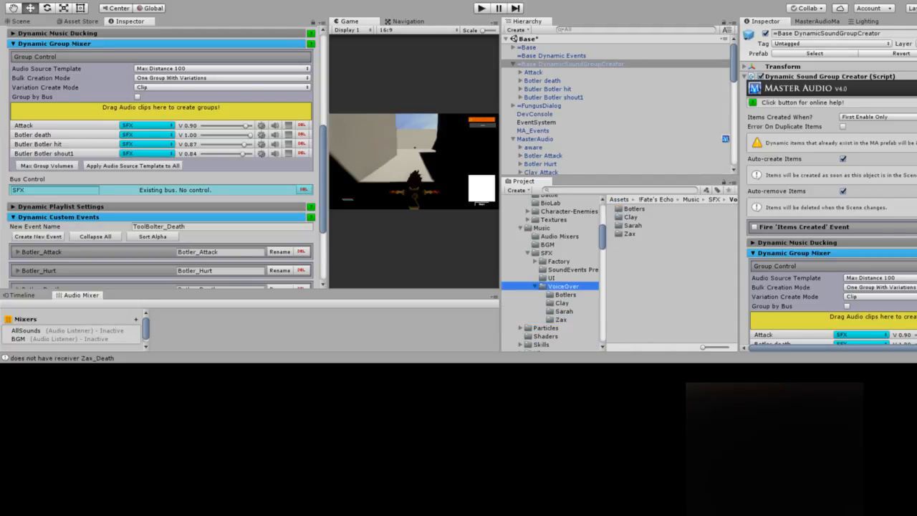
key("Down")
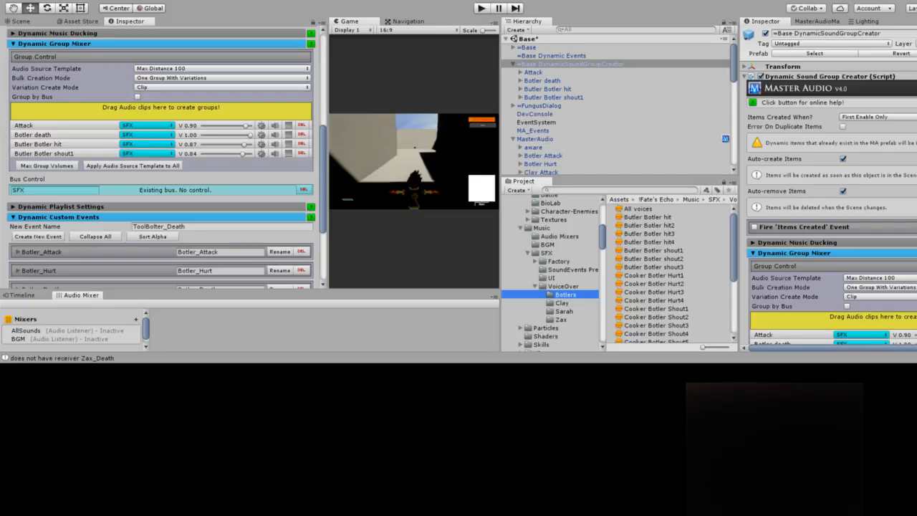
left_click(560, 319)
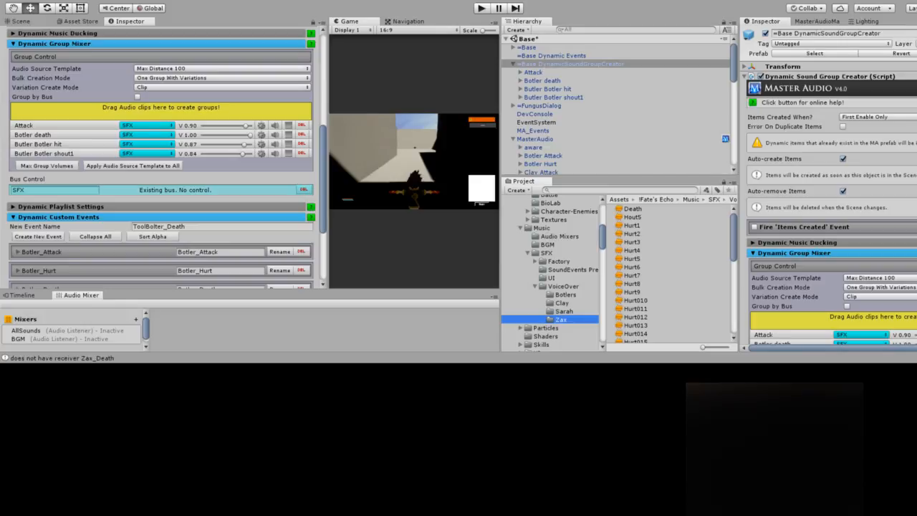
left_click(565, 294)
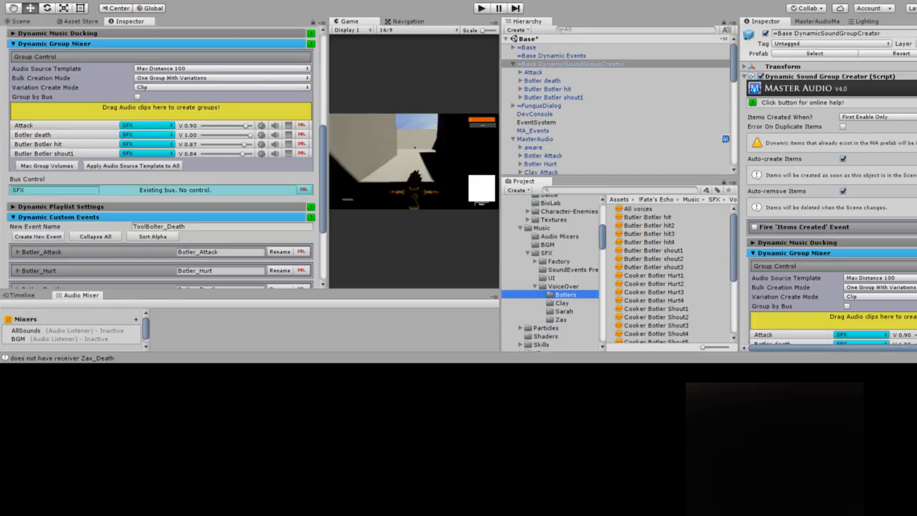
Look through the Botler voice clips for the Tooler recordings and inspect Tooler botler dry and Tooler Botler Hurt1
left_click(652, 250)
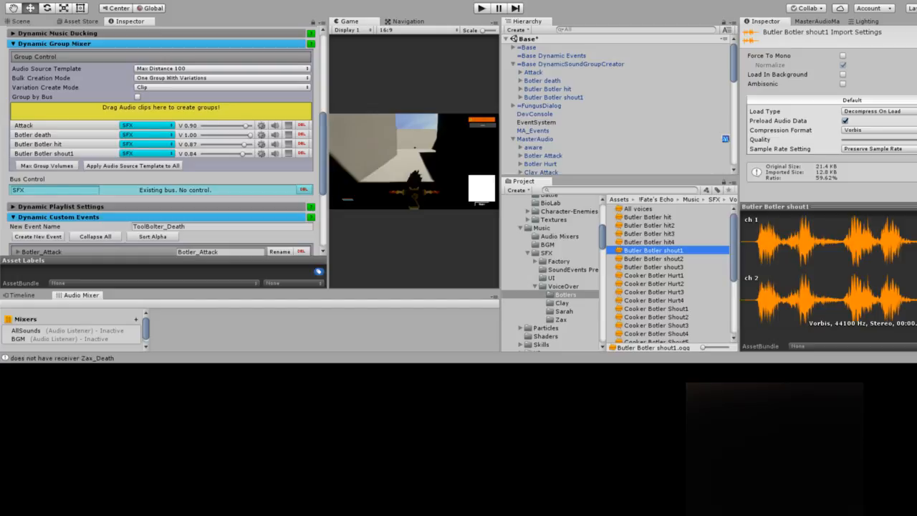
left_click(654, 275)
scroll(667, 275, "down", 1)
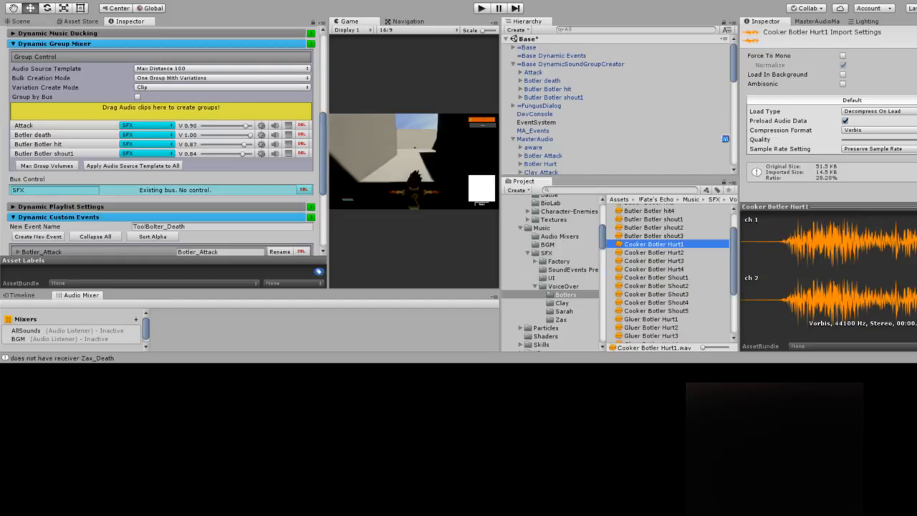
scroll(671, 274, "down", 1)
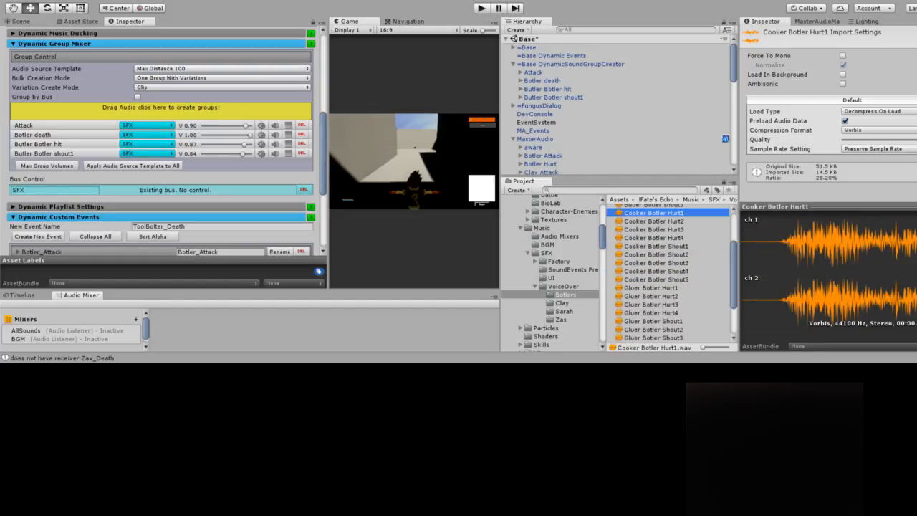
scroll(669, 273, "down", 1)
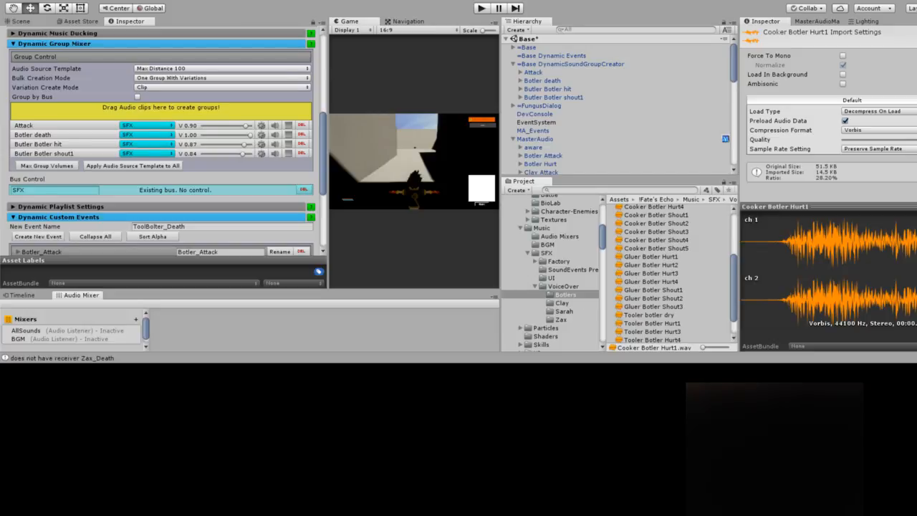
scroll(670, 273, "down", 1)
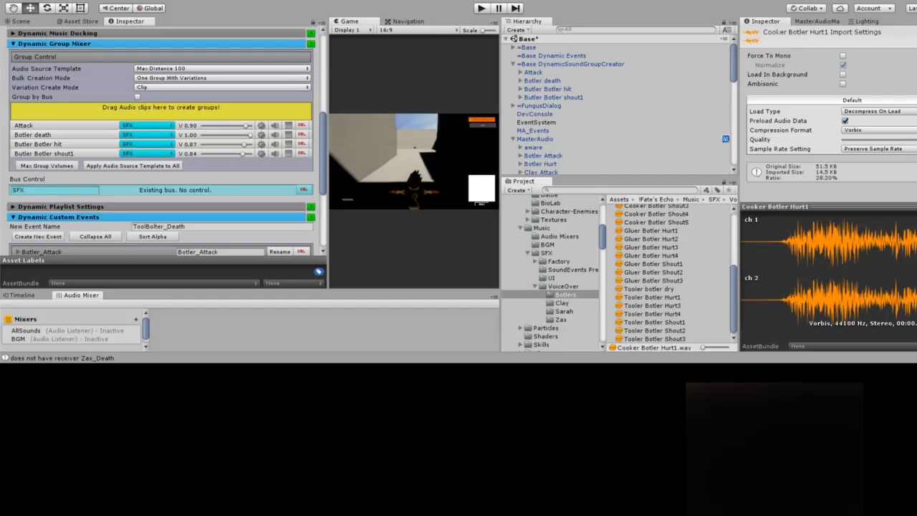
left_click(648, 289)
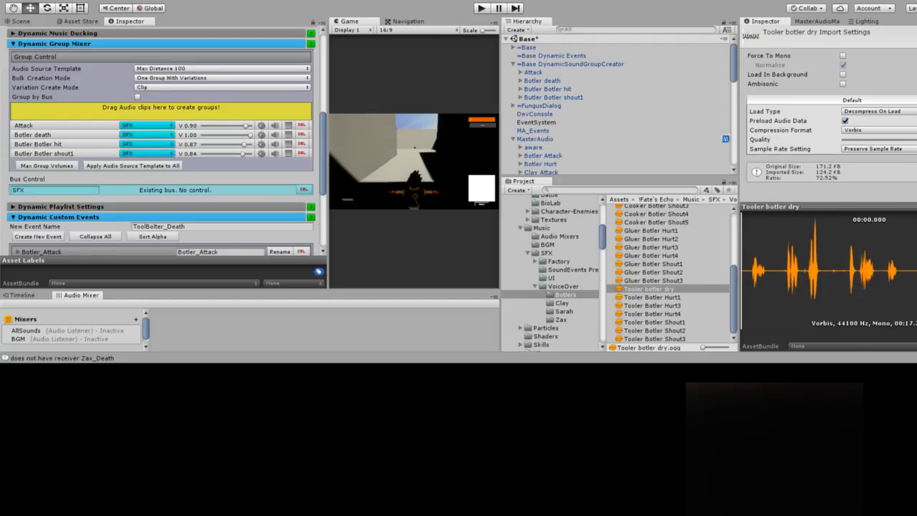
left_click(651, 296)
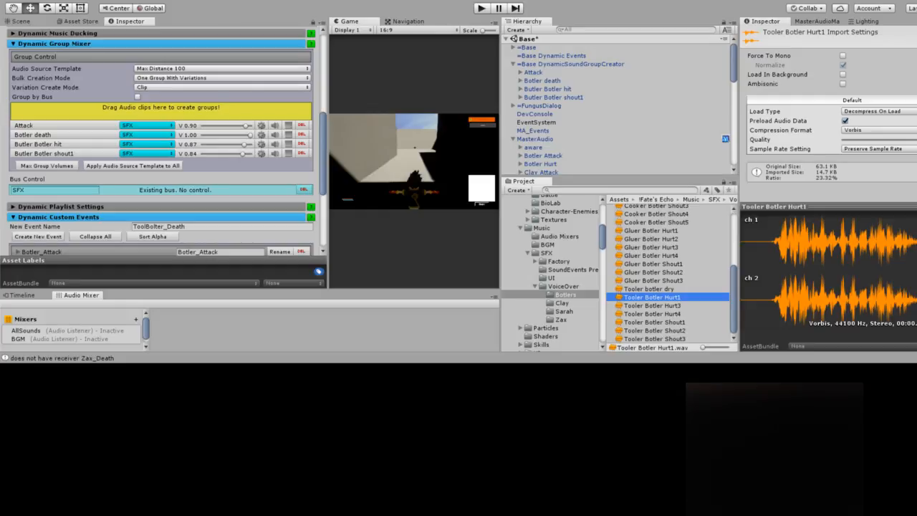
Check the Tooler Botler Shout1, Shout2 and Shout3 clips and create one dynamic sound group from all three in =Base DynamicSoundGroupCreator
left_click(654, 321)
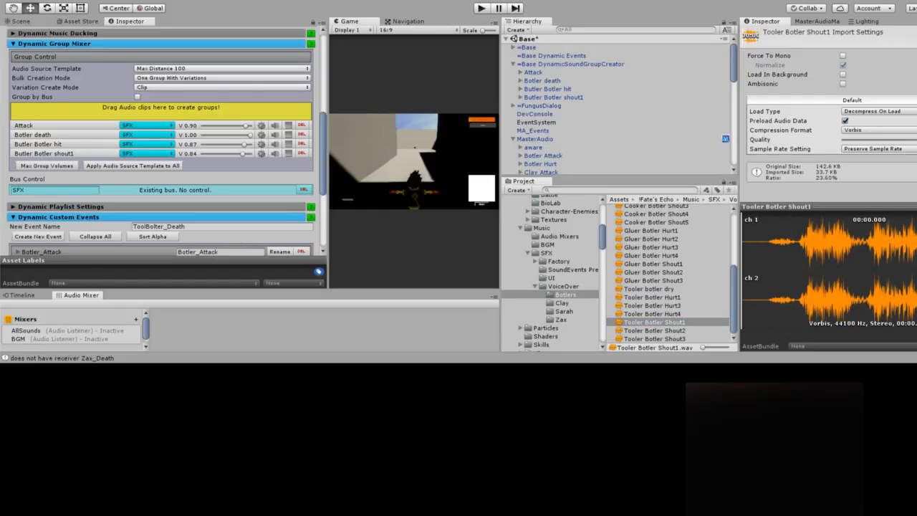
left_click(654, 331)
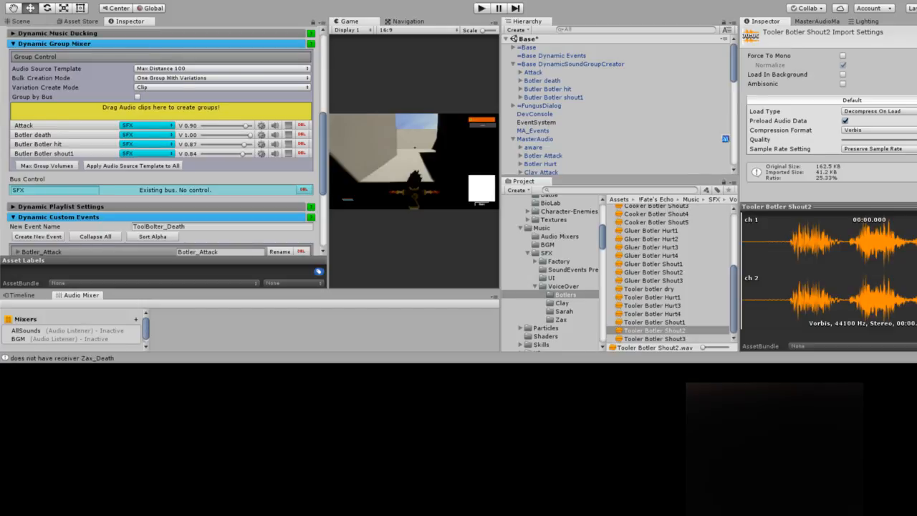
left_click(653, 338)
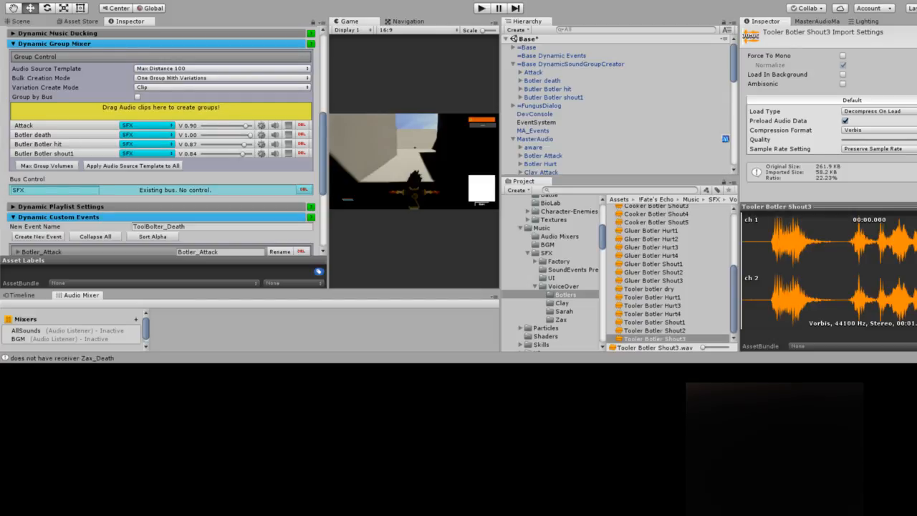
left_click(654, 322, "shift")
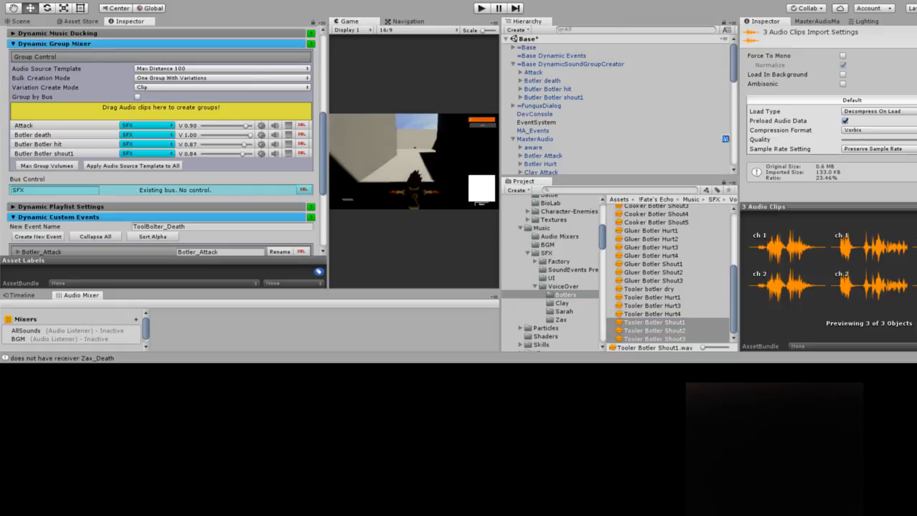
left_click_drag(654, 323, 162, 110)
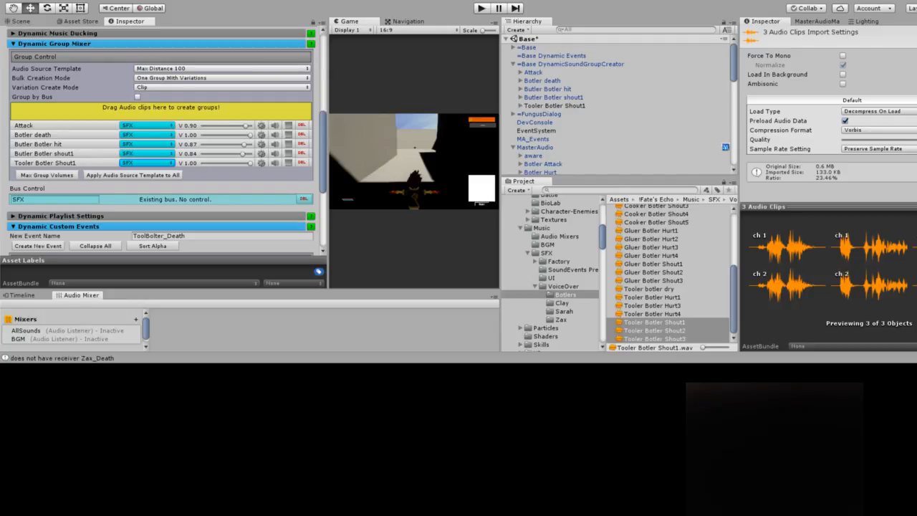
Create a dynamic sound group from the Tooler Botler Hurt1, Hurt3 and Hurt4 clips, and collapse =Base DynamicSoundGroupCreator in the scene hierarchy
left_click(651, 314)
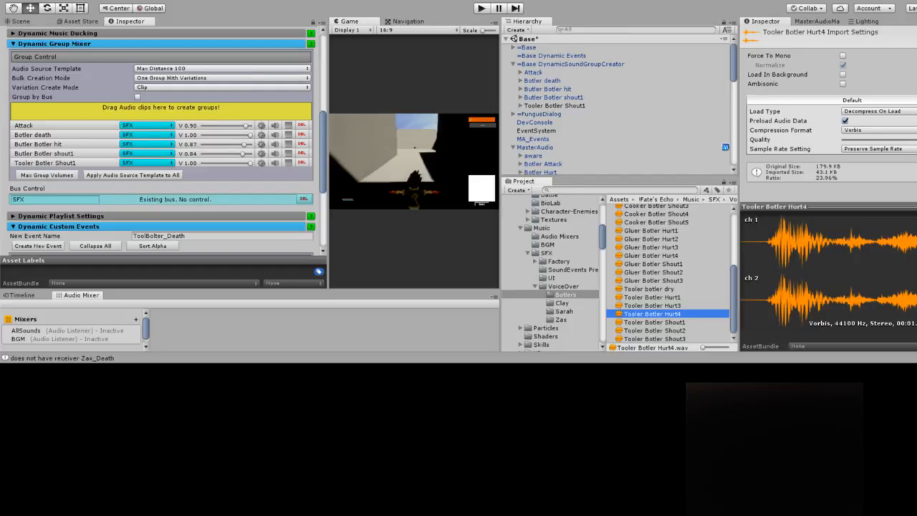
left_click(651, 296)
left_click(651, 314, "shift")
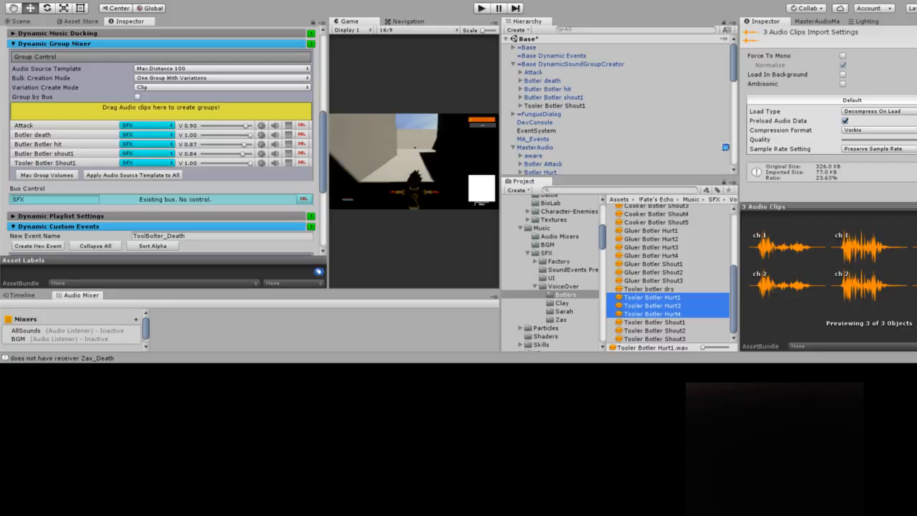
left_click_drag(651, 305, 160, 110)
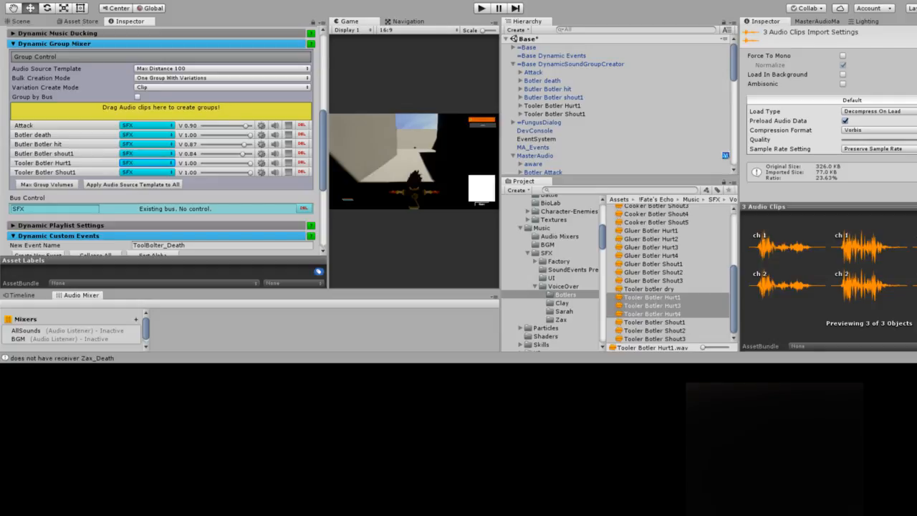
scroll(164, 143, "down", 6)
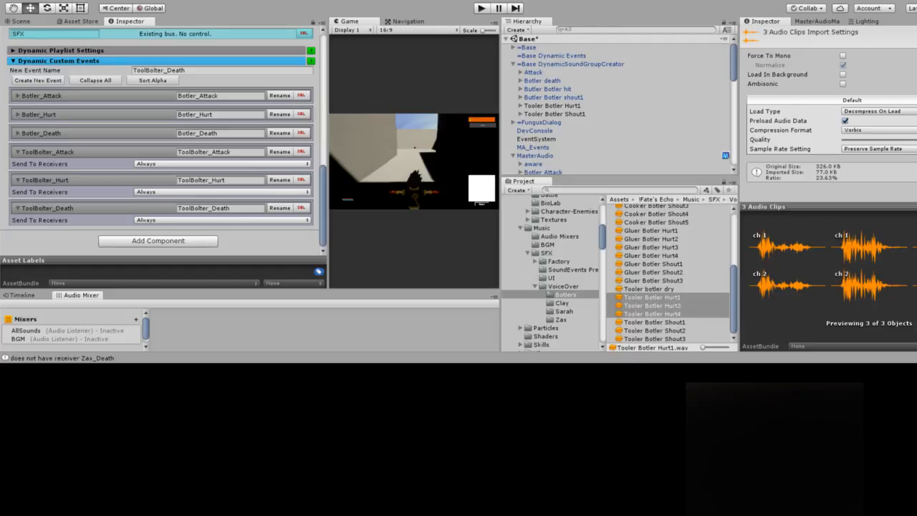
left_click(570, 64)
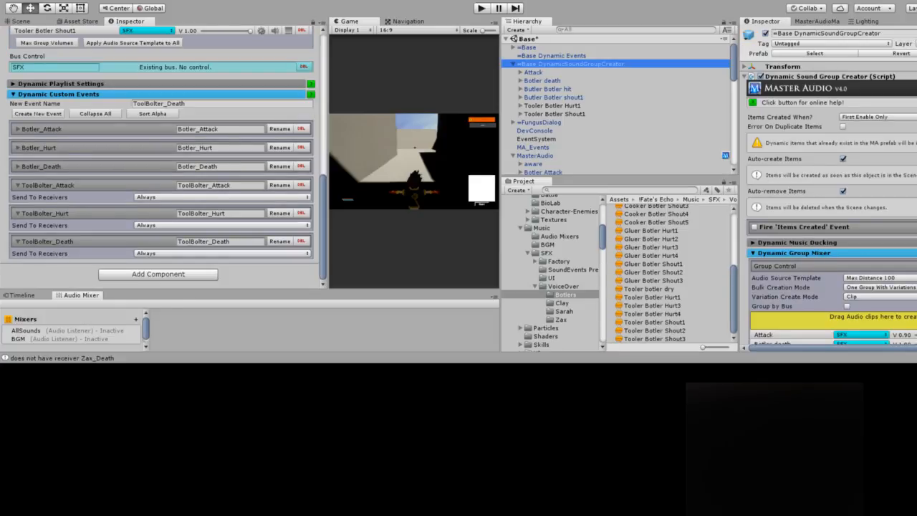
key("Left")
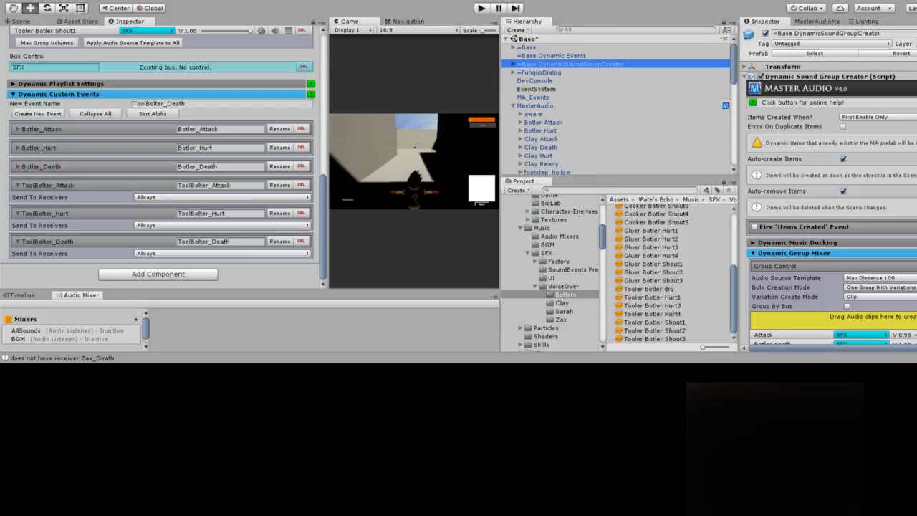
In =Base Dynamic Events, collapse the existing Botler custom events and add a new custom event trigger
left_click(551, 55)
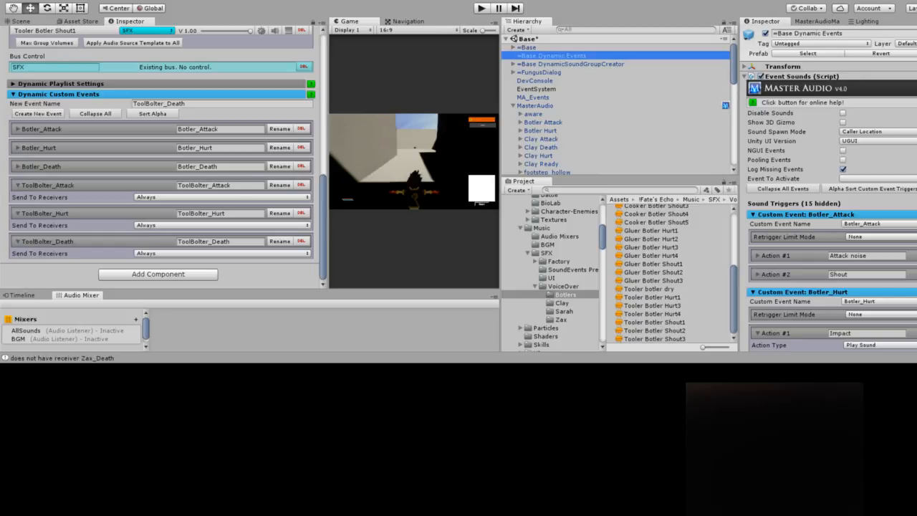
scroll(828, 188, "down", 2)
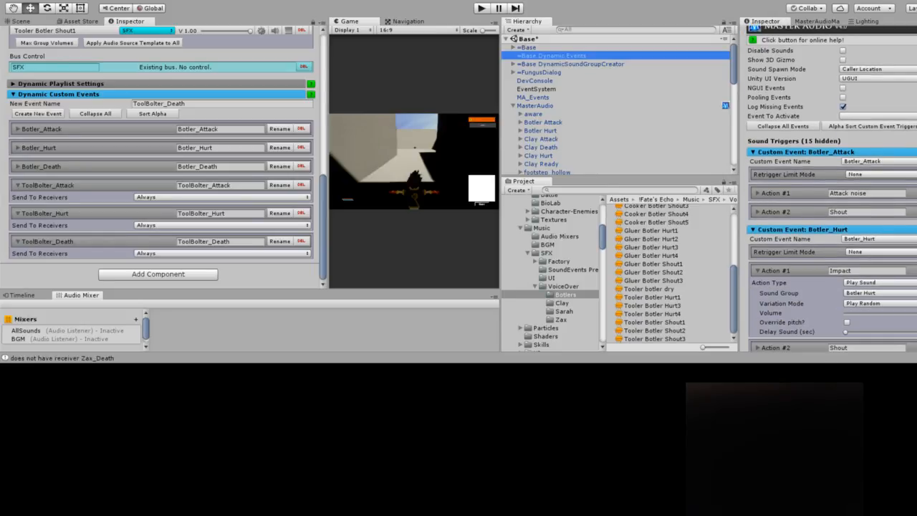
left_click(806, 152)
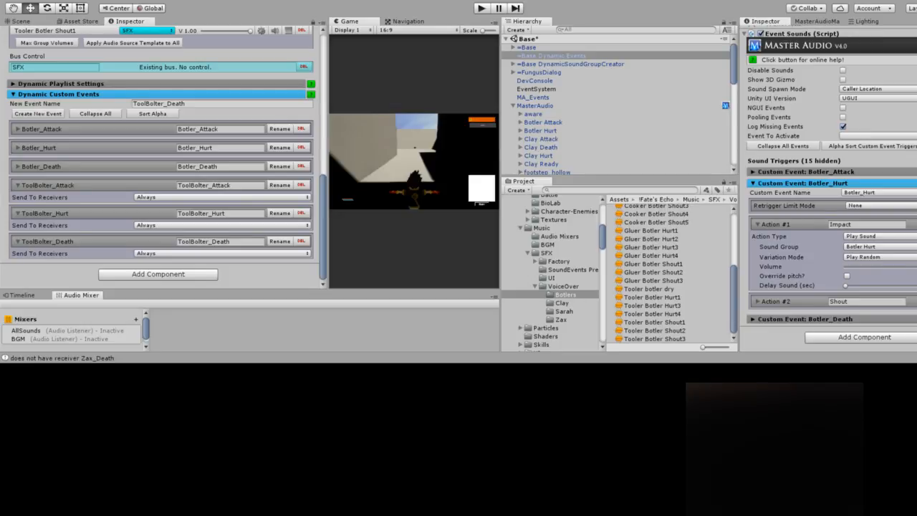
left_click(802, 183)
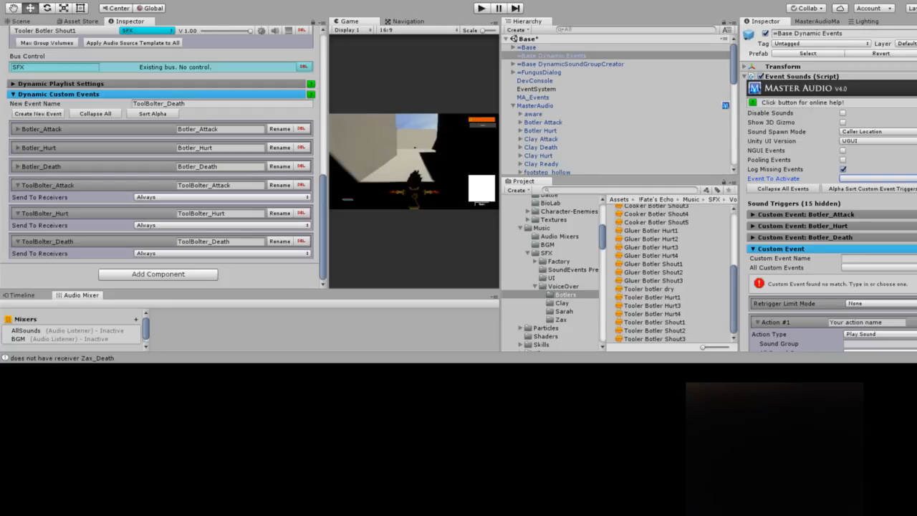
left_click(569, 63)
left_click(526, 47)
left_click(550, 55)
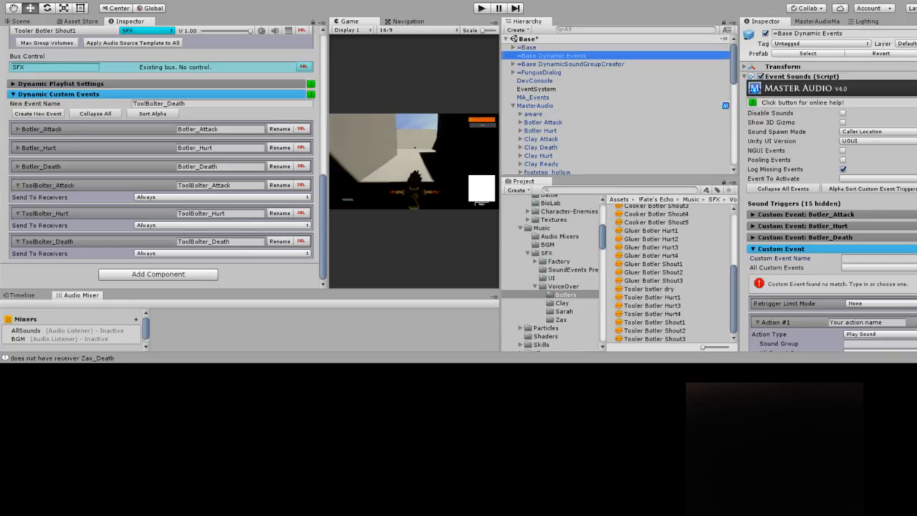
Set the new custom event trigger's event name to ToolBolter_Attack
left_click(878, 258)
type("To")
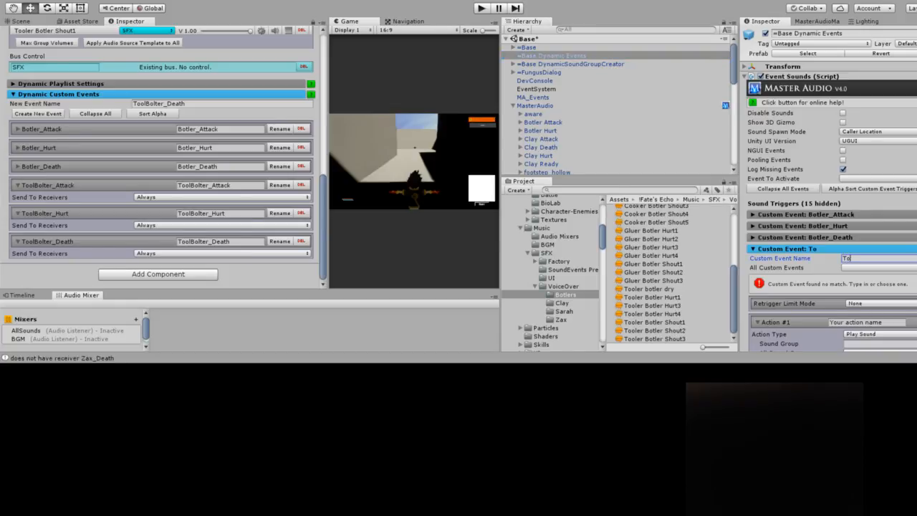
type("olBotler_Attack")
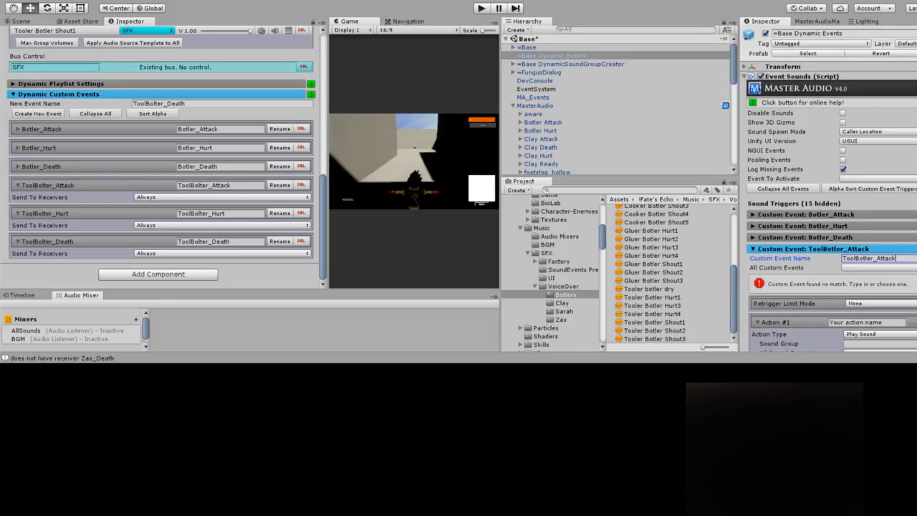
left_click(878, 267)
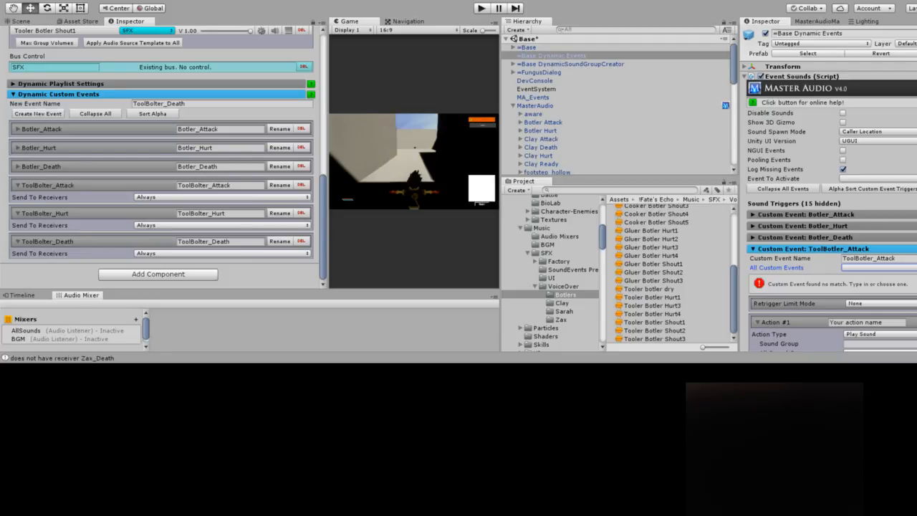
left_click(868, 258)
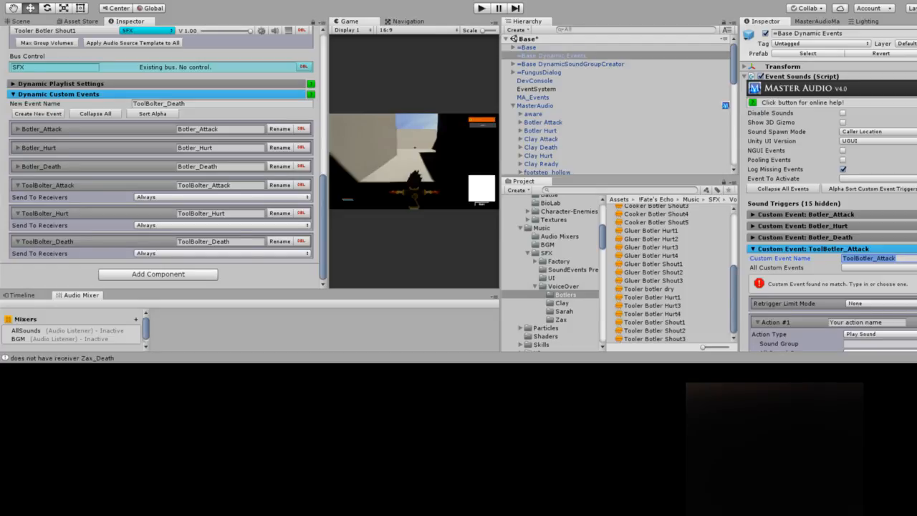
type("ToolBolter_Attack")
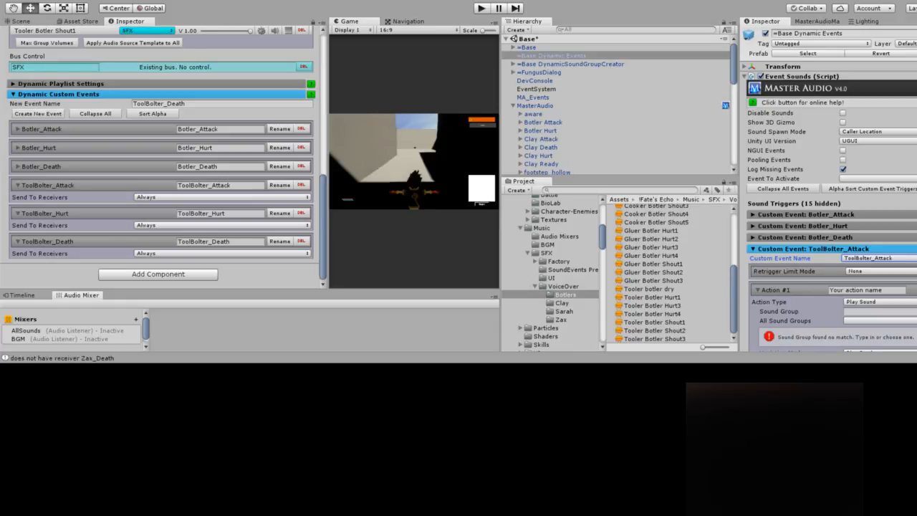
Check the settings of the Attack noise and Shout actions in the Botler_Attack event
left_click(873, 290)
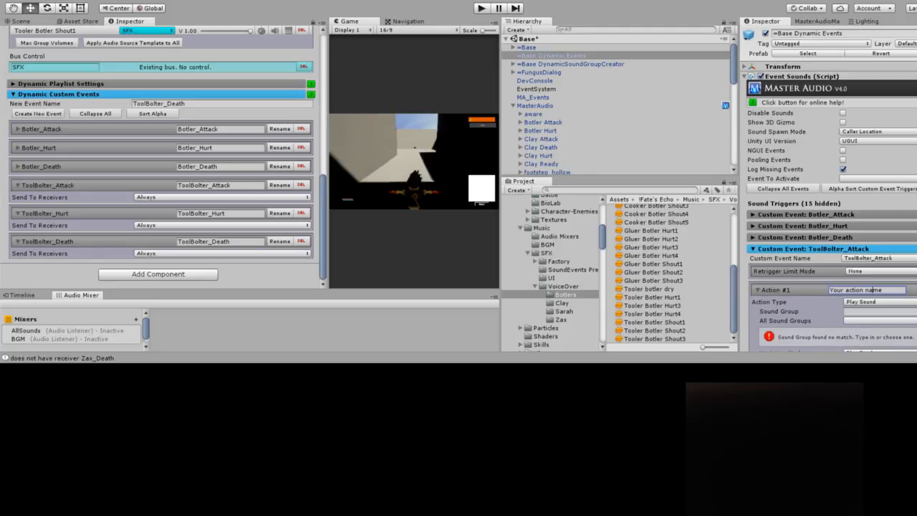
left_click(806, 214)
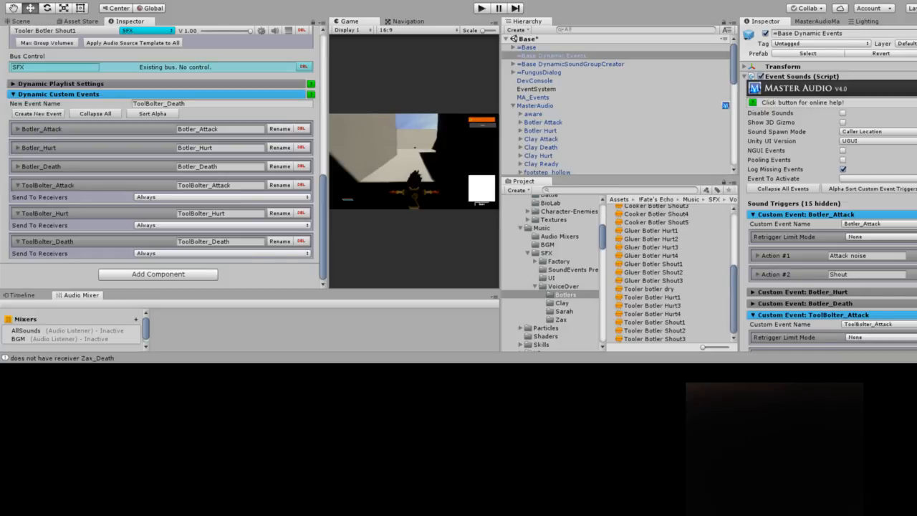
left_click(757, 255)
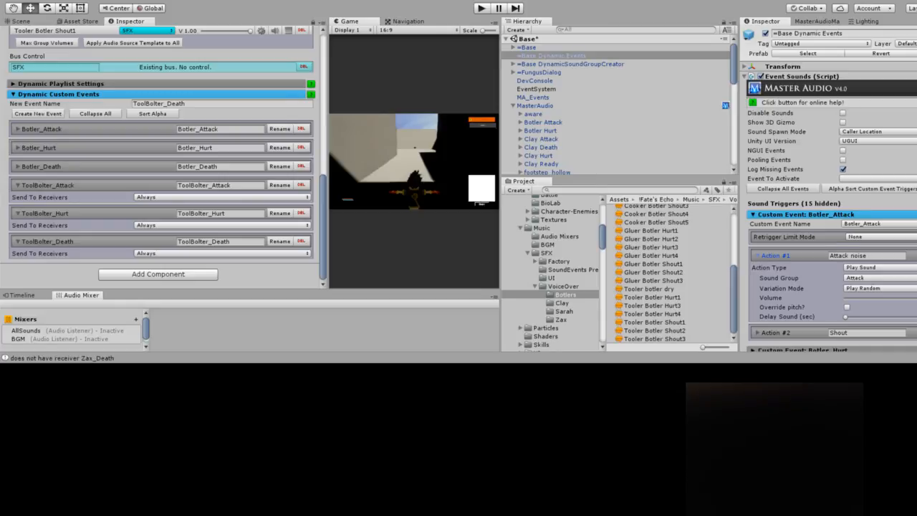
left_click(757, 255)
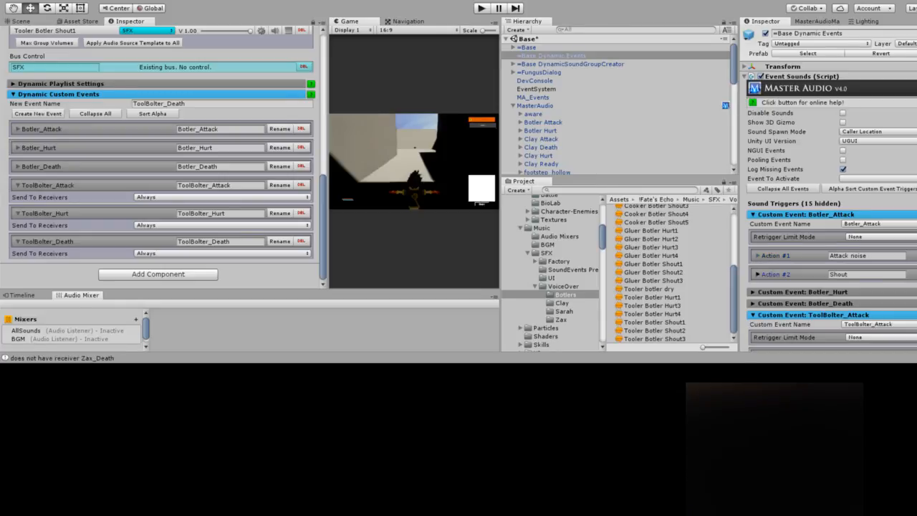
left_click(757, 275)
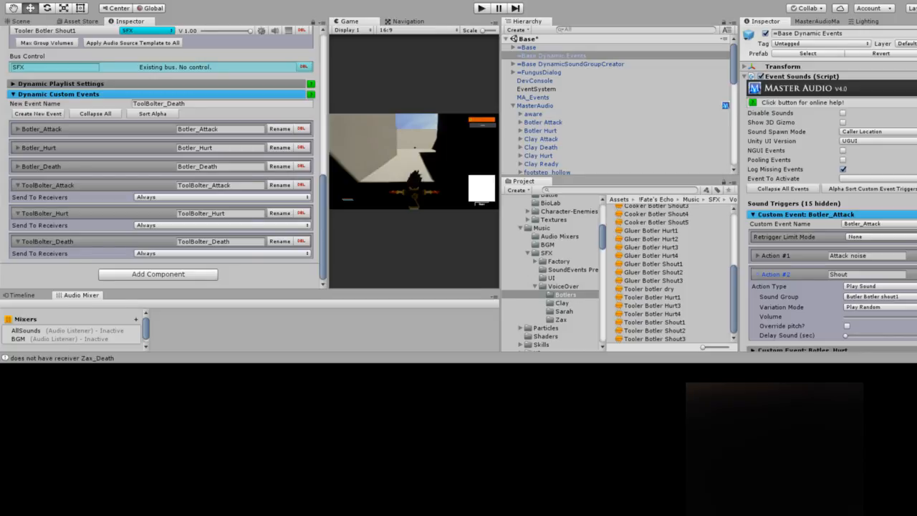
left_click(757, 274)
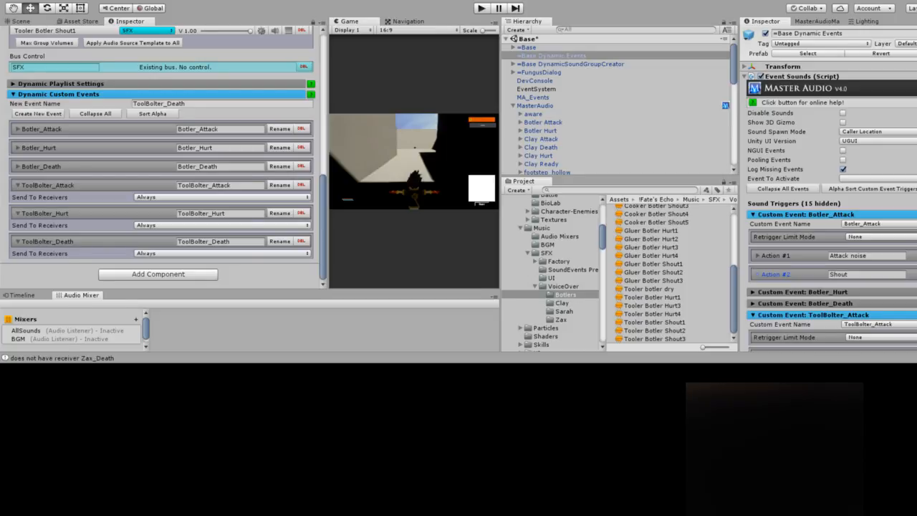
Name the first ToolBolter_Attack action Shout and set its sound group to Tooler Botler Shout1
scroll(828, 215, "down", 5)
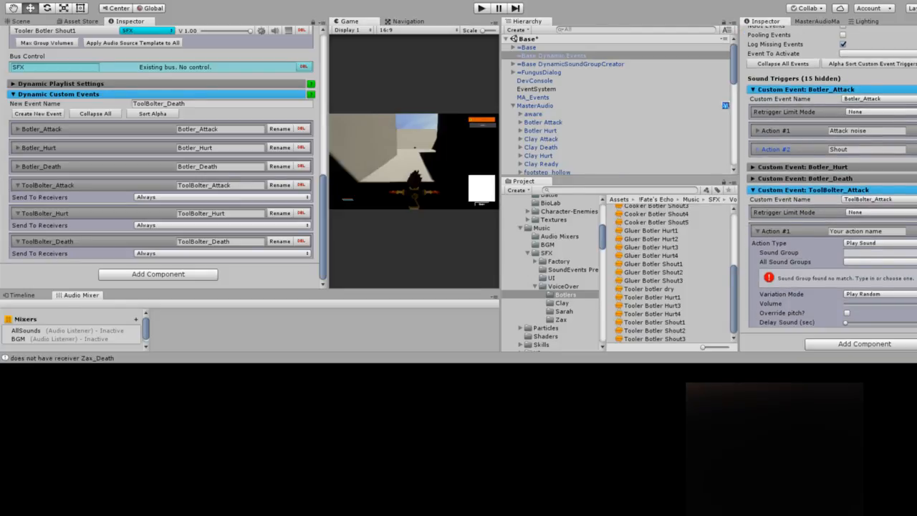
scroll(827, 187, "down", 1)
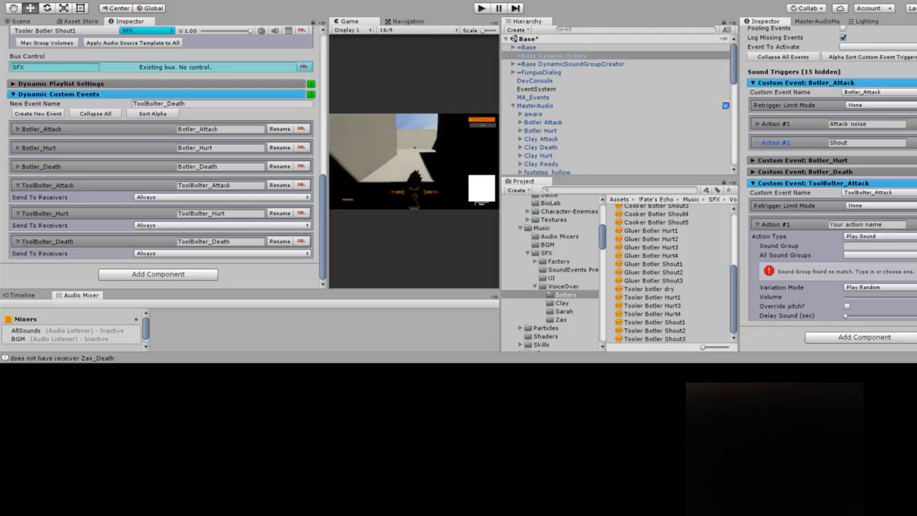
left_click_drag(888, 224, 828, 225)
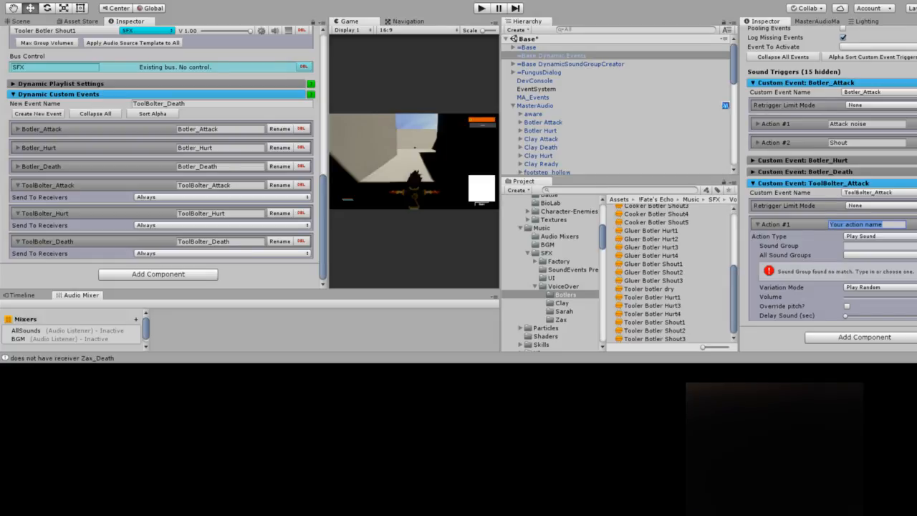
type("Shout")
left_click(873, 246)
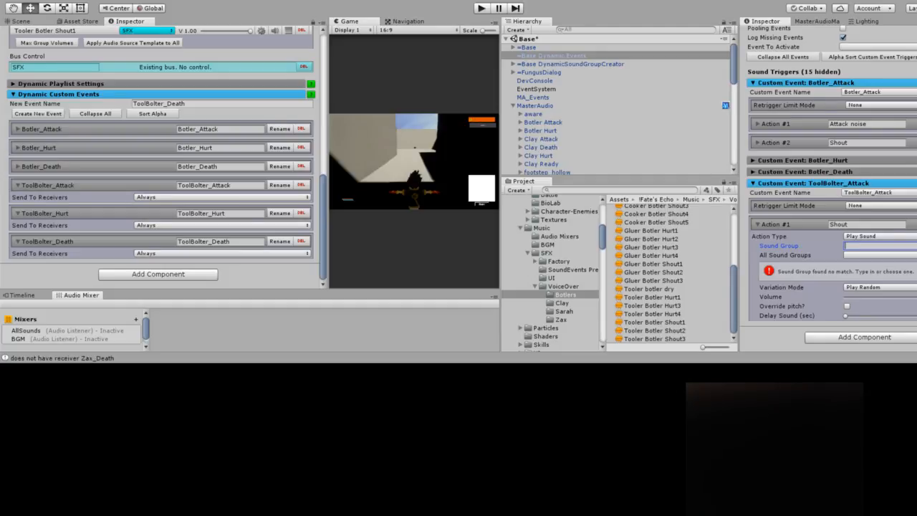
type("Tooler Botler Shout1")
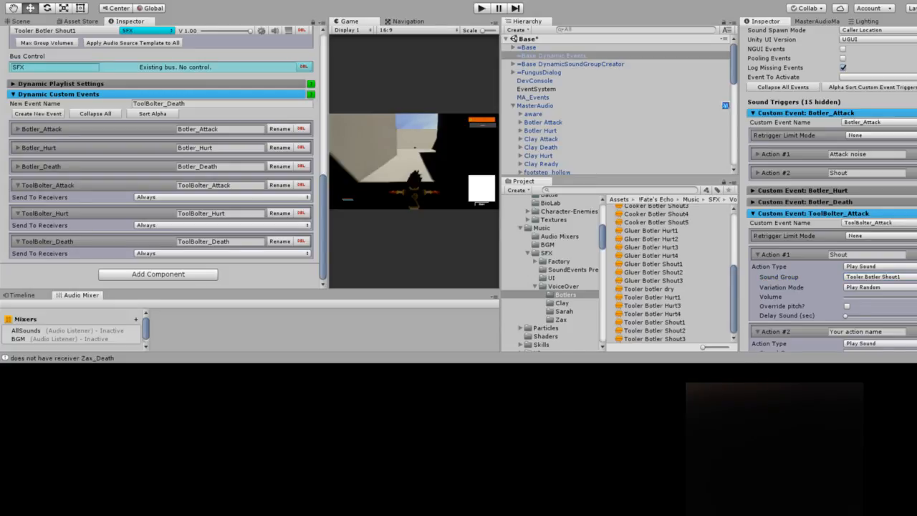
Collapse the Shout action and name the second ToolBolter_Attack action Attack Sound
left_click(770, 255)
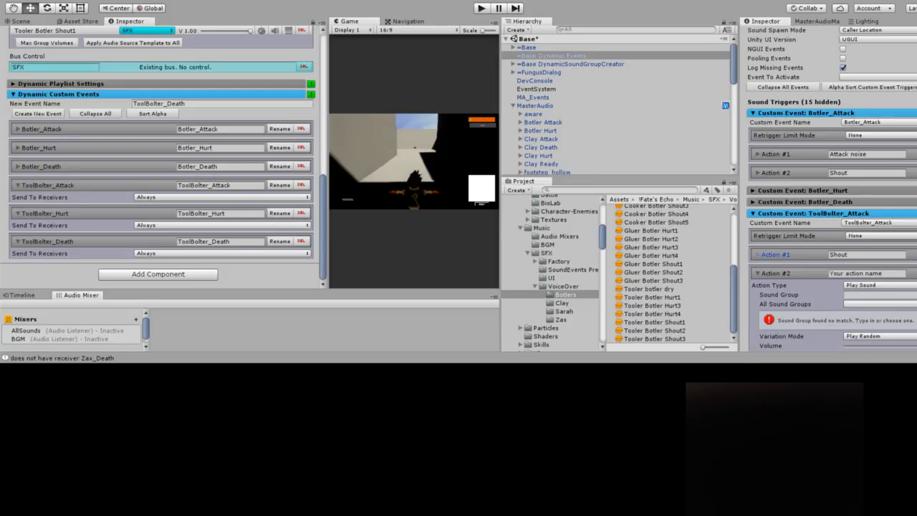
left_click_drag(883, 273, 828, 273)
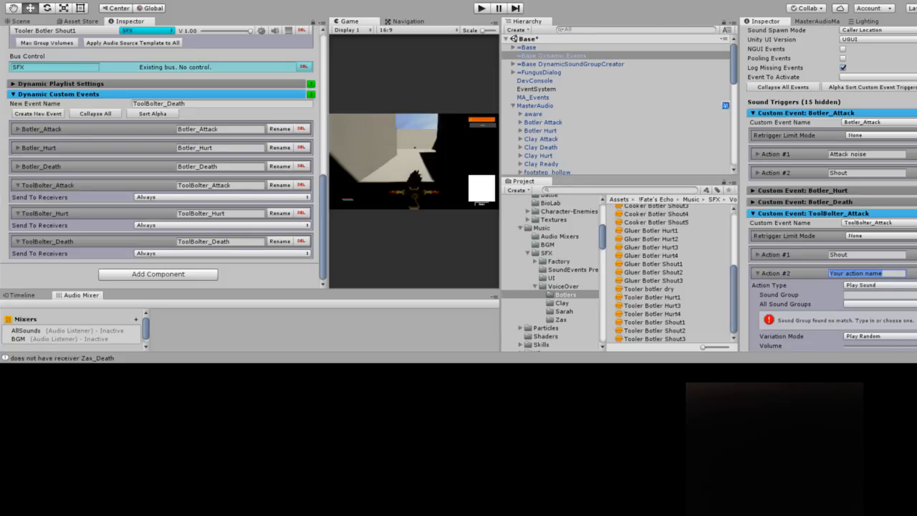
key("BackSpace")
type("Attack Sound")
Search the project for "wren", inspect the Wrench Throw prefab and locate the audio clip it uses in the project
scroll(161, 158, "up", 6)
scroll(161, 157, "down", 3)
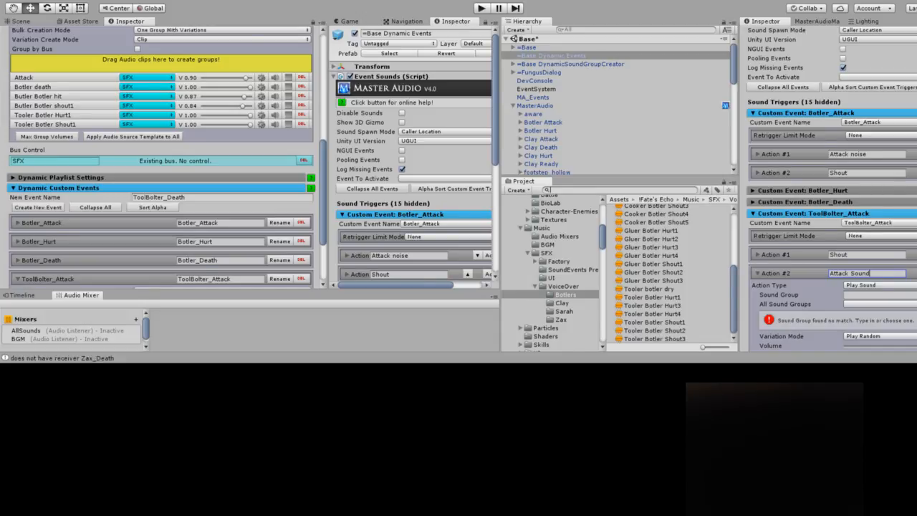
type("wren")
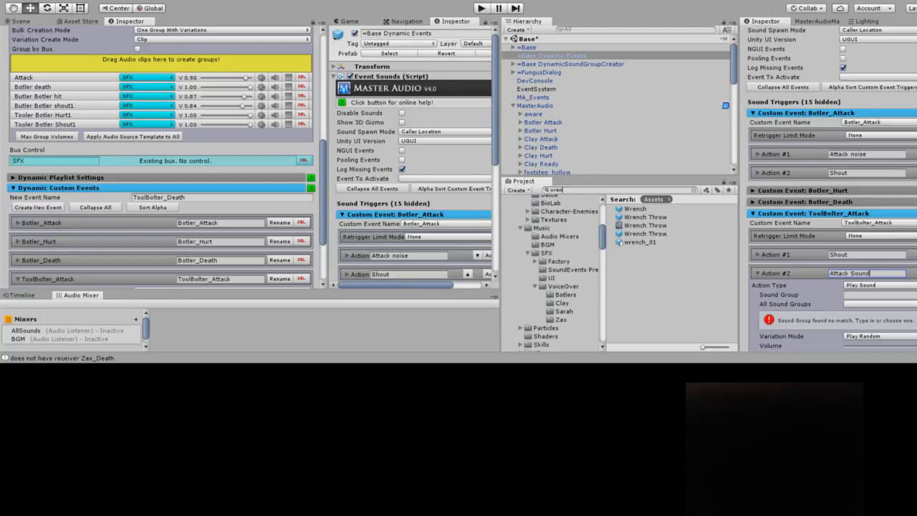
left_click(645, 217)
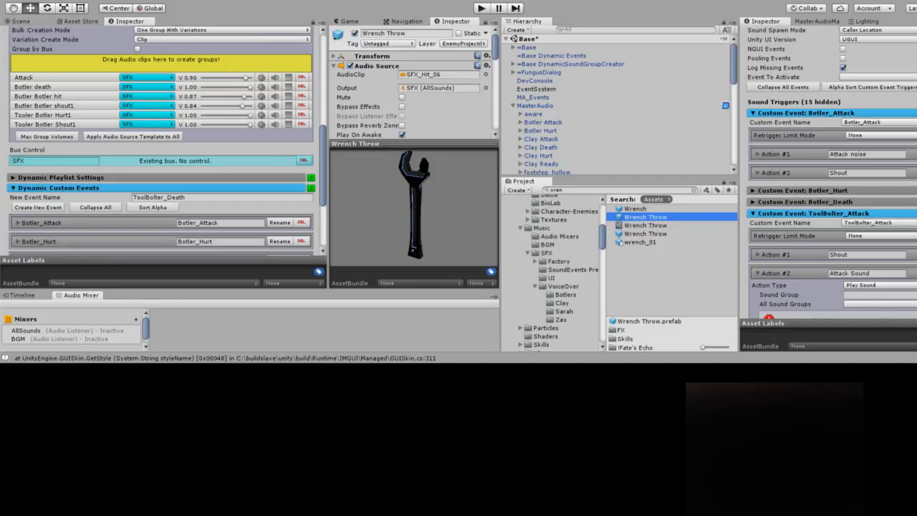
left_click(438, 75)
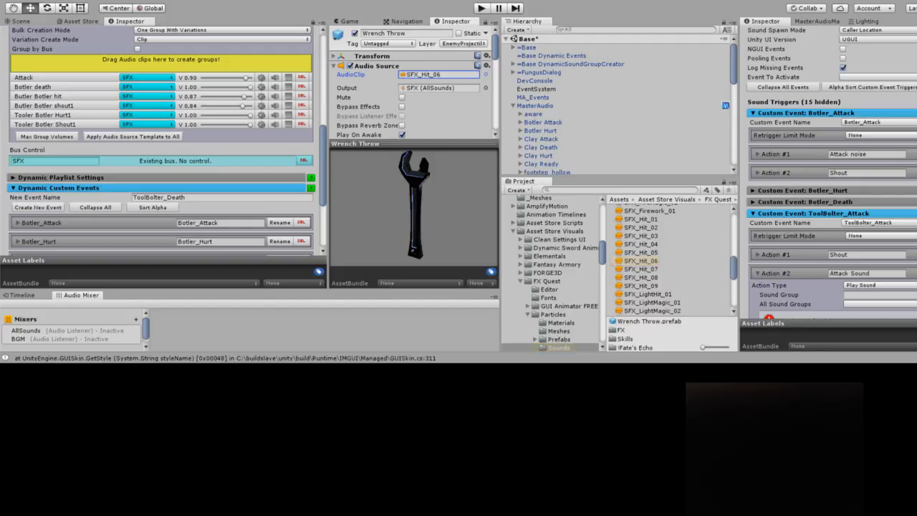
Preview the SFX_Hit_06 clip and create a dynamic sound group from it in =Base DynamicSoundGroupCreator
left_click(640, 260)
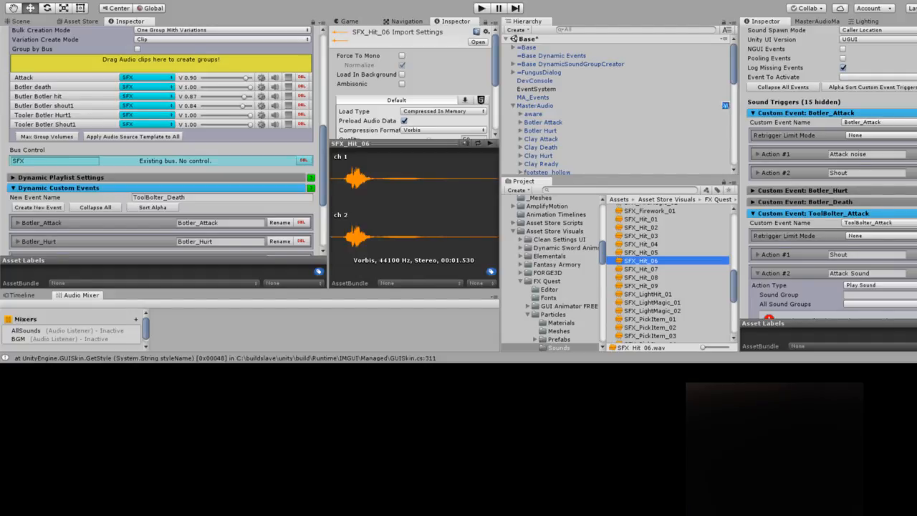
left_click(490, 143)
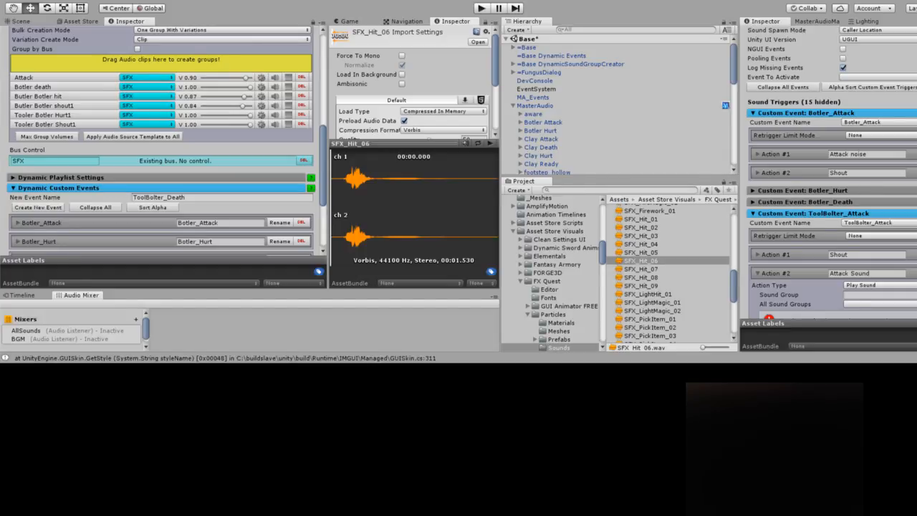
scroll(414, 83, "down", 1)
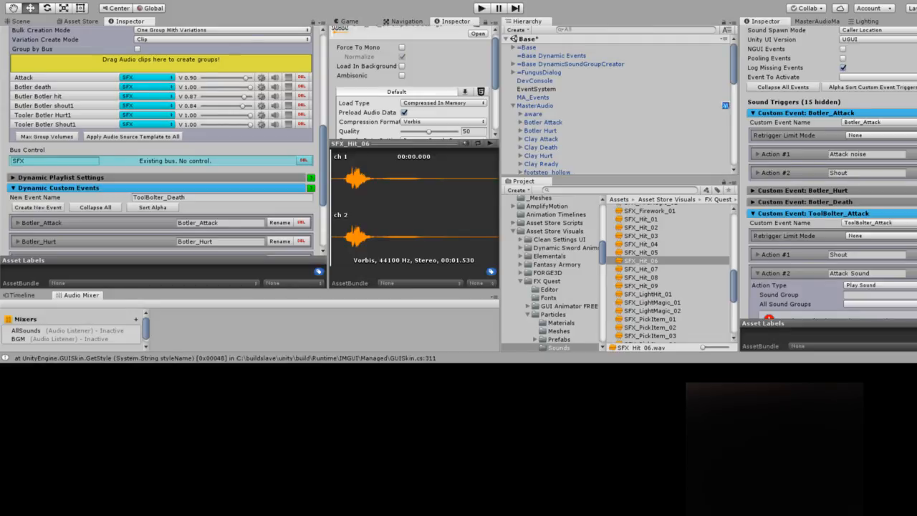
left_click_drag(640, 261, 160, 62)
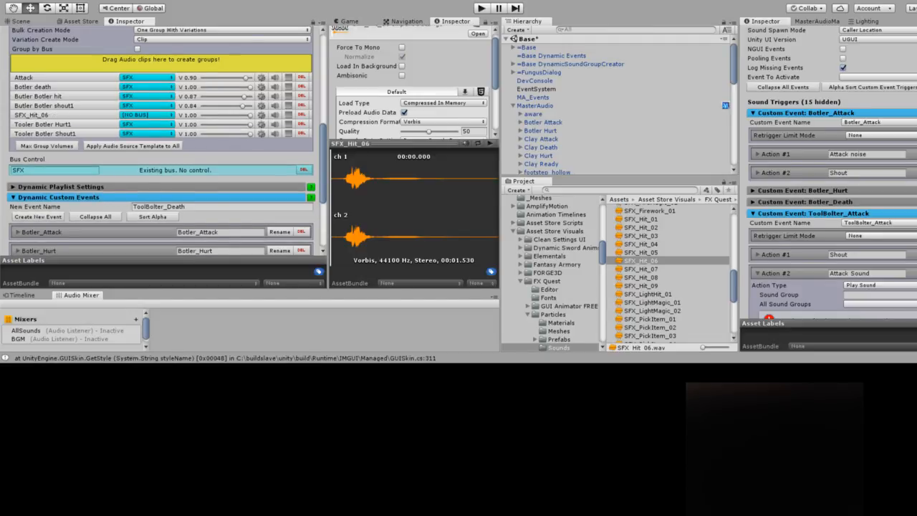
Rename the SFX_Hit_06 dynamic sound group to Wrench and set it as the sound group of ToolBolter_Attack's Attack Sound action
scroll(161, 141, "down", 3)
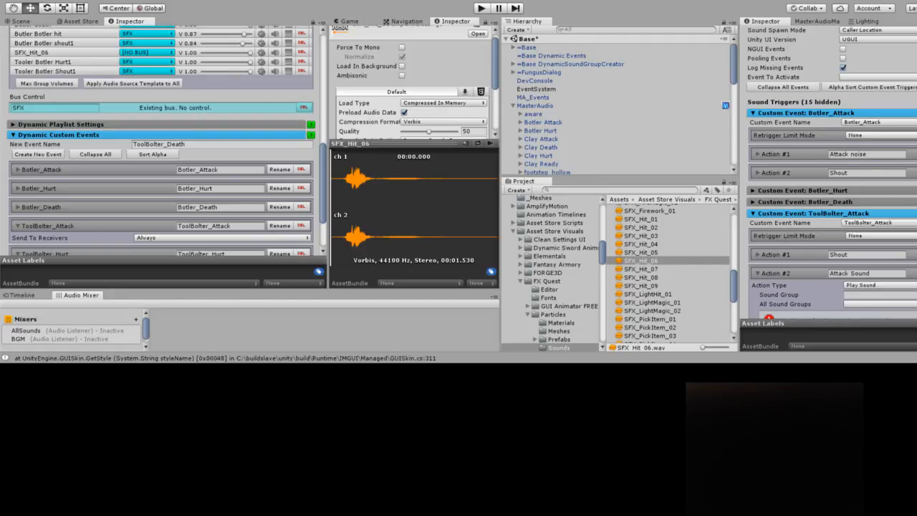
left_click(262, 52)
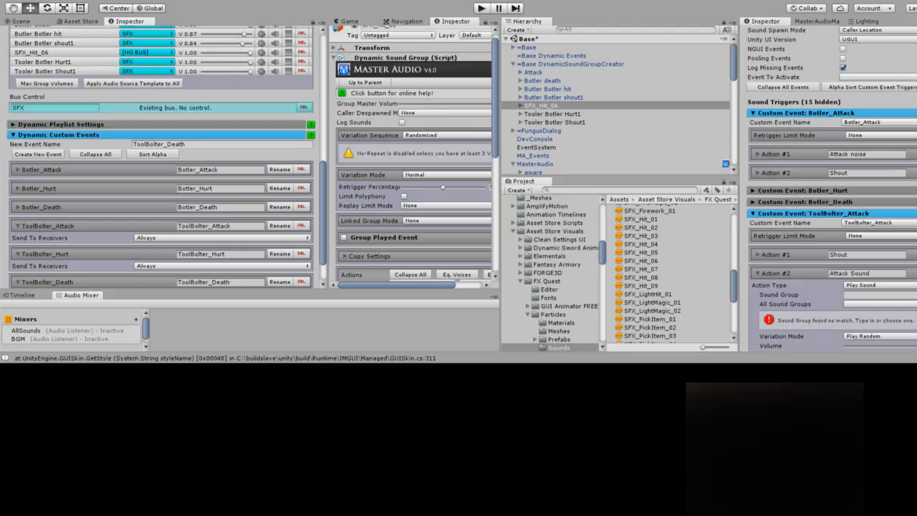
scroll(410, 153, "up", 1)
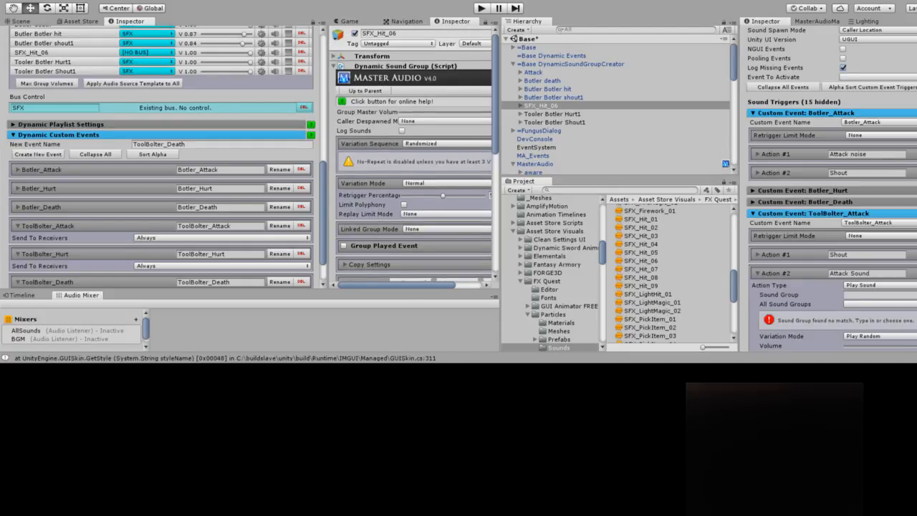
left_click_drag(398, 33, 361, 33)
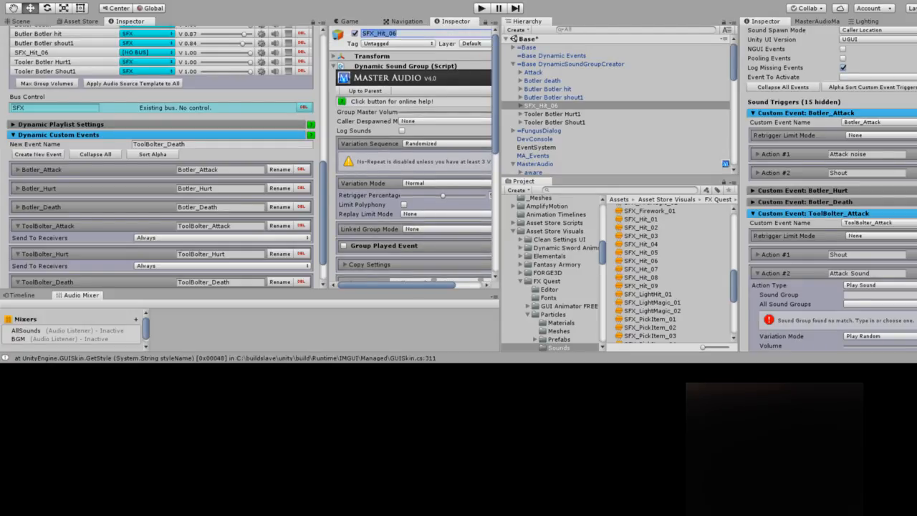
type("Wrench")
key("Return")
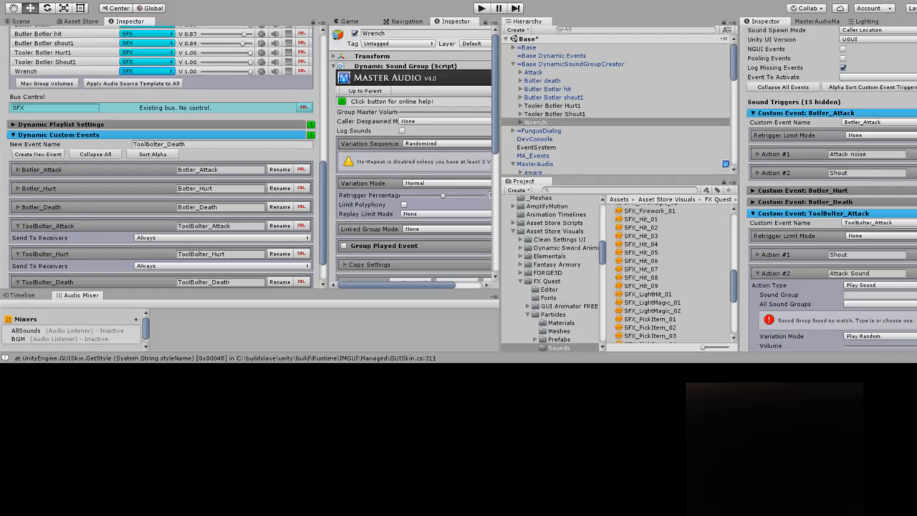
left_click(879, 295)
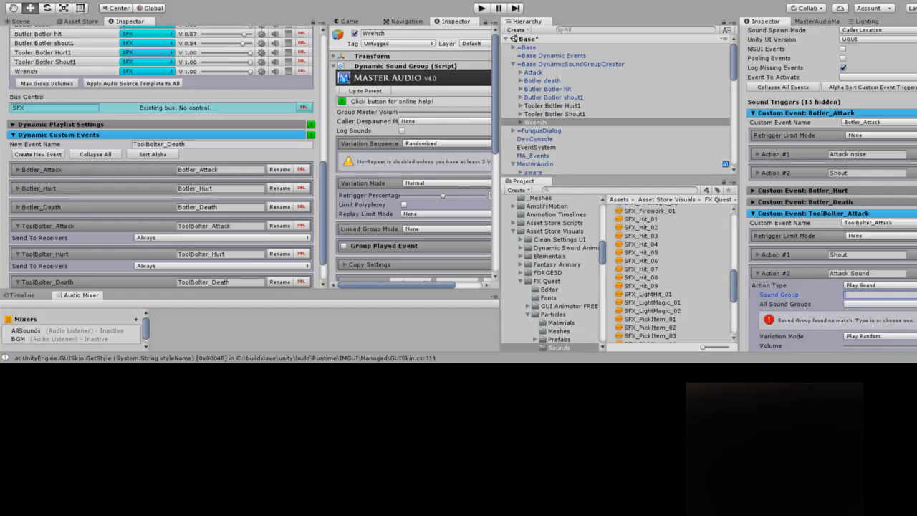
type("Wrench")
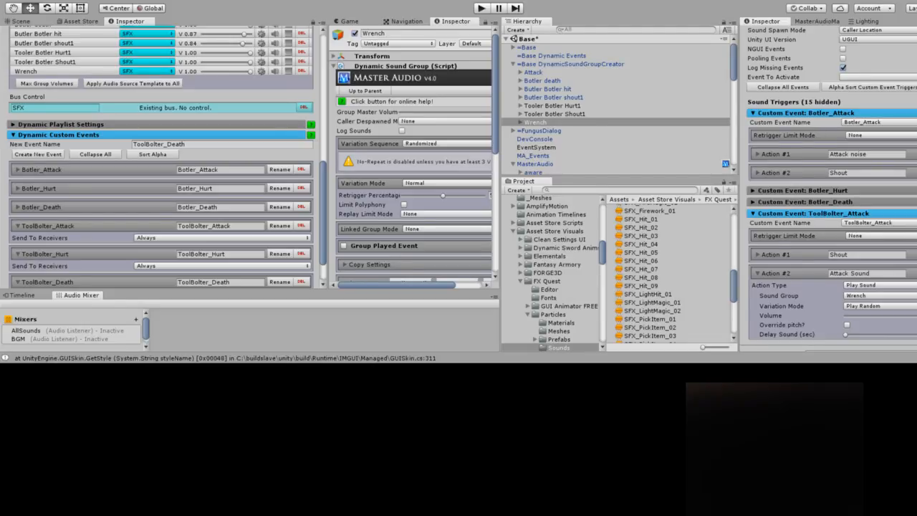
Enable random pitch from -0.05 to 0.05 on the Wrench group's variation and apply the changes to the =Base DynamicSoundGroupCreator prefab
scroll(415, 154, "down", 8)
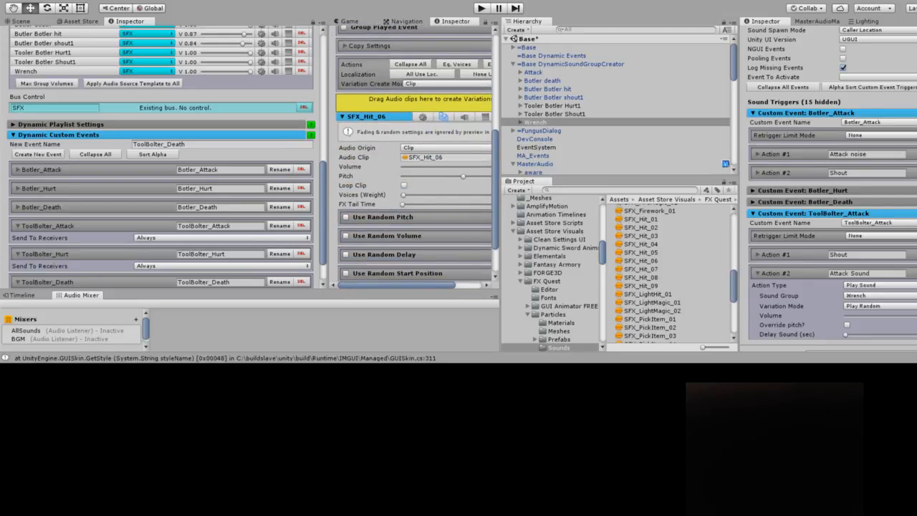
left_click(345, 217)
left_click_drag(500, 179, 580, 179)
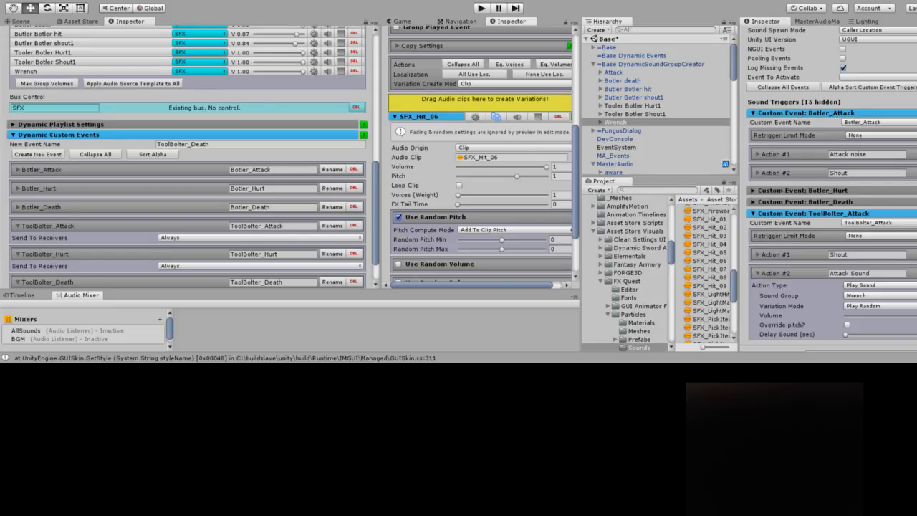
left_click(559, 239)
type(".0")
type("5")
type("-")
key("Return")
scroll(189, 157, "up", 15)
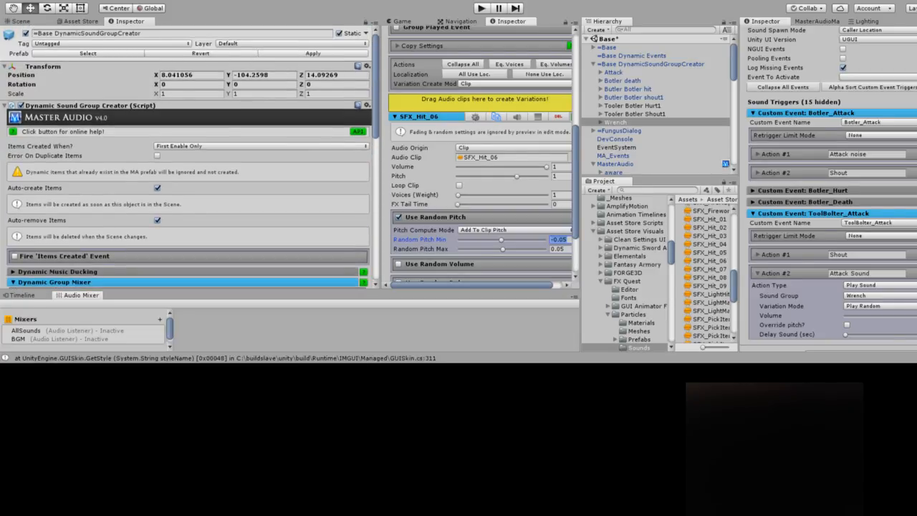
left_click(313, 53)
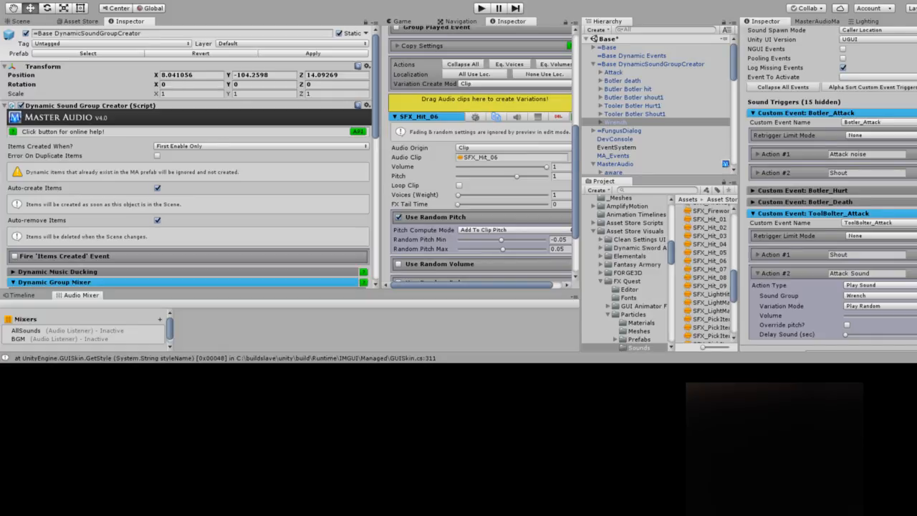
Collapse the existing event triggers on =Base Dynamic Events and add a custom event trigger for ToolBolter_Hurt
scroll(828, 187, "up", 5)
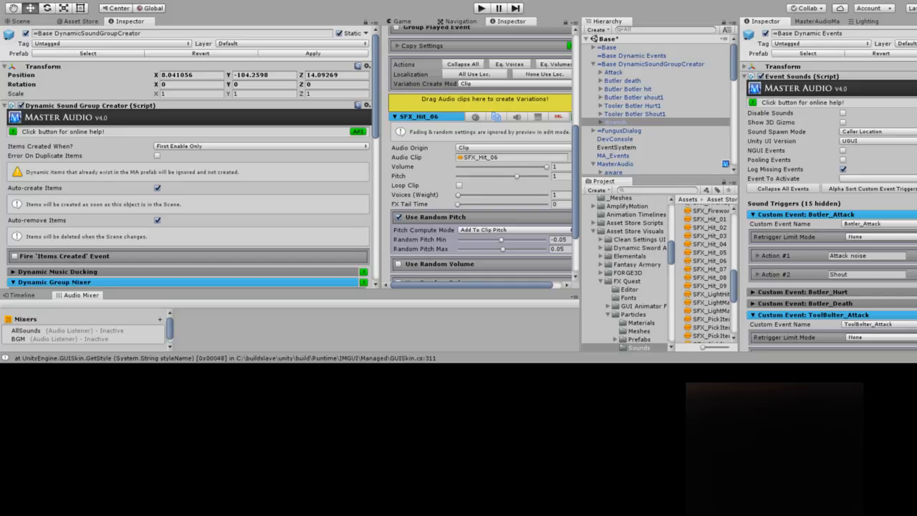
scroll(828, 189, "down", 5)
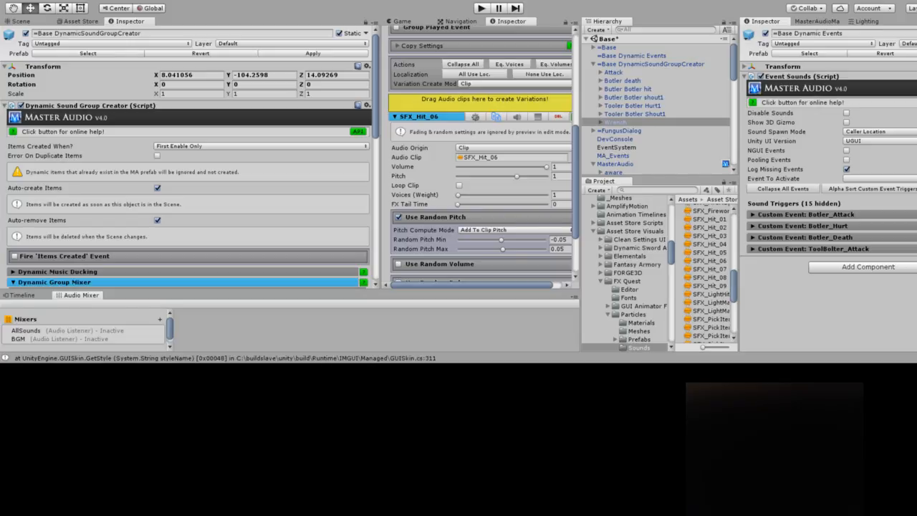
left_click(802, 226)
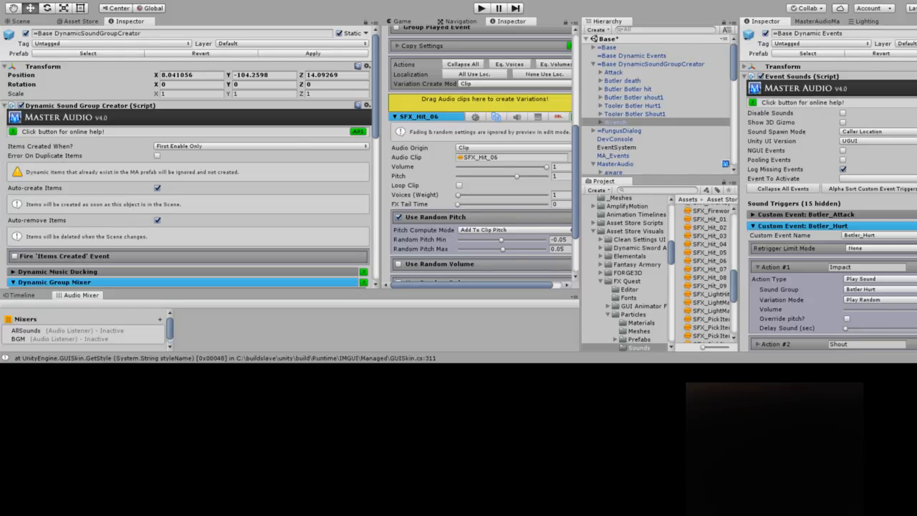
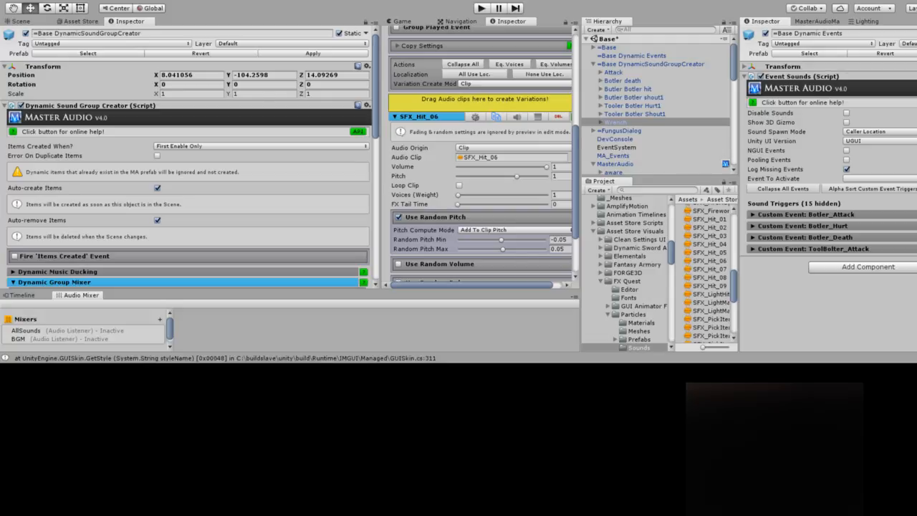
left_click(879, 178)
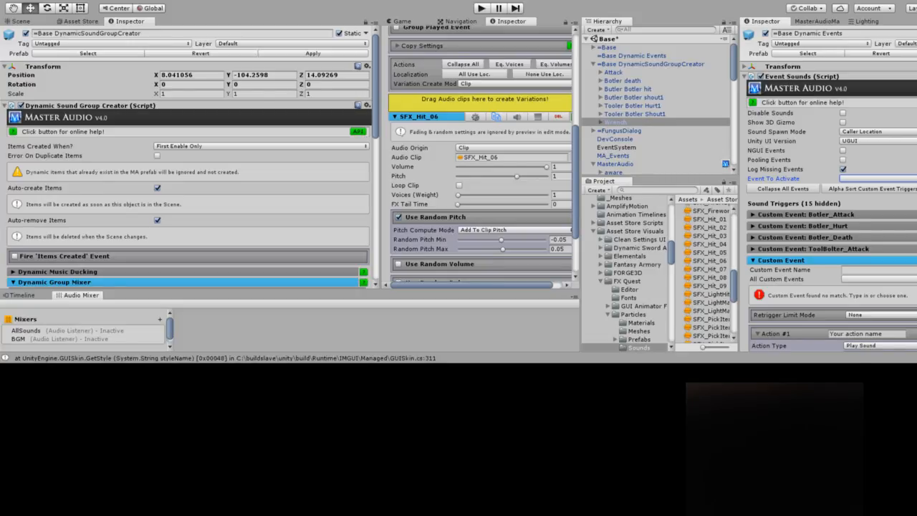
scroll(828, 188, "down", 5)
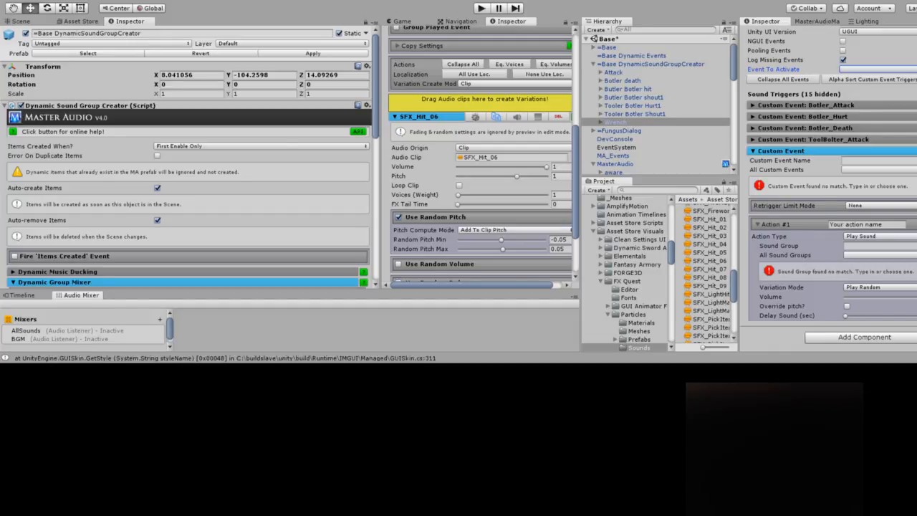
left_click(878, 169)
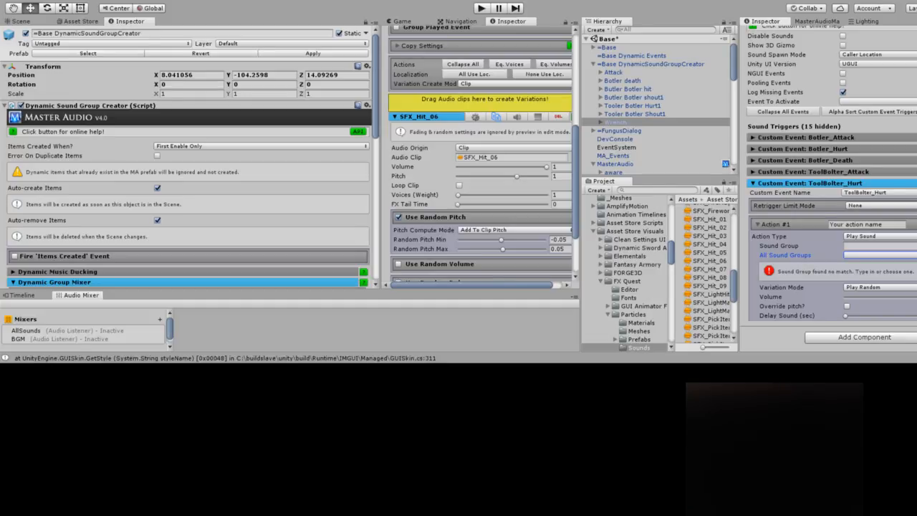
Name the first ToolBolter_Hurt action Shout, set its sound group to Tooler Botler Hurt1 and collapse the action
left_click(882, 224)
left_click_drag(882, 224, 829, 224)
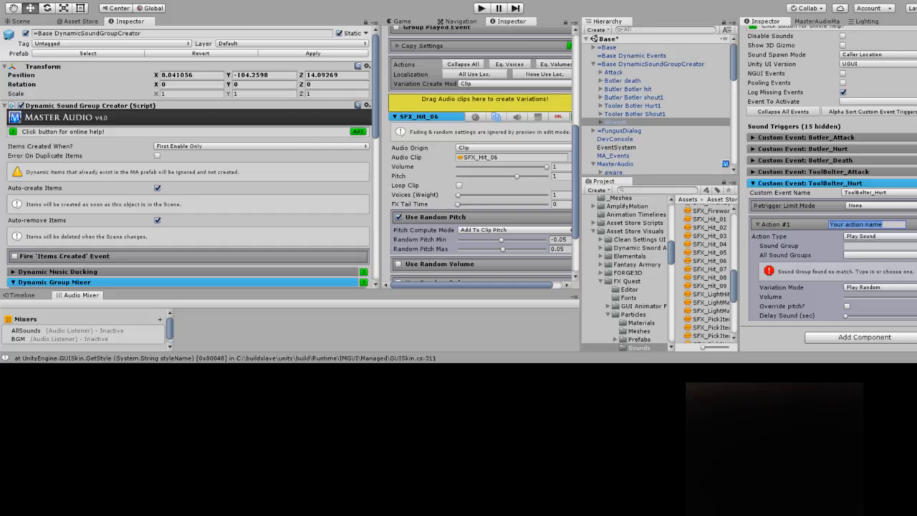
type("Shout")
left_click(878, 246)
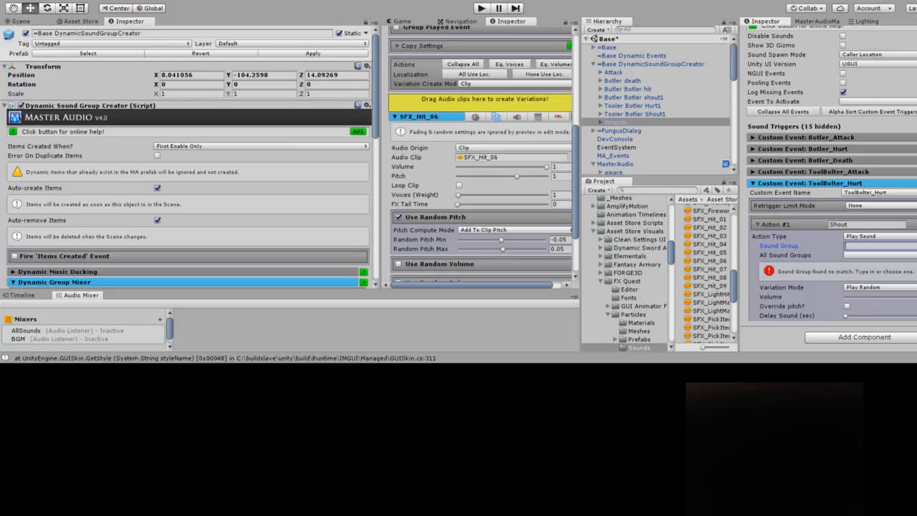
type("Tooler Botler Hurt1")
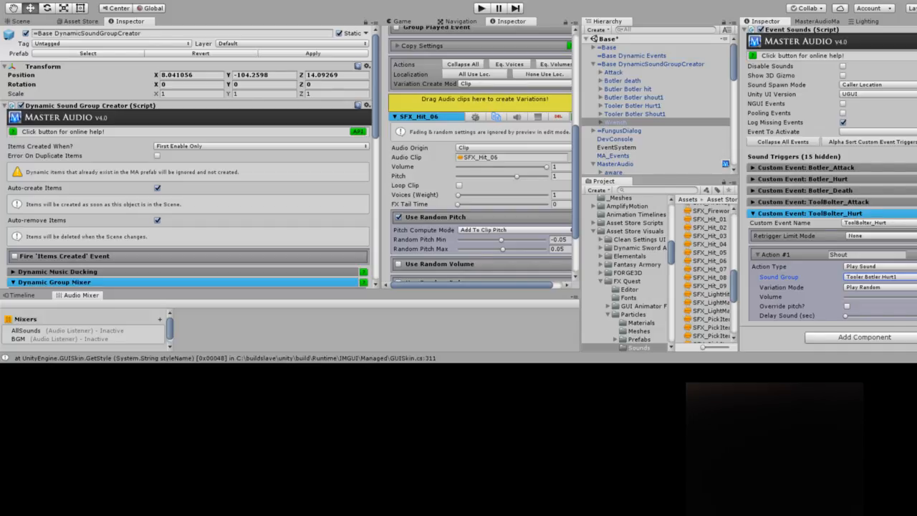
left_click(775, 254)
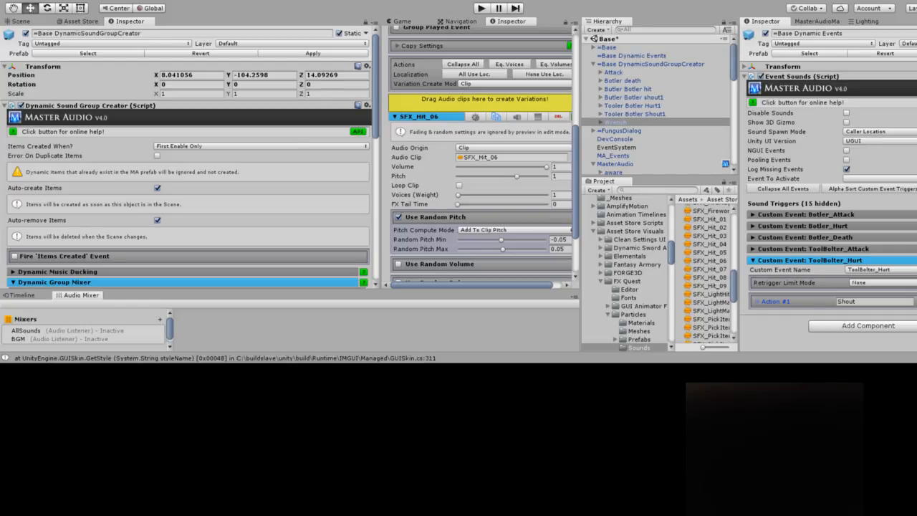
Examine the Botler_Hurt event's Impact action, the settings of its Botler Hurt sound group and the dynamic group list
left_click(802, 226)
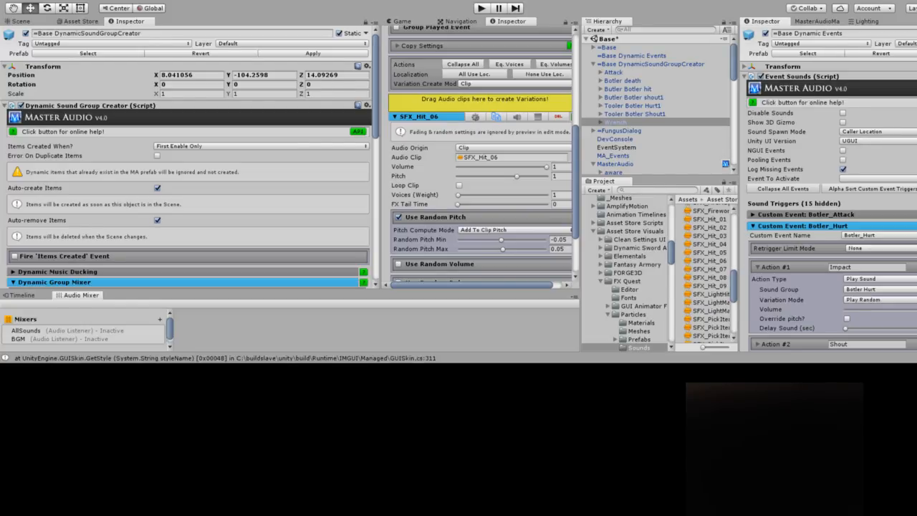
left_click(766, 267)
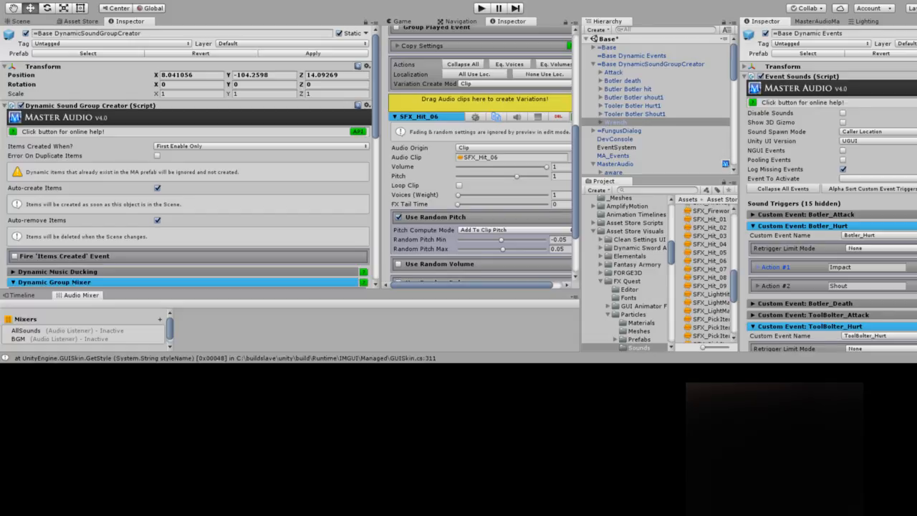
left_click(767, 266)
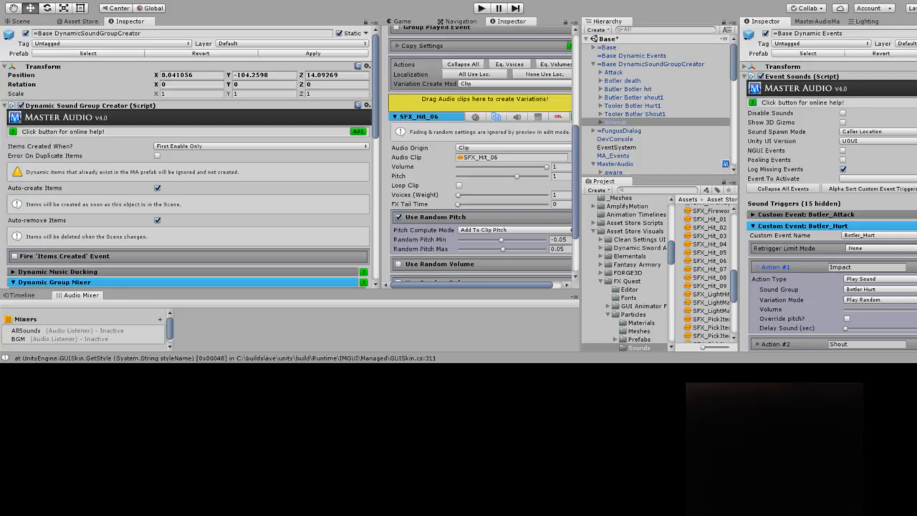
left_click(620, 171)
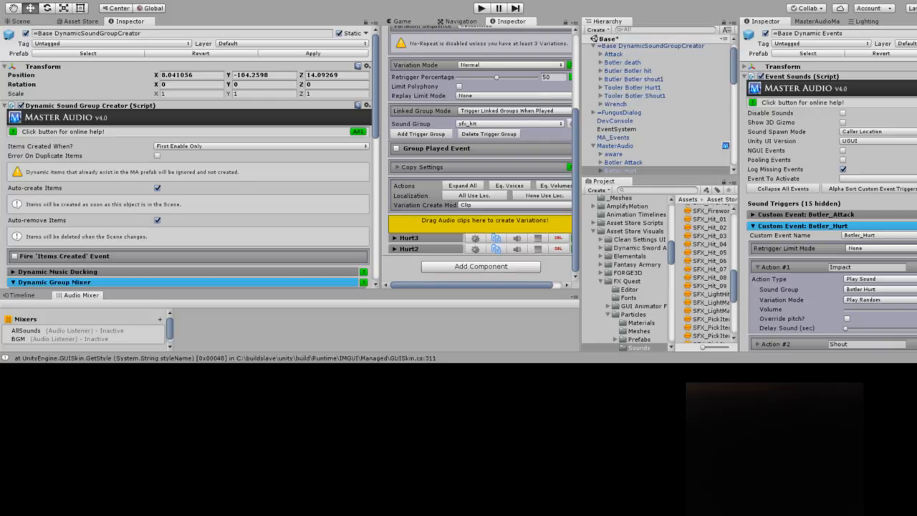
scroll(828, 215, "down", 4)
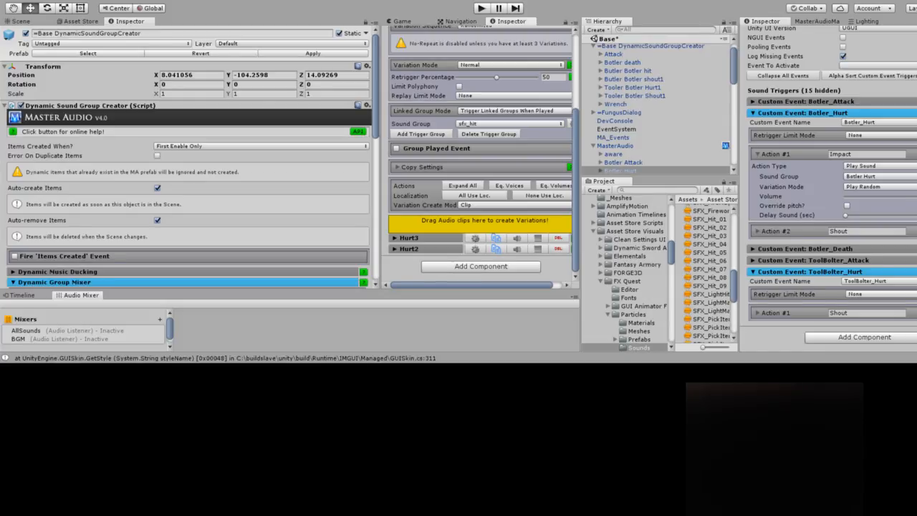
scroll(828, 188, "up", 1)
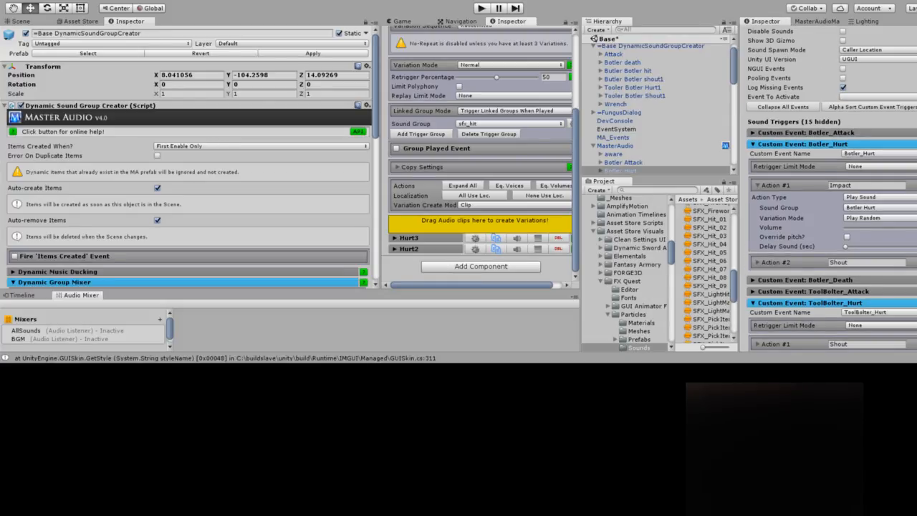
scroll(189, 158, "down", 7)
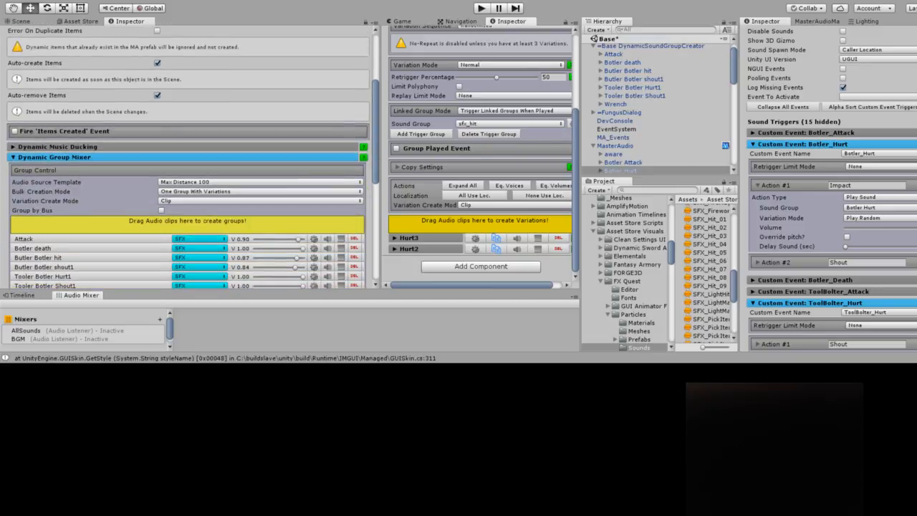
scroll(189, 157, "down", 3)
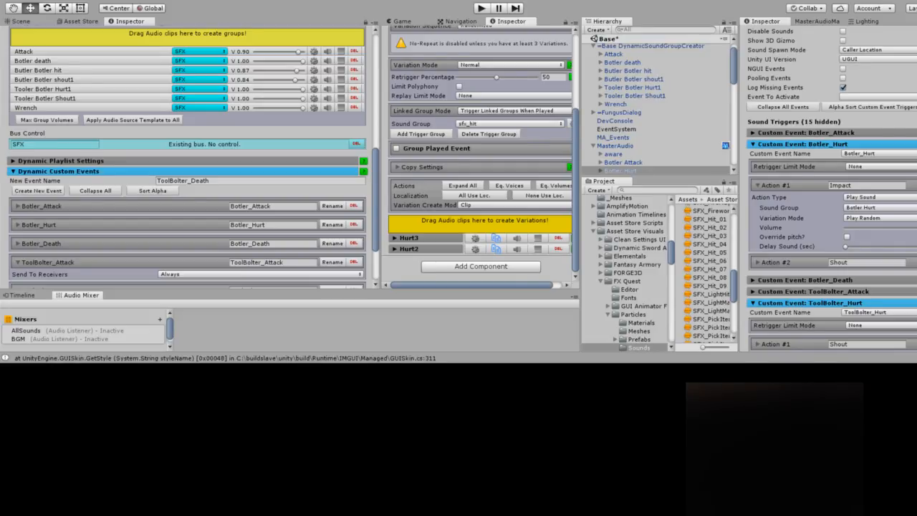
scroll(188, 158, "up", 1)
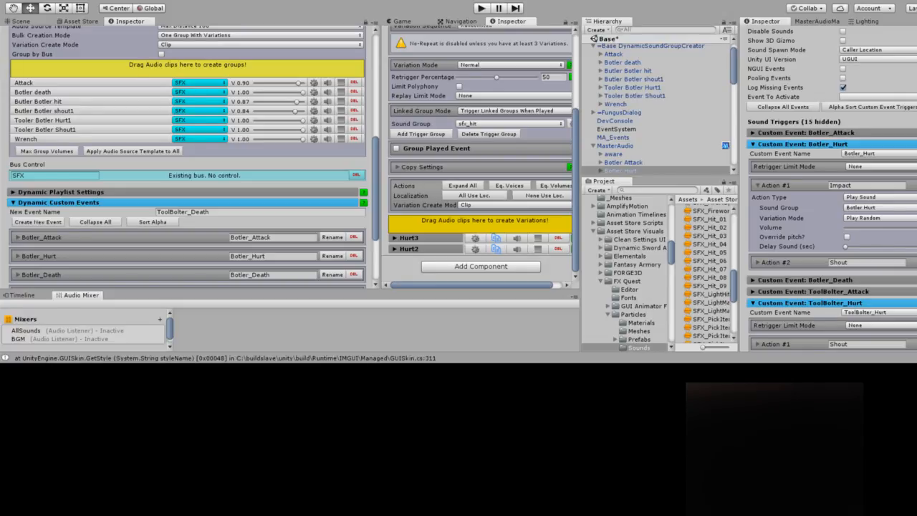
scroll(480, 152, "up", 4)
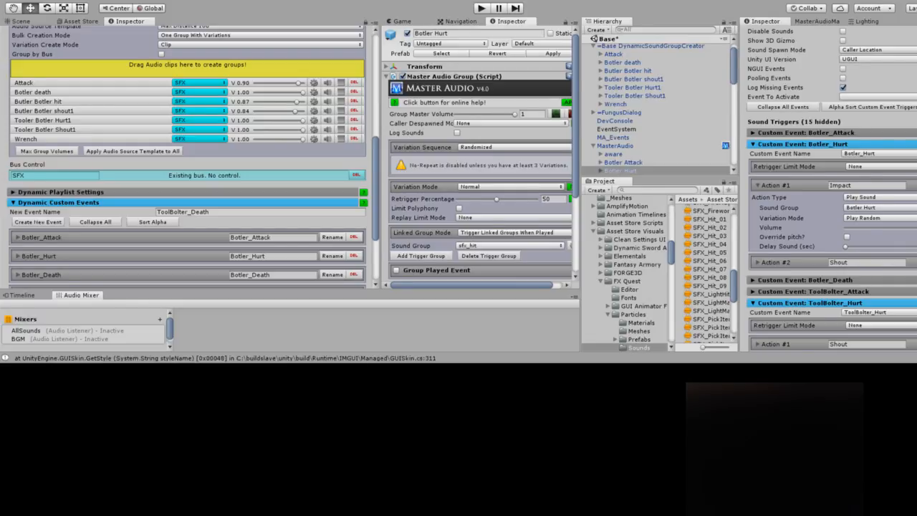
left_click_drag(450, 33, 414, 33)
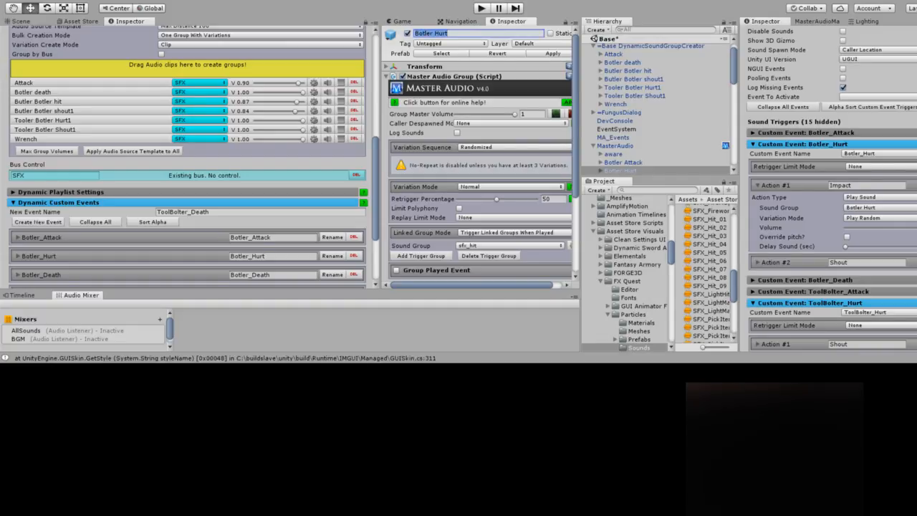
type("Metalic Impact")
left_click(878, 197)
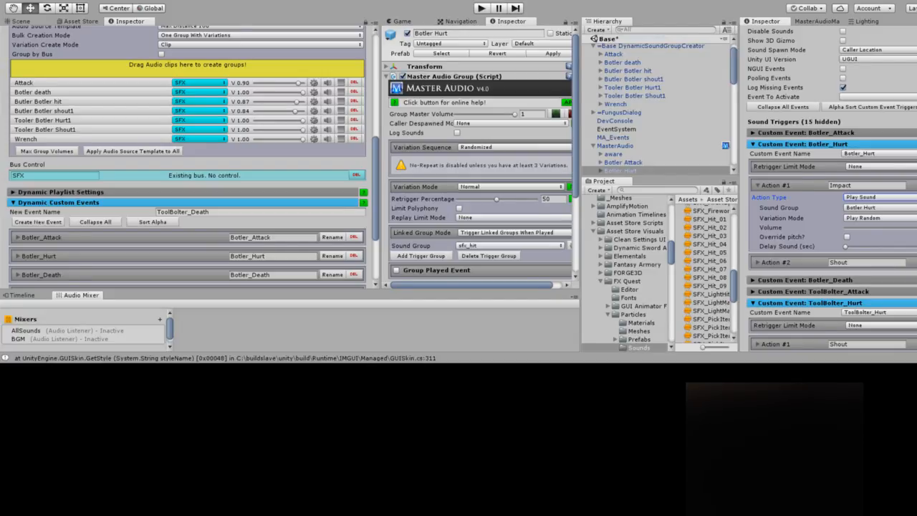
left_click(869, 207)
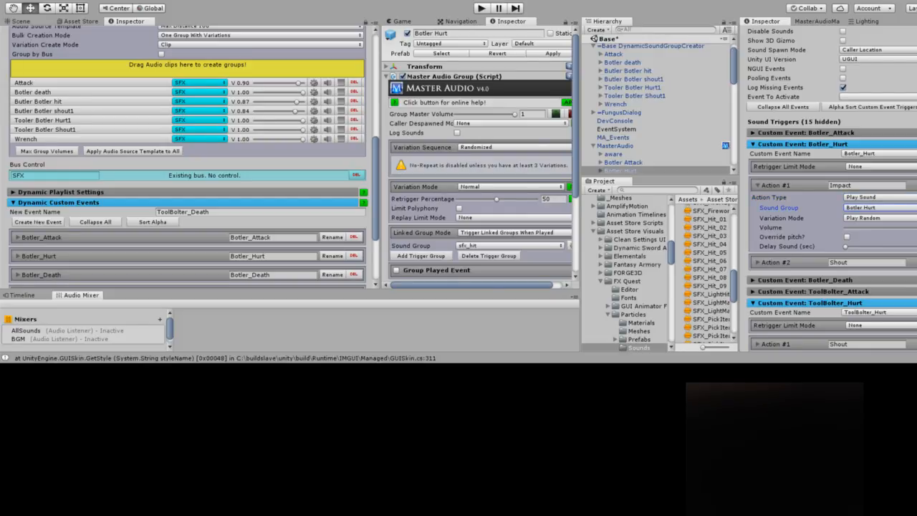
Rename the Botler Hurt sound group to Metalic Impact and reassign it to the Botler_Hurt event's Impact action, then collapse that event
left_click_drag(449, 33, 413, 33)
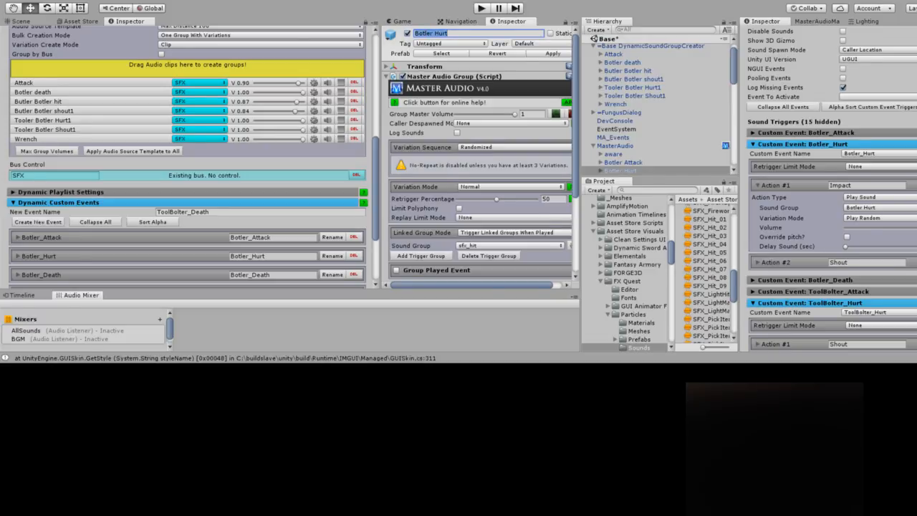
type("Metalic Impact")
key("Return")
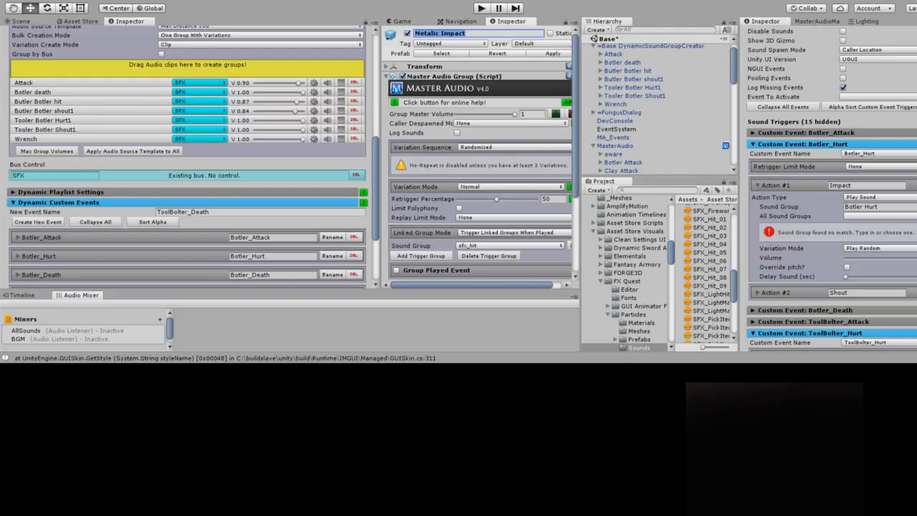
left_click(878, 207)
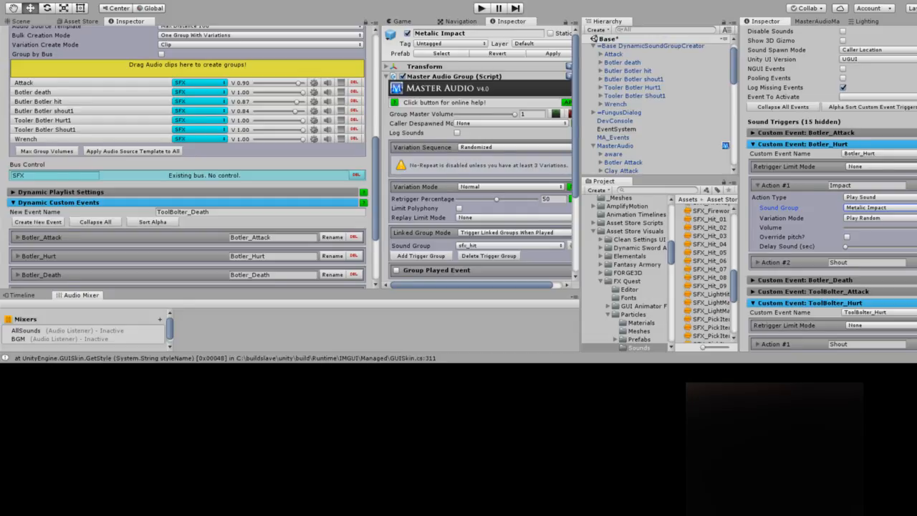
left_click(802, 144)
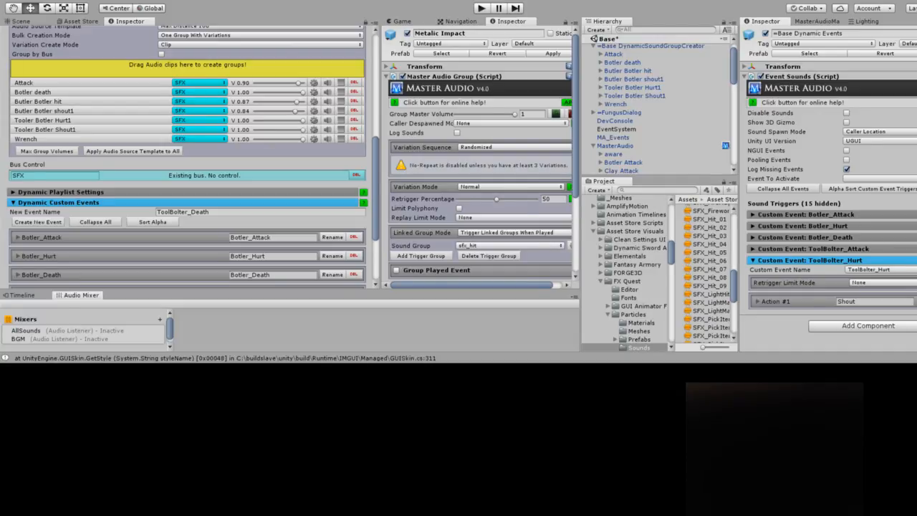
Add a second action to the ToolBolter_Hurt custom event and select its name for editing
key("alt")
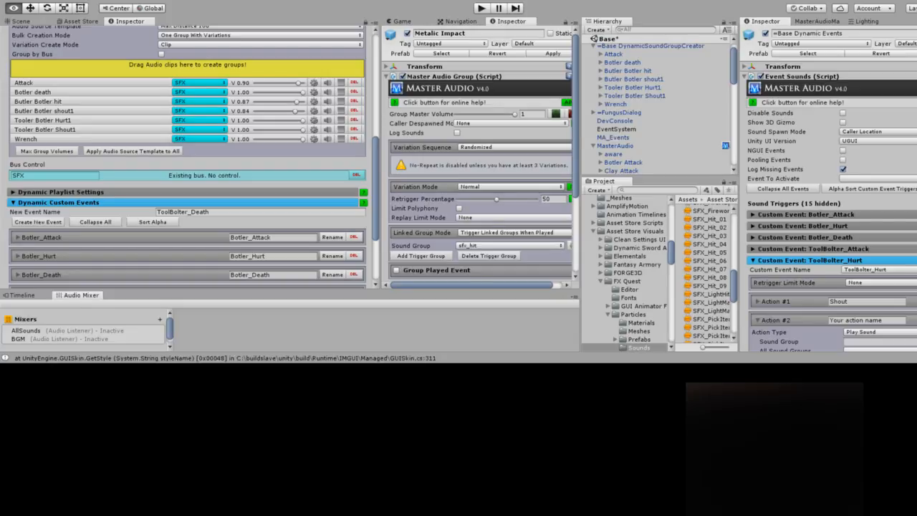
left_click_drag(884, 320, 828, 320)
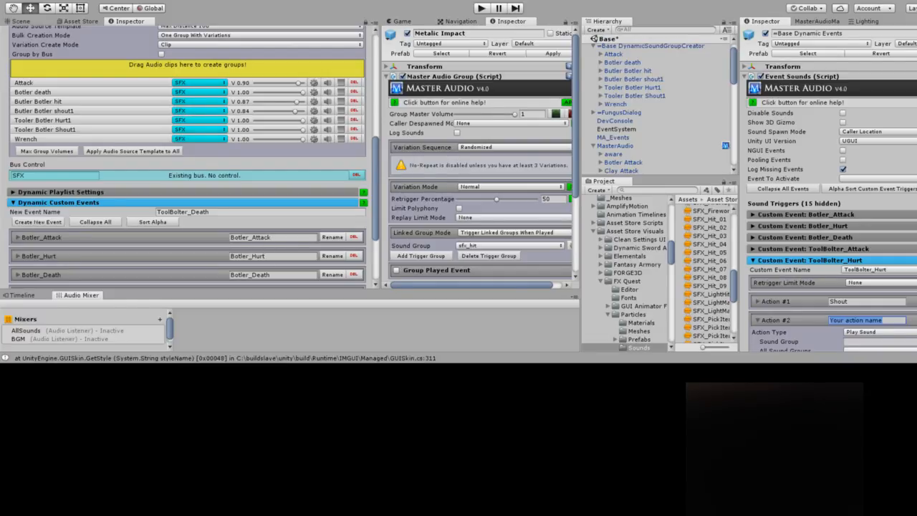
Bring up the Game and Scene views and test the game in play mode
key("ctrl+p")
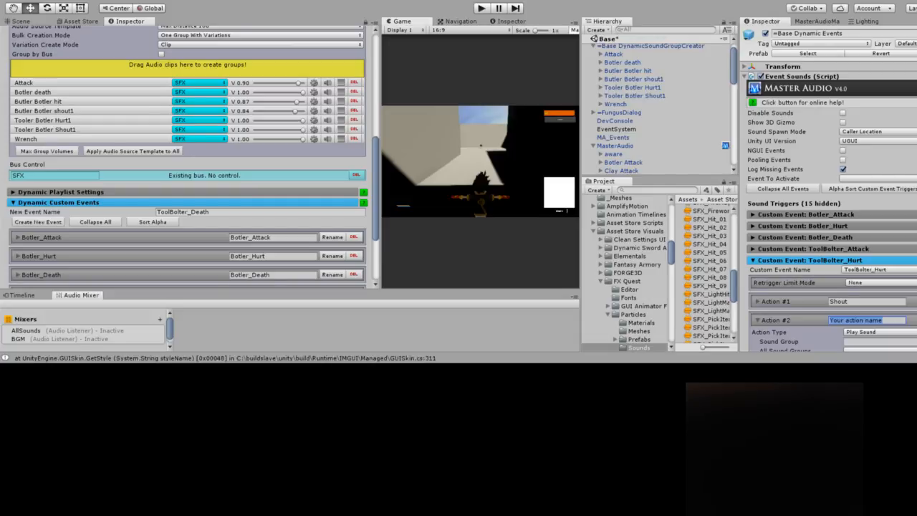
key("ctrl+1")
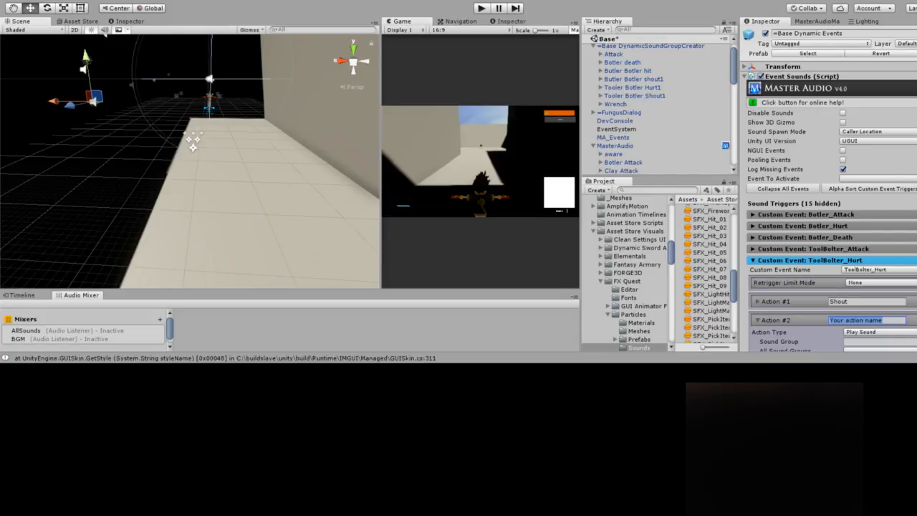
key("ctrl+p")
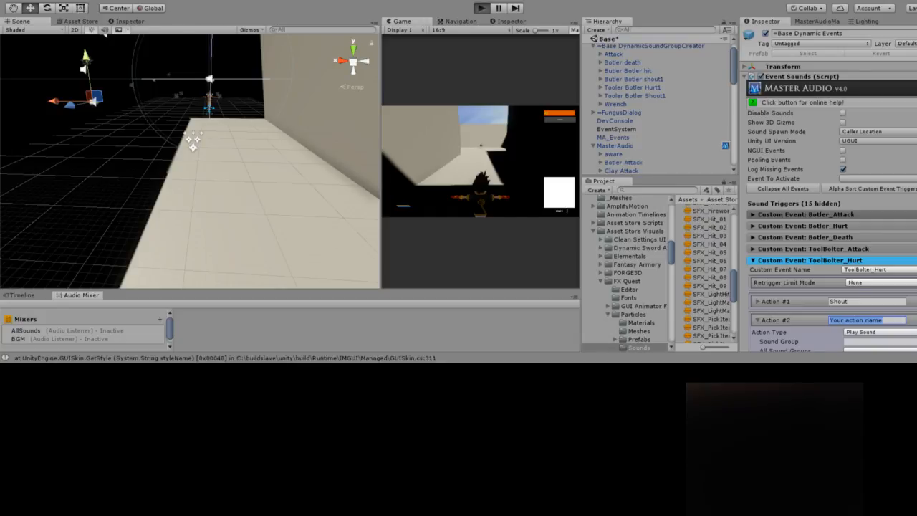
key("ctrl+p")
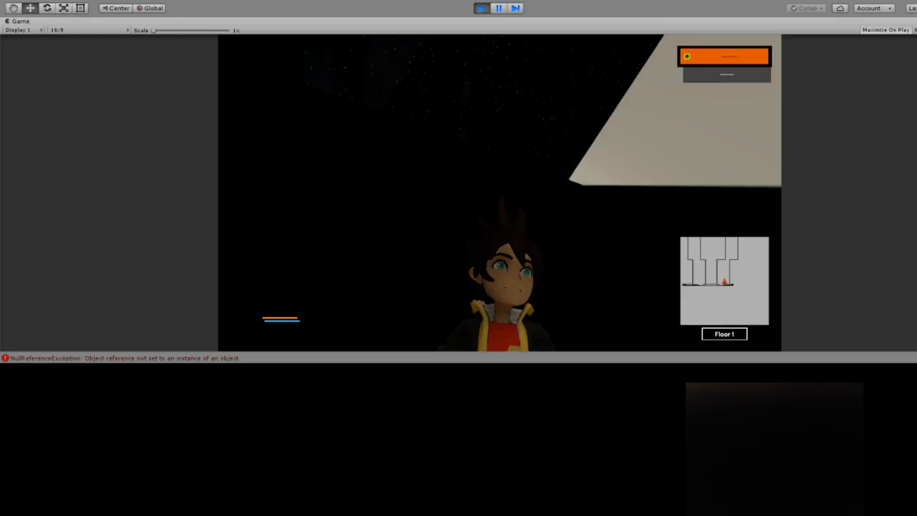
key("ctrl+p")
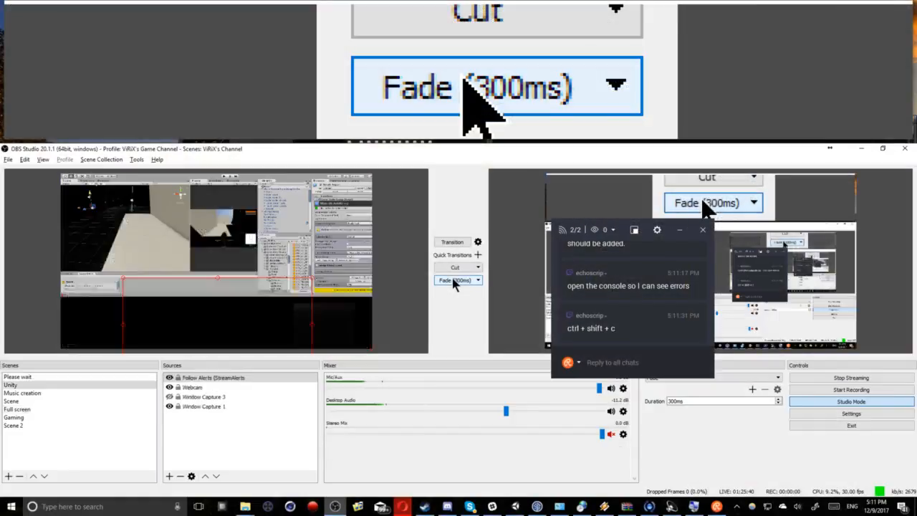
Switch to Unity and dock the floating ConsoleE window as a tab in the Scene view's group
key("alt+Tab")
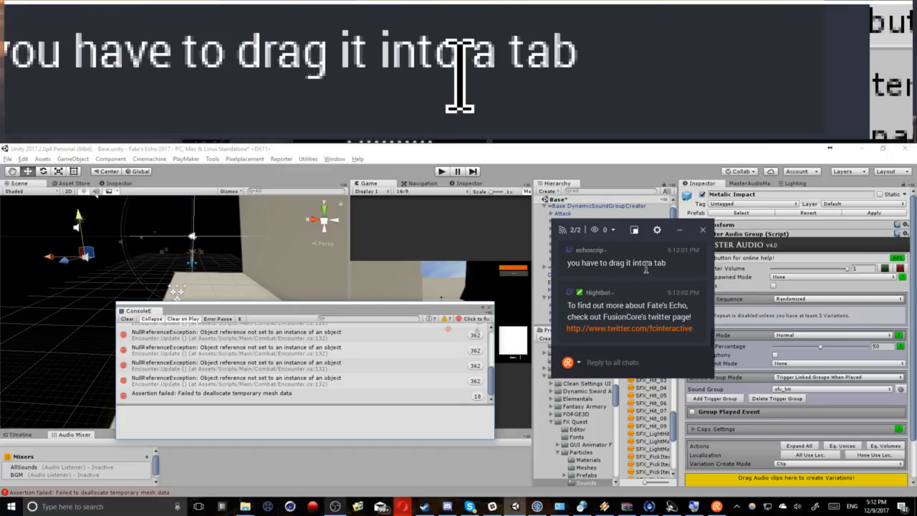
left_click_drag(151, 308, 188, 188)
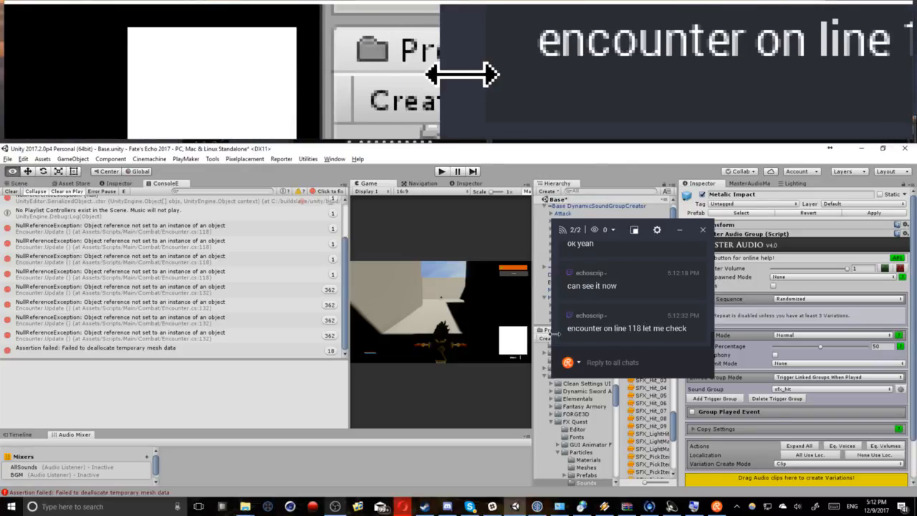
Switch to OBS Studio
key("alt+Tab")
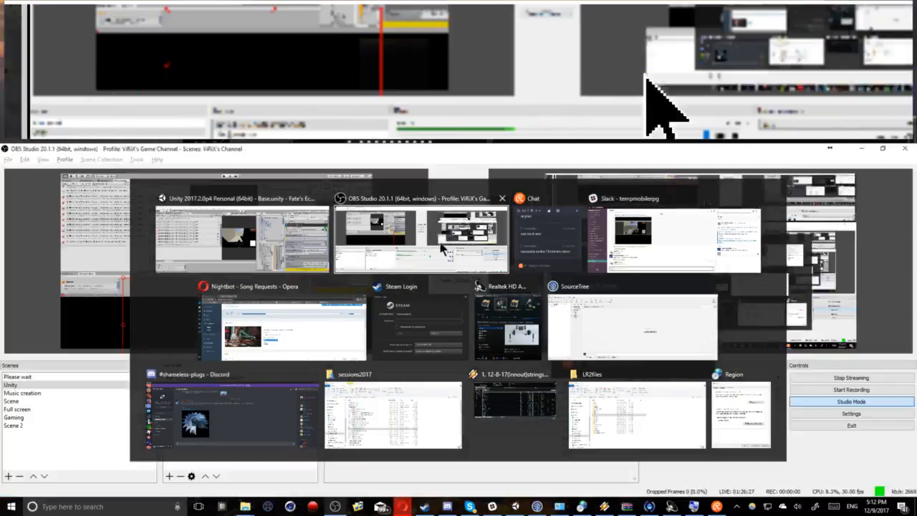
left_click(428, 260)
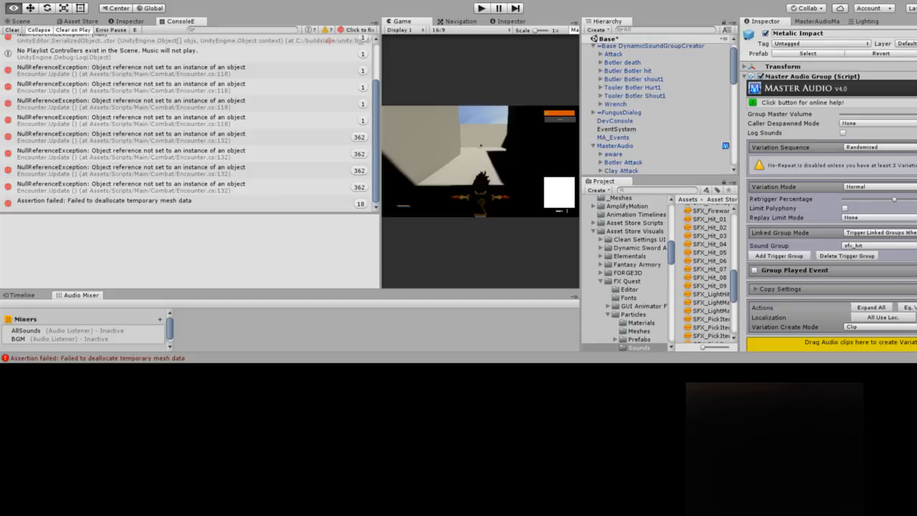
Collapse the =Base DynamicSoundGroupCreator and MasterAudio objects in the Base scene hierarchy
scroll(659, 107, "down", 10)
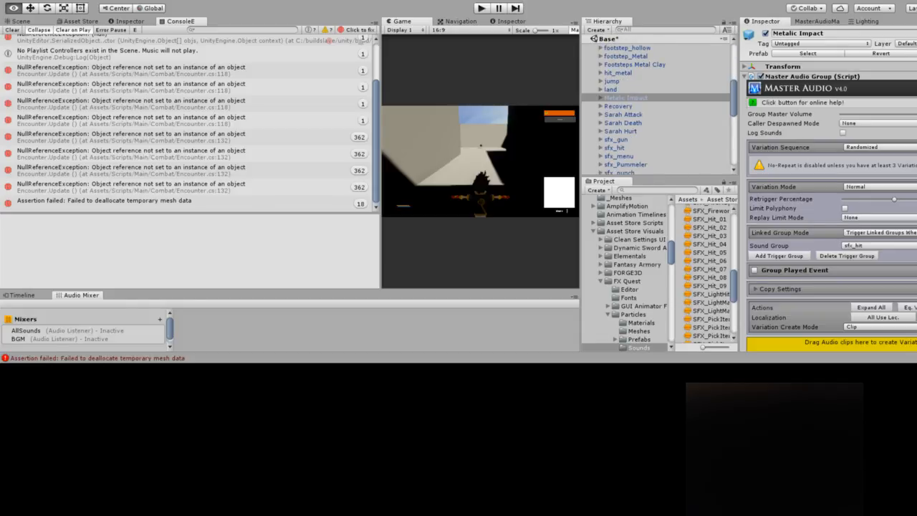
scroll(659, 107, "down", 1)
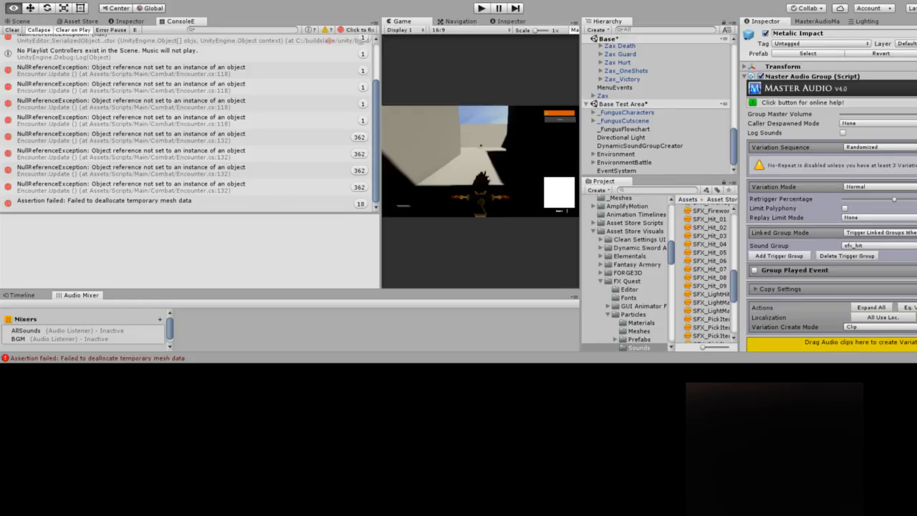
scroll(657, 107, "up", 9)
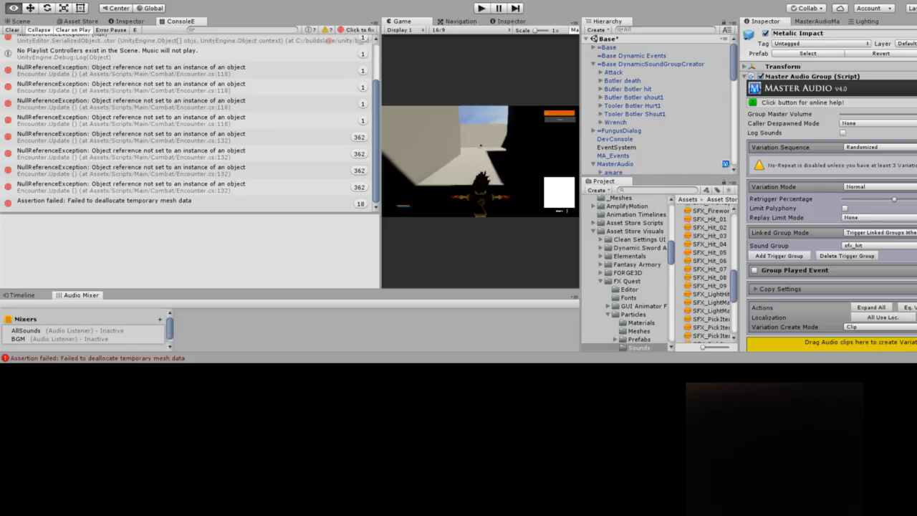
left_click(593, 63)
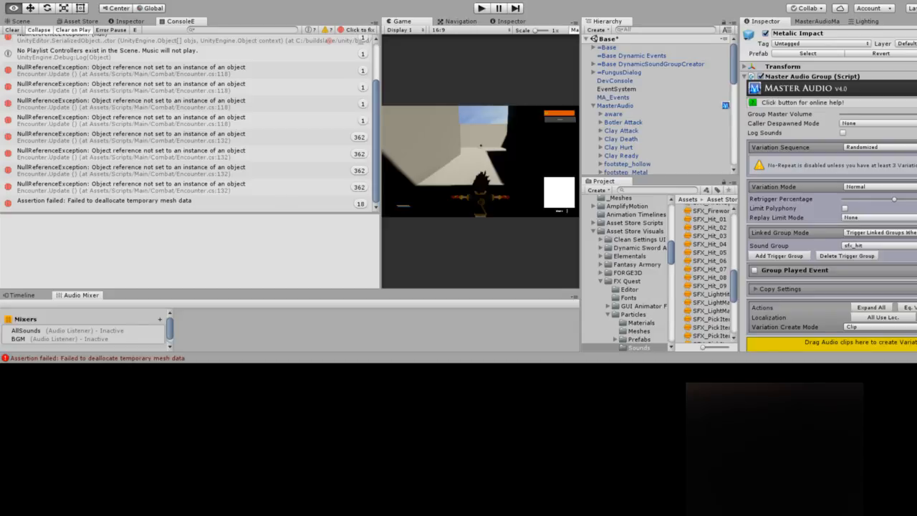
left_click(593, 106)
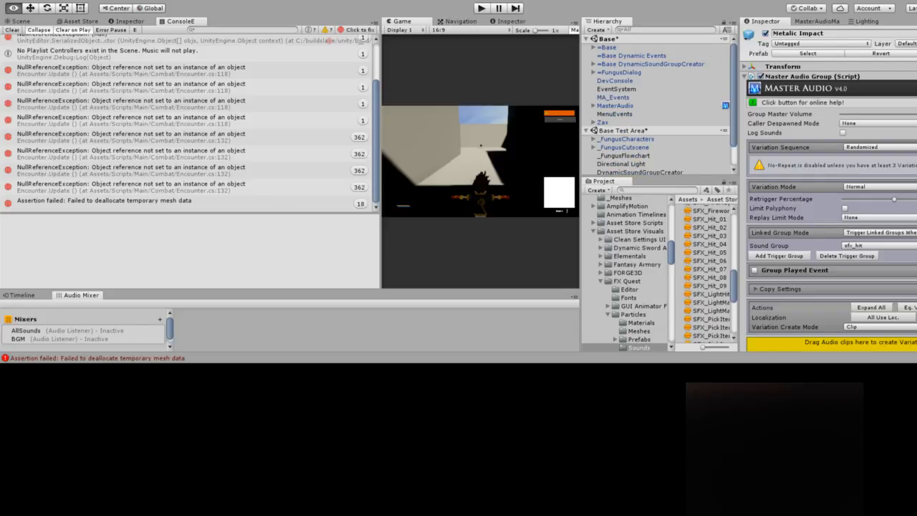
Select EnvironmentBattle in the Base Test Area scene and examine its Game Area settings and child objects
scroll(655, 107, "down", 2)
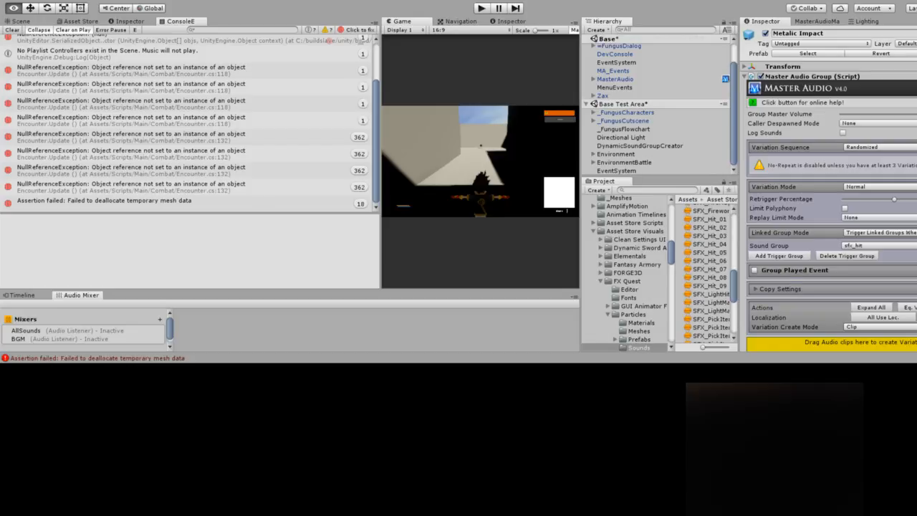
left_click(624, 162)
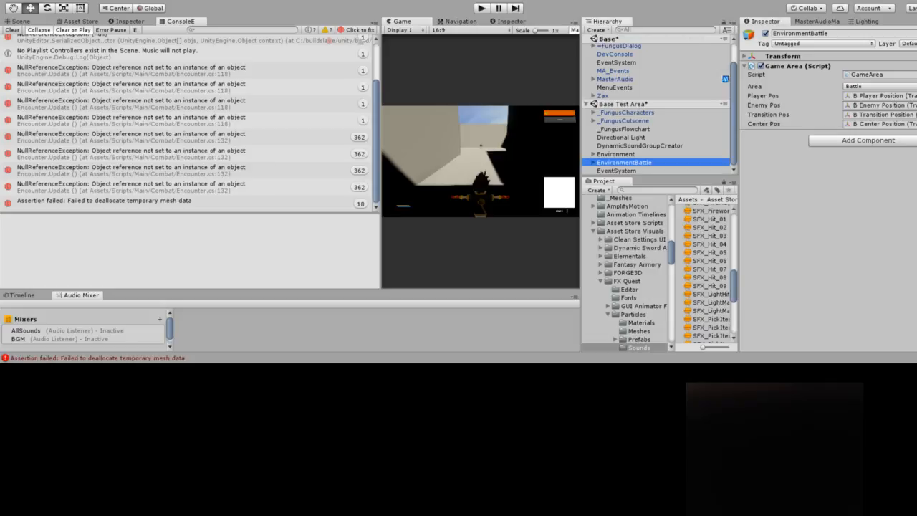
key("Right")
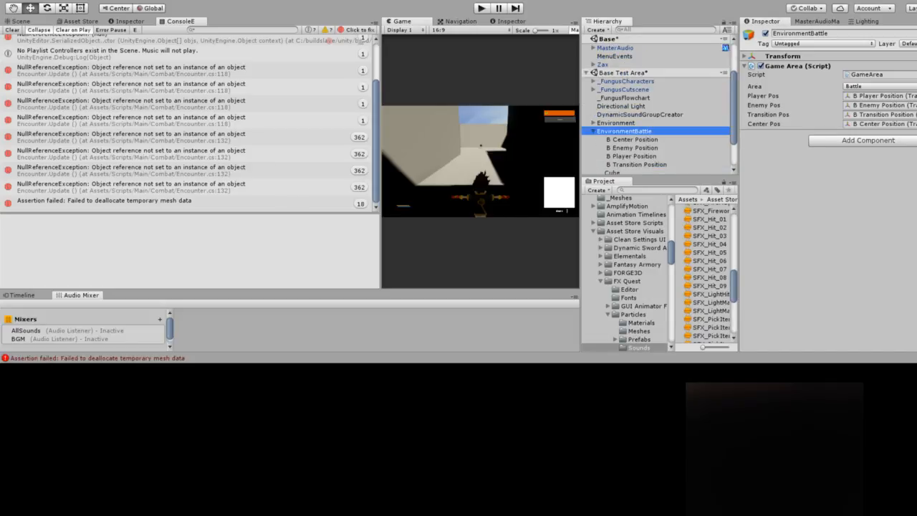
scroll(658, 104, "down", 1)
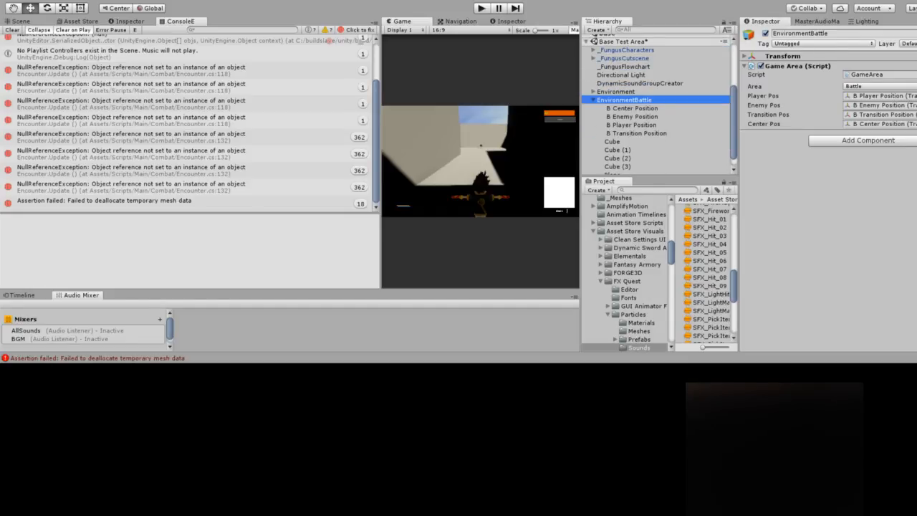
scroll(658, 104, "down", 1)
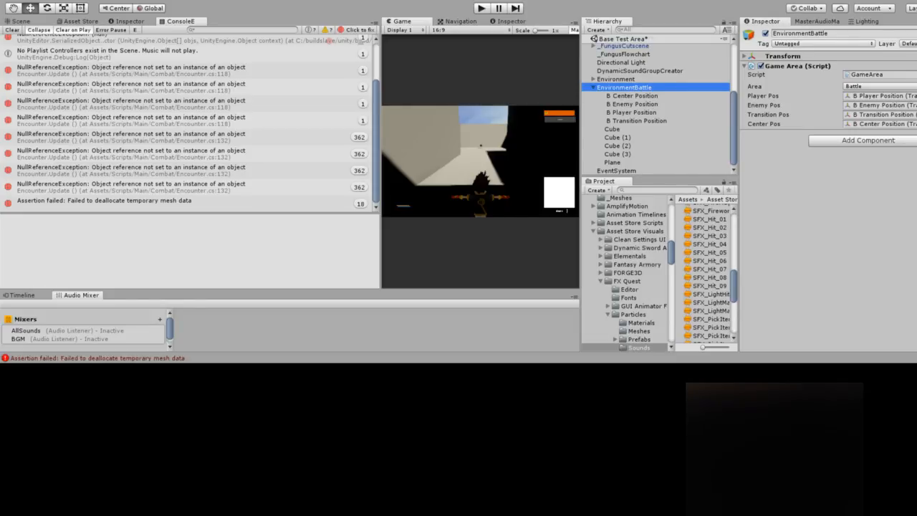
key("Left")
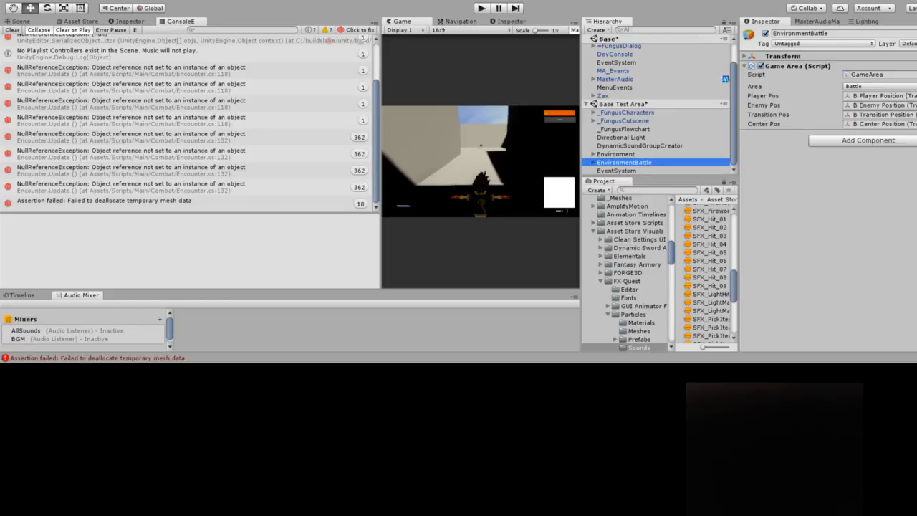
Expand the Environment object and inspect the Encounter settings of BotlerEnvironment (2) and BotlerEnvironment (3)
left_click(593, 154)
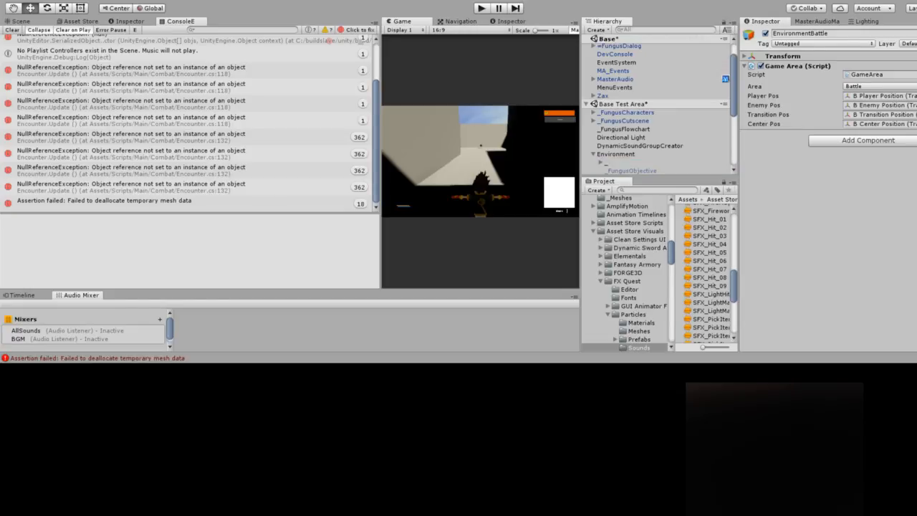
scroll(656, 107, "down", 2)
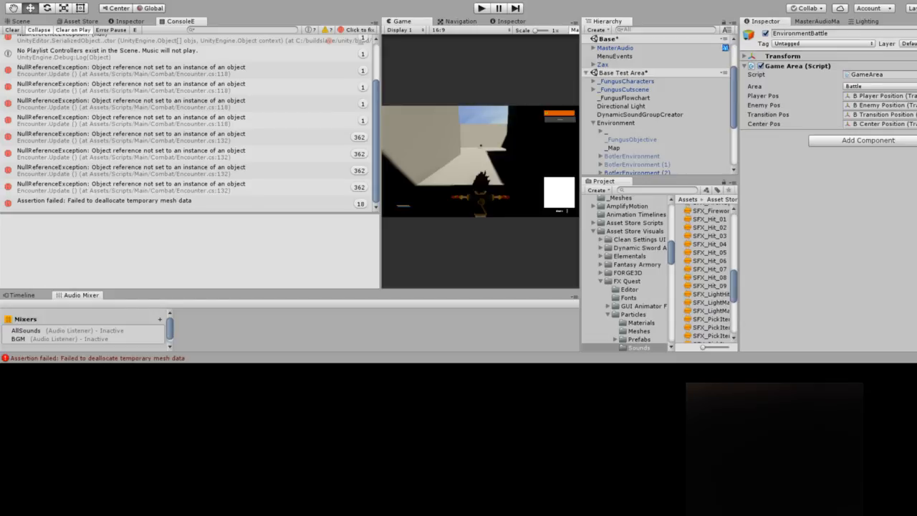
scroll(656, 104, "down", 2)
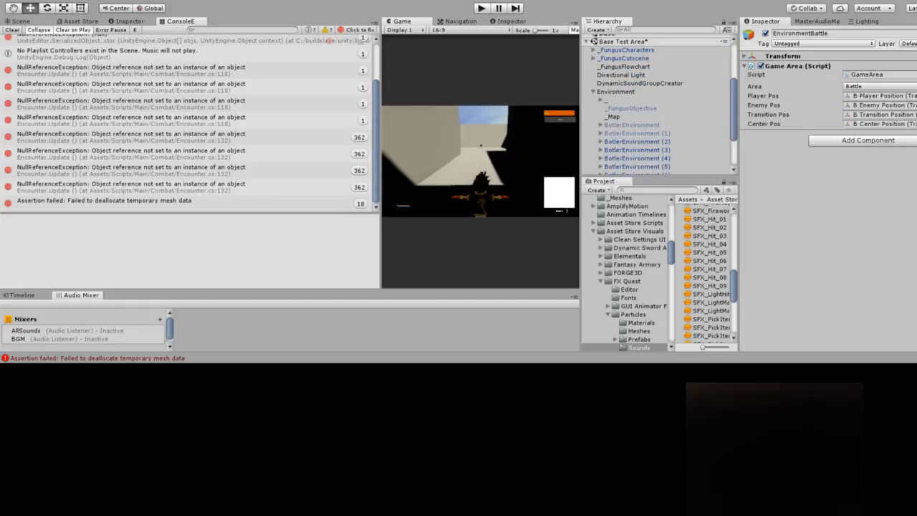
left_click(637, 141)
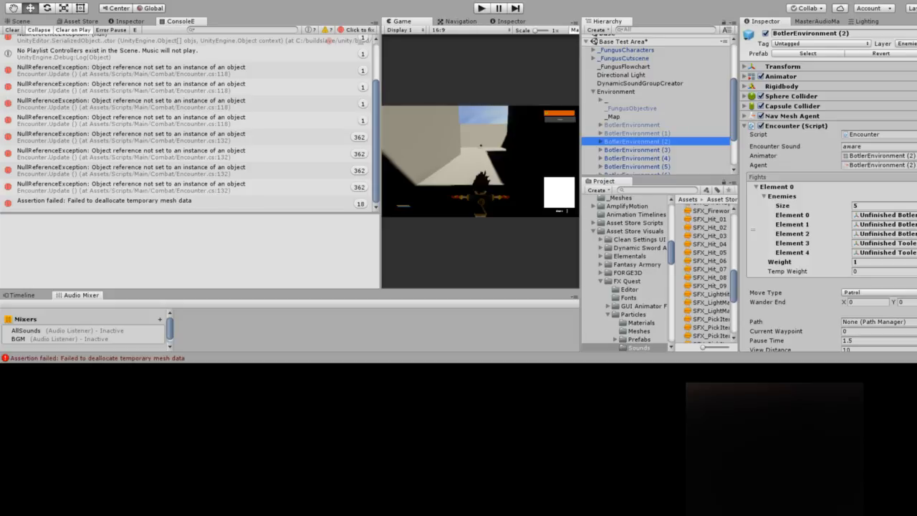
left_click(636, 150)
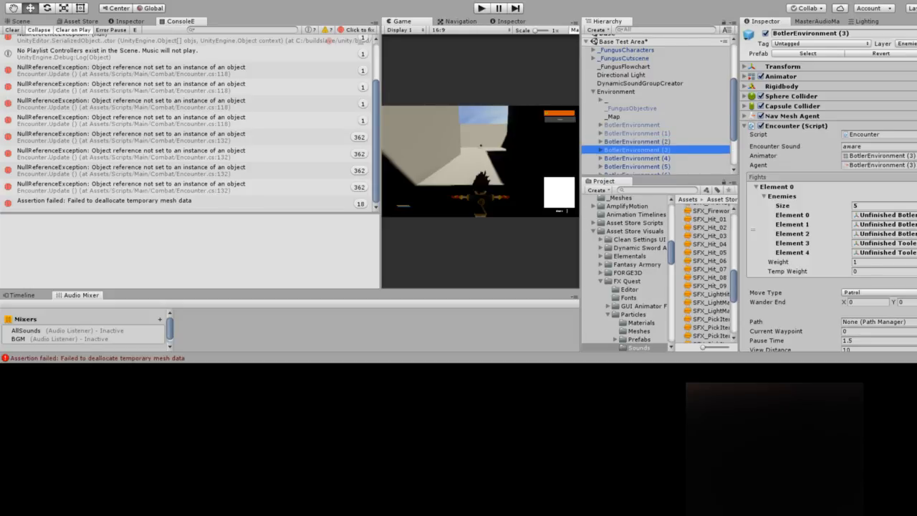
scroll(656, 108, "down", 2)
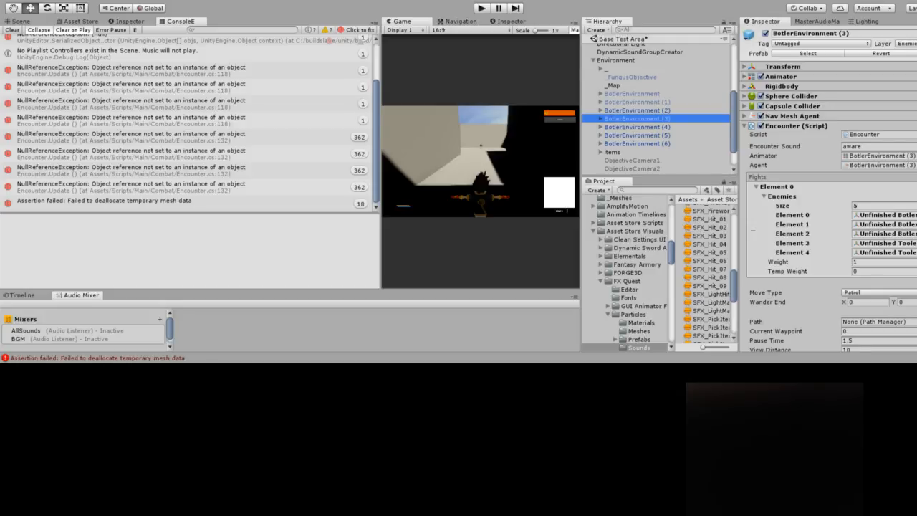
Set the Encounter Move Type to Wander for all BotlerEnvironment objects, from the unnumbered one through (6)
left_click(631, 93)
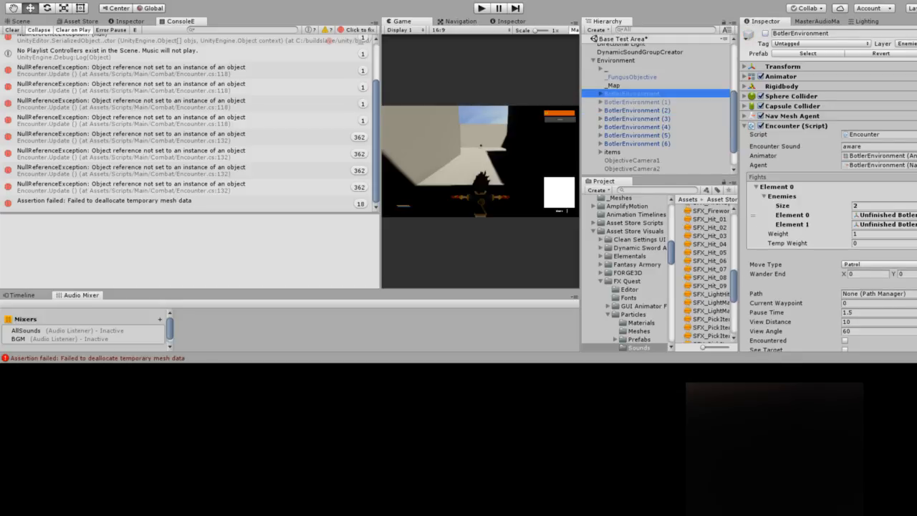
left_click(631, 144, "shift")
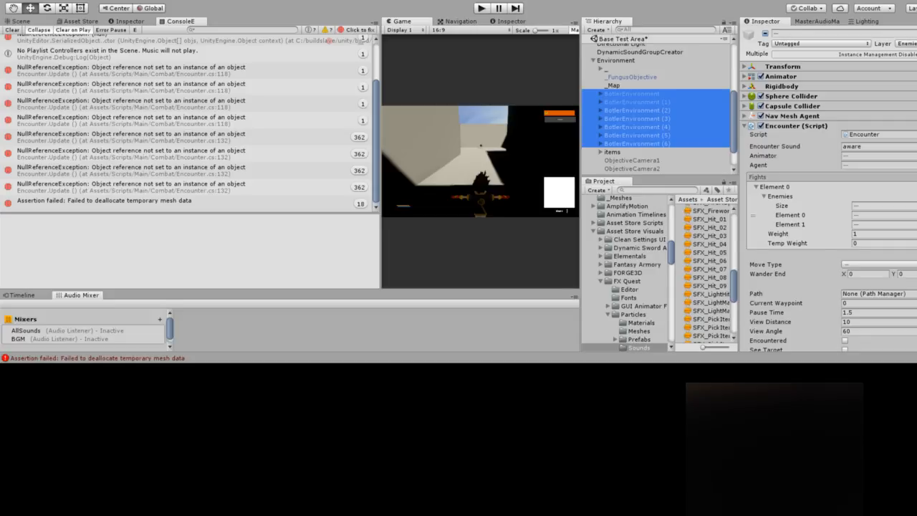
scroll(828, 188, "down", 2)
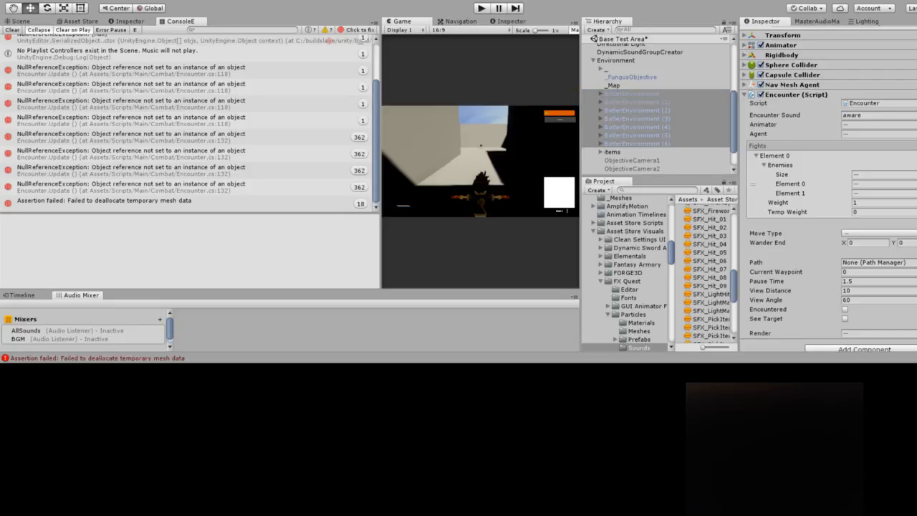
left_click(878, 232)
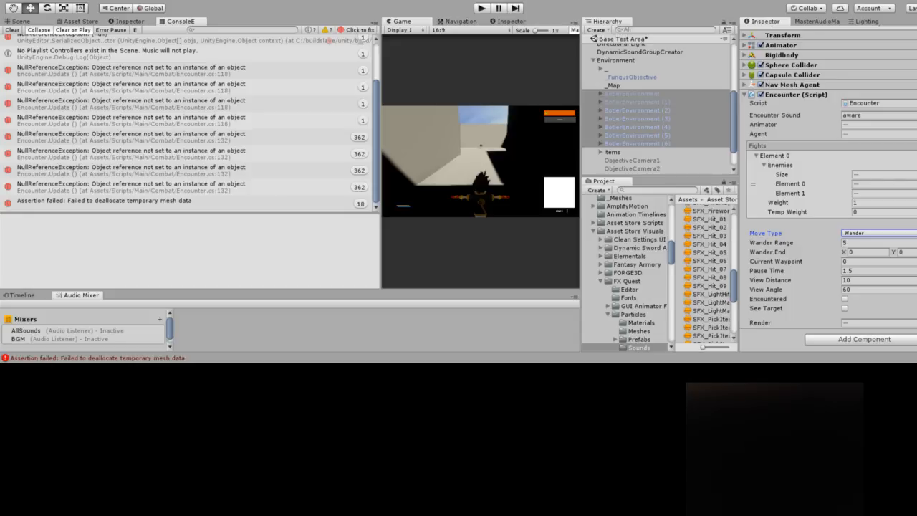
Check the Encounter settings of BotlerEnvironment (3) and run the game in play mode
left_click(637, 118)
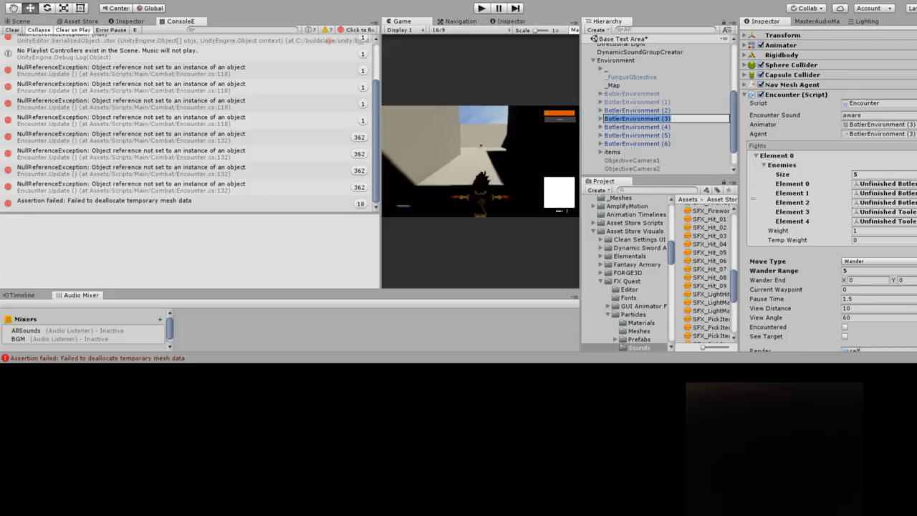
key("Return")
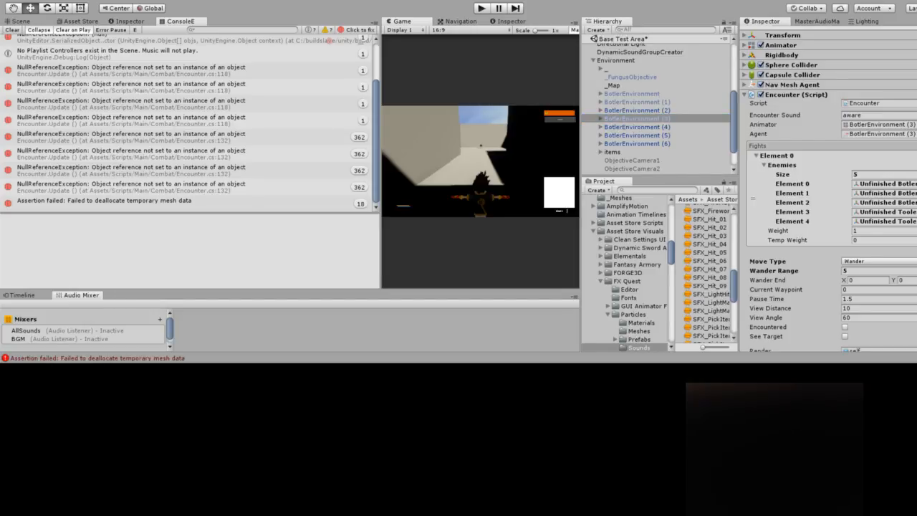
key("ctrl+p")
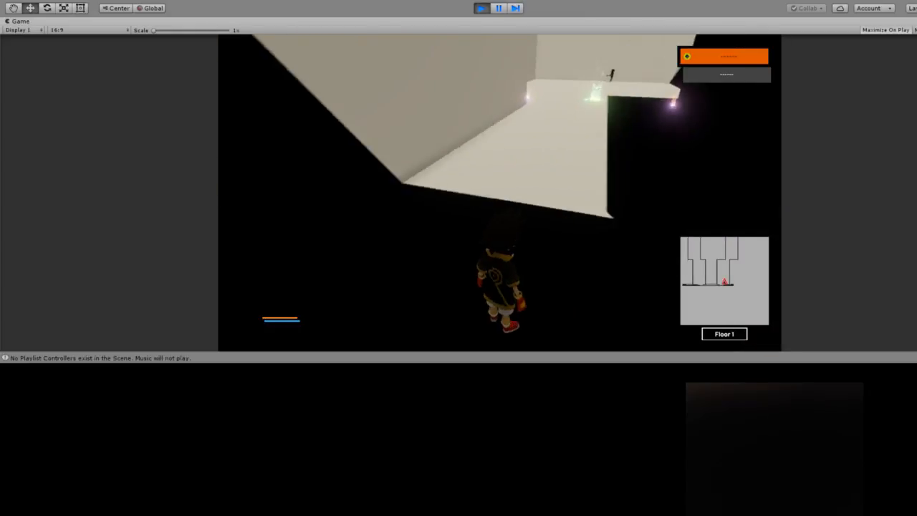
Play-test the area by walking to the cutscene trigger, advancing the System dialogue and moving toward the enemies, and exit play mode
key("w")
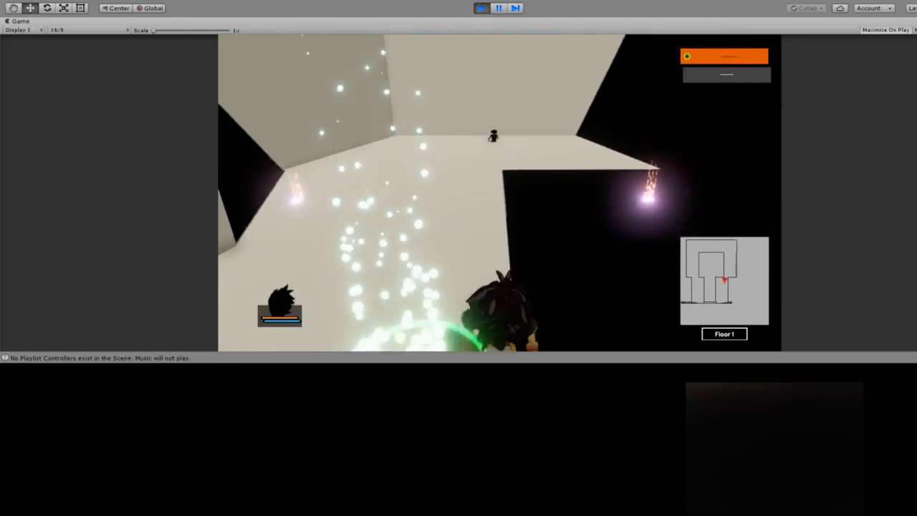
key("Return")
key("Return")
key("Return")
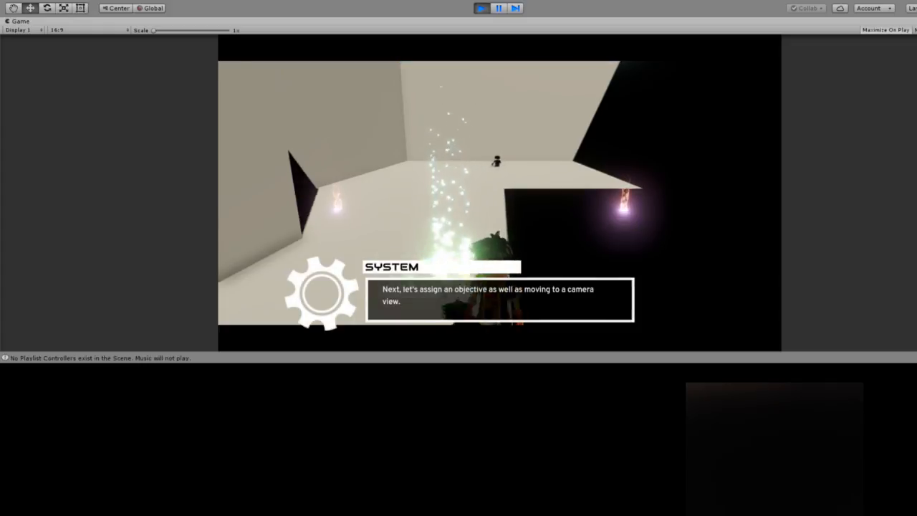
key("Return")
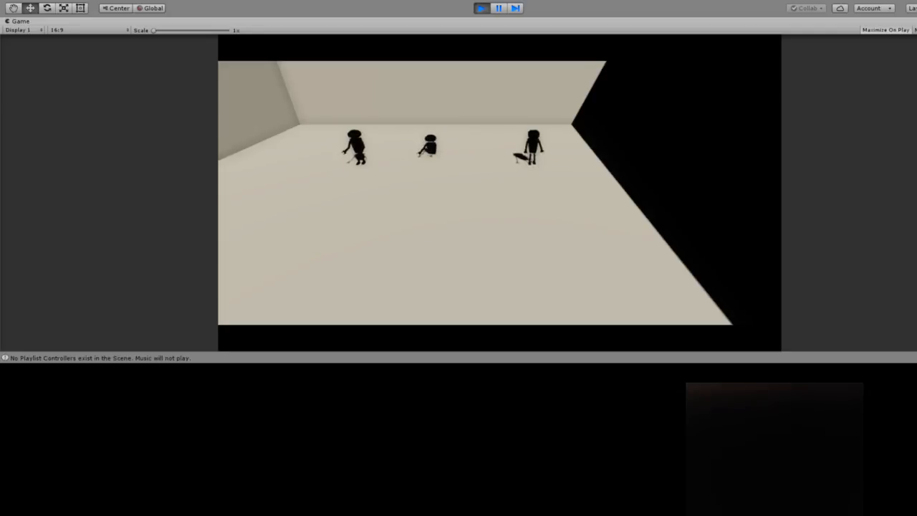
key("Return")
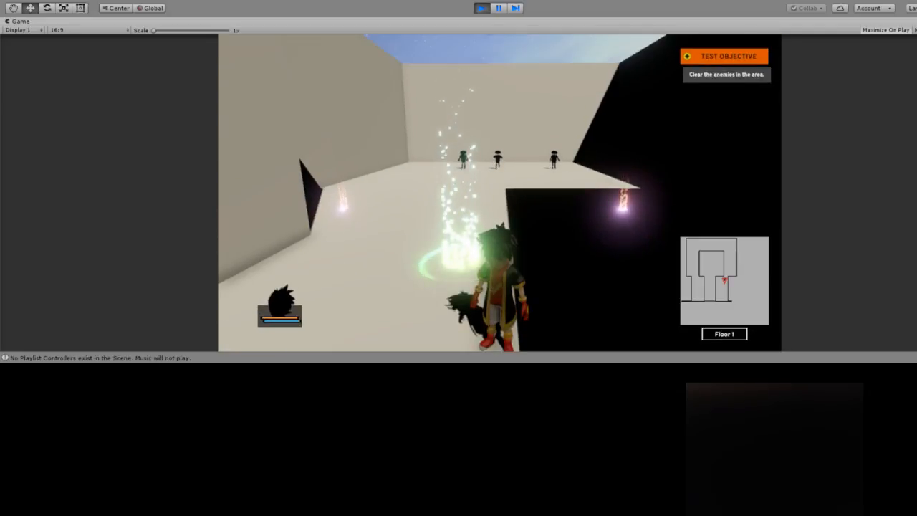
key("d")
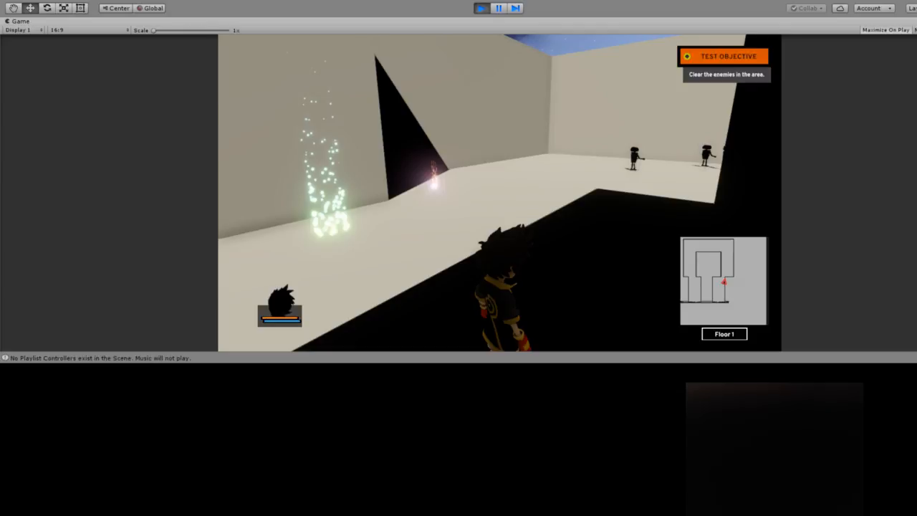
key("ctrl+p")
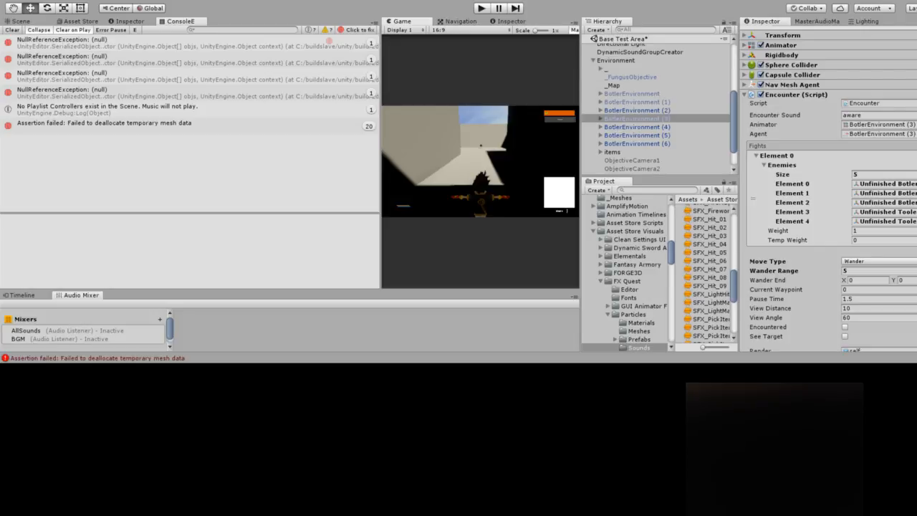
Expand BotlerEnvironment (3) and (4), locate the Unfinished Tooler prefab from Element 3 and inspect its Character Data
left_click(600, 118)
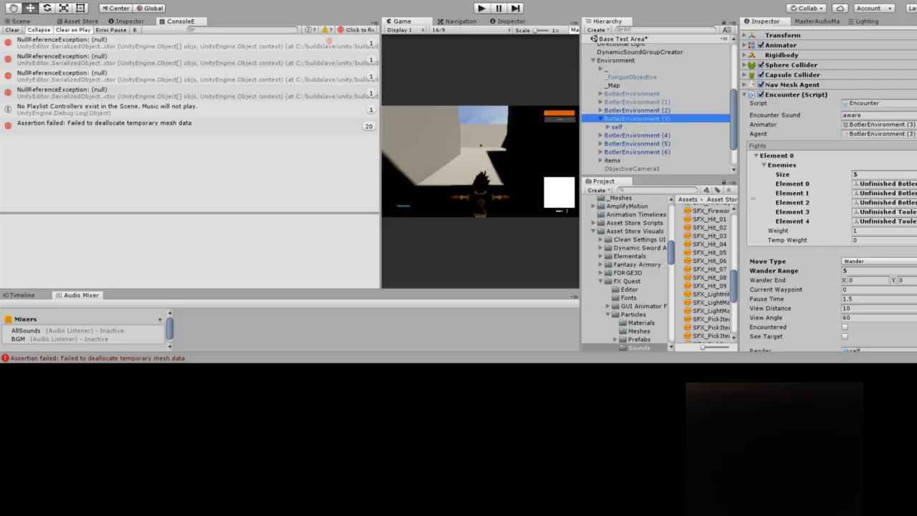
left_click(600, 134)
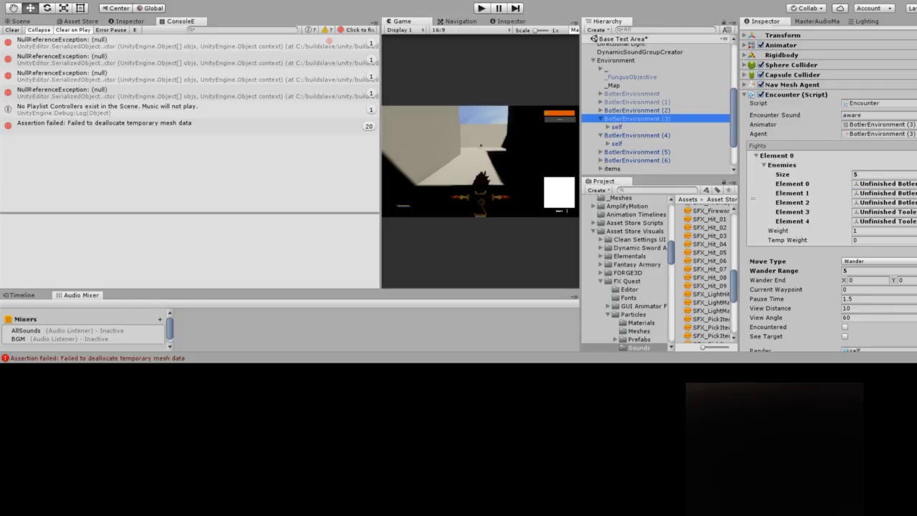
left_click(884, 212)
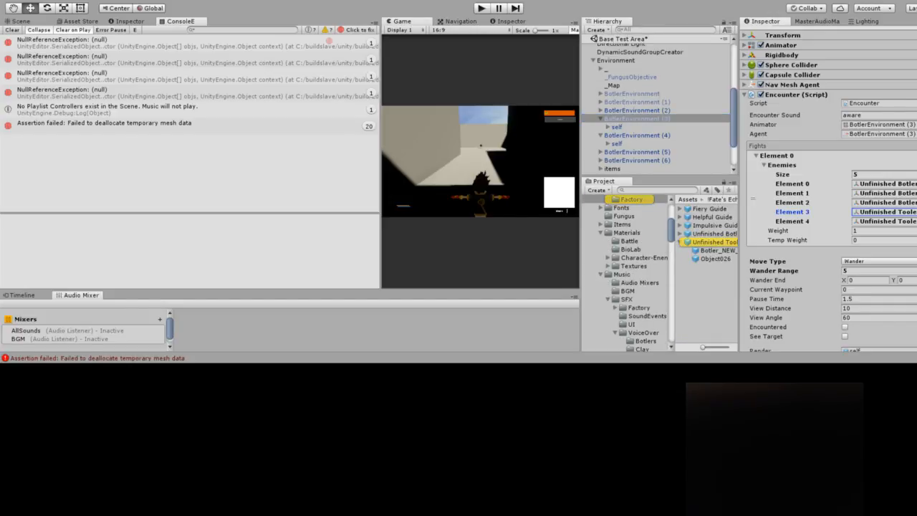
left_click(714, 241)
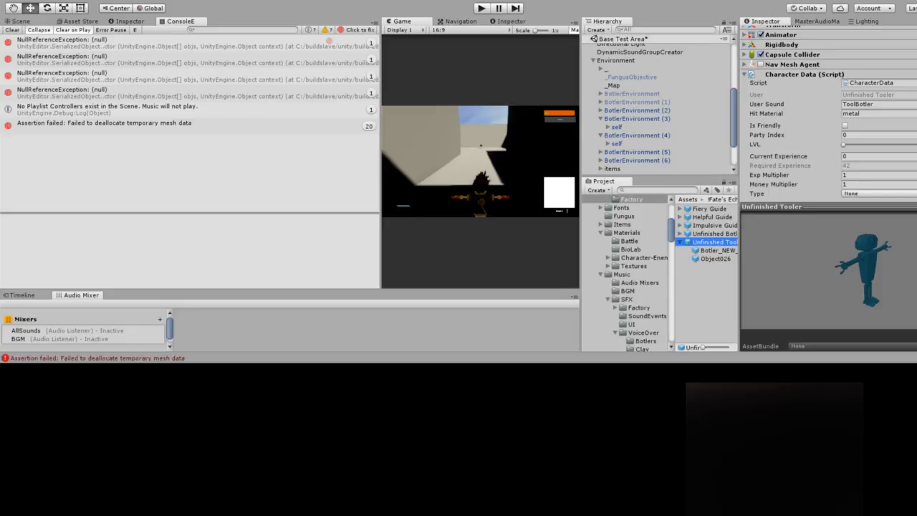
Deactivate the BotlerEnvironment (3), (4), (5) and (6) objects together
left_click(637, 152)
left_click(637, 160, "shift")
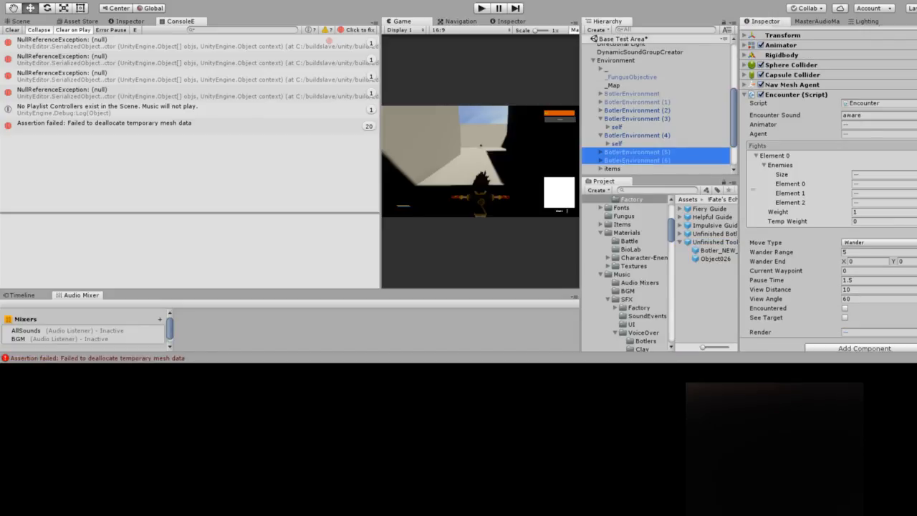
left_click(636, 134, "ctrl")
left_click(636, 118, "ctrl")
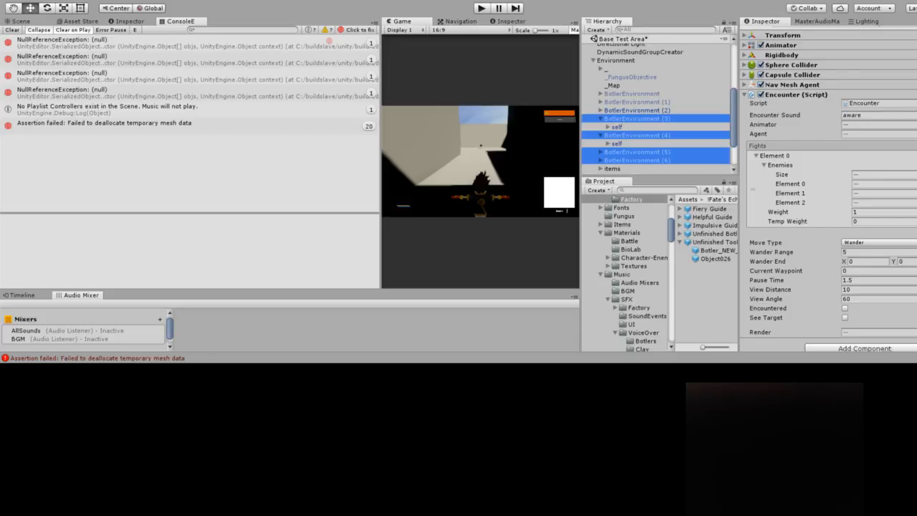
scroll(827, 186, "up", 2)
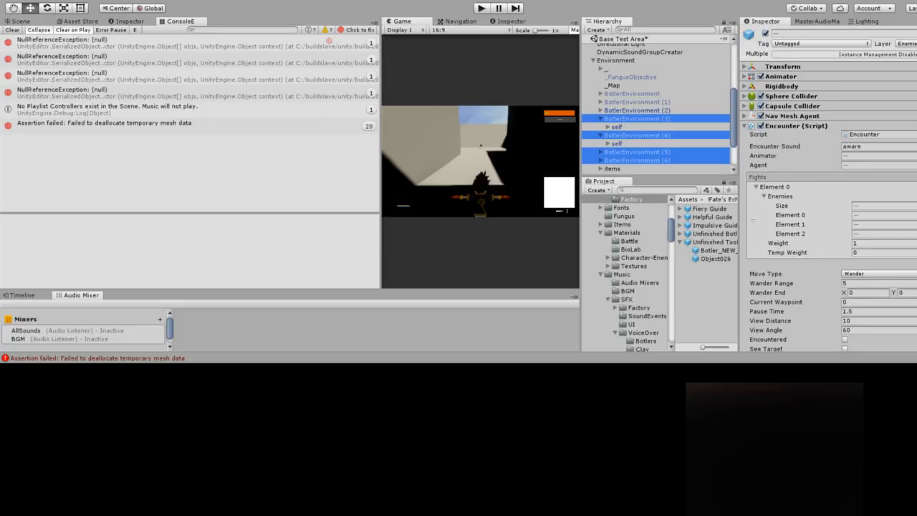
left_click(764, 33)
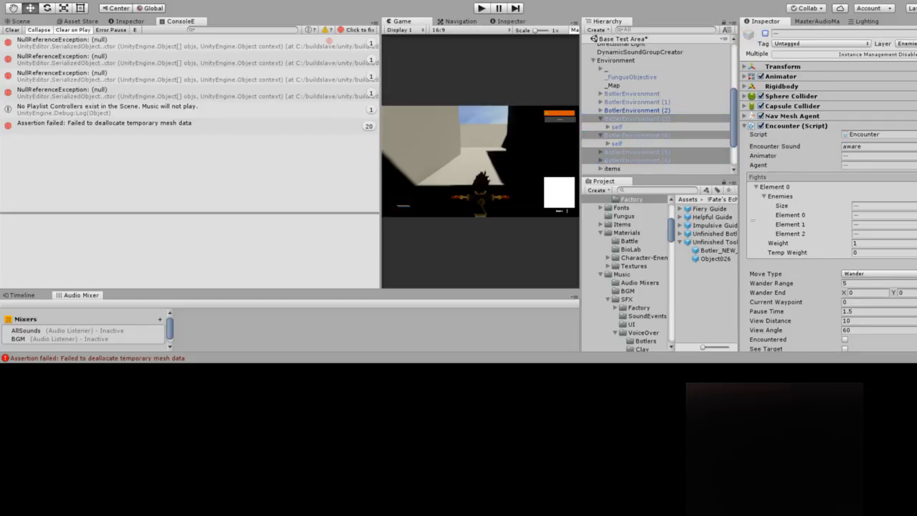
Set the Enemies size of BotlerEnvironment (2) to 2 and assign the Unfinished Tooler prefab to Element 1
left_click(637, 111)
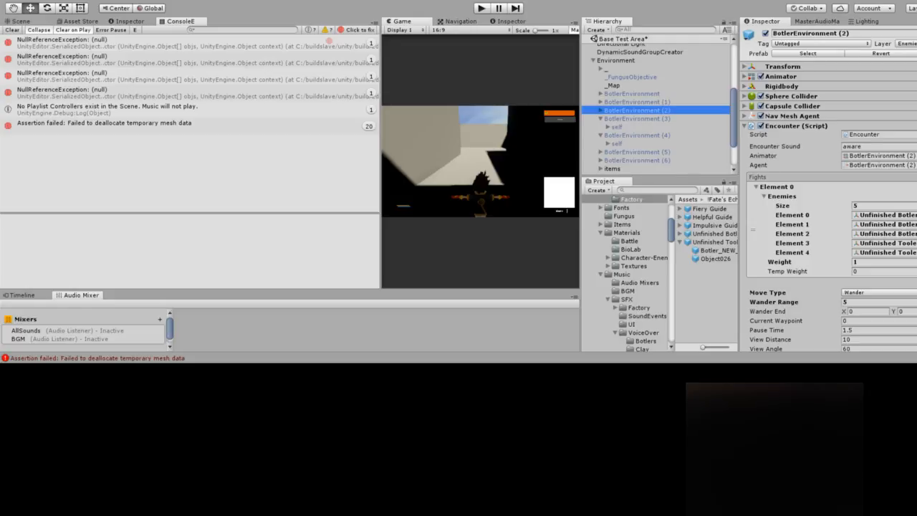
left_click(881, 205)
type("2")
key("Return")
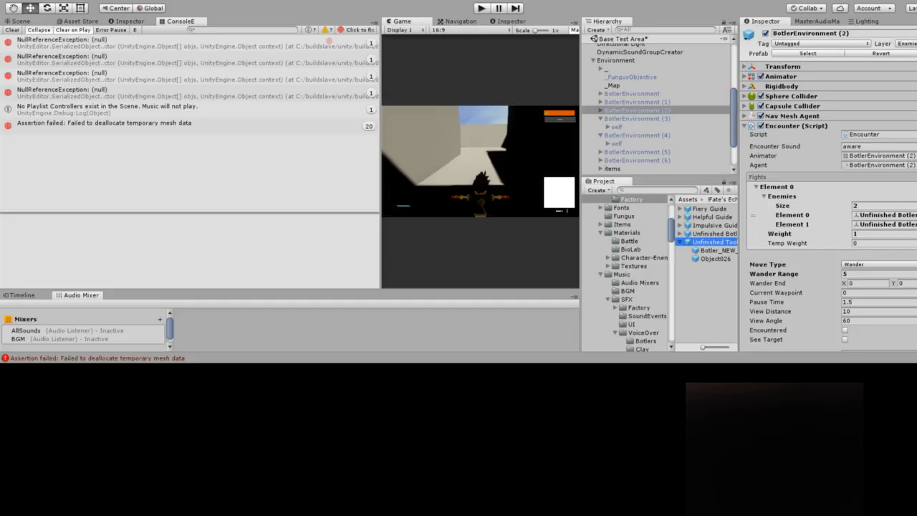
left_click_drag(712, 241, 884, 225)
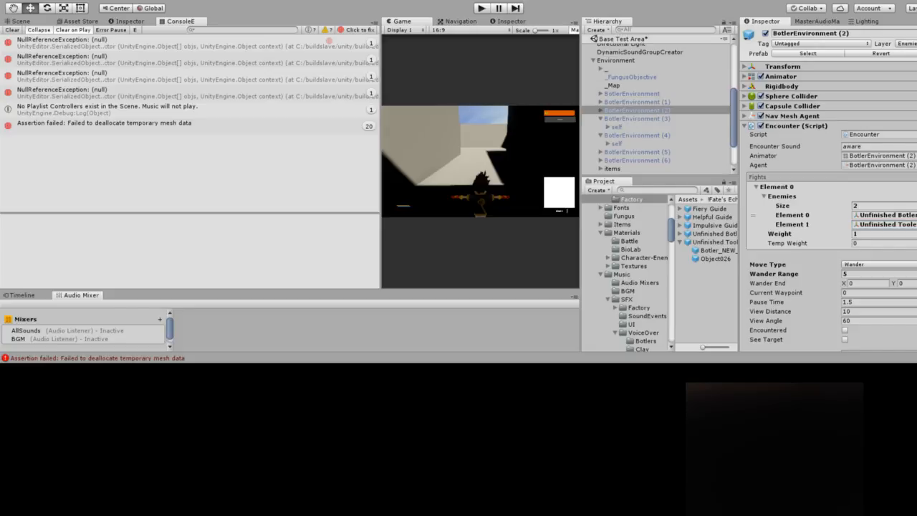
Find the _FungusCutscene object in the Base Test Area scene and deactivate it
scroll(658, 100, "up", 4)
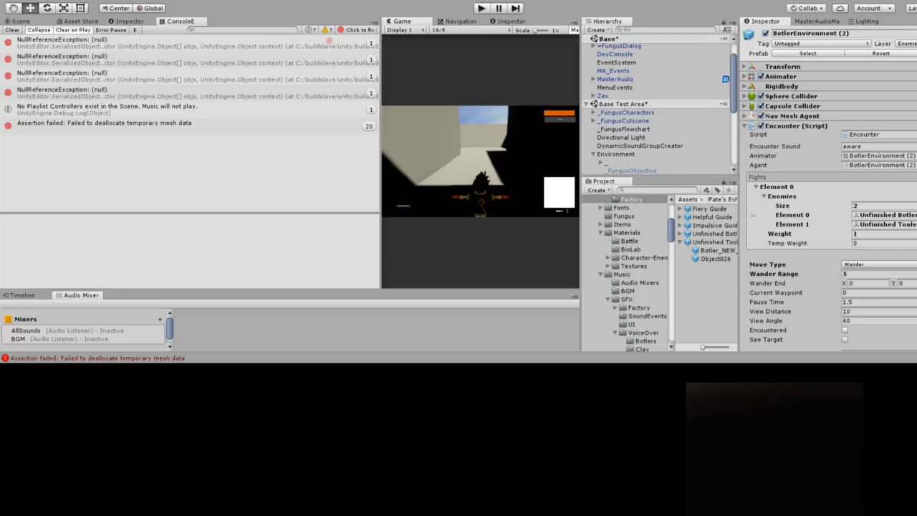
scroll(658, 104, "up", 1)
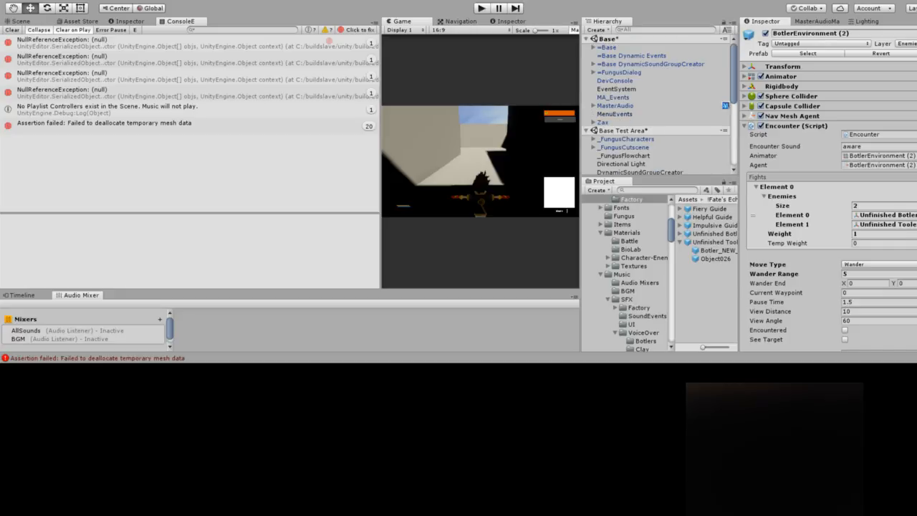
left_click(619, 72)
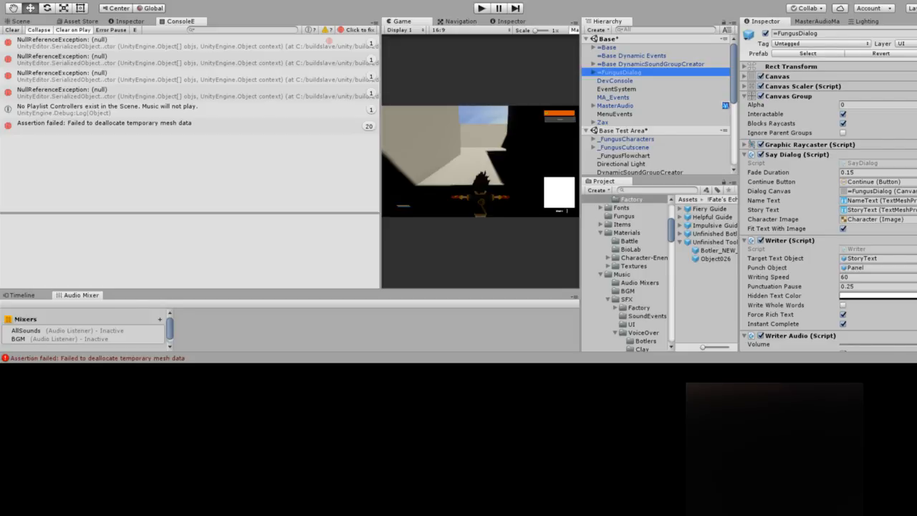
scroll(655, 107, "down", 2)
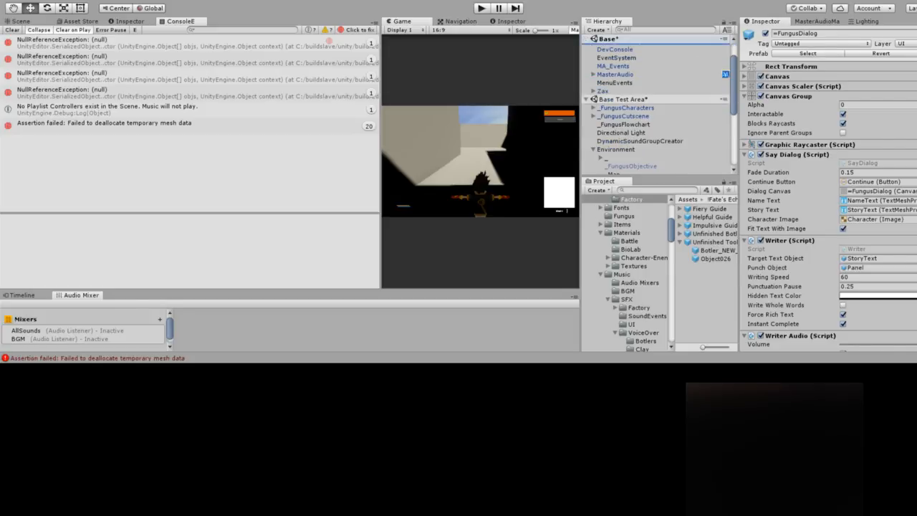
scroll(656, 107, "down", 2)
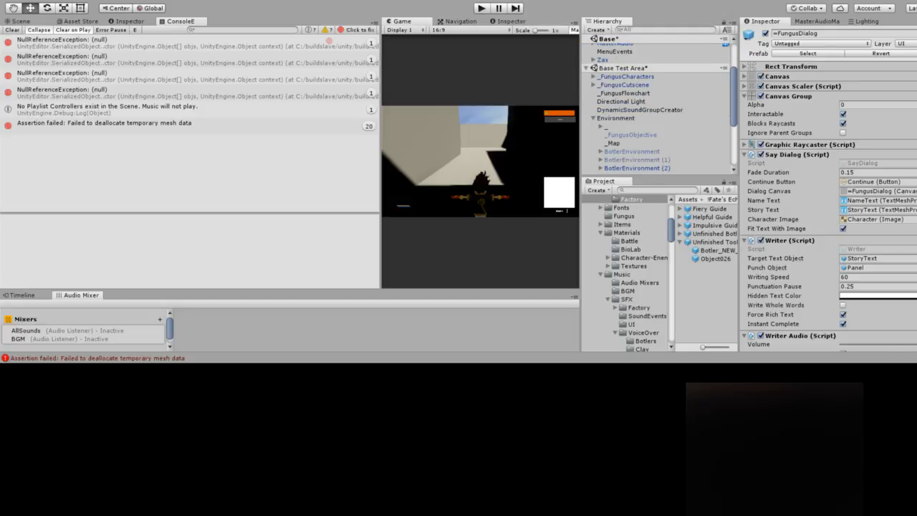
scroll(656, 107, "up", 3)
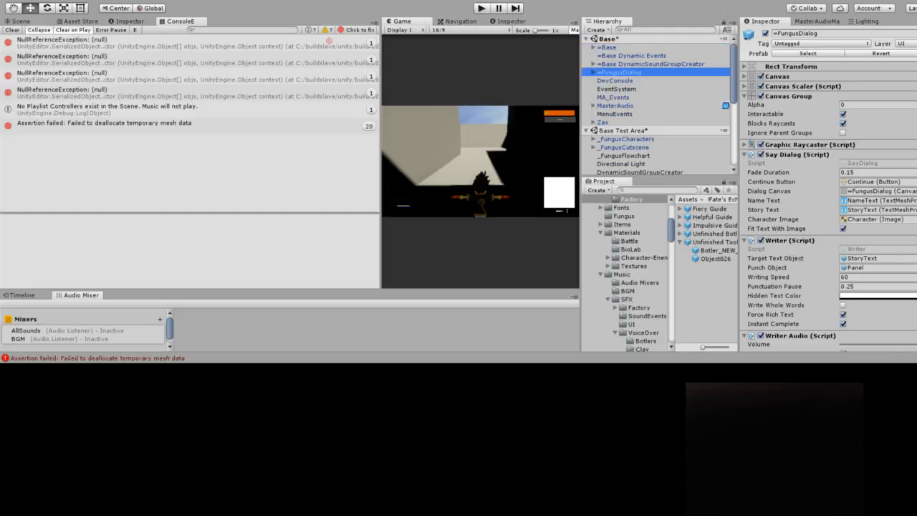
scroll(658, 108, "down", 3)
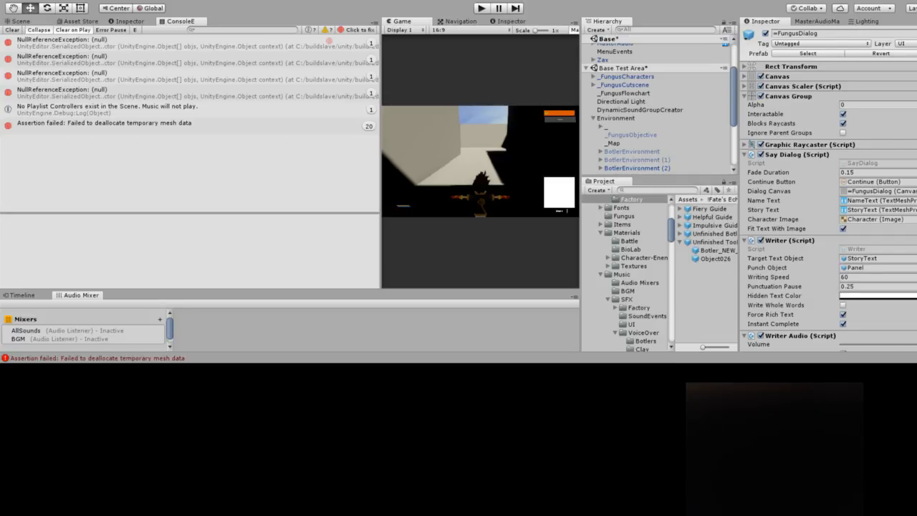
left_click(623, 84)
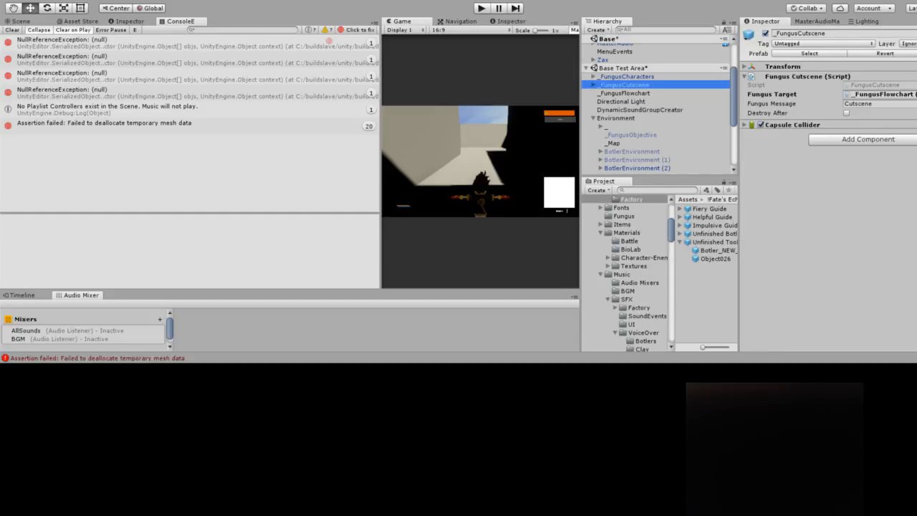
left_click(765, 33)
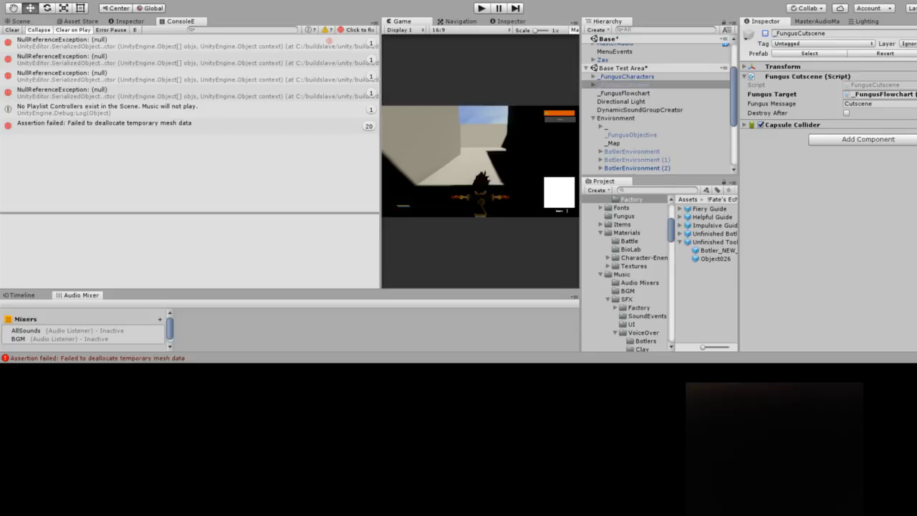
Run the game, walk the character around the test area to look for the remaining enemy, and exit play mode
key("ctrl+p")
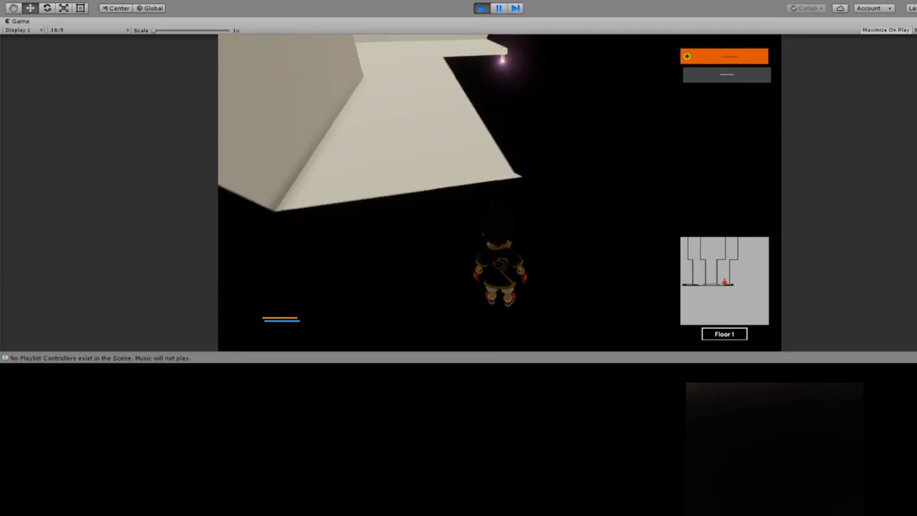
key("w")
key("d")
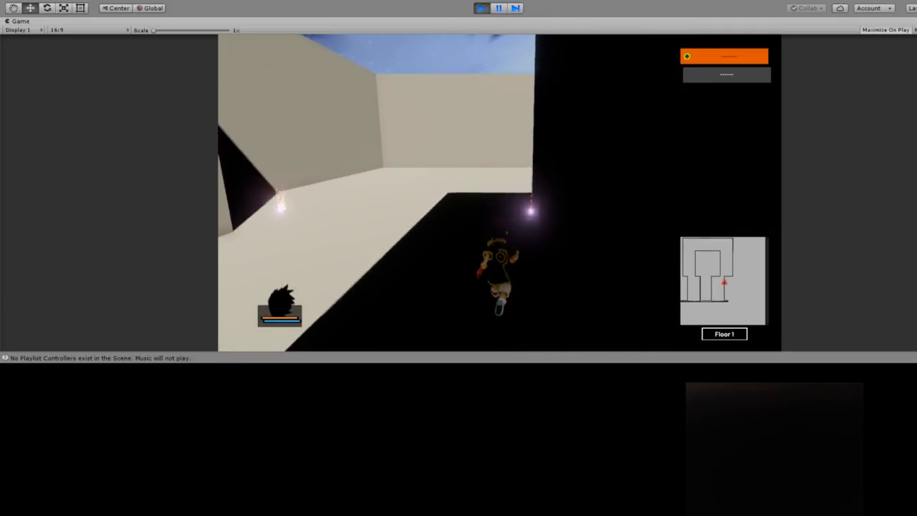
key("d")
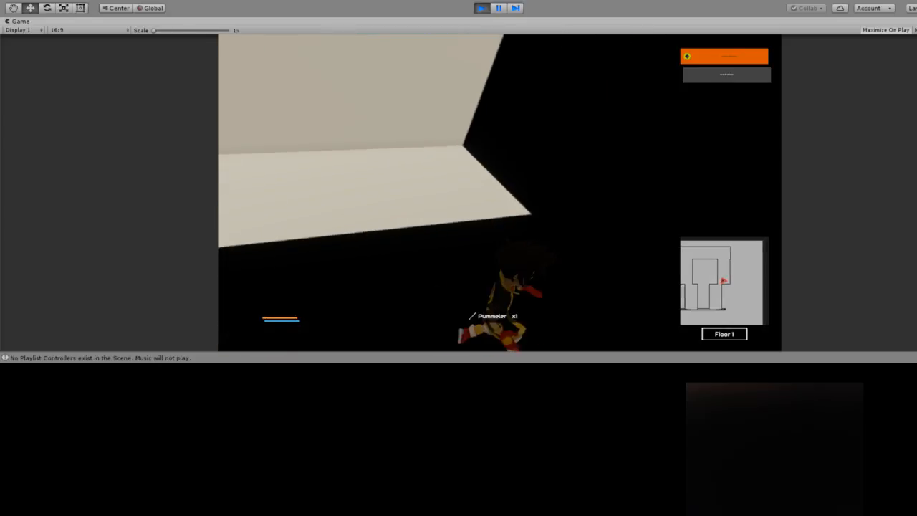
key("w")
key("w")
key("s")
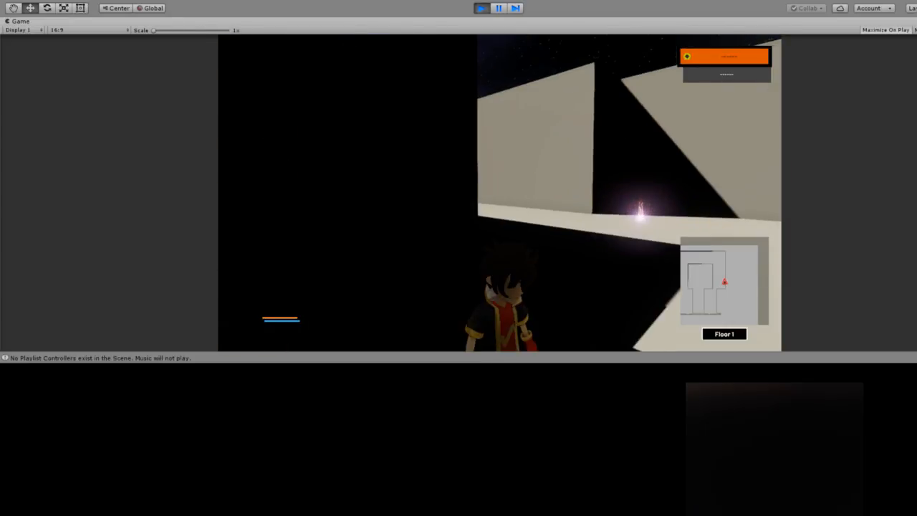
key("w")
key("w")
key("e")
key("d")
key("d")
key("w")
key("w")
key("s")
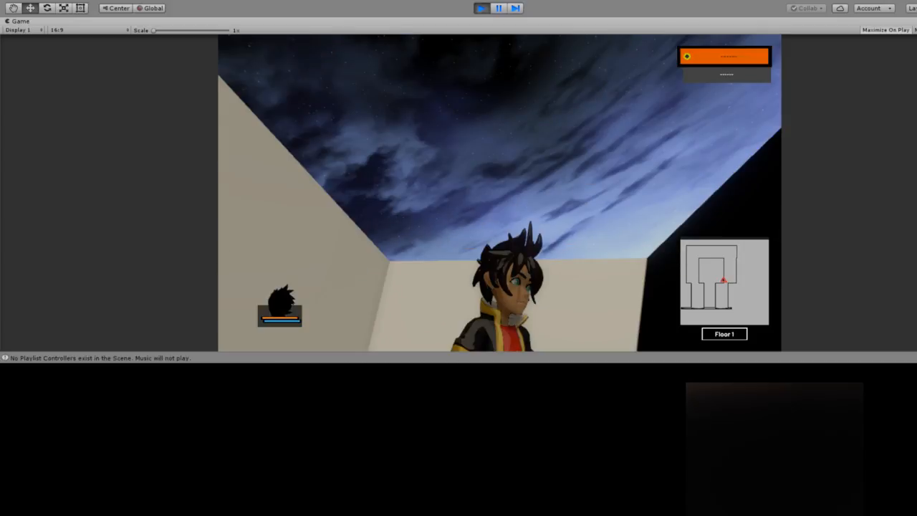
key("ctrl+p")
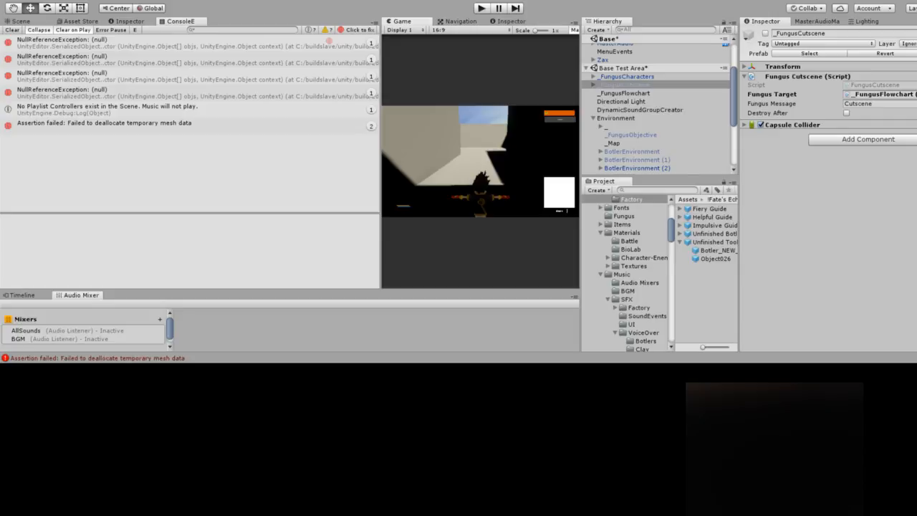
Select BotlerEnvironment (2) and show it in the Scene view to check its placement
left_click(623, 93)
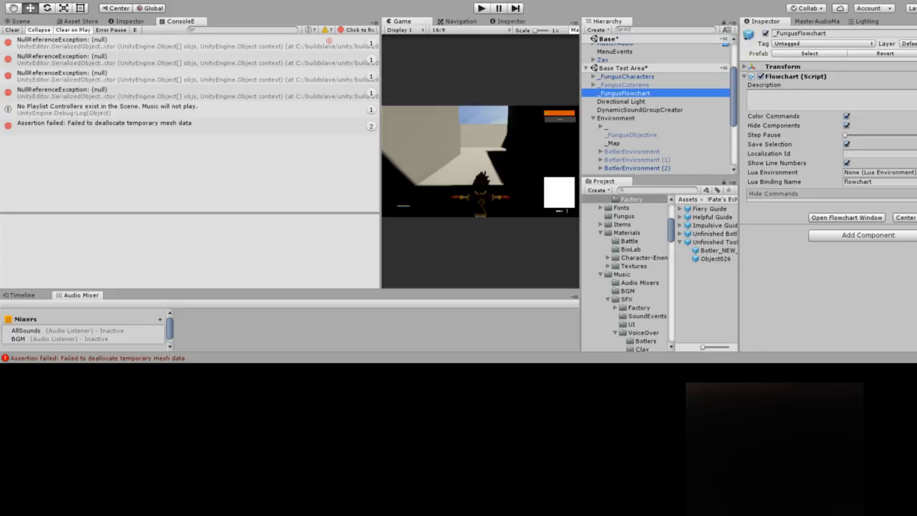
left_click(636, 168)
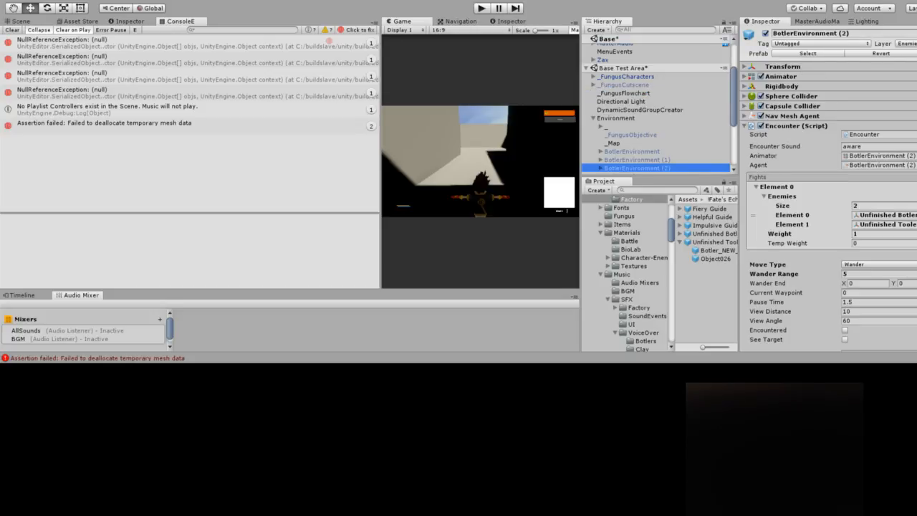
key("ctrl+1")
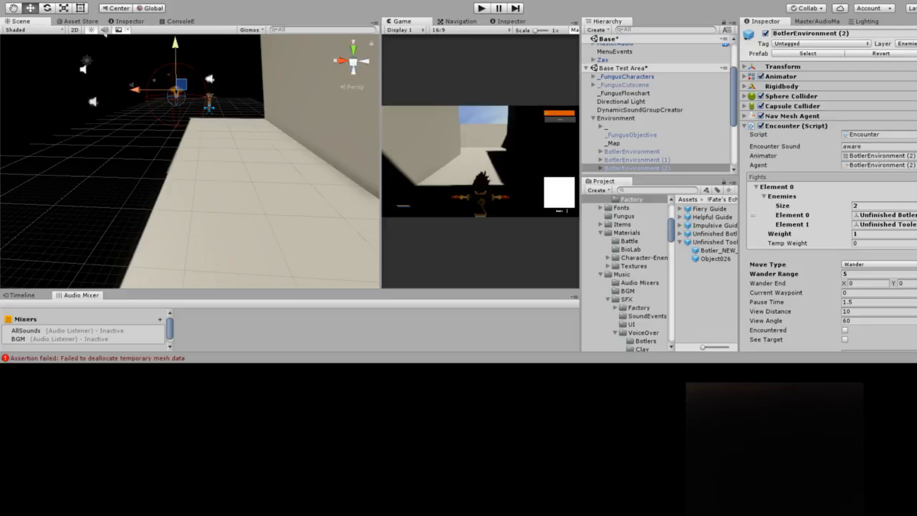
Move BotlerEnvironment (2) along the walkway in the Scene view so it stands close to the player's starting area, and check its new placement
right_click_drag(190, 161, 194, 194)
key("f")
key("s")
key("s")
key("w")
key("s")
key("w")
key("s")
key("a")
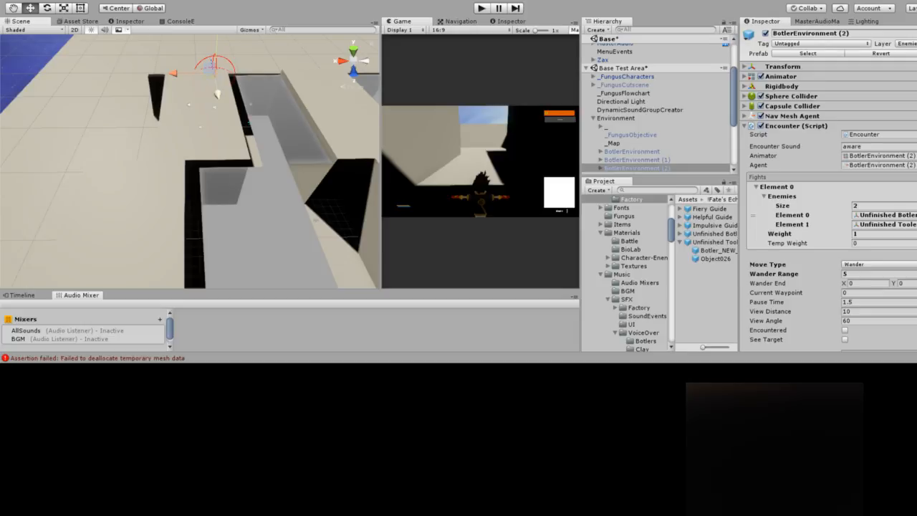
left_click_drag(217, 94, 252, 284)
left_click_drag(201, 241, 254, 239)
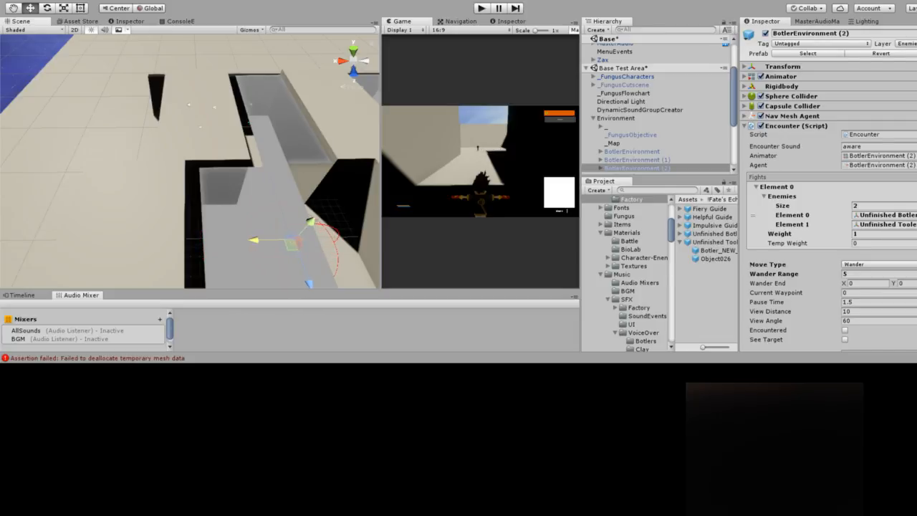
key("f")
right_click_drag(254, 239, 249, 172)
key("q")
key("e")
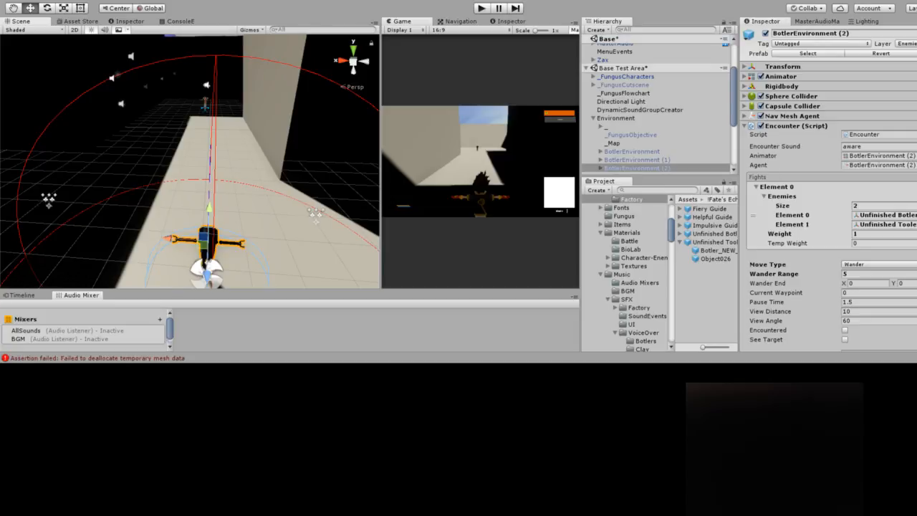
Run the game and lead the character along the corridor into the relocated enemy to start the encounter
scroll(659, 107, "up", 3)
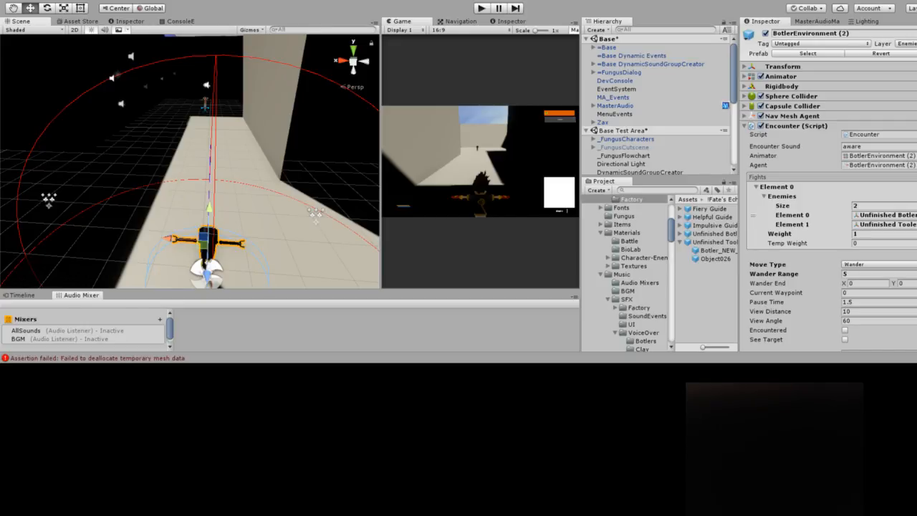
left_click(905, 44)
key("ctrl+p")
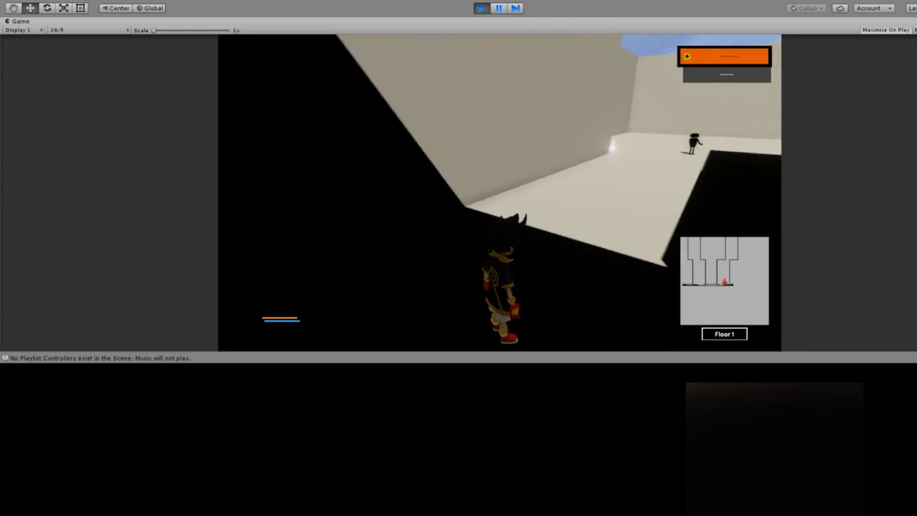
key("w")
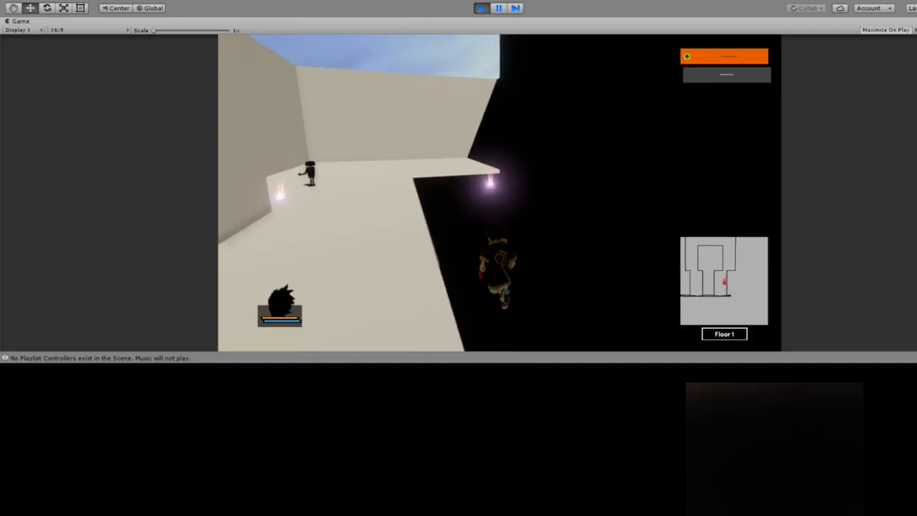
key("w")
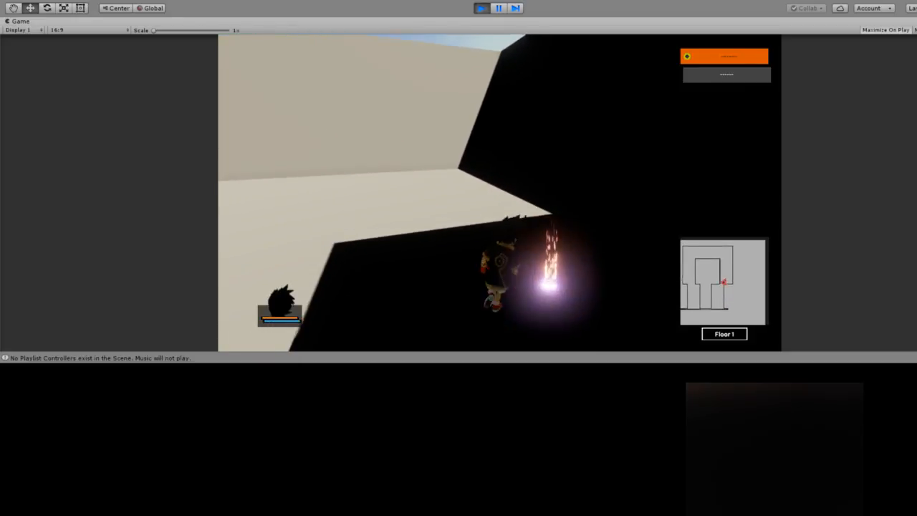
key("w")
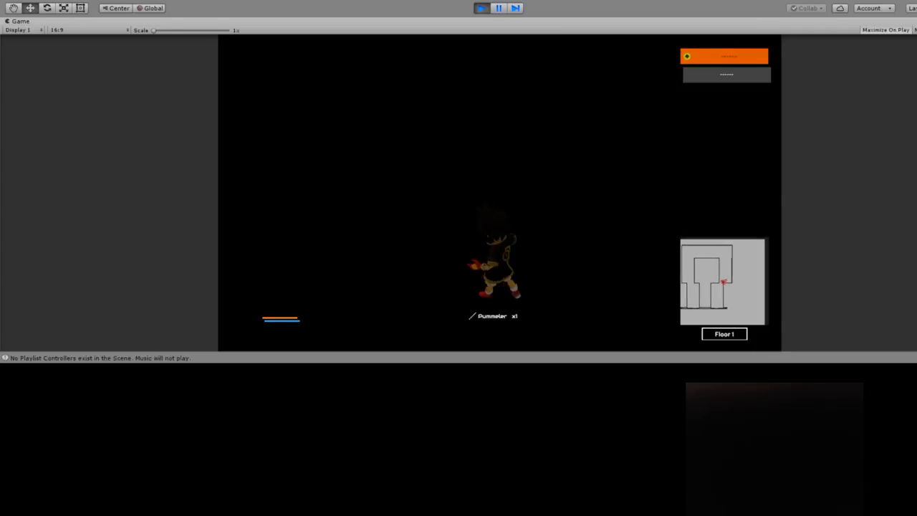
key("w")
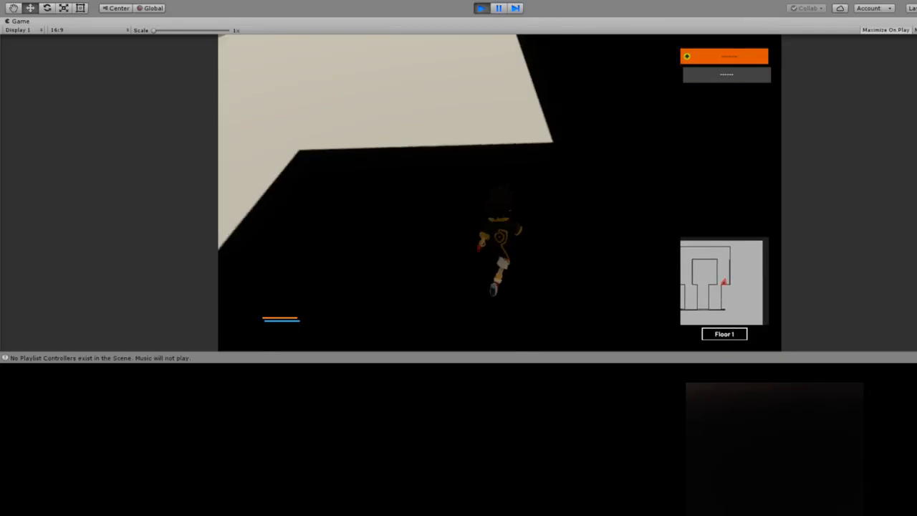
key("w")
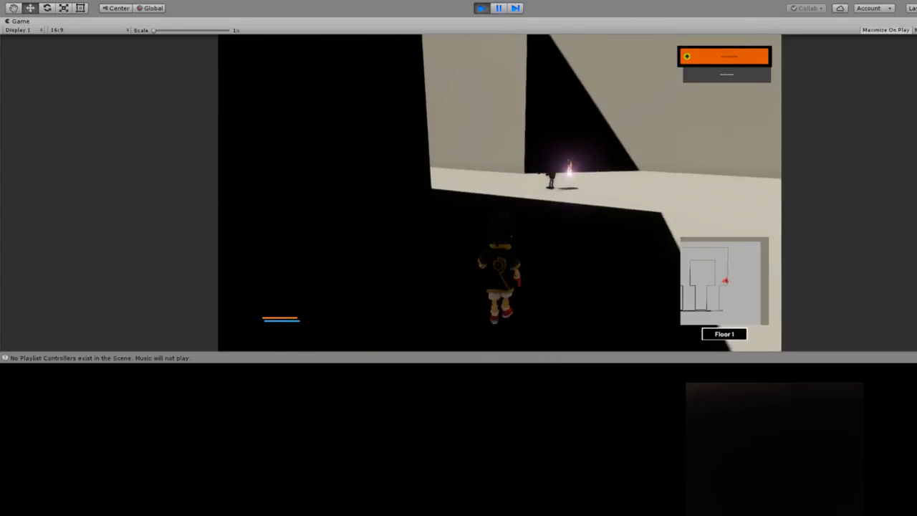
key("w")
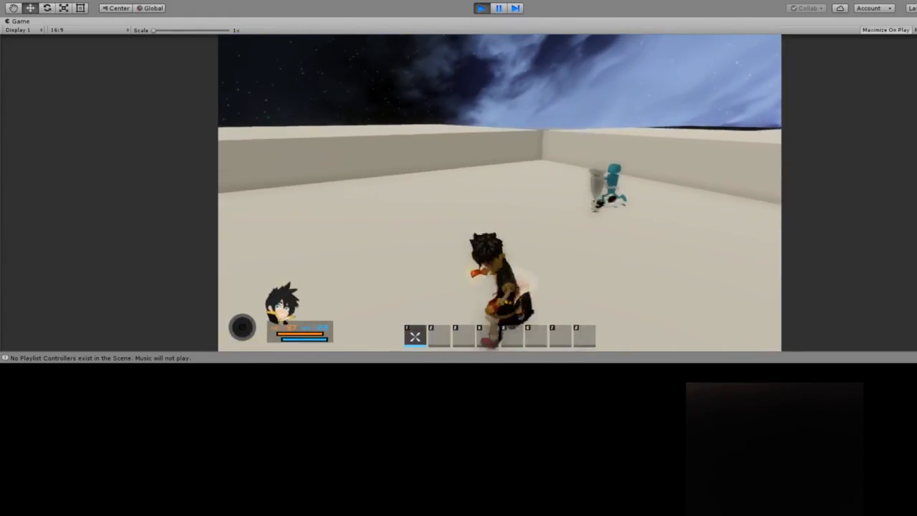
Fight the Unfinished Tooler until it is defeated to test its hurt and death sound events
key("w")
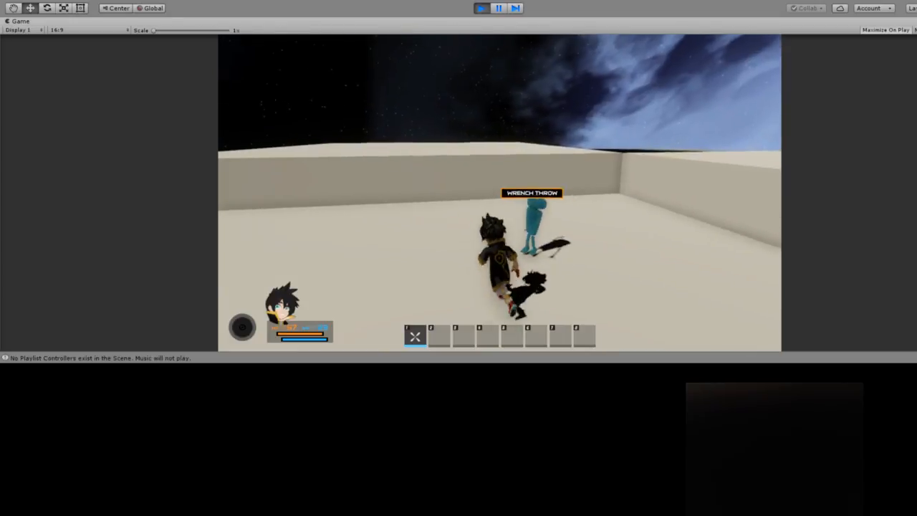
key("w")
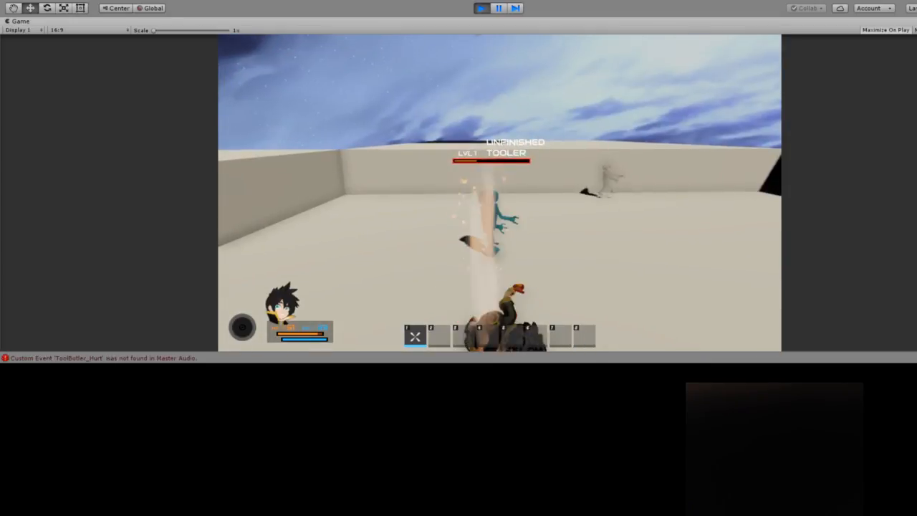
key("w")
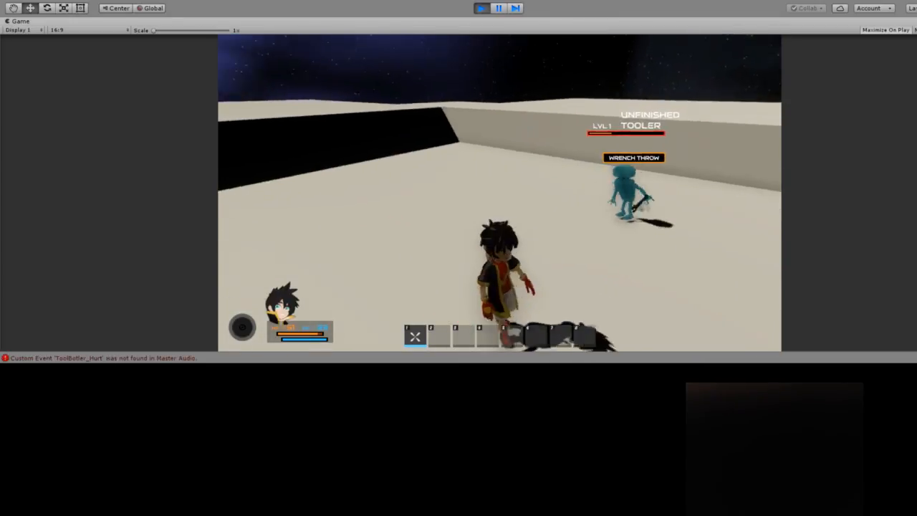
key("w")
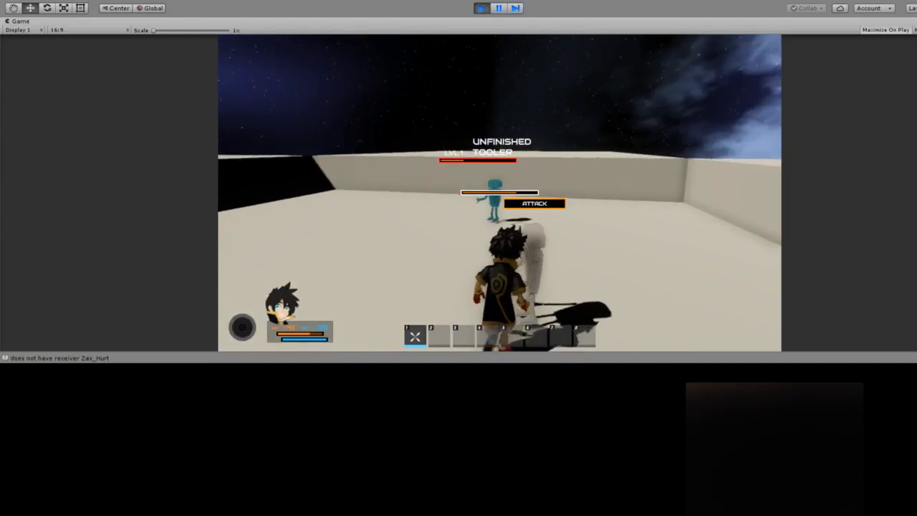
key("w")
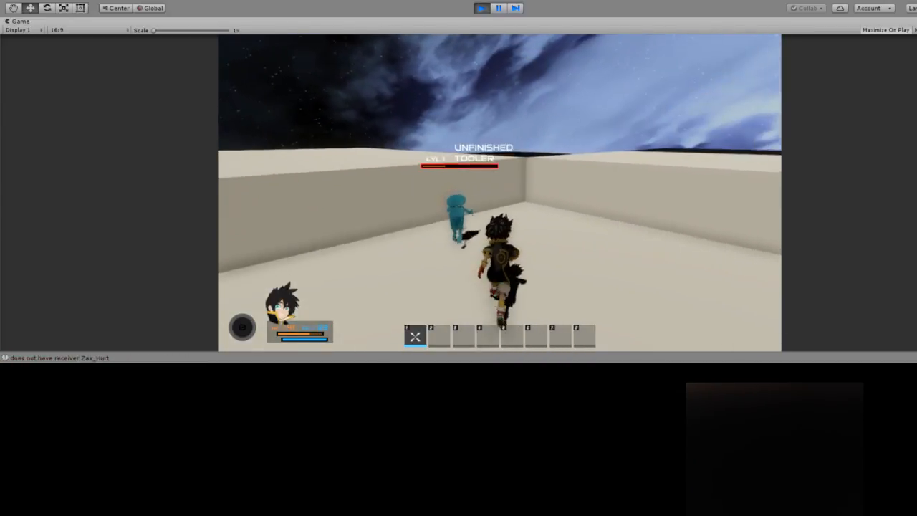
key("w")
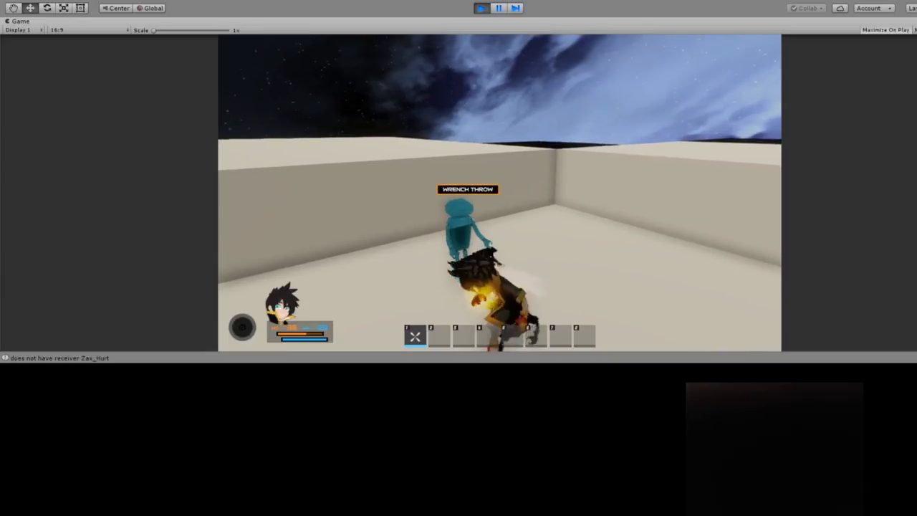
key("w")
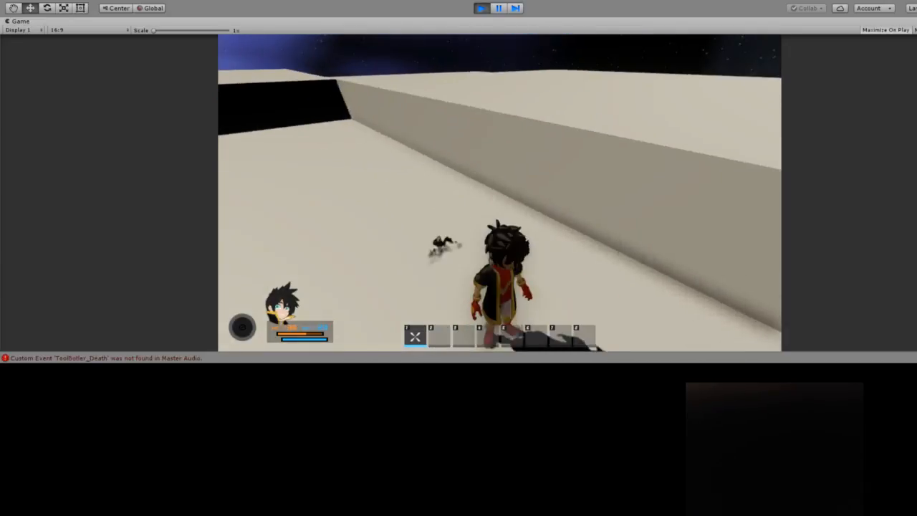
Defeat the remaining Unfinished Botler and end the play test after dismissing the battle results
key("w")
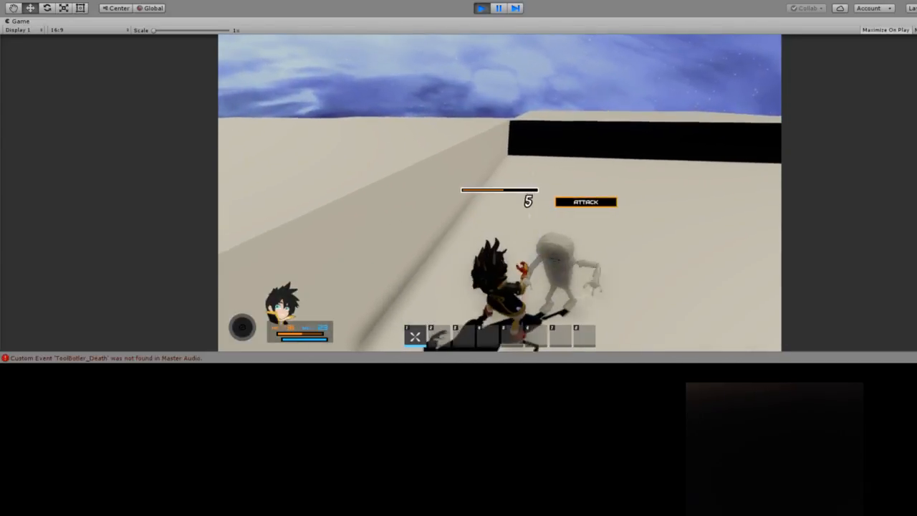
key("w")
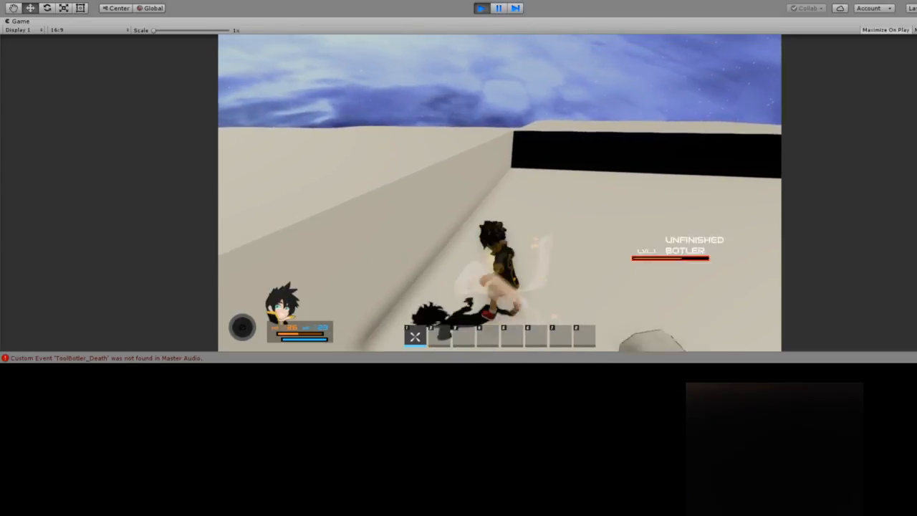
key("w")
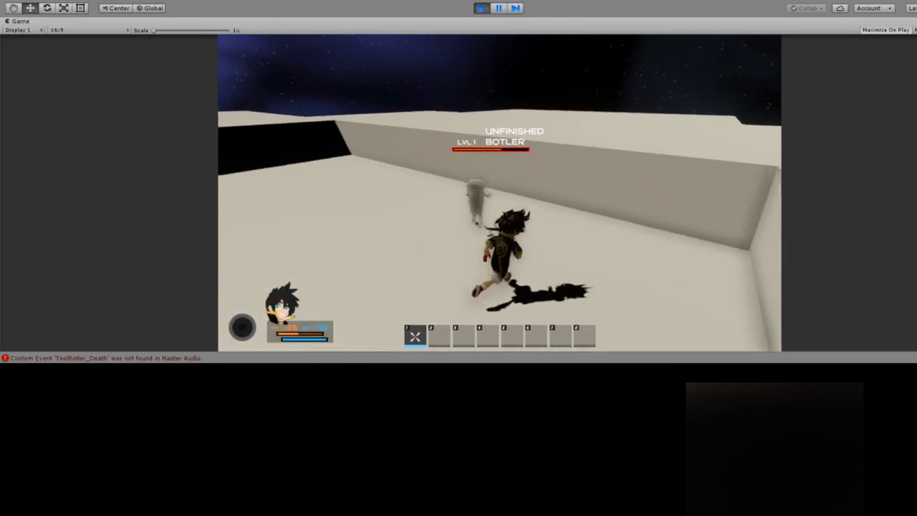
key("w")
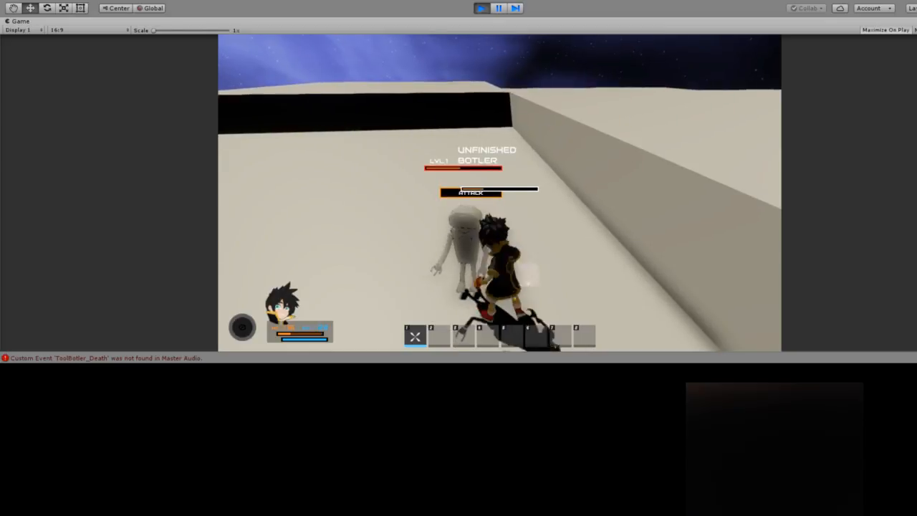
key("w")
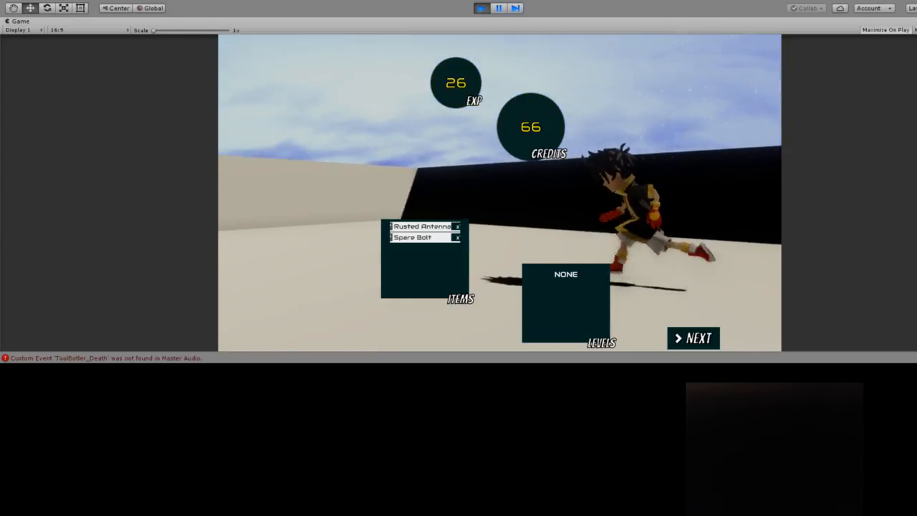
key("Return")
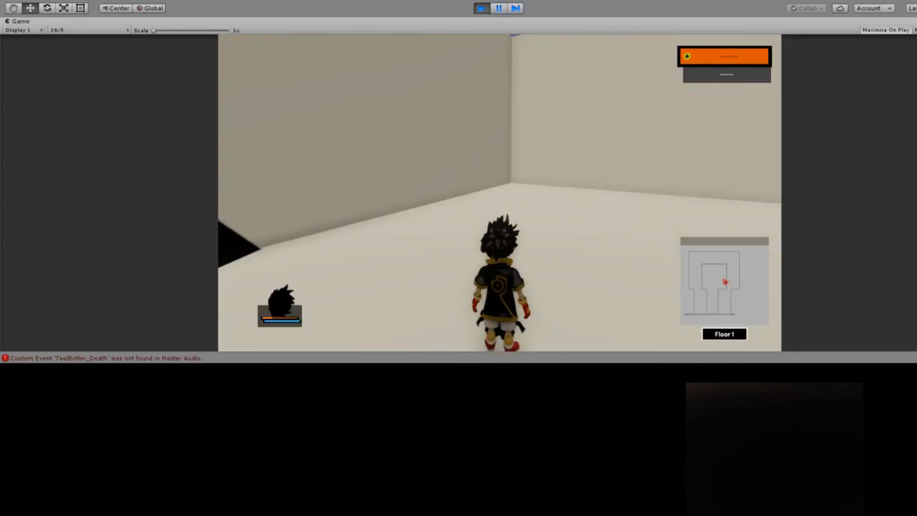
key("ctrl+p")
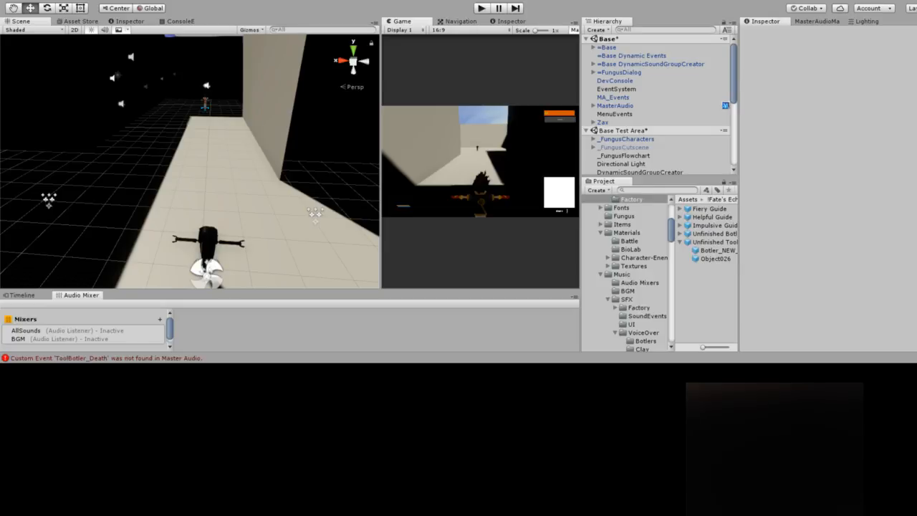
Assign the Unfinished Tooler prefab to Element 0 of the Enemies list in BotlerEnvironment (2)
scroll(659, 107, "down", 3)
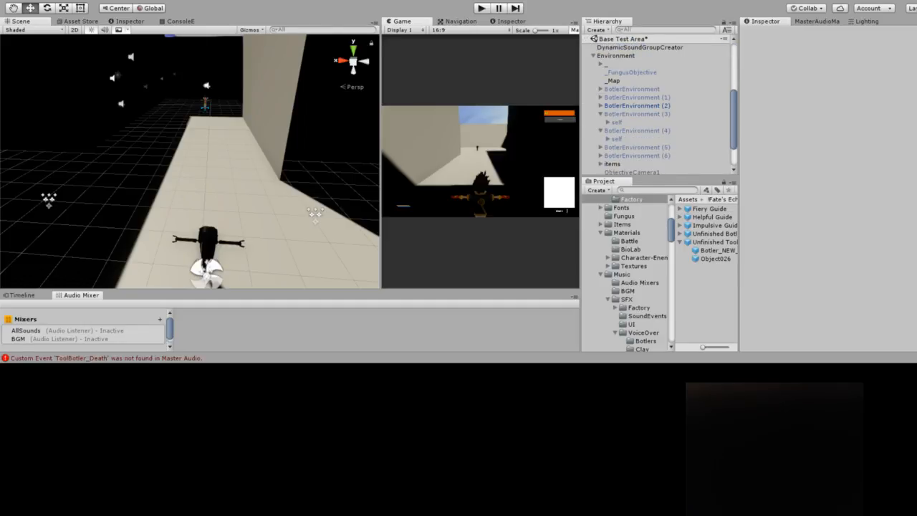
left_click(637, 105)
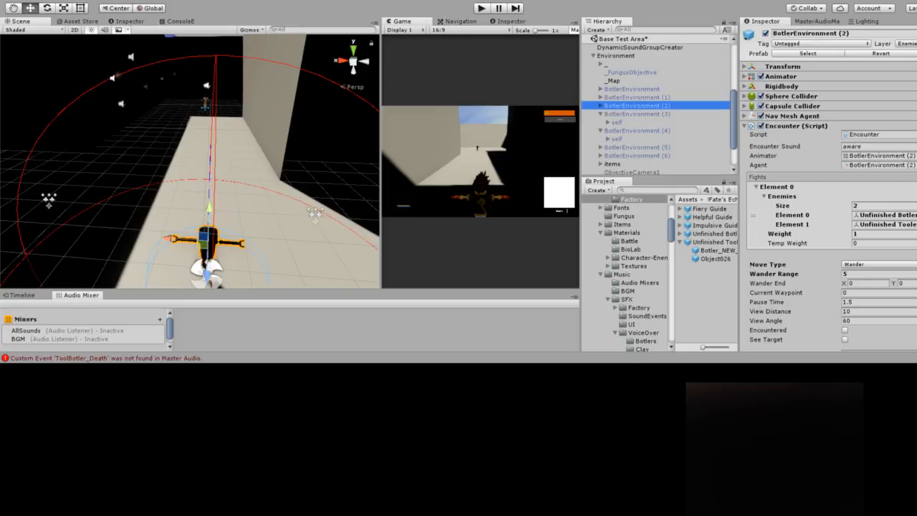
scroll(828, 187, "down", 2)
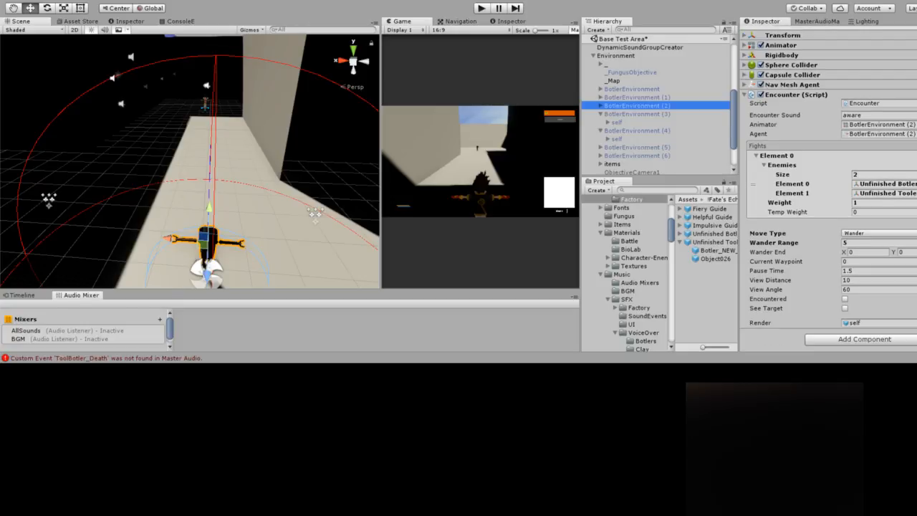
left_click_drag(705, 241, 831, 214)
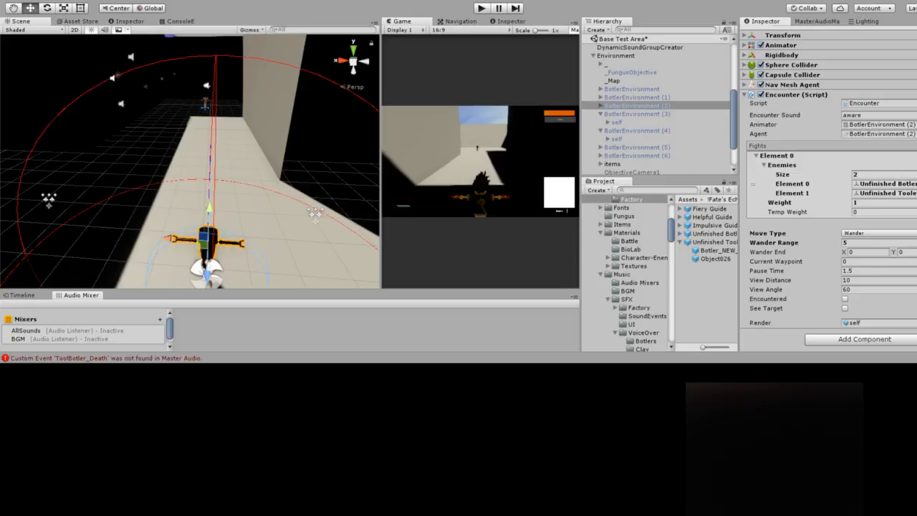
left_click(884, 183)
left_click_drag(884, 183, 884, 183)
Run the game again, collect the glowing pickups along the corridor and run into the enemy to start the Tooler-only battle
key("ctrl+p")
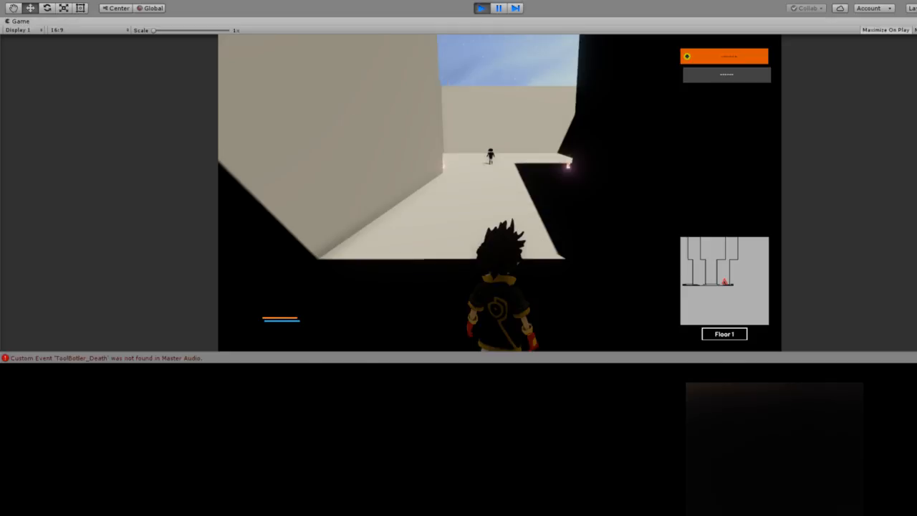
key("w")
key("d")
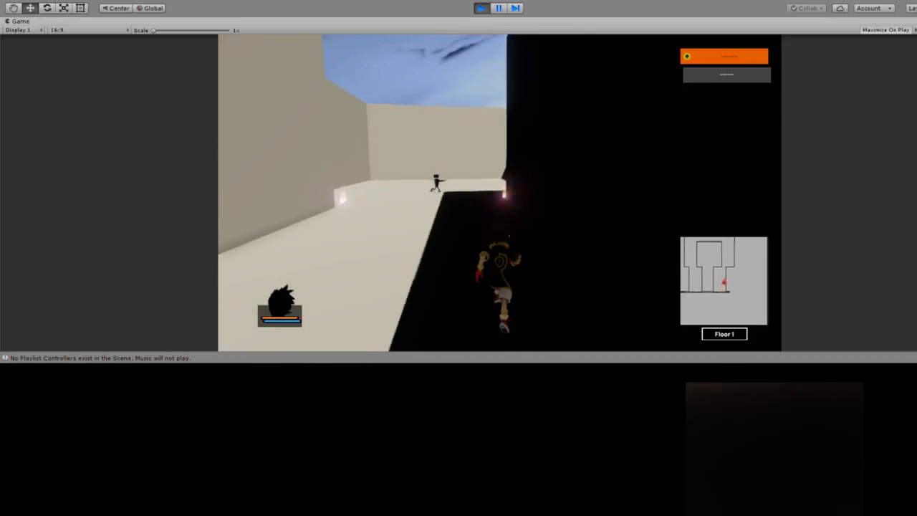
key("a")
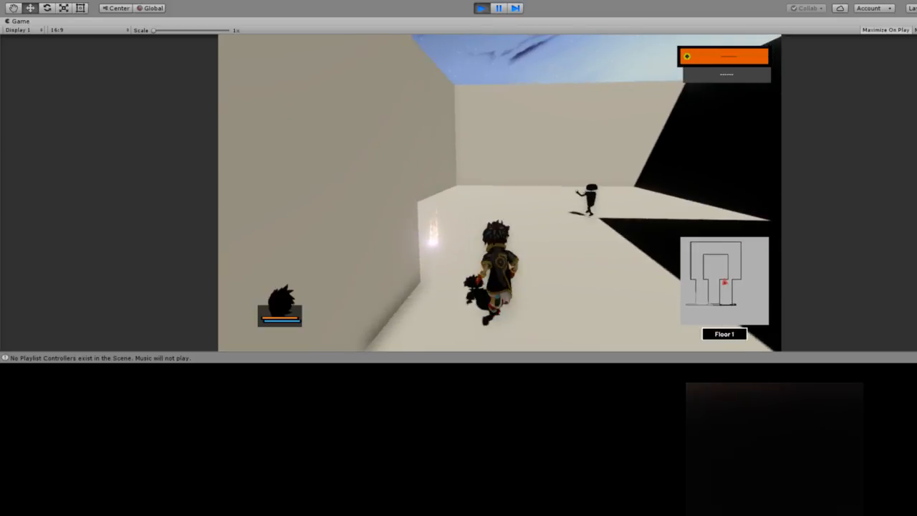
key("e")
key("d")
key("d")
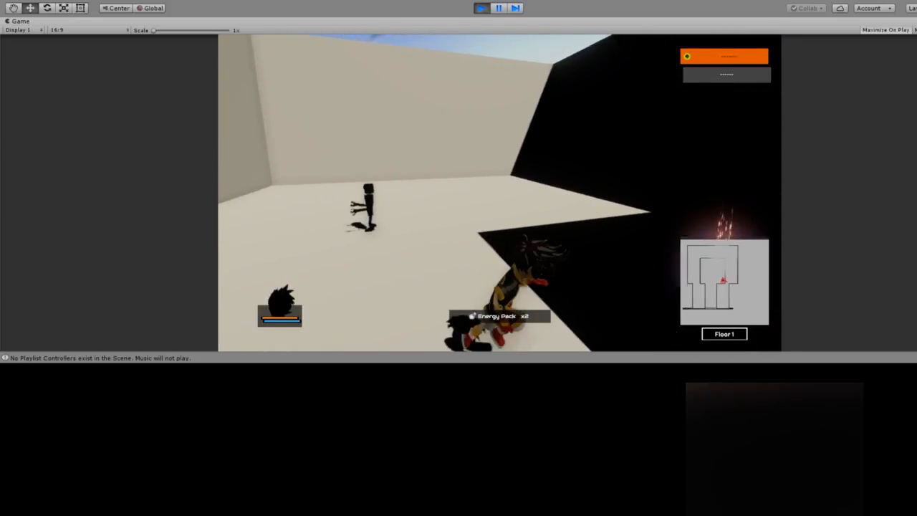
key("e")
key("a")
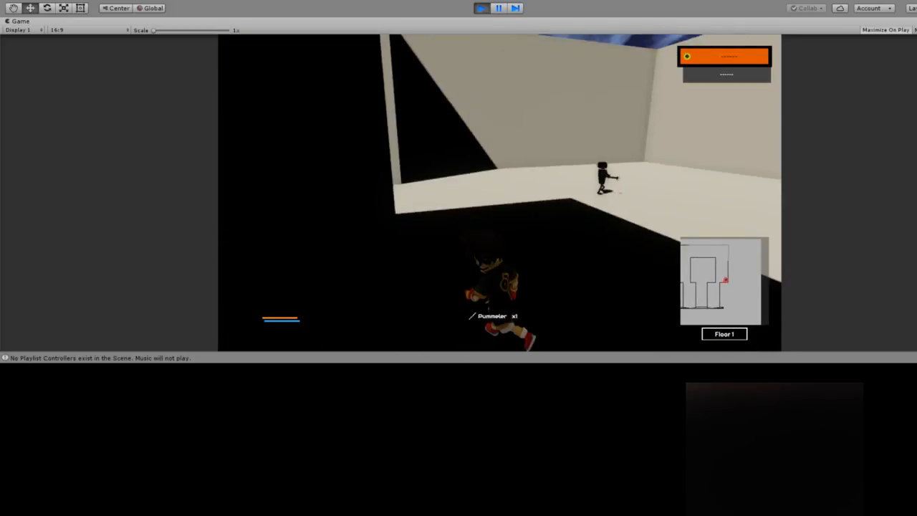
key("w")
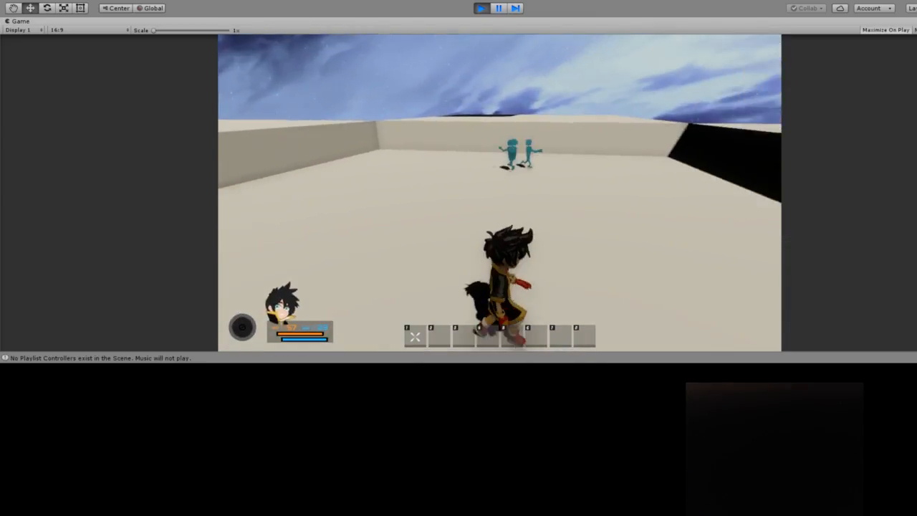
Run around the arena and dodge the Toolers' Wrench Throw attacks to test their attack sound event
key("s")
key("space")
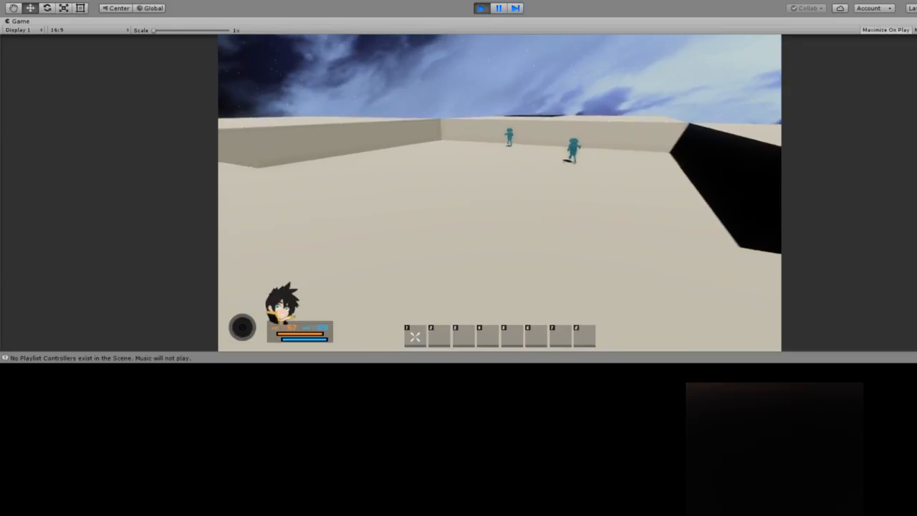
key("w")
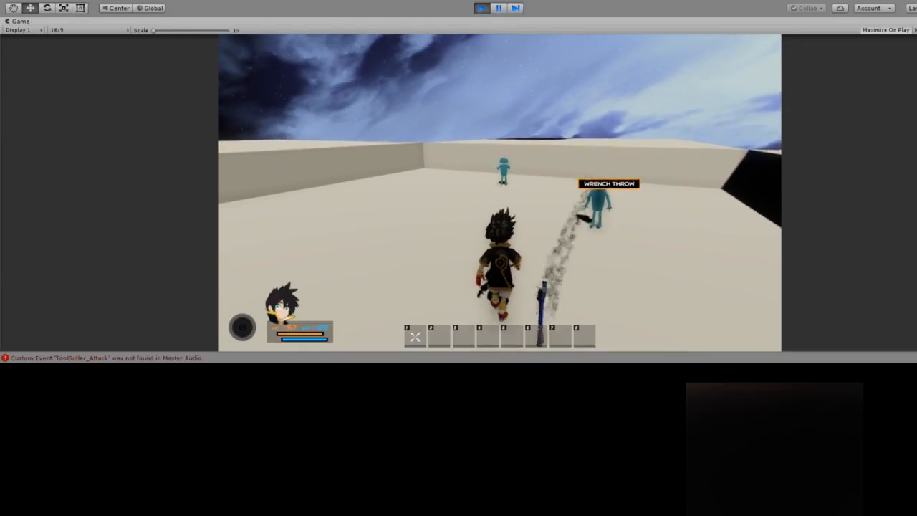
key("a")
key("w")
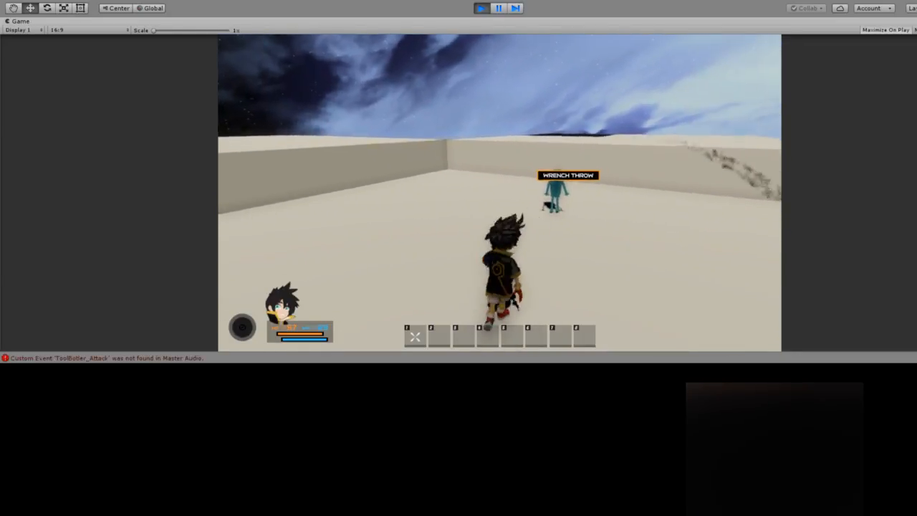
key("d")
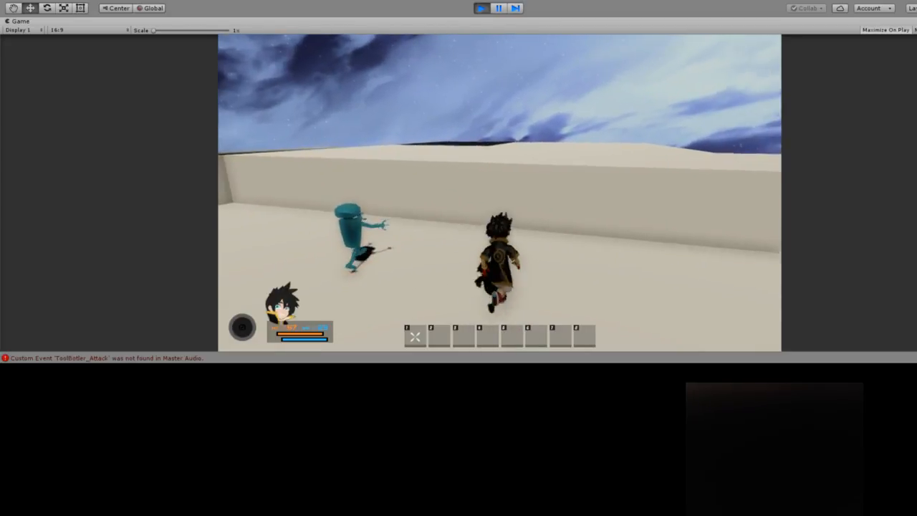
key("s")
key("a")
key("w")
key("a")
key("d")
key("s")
key("a")
key("w")
key("d")
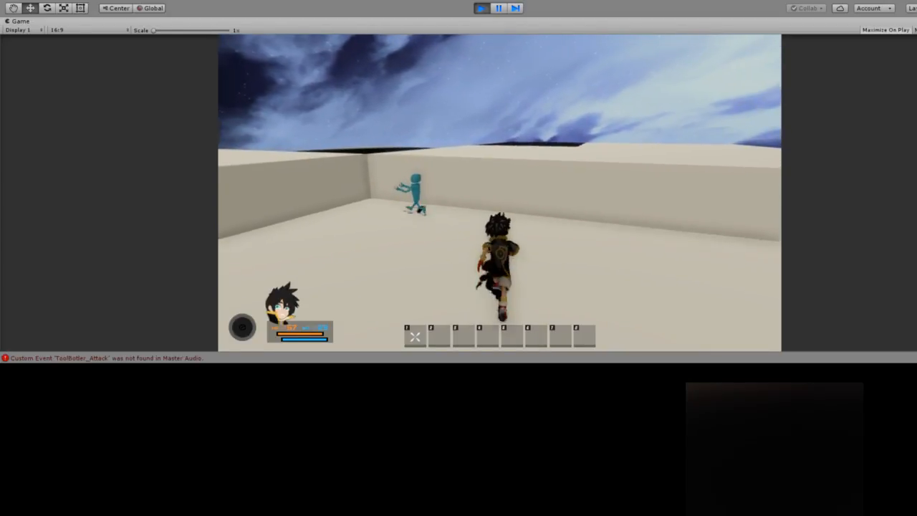
key("a")
key("w")
key("d")
key("w")
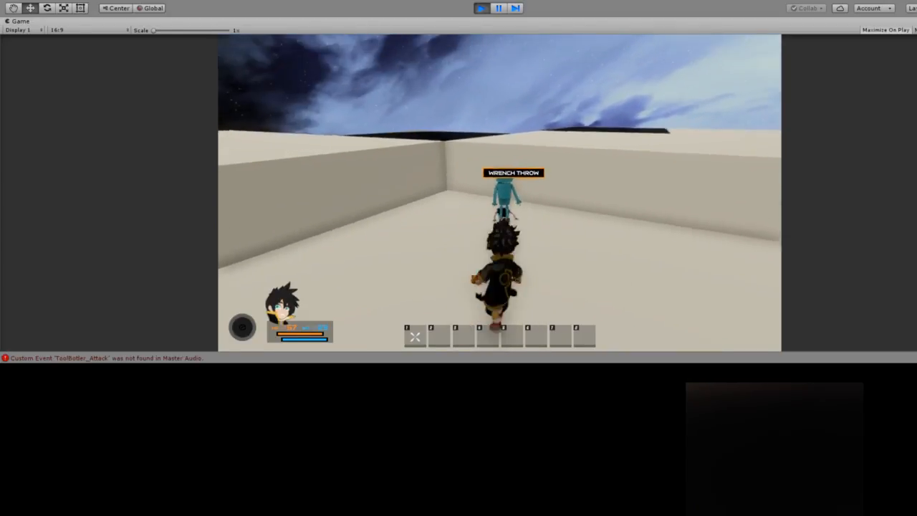
key("a")
key("d")
Fight the Unfinished Tooler with the first skill slot until it is defeated, testing its hurt and death events
key("1")
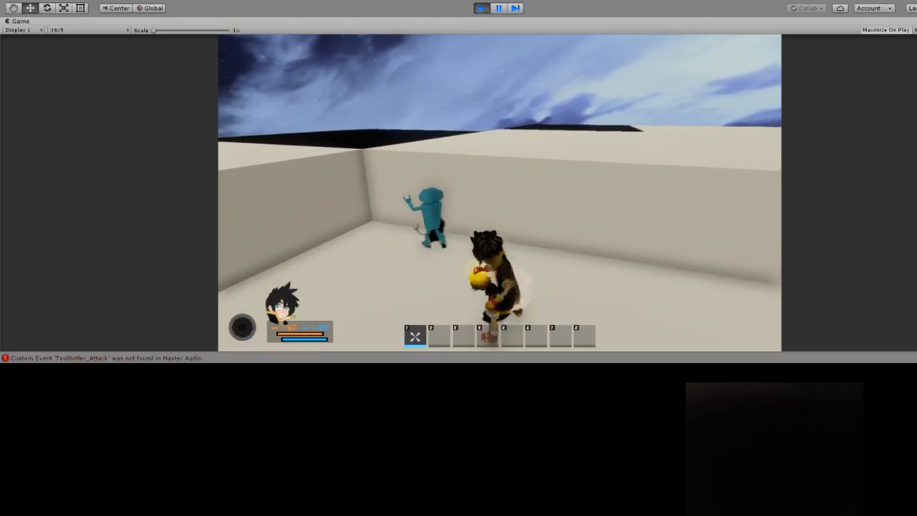
key("s")
key("w")
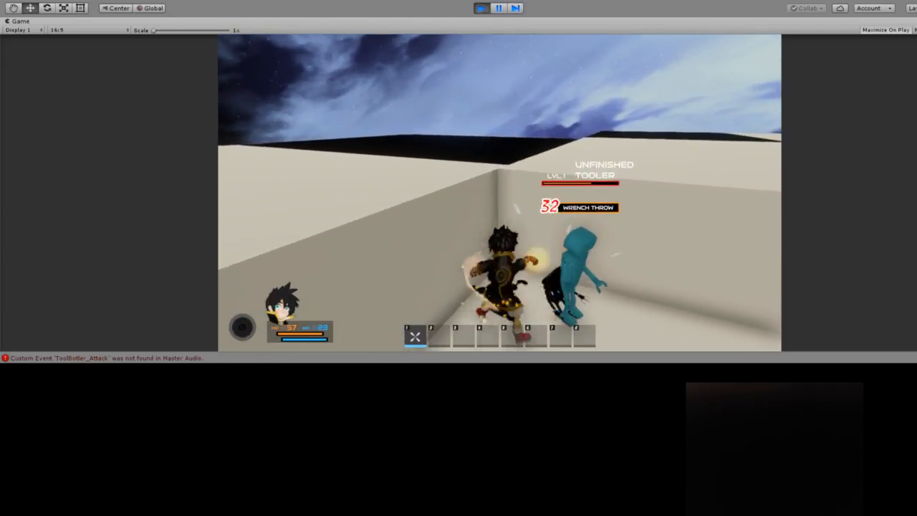
key("s")
key("s")
key("space")
key("w")
key("s")
key("w")
key("space")
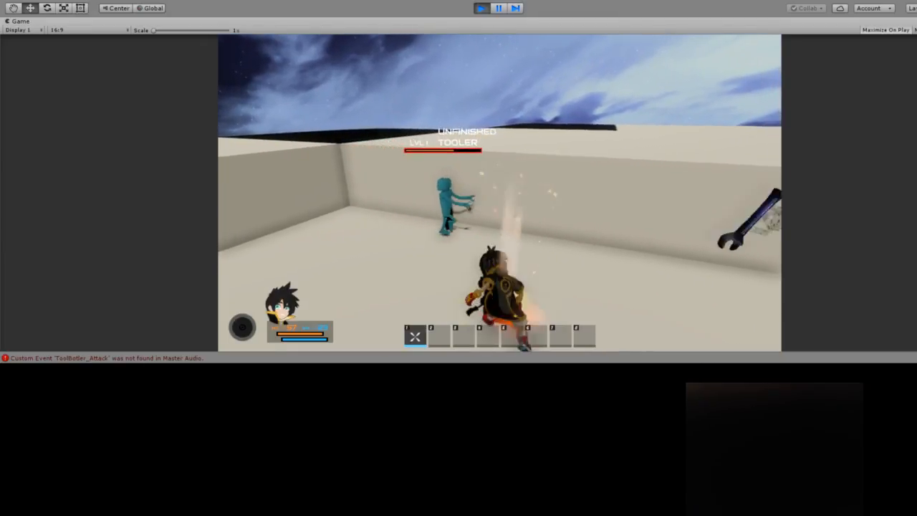
key("w")
key("space")
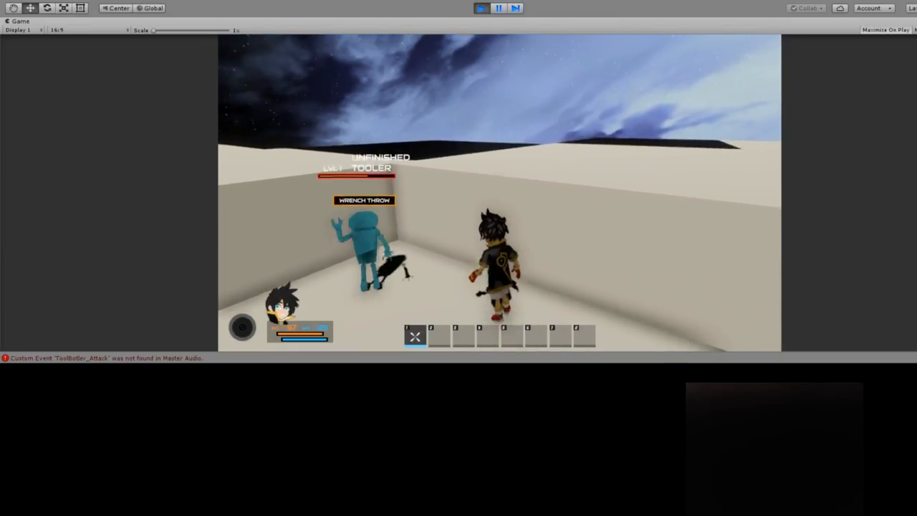
key("s")
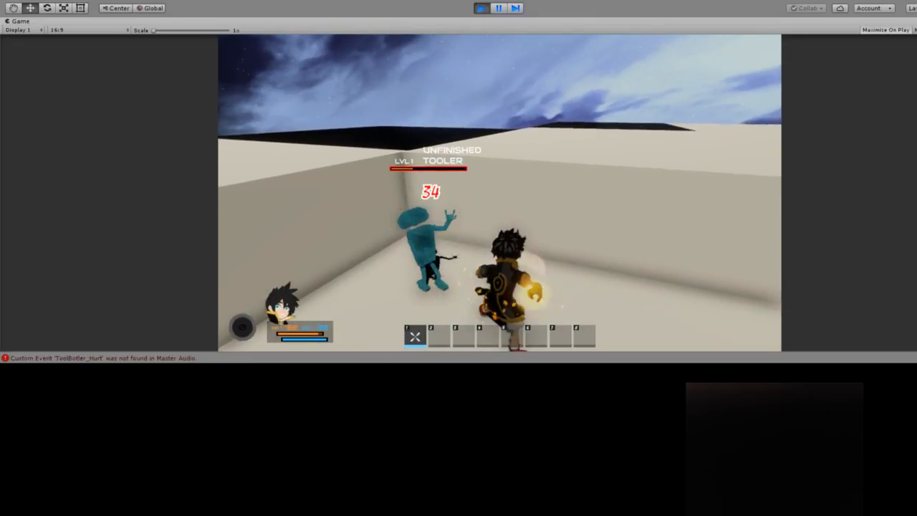
key("w")
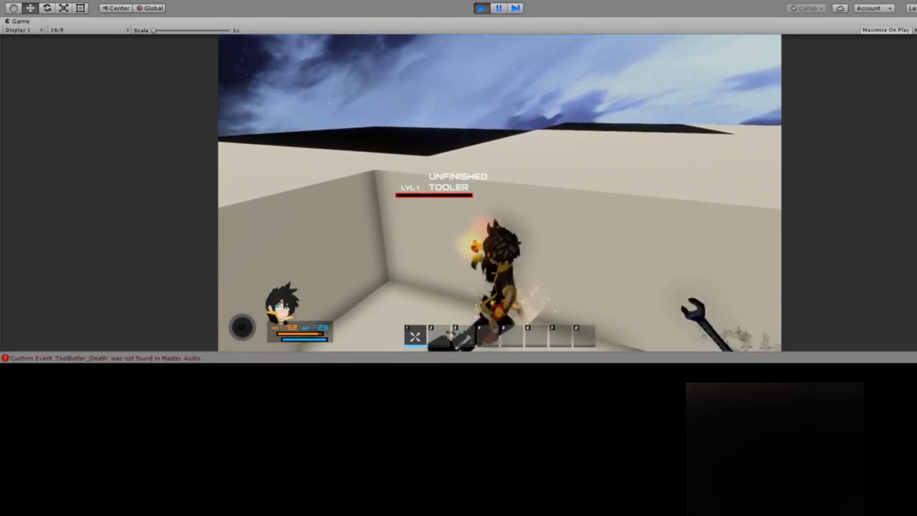
Dismiss the battle results and end the play test
key("s")
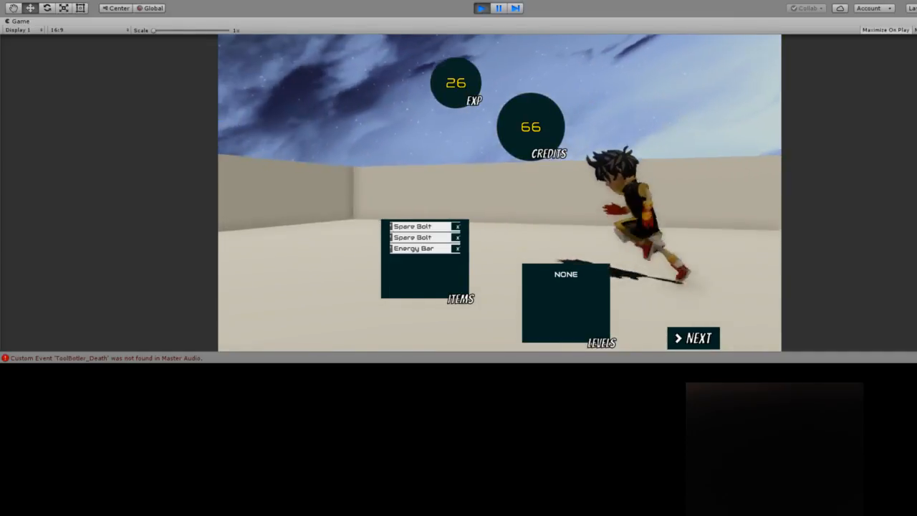
key("Return")
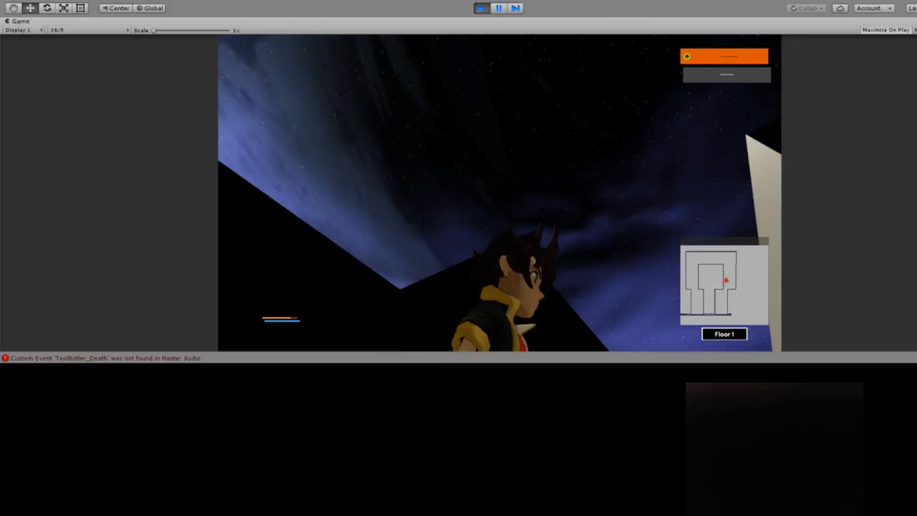
key("ctrl+p")
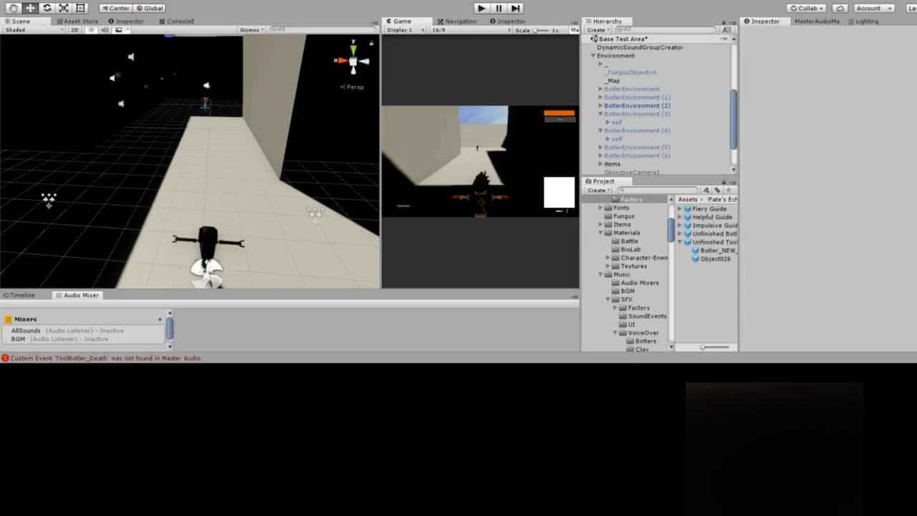
Check the console for the Master Audio custom event errors from the play test
scroll(659, 107, "down", 3)
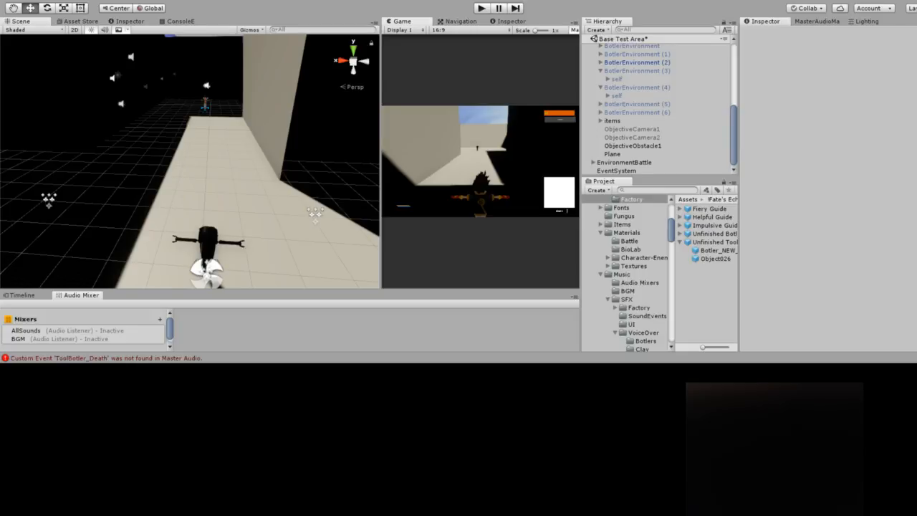
scroll(659, 108, "up", 6)
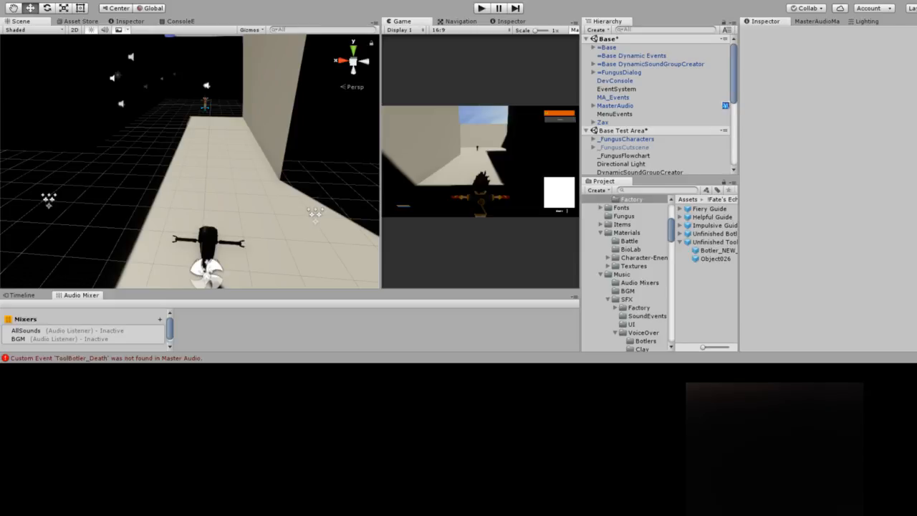
key("ctrl+shift+c")
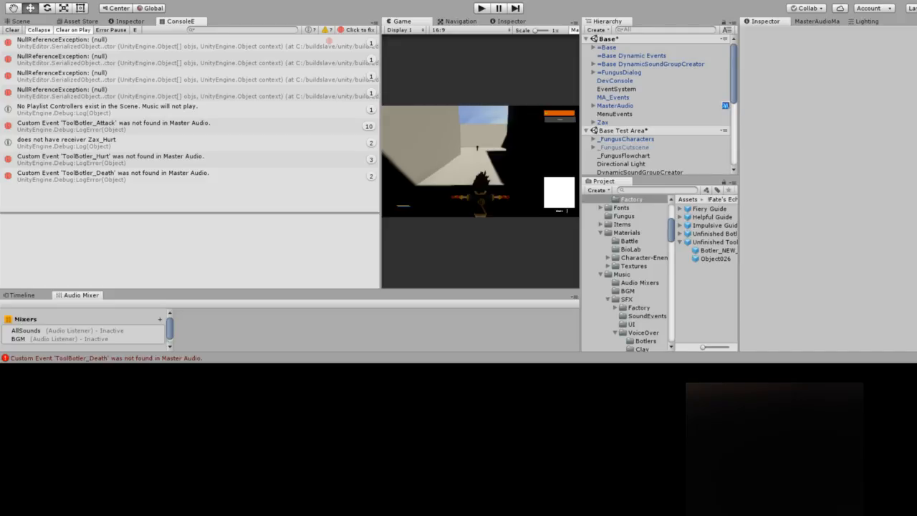
Rename the three ToolBolter entries under Dynamic Custom Events to ToolBotler_Attack, ToolBotler_Hurt and ToolBotler_Death
left_click(631, 55)
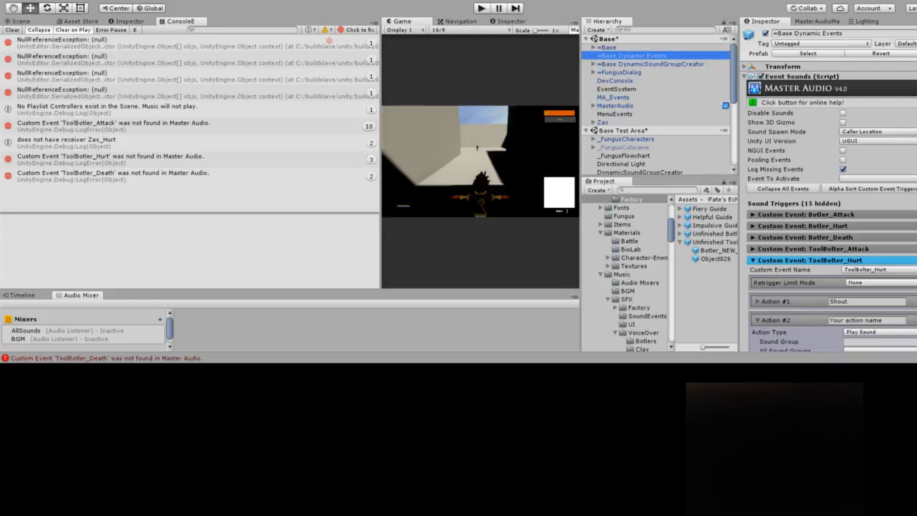
left_click(130, 21)
scroll(188, 158, "up", 3)
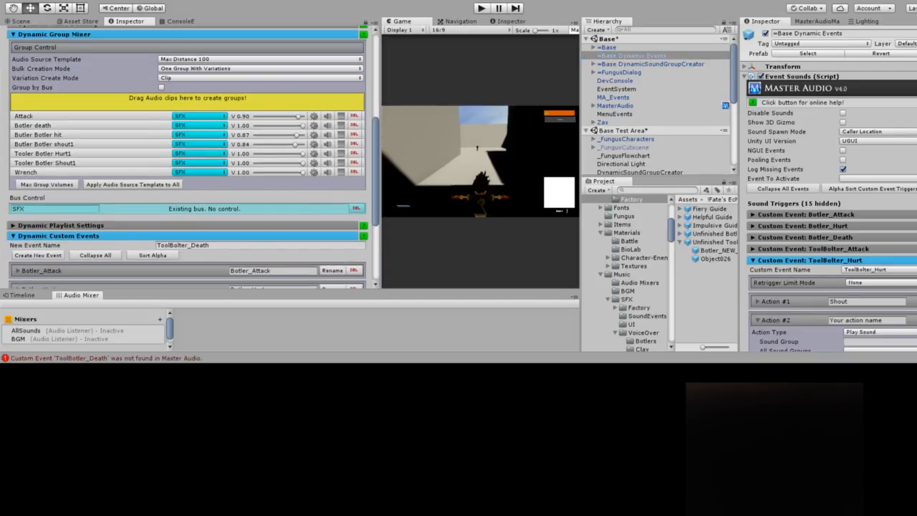
scroll(188, 158, "down", 6)
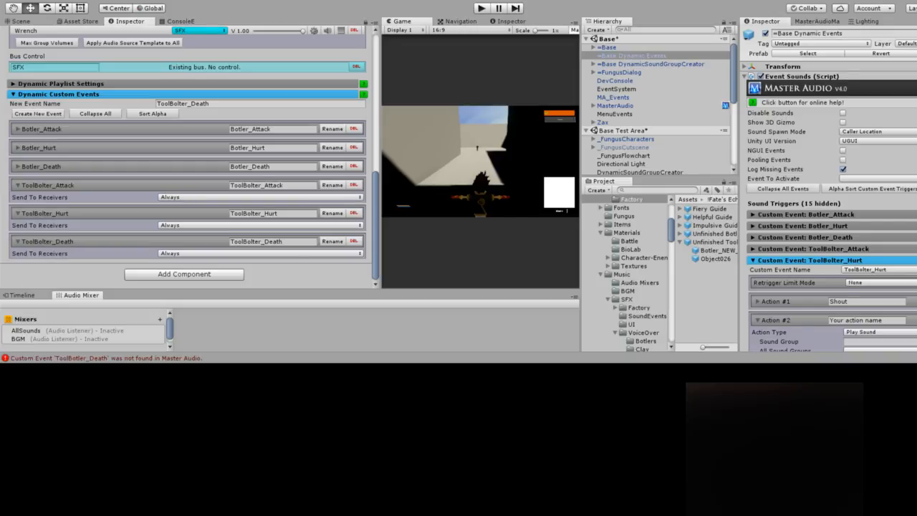
left_click(254, 184)
key("BackSpace")
type("l")
left_click(252, 212)
left_click(253, 242)
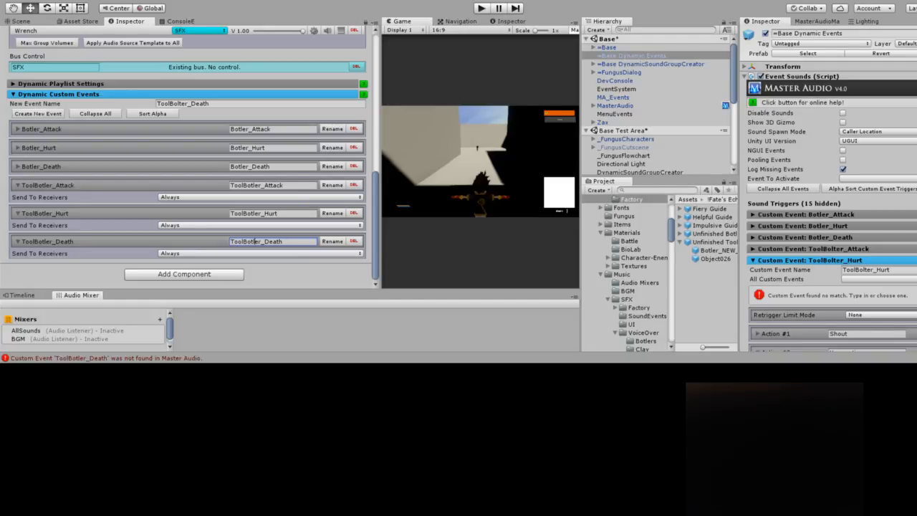
Run the game again, collect the glowing pickup beside the corridor and engage the enemy to retest the renamed events
key("ctrl+p")
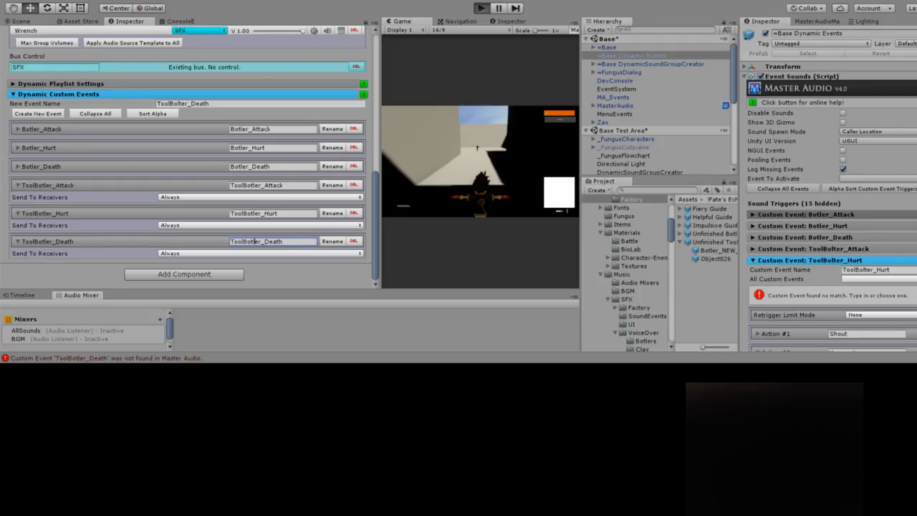
key("ctrl+p")
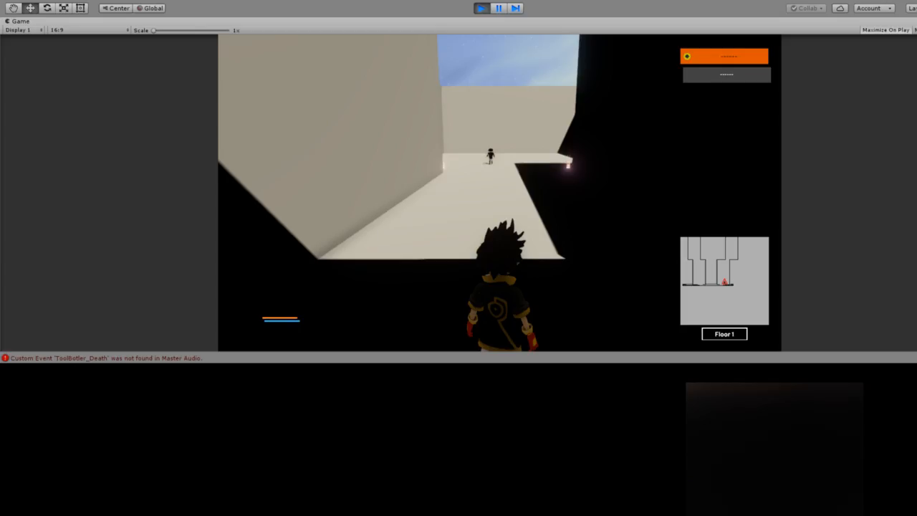
key("w")
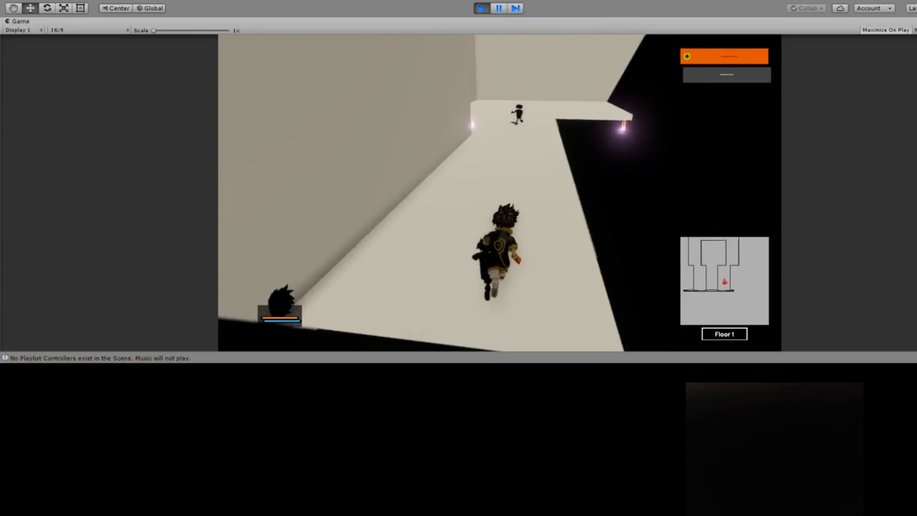
key("space")
key("w")
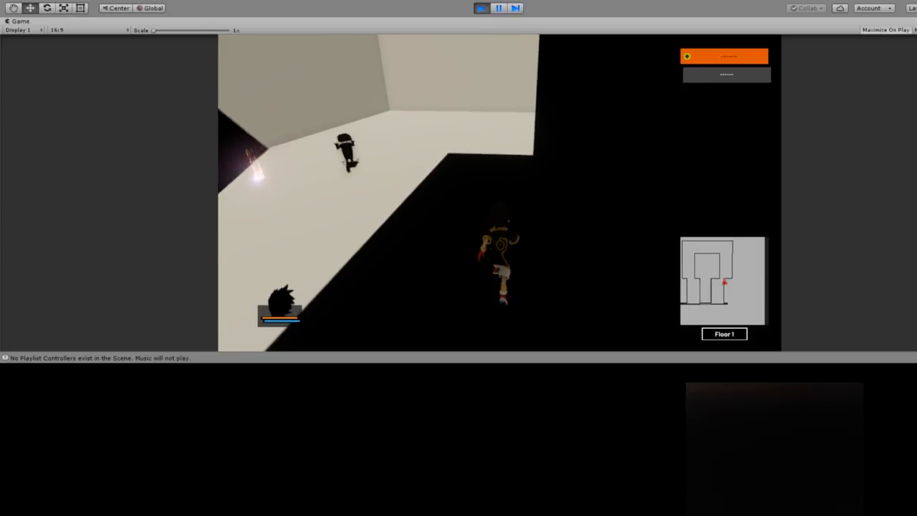
key("a")
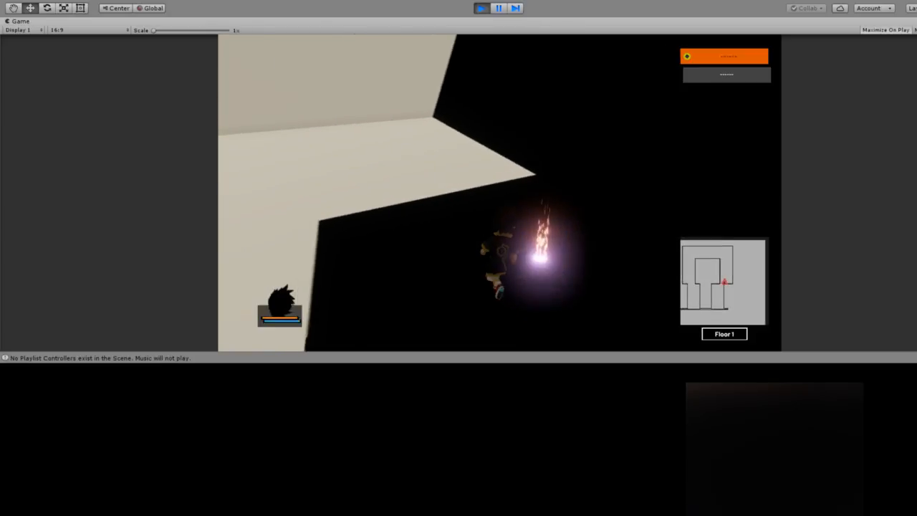
key("d")
key("a")
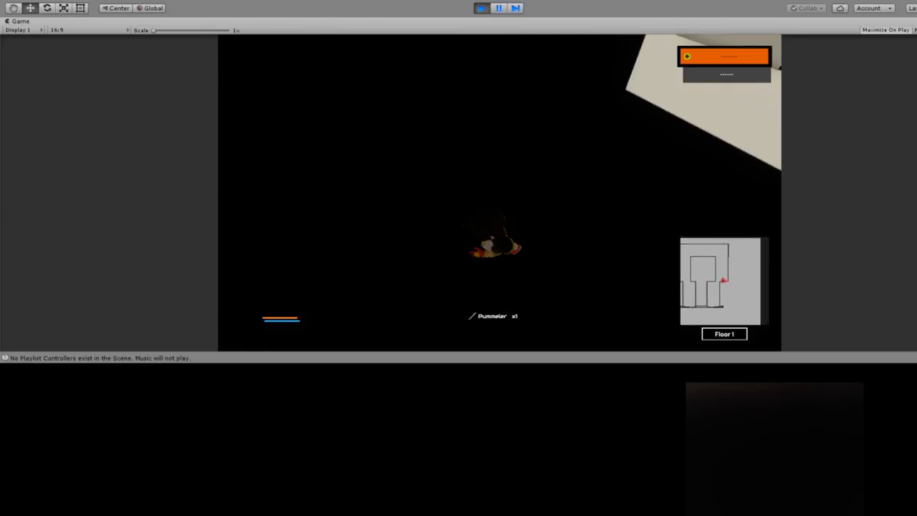
key("w")
key("w")
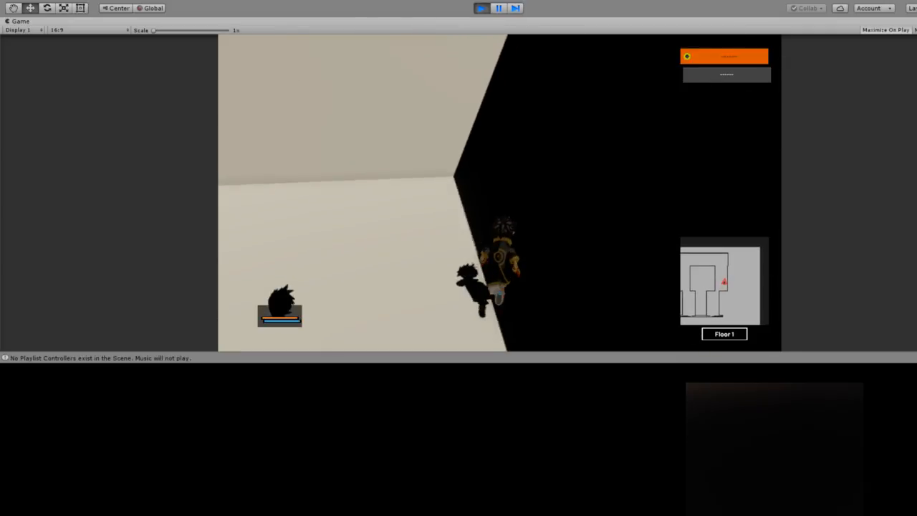
key("a")
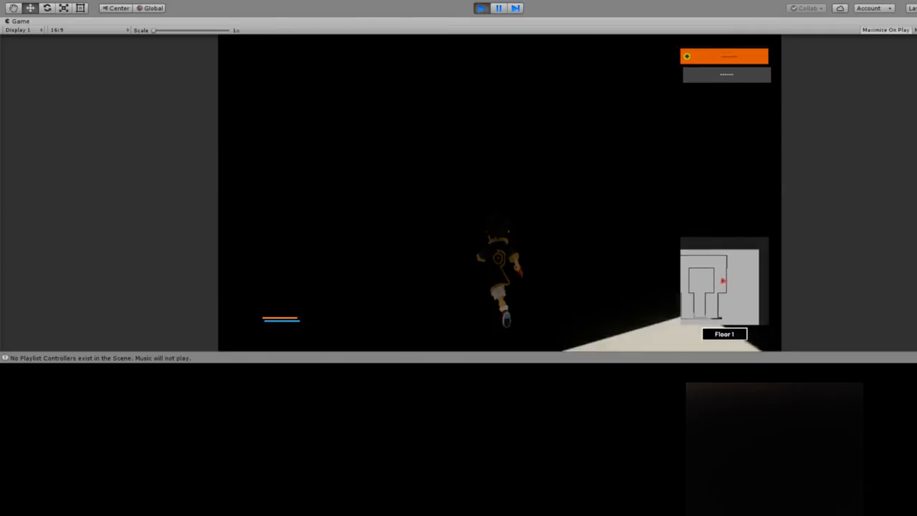
key("w")
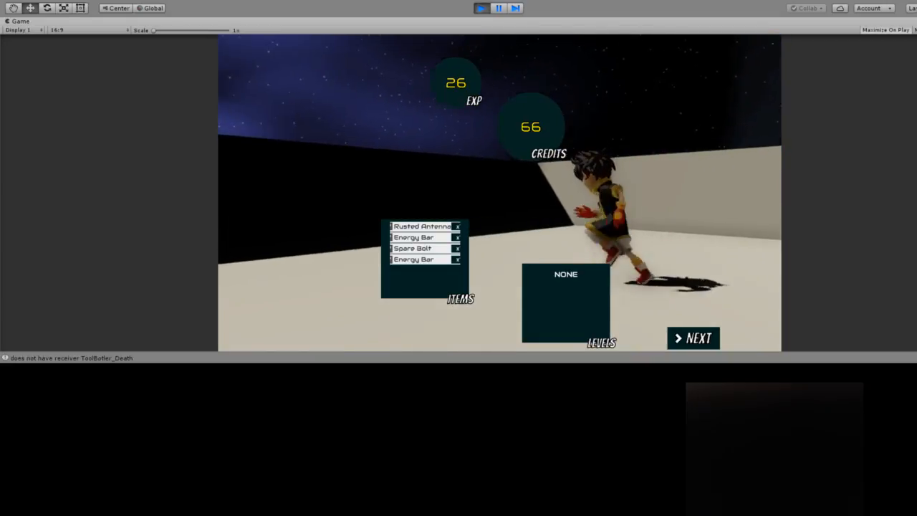
End the play test after the battle results, and clear the console after checking its custom event messages
key("Return")
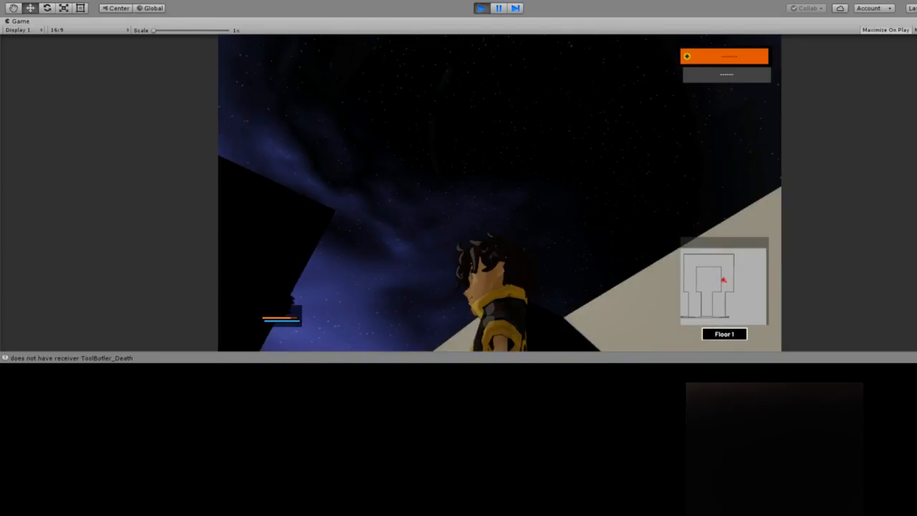
key("ctrl+p")
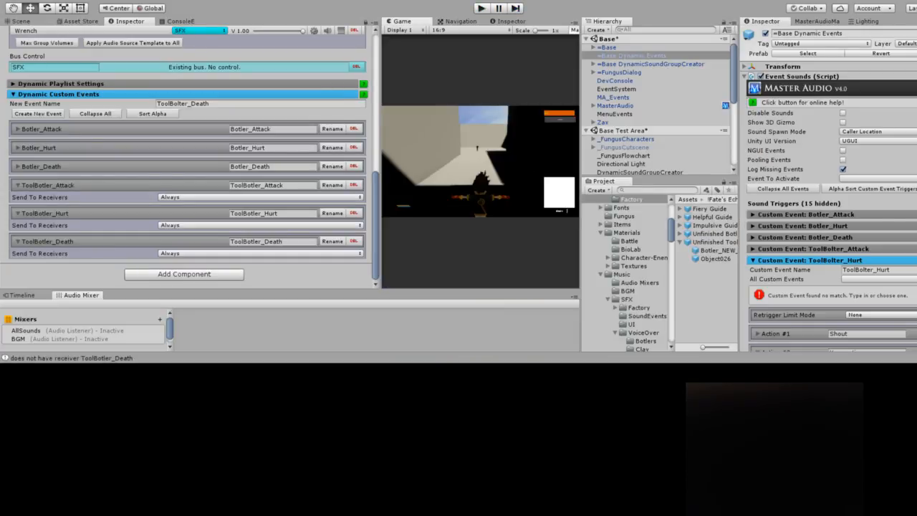
key("ctrl+shift+c")
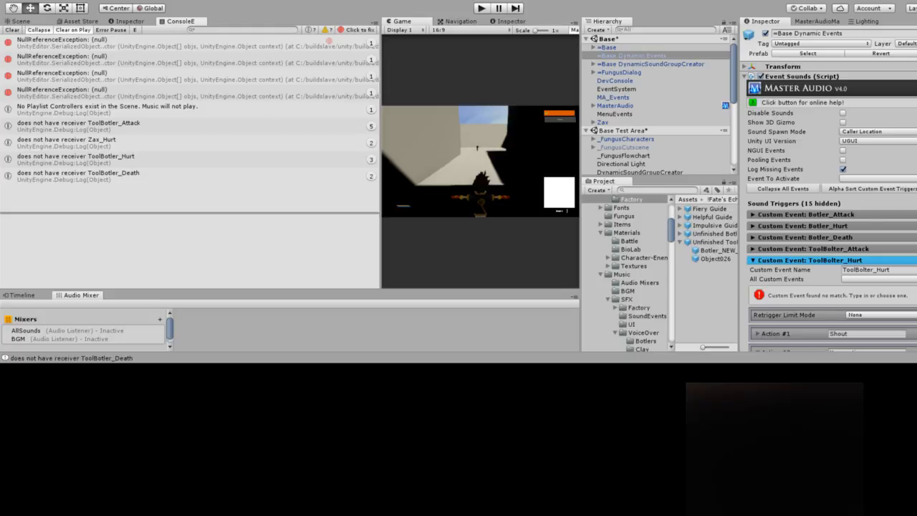
left_click(12, 30)
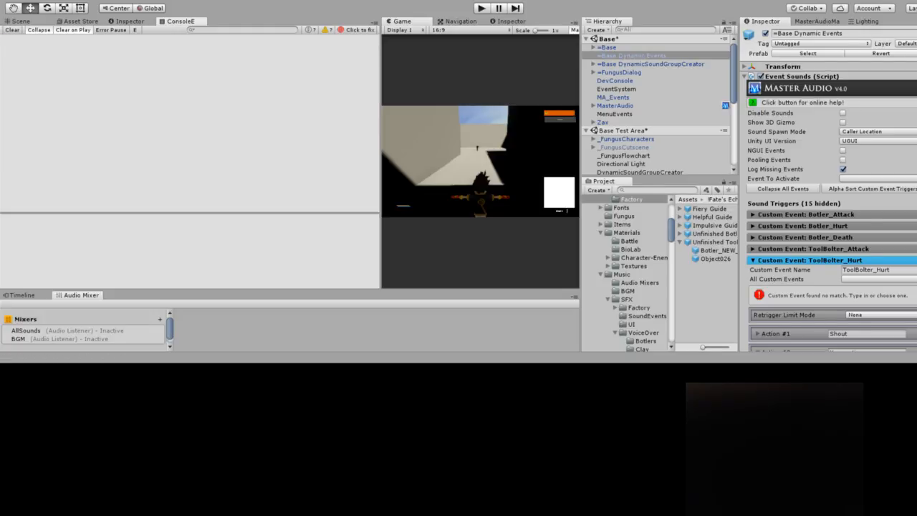
Review the Dynamic Custom Events list, widening the Game area to show a second Inspector beside it with =Base DynamicSoundGroupCreator selected
left_click(126, 21)
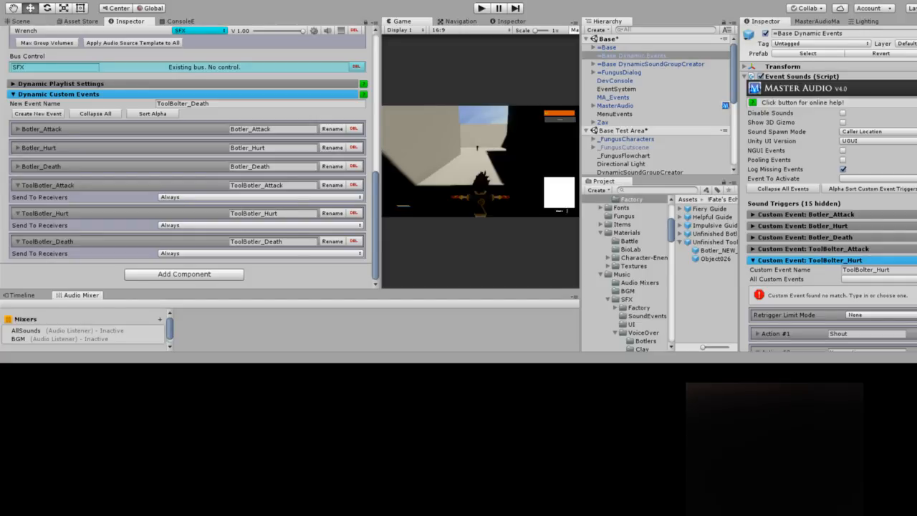
scroll(189, 156, "up", 2)
scroll(189, 156, "down", 2)
left_click_drag(380, 144, 279, 143)
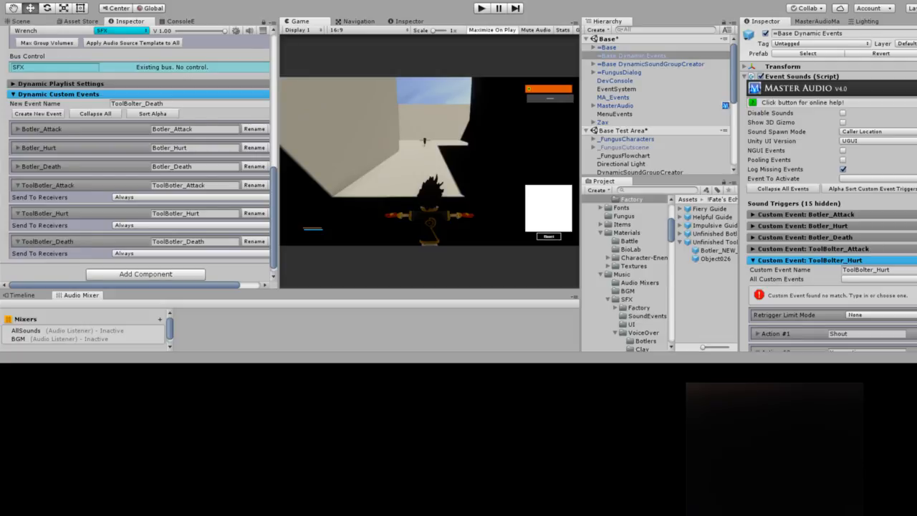
left_click(404, 21)
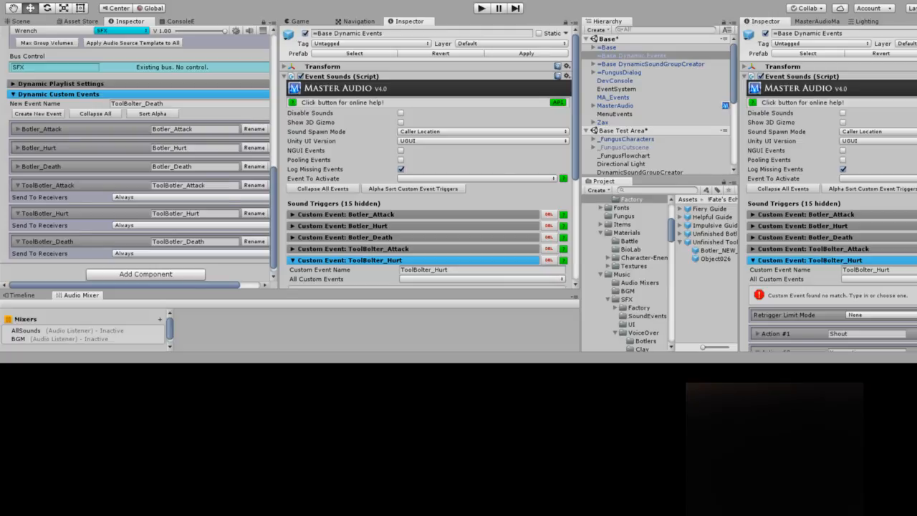
left_click(650, 64)
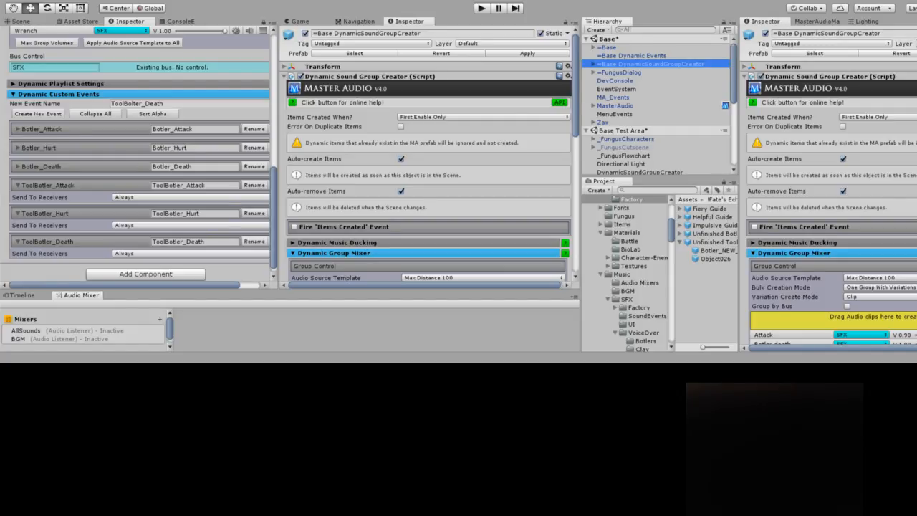
Find the walls in the Base Test Area scene and deactivate their parent object "_" under Environment
scroll(659, 104, "down", 2)
scroll(659, 104, "up", 2)
scroll(656, 105, "down", 2)
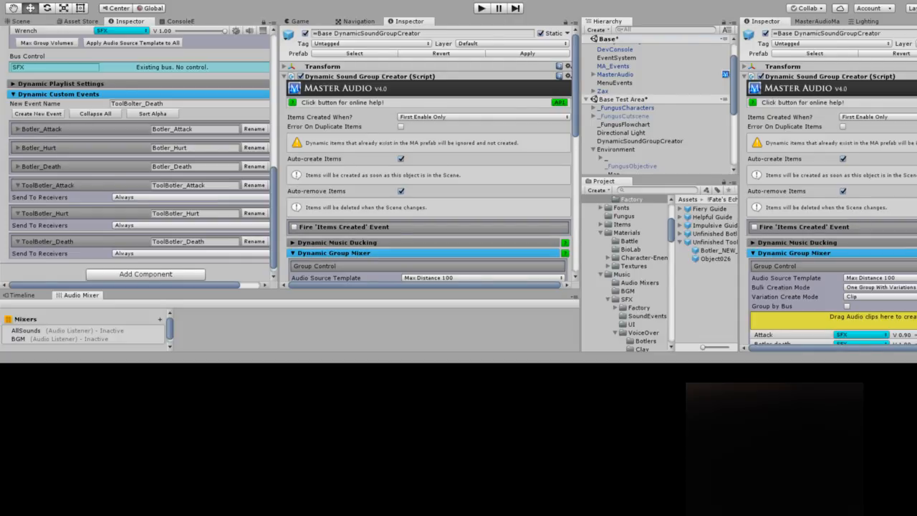
left_click(615, 149)
scroll(655, 108, "down", 2)
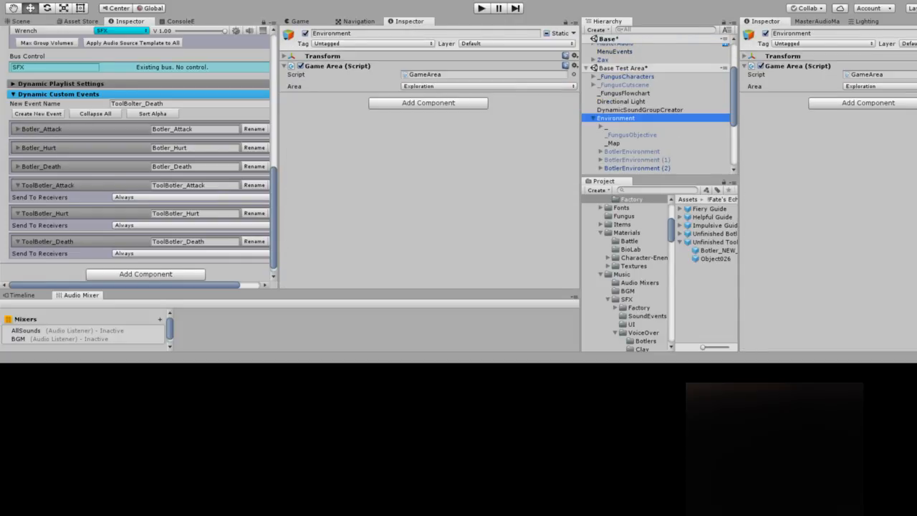
scroll(656, 104, "down", 4)
scroll(656, 107, "down", 2)
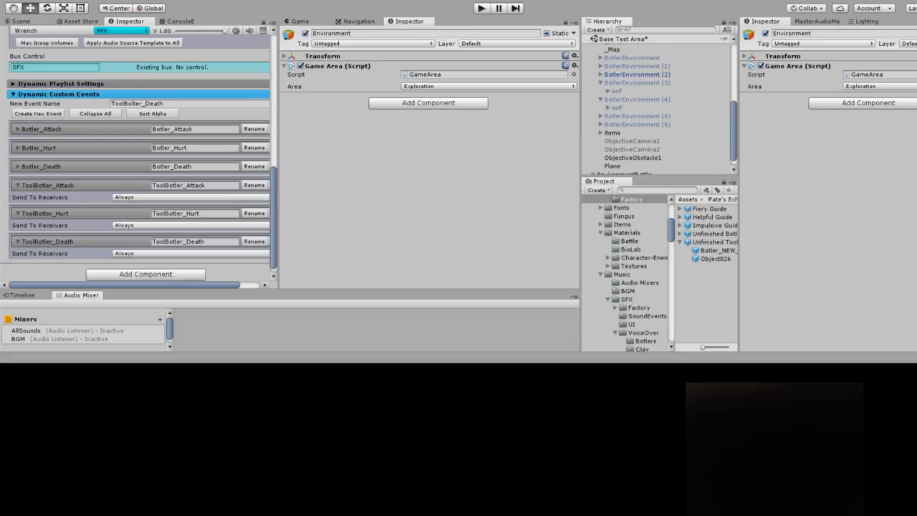
scroll(656, 108, "up", 1)
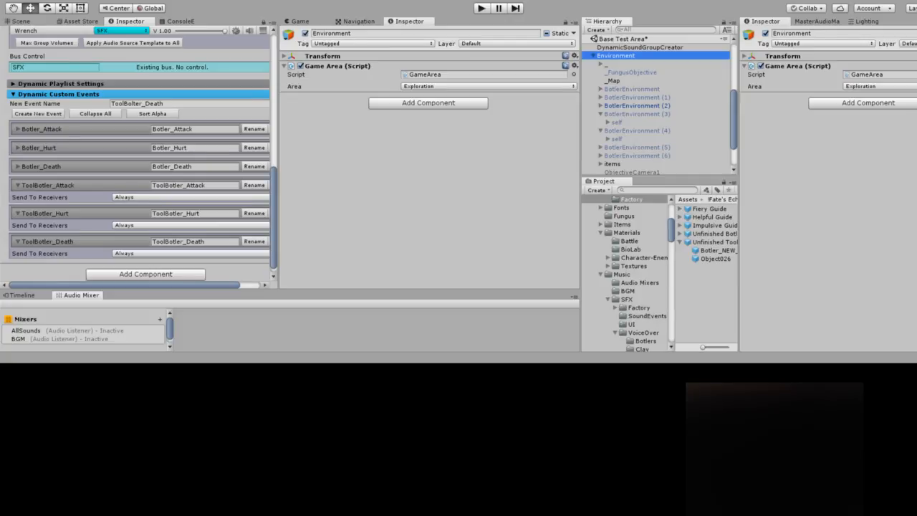
key("ctrl+1")
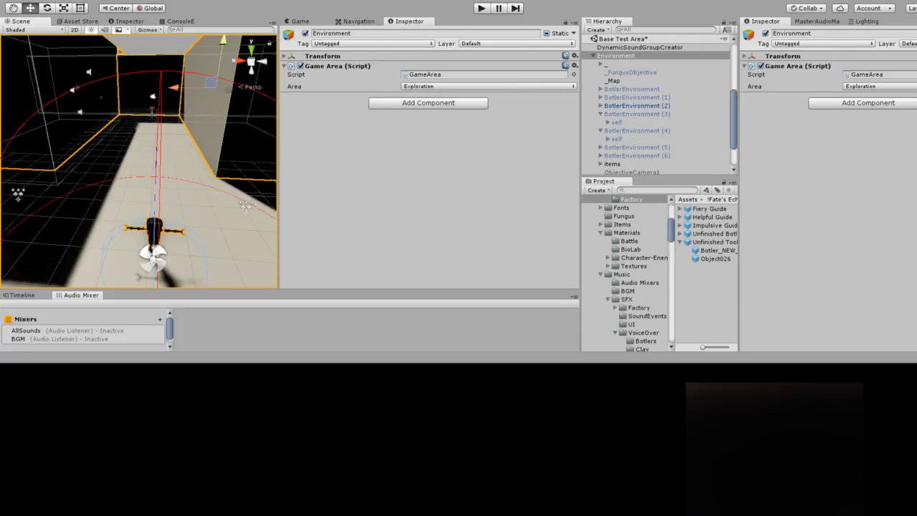
scroll(656, 108, "down", 3)
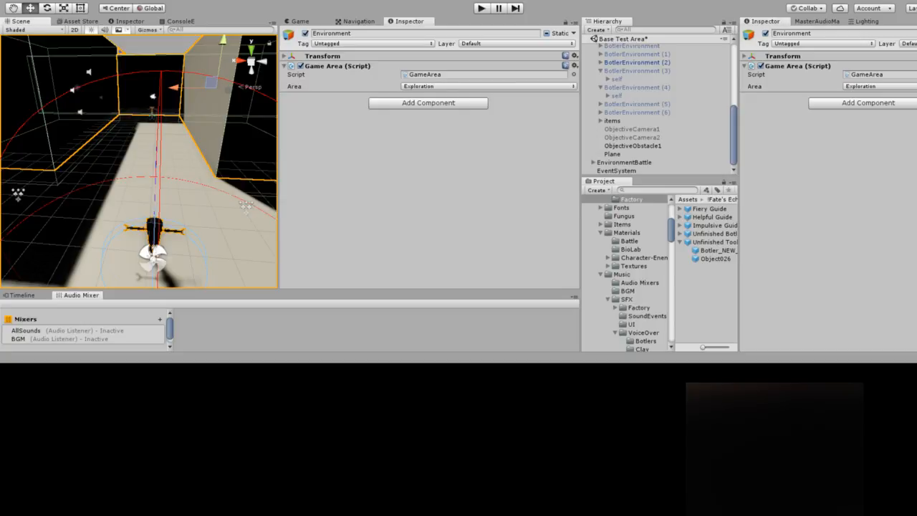
left_click(612, 154)
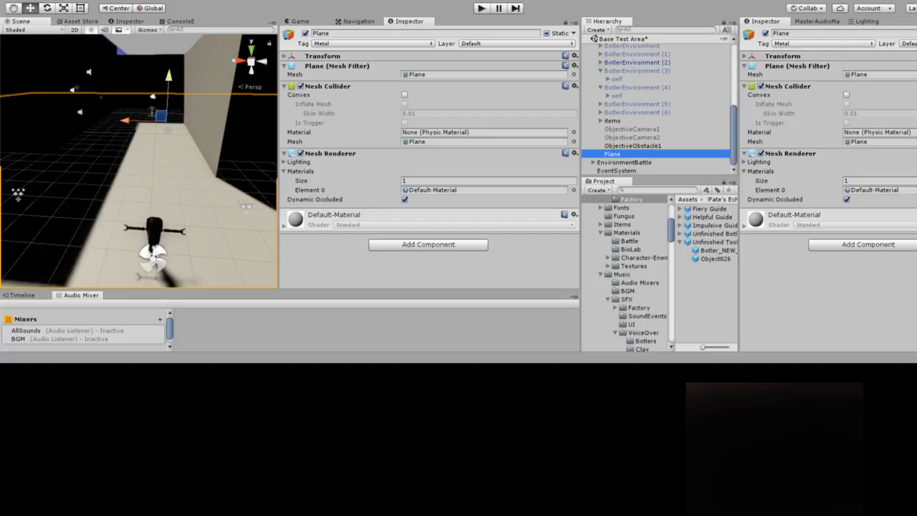
scroll(659, 107, "up", 4)
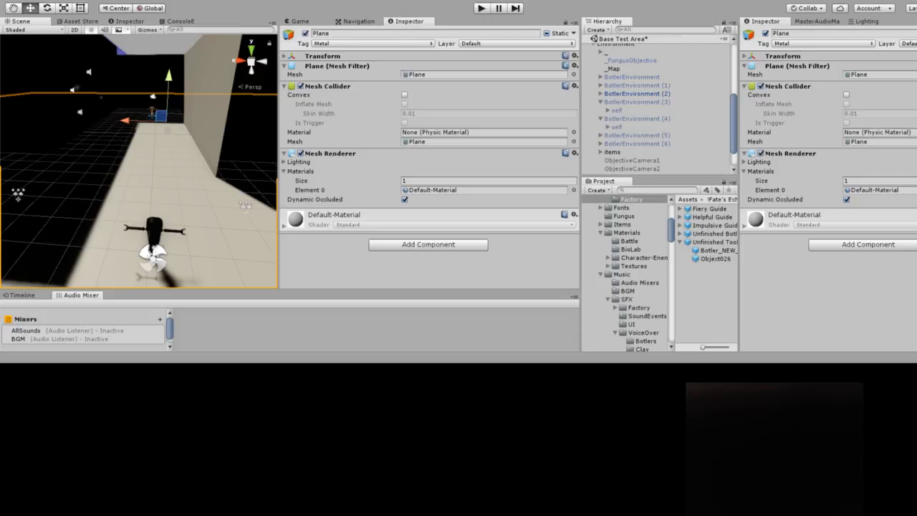
left_click(630, 83)
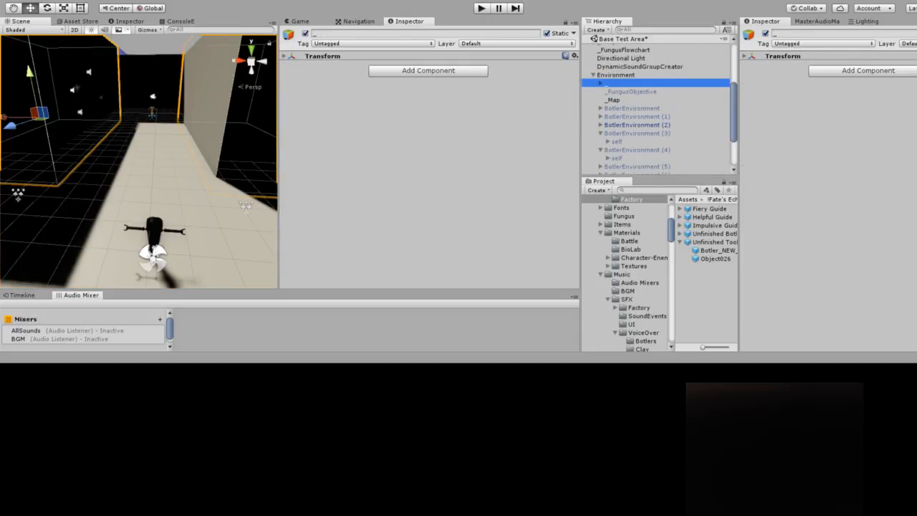
left_click(764, 33)
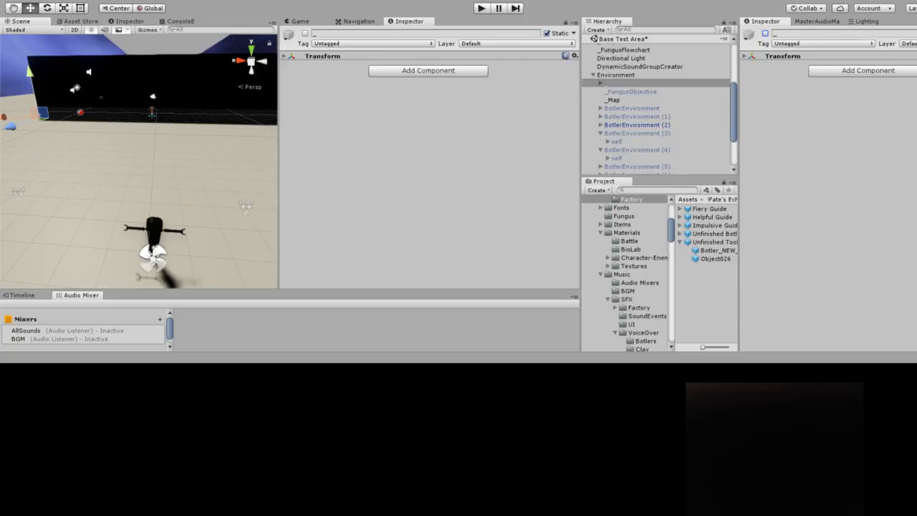
In =Base Dynamic Events, correct the ToolBolter_Attack trigger's custom event name to ToolBotler_Attack and collapse the expanded triggers
scroll(659, 107, "up", 5)
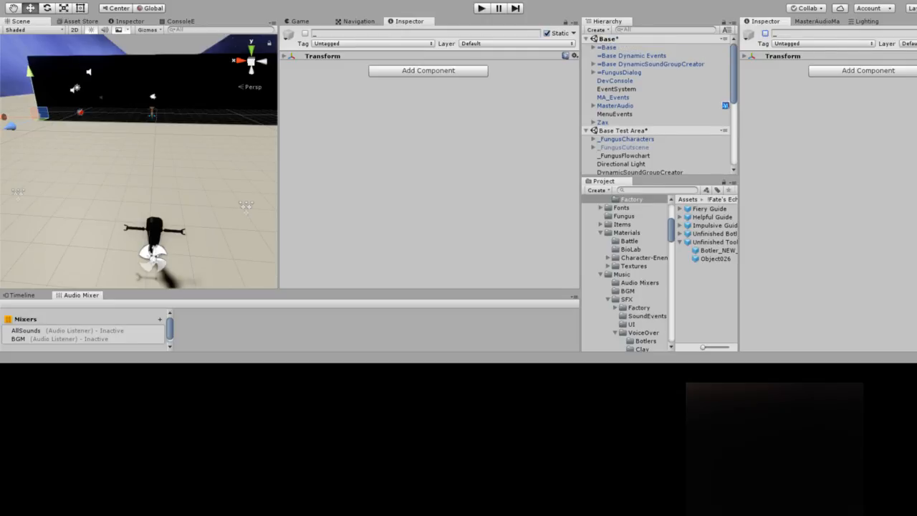
left_click(631, 55)
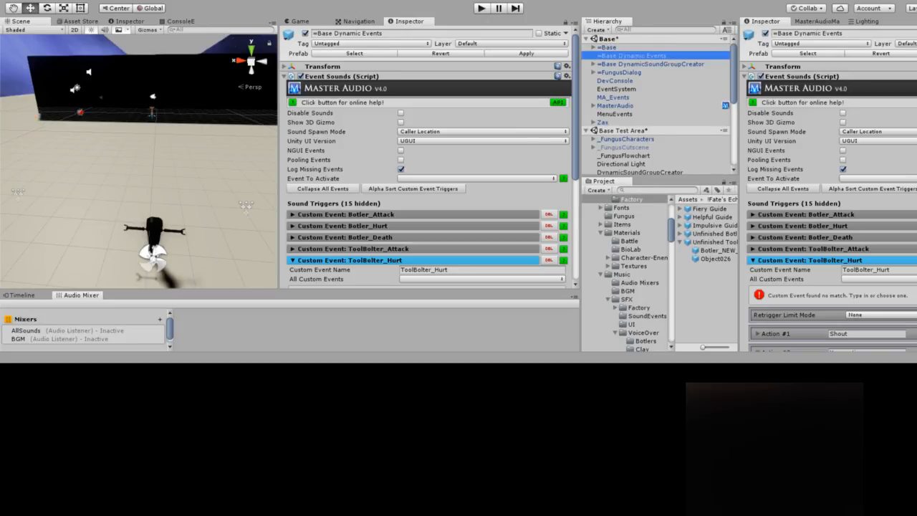
scroll(426, 158, "down", 6)
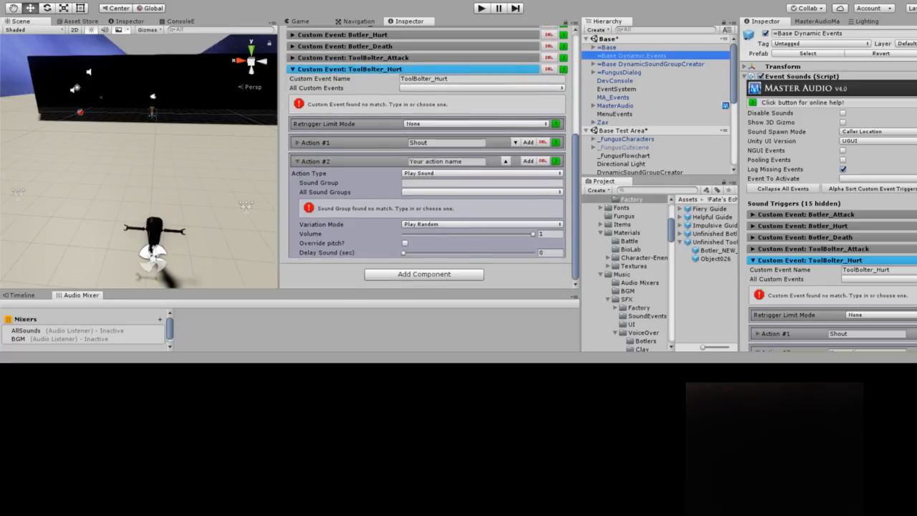
scroll(426, 157, "up", 2)
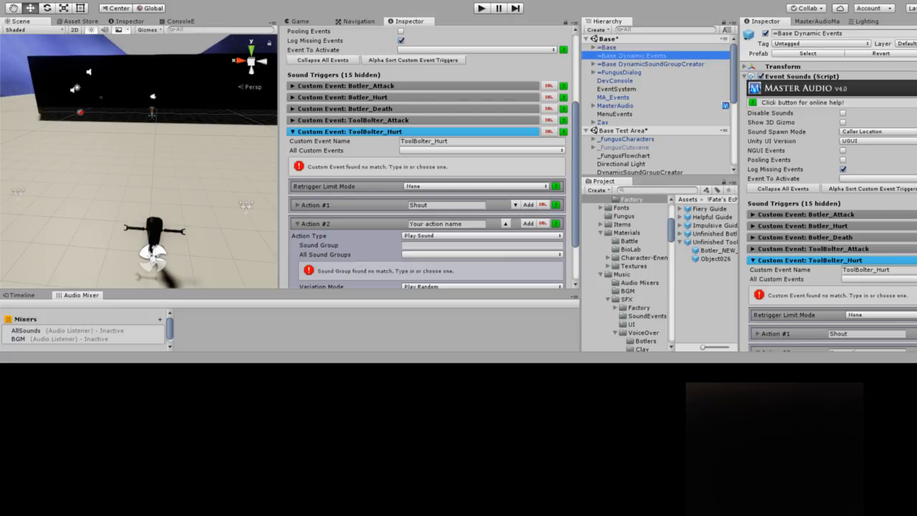
left_click(352, 119)
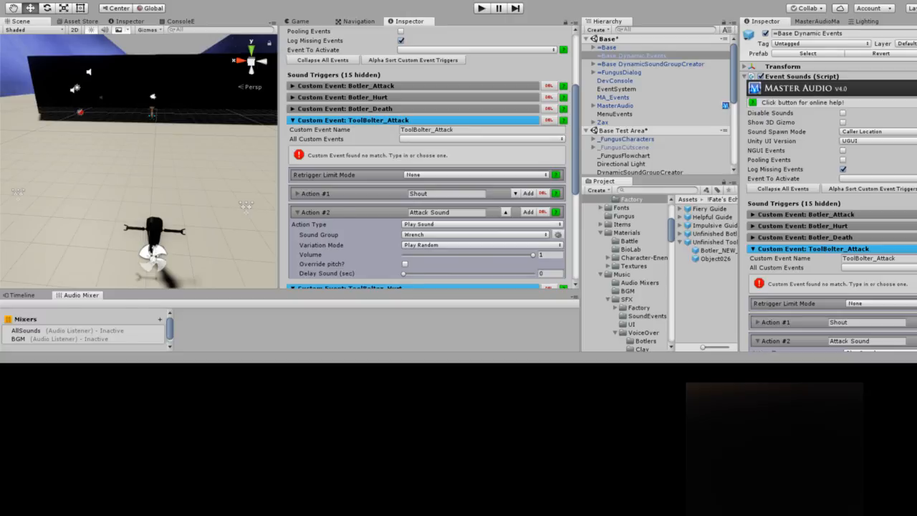
left_click(427, 130)
left_click(401, 130)
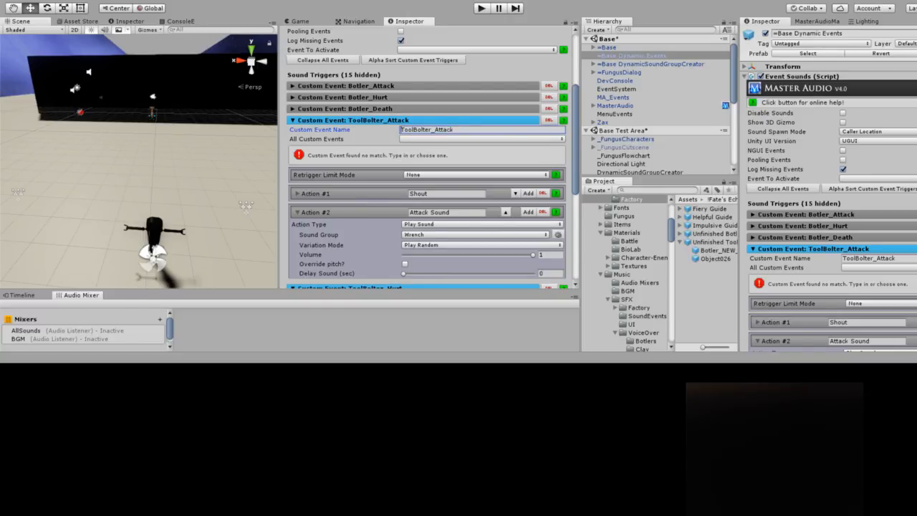
key("Right")
key("Right")
key("Right")
key("Right")
key("Right")
key("BackSpace")
key("Right")
type("l")
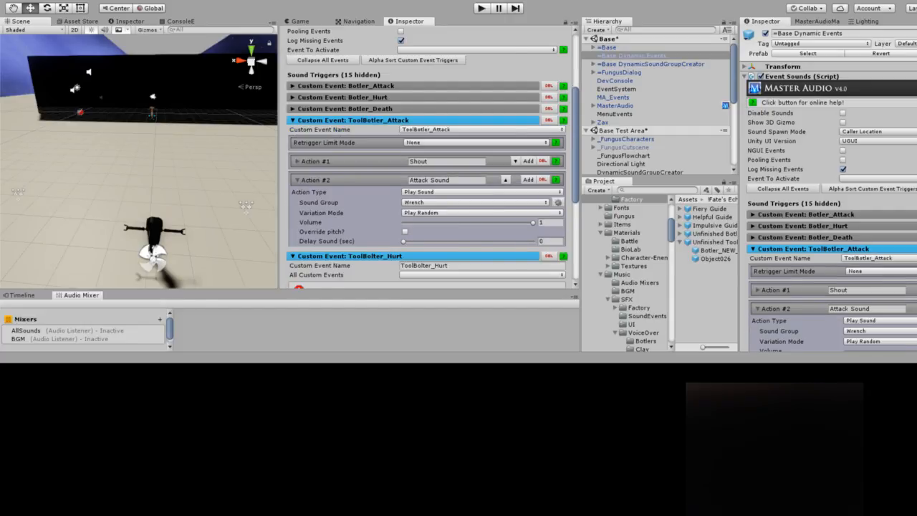
left_click(353, 120)
left_click(353, 131)
left_click(353, 128)
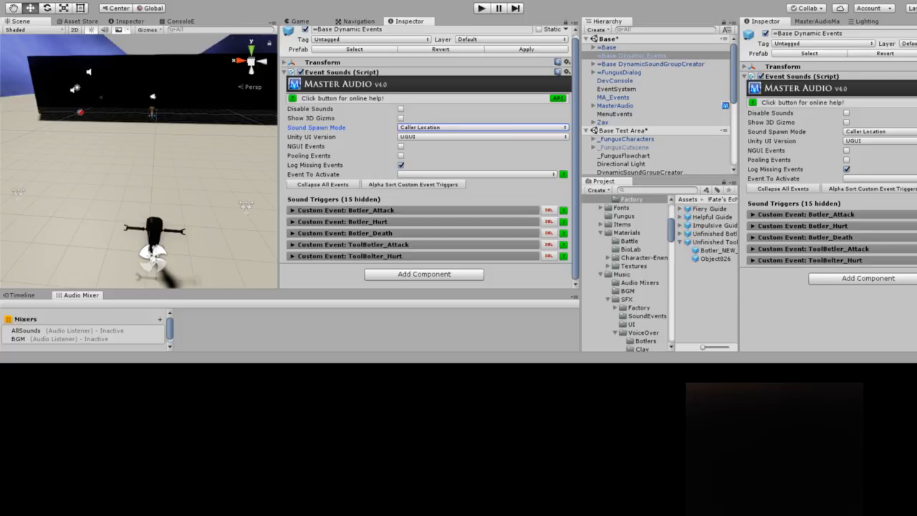
Correct the ToolBolter_Hurt trigger's custom event name to ToolBotler_Hurt
left_click(349, 255)
left_click(422, 265)
left_click(422, 265)
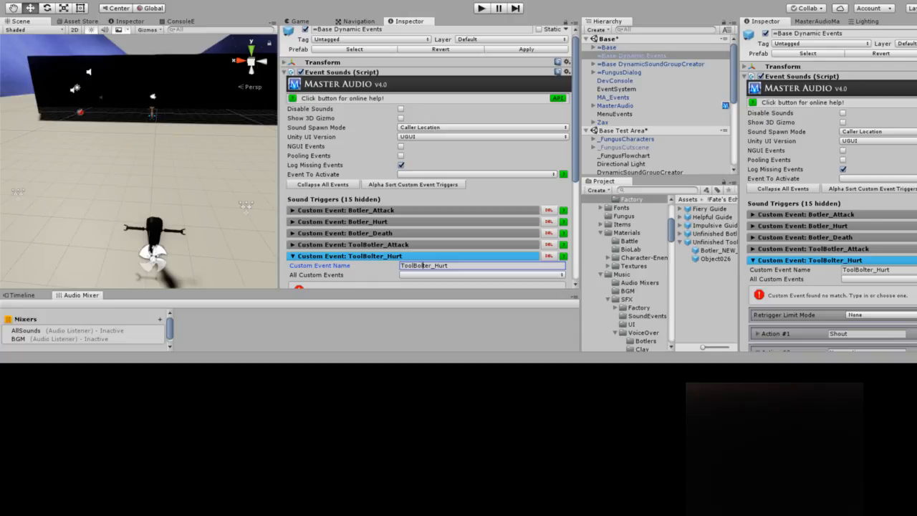
key("Delete")
type("l")
key("Return")
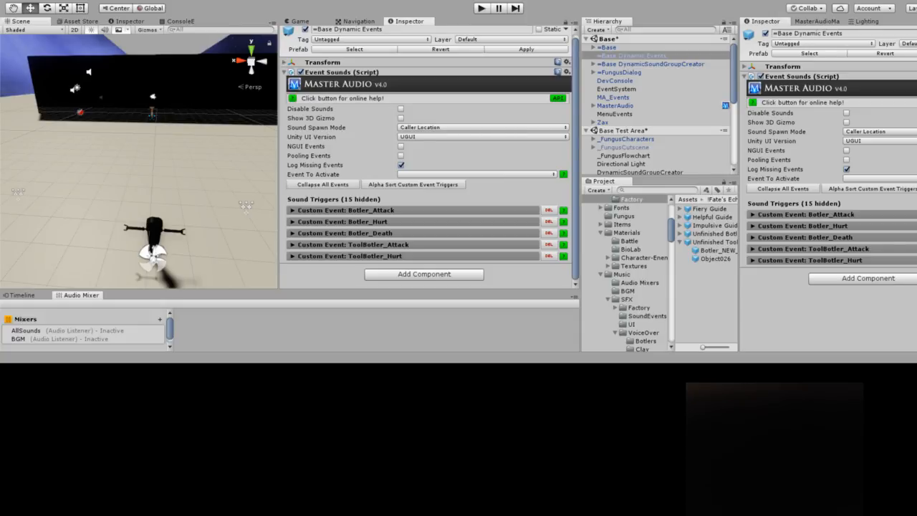
Add a custom event trigger named ToolBotler_Death with a Play Sound action using the Botler death sound group
left_click(476, 174)
scroll(429, 157, "down", 2)
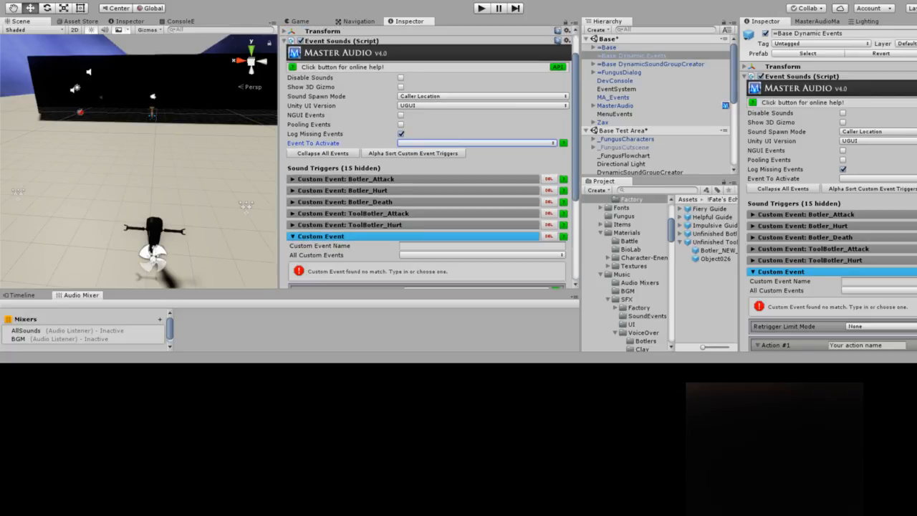
left_click(481, 246)
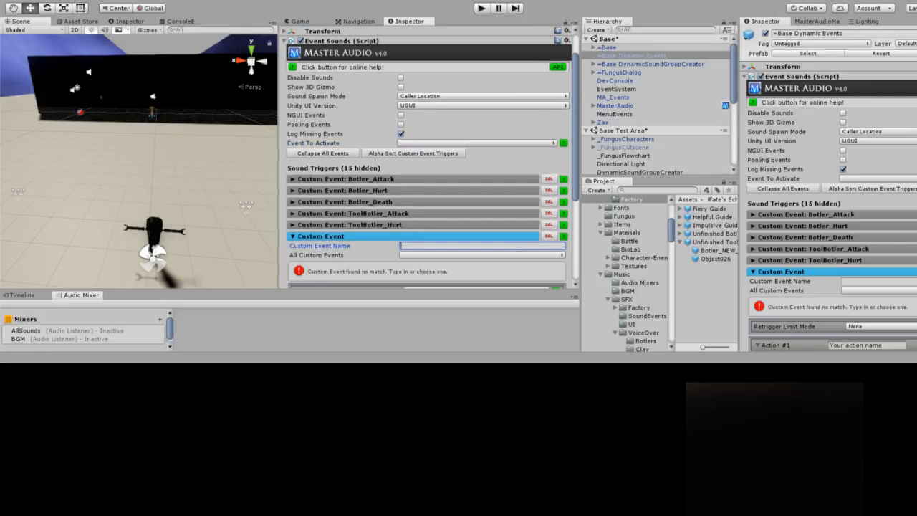
type("ToolBotler_Death")
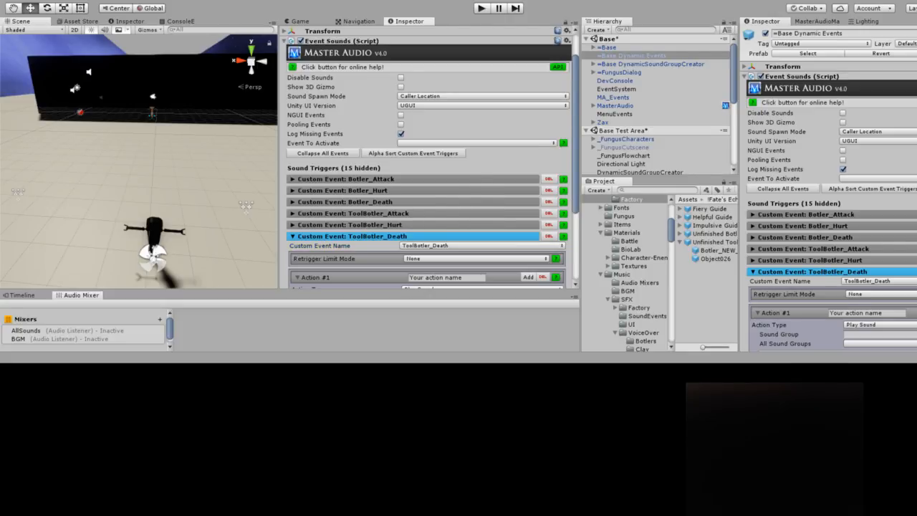
scroll(430, 156, "down", 2)
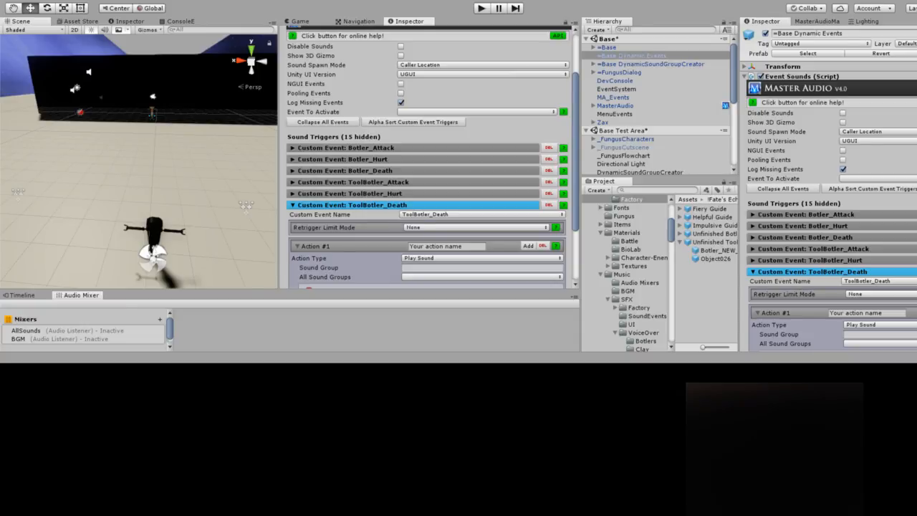
left_click(405, 267)
type("Bot")
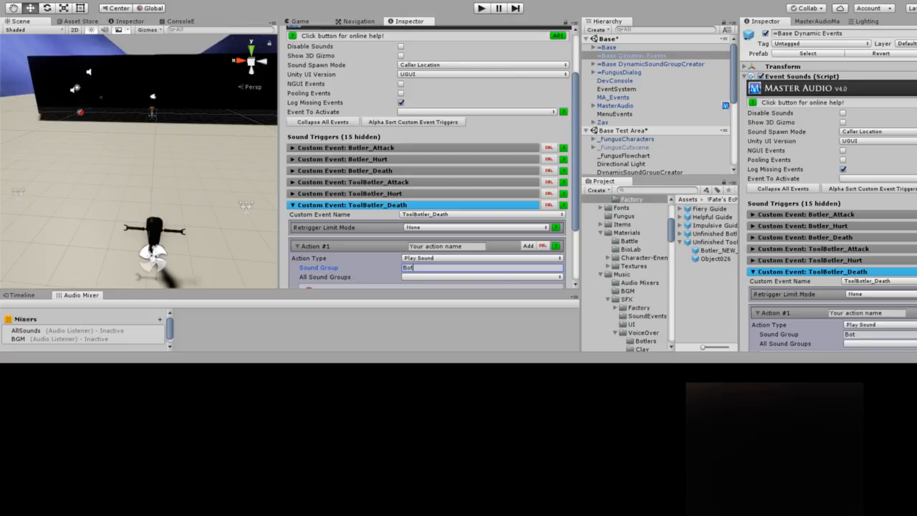
type("ler Death")
key("Tab")
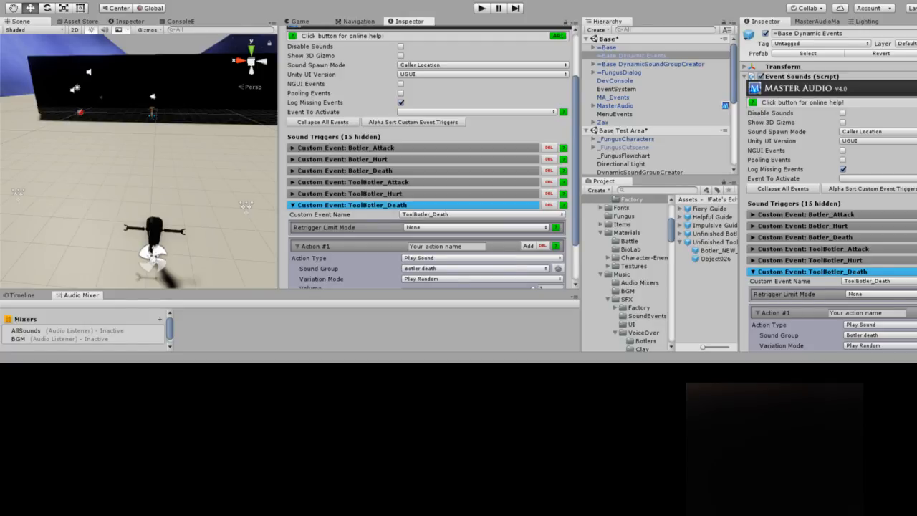
Run the game and attack an Unfinished Tooler in battle to test its hurt and death sounds
key("ctrl+p")
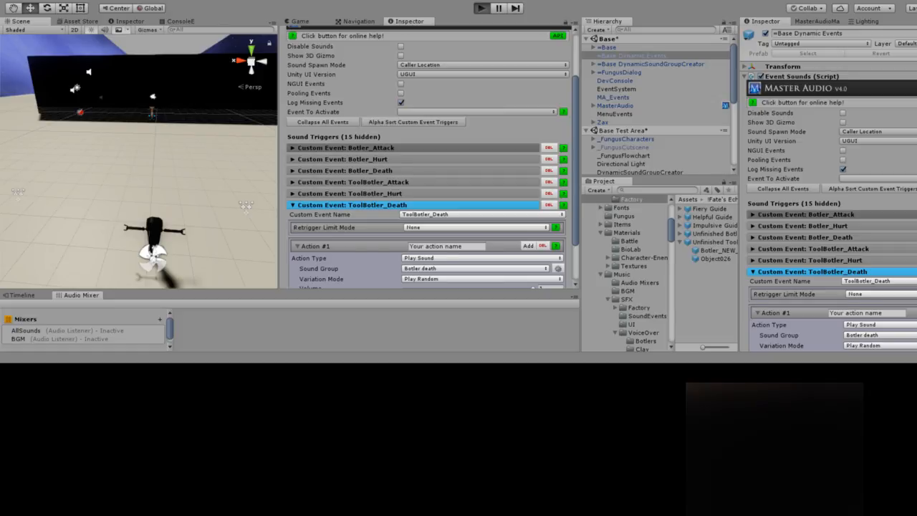
key("ctrl+p")
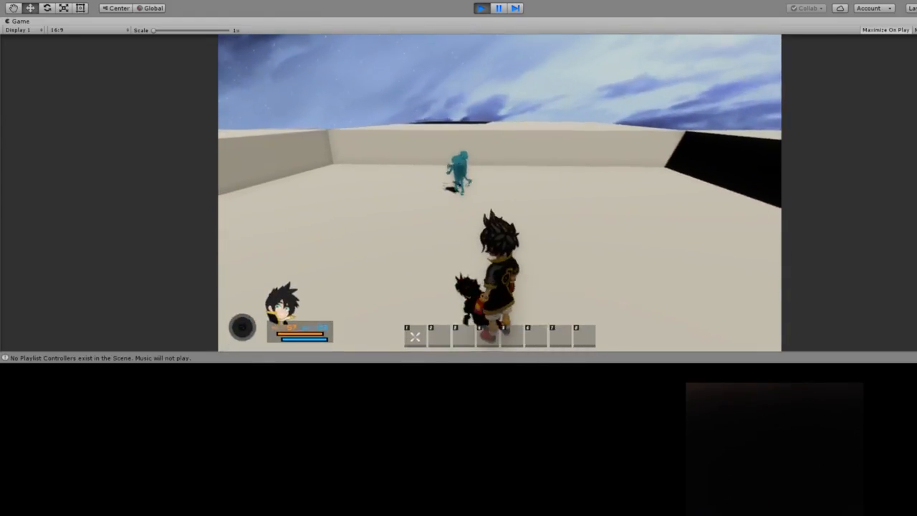
key("w")
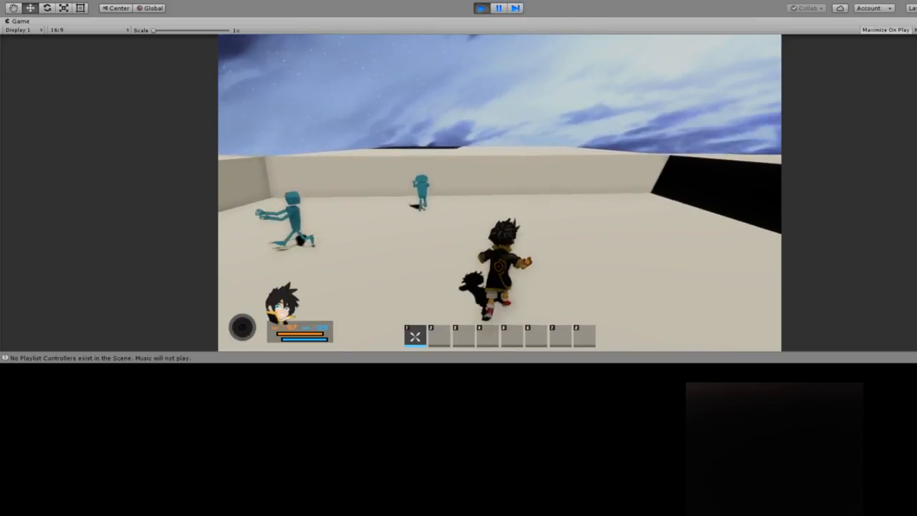
key("s")
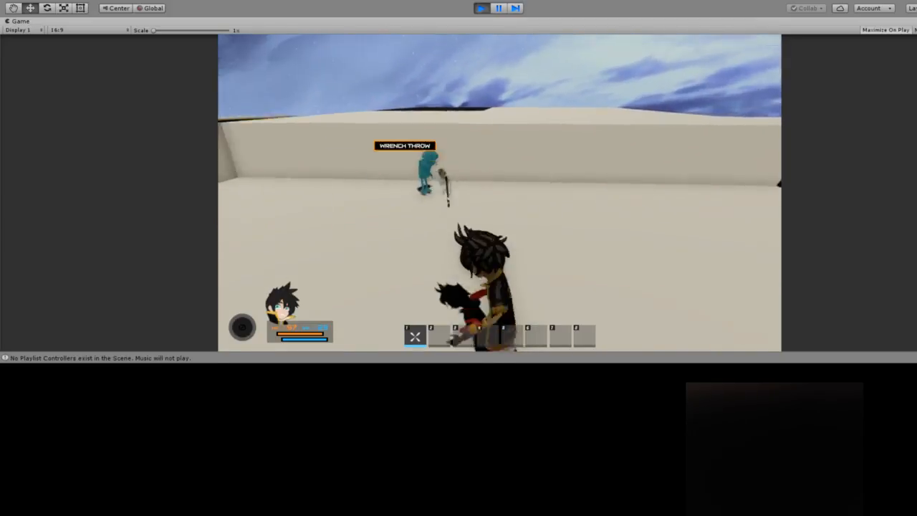
key("w")
key("w")
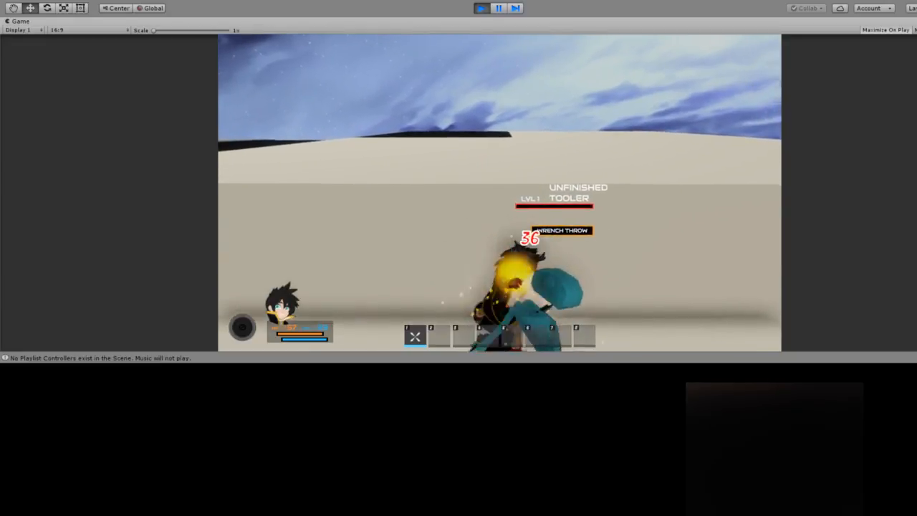
Fight the remaining Tooler to test its Wrench Throw sounds, dismiss the battle results and stop the play test
key("d")
key("q")
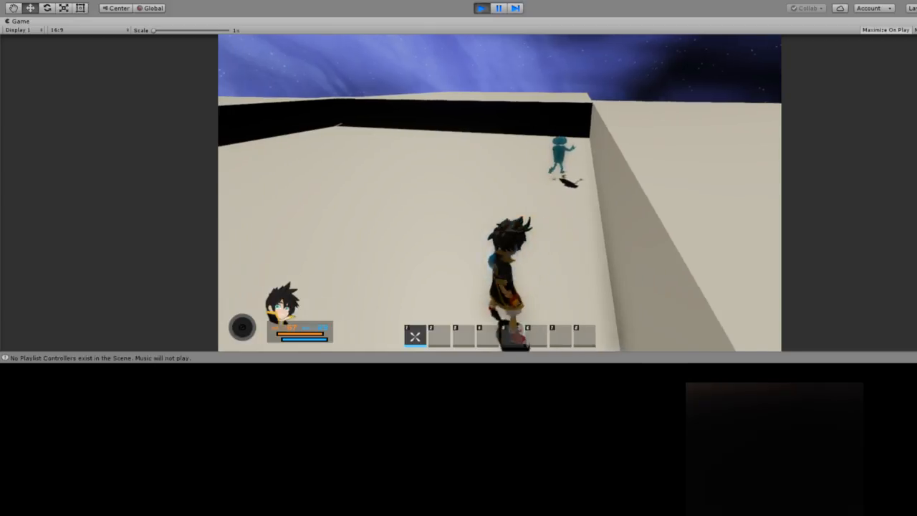
key("a")
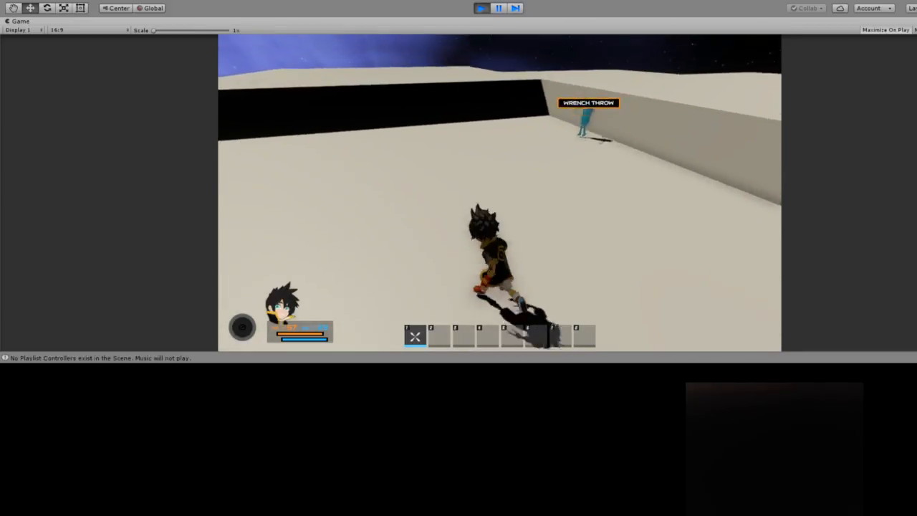
key("q")
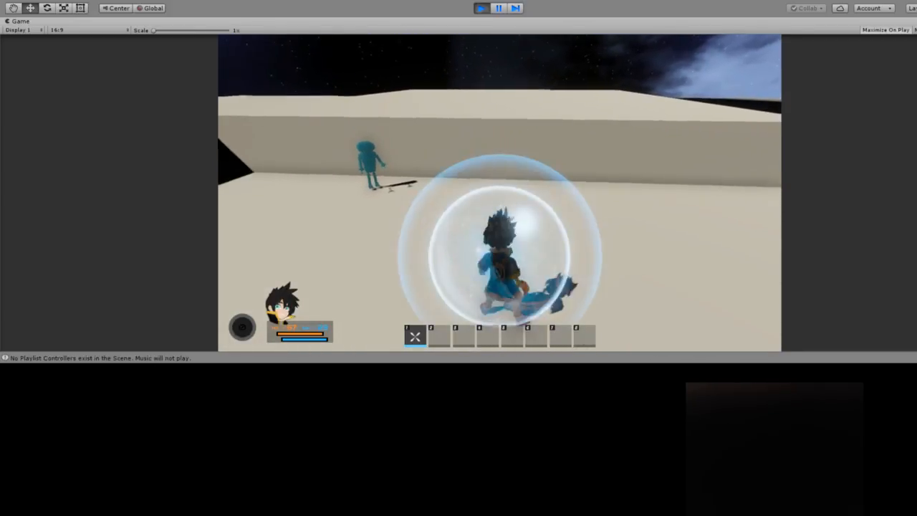
key("q")
key("d")
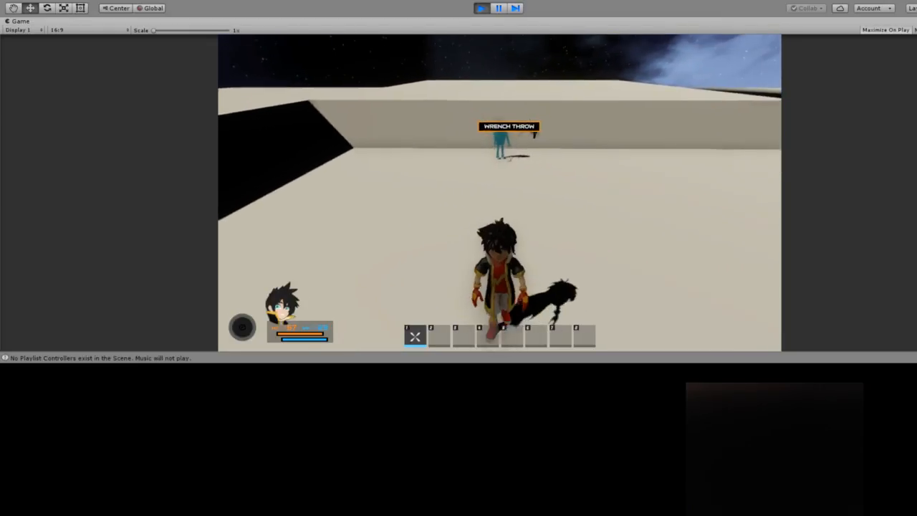
key("q")
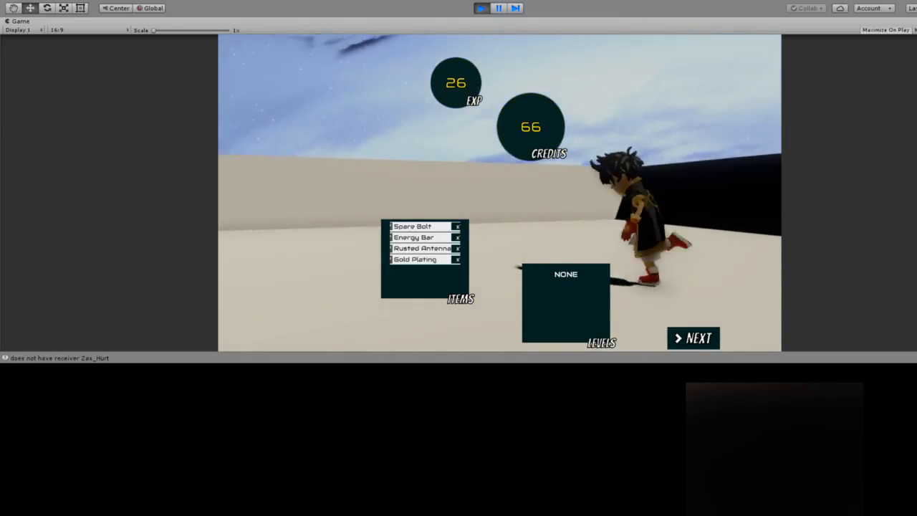
key("Return")
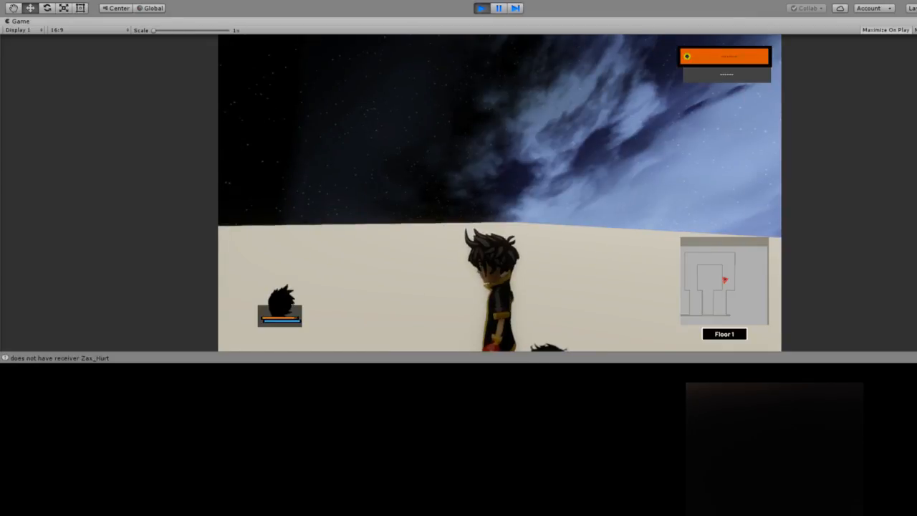
key("ctrl+p")
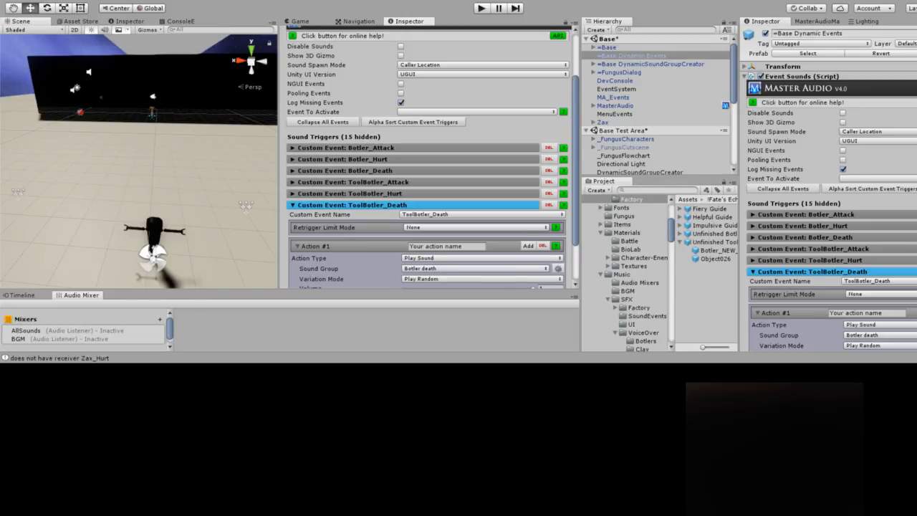
Expand =Base, examine CameraMain's components and select the CM FreeLook camera
left_click(607, 47)
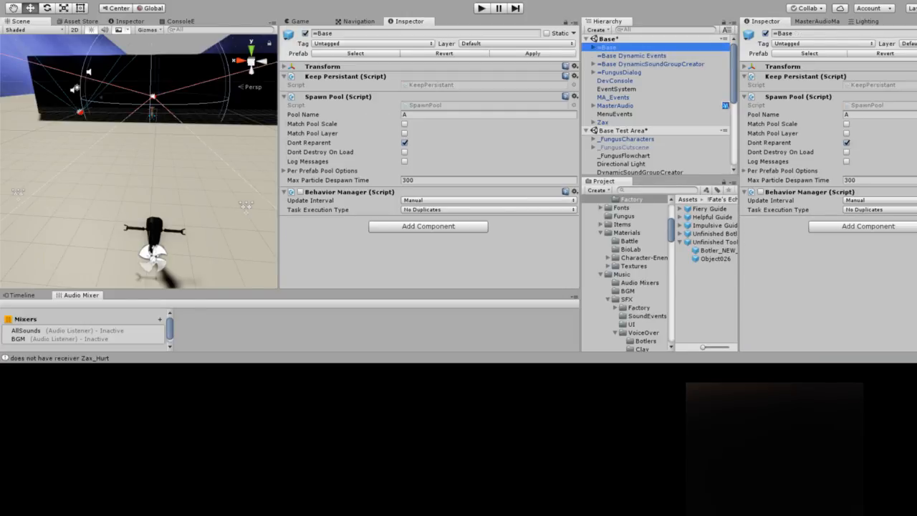
key("Right")
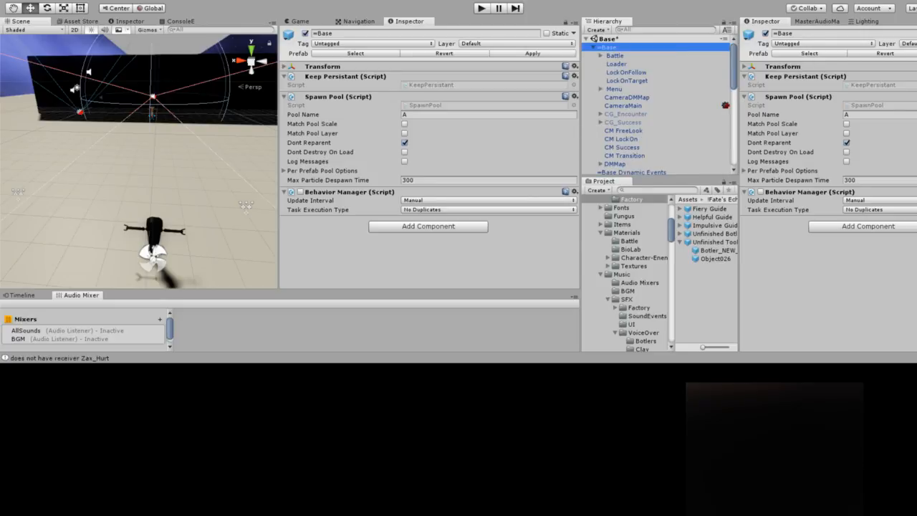
left_click(623, 105)
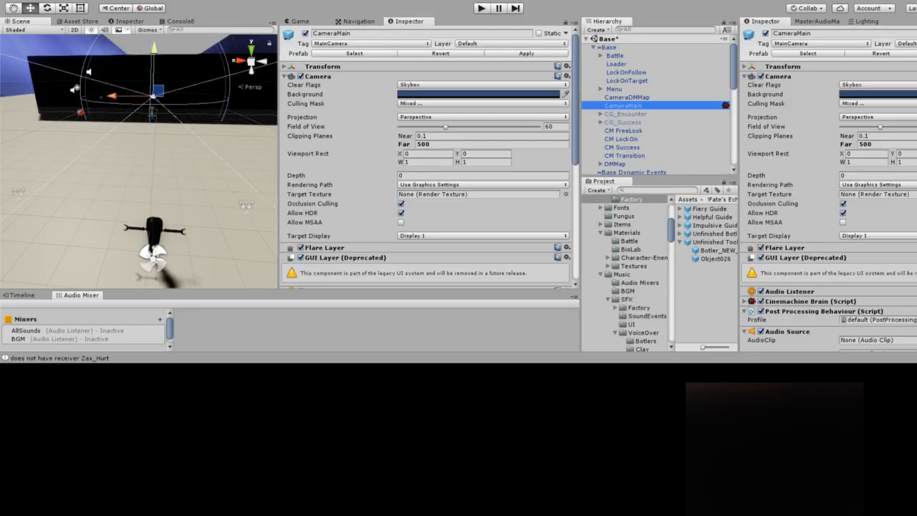
scroll(430, 158, "down", 2)
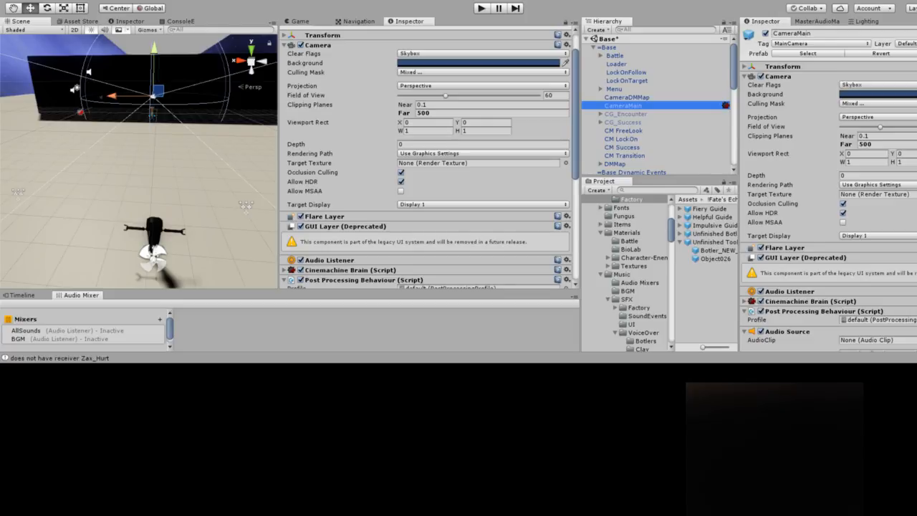
left_click(622, 130)
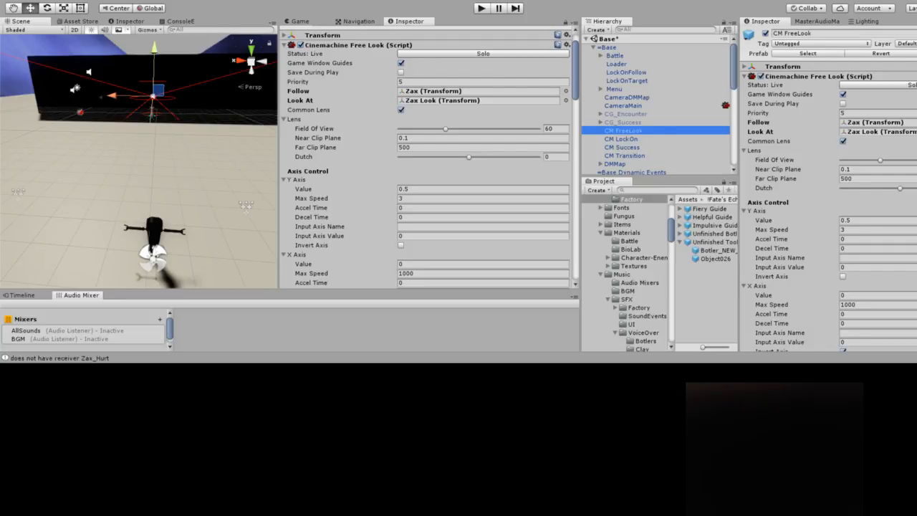
Try an X Axis Accel Time of 0.5 on CM FreeLook and reset it to 0
left_click(405, 273)
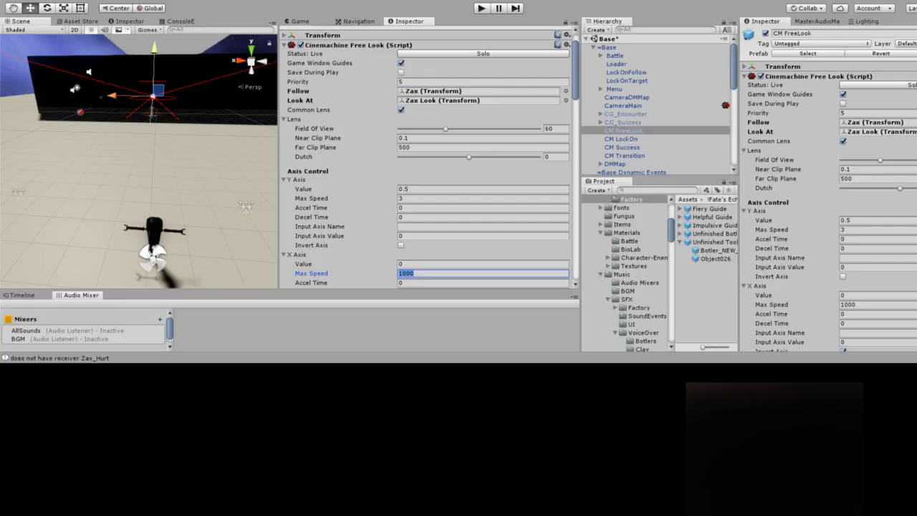
left_click(400, 282)
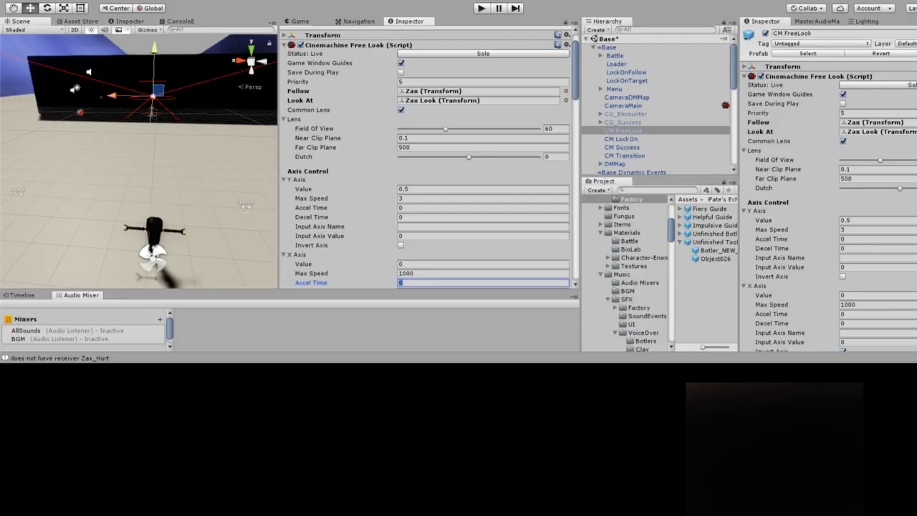
key("BackSpace")
type("0.5")
key("Return")
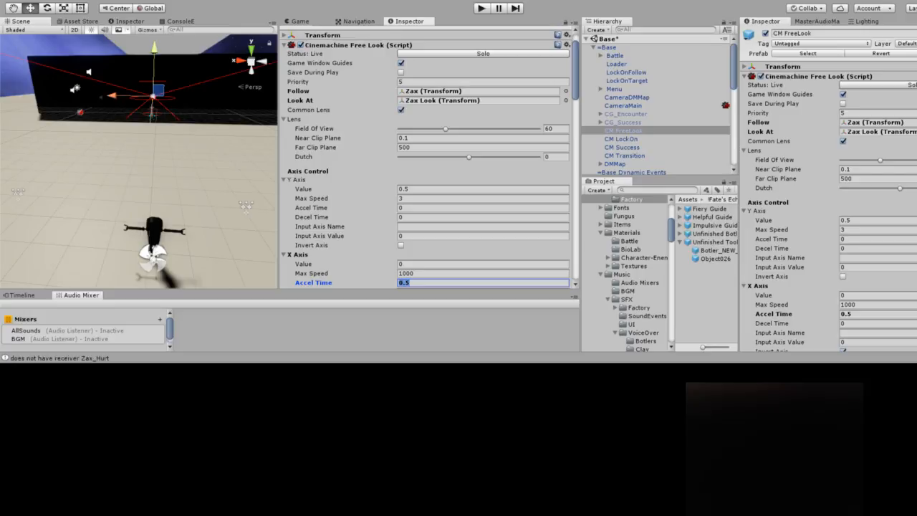
type("0")
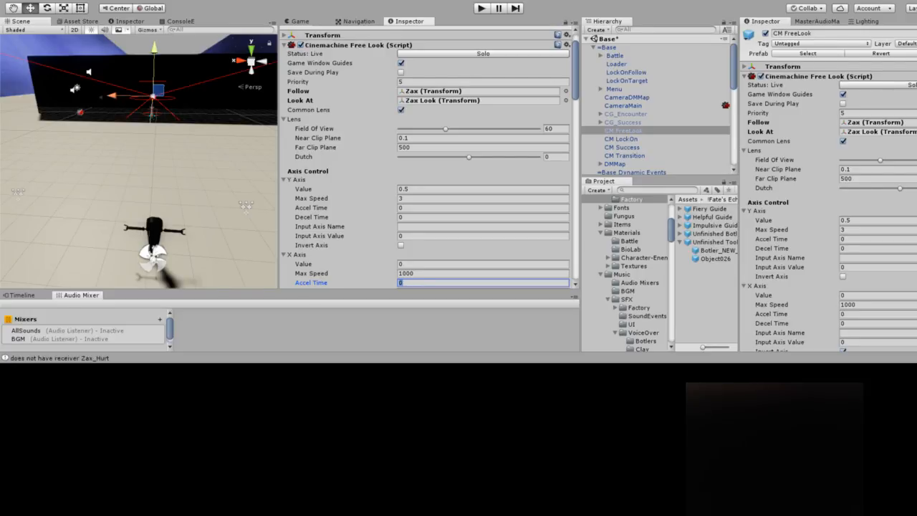
Set the X Axis Max Speed of CM FreeLook to 500
left_click(482, 273)
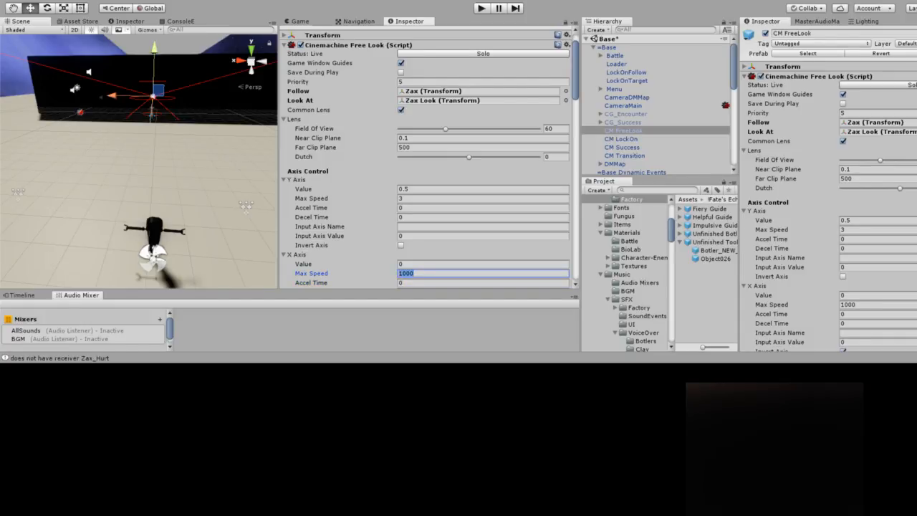
type("500")
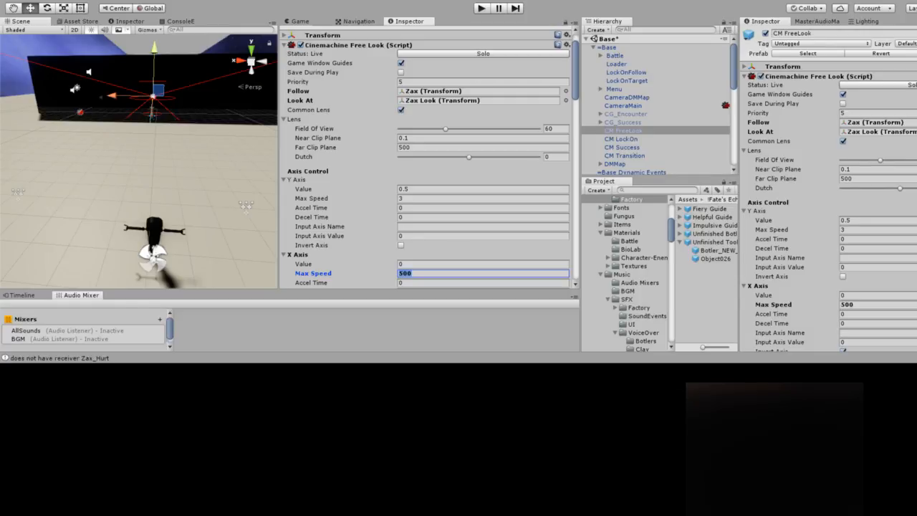
Run the game to test the camera's rotation speed, moving the character around until an enemy encounter starts
key("ctrl+p")
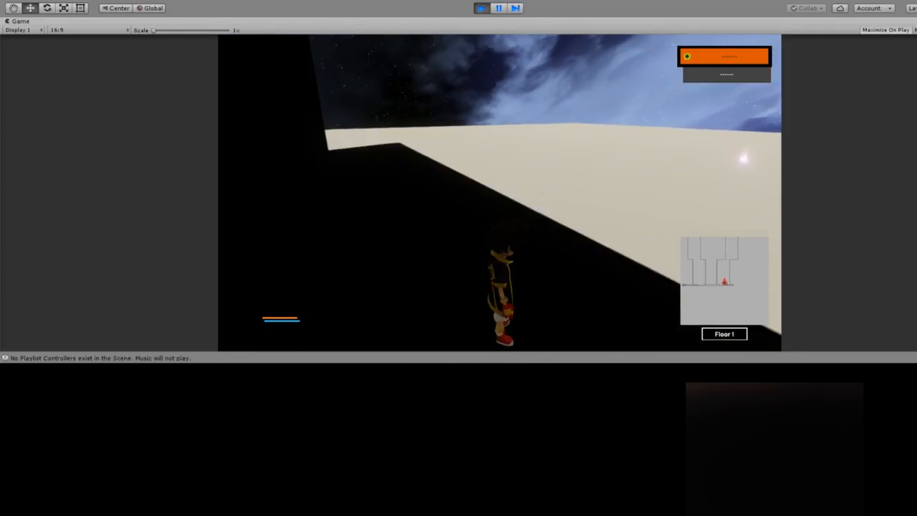
key("w")
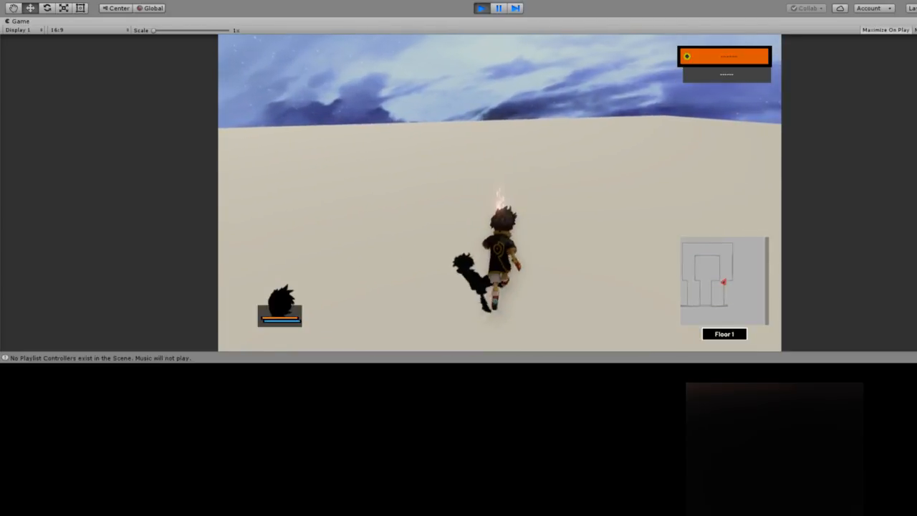
key("e")
key("w")
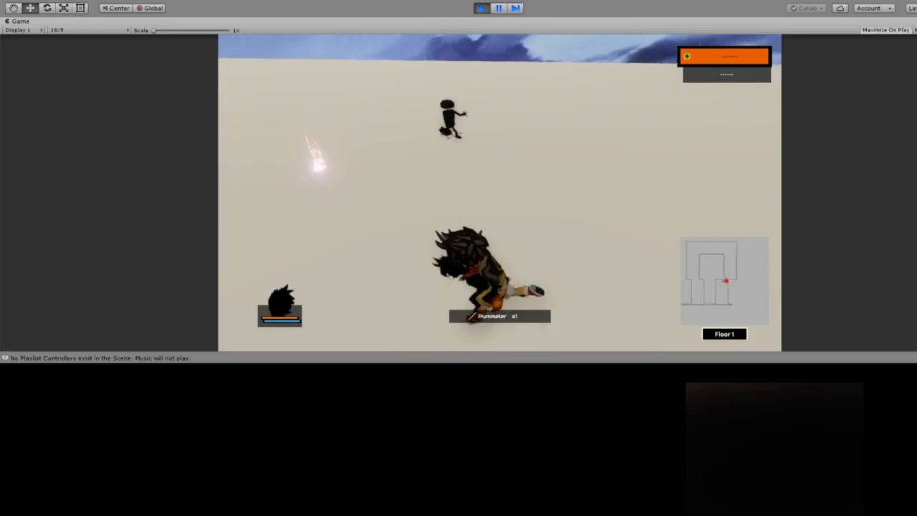
key("s")
key("e")
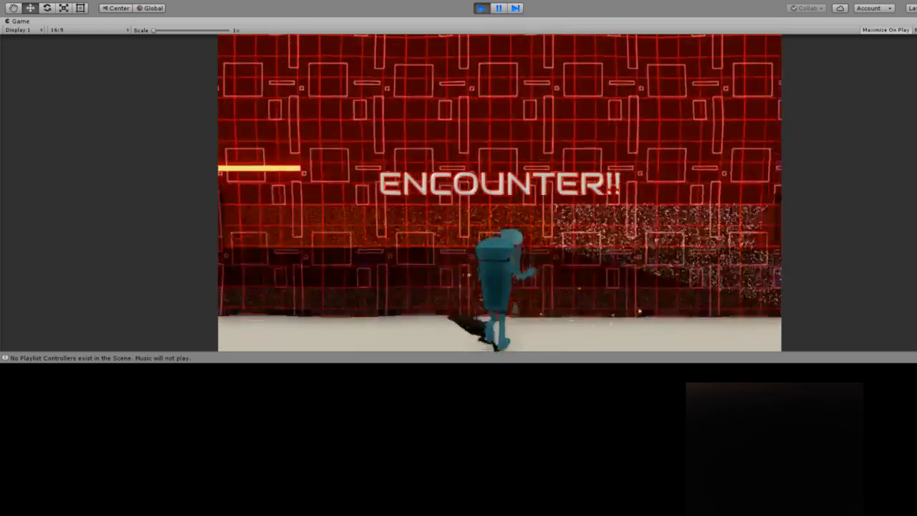
Fight the Toolers to check the battle sounds and camera, dismiss the results and end the play test
key("1")
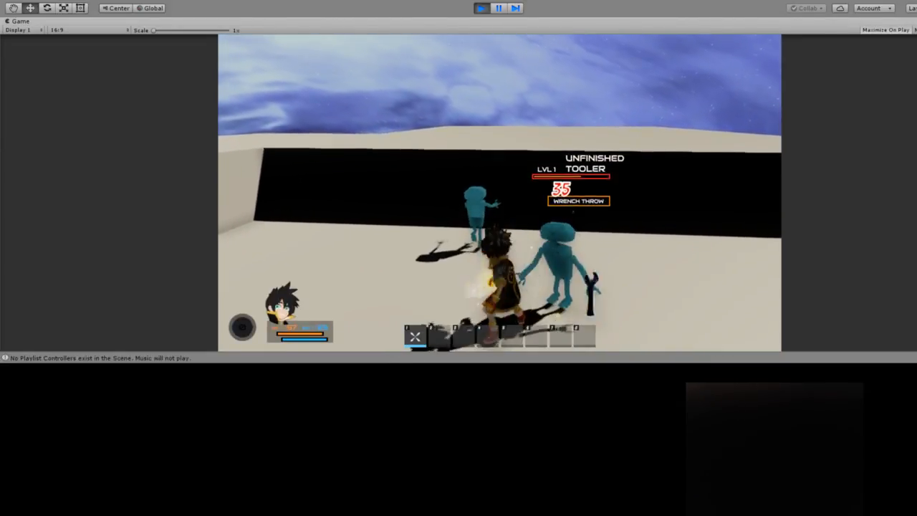
key("s")
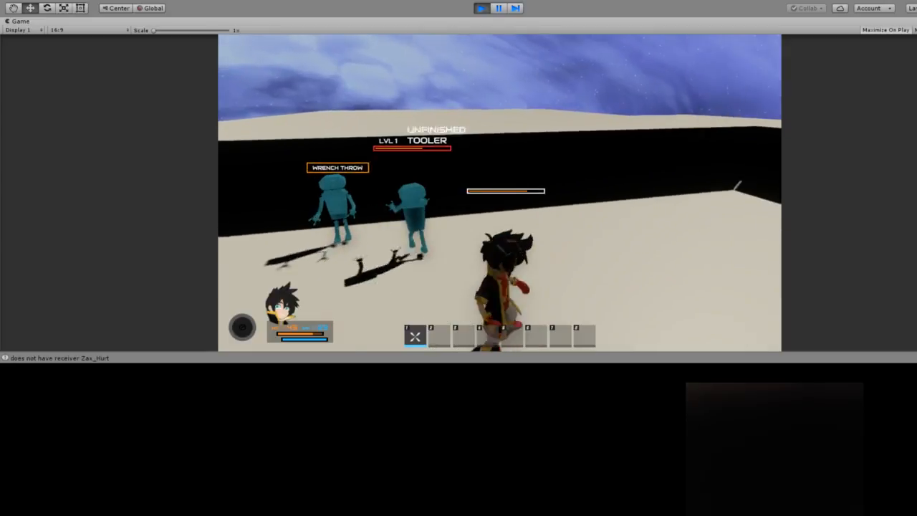
key("w")
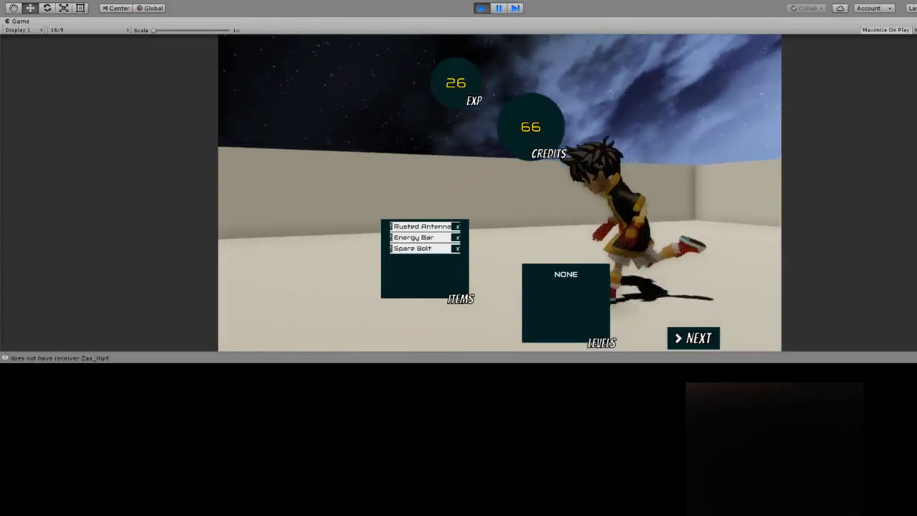
key("Return")
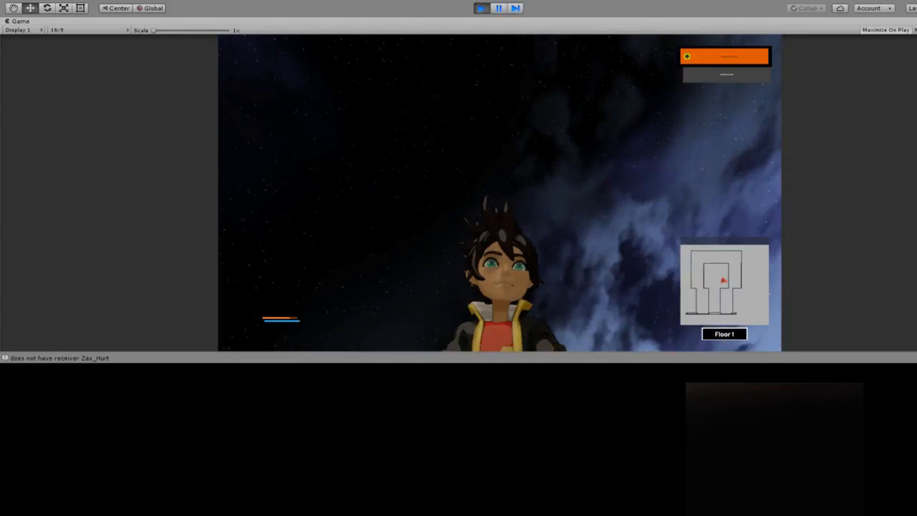
key("ctrl+p")
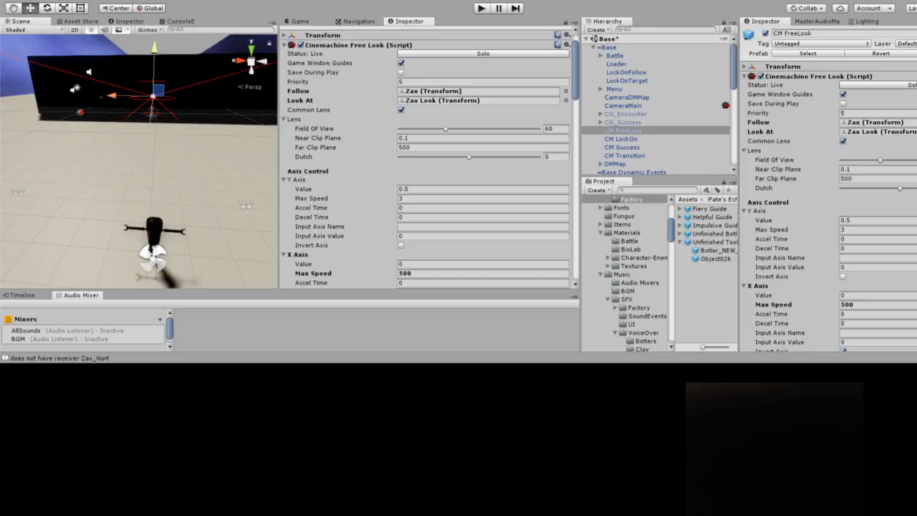
Review the axis, orbit and TopRig aim settings of CM FreeLook, and run and end a short play test
scroll(429, 158, "down", 5)
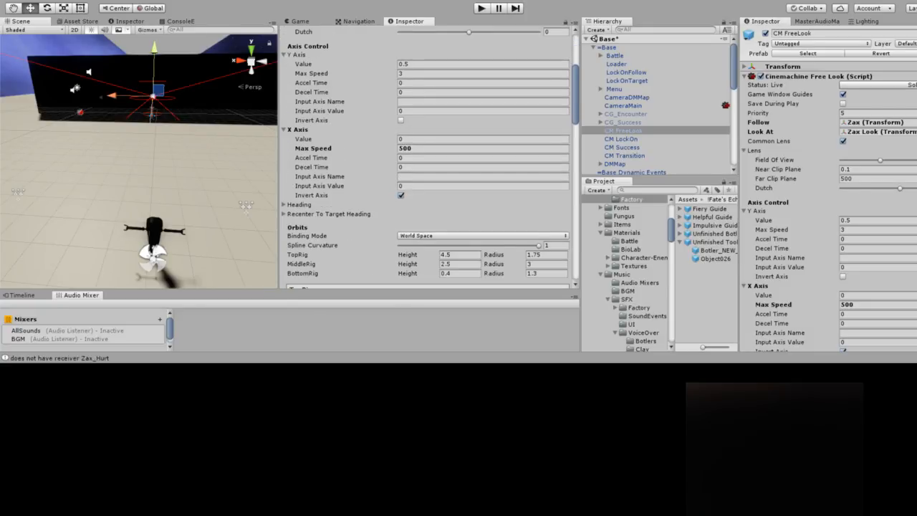
scroll(429, 158, "down", 4)
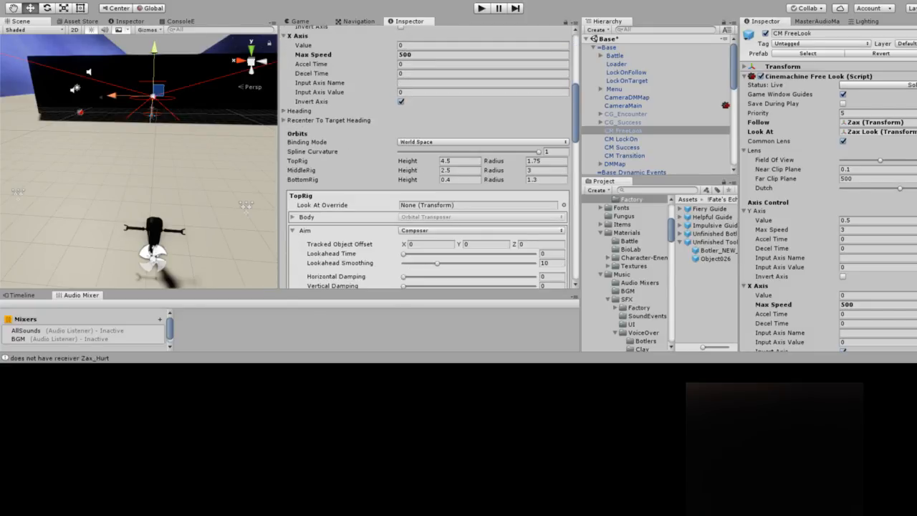
scroll(430, 157, "down", 4)
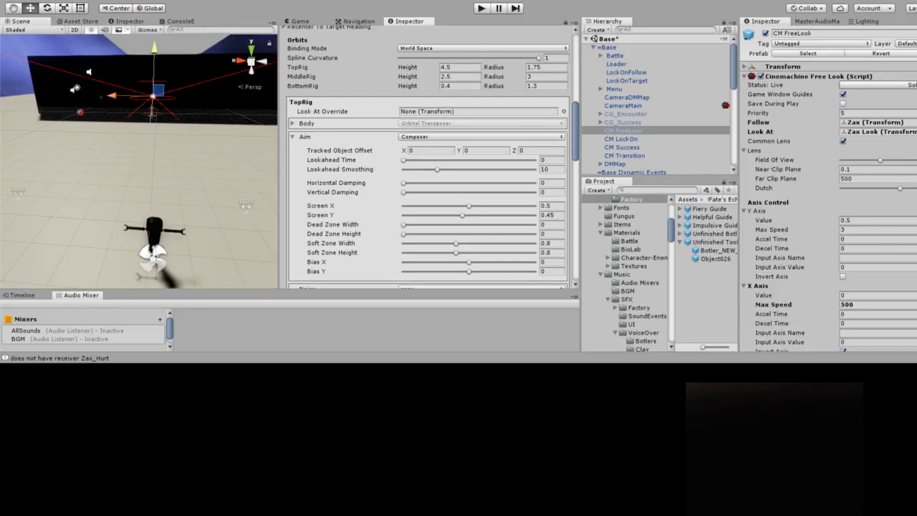
scroll(429, 157, "up", 3)
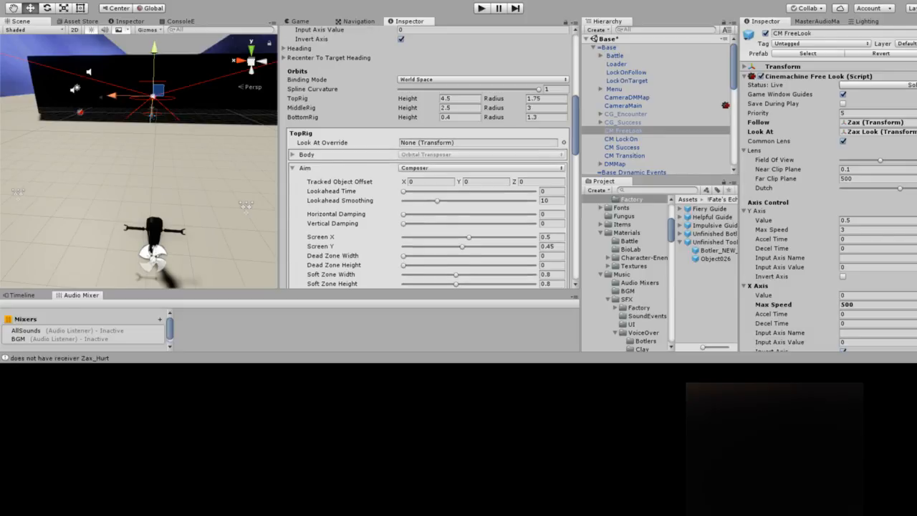
scroll(429, 157, "up", 2)
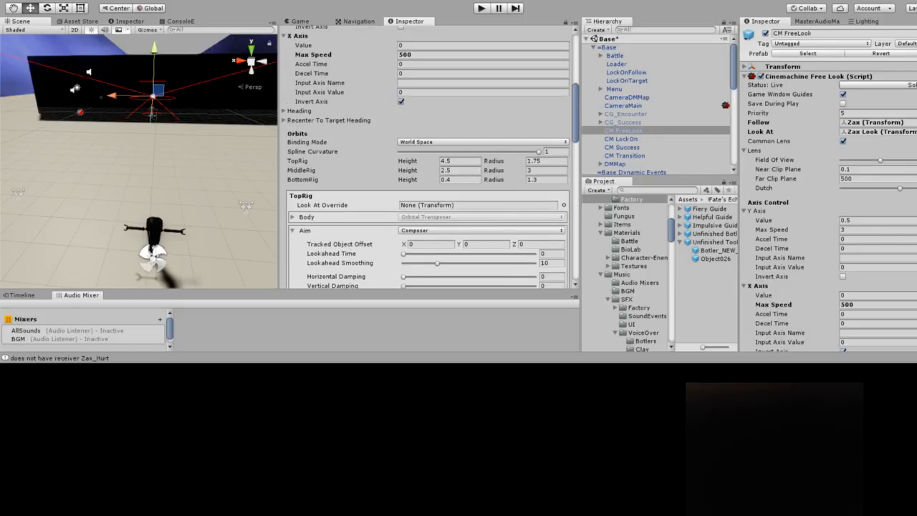
scroll(429, 158, "up", 2)
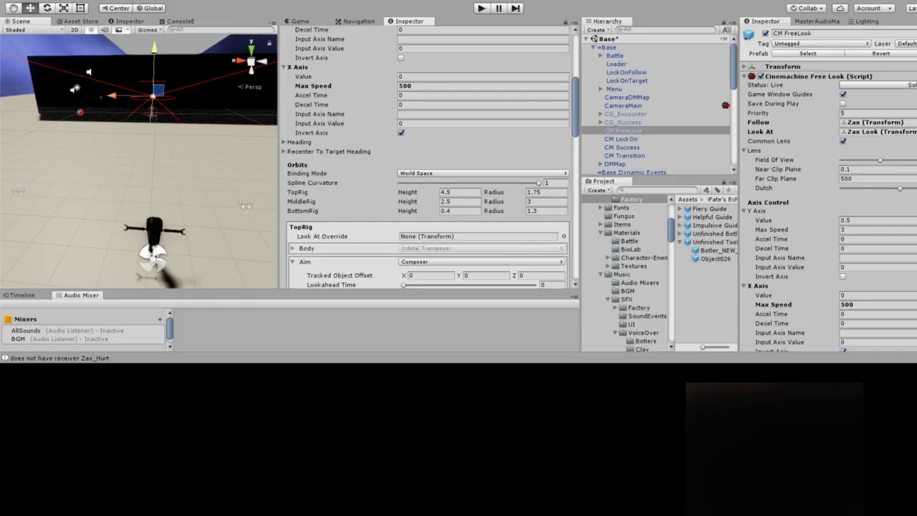
scroll(430, 157, "up", 4)
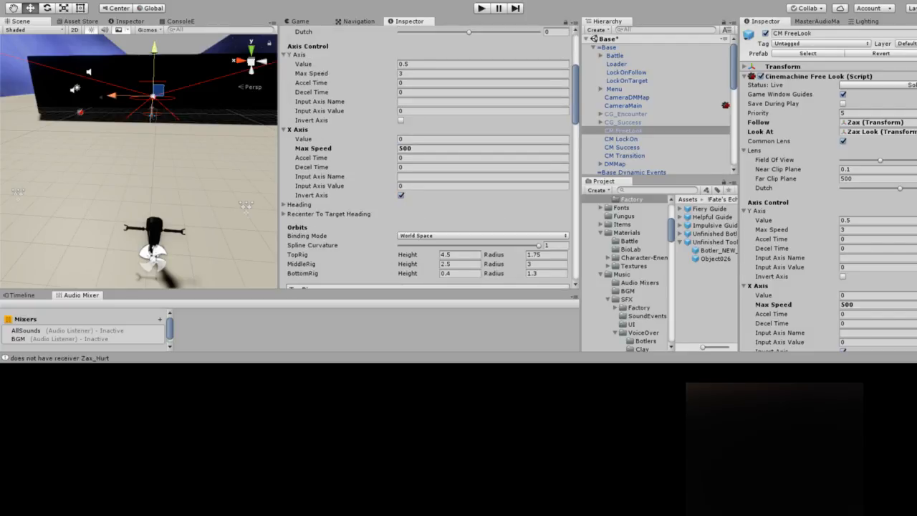
key("ctrl+p")
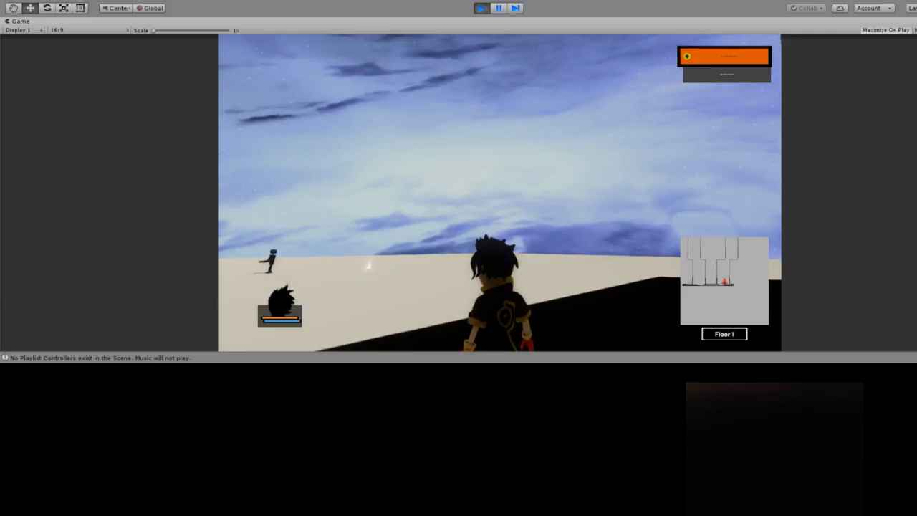
key("ctrl+p")
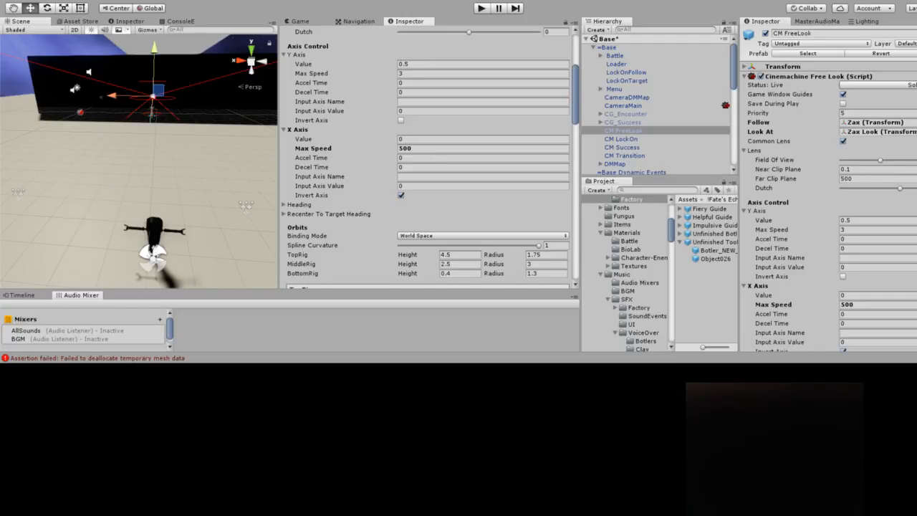
Inspect the Group Mixer settings of the MasterAudio object and look through the Base scene's objects
scroll(659, 108, "down", 5)
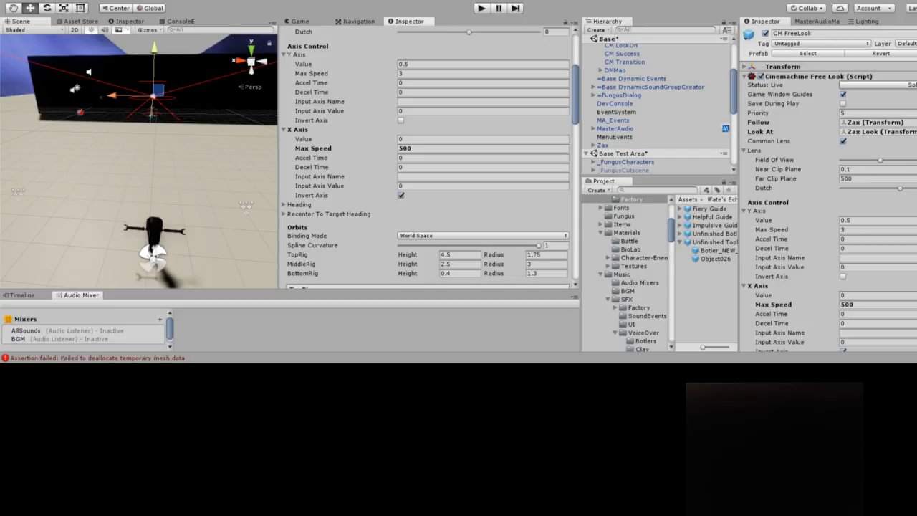
scroll(659, 109, "down", 3)
scroll(659, 108, "up", 1)
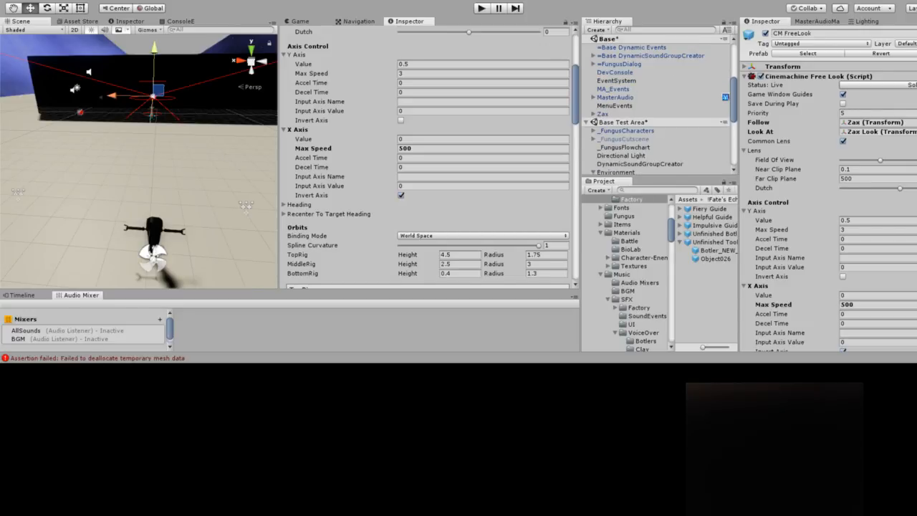
left_click(614, 97)
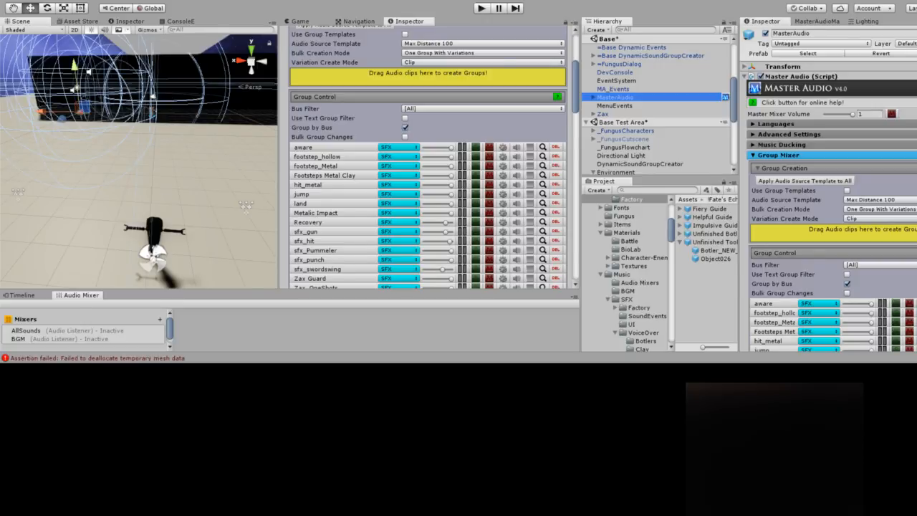
scroll(658, 107, "up", 1)
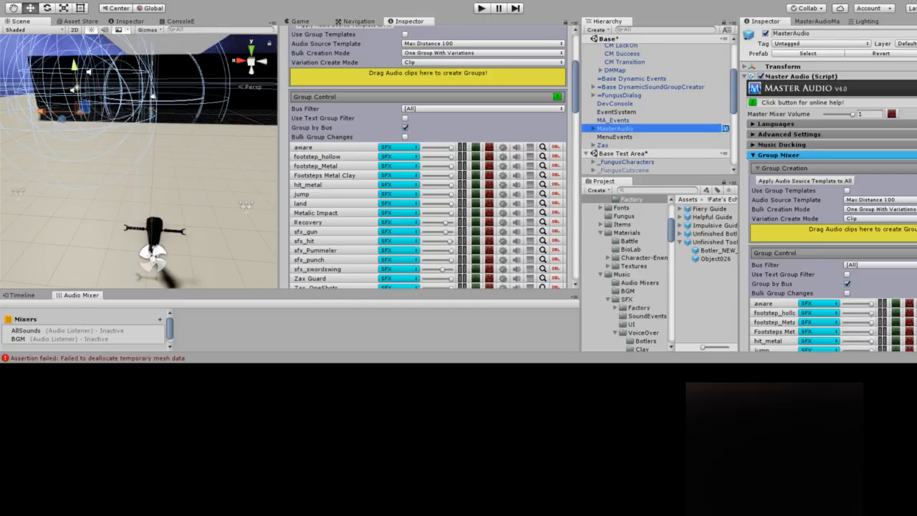
scroll(658, 108, "up", 3)
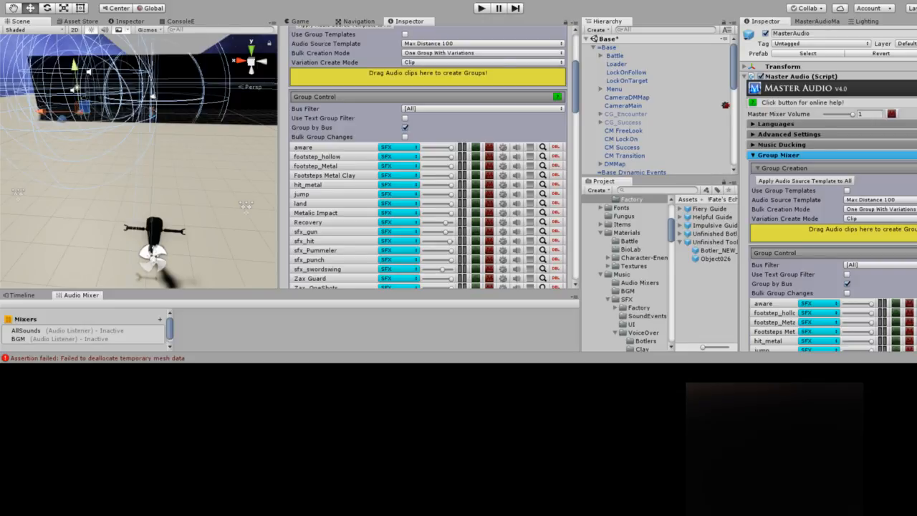
scroll(659, 104, "down", 6)
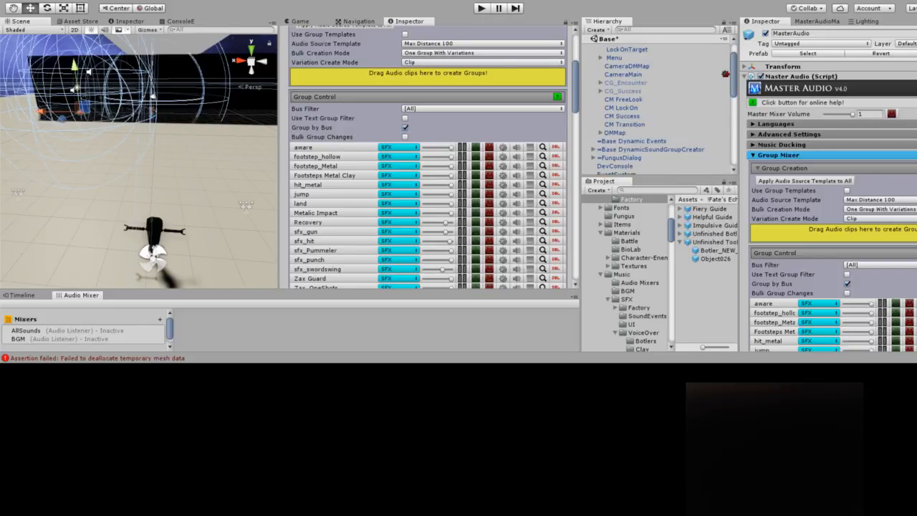
scroll(658, 103, "up", 10)
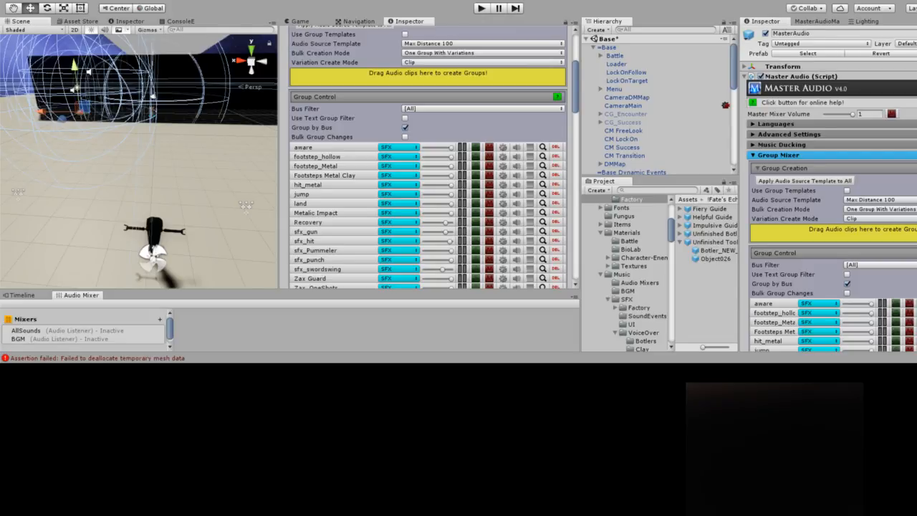
Collapse the =Base object and review the sound settings of =Base Dynamic Events and =Base DynamicSoundGroupCreator, including its Dynamic Playlist Settings
left_click(593, 47)
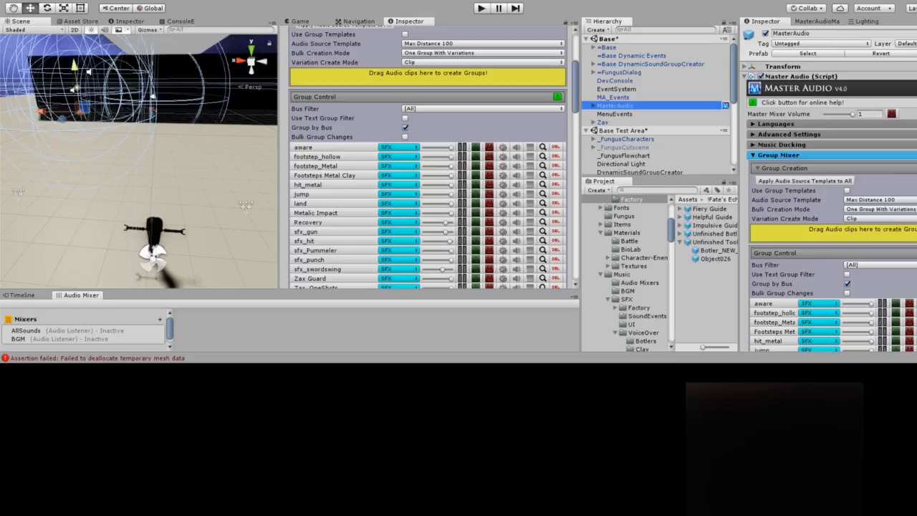
left_click(631, 55)
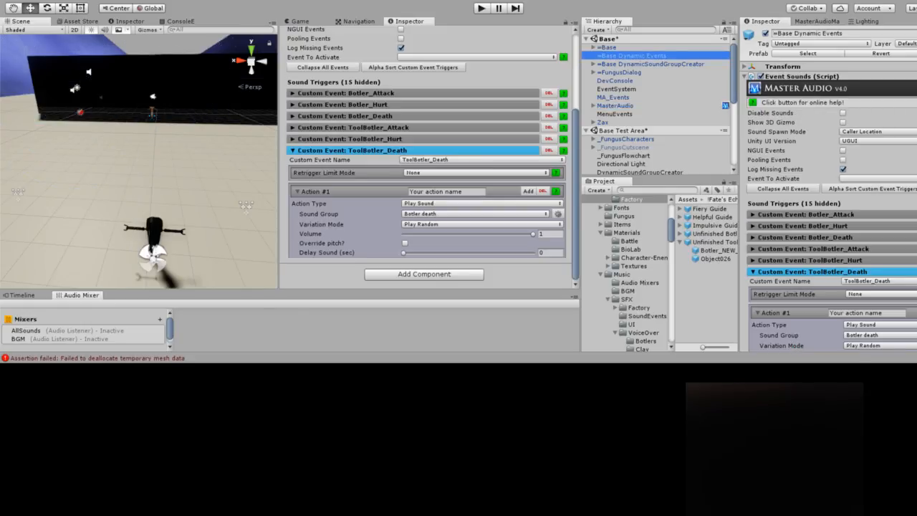
left_click(650, 64)
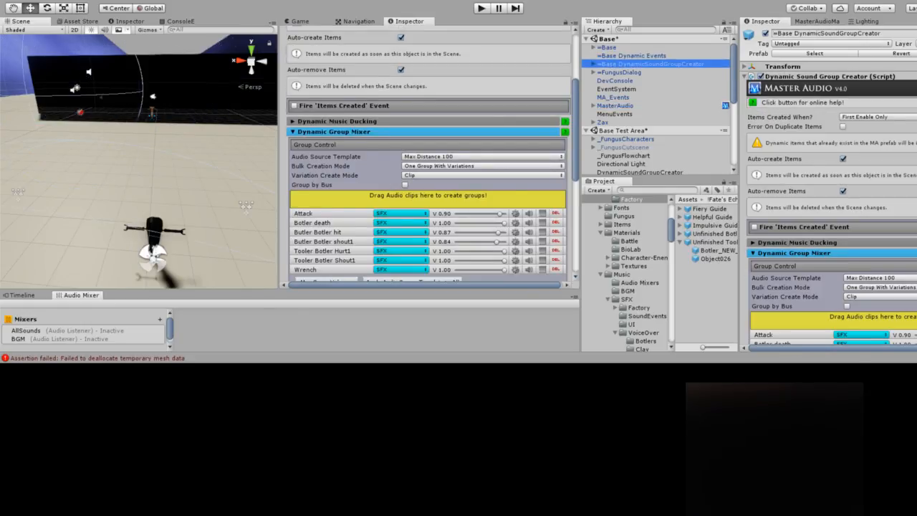
scroll(430, 154, "down", 10)
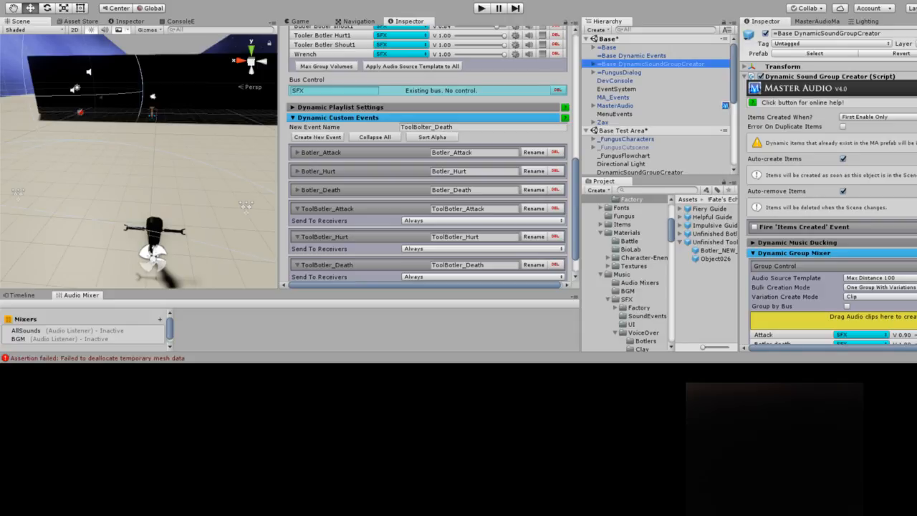
left_click(340, 107)
scroll(429, 154, "down", 2)
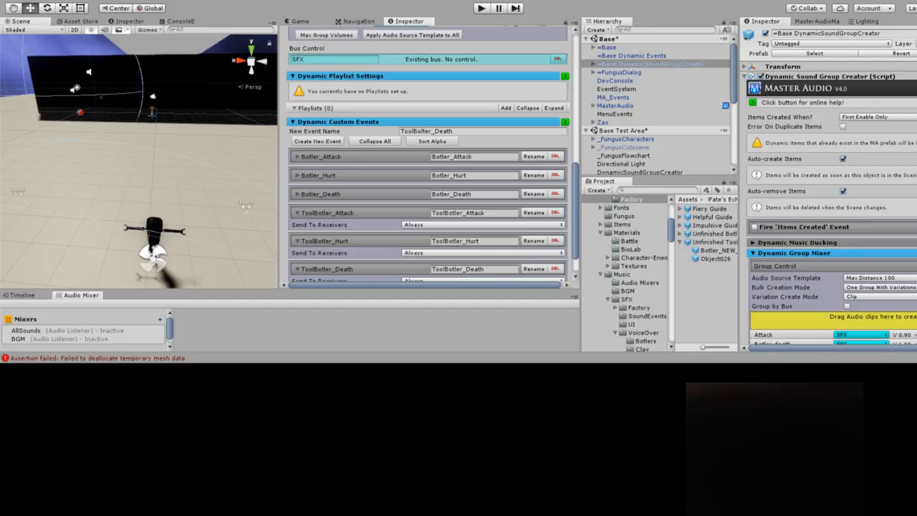
Inspect the DynamicSoundGroupCreator of the Base Test Area scene and collapse the Core and Viral songs of its BGM playlist
scroll(659, 107, "down", 2)
left_click(640, 140)
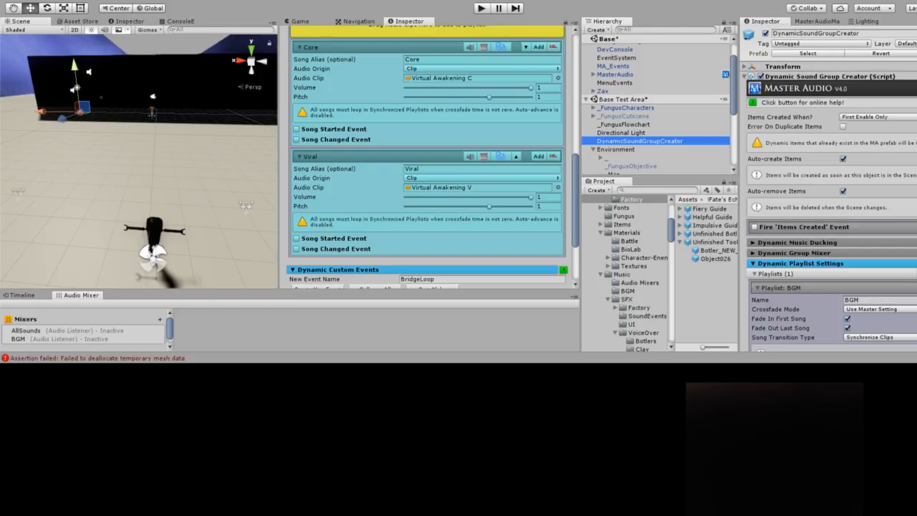
scroll(426, 158, "down", 3)
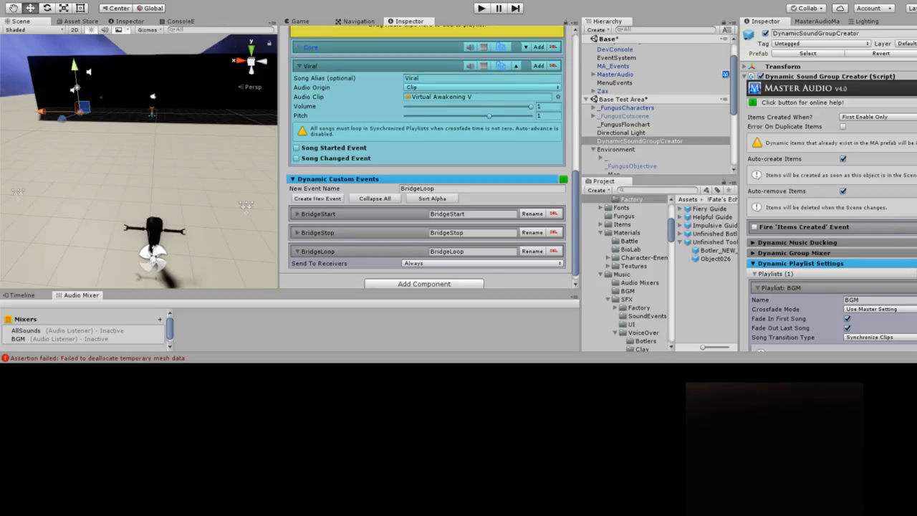
left_click(310, 66)
left_click(310, 65)
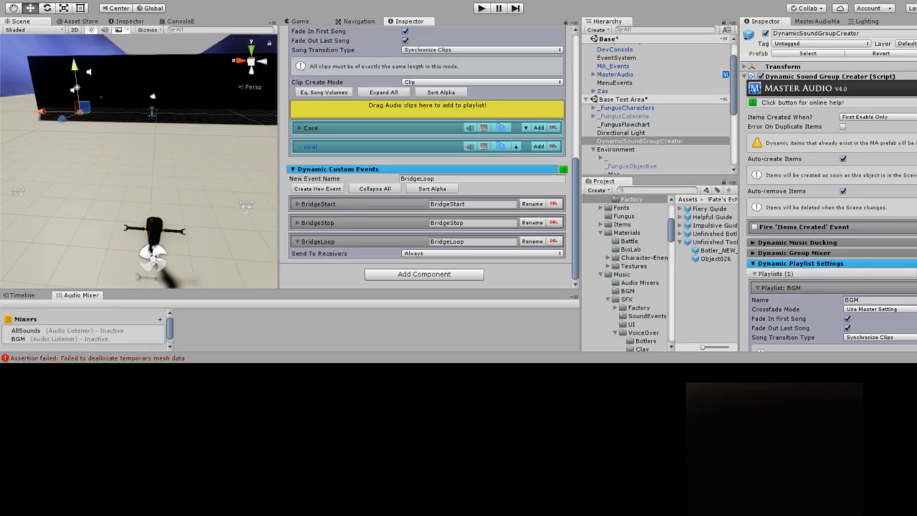
scroll(658, 107, "up", 2)
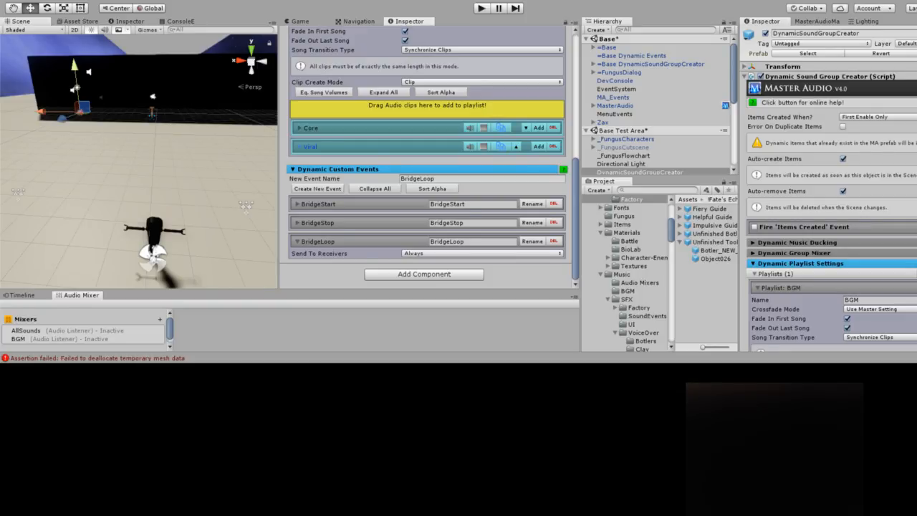
scroll(659, 107, "down", 1)
scroll(659, 107, "up", 1)
scroll(659, 108, "down", 3)
scroll(659, 107, "up", 3)
scroll(658, 108, "down", 1)
scroll(659, 108, "up", 1)
Apply the changes made to =Base DynamicSoundGroupCreator and =Base Dynamic Events to their prefabs
left_click(650, 64)
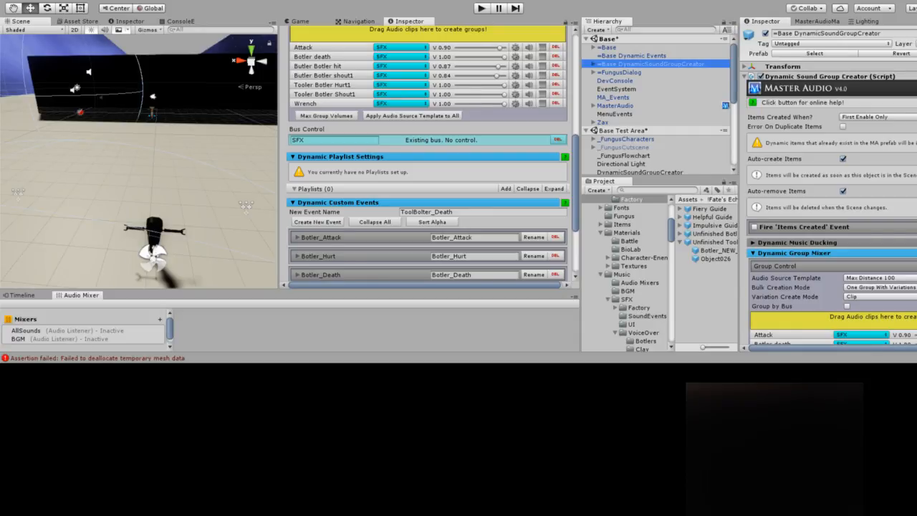
scroll(428, 153, "up", 15)
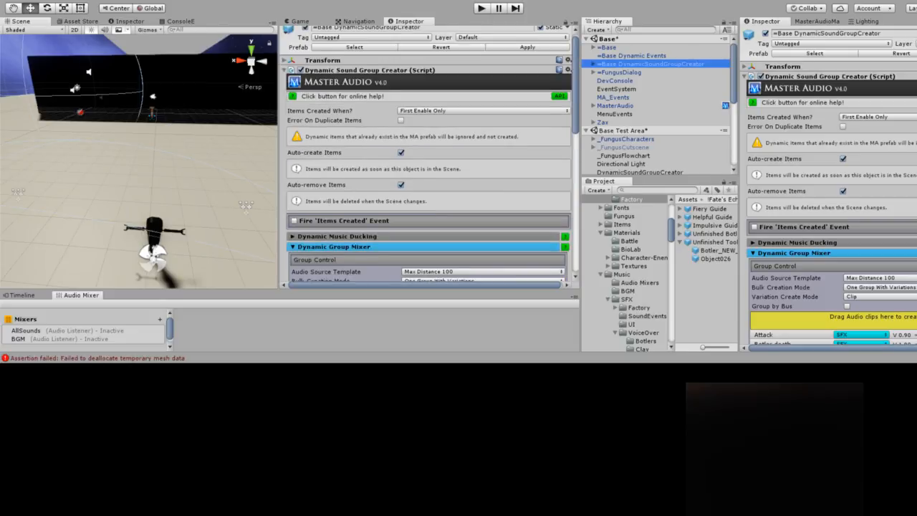
left_click(527, 53)
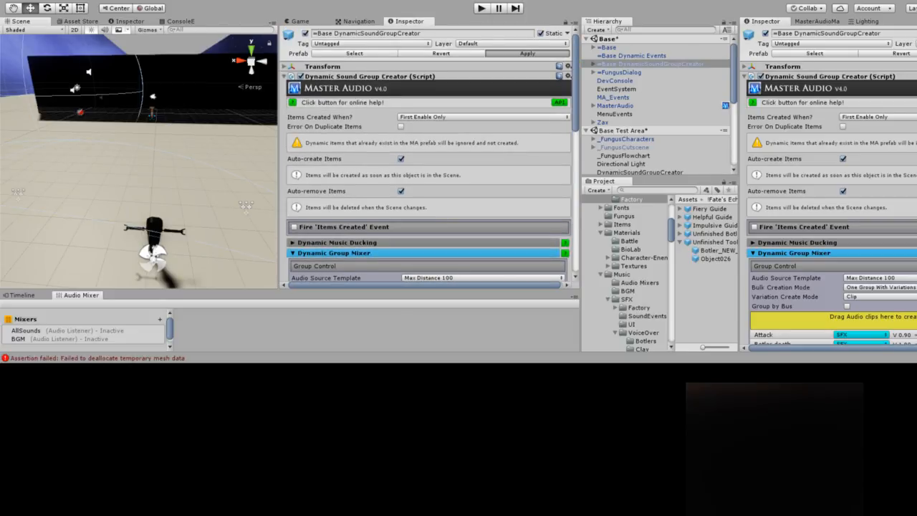
left_click(631, 55)
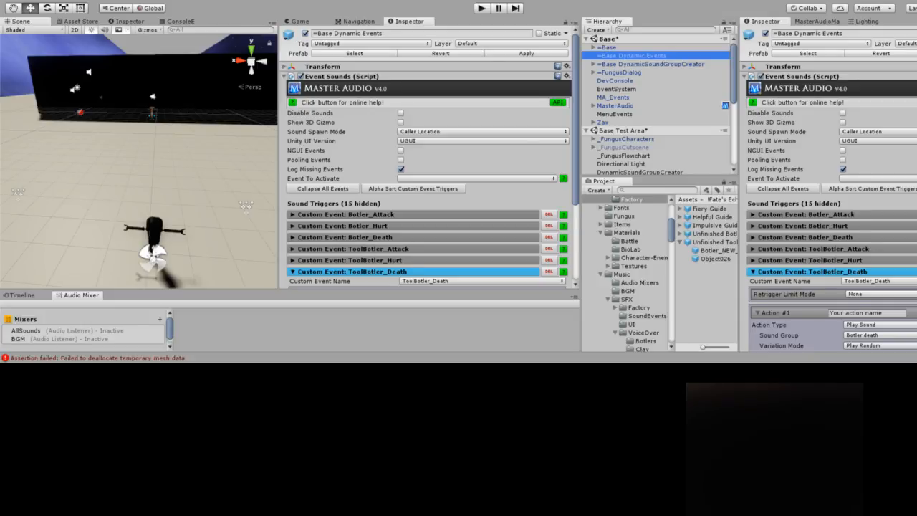
left_click(527, 53)
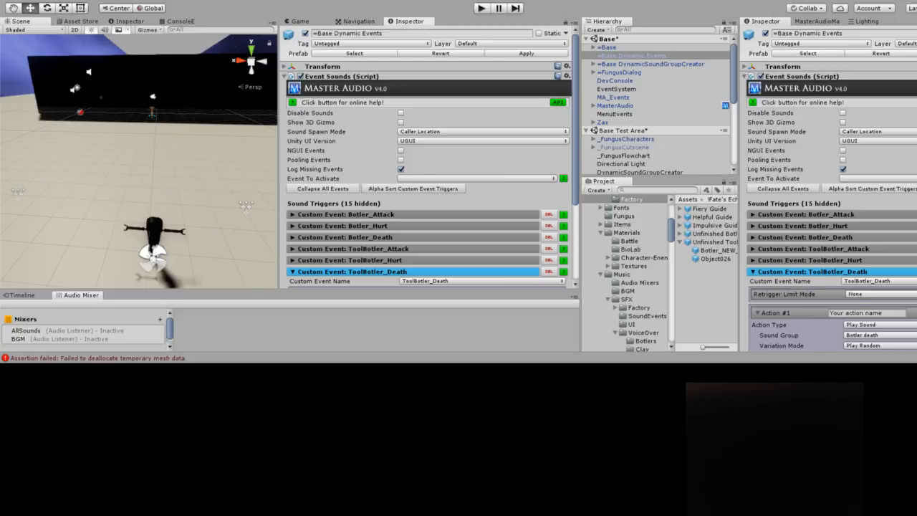
Select BotlerEnvironment (2) and locate the Unfinished Tooler prefab used as Element 1 of its encounter enemies in the project
scroll(659, 107, "down", 3)
scroll(658, 107, "up", 3)
left_click(622, 224)
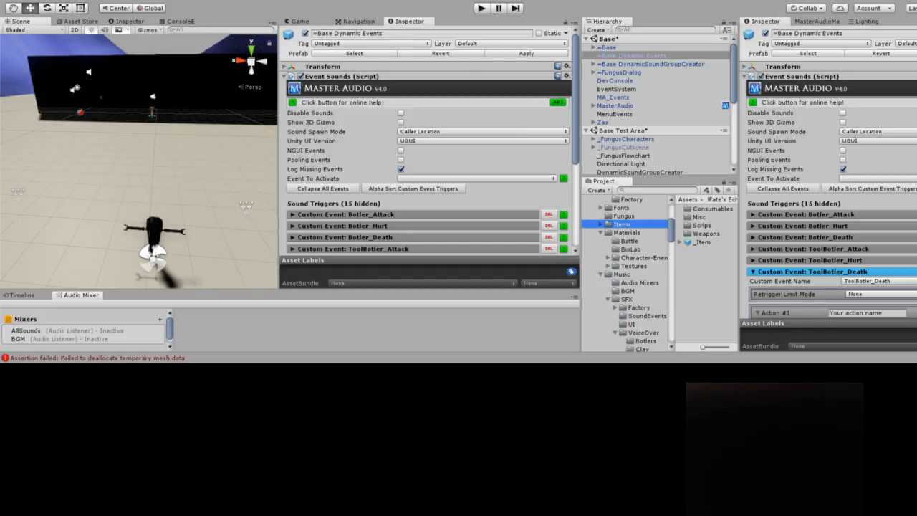
scroll(659, 107, "down", 2)
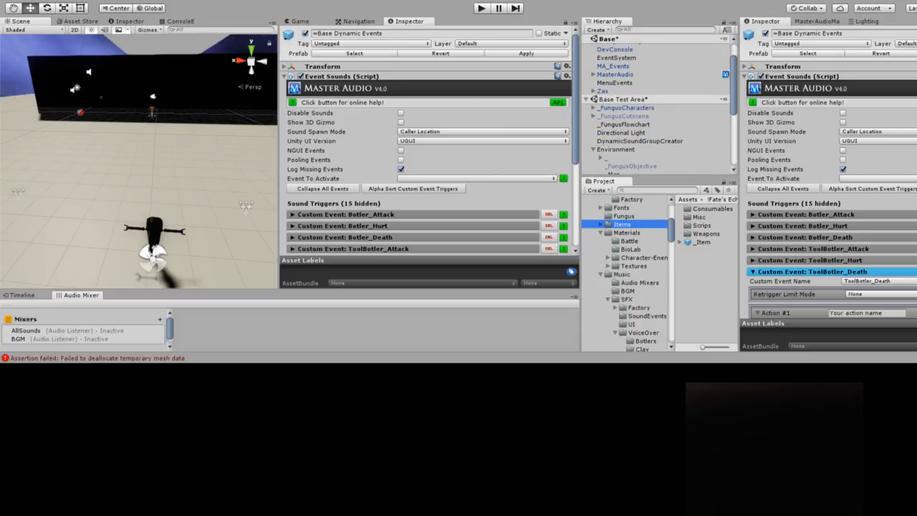
scroll(659, 107, "down", 2)
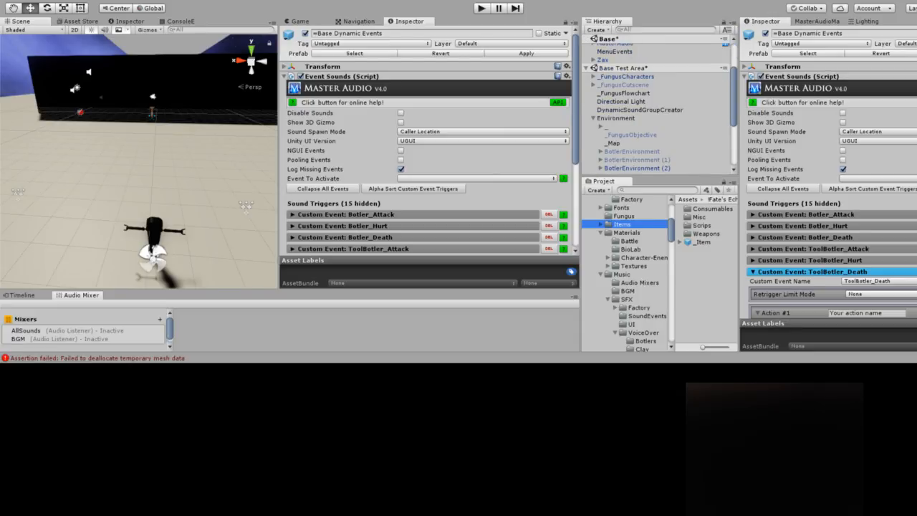
left_click(636, 168)
scroll(659, 108, "down", 2)
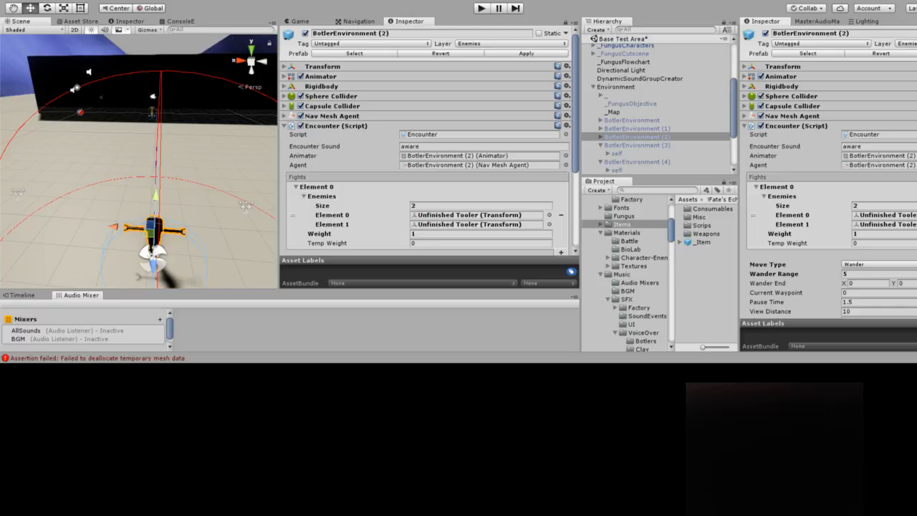
left_click(884, 224)
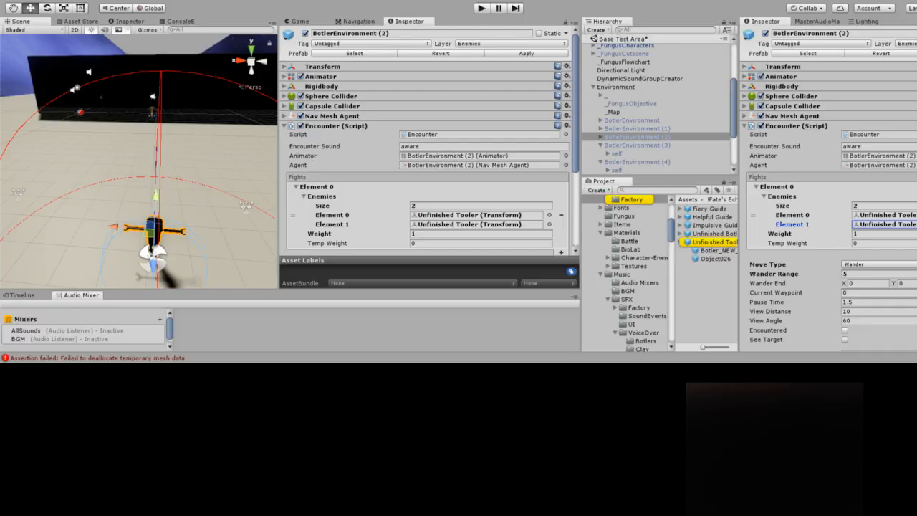
Select the Unfinished Tooler prefab and review its Character Data settings, including User Sound and Hit Material
left_click(714, 241)
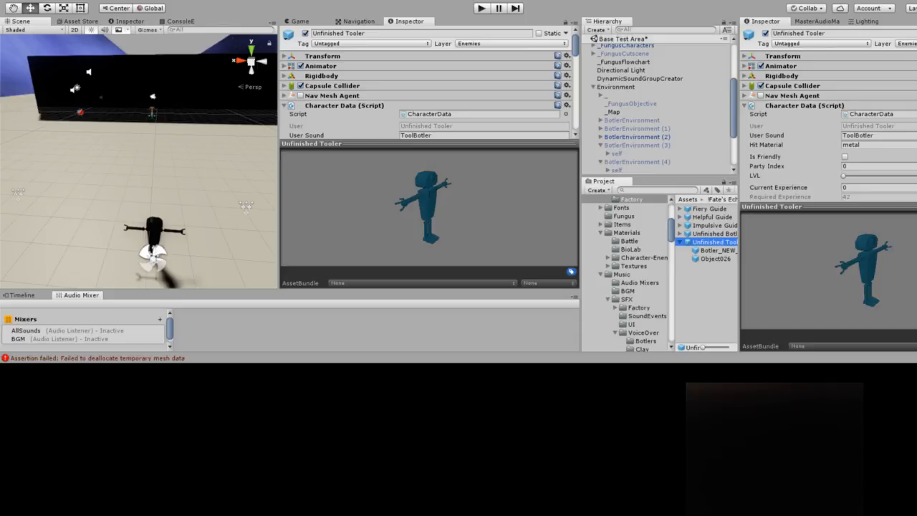
scroll(430, 82, "down", 2)
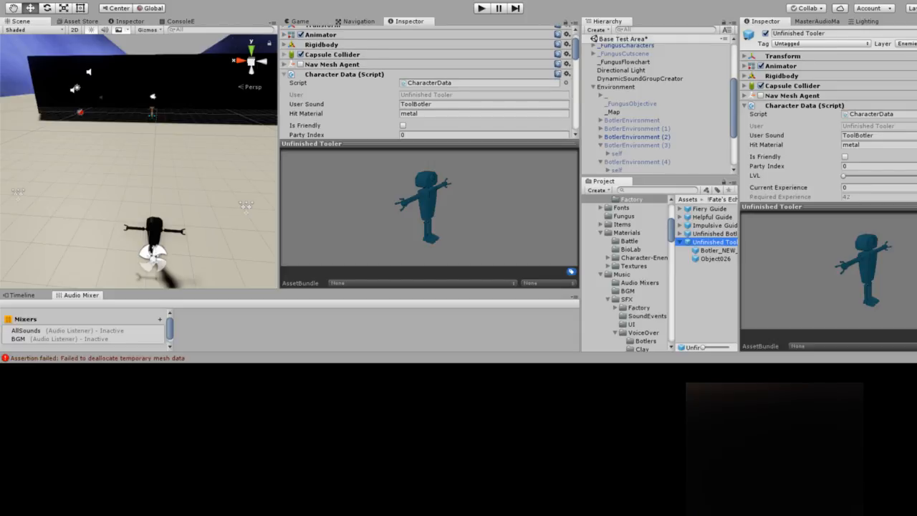
scroll(429, 82, "down", 2)
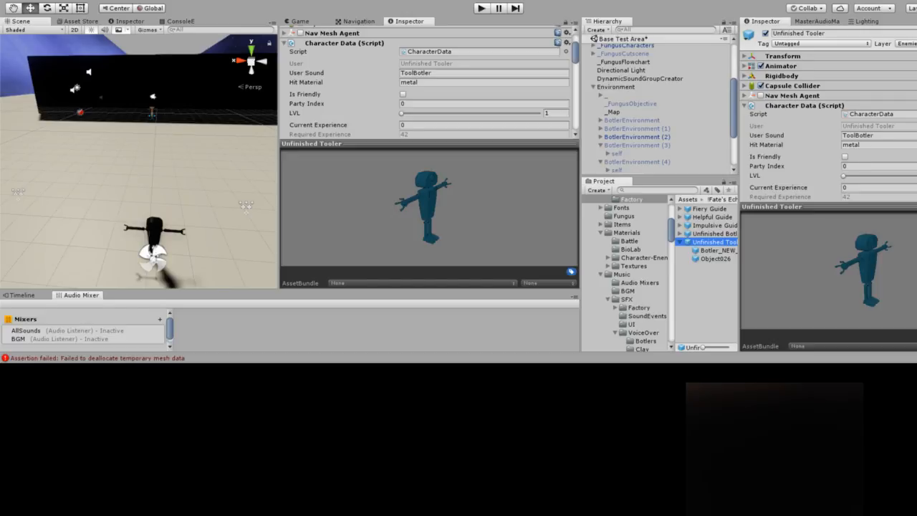
scroll(429, 82, "up", 4)
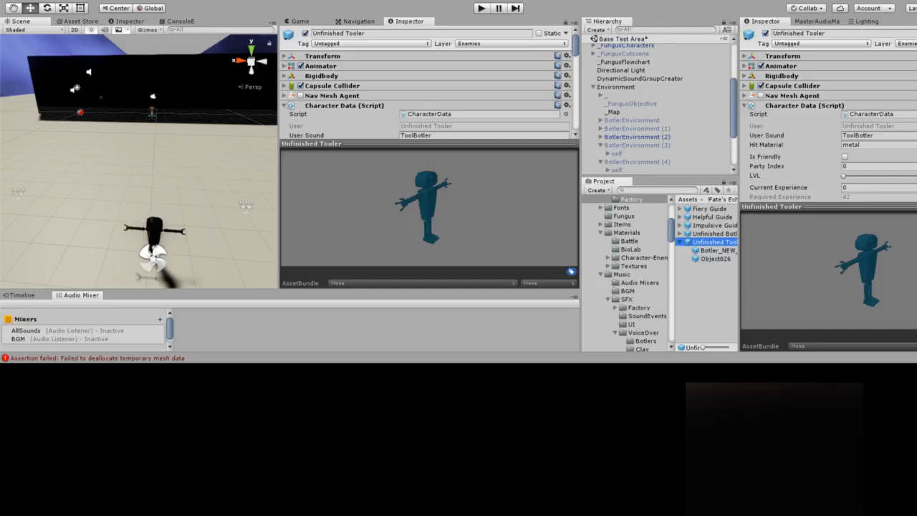
Collapse the Music folder and browse the project to the Factory_PC folder under Scenes, Clean, Exploration
left_click(600, 274)
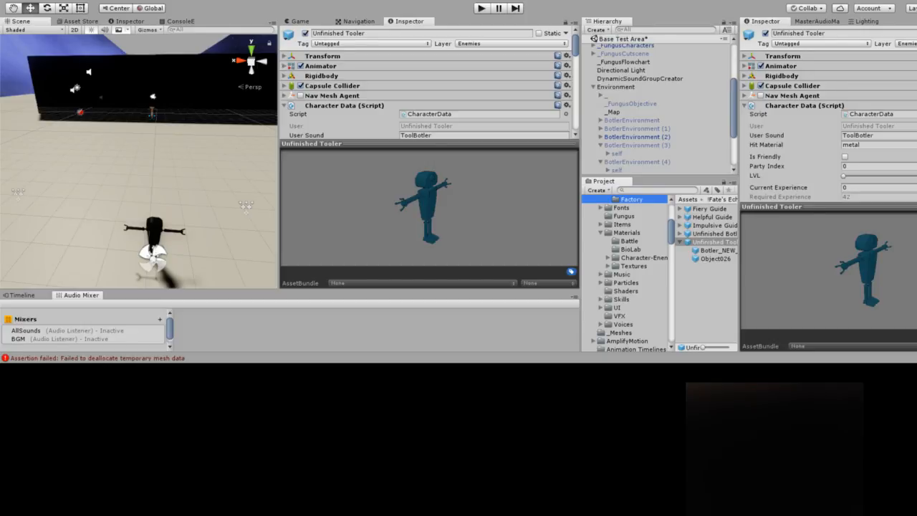
scroll(627, 272, "down", 10)
scroll(630, 273, "down", 6)
scroll(629, 272, "down", 5)
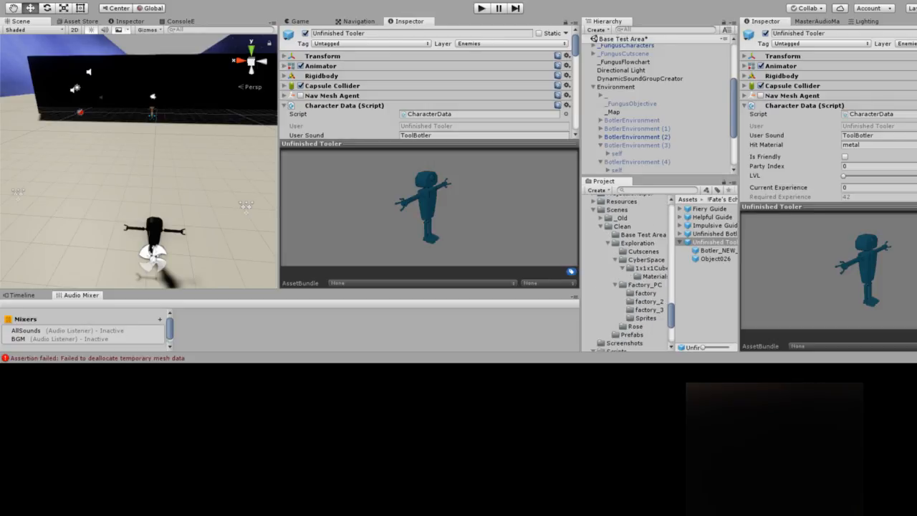
left_click(616, 241)
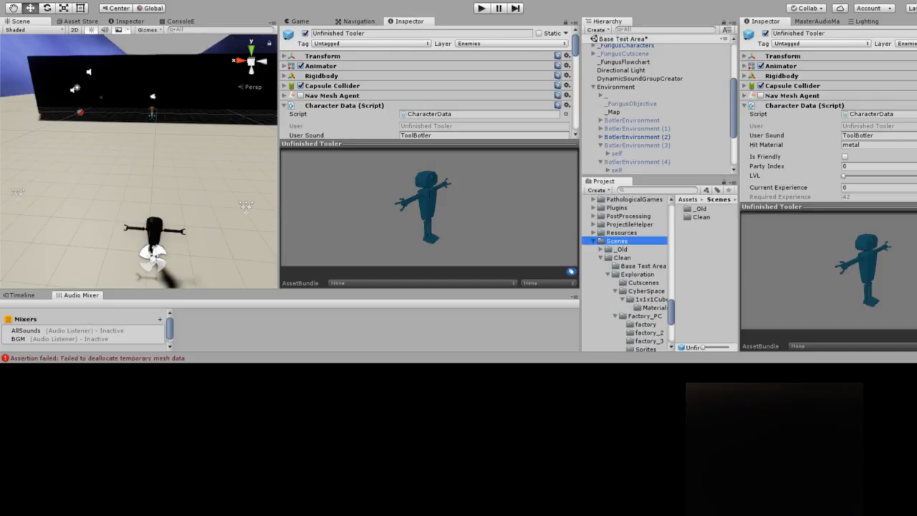
double_click(700, 217)
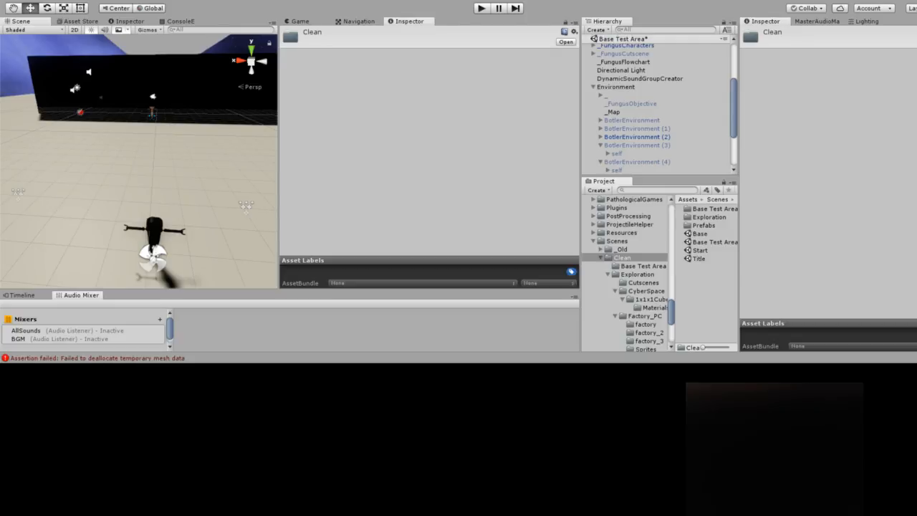
double_click(708, 217)
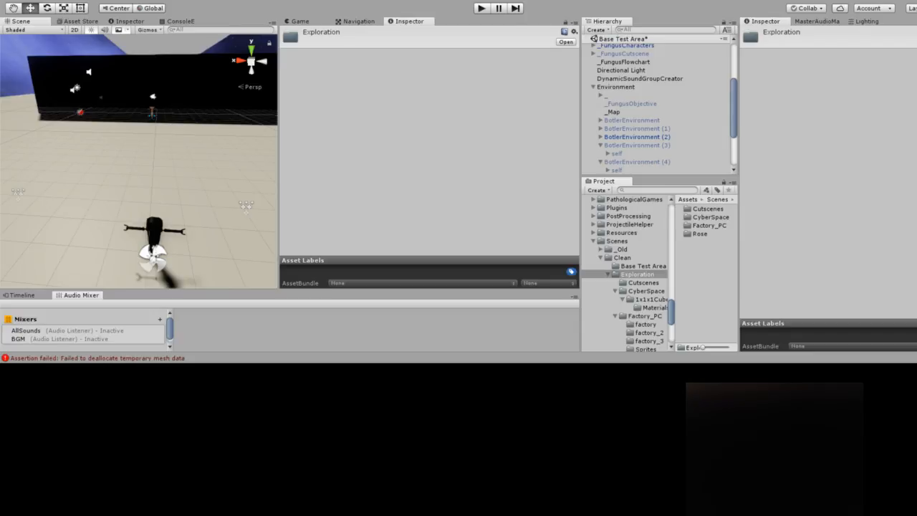
double_click(709, 225)
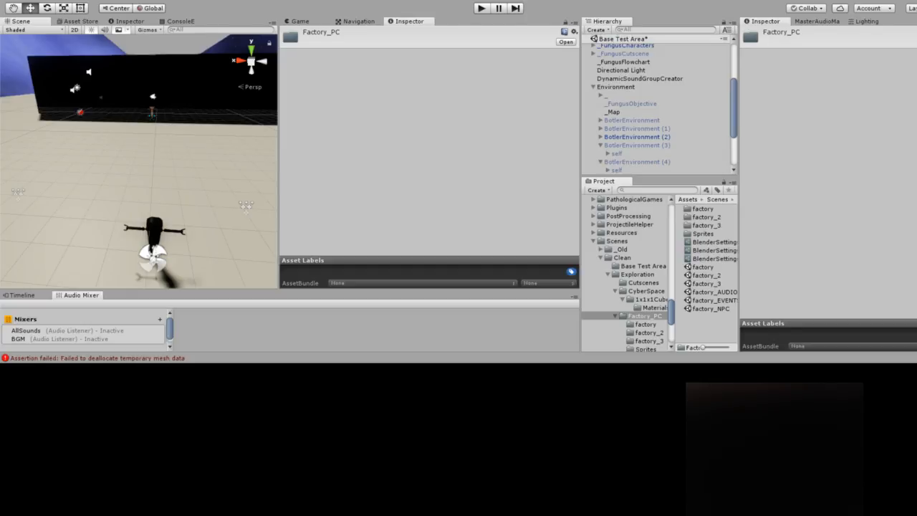
Check the factory subfolder, return to Factory_PC and open the factory_AUDIO scene
double_click(703, 208)
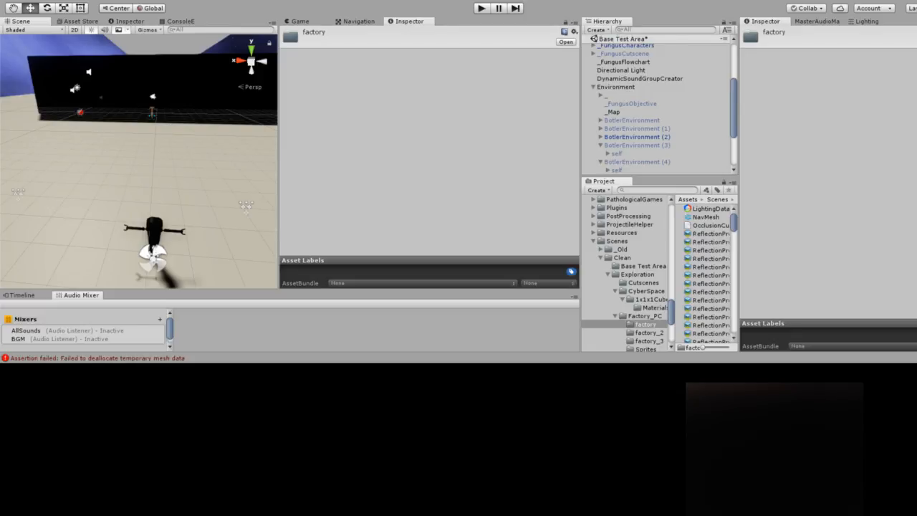
left_click(636, 274)
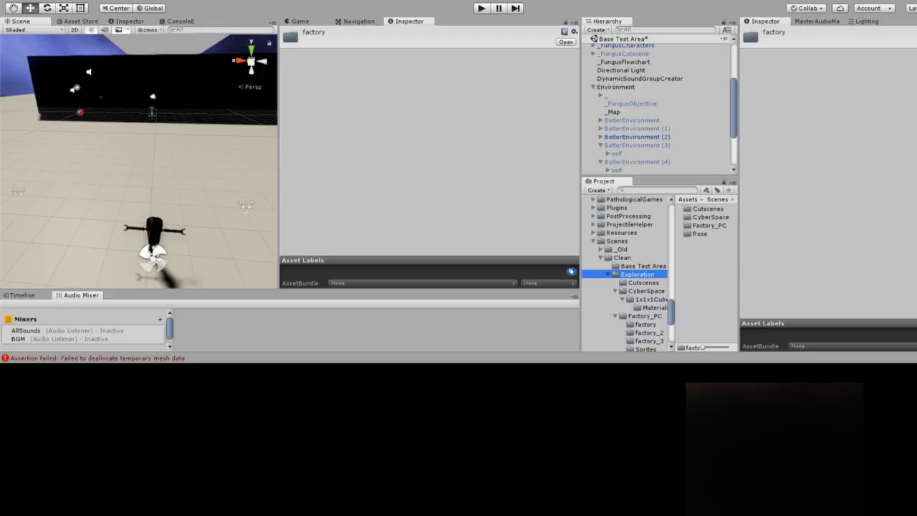
double_click(708, 225)
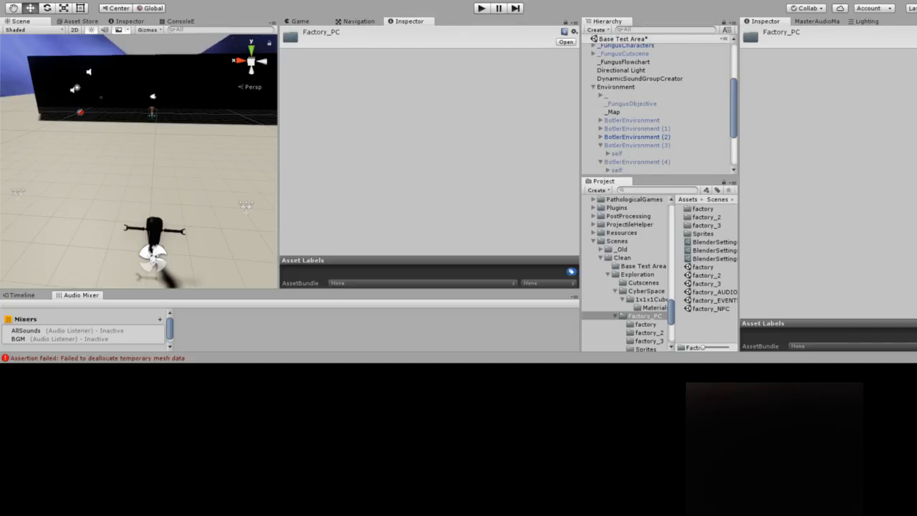
left_click(709, 291)
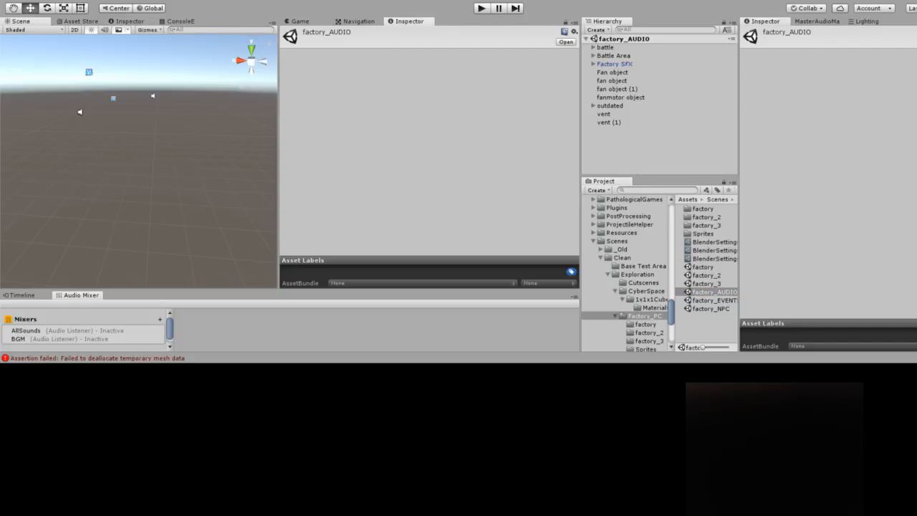
Widen the Hierarchy and Project area, then select Battle Area and frame it in the Scene view, keeping its name
left_click_drag(580, 143, 532, 143)
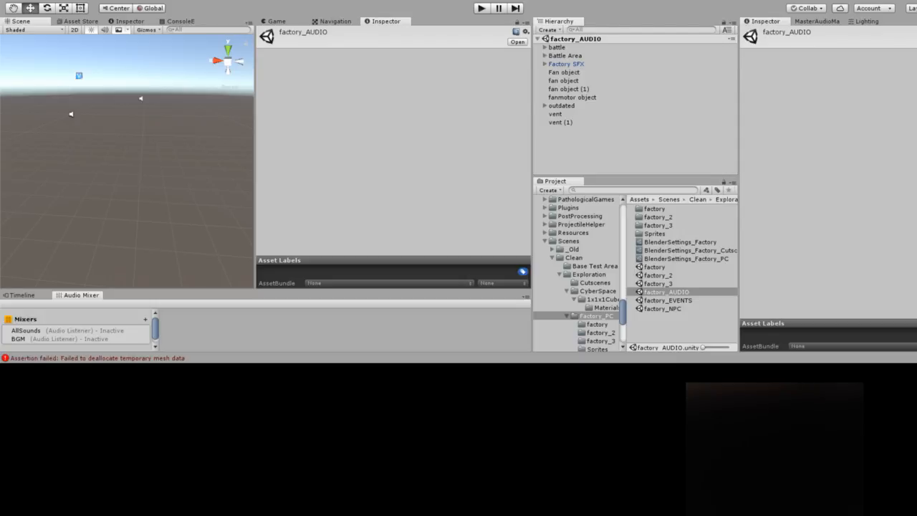
left_click(564, 55)
key("F2")
type("FF")
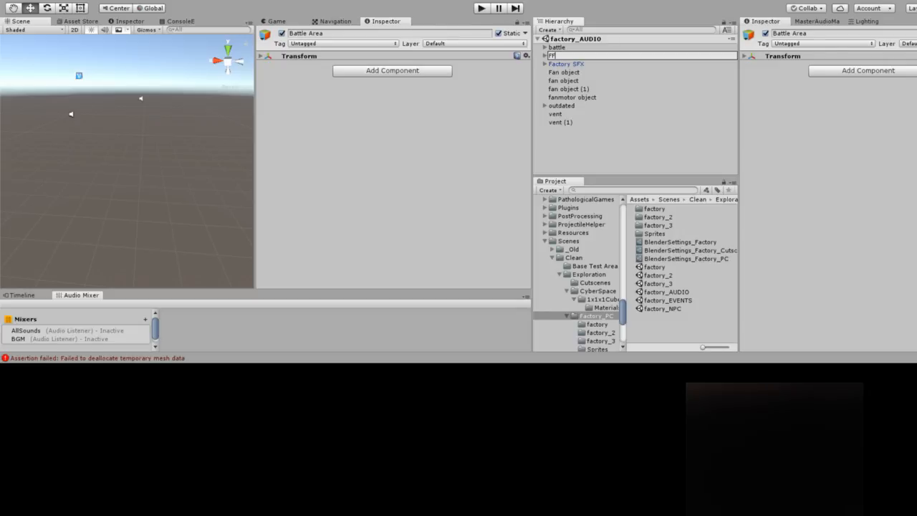
key("Escape")
key("f")
right_click_drag(127, 162, 122, 142)
key("w")
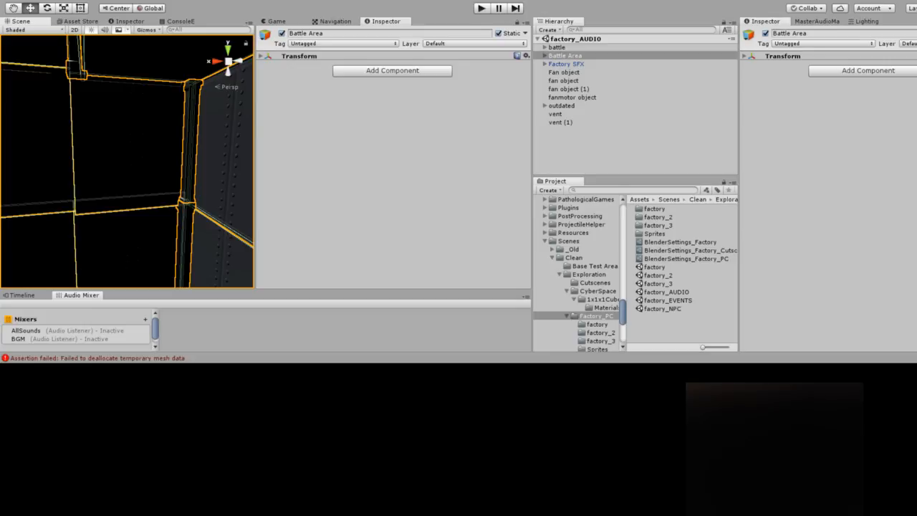
Expand Battle Area and select all its children from ceiling_01 through wall_05 (28)
left_click(564, 55)
key("Right")
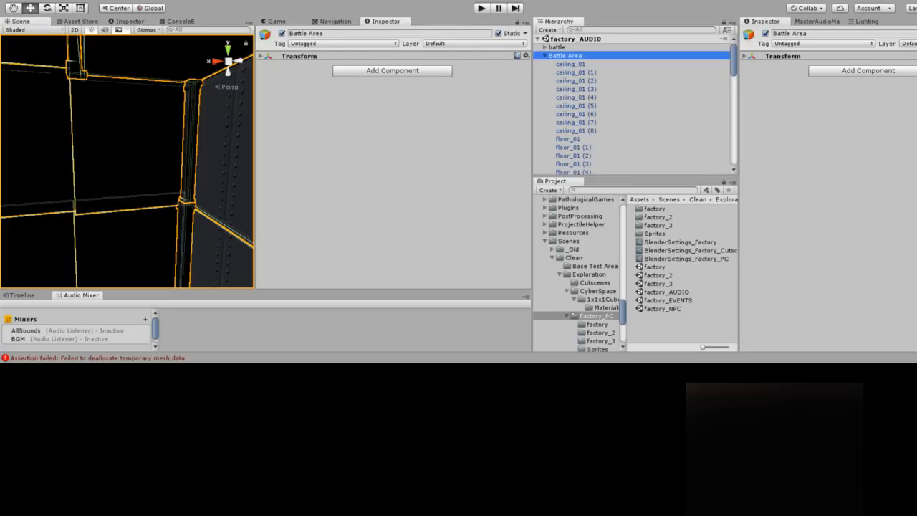
key("Down")
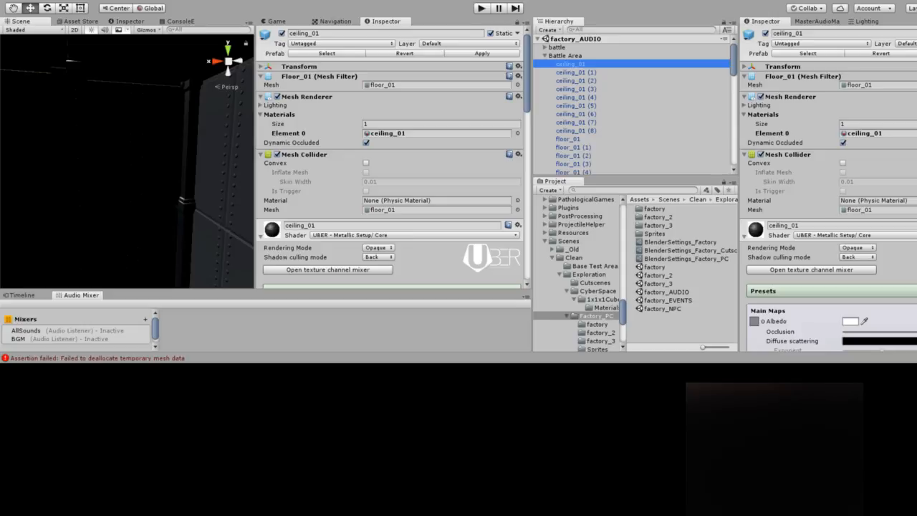
scroll(633, 103, "down", 10)
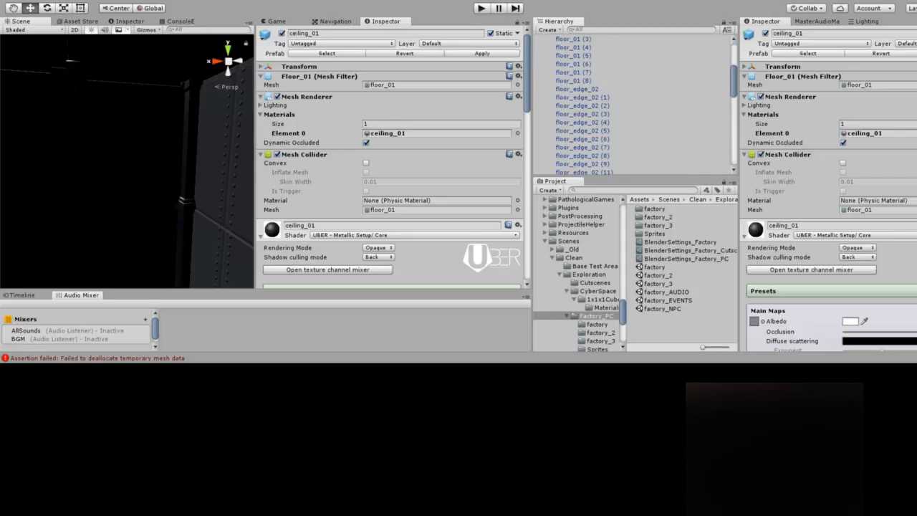
scroll(634, 103, "up", 4)
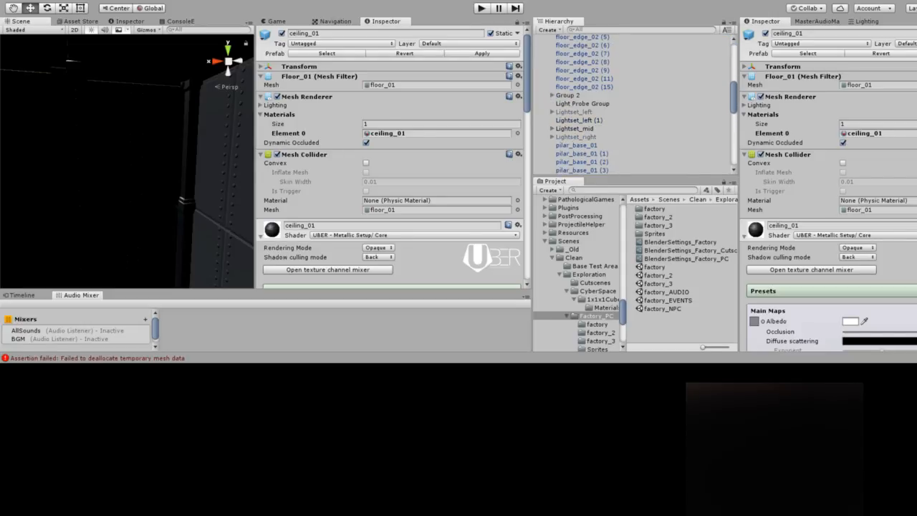
scroll(634, 104, "down", 5)
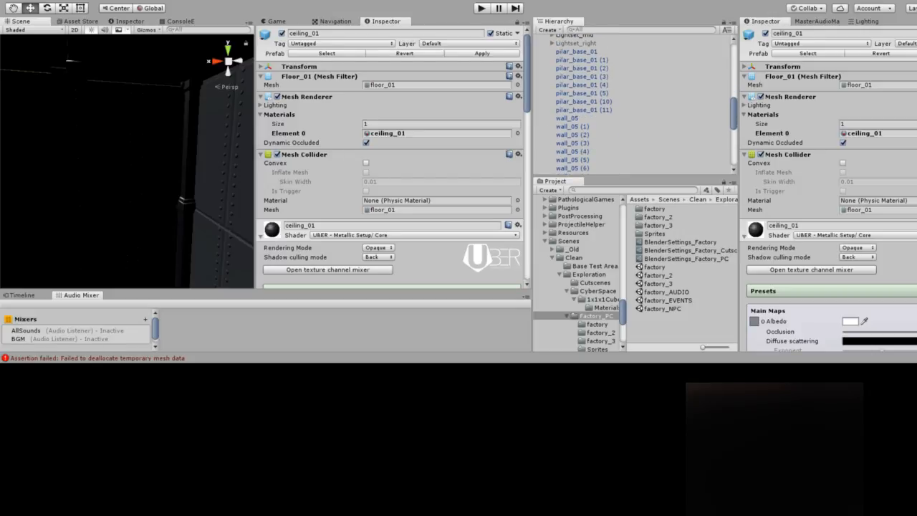
scroll(634, 104, "down", 6)
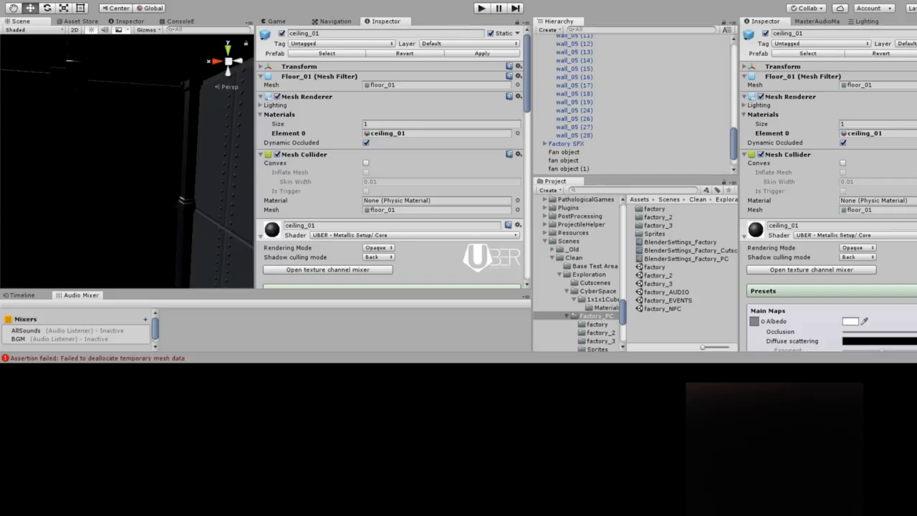
left_click(573, 135)
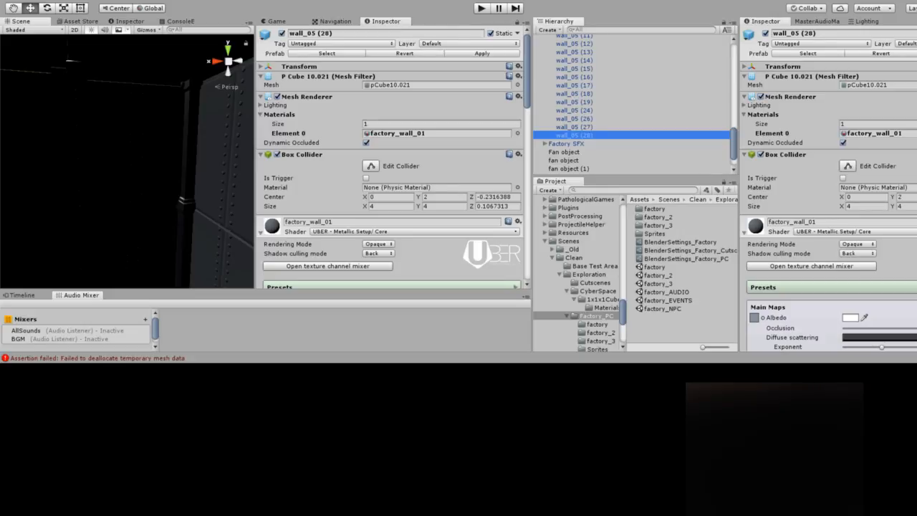
scroll(633, 104, "up", 10)
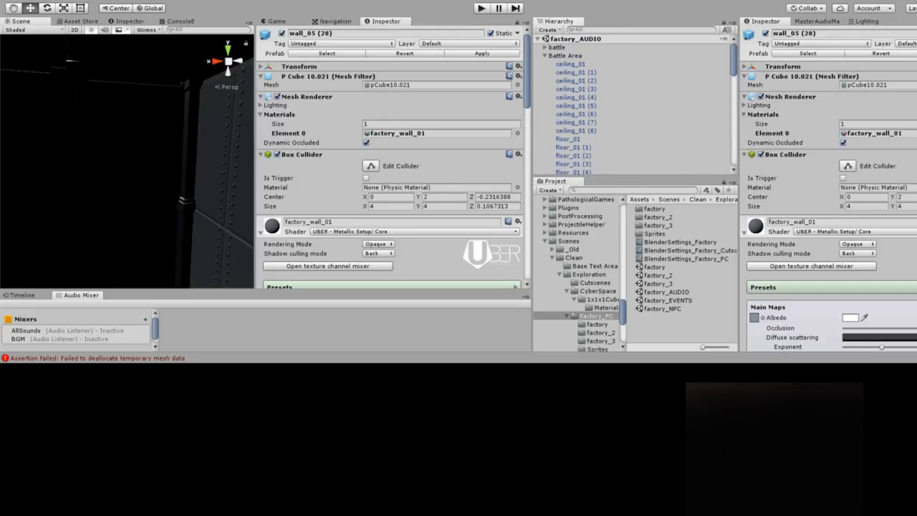
left_click(570, 63, "shift")
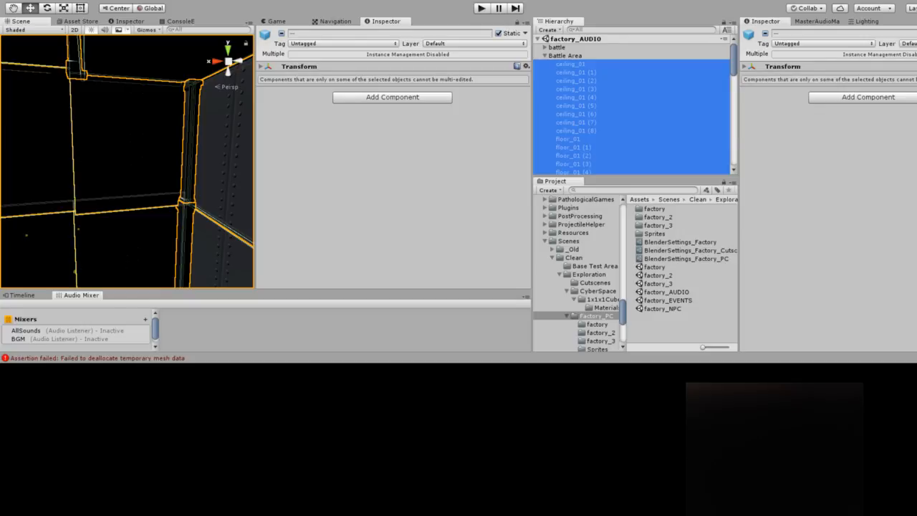
Inspect the ceiling and floor pieces of Battle Area one by one, from ceiling_01 to floor_01 (5)
left_click(570, 64)
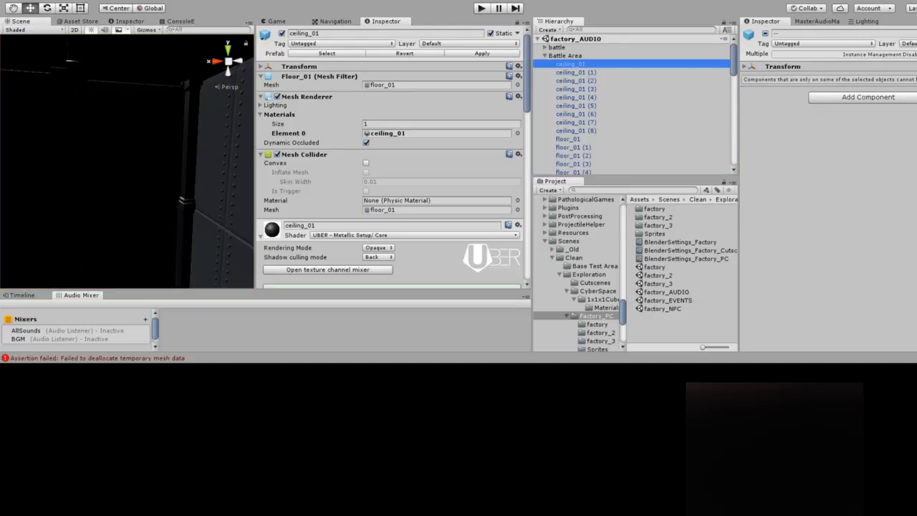
key("Down")
key("Down")
key("Down")
key("Down")
key("Down")
key("Down")
key("Down")
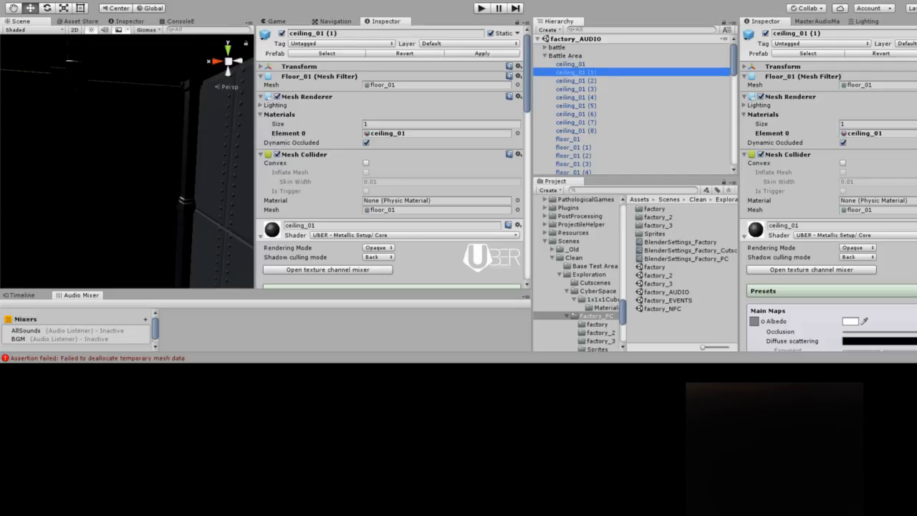
key("Down")
key("Down")
key("Down")
key("Down")
key("Down")
key("Down")
key("Down")
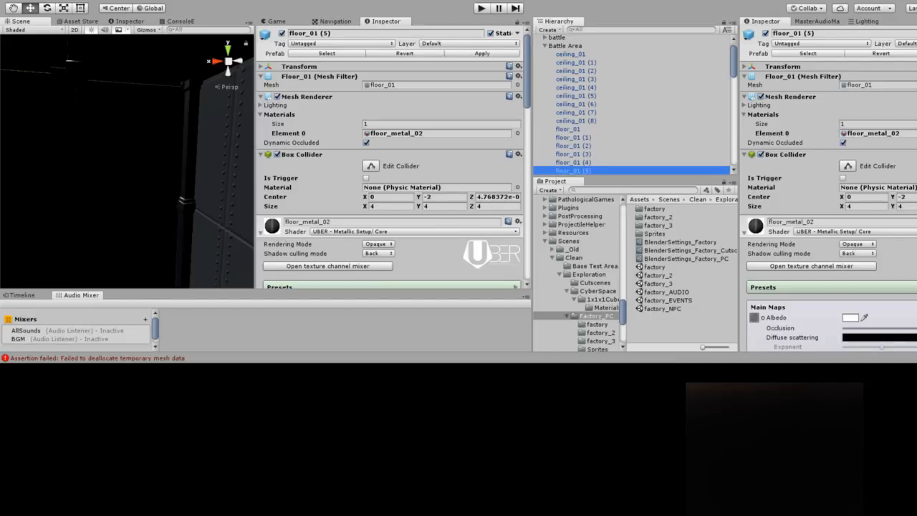
Open the scene's lighting settings and set the environment lighting's Ambient Mode to Baked
left_click(866, 21)
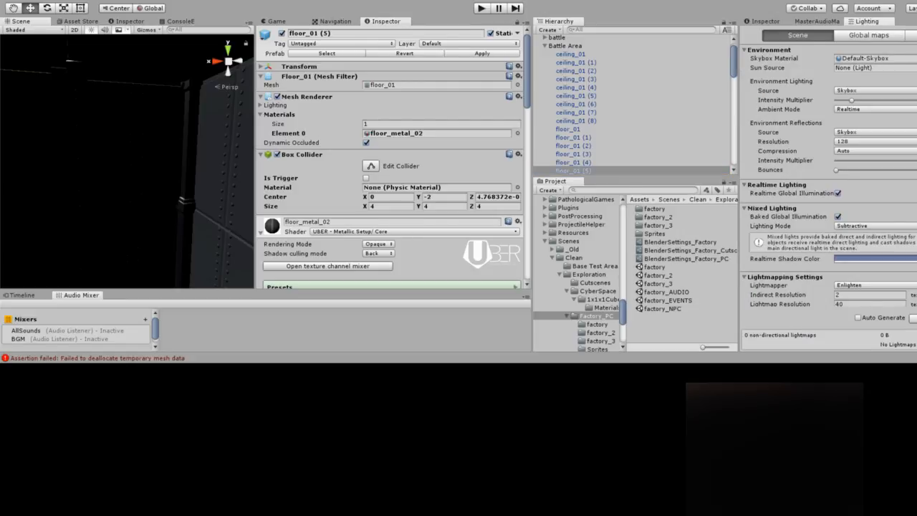
scroll(827, 179, "down", 1)
scroll(828, 179, "up", 1)
scroll(828, 179, "down", 1)
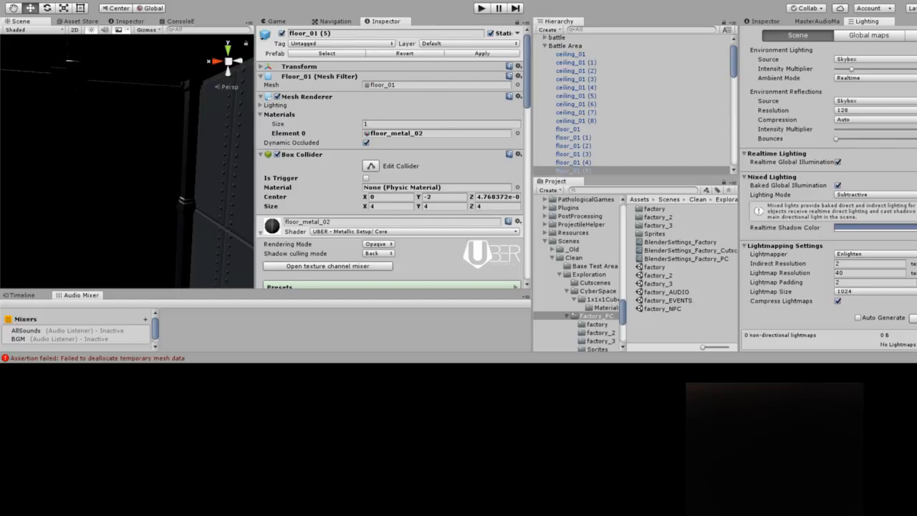
left_click(874, 77)
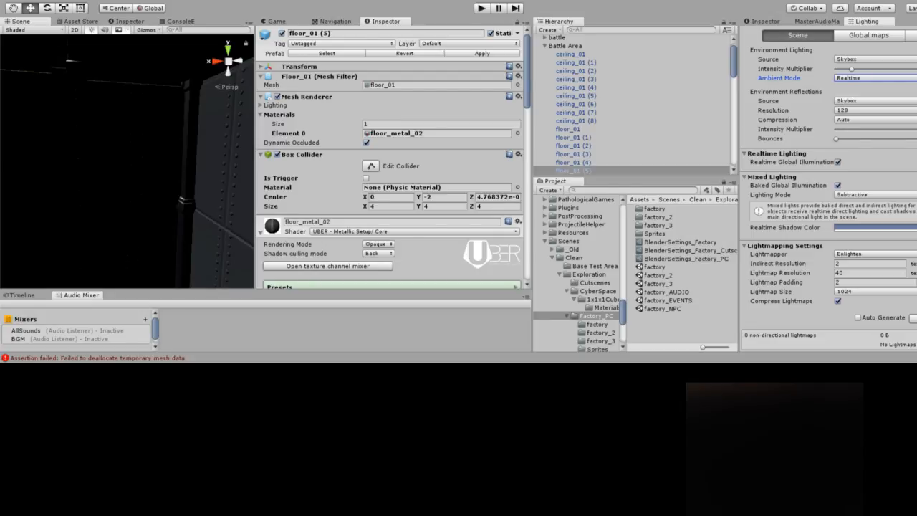
left_click(859, 97)
Review the scene's Mixed Lighting, Lightmapping Settings and Other Settings
scroll(828, 179, "down", 2)
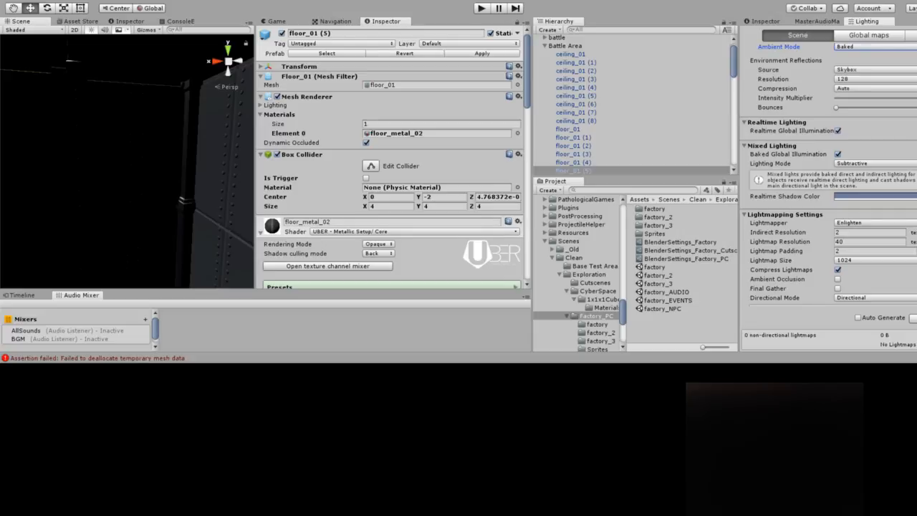
scroll(828, 174, "down", 2)
scroll(828, 174, "down", 4)
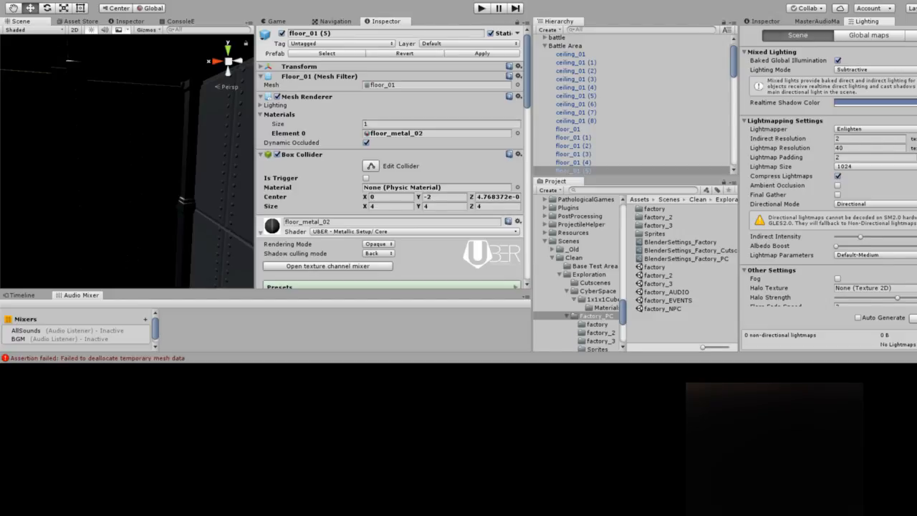
scroll(828, 175, "down", 2)
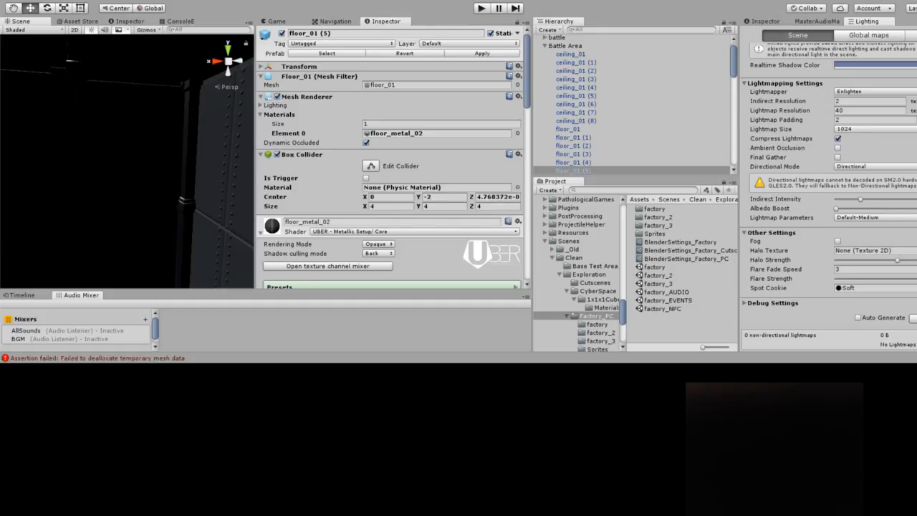
Deactivate the battle object above Battle Area in the scene hierarchy, collapse it and select Battle Area
left_click(544, 37)
left_click(557, 37)
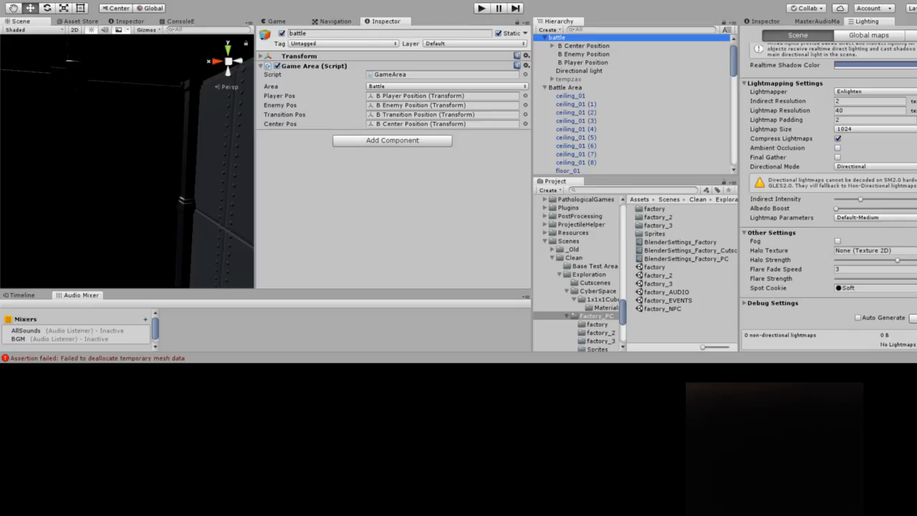
left_click(282, 33)
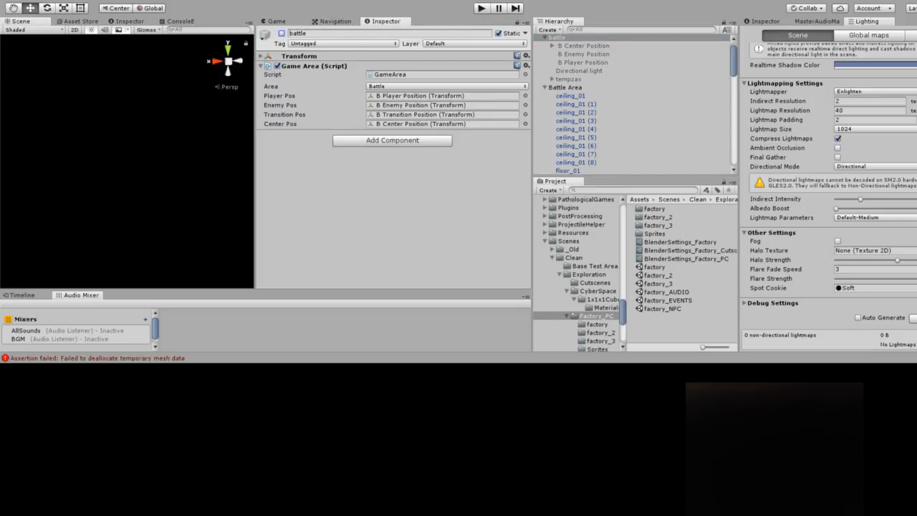
left_click(545, 37)
left_click(564, 45)
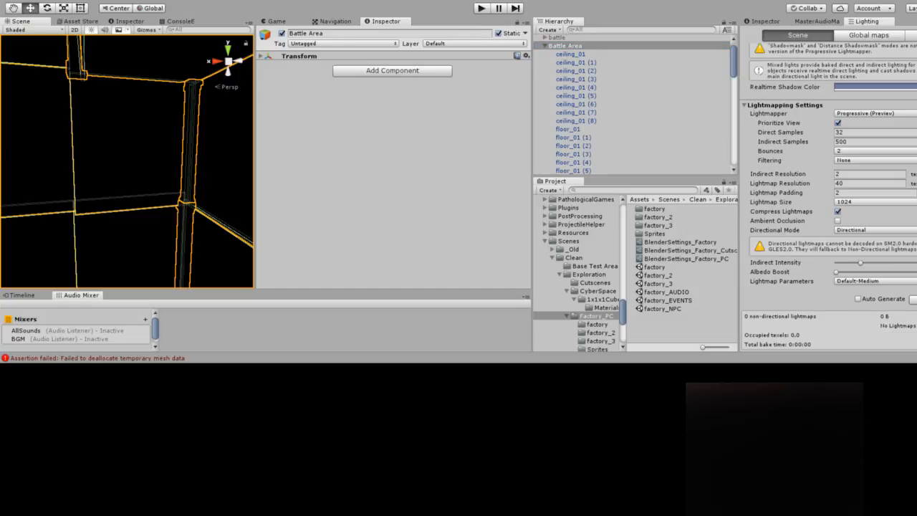
Set the environment lighting's Ambient Mode to Realtime and start generating the scene's lighting
scroll(827, 193, "up", 5)
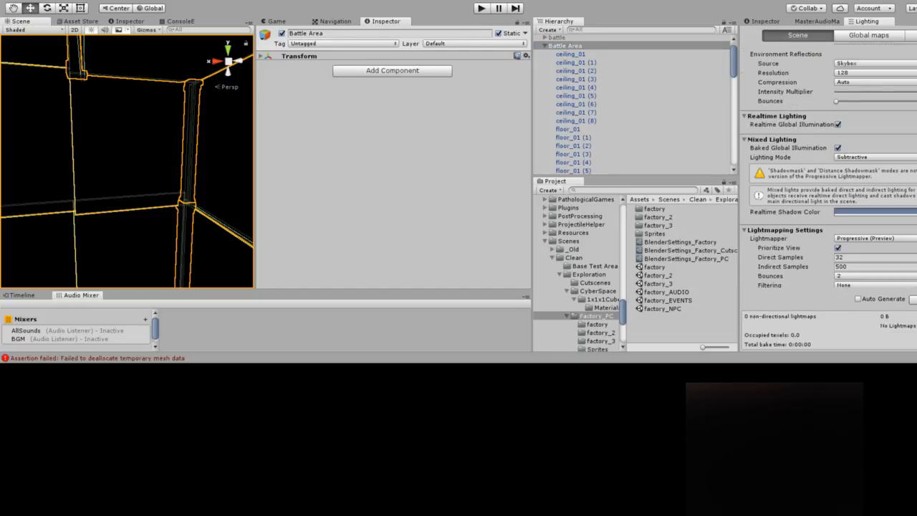
scroll(827, 194, "up", 3)
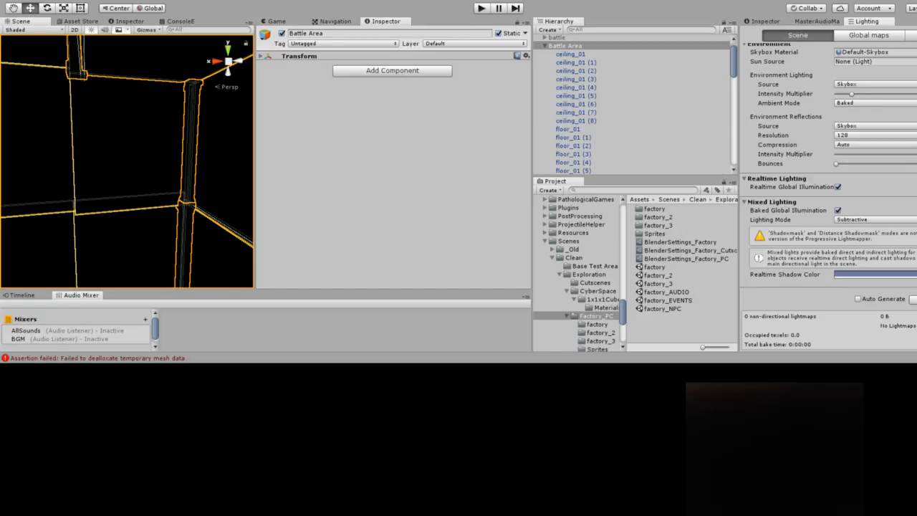
scroll(827, 165, "up", 1)
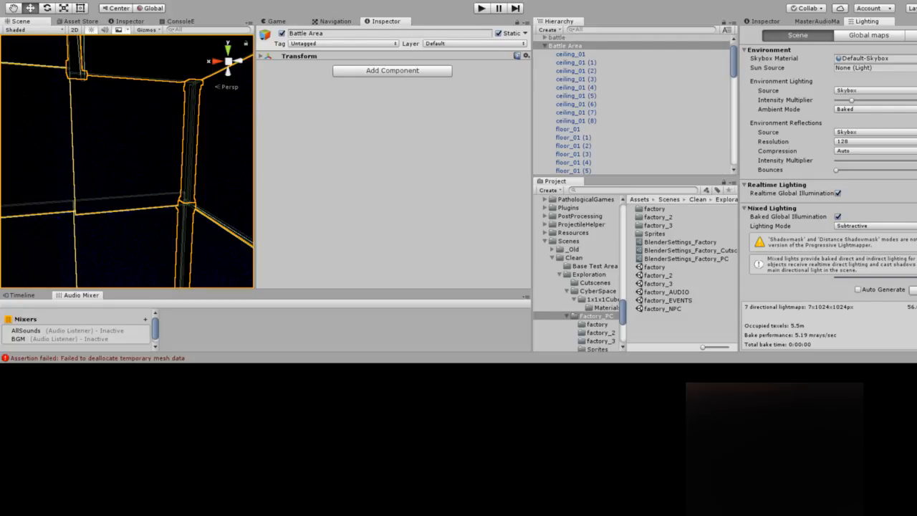
left_click(875, 109)
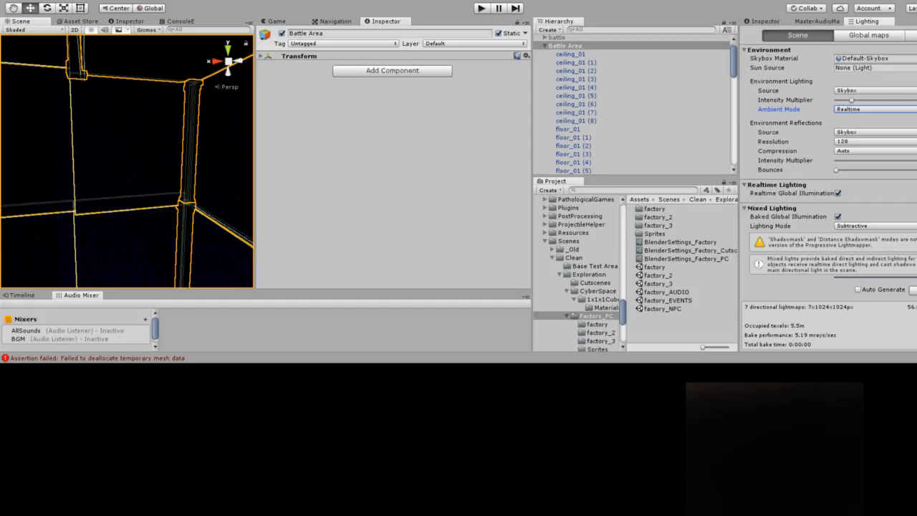
left_click(912, 290)
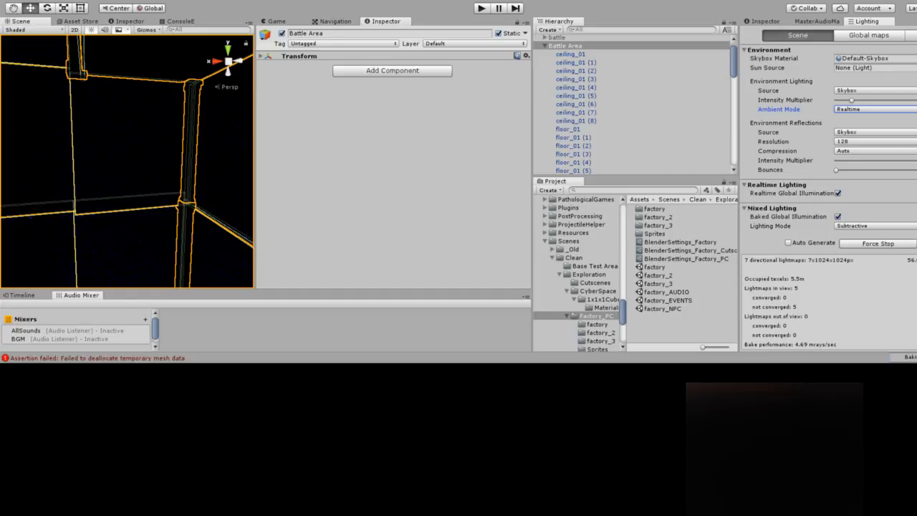
Select the directional light listed after the Battle Area objects, activate the Rotate tool and frame the light in the scene view
scroll(828, 136, "down", 10)
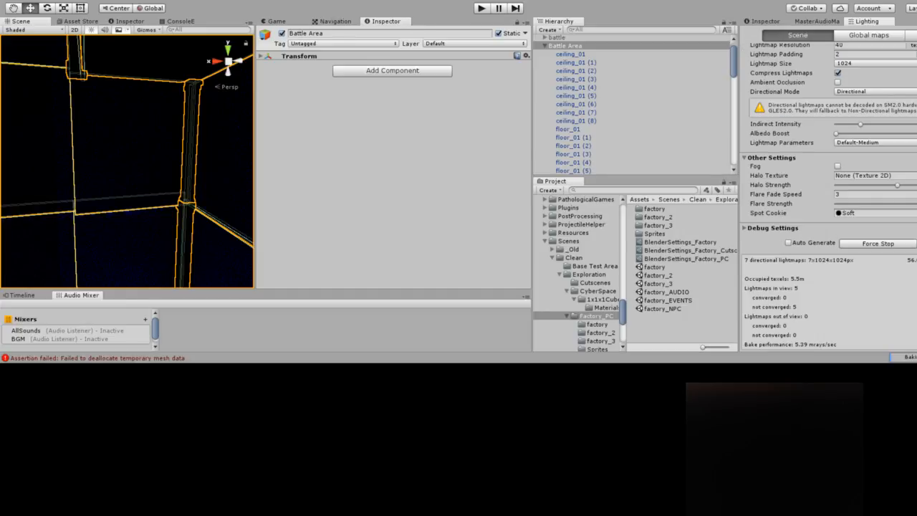
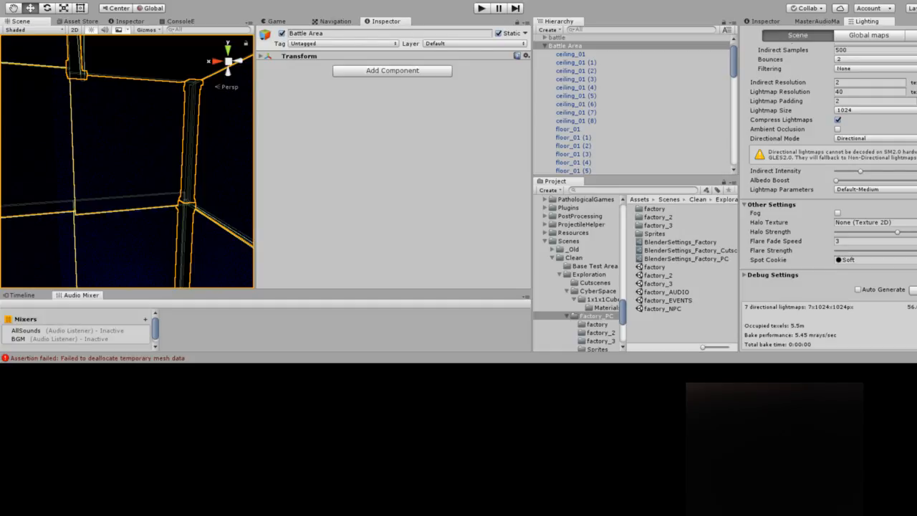
left_click(565, 45)
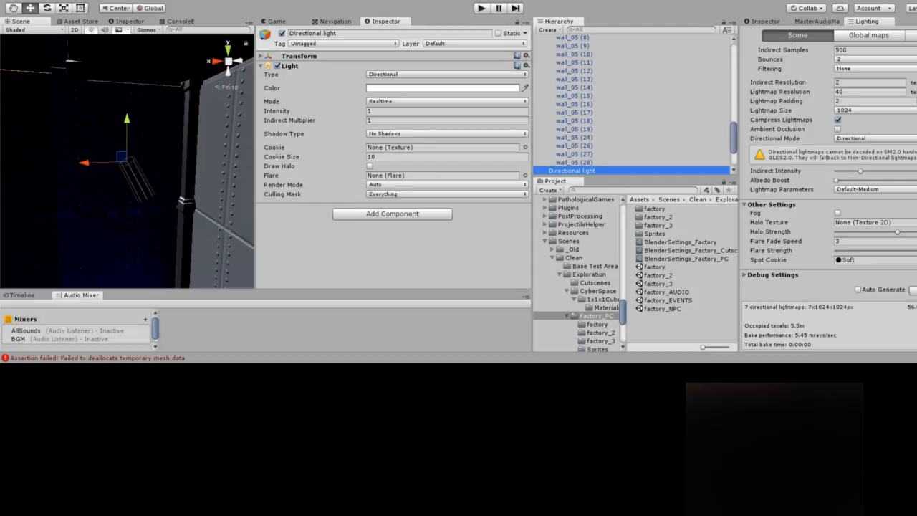
key("e")
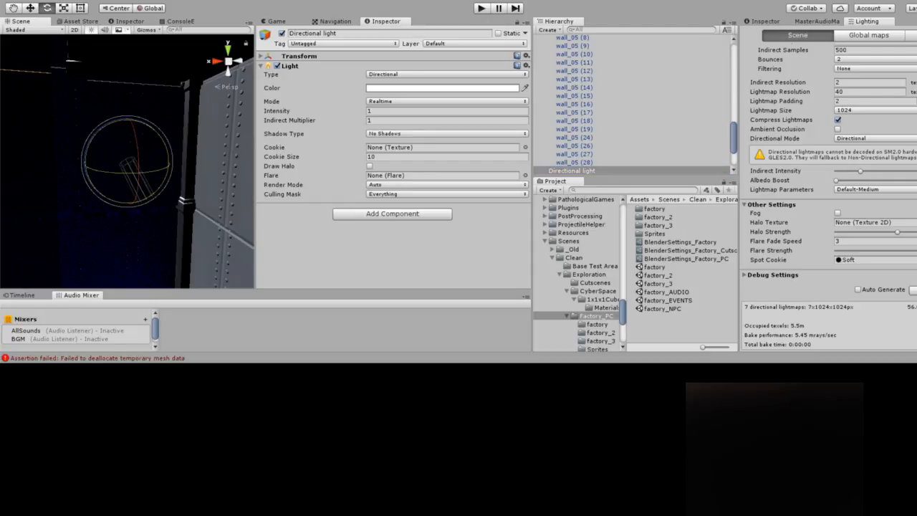
key("f")
right_click_drag(128, 162, 134, 202)
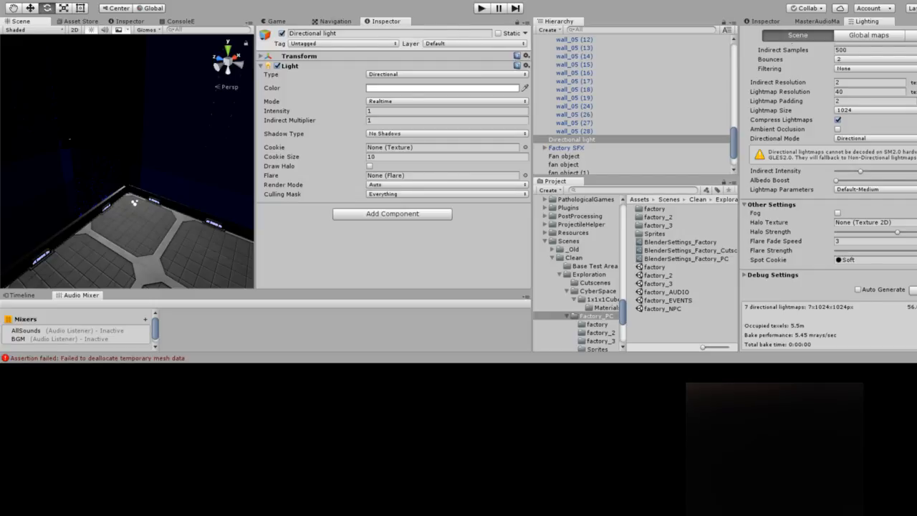
Collapse the factory_AUDIO scene in the hierarchy
scroll(634, 104, "up", 9)
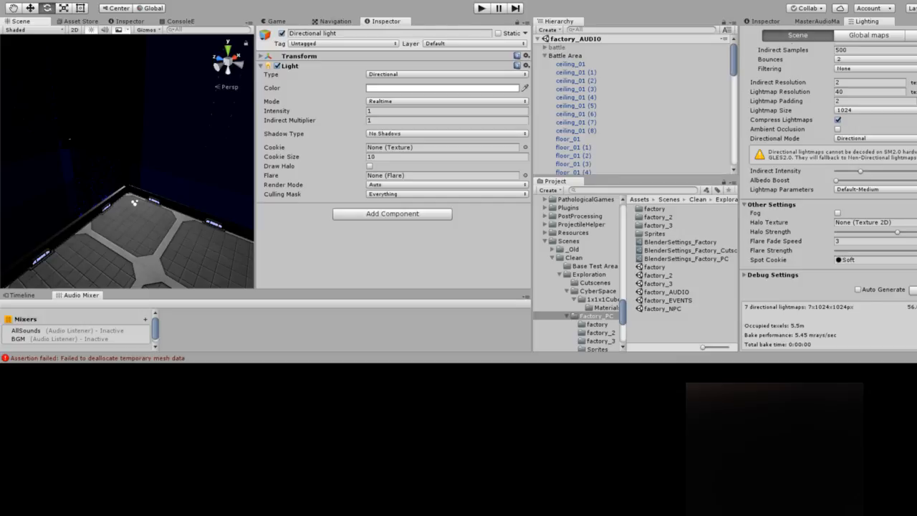
left_click(537, 39)
left_click(575, 38)
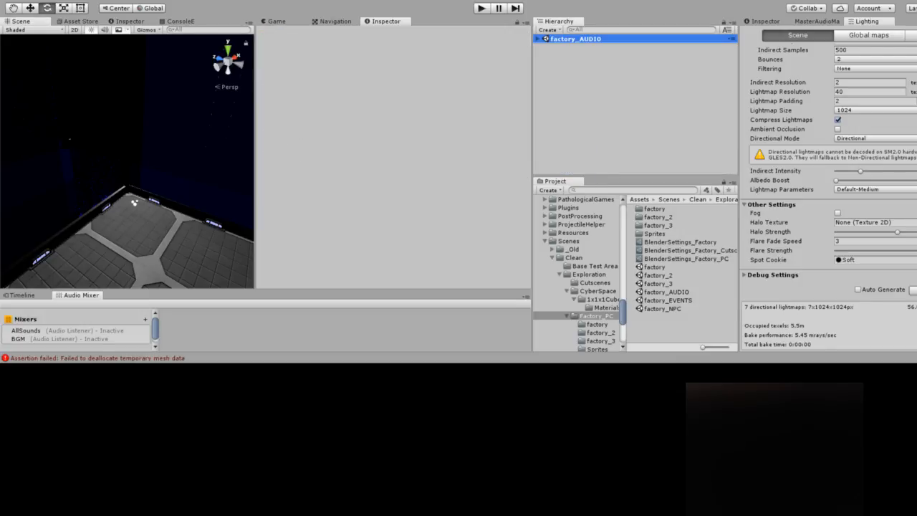
left_click(537, 39)
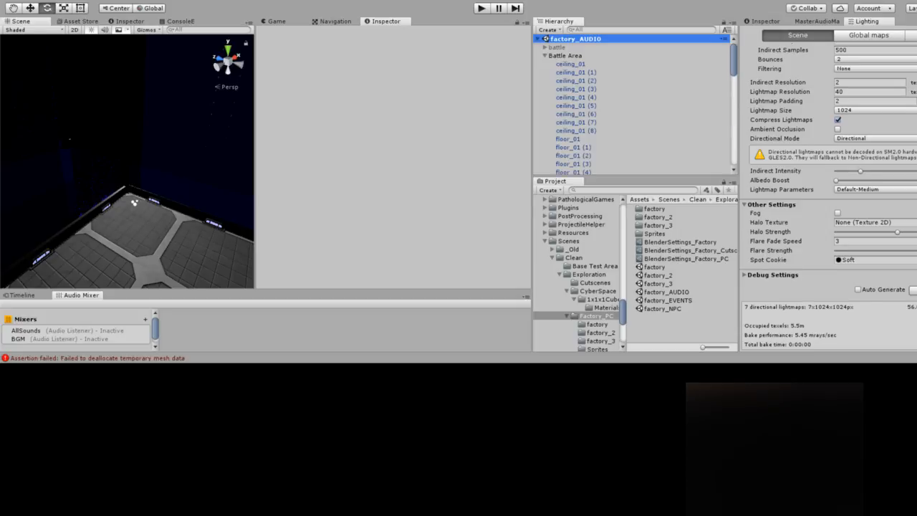
left_click(538, 39)
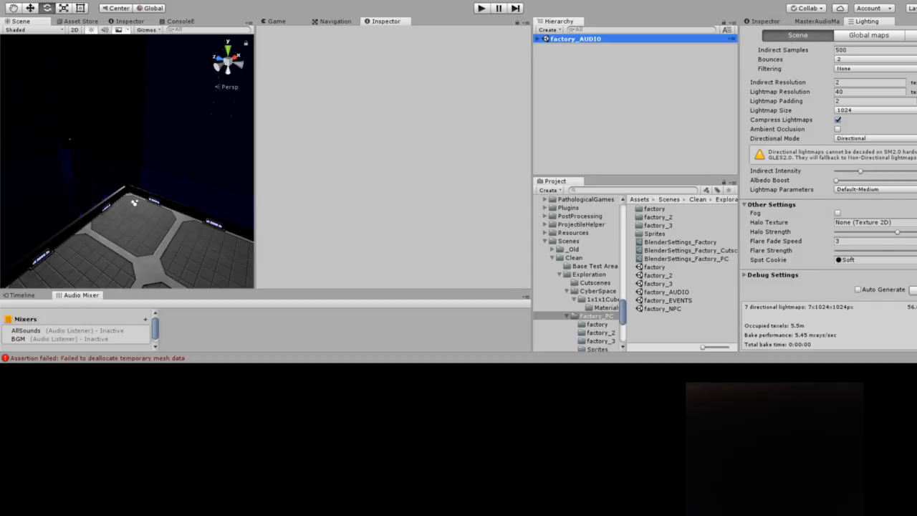
Open the Factory_PC folder under Clean > Exploration and add its factory scene to the hierarchy alongside factory_AUDIO
scroll(580, 272, "down", 2)
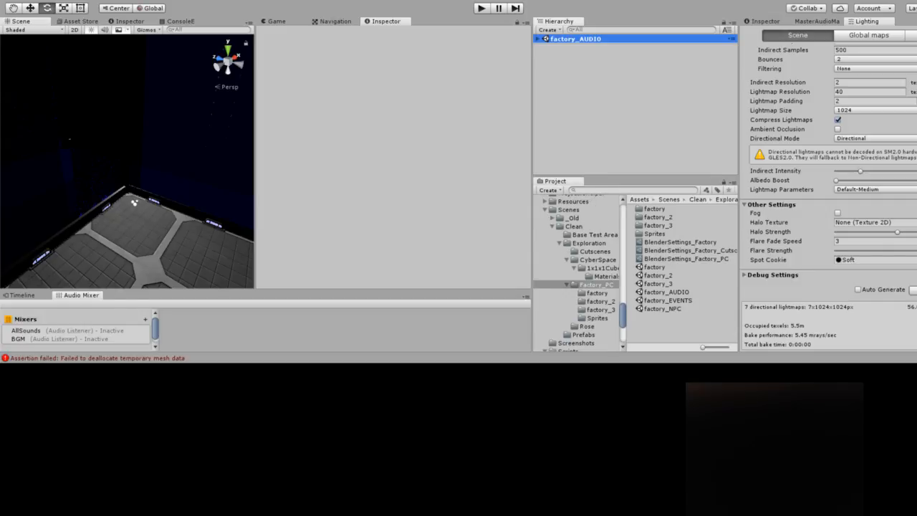
scroll(580, 272, "up", 2)
left_click(573, 257)
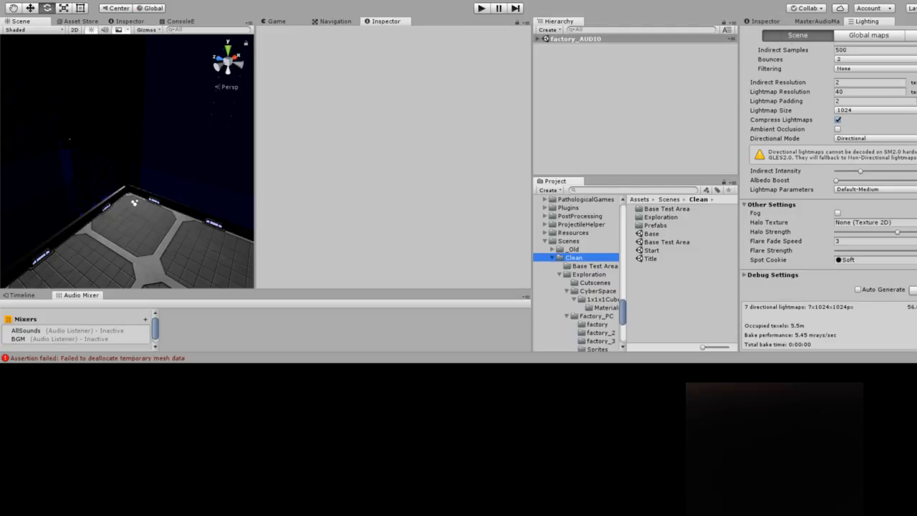
double_click(660, 217)
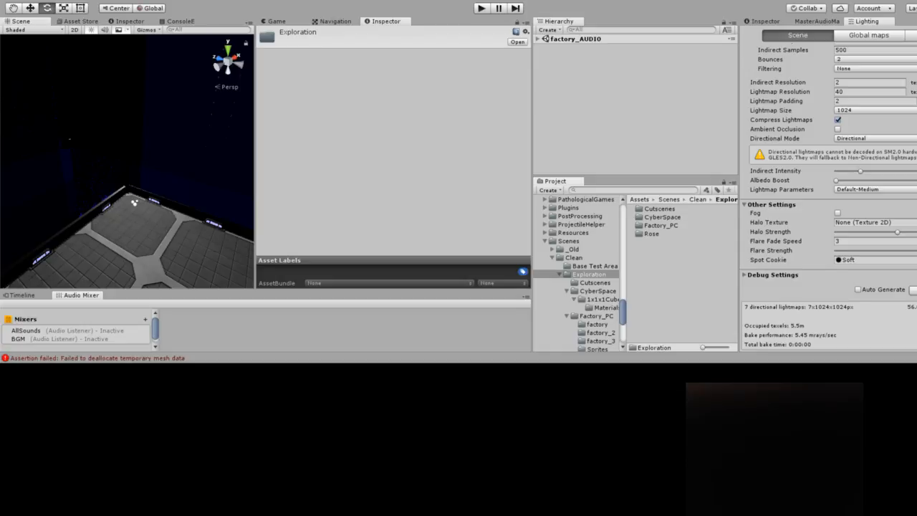
double_click(660, 225)
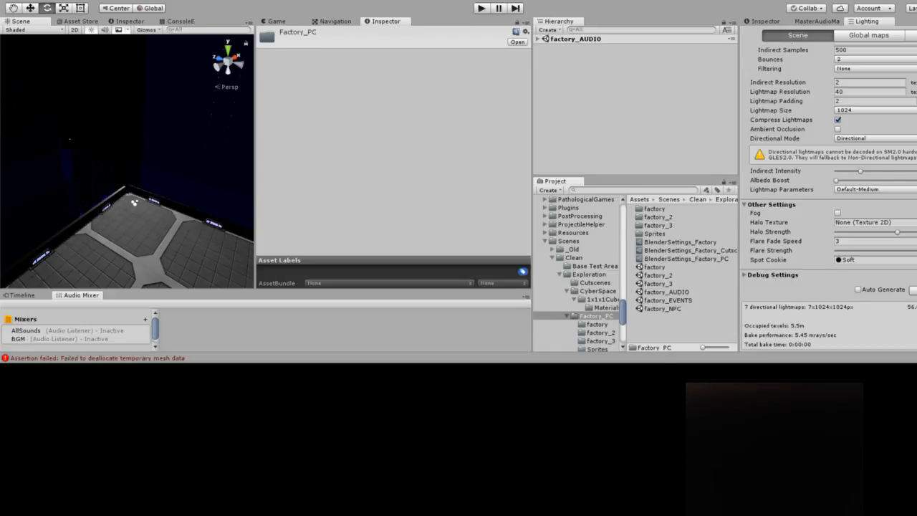
left_click_drag(654, 267, 630, 86)
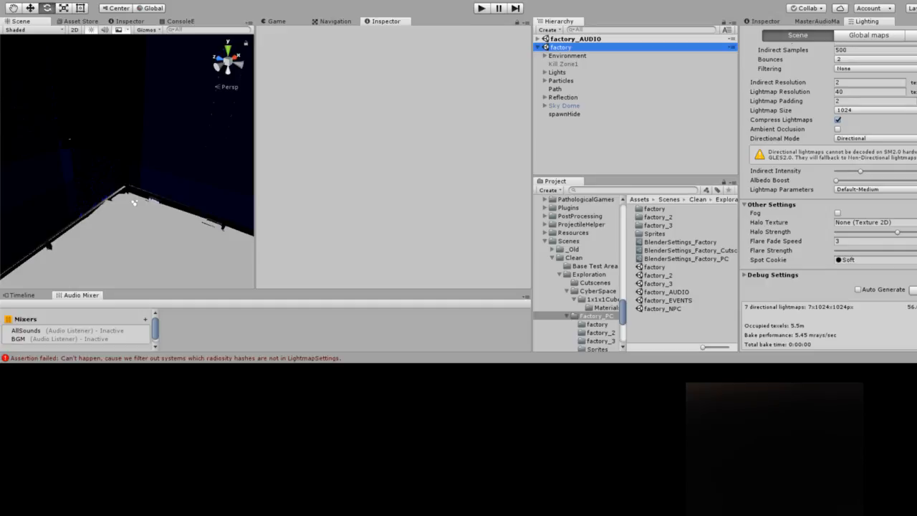
Activate the battle object in the factory_AUDIO scene and frame it in the scene view
left_click(537, 39)
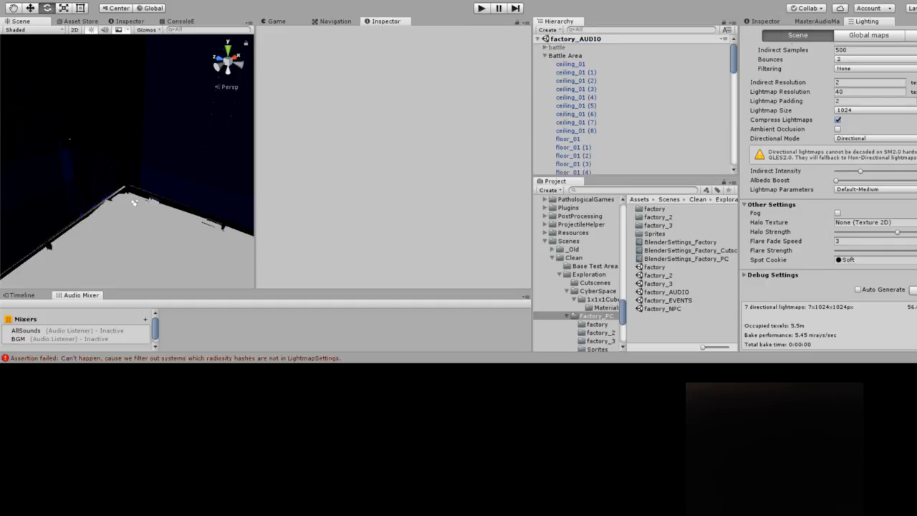
left_click(556, 48)
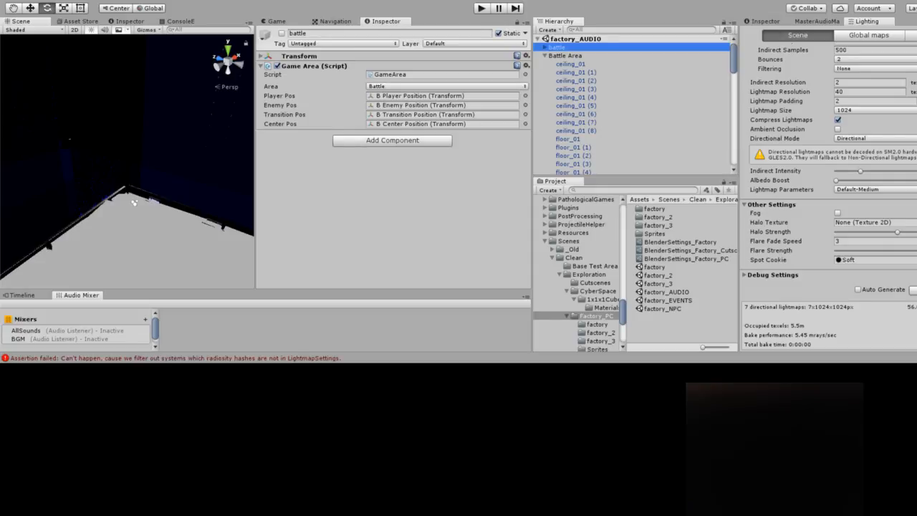
left_click(281, 33)
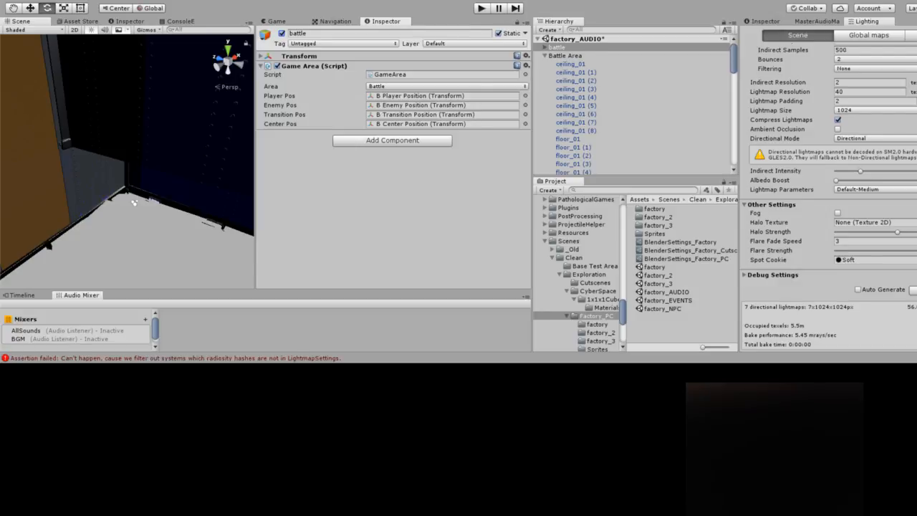
left_click(564, 55)
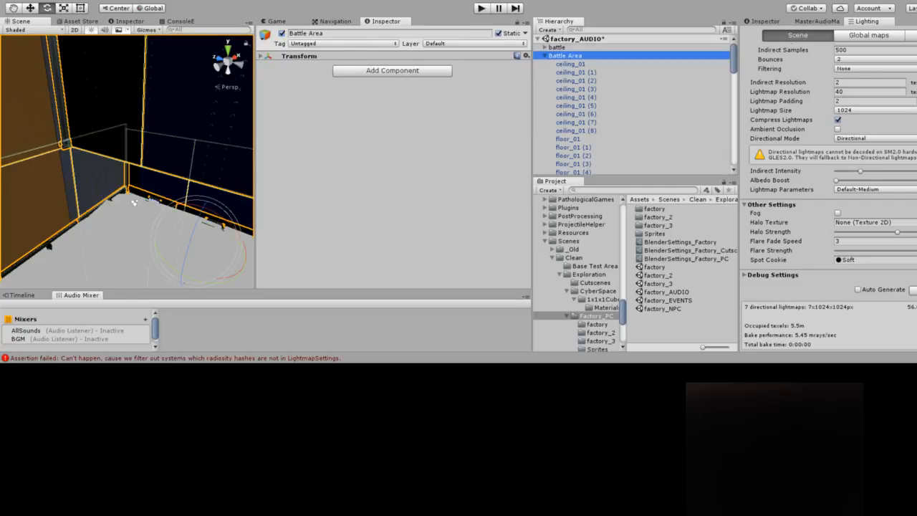
key("Up")
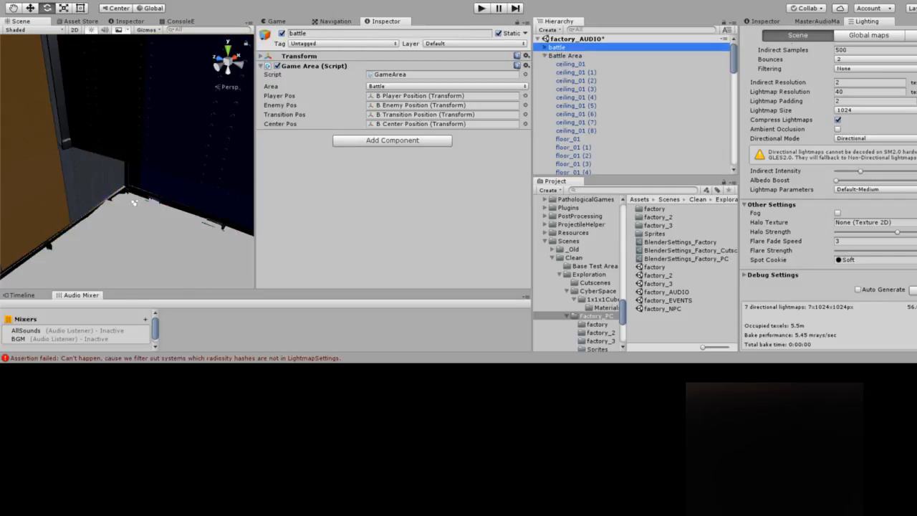
key("f")
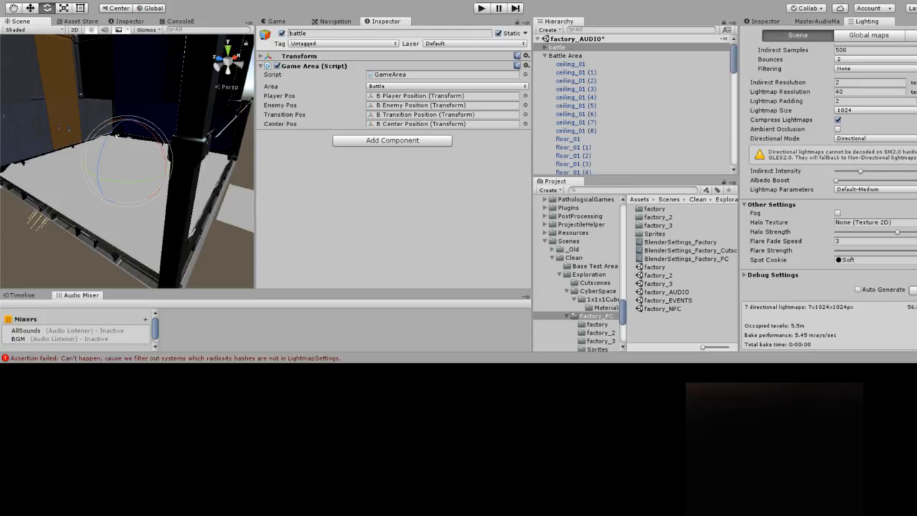
Collapse the Battle Area group and the factory scene, and add the factory_EVENTS scene to the hierarchy
left_click(544, 55)
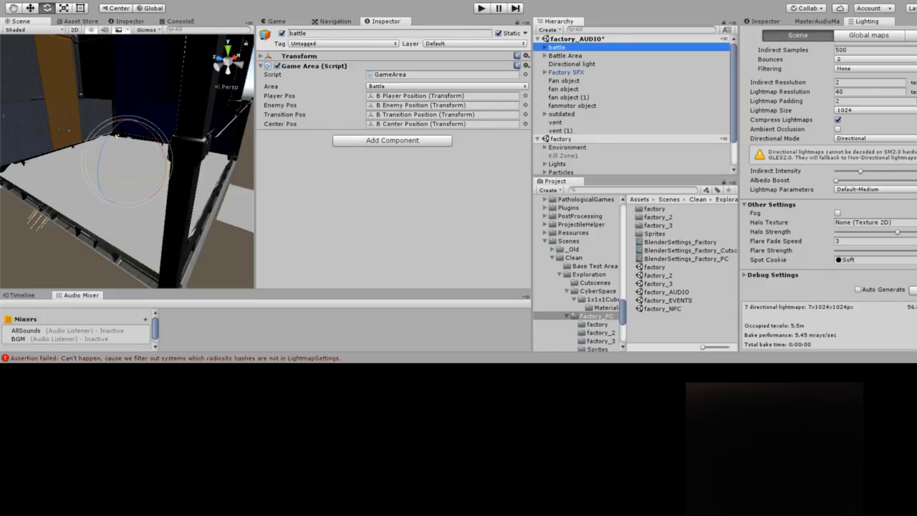
left_click(538, 39)
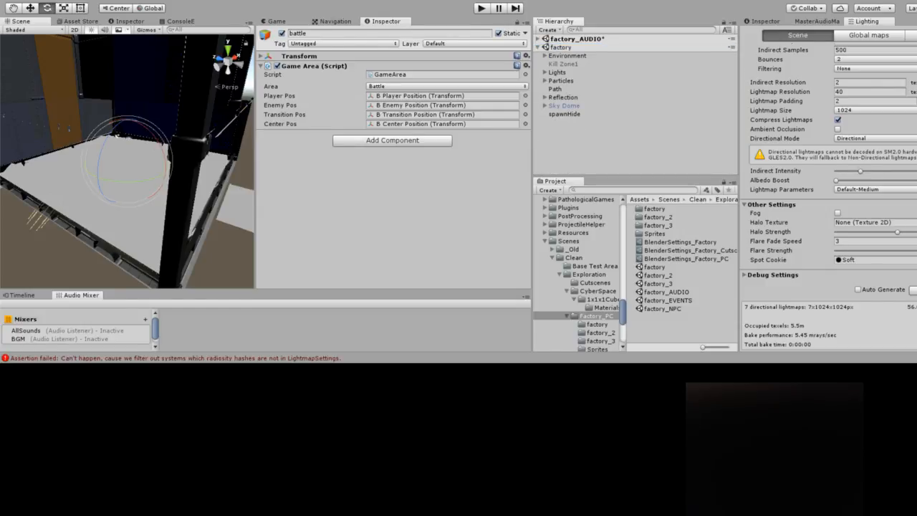
left_click(538, 47)
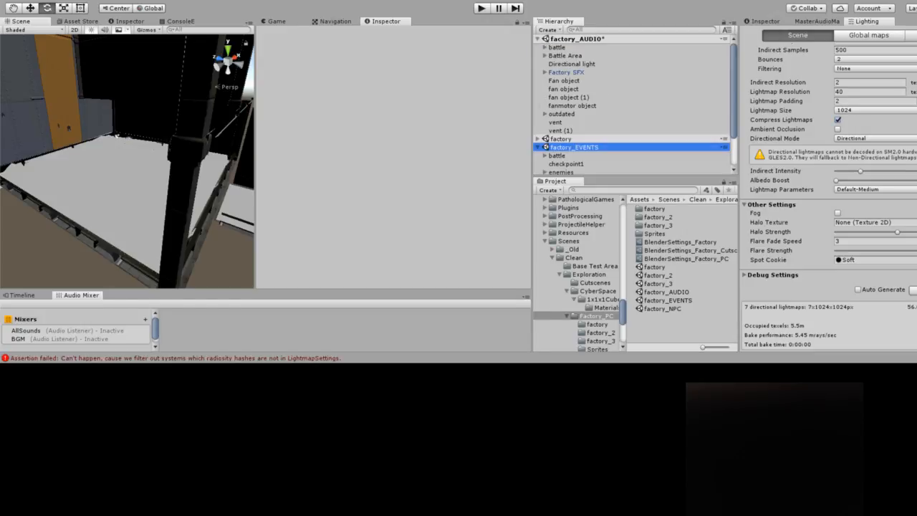
Toggle the Battle Area object in factory_AUDIO to compare the geometry, and leave it deactivated
left_click(565, 56)
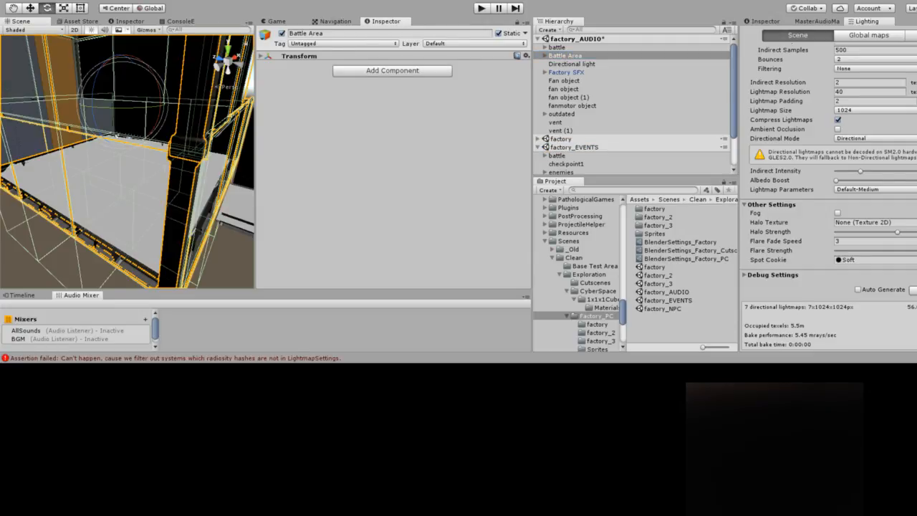
left_click(282, 33)
left_click(282, 33)
left_click(281, 33)
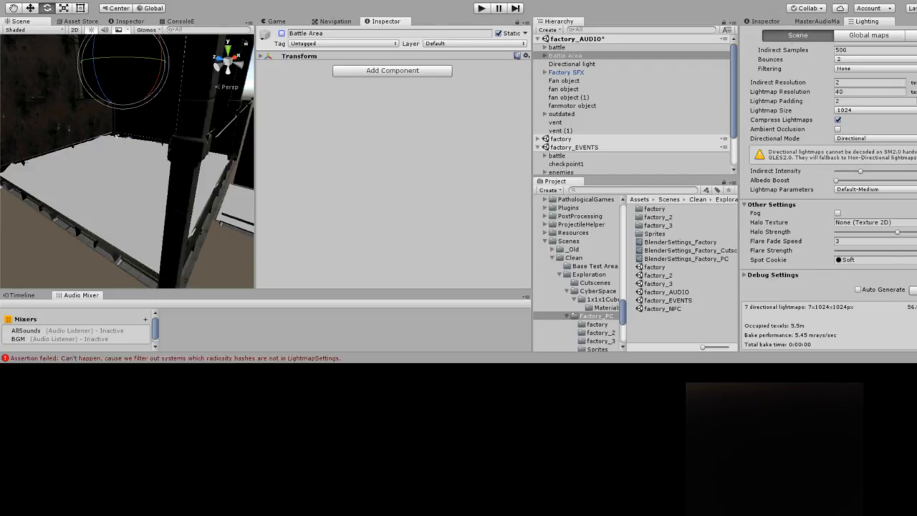
Expand the battle object in the factory_EVENTS scene, deactivate it and check the geometry that remains in the scene view
left_click(557, 155)
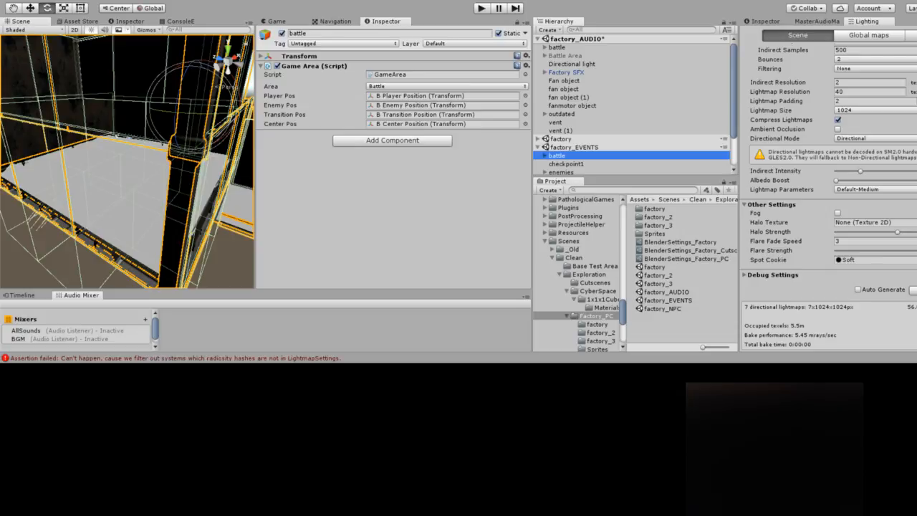
scroll(635, 108, "down", 2)
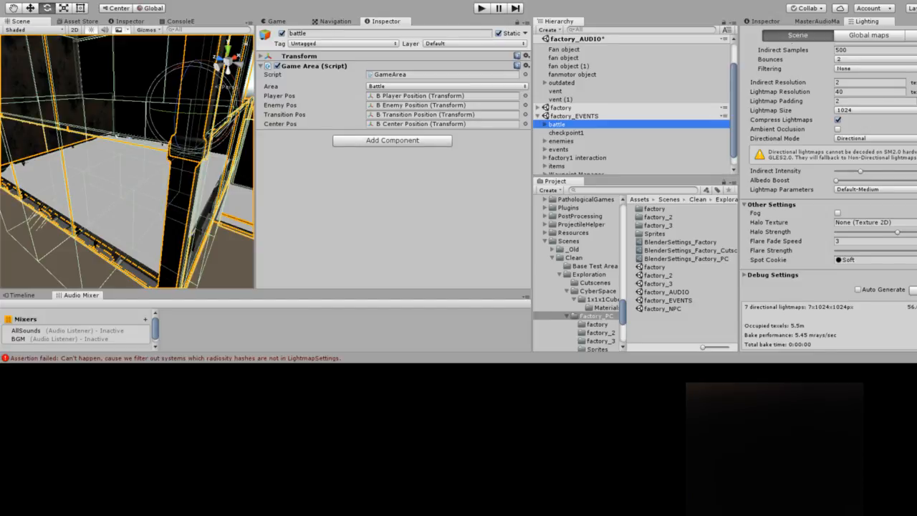
scroll(632, 107, "down", 1)
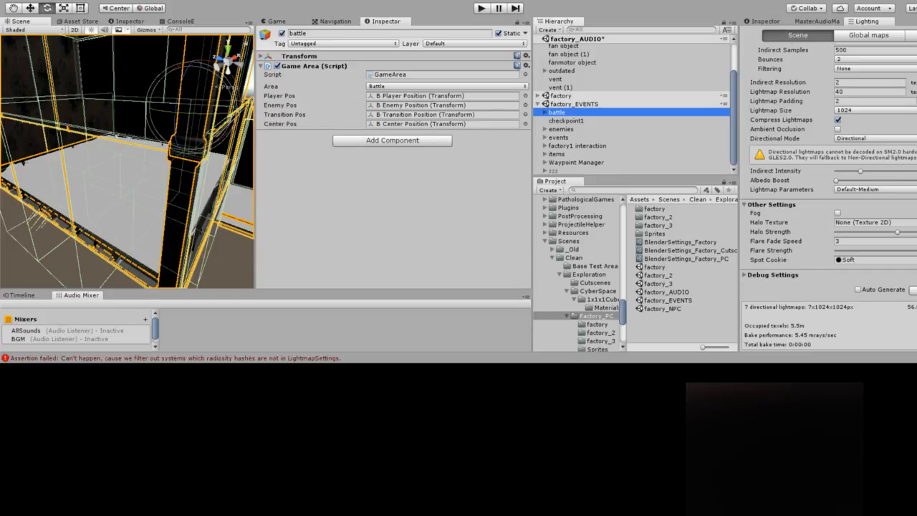
scroll(632, 107, "up", 2)
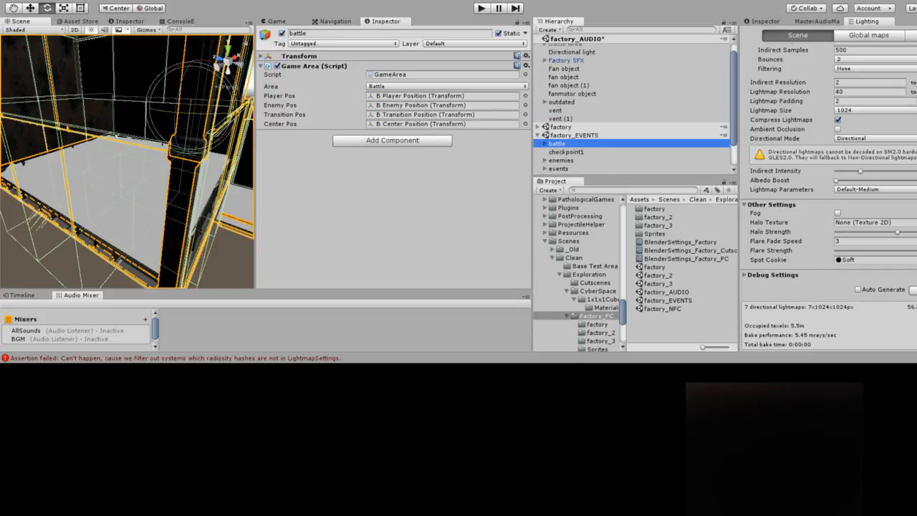
key("Right")
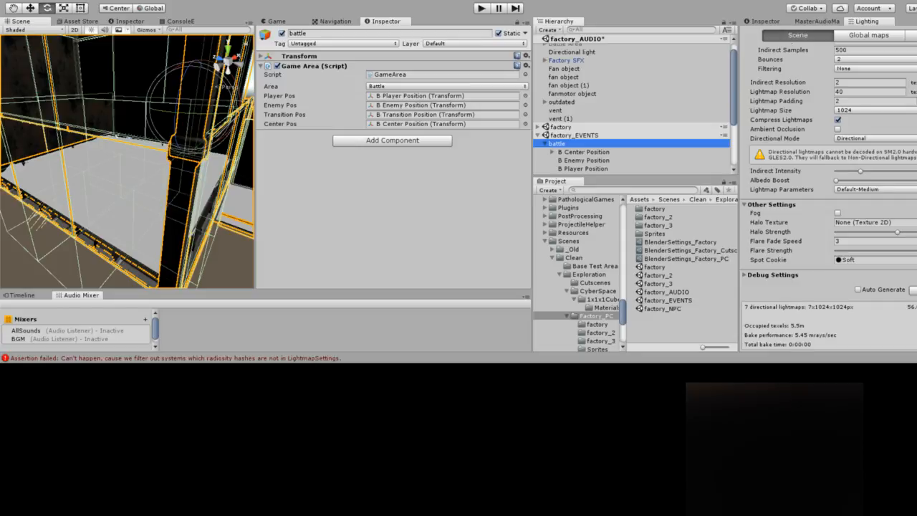
scroll(635, 109, "down", 2)
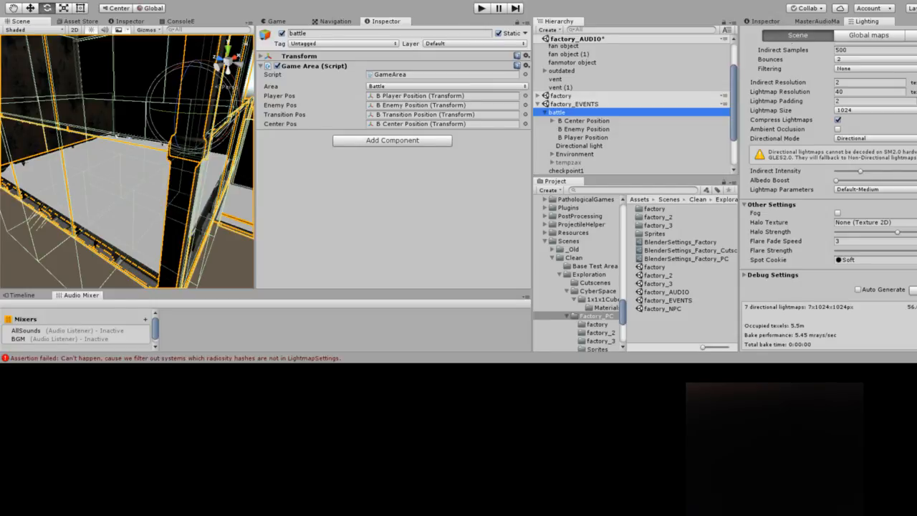
left_click(281, 32)
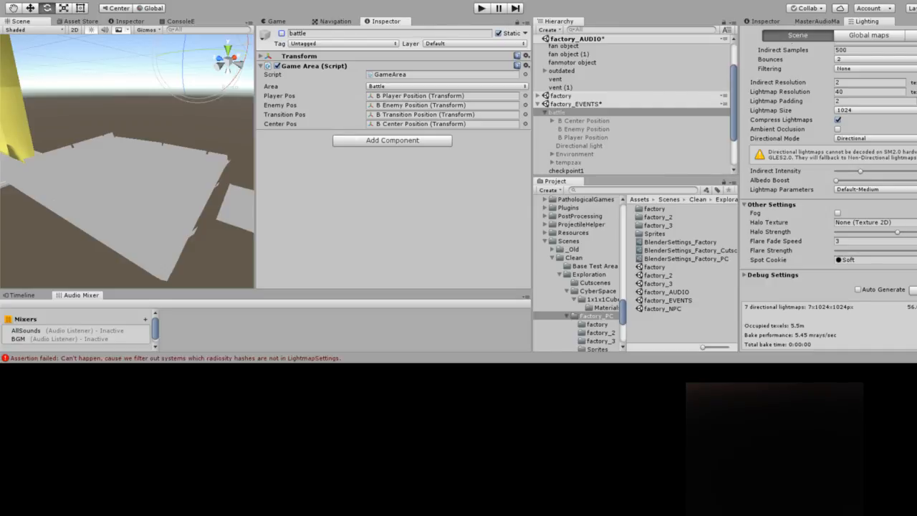
scroll(126, 160, "down", 12)
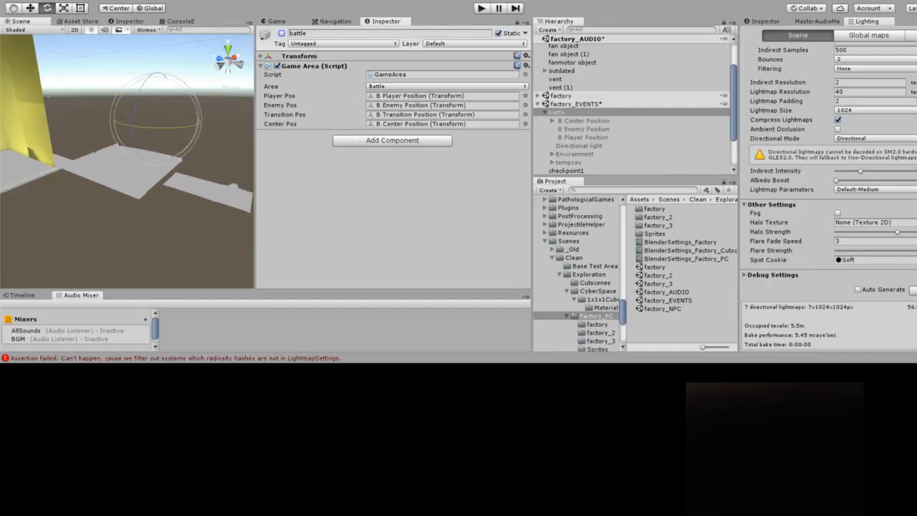
scroll(127, 161, "up", 8)
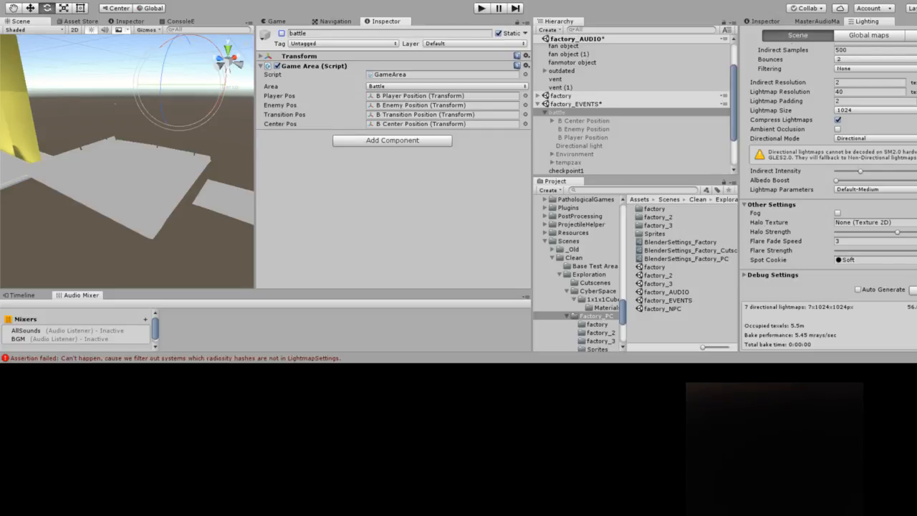
scroll(634, 107, "up", 3)
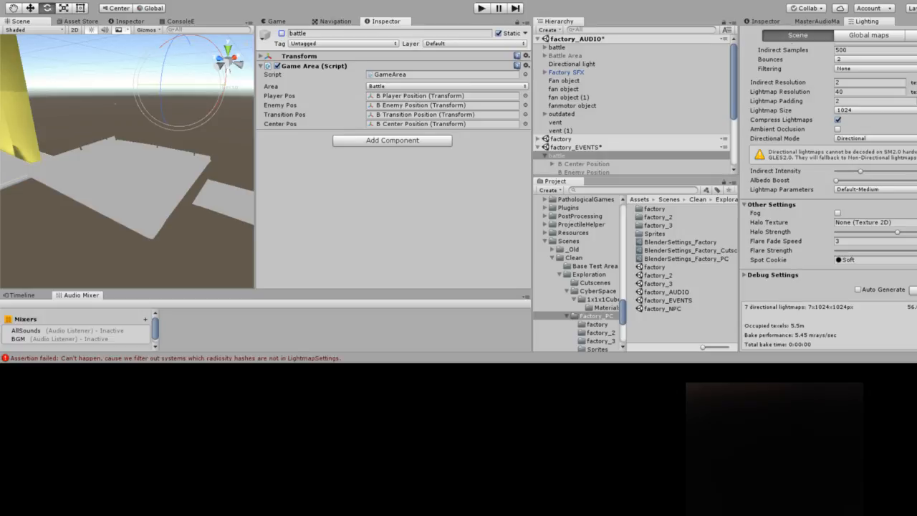
Collapse the Battle Area group in factory_AUDIO and deactivate the scene's top-level Directional light
left_click(545, 55)
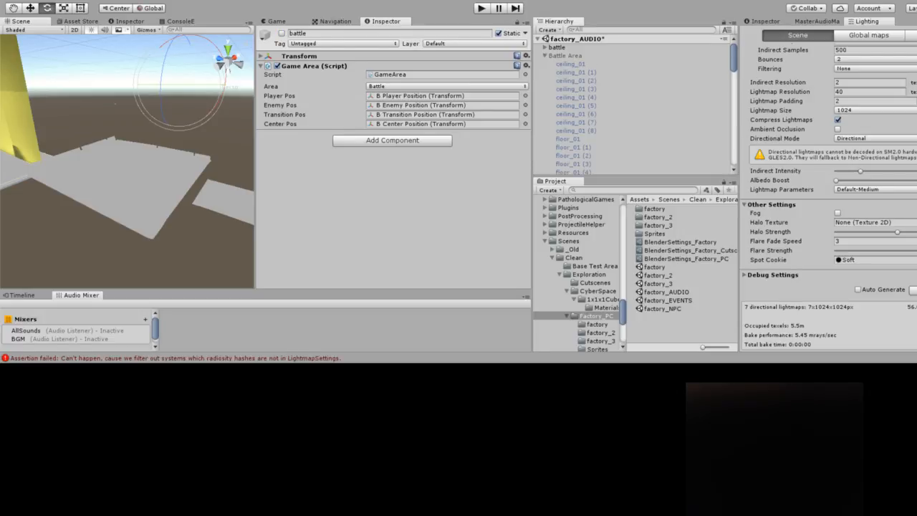
left_click(565, 55)
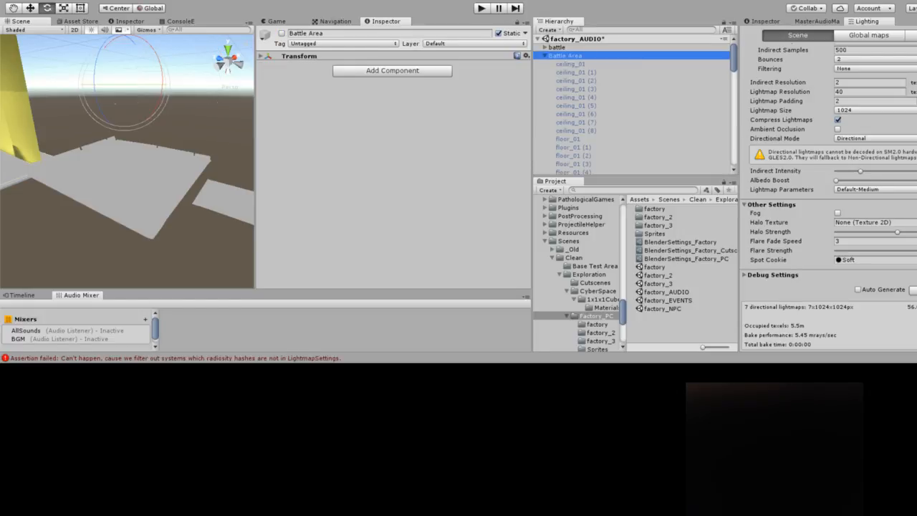
key("Left")
left_click(572, 64)
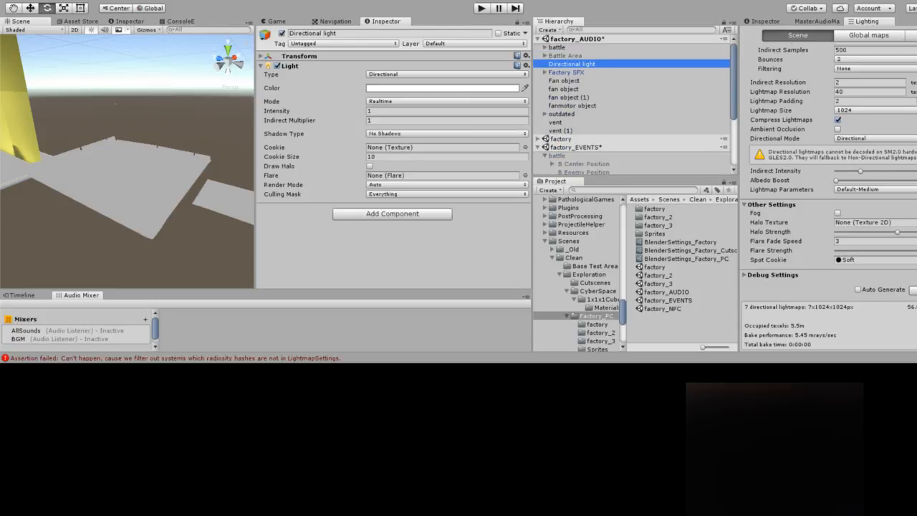
left_click(281, 33)
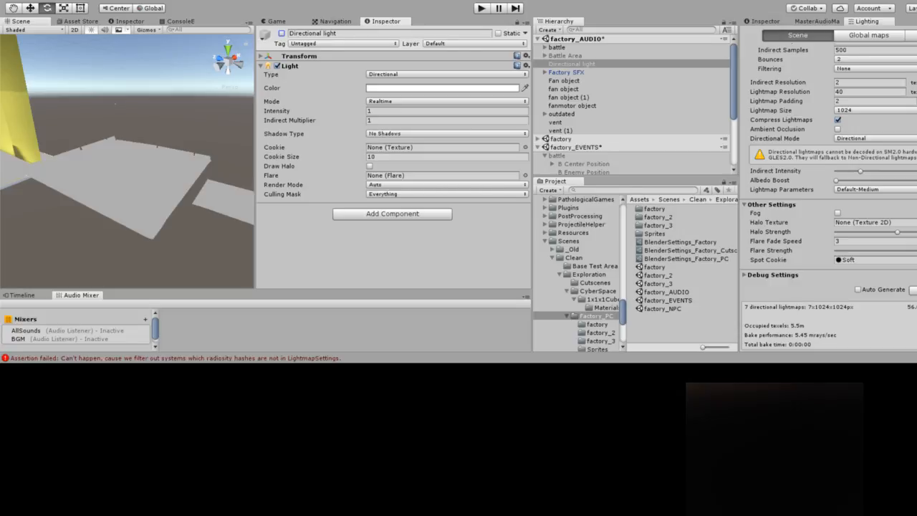
Expand the battle object in factory_AUDIO and deactivate its child Directional light
left_click(557, 47)
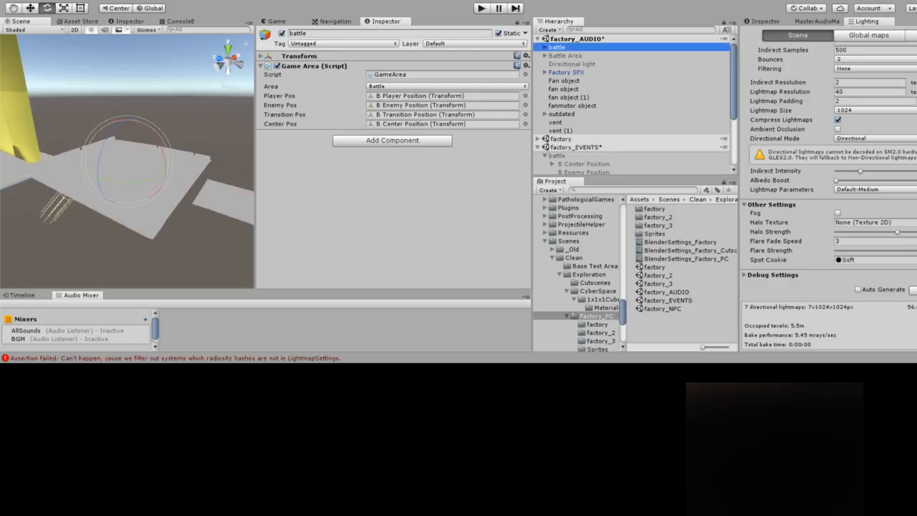
key("Right")
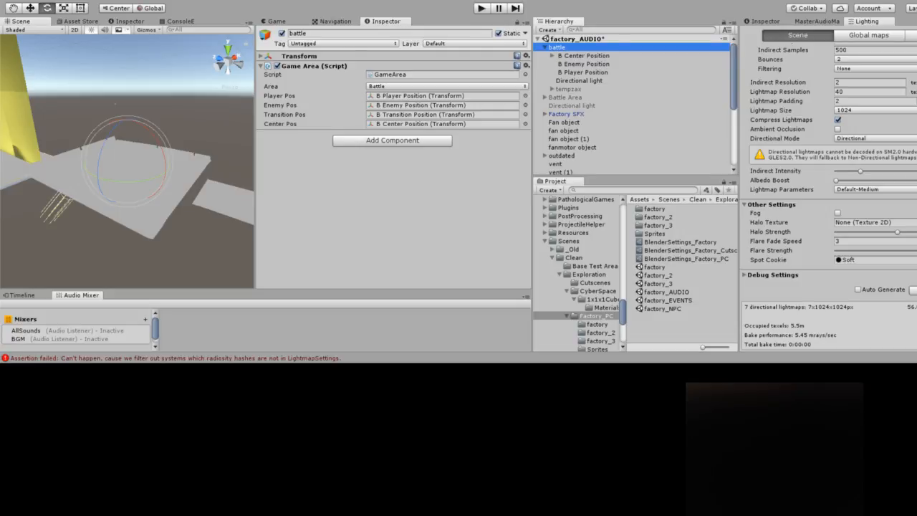
left_click(578, 81)
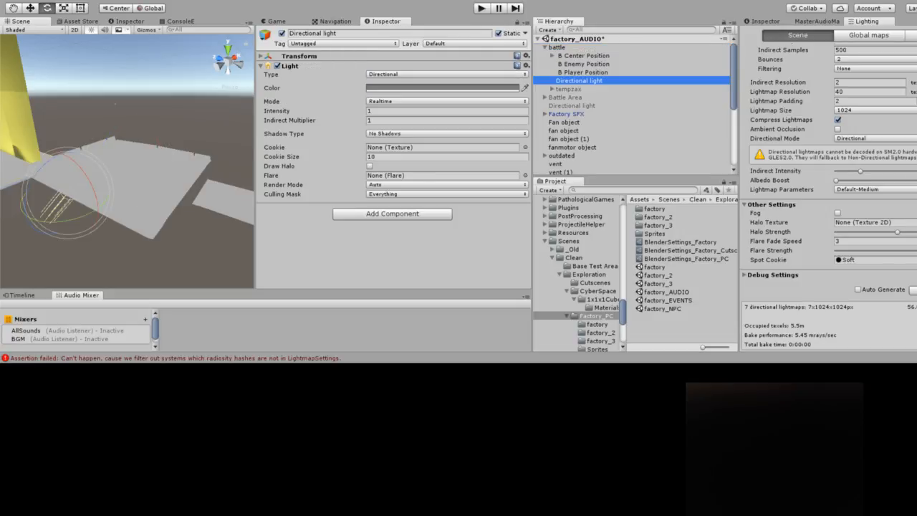
left_click(282, 33)
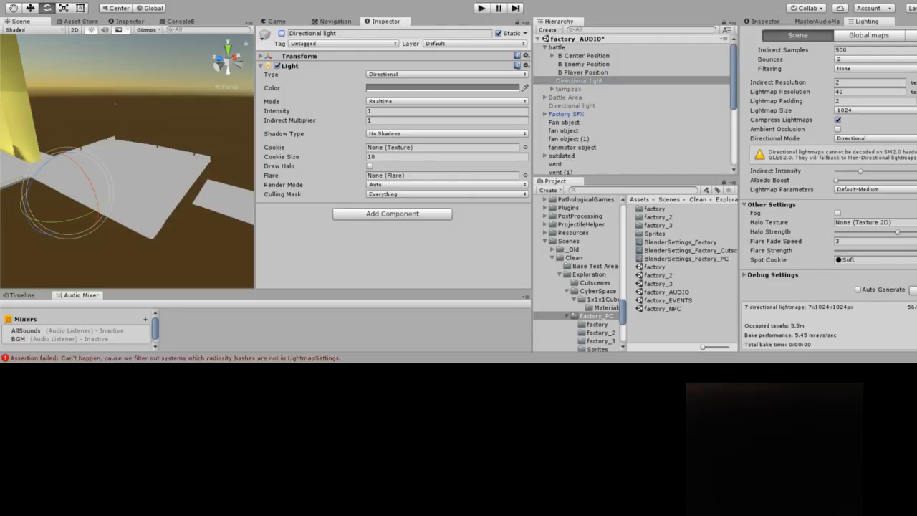
Activate the Battle Area object in factory_AUDIO and collapse the factory_EVENTS scene
left_click(565, 96)
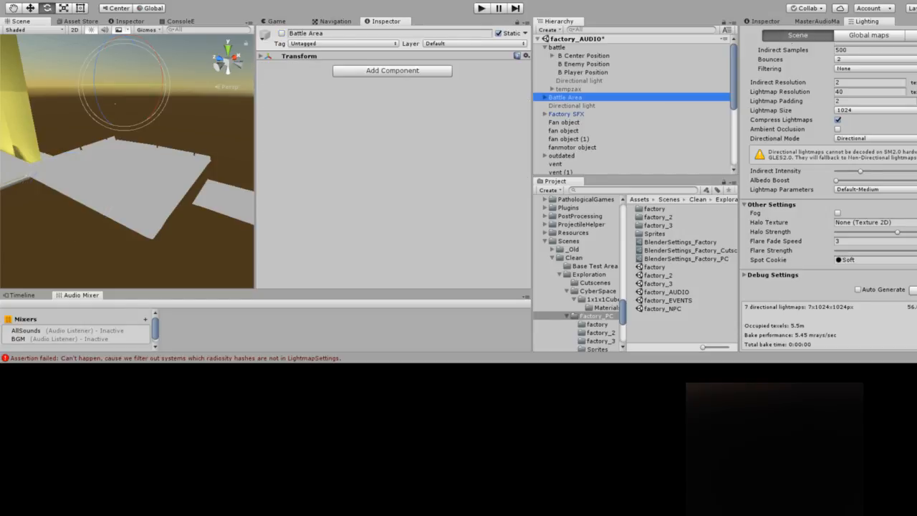
left_click(282, 33)
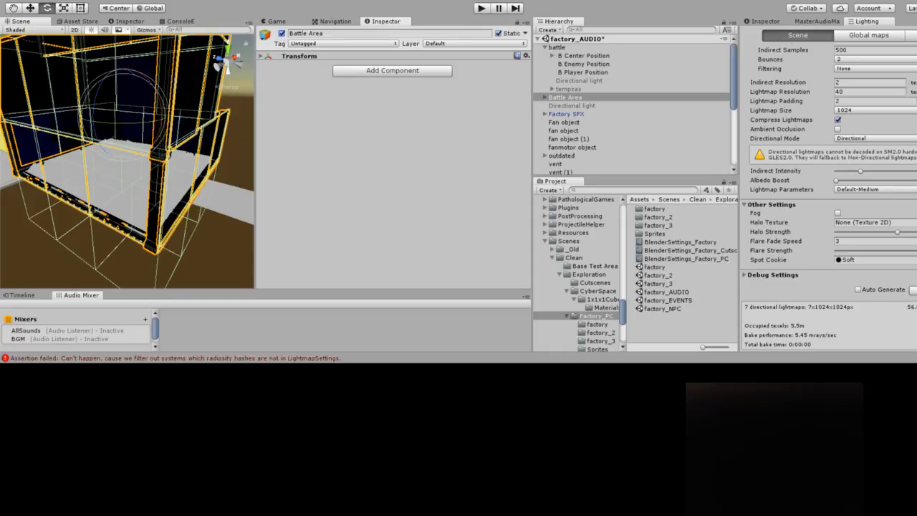
left_click(537, 39)
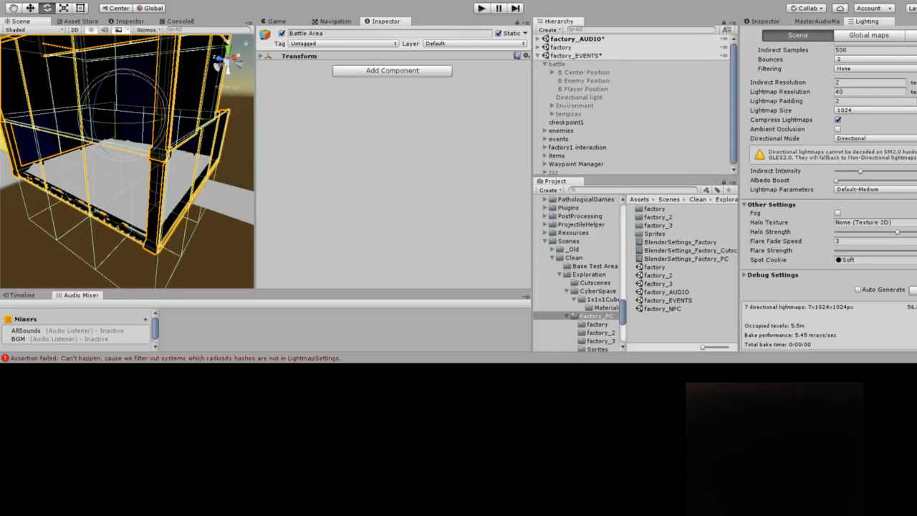
left_click(538, 55)
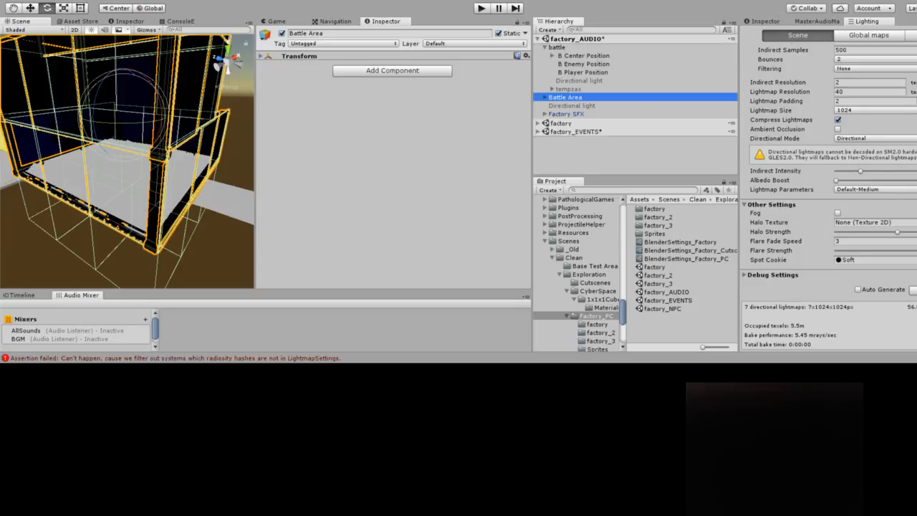
Reactivate the Directional light under the battle object and collapse the factory_AUDIO scene
left_click(568, 89)
left_click(585, 72)
left_click(579, 81)
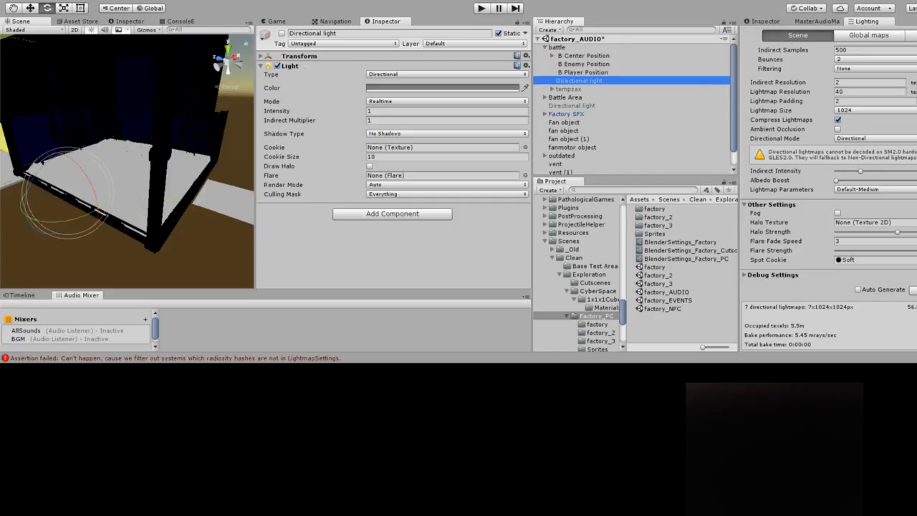
left_click(281, 33)
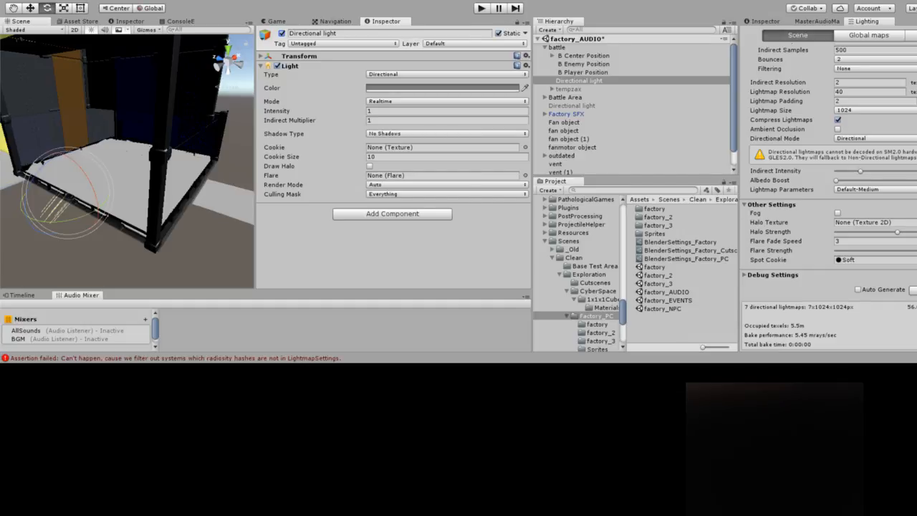
left_click(576, 39)
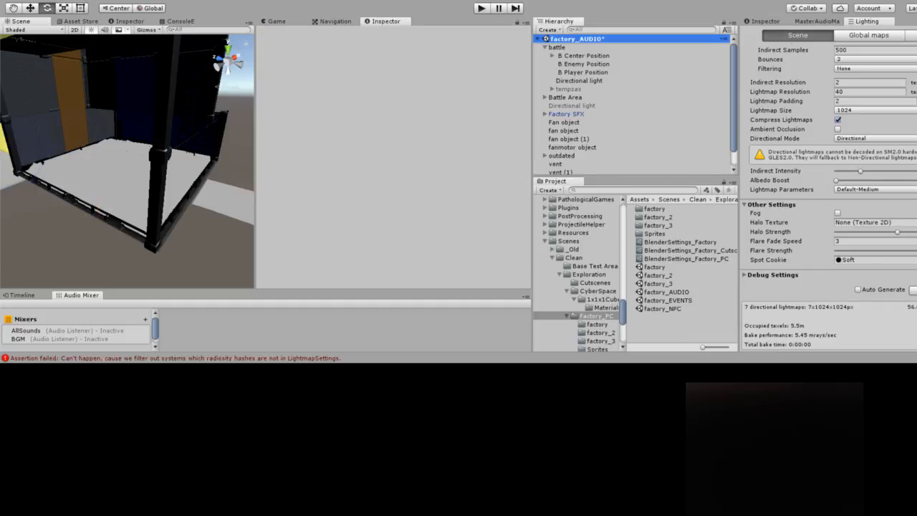
key("Left")
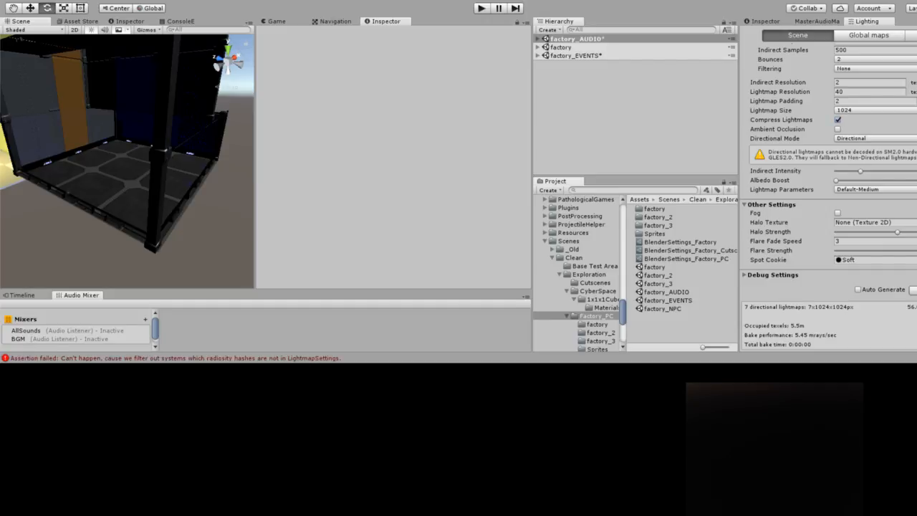
Add the Base scene from the Clean folder above factory_AUDIO in the hierarchy and frame its Zax character in the scene view
left_click(697, 199)
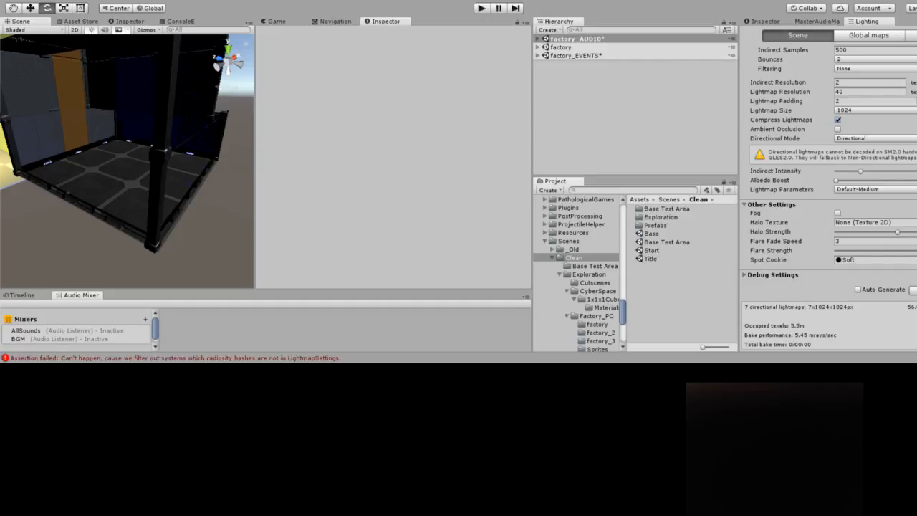
left_click_drag(651, 233, 577, 39)
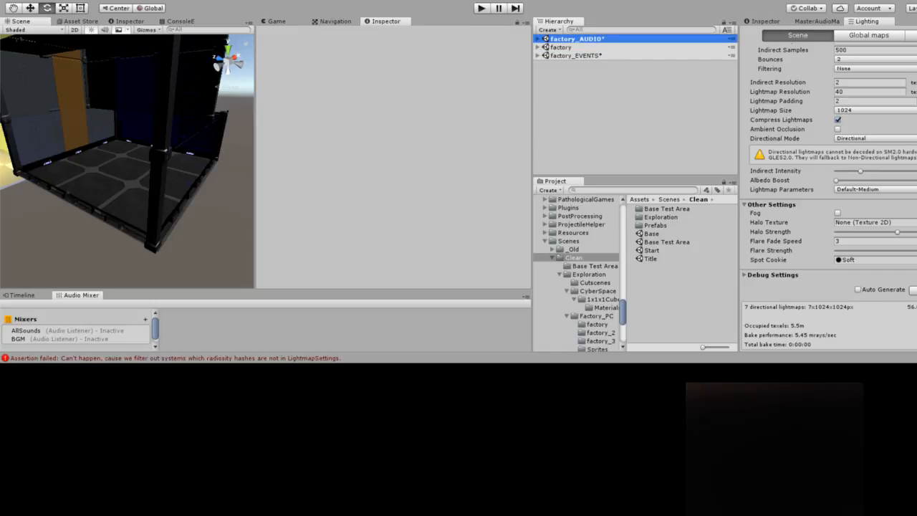
key("Right")
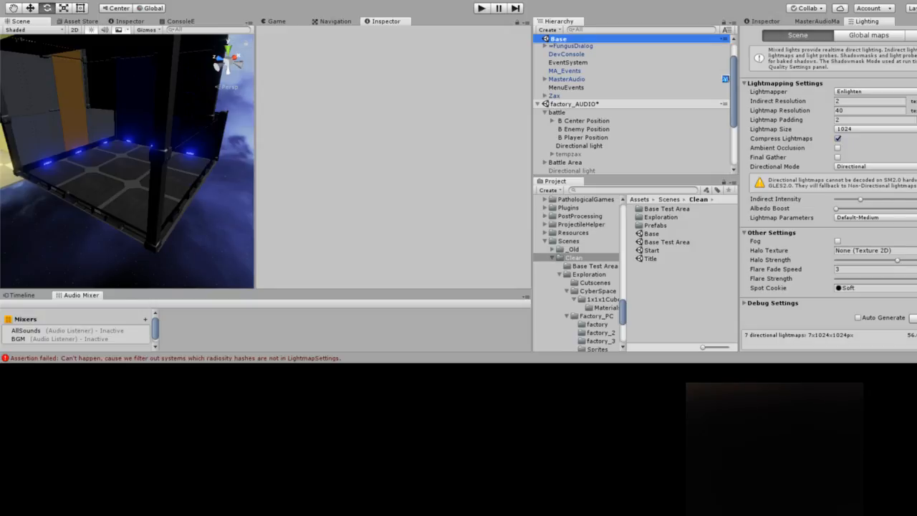
left_click(554, 95)
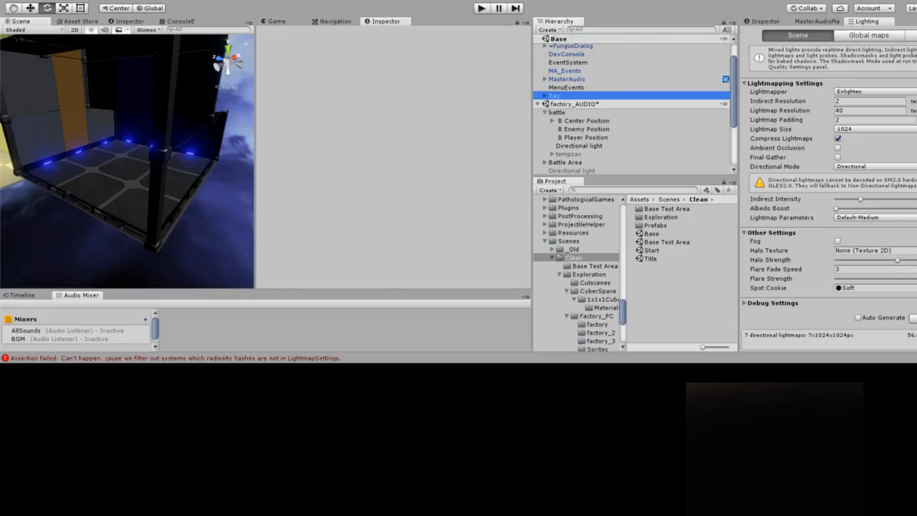
key("f")
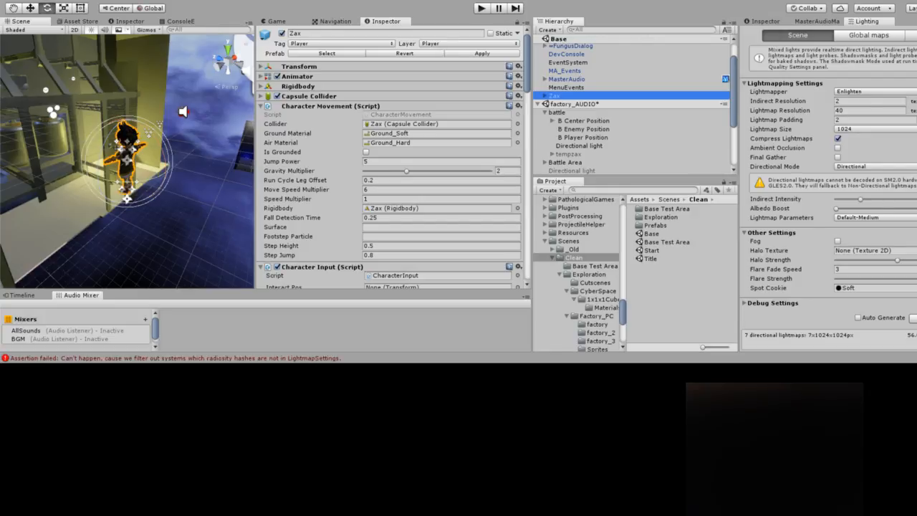
Expand Environment and its Contents group in the factory scene, and activate Area1 and Area3
scroll(634, 104, "down", 3)
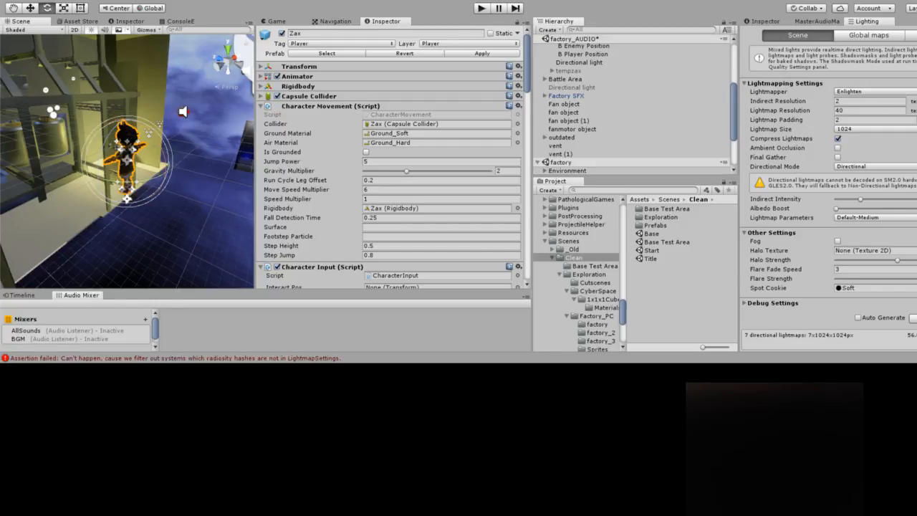
scroll(634, 107, "down", 3)
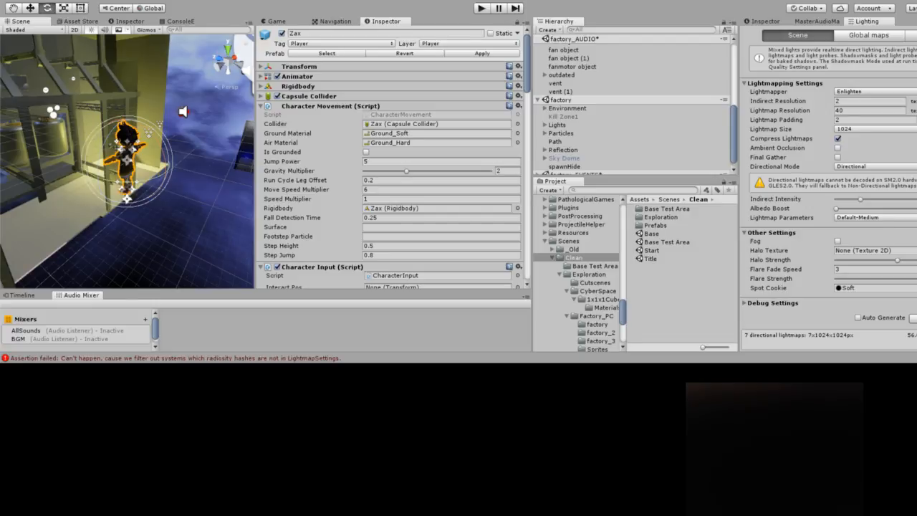
left_click(566, 109)
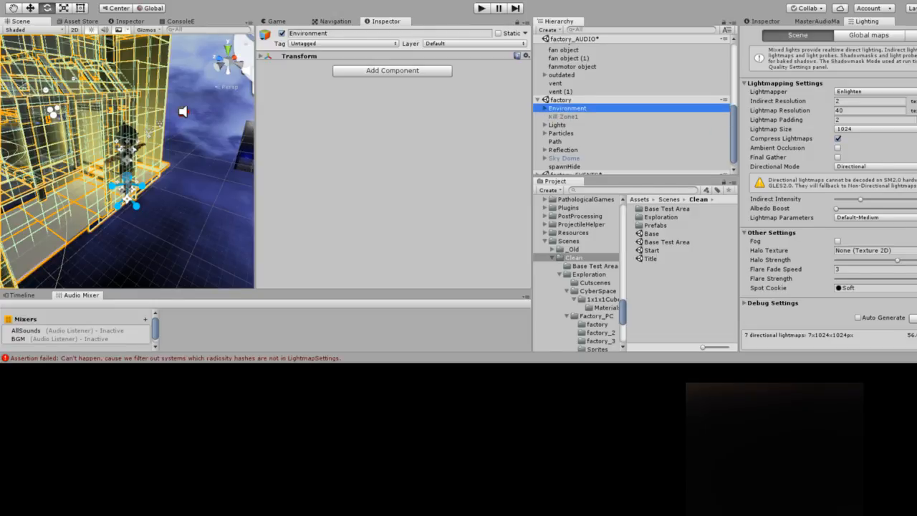
key("Right")
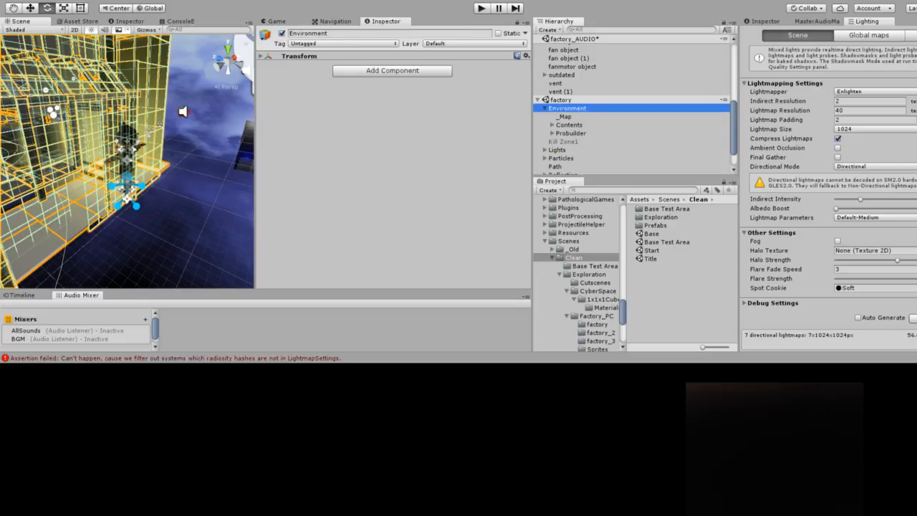
scroll(635, 109, "down", 2)
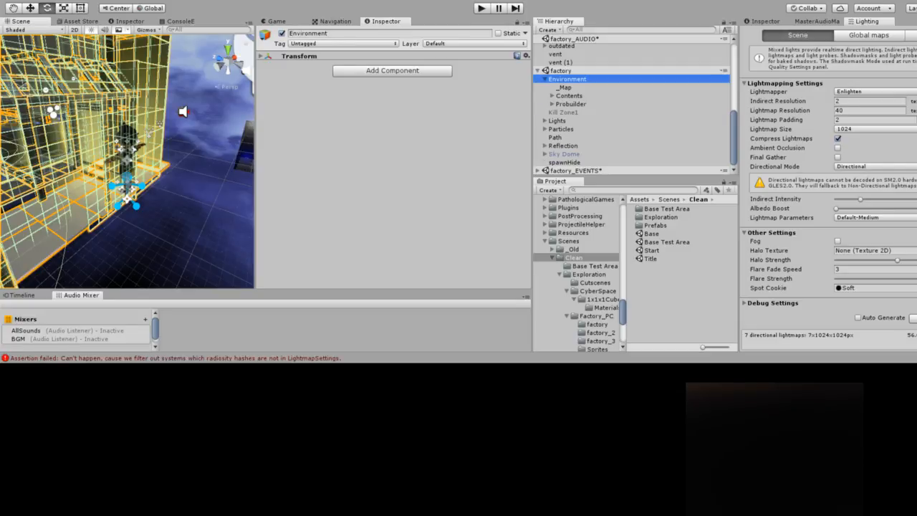
left_click(569, 95)
key("Right")
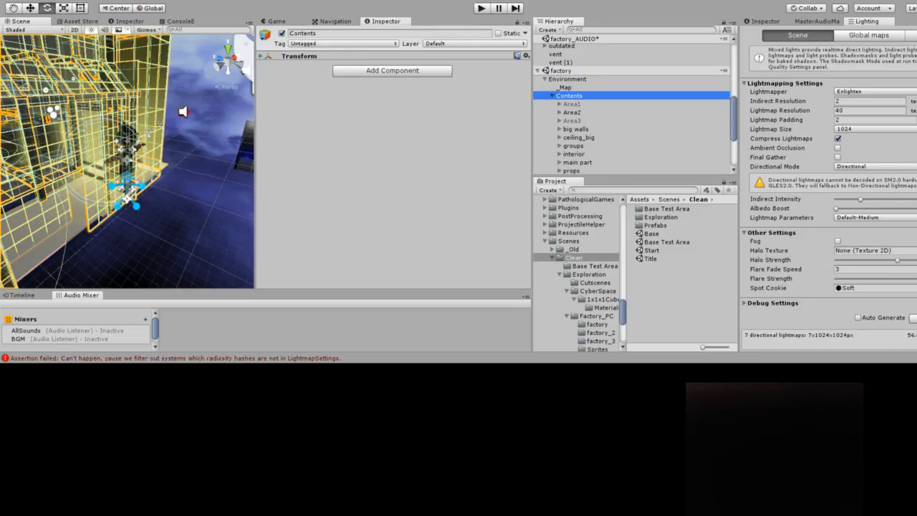
left_click(572, 104)
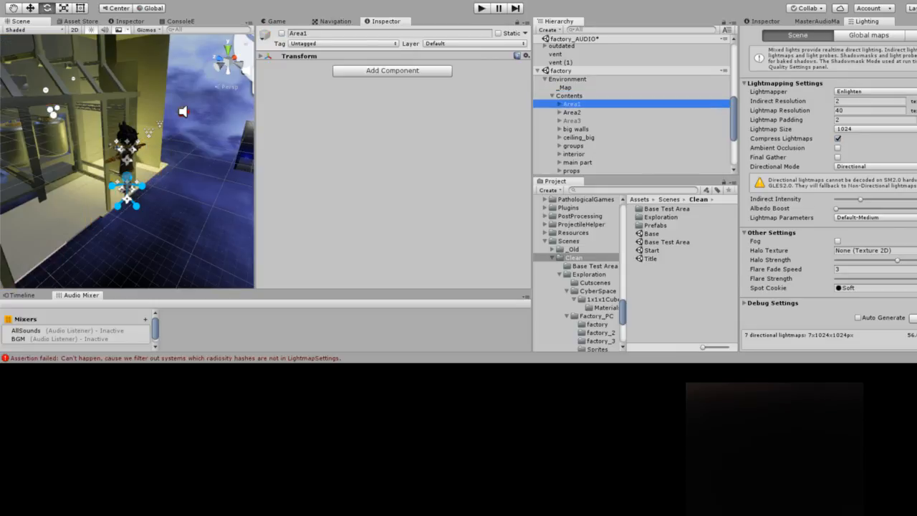
left_click(571, 120, "ctrl")
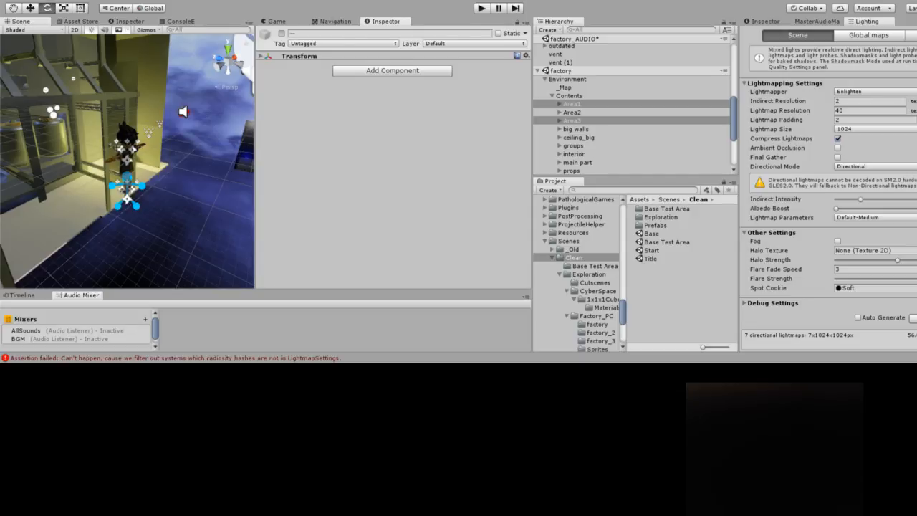
key("alt+shift+a")
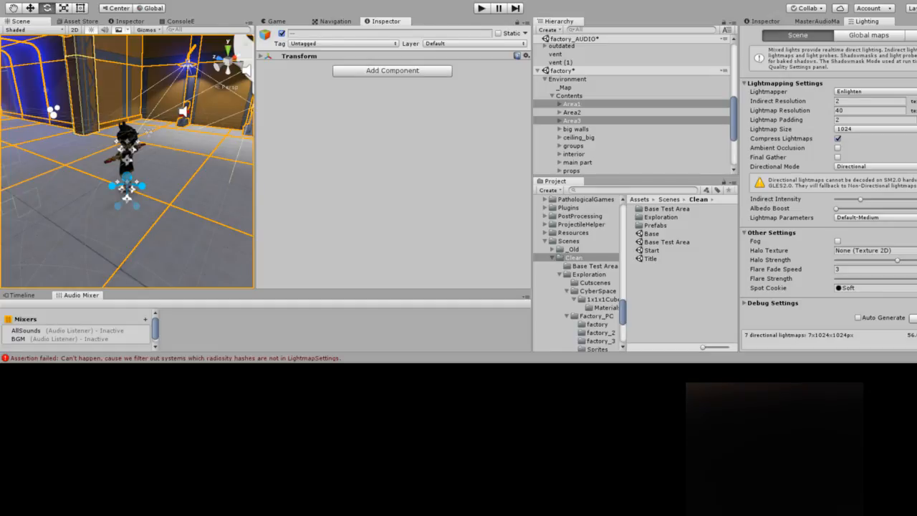
Play the game to check how the combined scenes start, and exit play mode
key("ctrl+p")
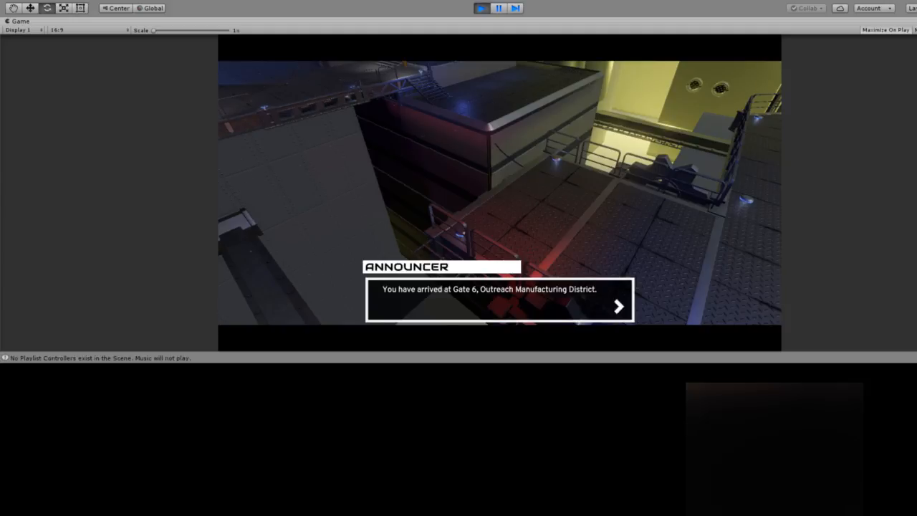
key("ctrl+p")
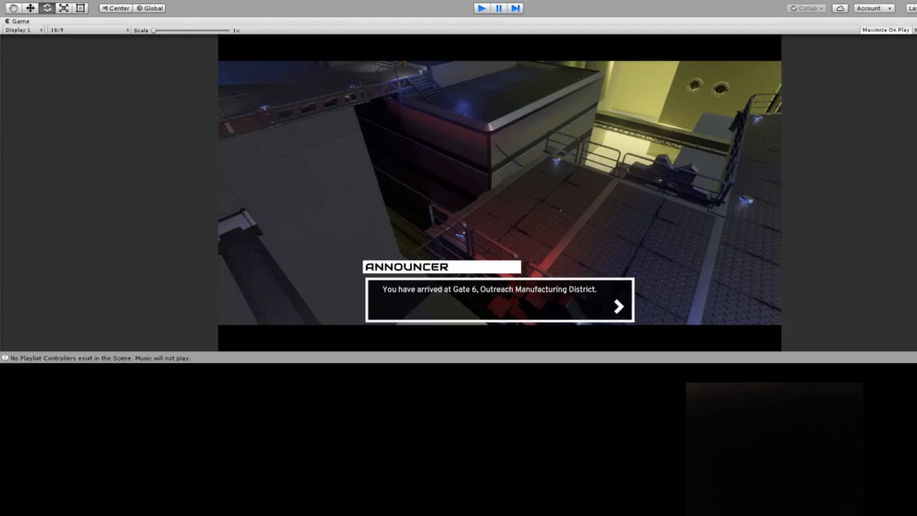
key("ctrl+p")
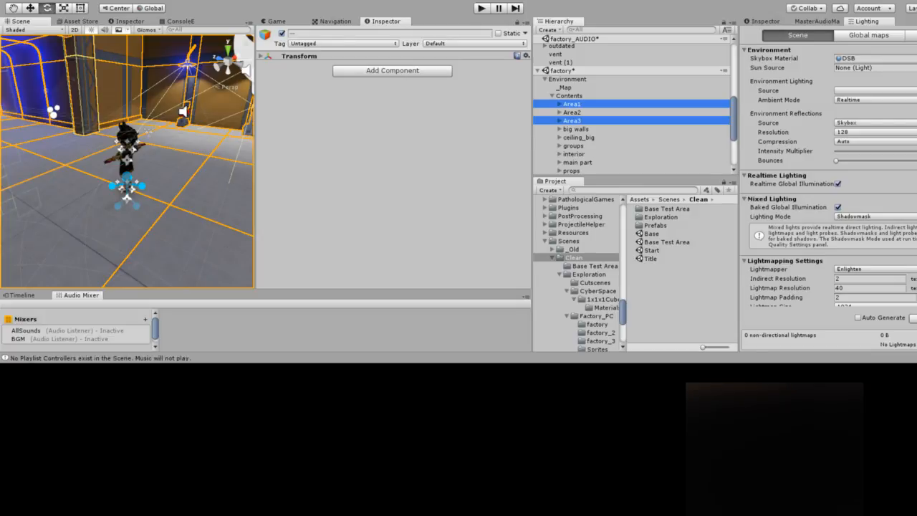
Expand factory_EVENTS and its factory1 interaction group, and deactivate the BridgeShot virtual camera
scroll(634, 100, "down", 4)
scroll(634, 100, "up", 4)
scroll(634, 100, "down", 4)
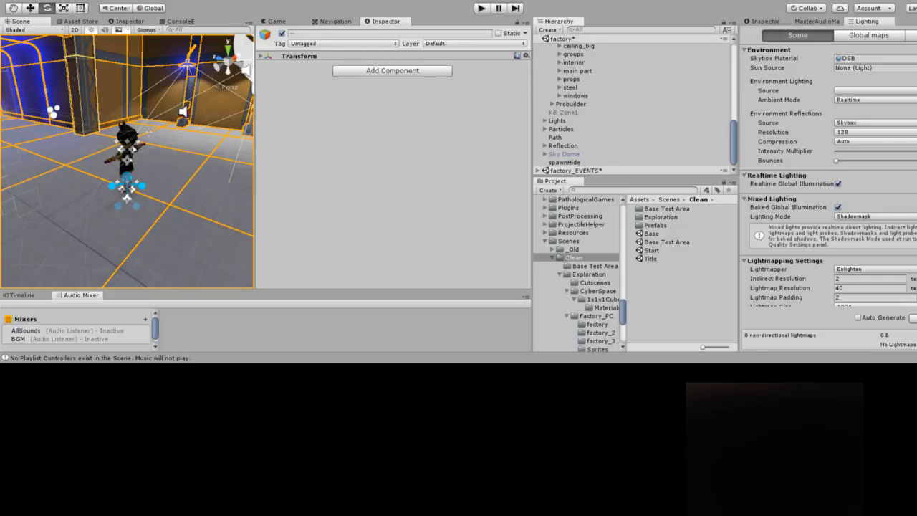
left_click(575, 171)
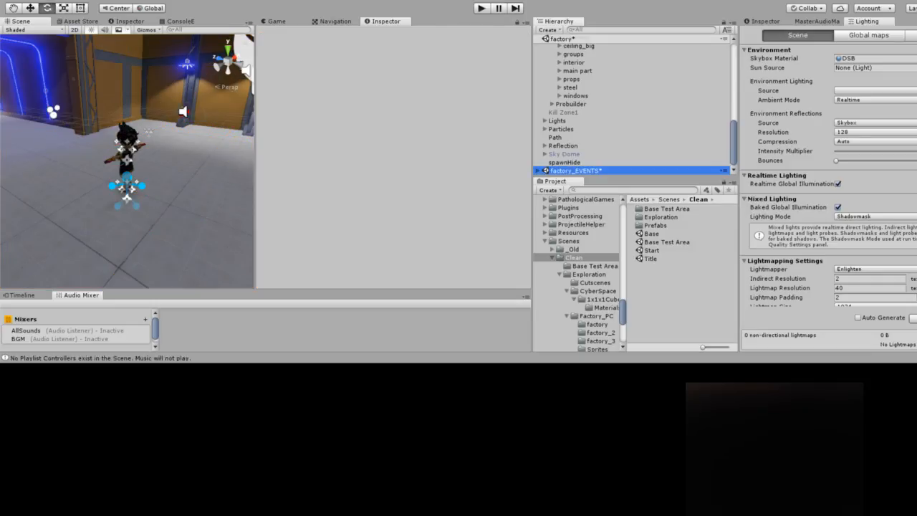
left_click(537, 171)
scroll(634, 107, "down", 4)
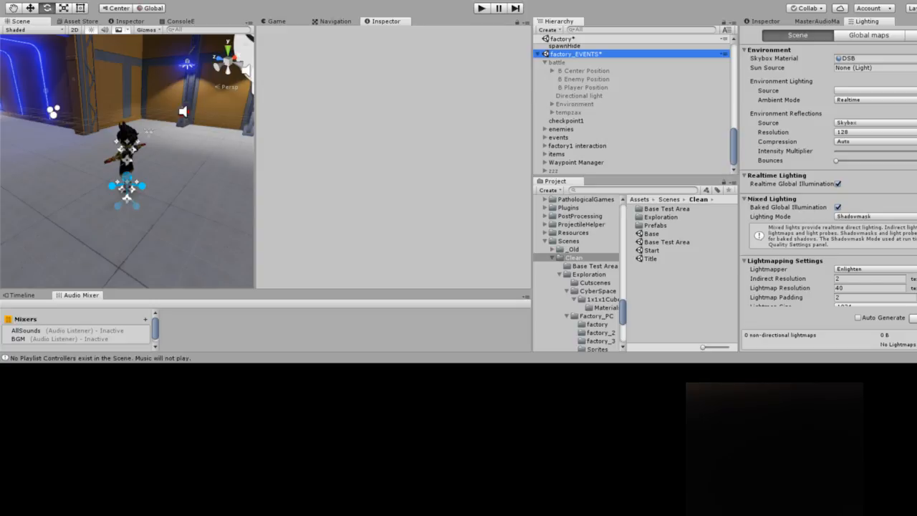
left_click(544, 145)
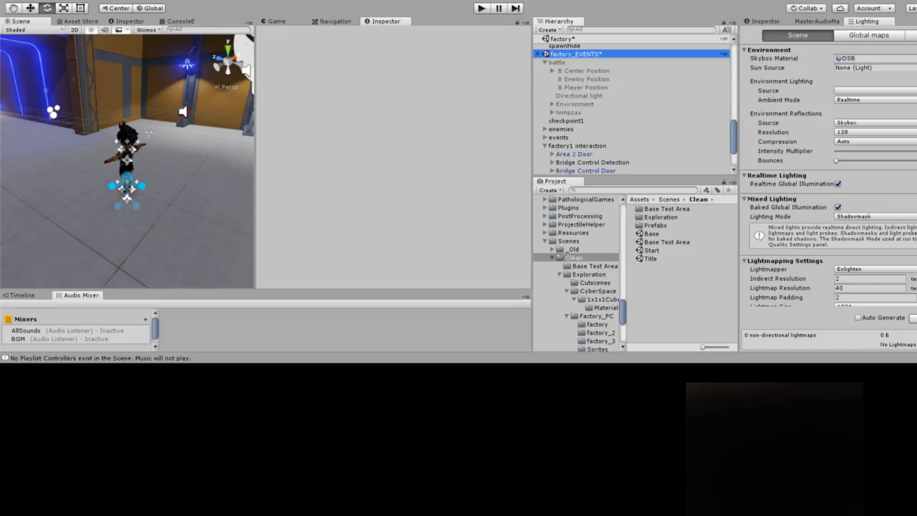
scroll(633, 107, "down", 2)
scroll(633, 107, "down", 2)
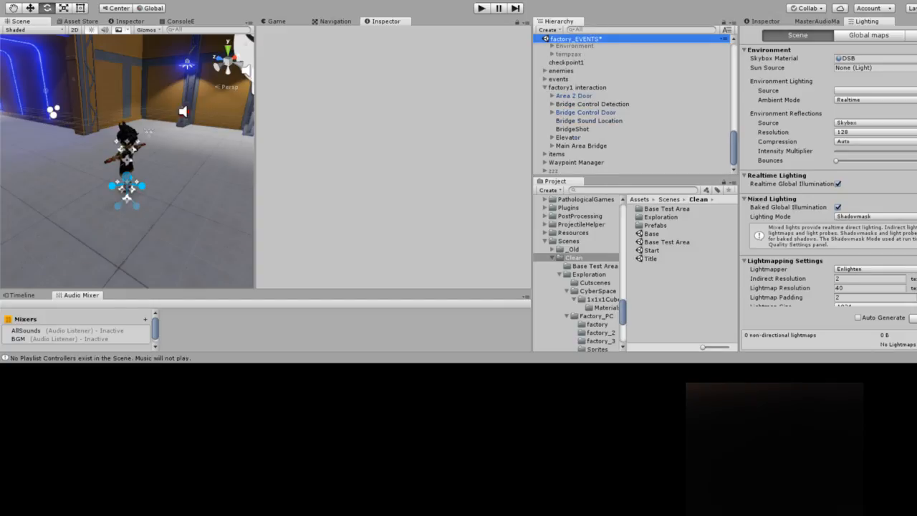
left_click(572, 129)
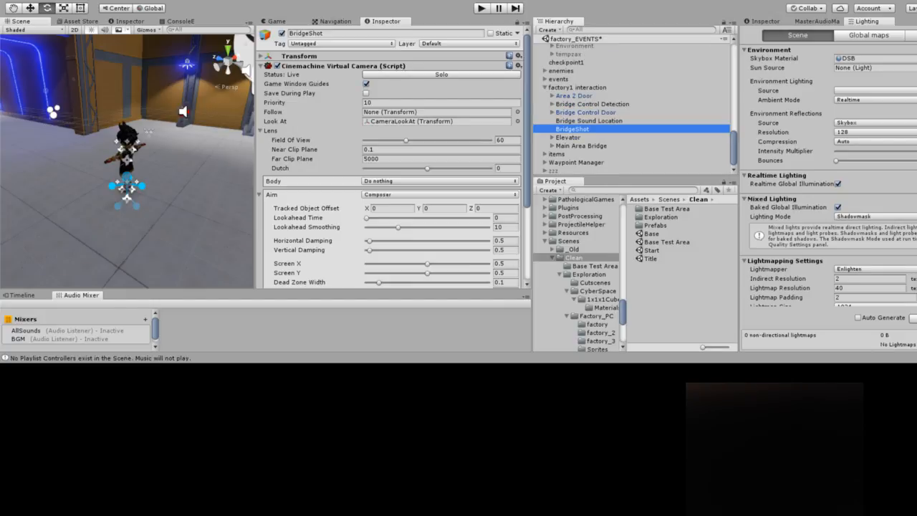
left_click(281, 33)
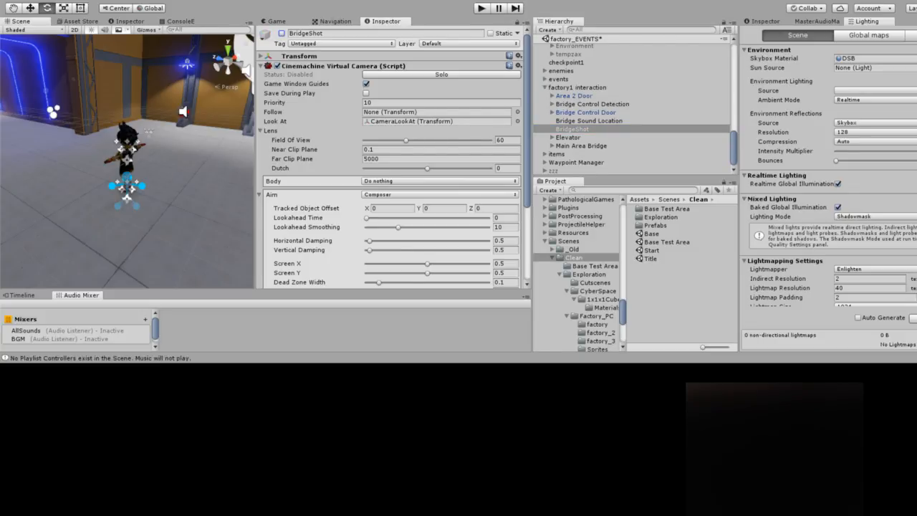
Play the combined scenes and advance through the opening arrival dialogue until Zax can be controlled
key("ctrl+p")
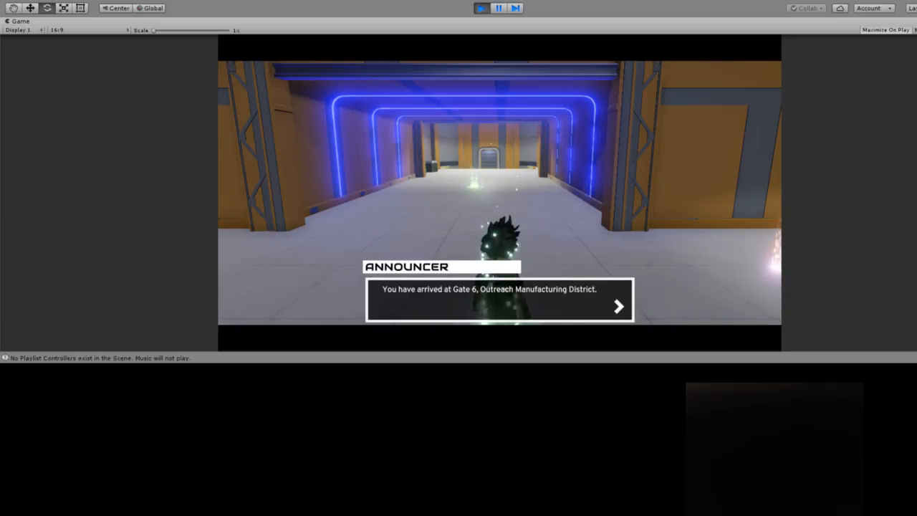
key("space")
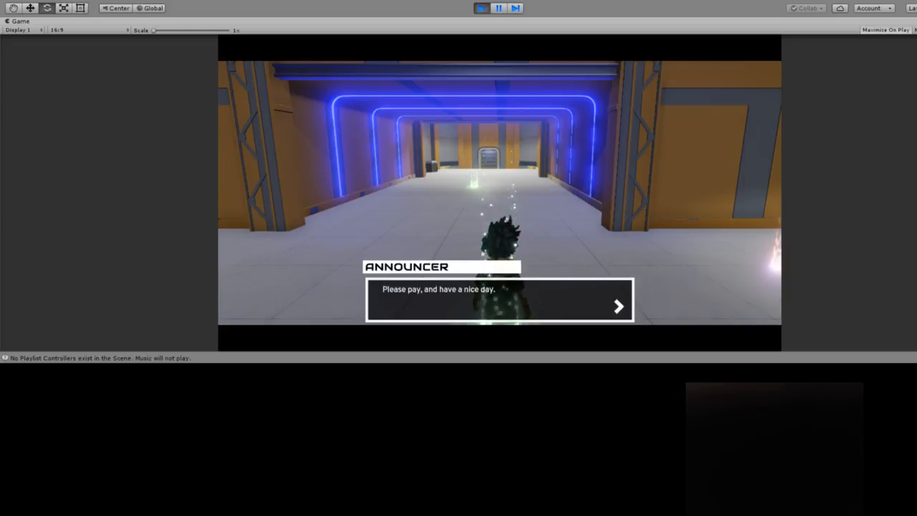
key("space")
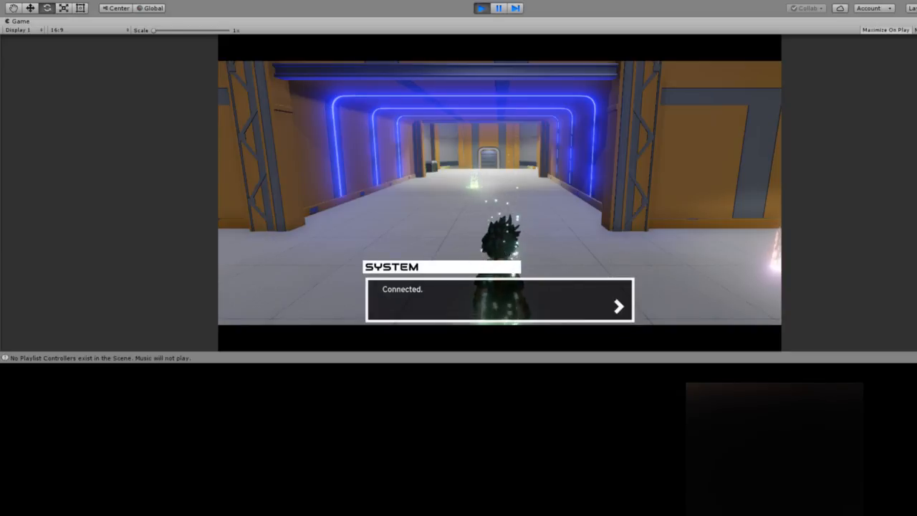
key("space")
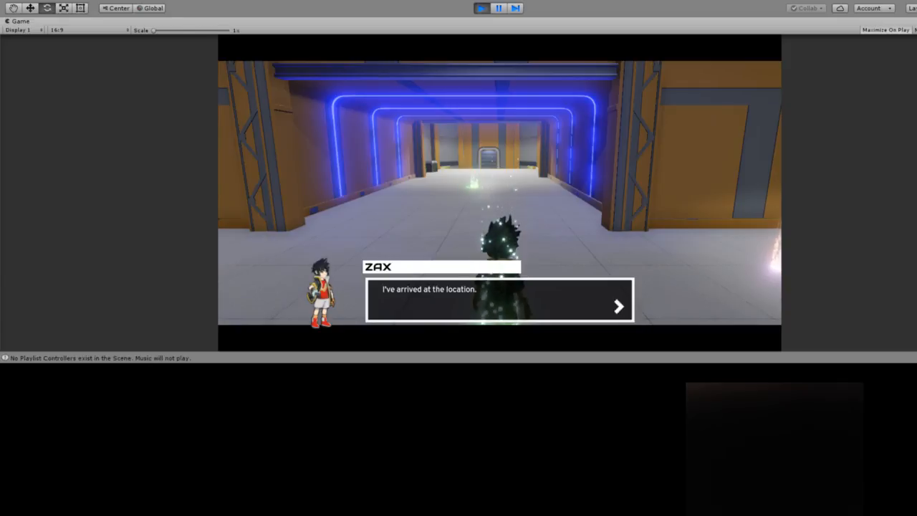
key("space")
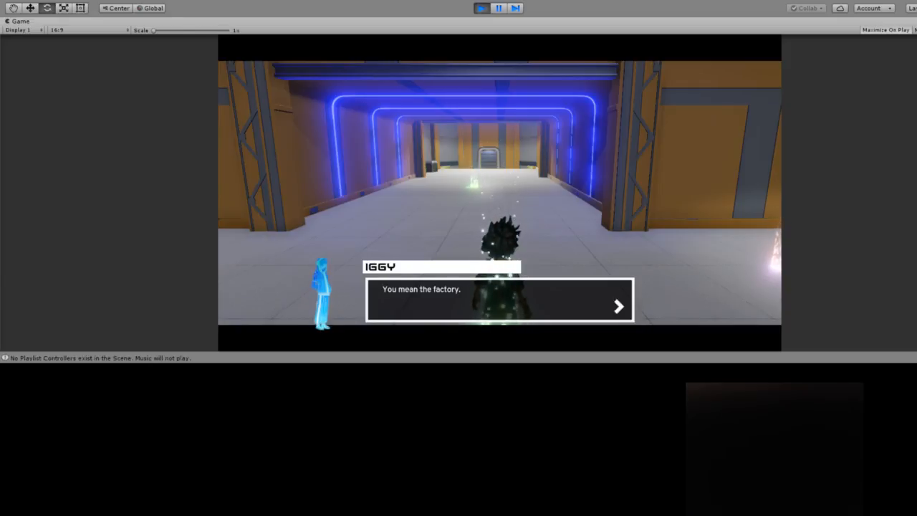
key("space")
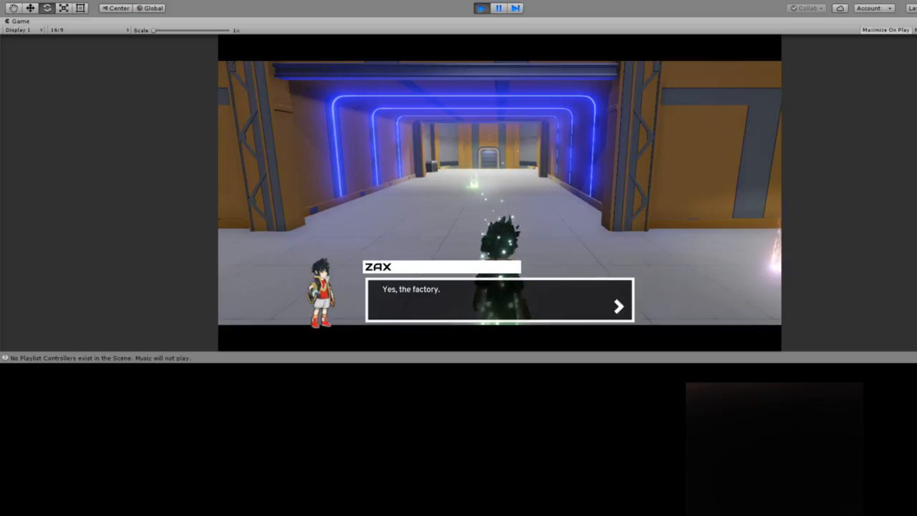
key("space")
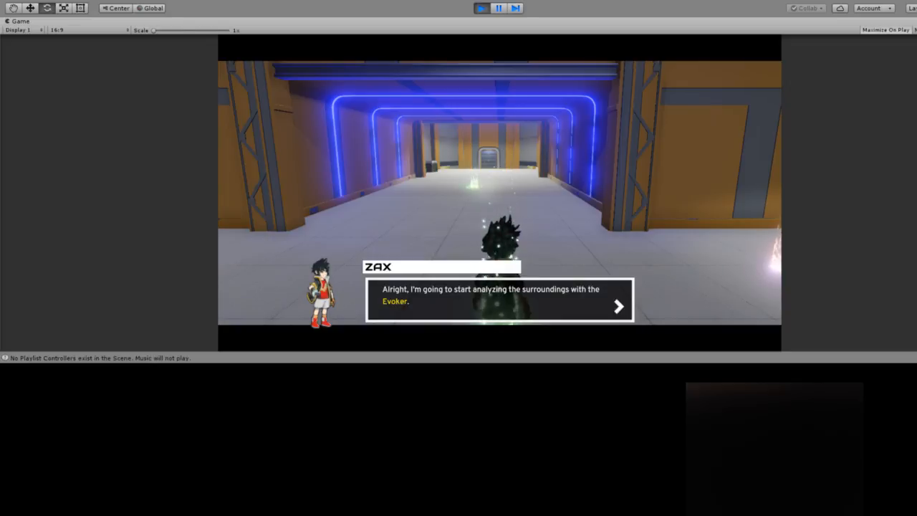
key("space")
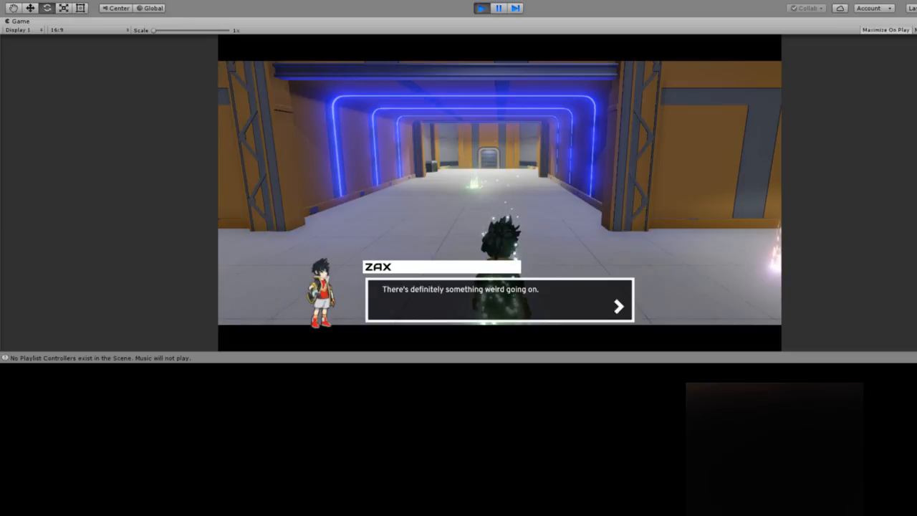
key("space")
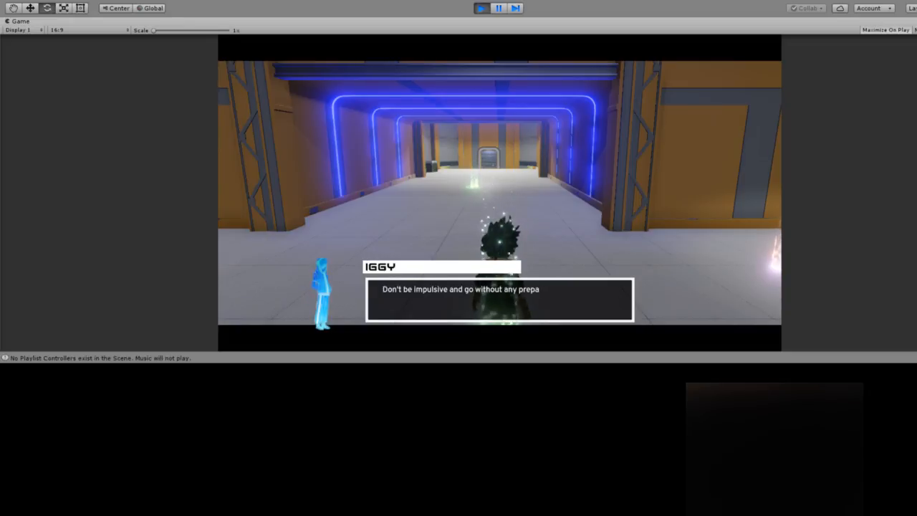
key("space")
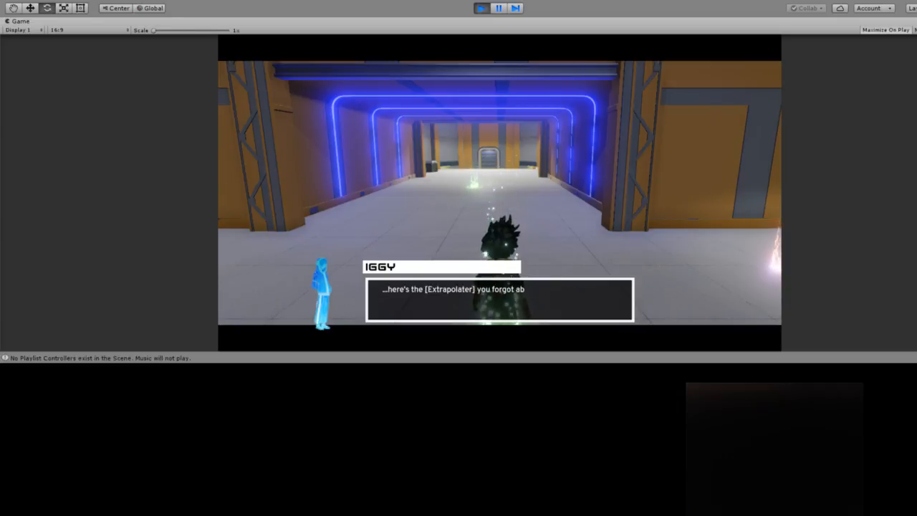
key("space")
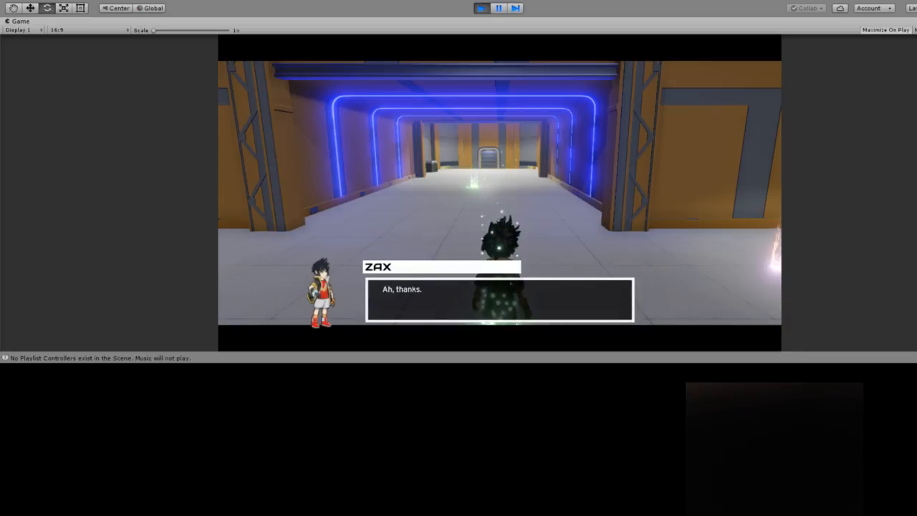
key("space")
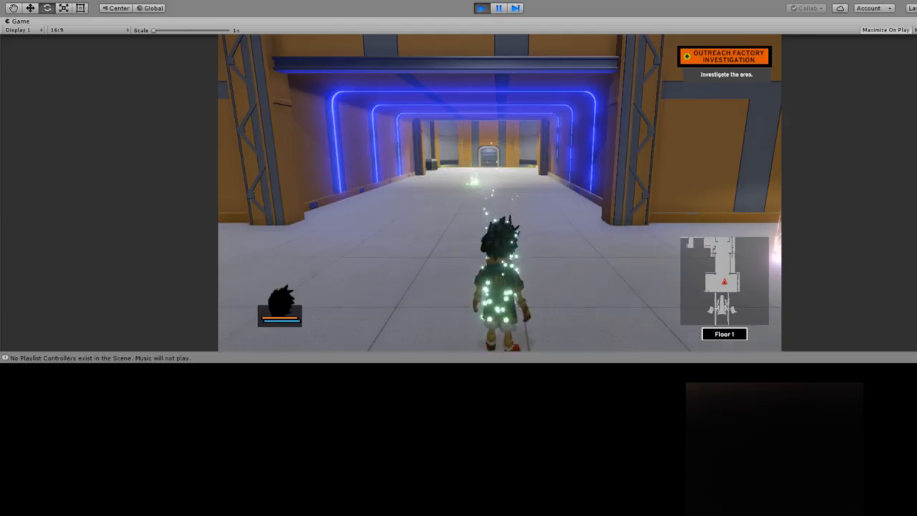
Move Zax through the blue-lit corridor to trigger the Botler cutscene, and advance through its dialogue
key("w")
key("s")
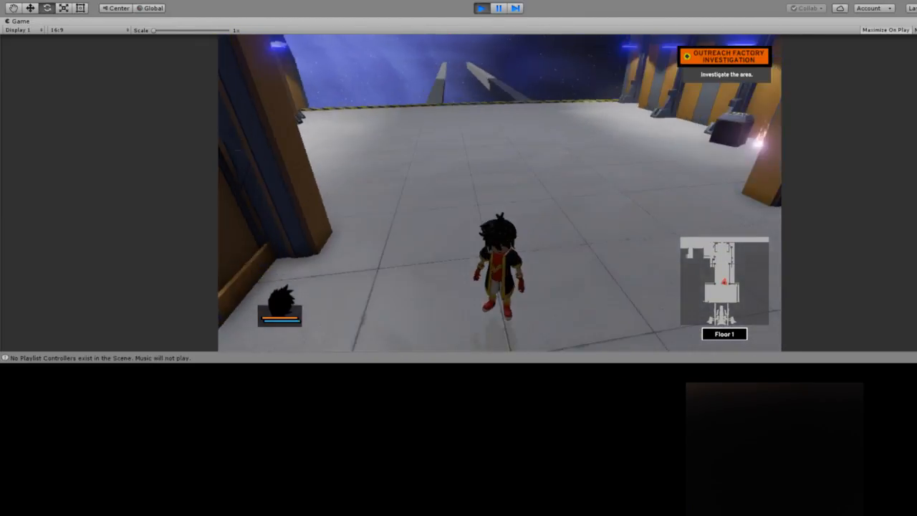
key("w")
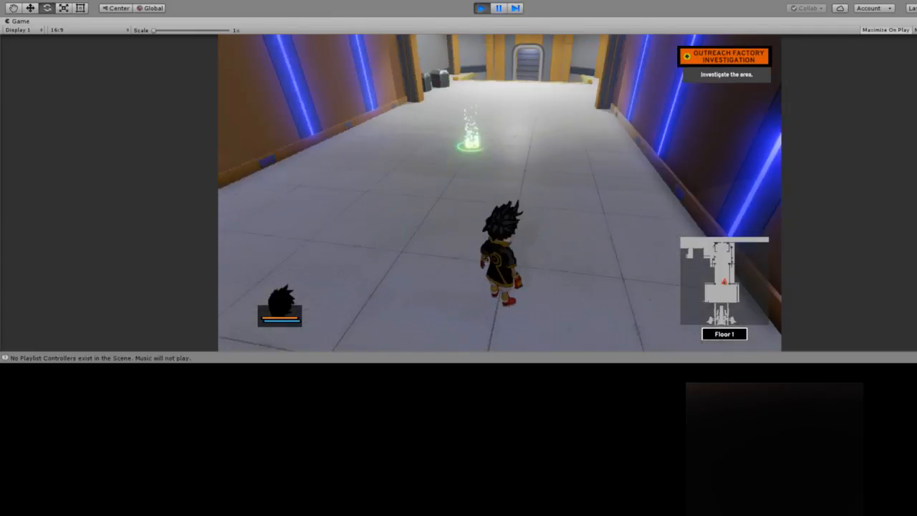
key("w")
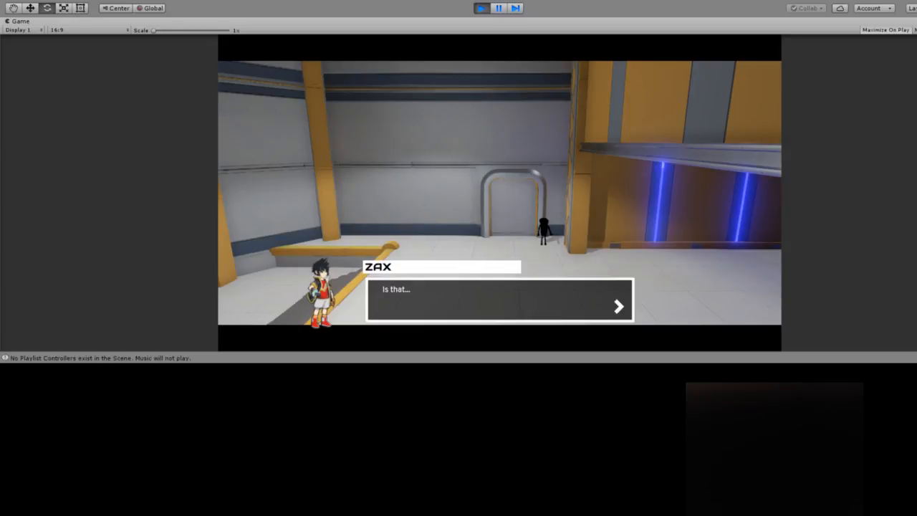
key("space")
key("space")
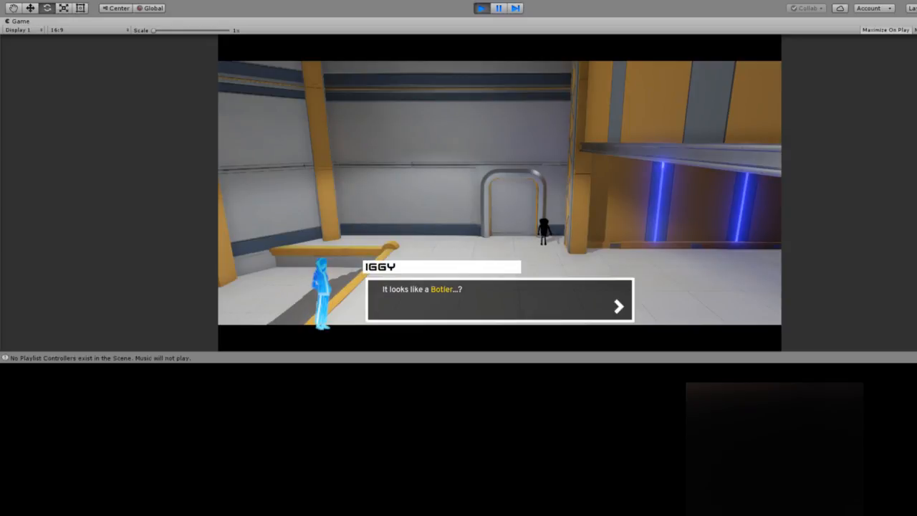
key("space")
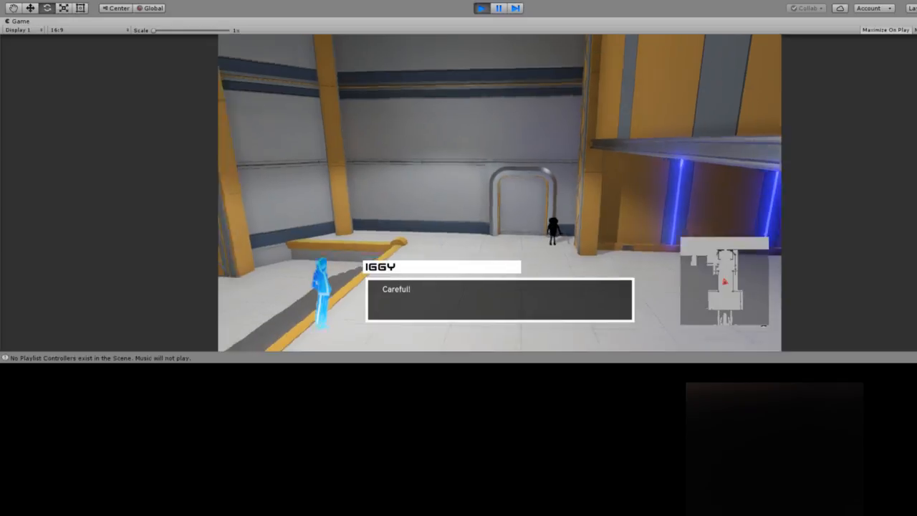
Run forward into the battle encounter and advance through Iggy's advice and the system's combat instructions
key("w")
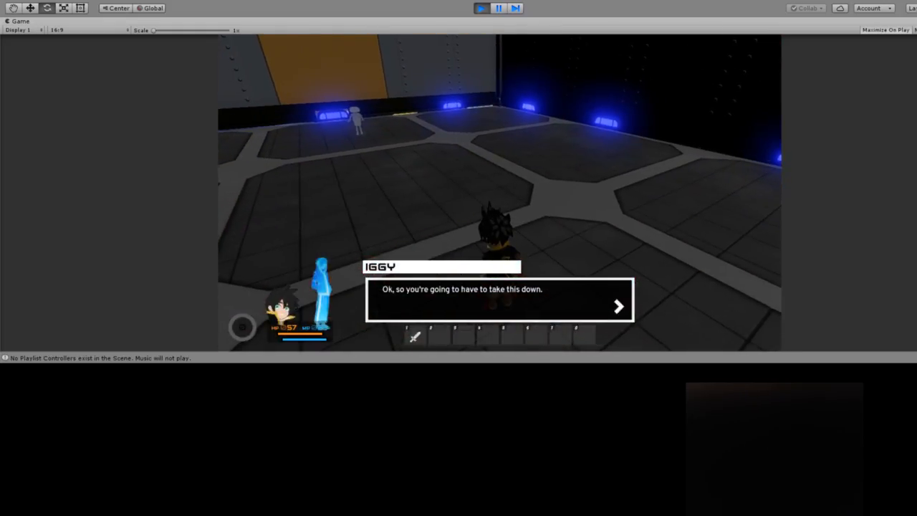
key("space")
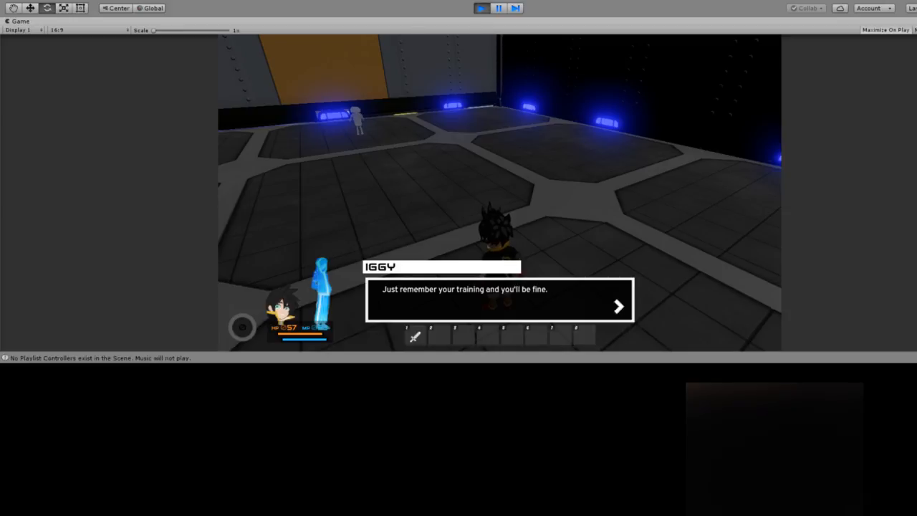
key("space")
key("space")
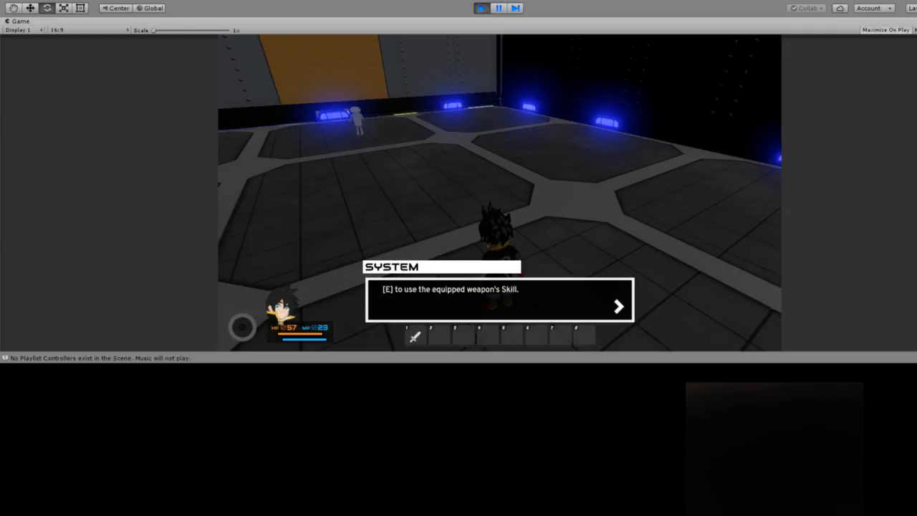
key("space")
key("space")
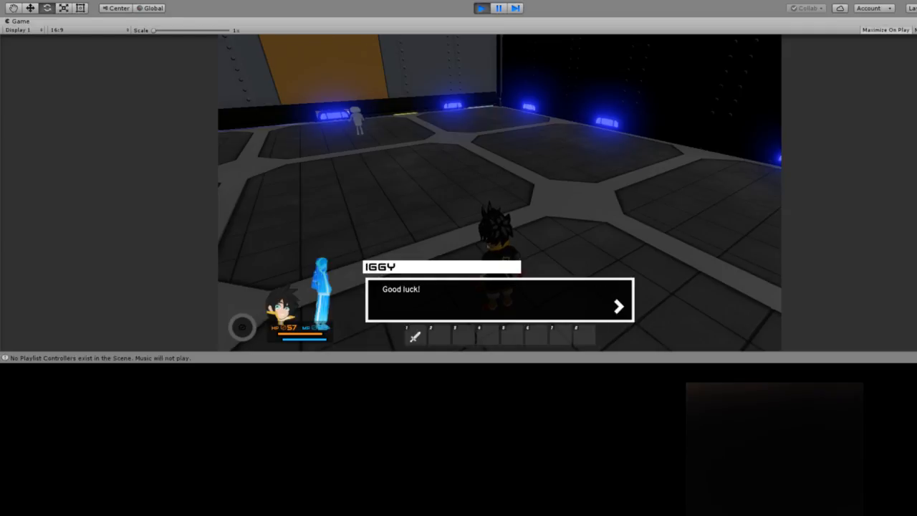
key("space")
Run Zax up to the Unfinished Botler, equip the sword from slot 1, and start attacking it
key("w")
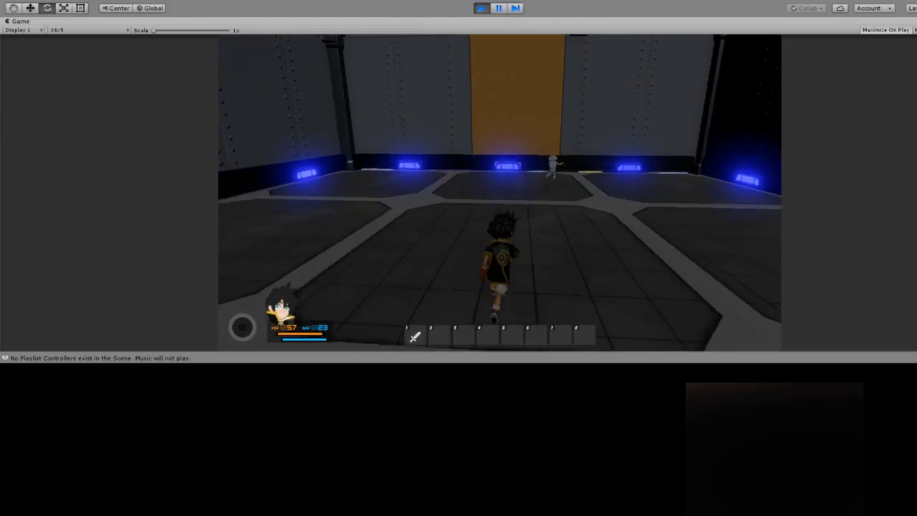
key("1")
left_click(499, 192)
key("w")
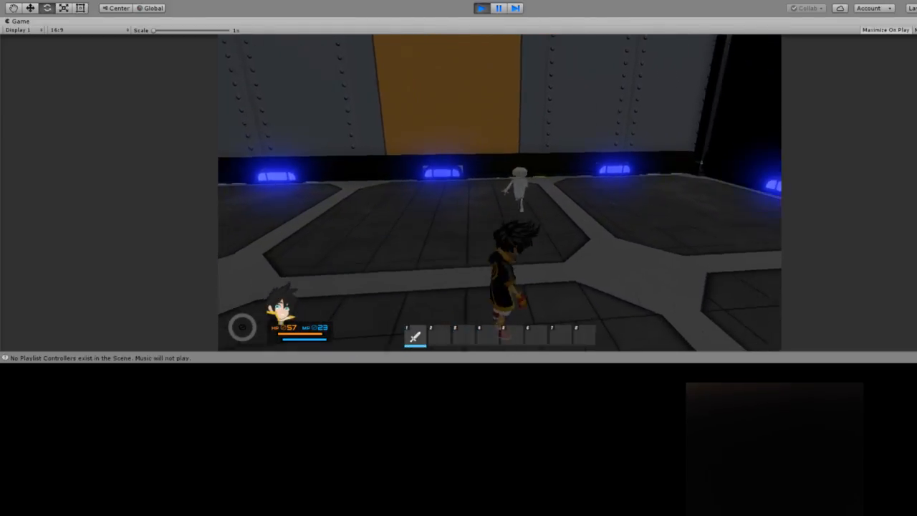
left_click(499, 192)
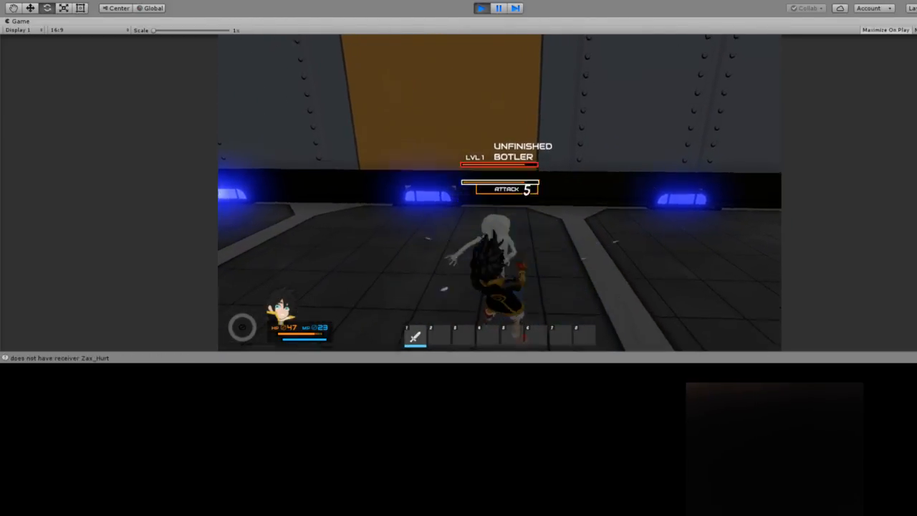
key("d")
left_click(499, 192)
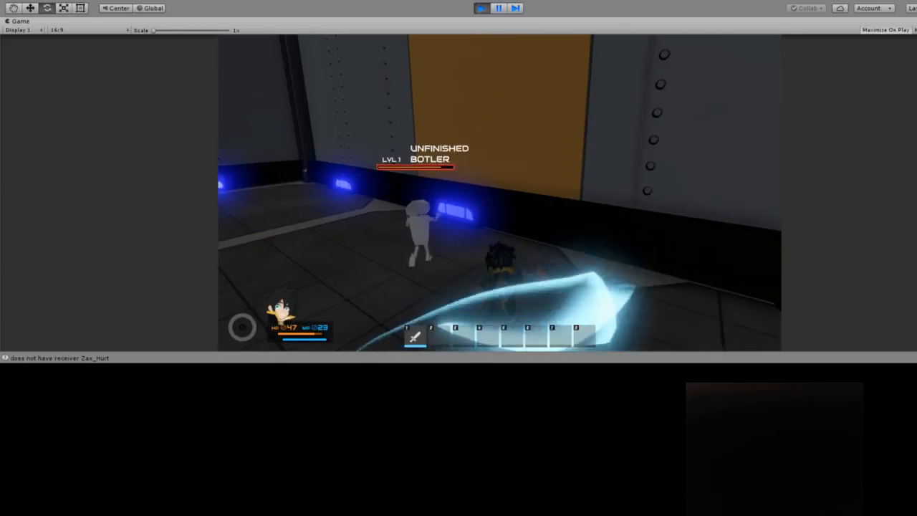
key("w")
left_click(499, 192)
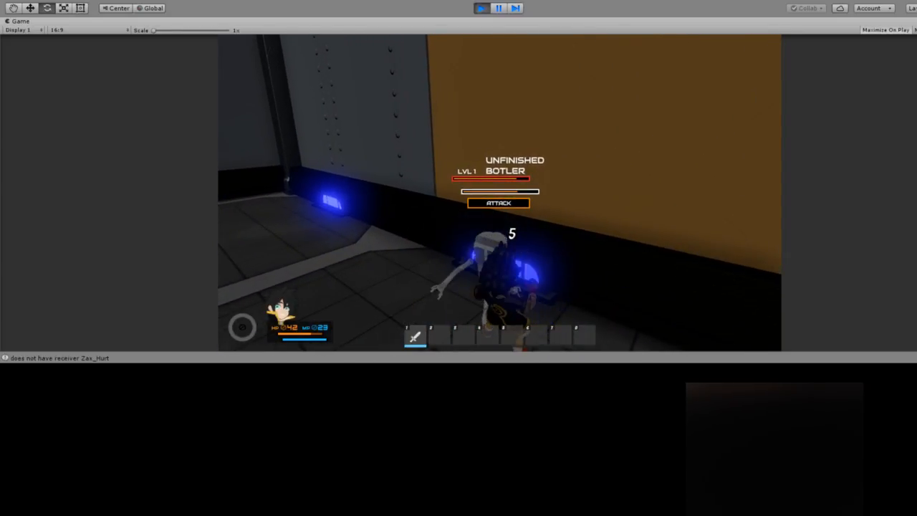
Reposition Zax around the Unfinished Botler and keep slashing with the sword until it is defeated
key("s")
key("w")
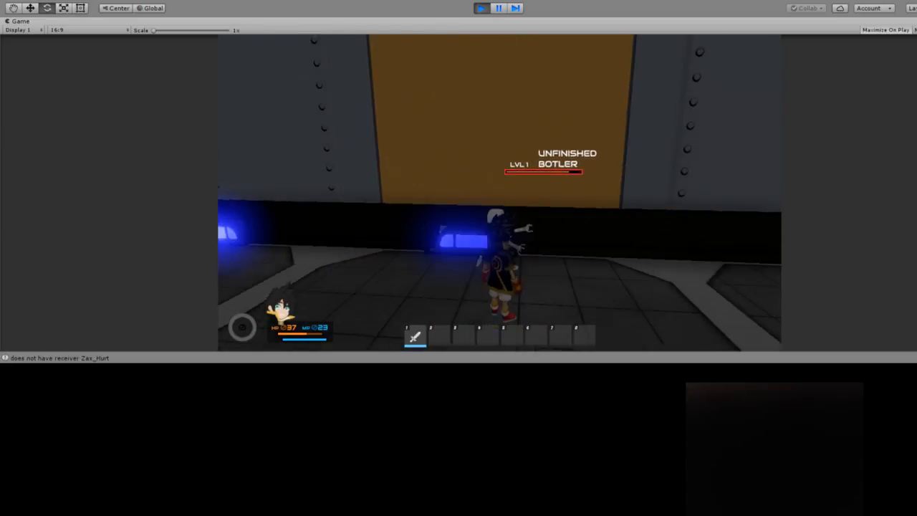
left_click(499, 192)
left_click(499, 193)
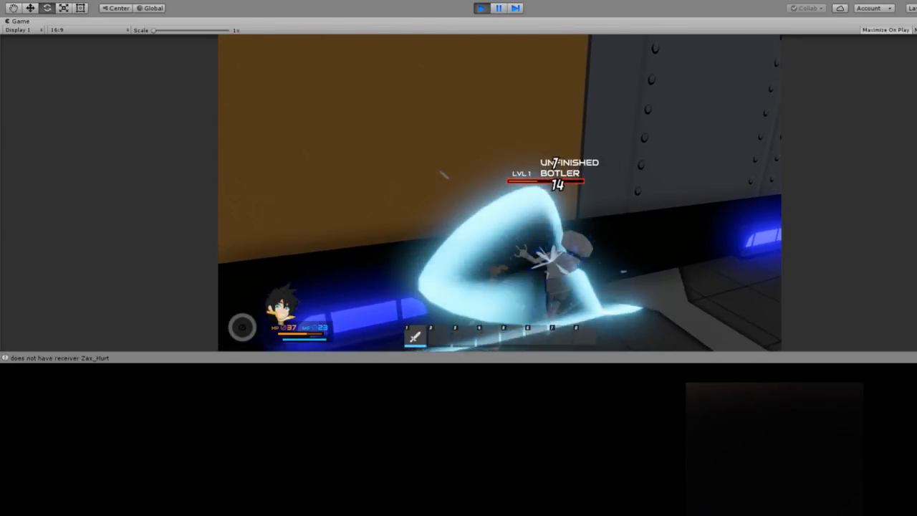
left_click(499, 192)
left_click(499, 193)
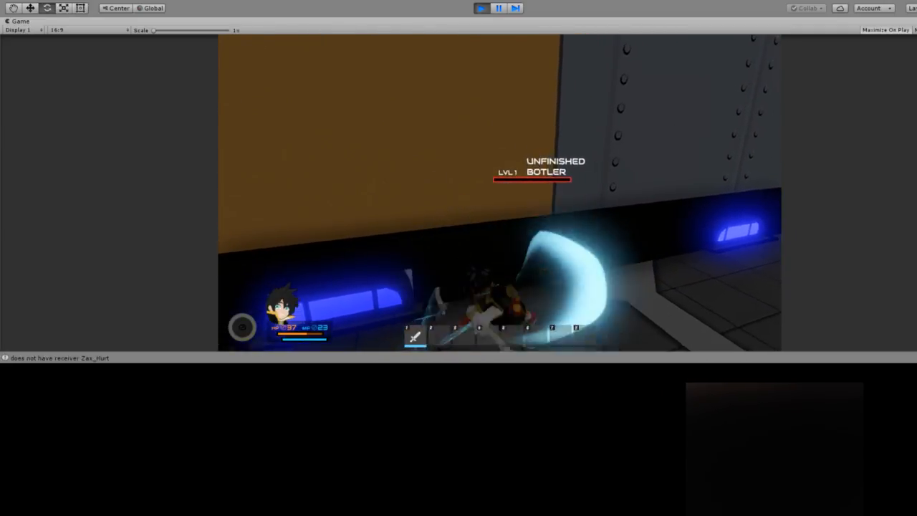
left_click(499, 193)
key("s")
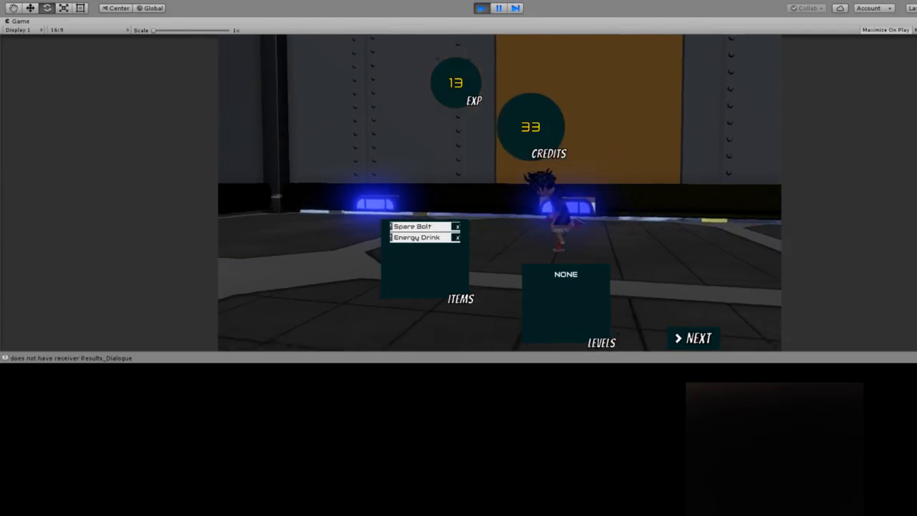
Dismiss the battle results and advance through Iggy's dialogue about the encrypted signal
key("Return")
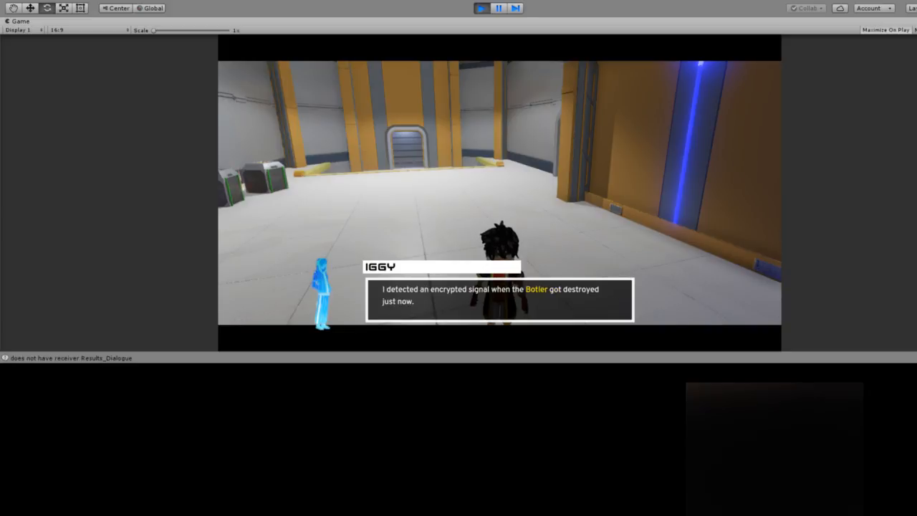
key("Return")
key("Return")
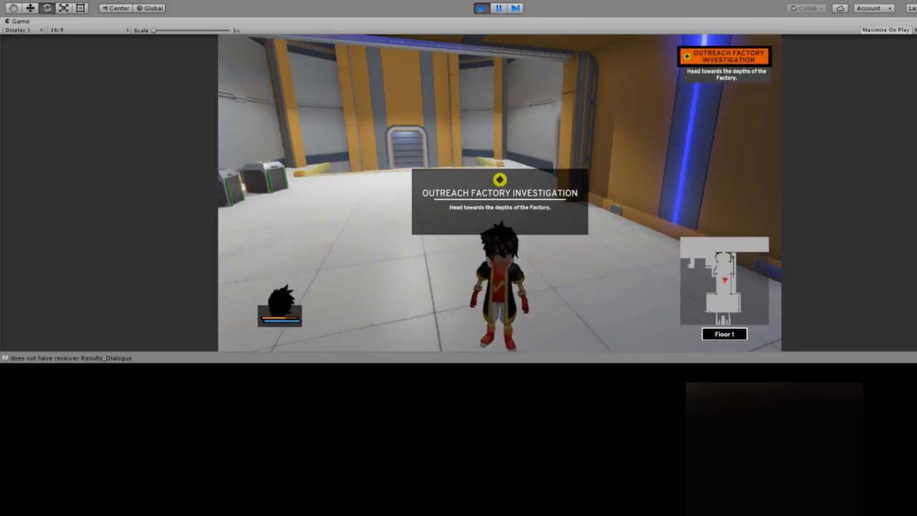
Run Zax through the bright factory hall towards the doorway at its far end and into the next encounter
key("w")
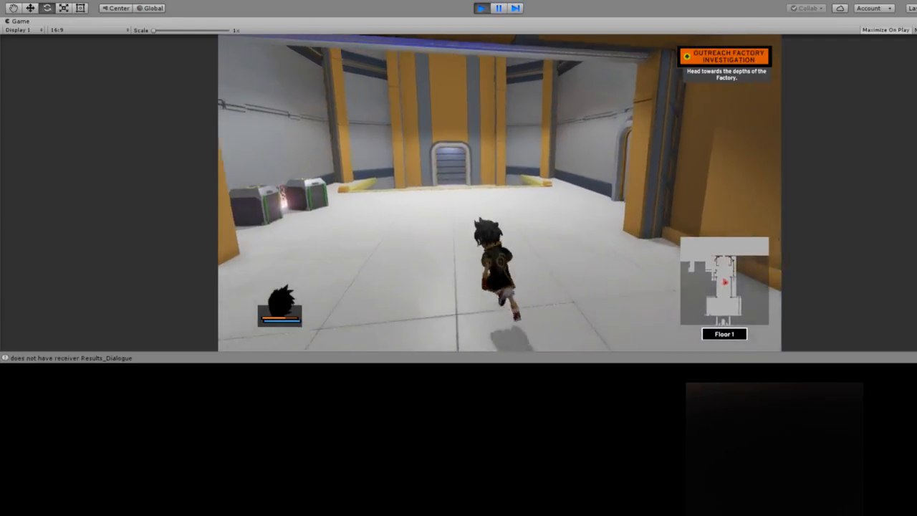
key("w")
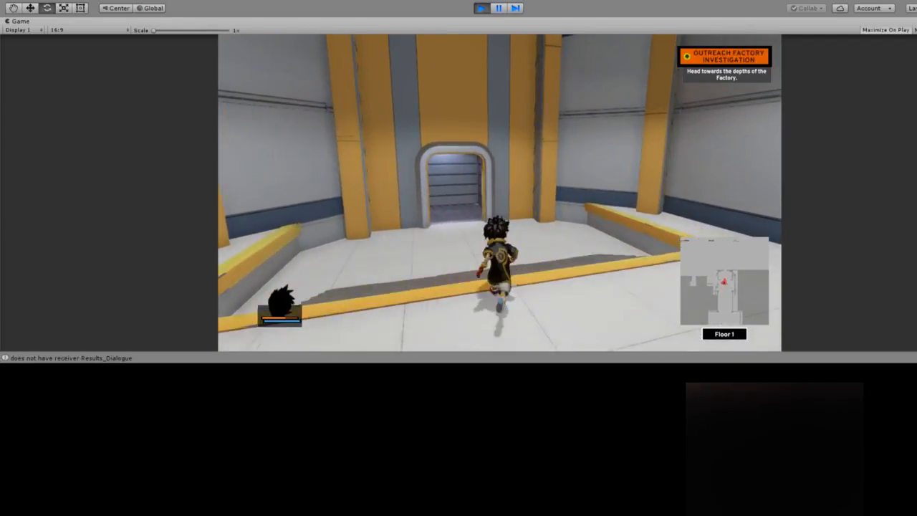
key("w")
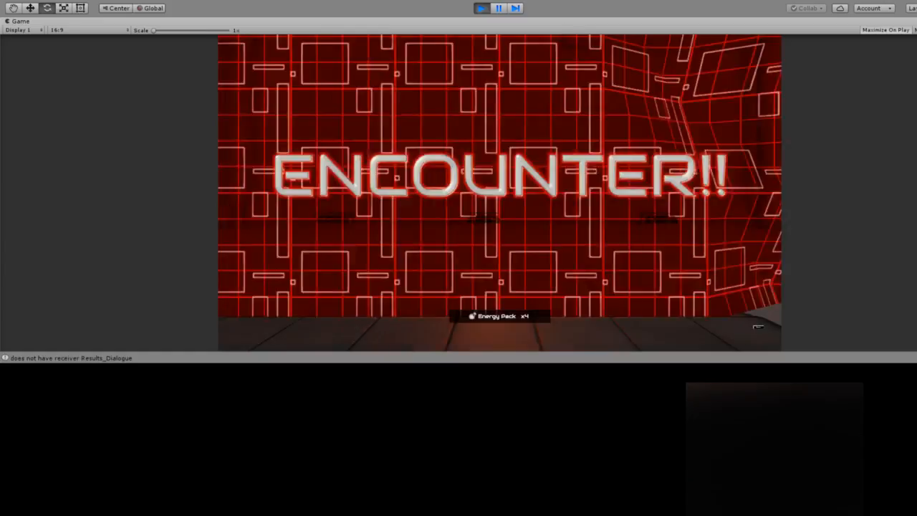
Fight the two Unfinished Toolers at close range with the sword and defeat the first one
key("w")
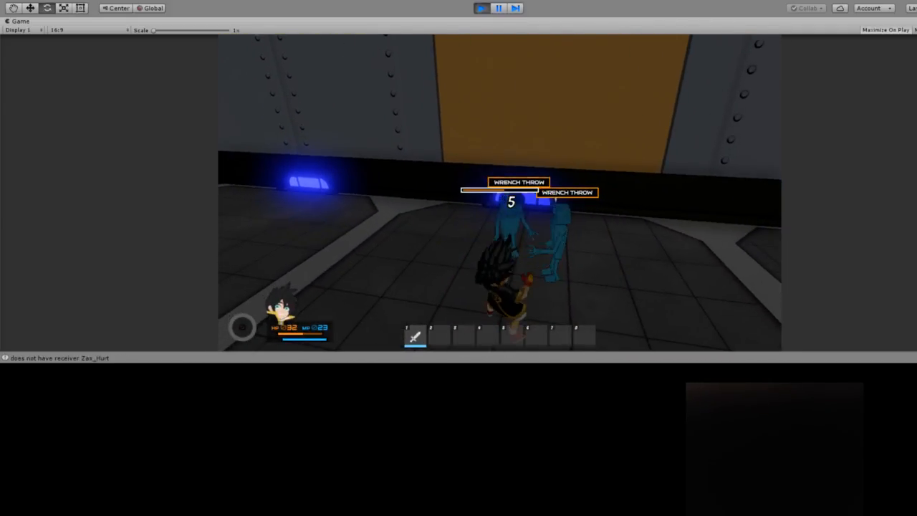
key("s")
key("w")
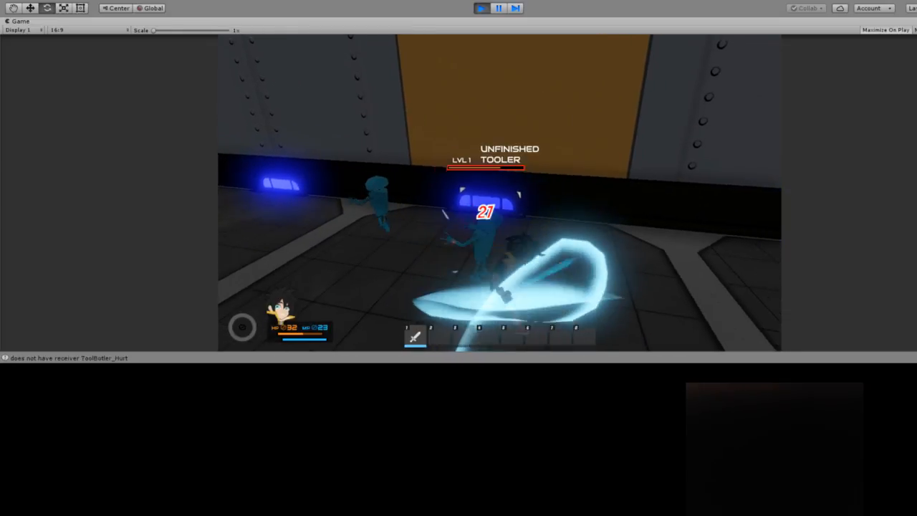
key("w")
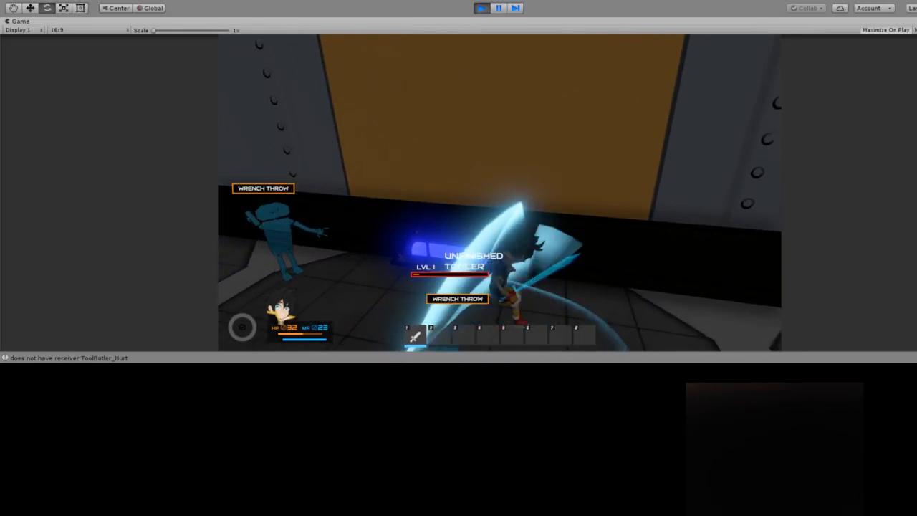
key("d")
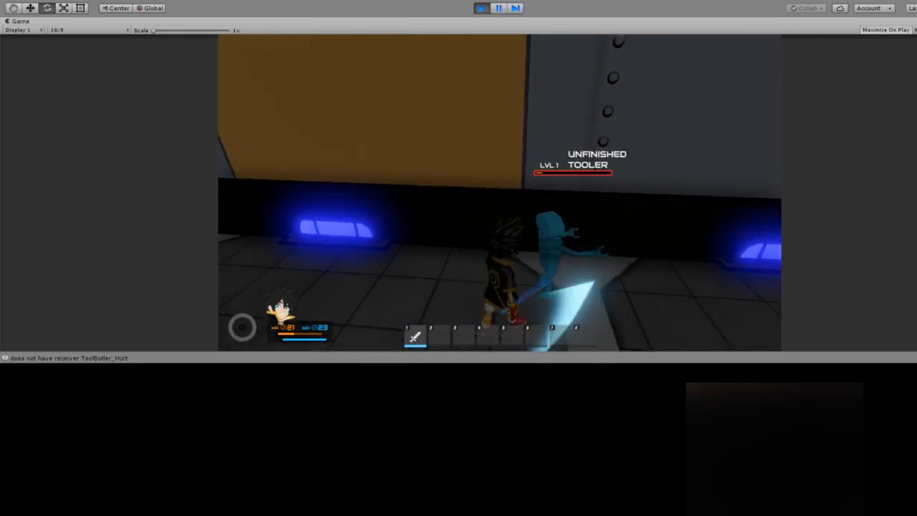
key("s")
key("w")
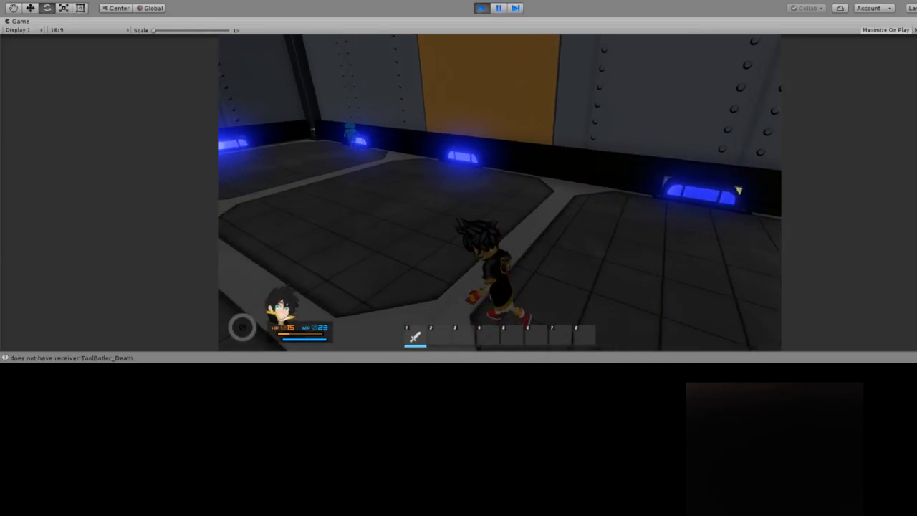
Run around the arena to defeat the remaining Tooler, and exit play mode at the battle results
key("w")
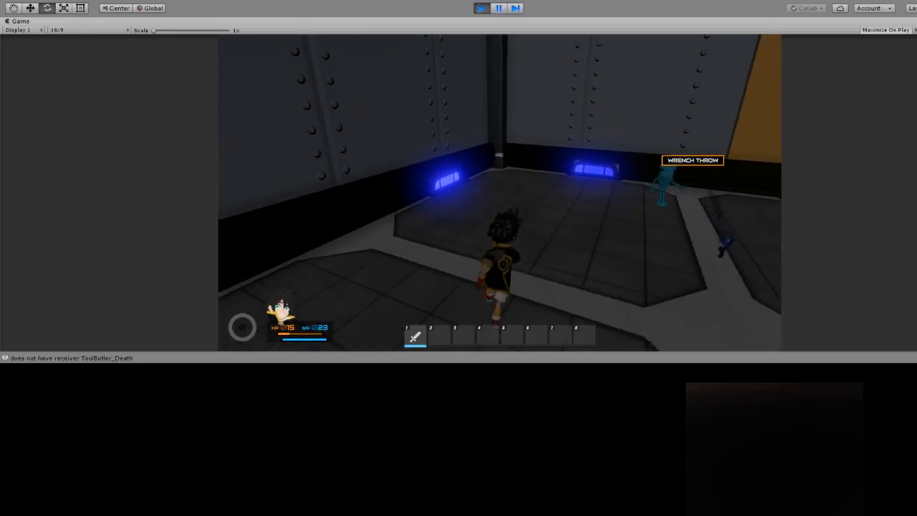
key("w")
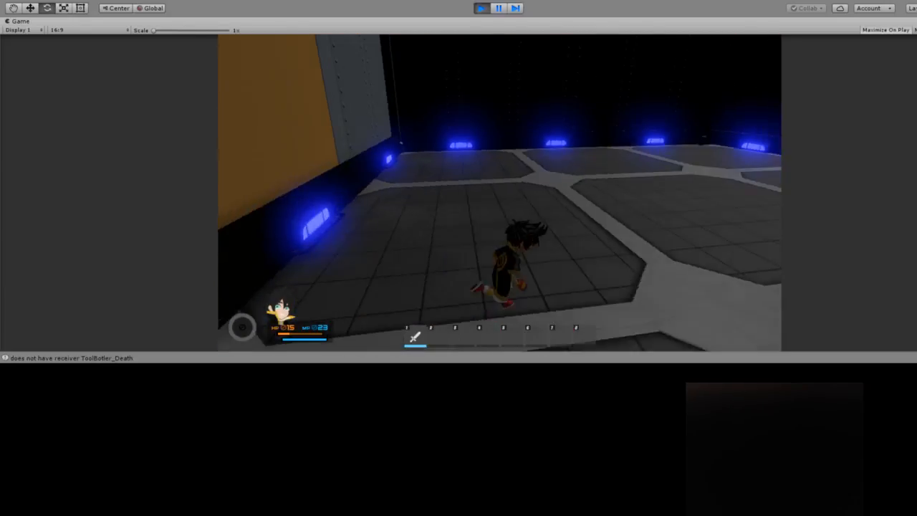
key("w")
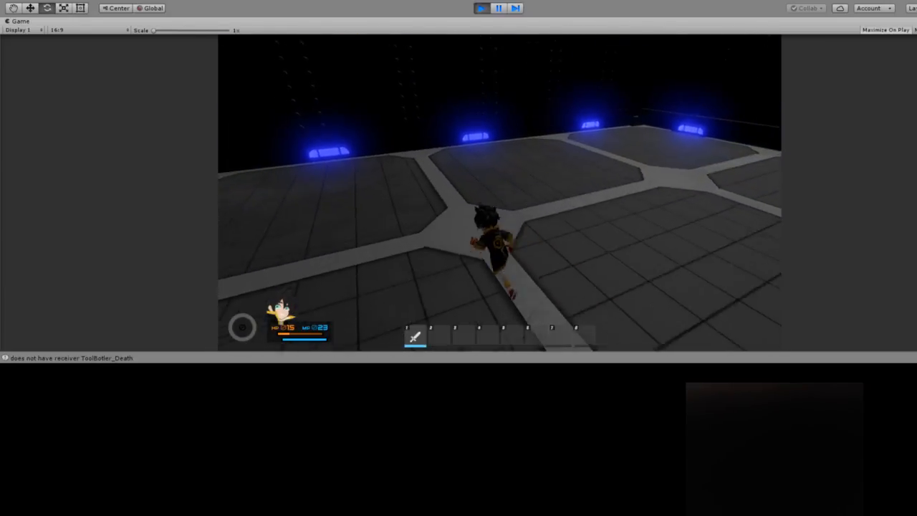
key("w")
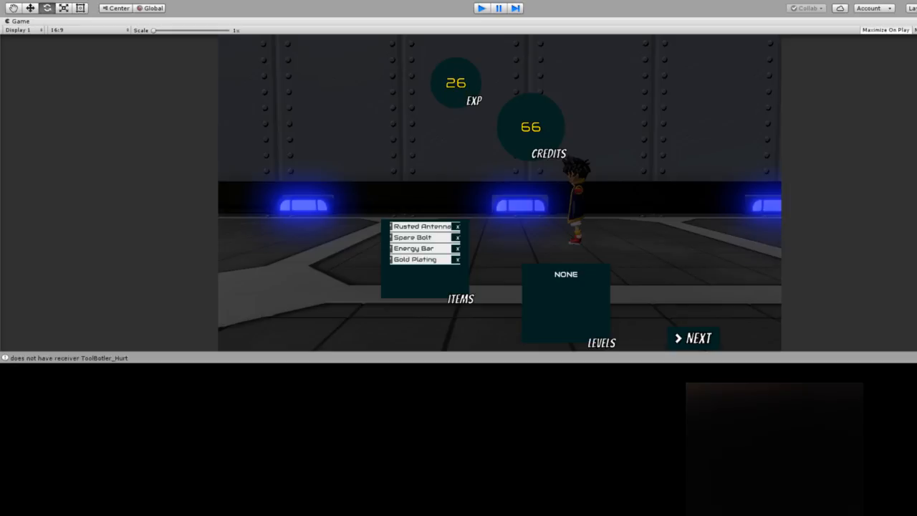
key("ctrl+p")
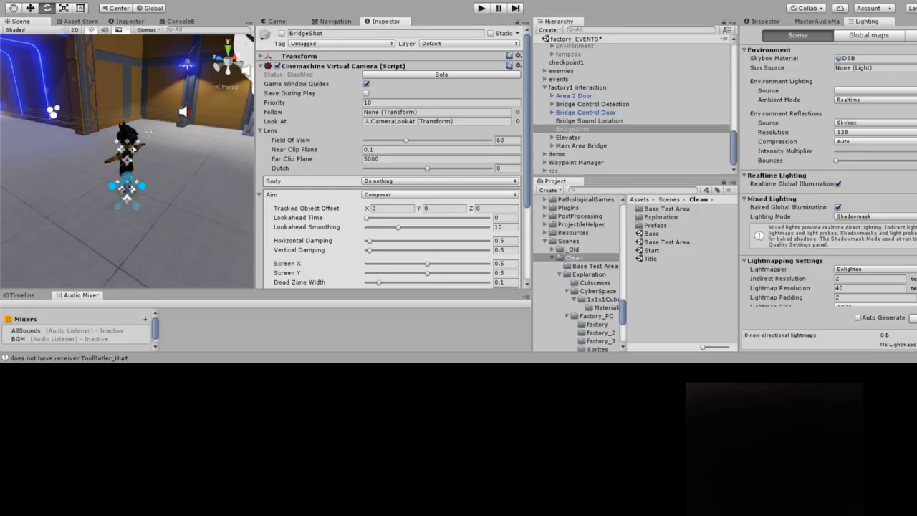
Examine the MasterAudio object in the Base scene, from its playlist settings to its list of custom events
scroll(635, 104, "up", 5)
scroll(635, 104, "up", 5)
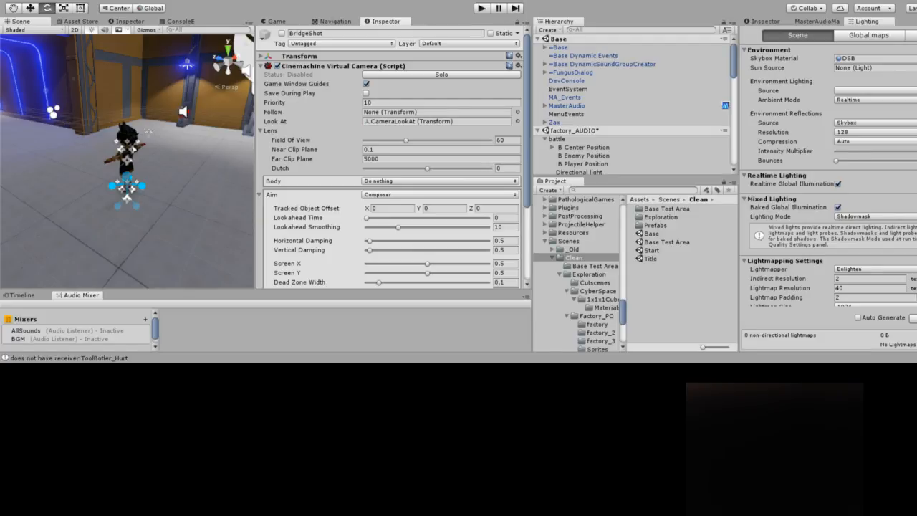
left_click(635, 105)
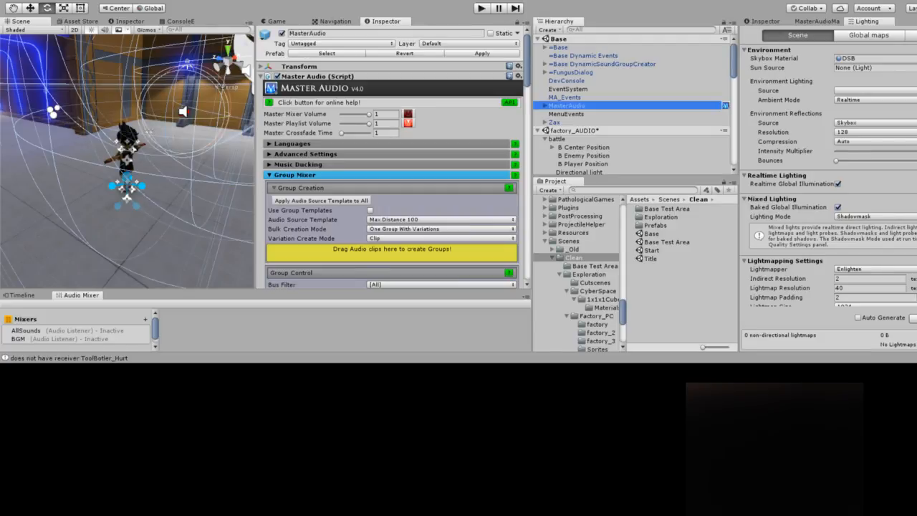
scroll(390, 157, "down", 12)
scroll(392, 156, "down", 4)
scroll(392, 156, "down", 15)
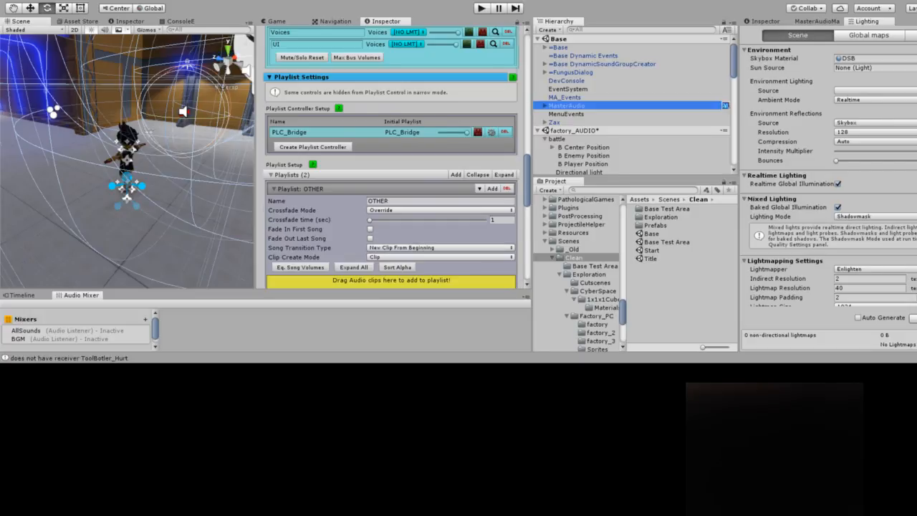
scroll(390, 156, "down", 15)
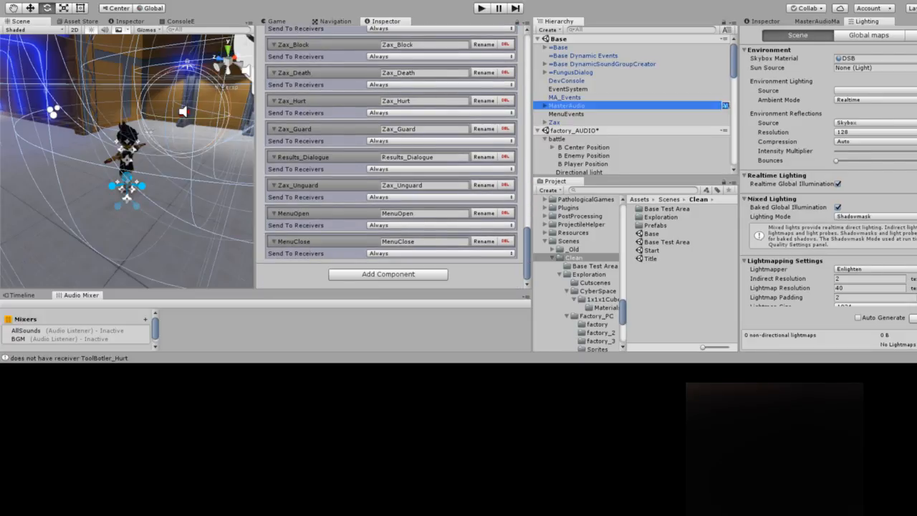
scroll(391, 156, "up", 3)
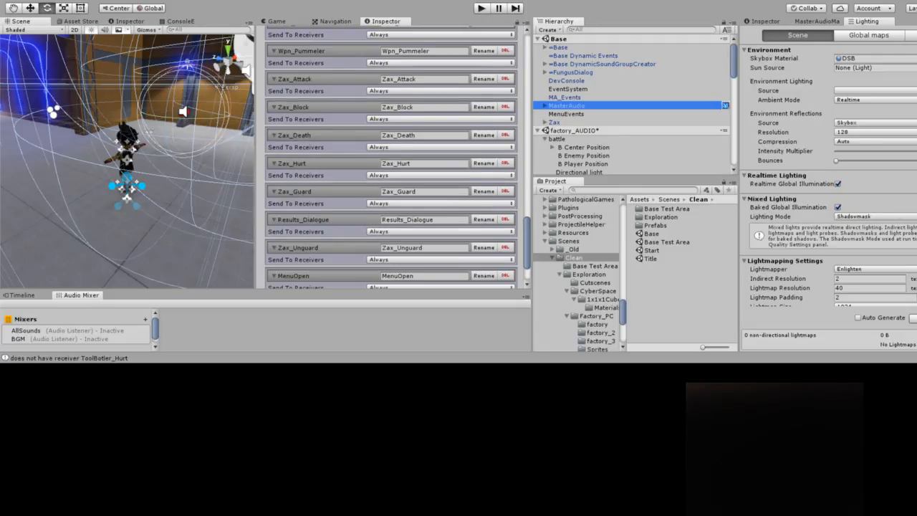
scroll(390, 156, "up", 2)
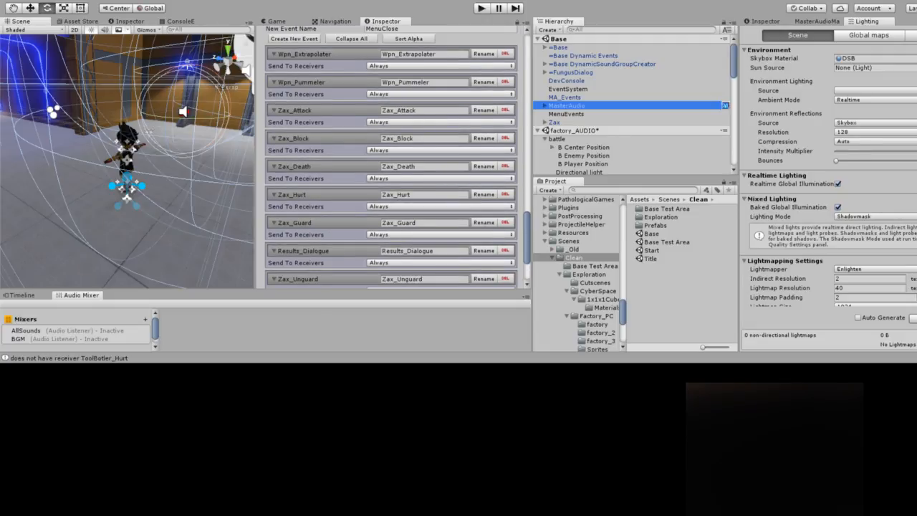
scroll(390, 156, "down", 2)
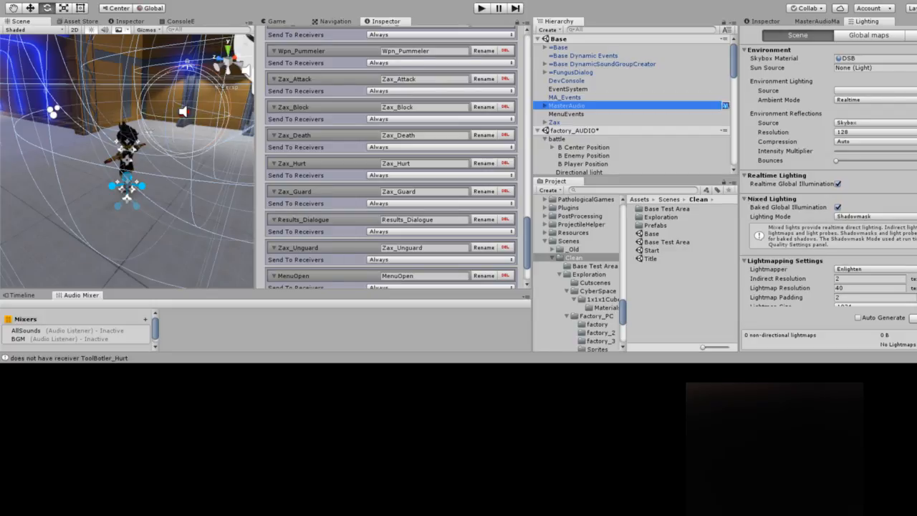
Examine the custom event sound triggers on MA_Events and Base Dynamic Events, including the actions under ToolBolter_Attack
left_click(564, 96)
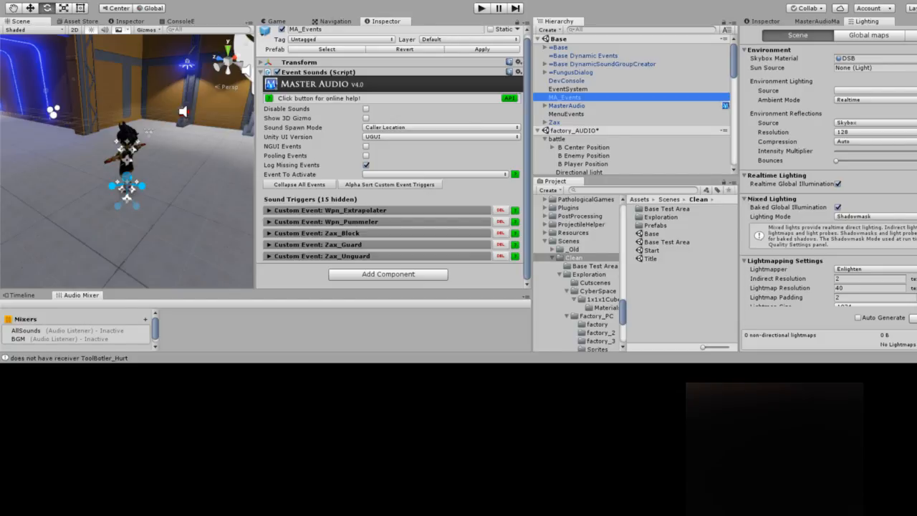
left_click(583, 55)
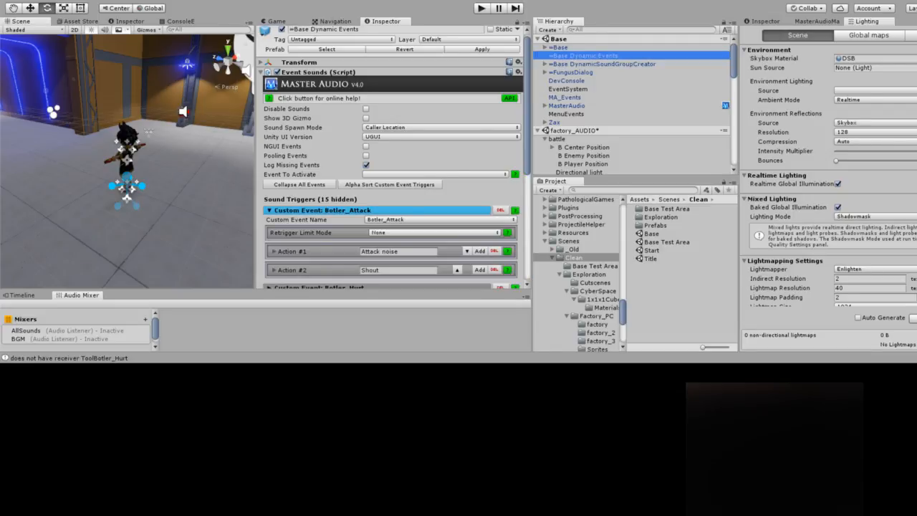
scroll(392, 179, "down", 4)
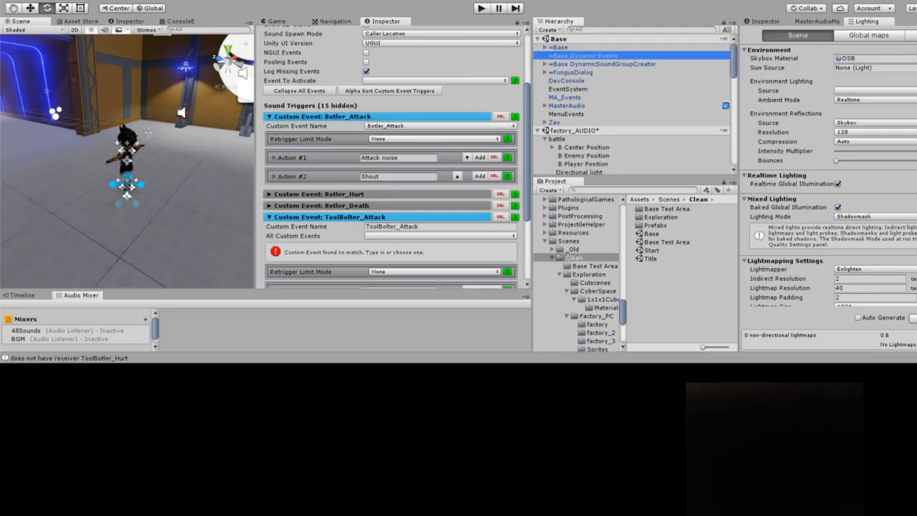
scroll(392, 179, "down", 5)
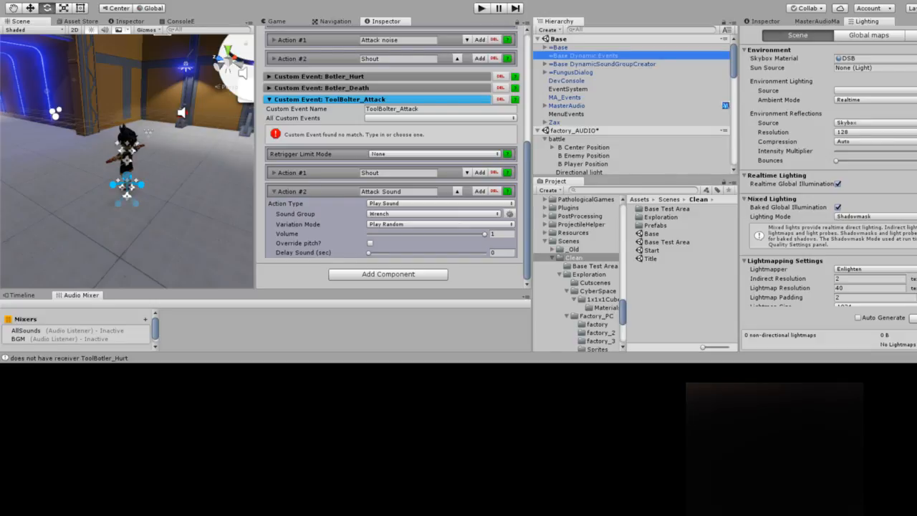
Correct the custom event name of the ToolBolter_Attack trigger on Base Dynamic Events to ToolBotler_Attack
left_click(392, 108)
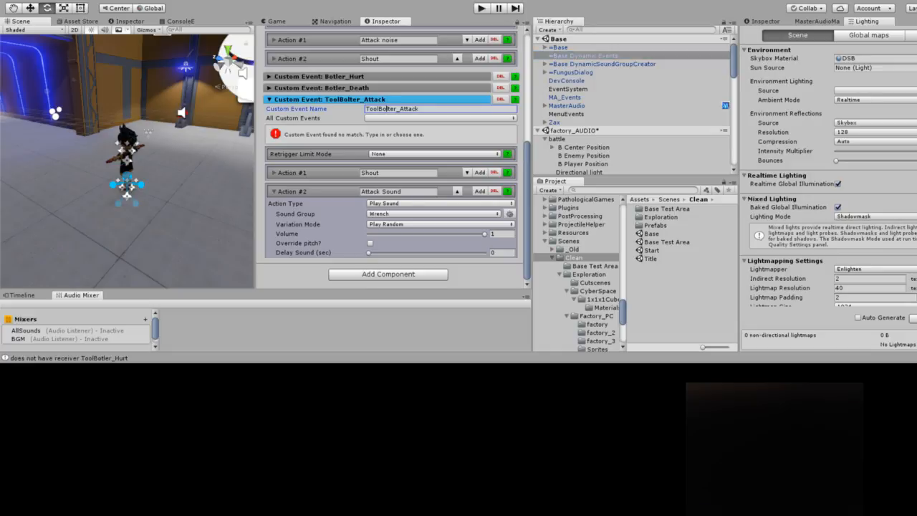
left_click(389, 108)
key("BackSpace")
type("L")
key("BackSpace")
type("l")
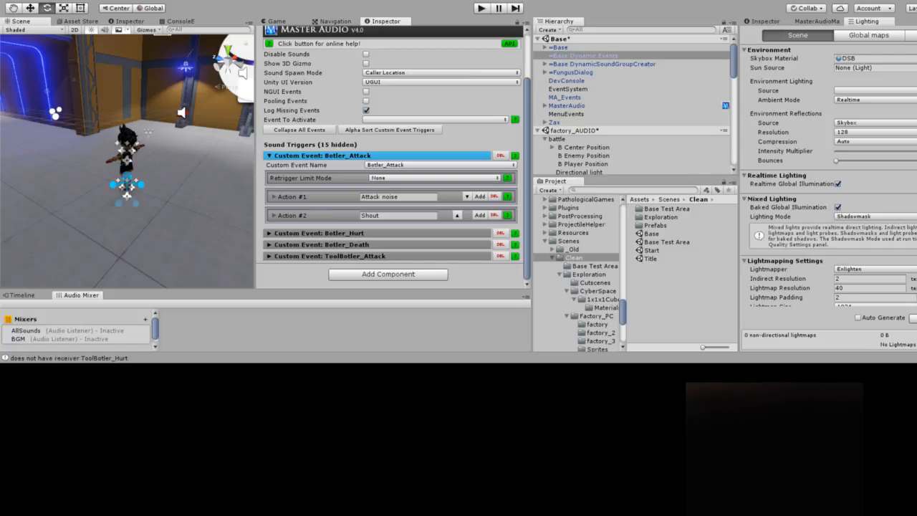
Add a new custom event sound trigger to Base Dynamic Events with the event name ToolBotler_Hurt
left_click(434, 120)
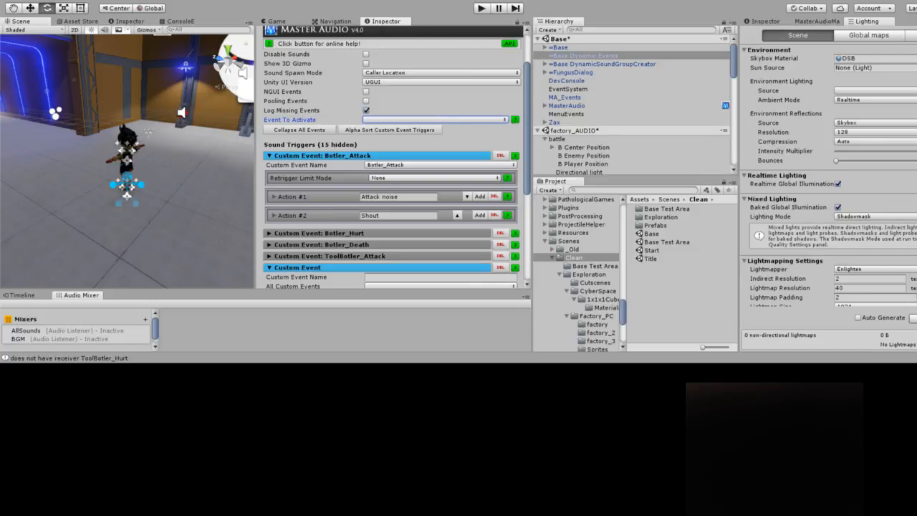
scroll(397, 156, "down", 3)
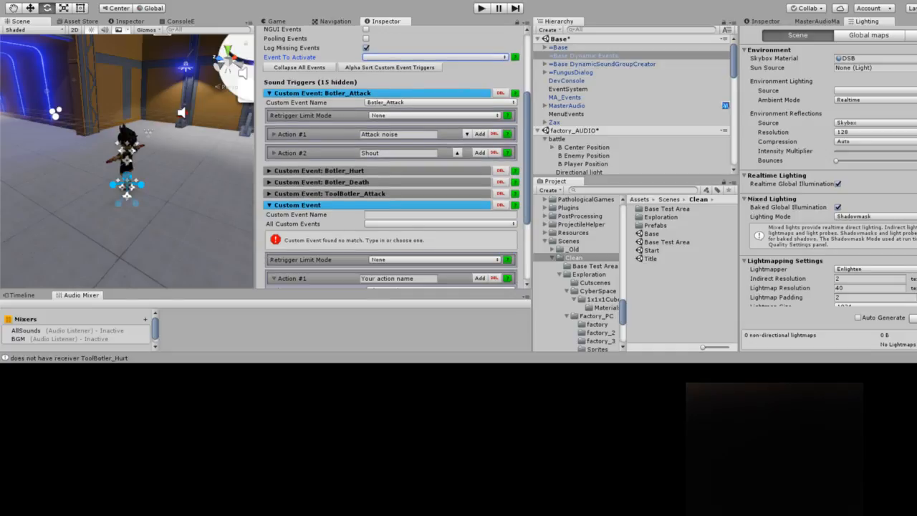
left_click(368, 214)
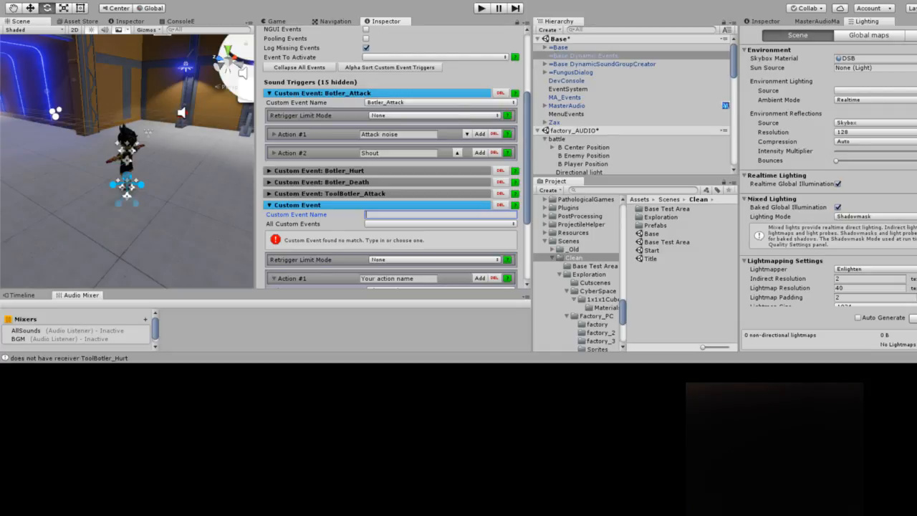
type("Too")
type("lBot")
type("r_Hurt")
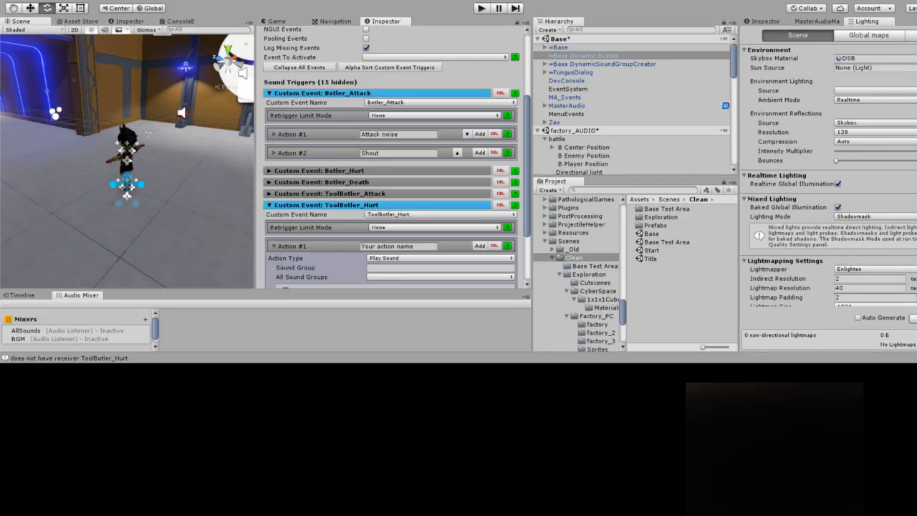
Name the first action of the ToolBotler_Hurt trigger Shout, checking the logged missing receivers in the console
scroll(391, 158, "down", 2)
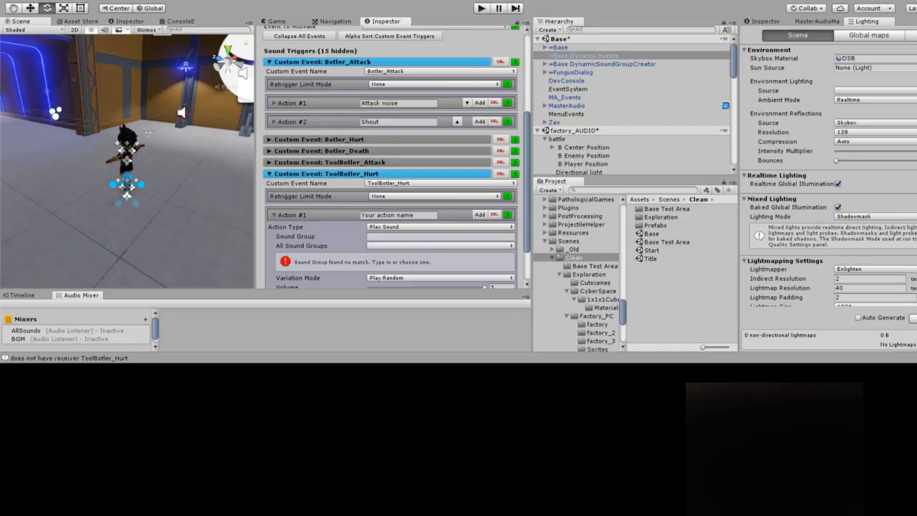
key("ctrl+shift+c")
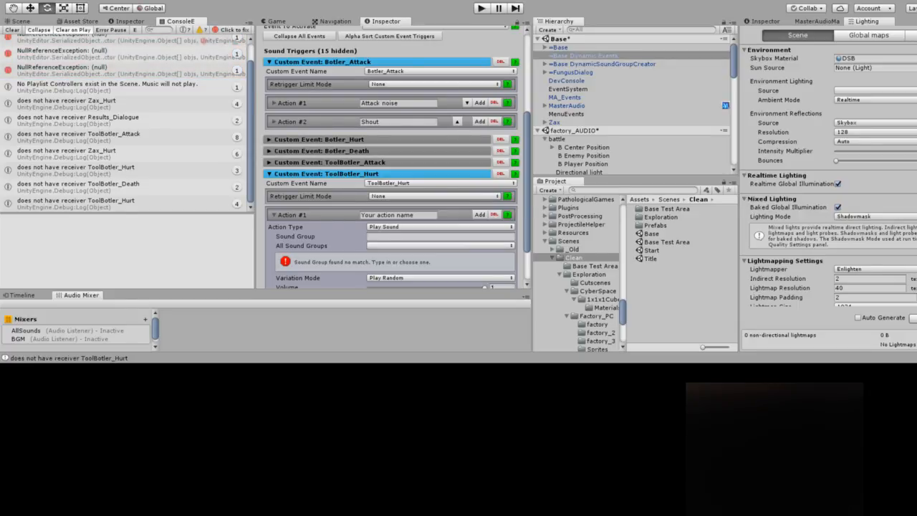
left_click_drag(418, 215, 360, 215)
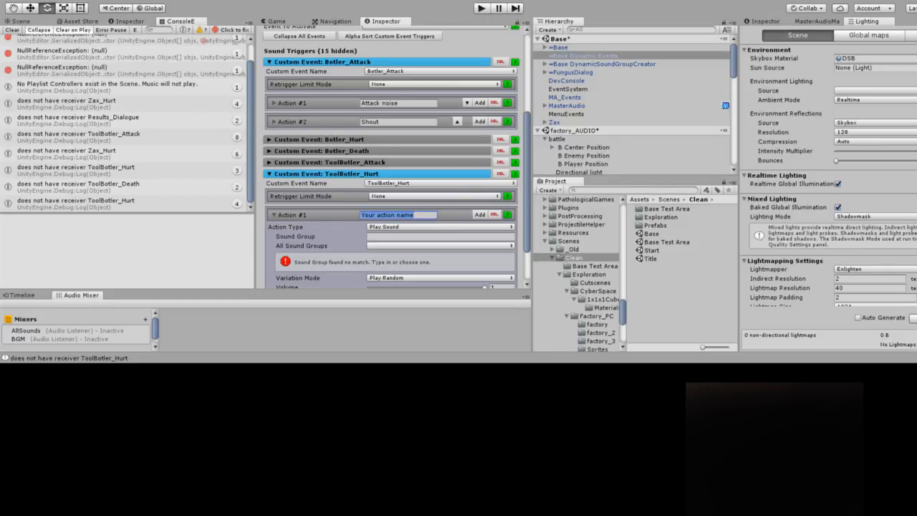
type("Shout")
left_click(369, 236)
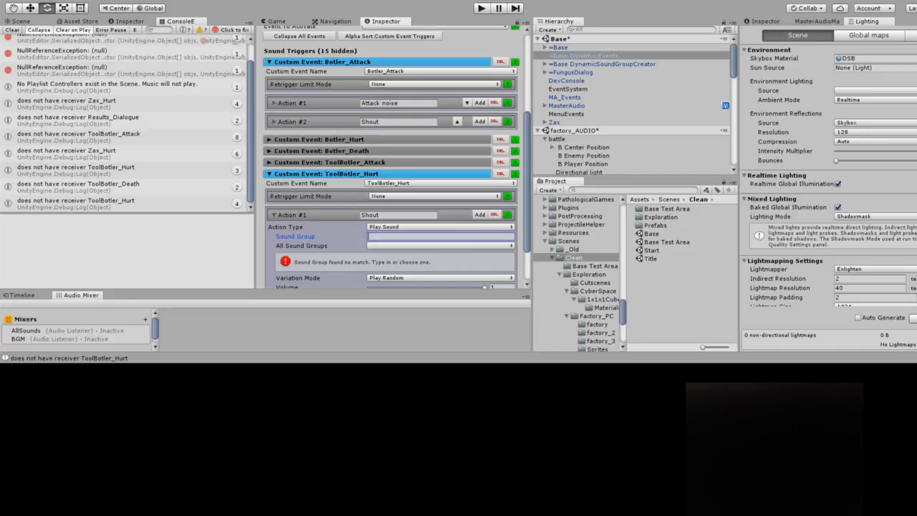
Examine the sound groups on Base DynamicSoundGroupCreator and look through the objects of the loaded factory scenes in the hierarchy
left_click(130, 21)
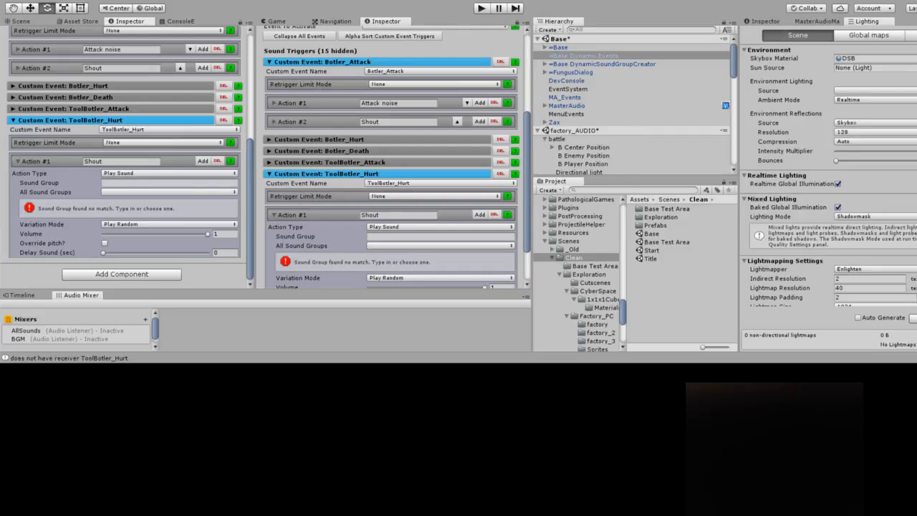
left_click(602, 63)
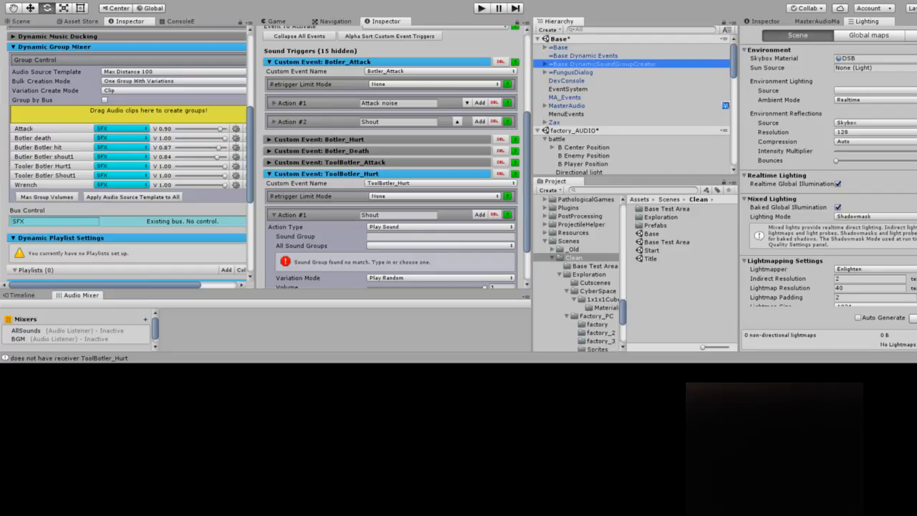
scroll(130, 154, "down", 4)
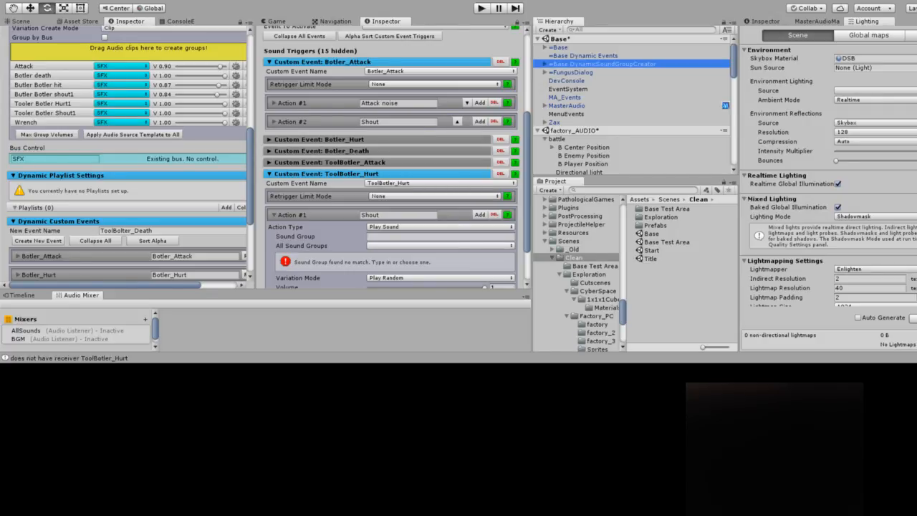
left_click(440, 244)
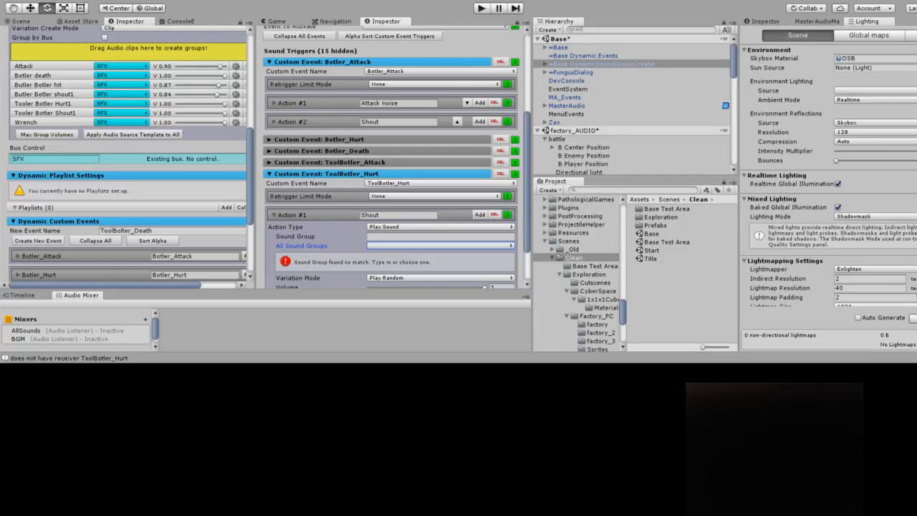
scroll(636, 108, "down", 10)
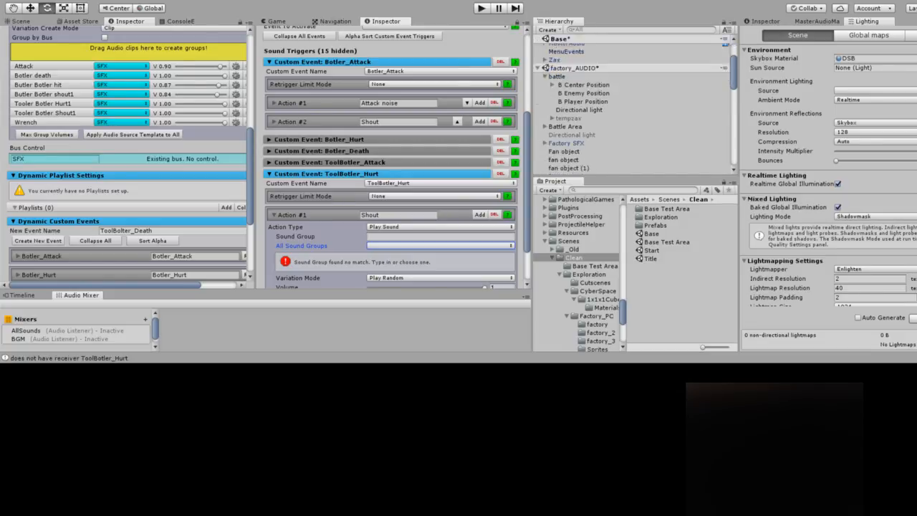
scroll(635, 100, "up", 3)
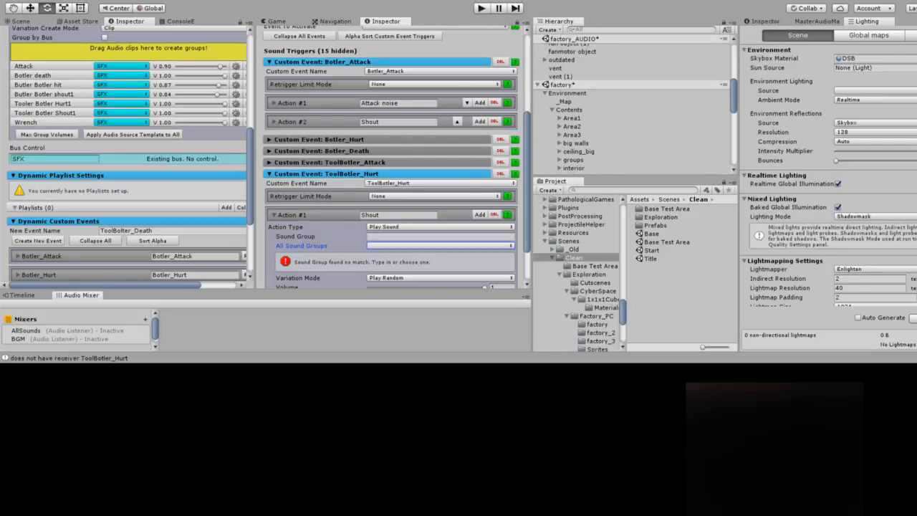
scroll(635, 107, "up", 2)
scroll(636, 108, "down", 10)
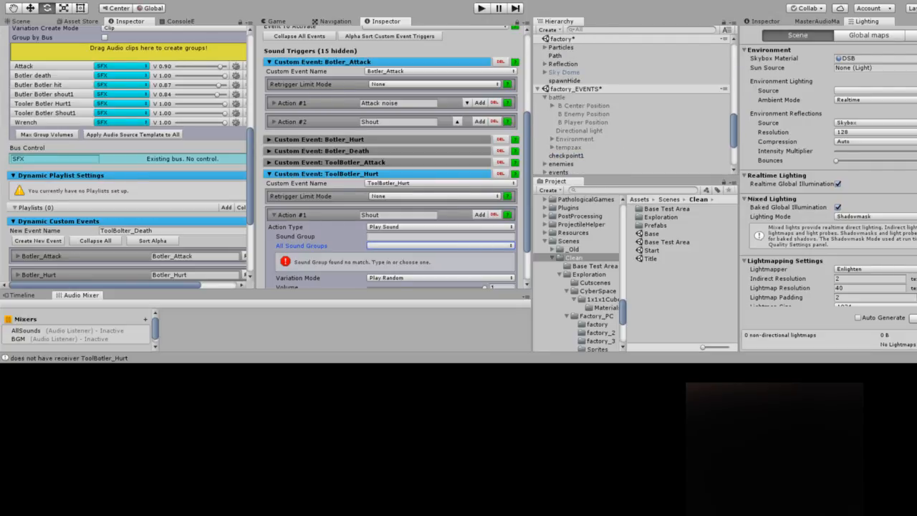
scroll(635, 101, "down", 3)
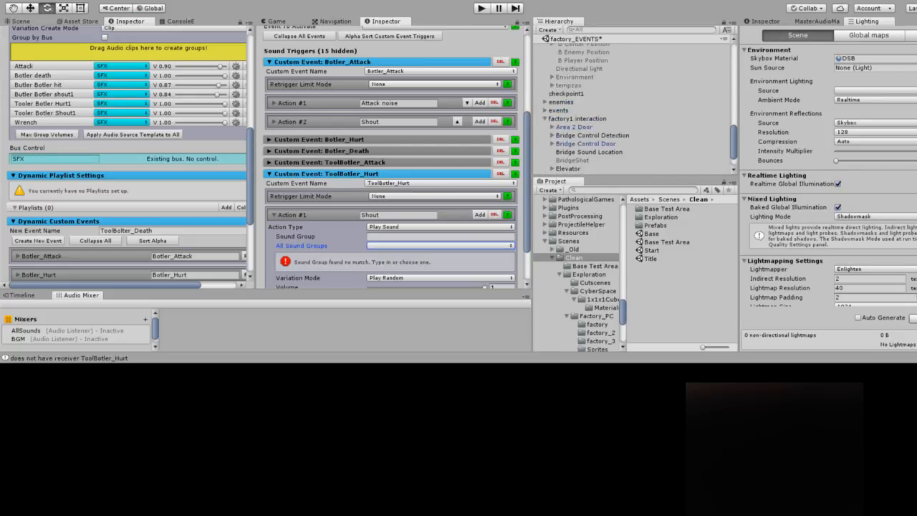
scroll(636, 107, "up", 2)
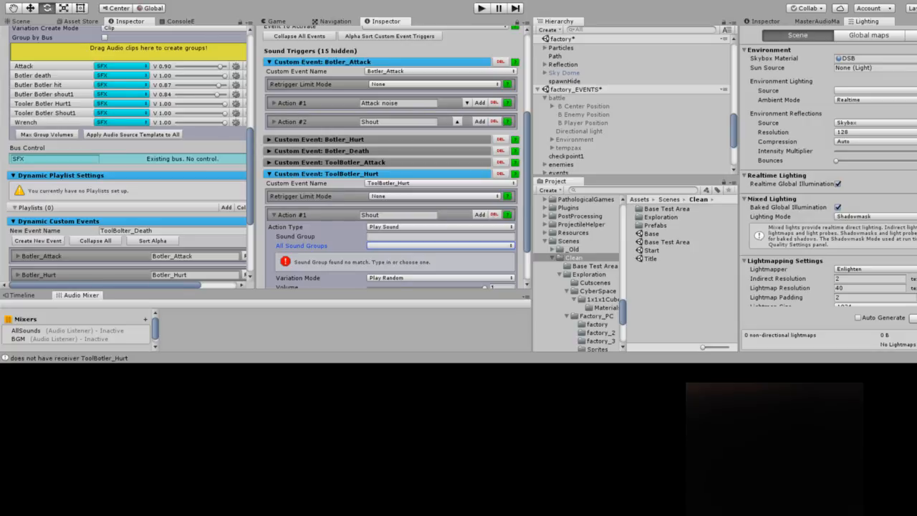
scroll(635, 108, "up", 3)
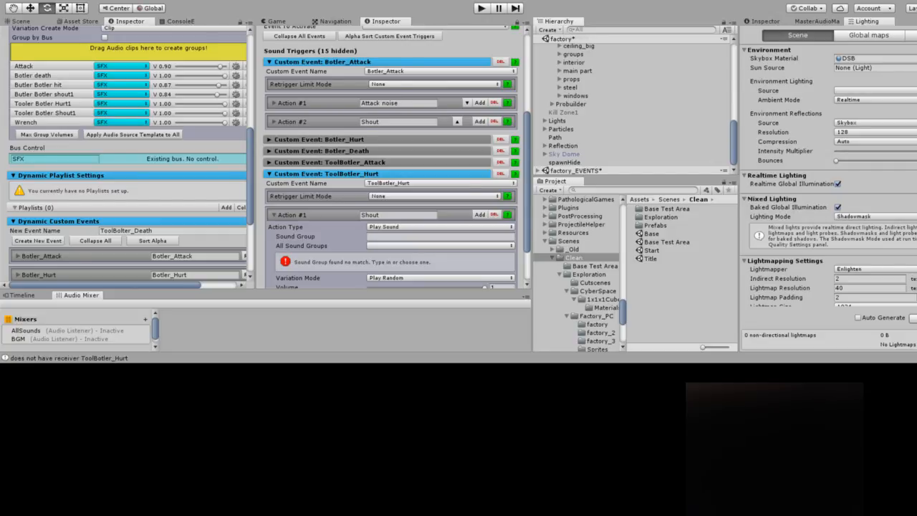
scroll(635, 108, "up", 3)
scroll(635, 108, "up", 3)
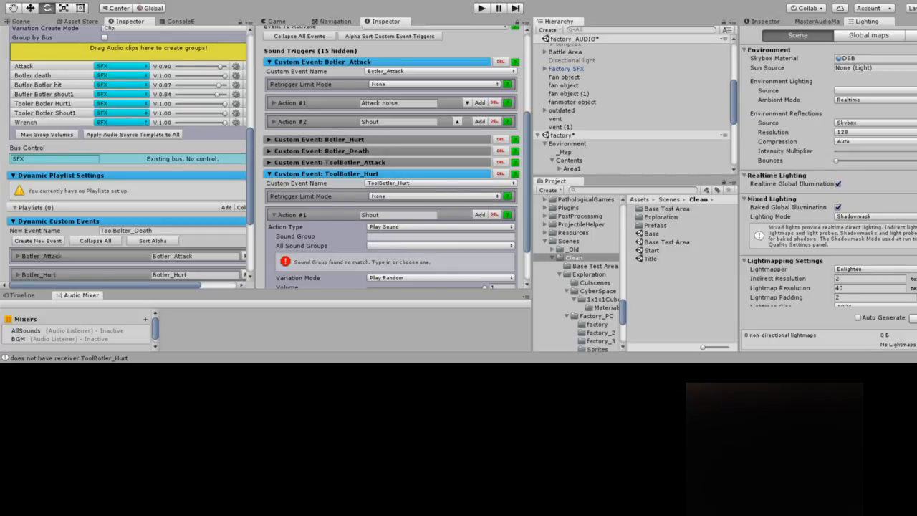
Set the sound group of the Shout action under ToolBotler_Hurt to Tooler Botler Hurt1 and collapse the action
left_click(370, 236)
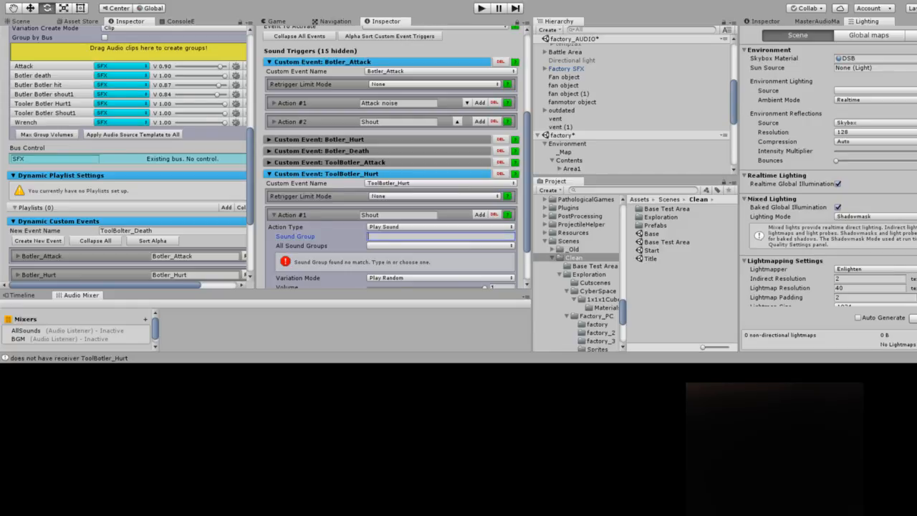
type("Tooler Botler Hurt1")
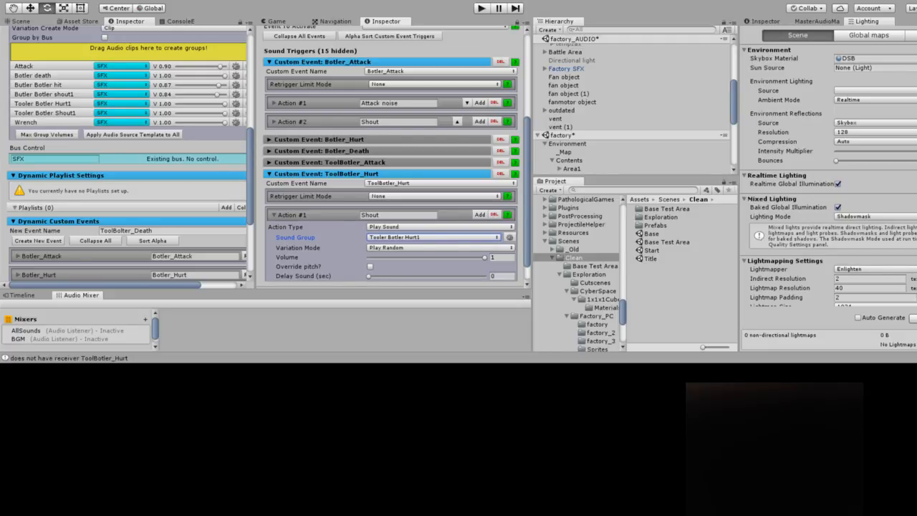
left_click(286, 215)
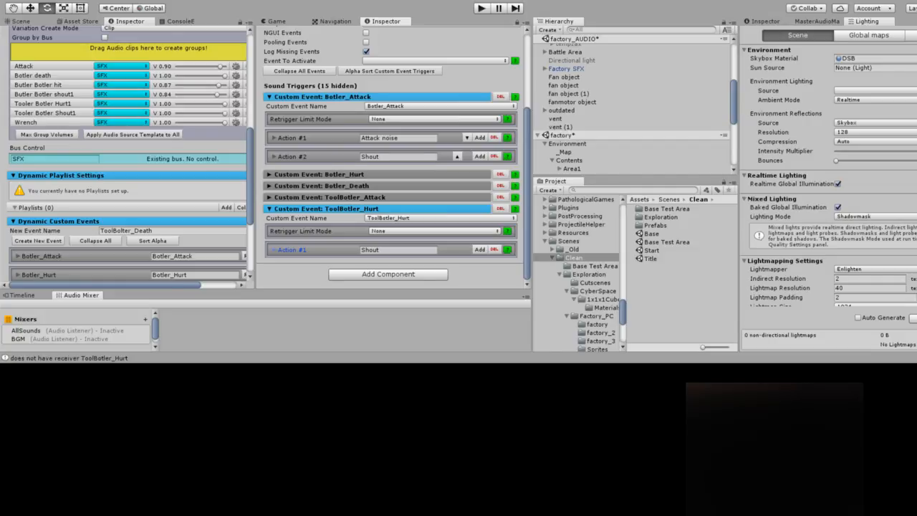
Add a second action to the ToolBotler_Hurt trigger and name it Impact
left_click(479, 249)
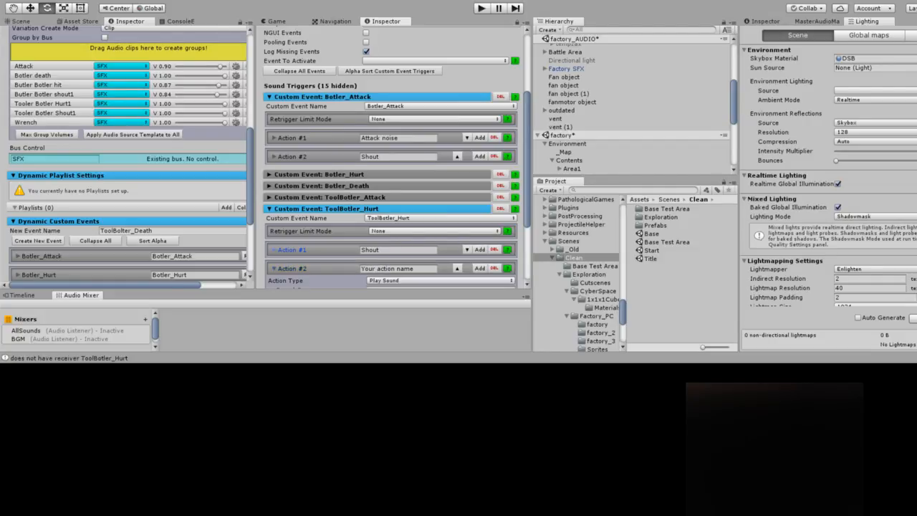
left_click_drag(415, 268, 361, 268)
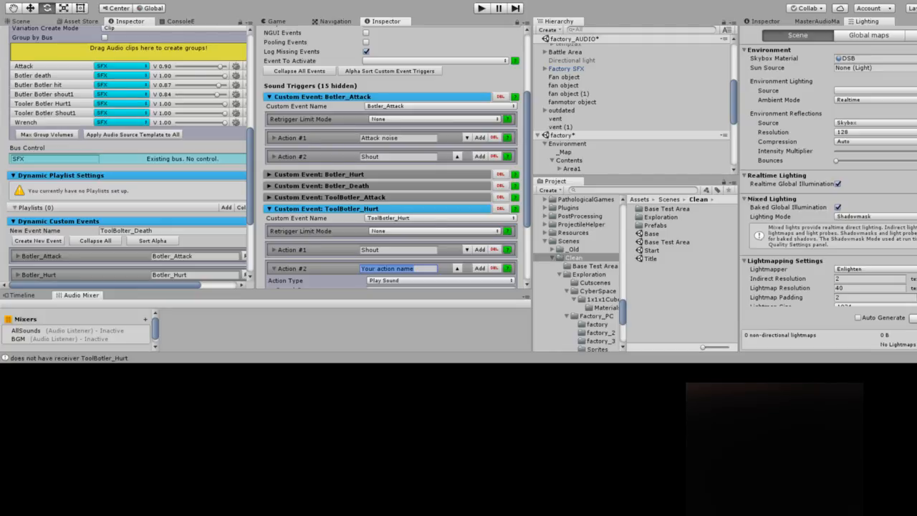
type("B")
key("BackSpace")
type("Impact")
Enter Metalic Impact as the sound group of the Impact action
scroll(396, 156, "down", 2)
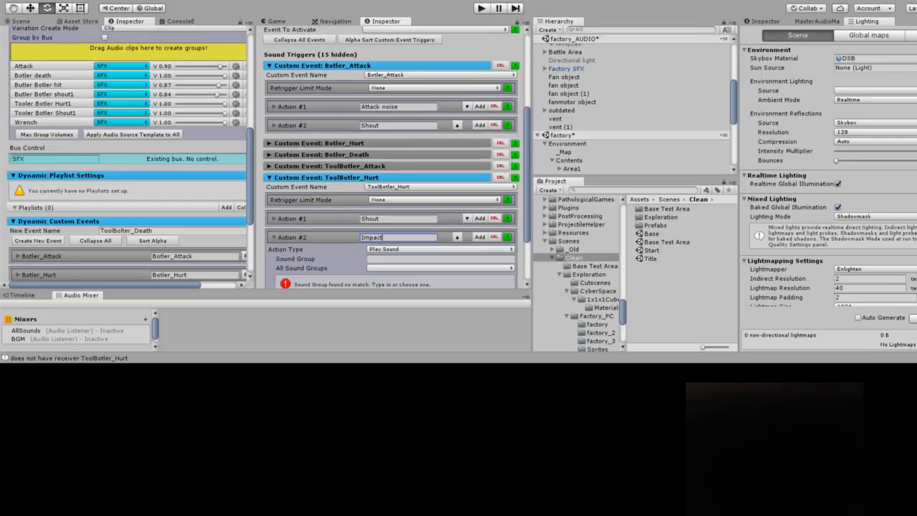
left_click(440, 259)
type("Meta")
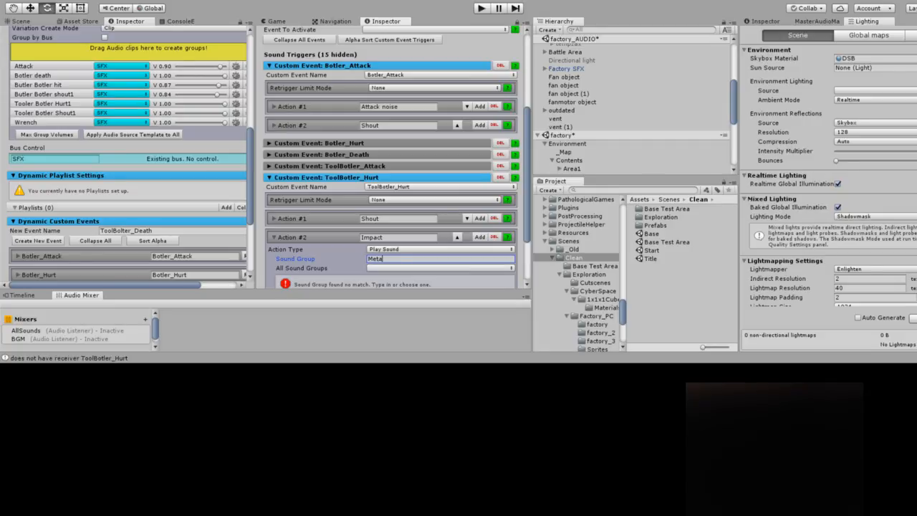
type("lic Impact")
key("Tab")
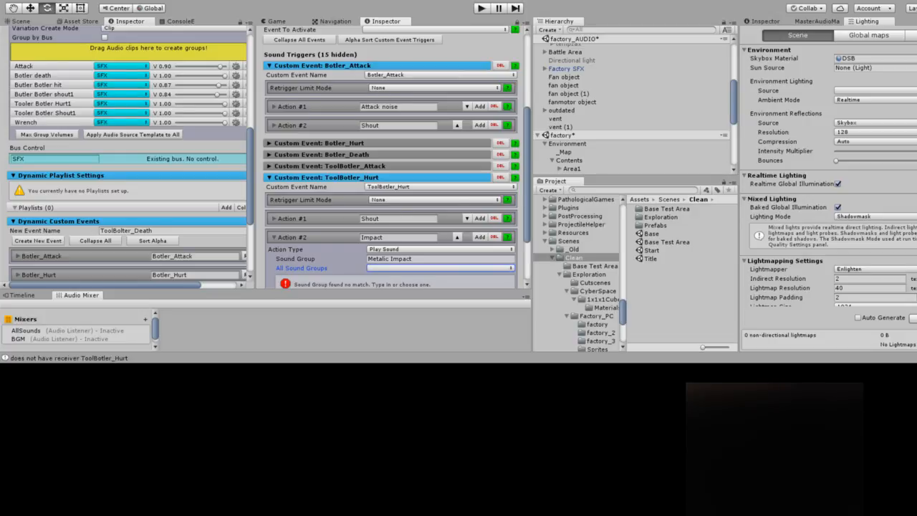
Compare the sound groups on MasterAudio with those on Base DynamicSoundGroupCreator to find a suitable impact sound
scroll(634, 107, "up", 5)
scroll(633, 108, "down", 3)
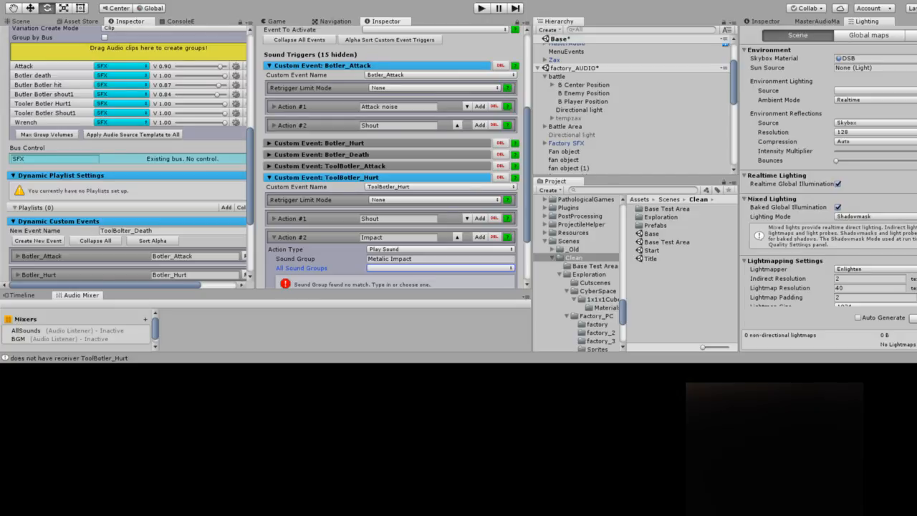
scroll(635, 108, "up", 3)
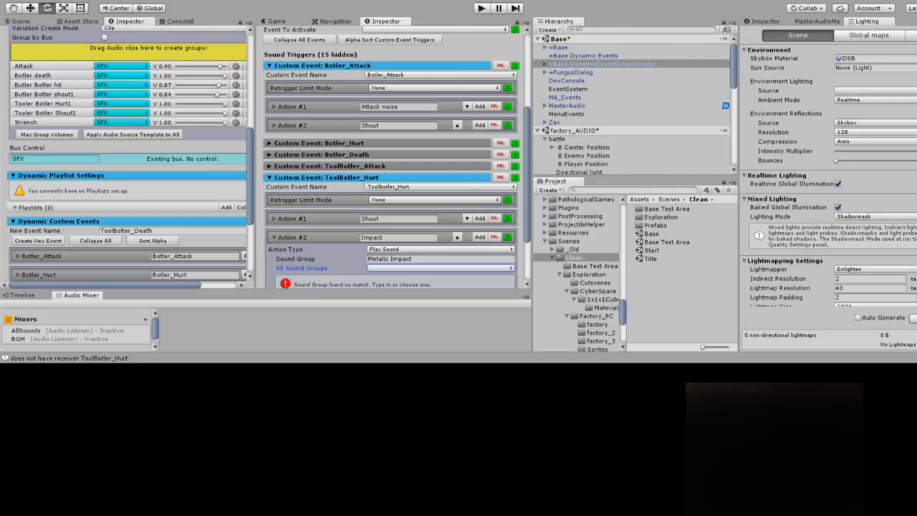
left_click(566, 105)
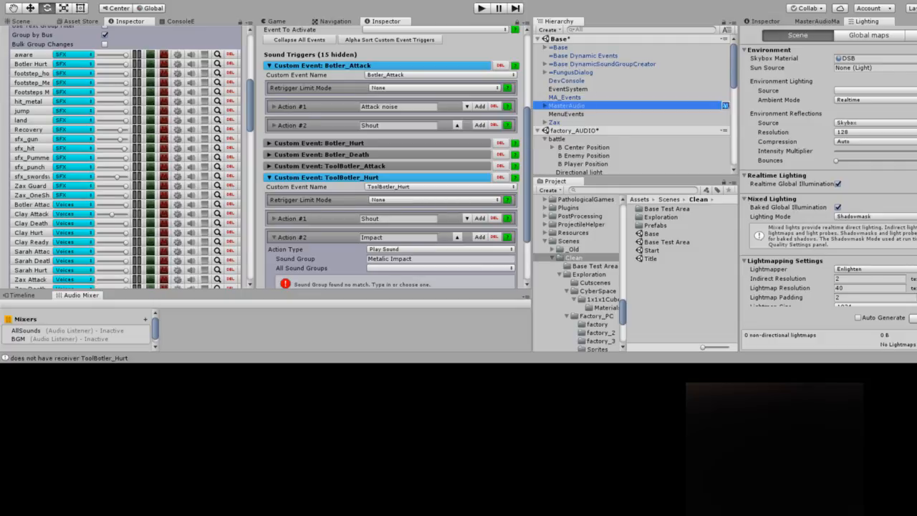
left_click(602, 64)
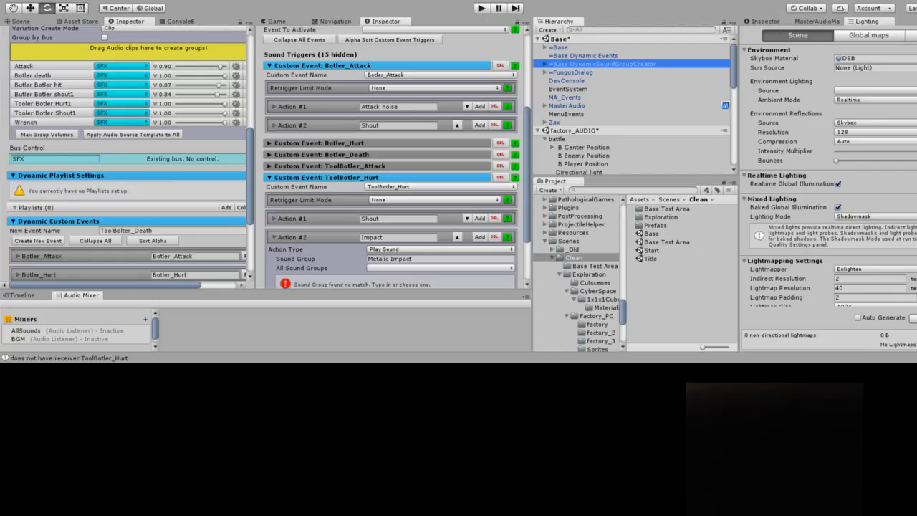
left_click(567, 106)
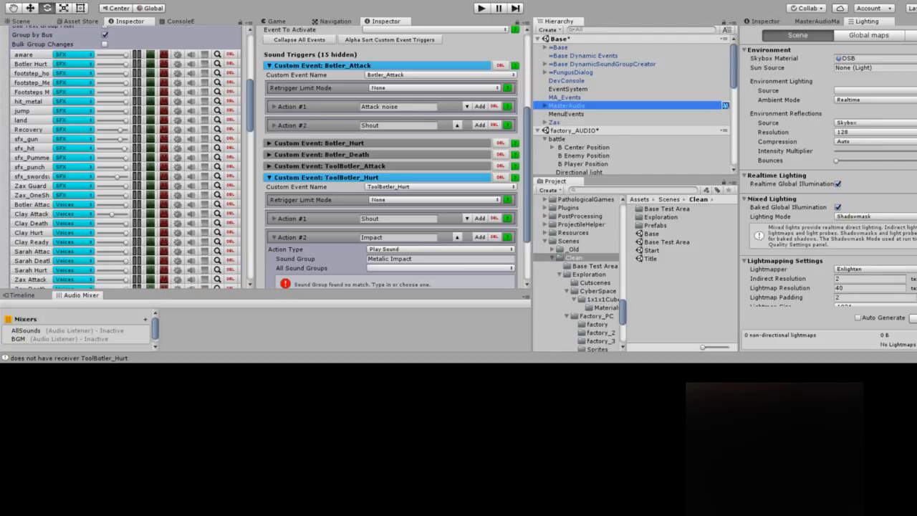
scroll(125, 157, "down", 3)
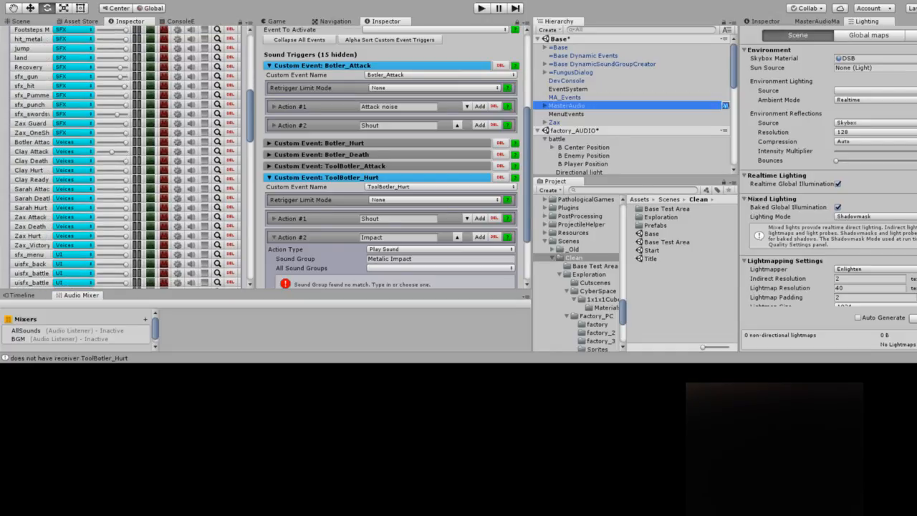
scroll(125, 157, "down", 2)
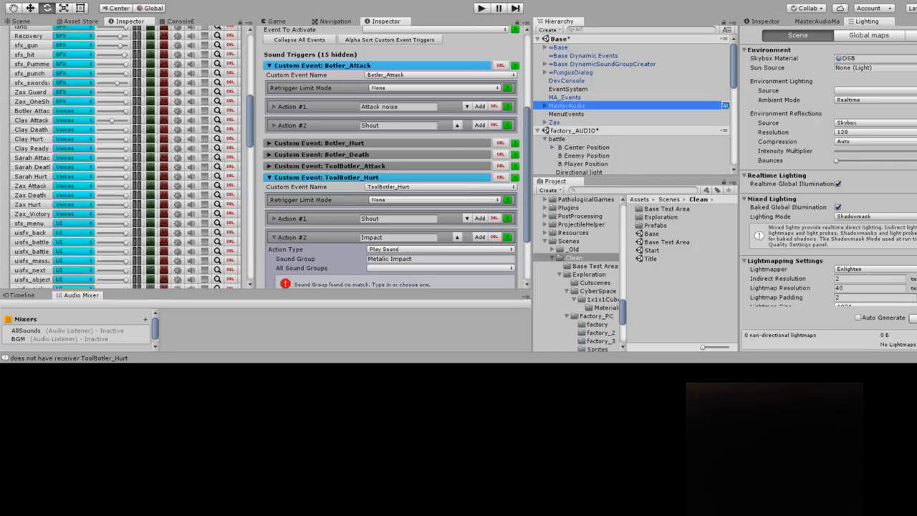
scroll(126, 156, "up", 10)
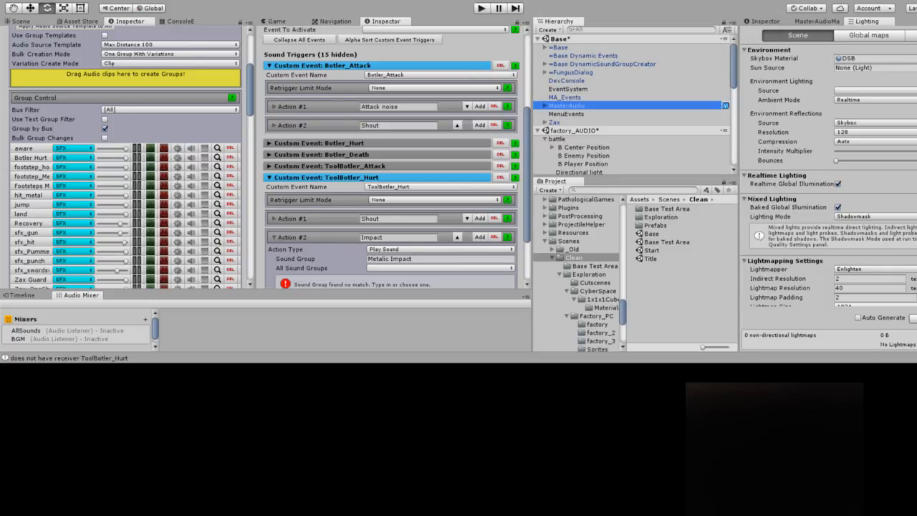
Set the sound group of the Impact action under ToolBotler_Hurt to Botler Hurt
left_click_drag(377, 258, 366, 258)
key("ctrl+a")
type("B")
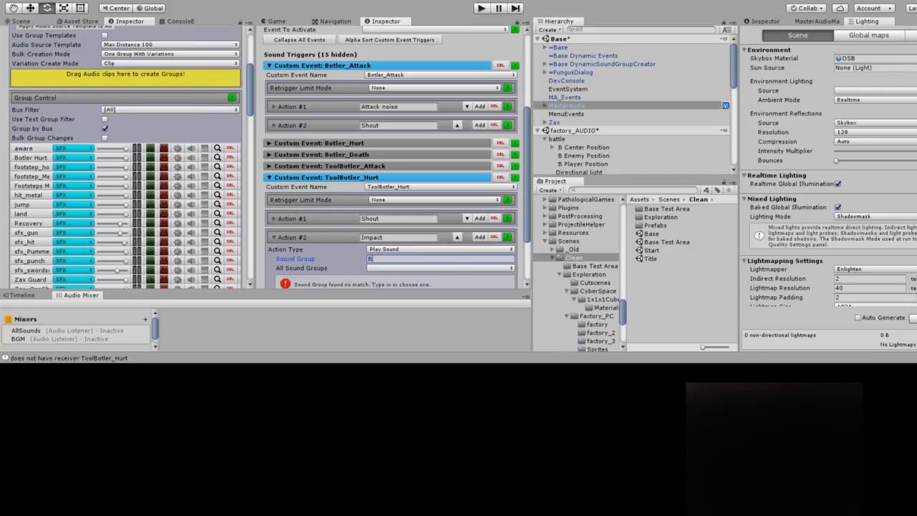
type("otler Hurt")
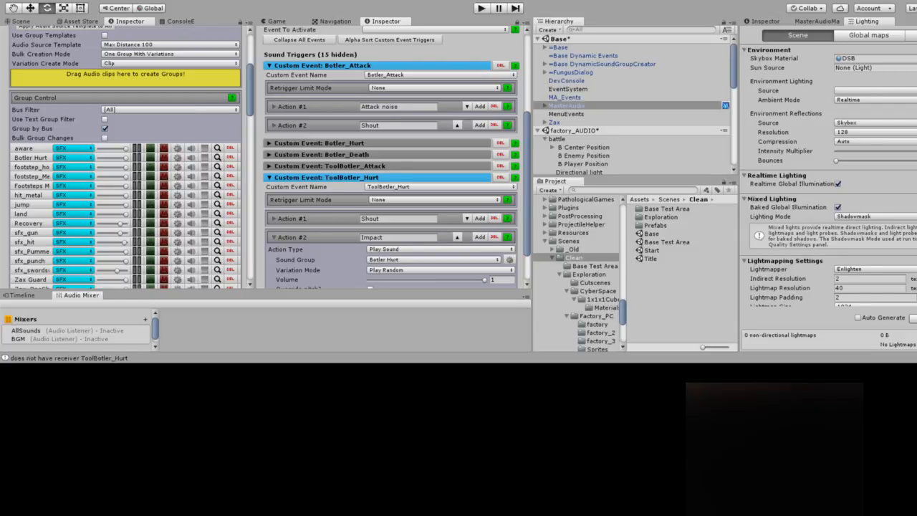
Apply the Base Dynamic Events changes to its prefab and collapse the Impact action under ToolBotler_Hurt
scroll(393, 157, "down", 3)
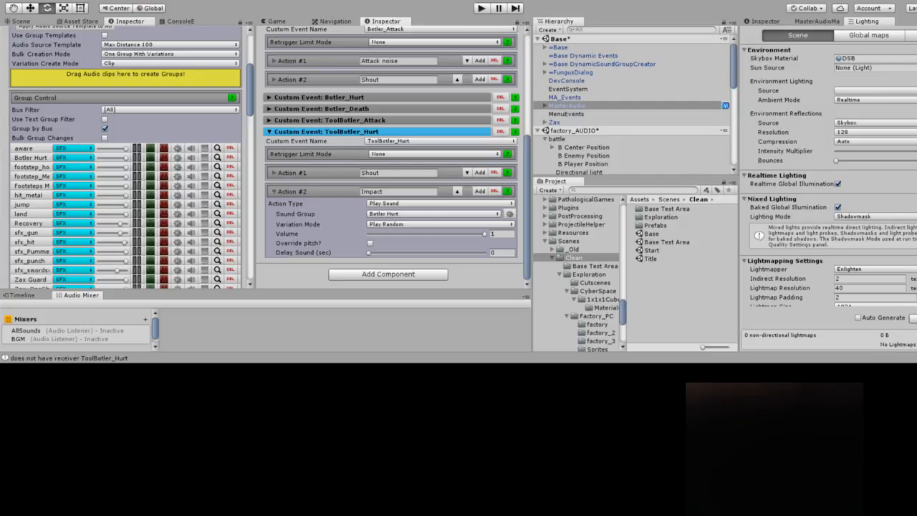
scroll(393, 157, "up", 10)
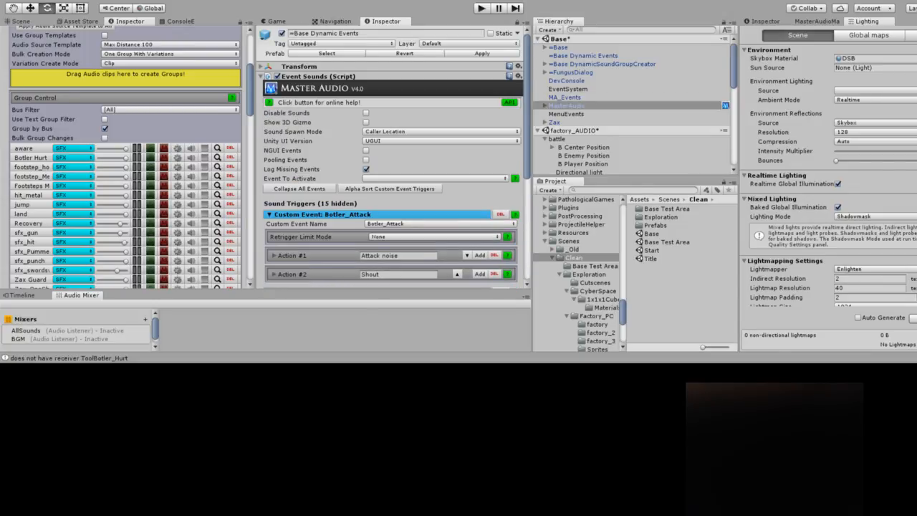
left_click(481, 53)
scroll(394, 156, "down", 7)
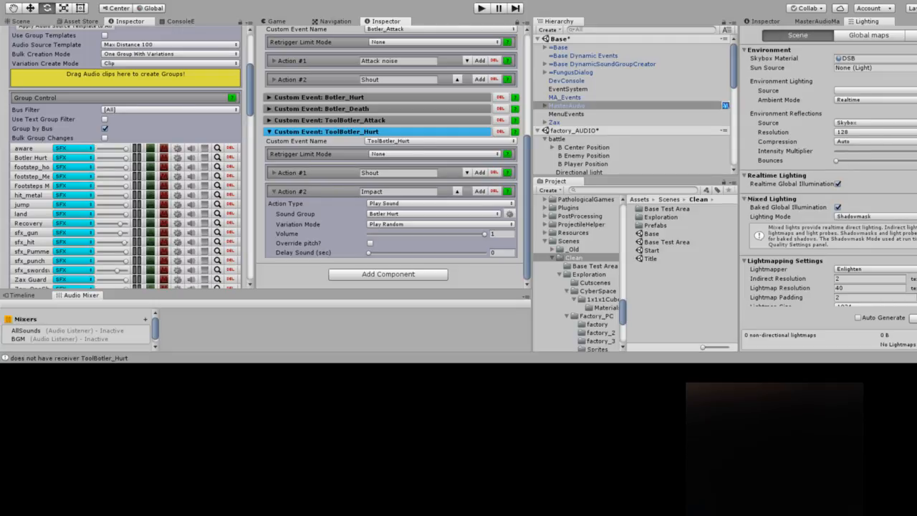
left_click(274, 191)
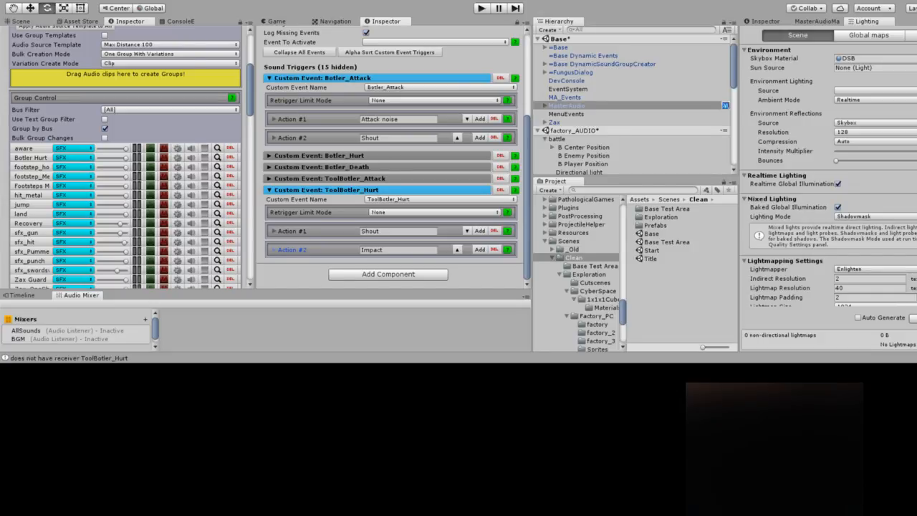
left_click(329, 179)
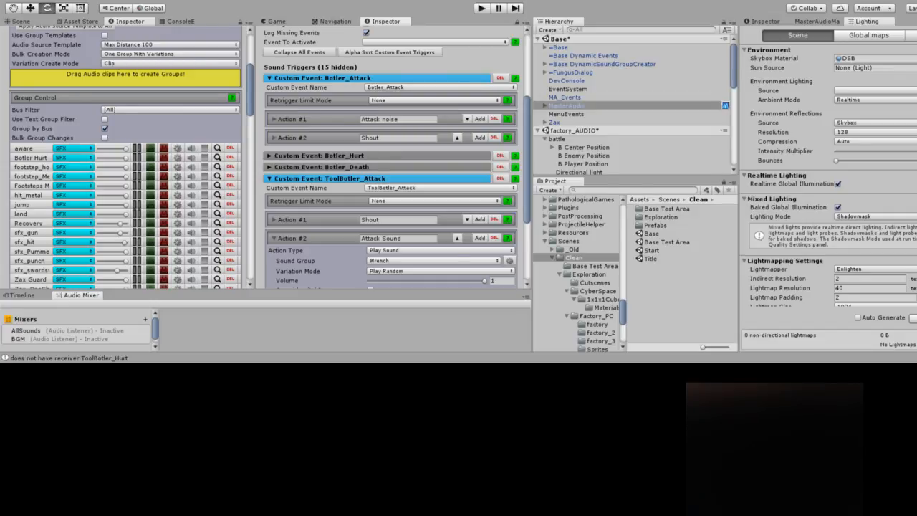
left_click(329, 179)
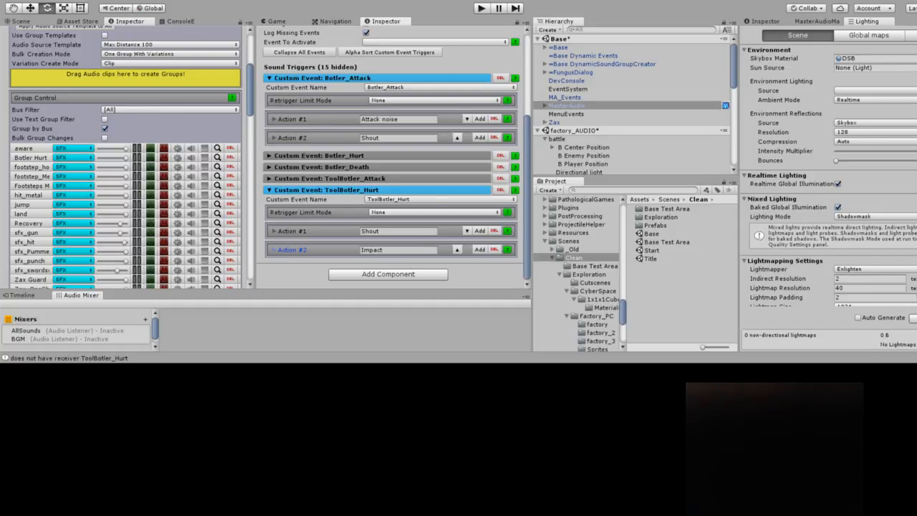
Add another custom event trigger to Base Dynamic Events and enter Toolbotler_Death as its event name
scroll(392, 156, "up", 2)
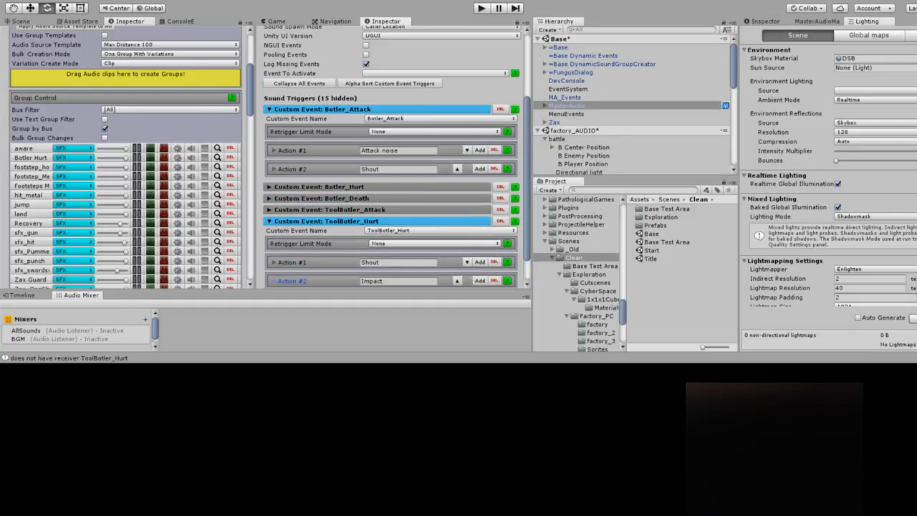
left_click(434, 73)
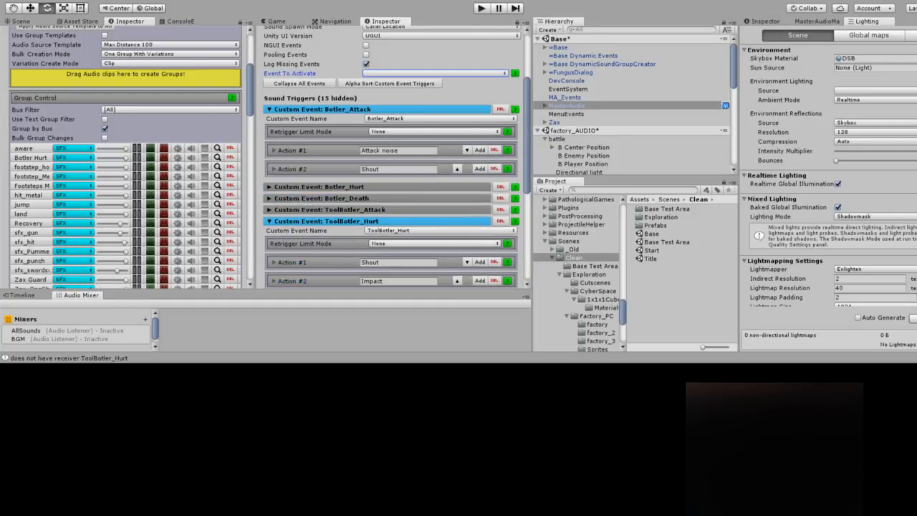
scroll(393, 156, "down", 10)
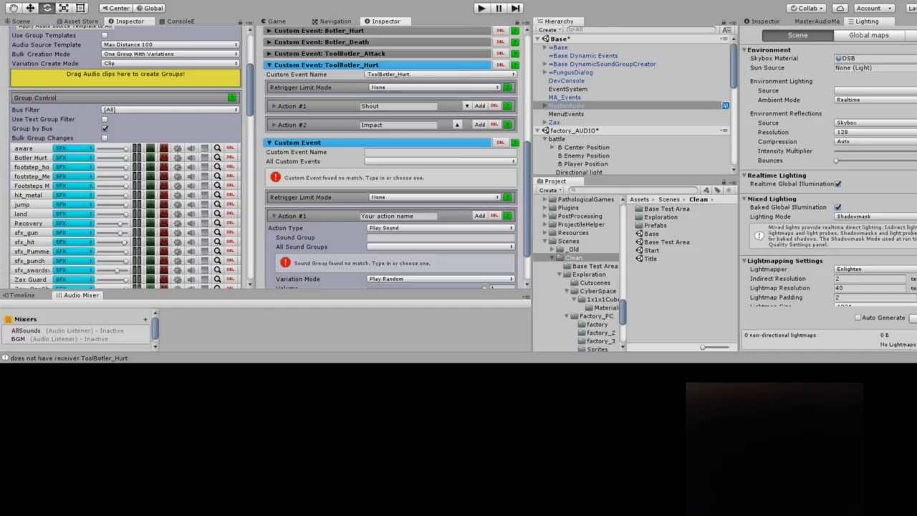
left_click(392, 152)
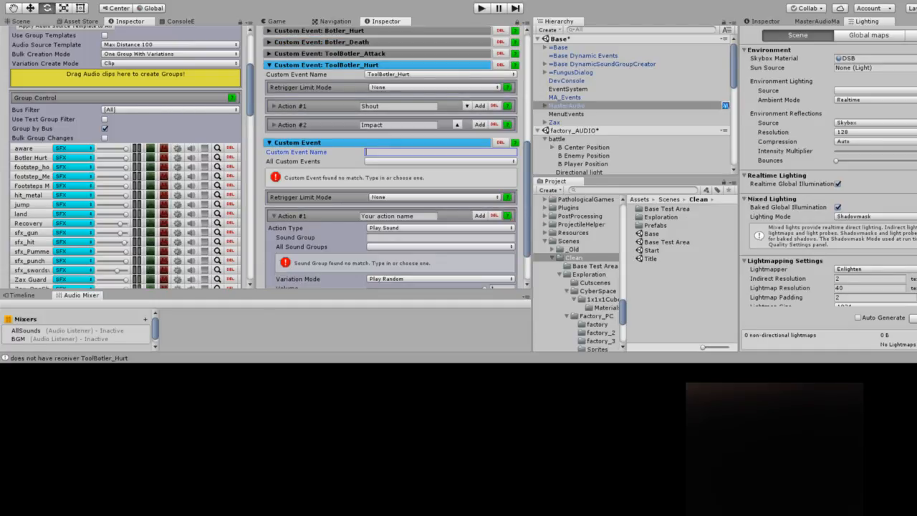
type("Toolbotler_death")
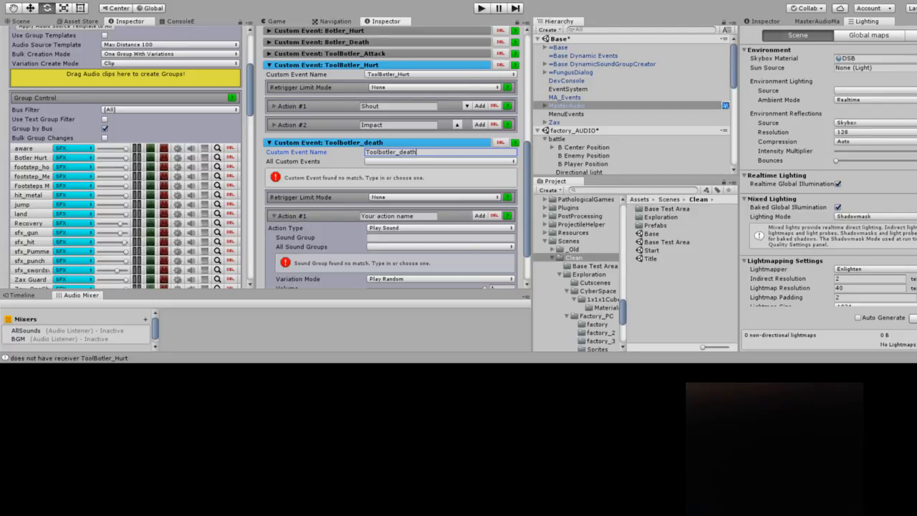
left_click(402, 152)
key("Delete")
type("D")
key("ctrl+a")
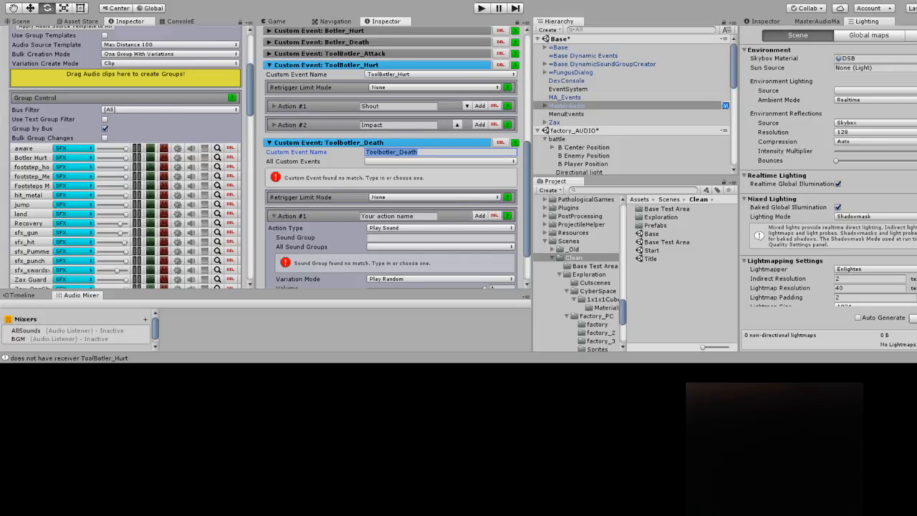
Examine the custom events defined on MasterAudio and Base DynamicSoundGroupCreator to check the spelling of the ToolBotler death event
scroll(125, 158, "down", 15)
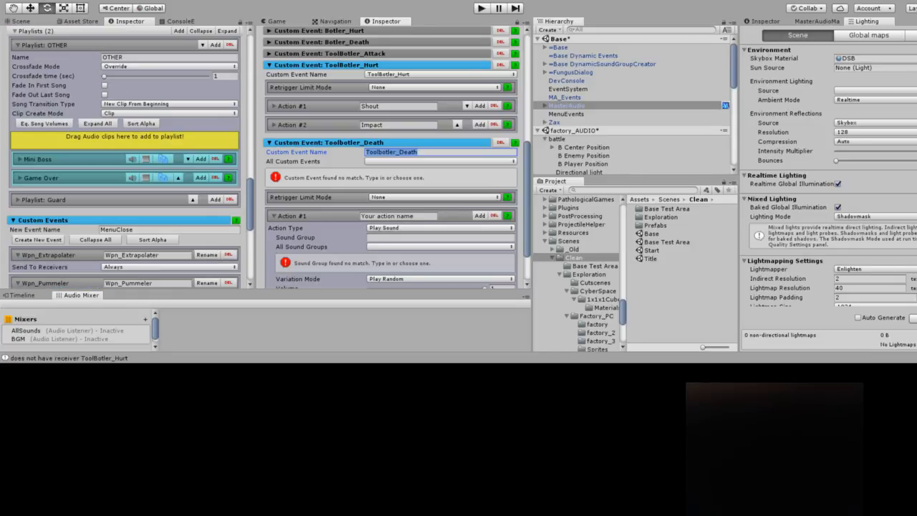
scroll(125, 158, "down", 8)
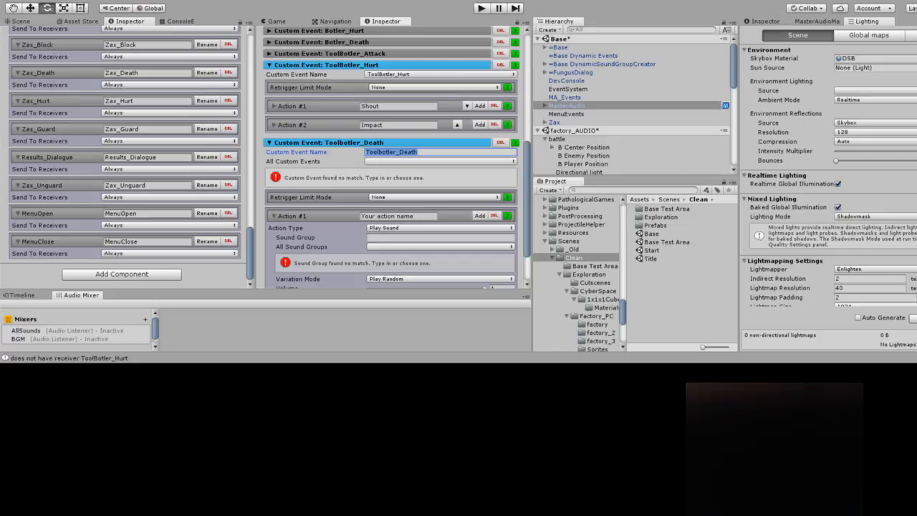
scroll(123, 157, "up", 2)
scroll(123, 158, "up", 4)
scroll(126, 157, "down", 5)
left_click(583, 55)
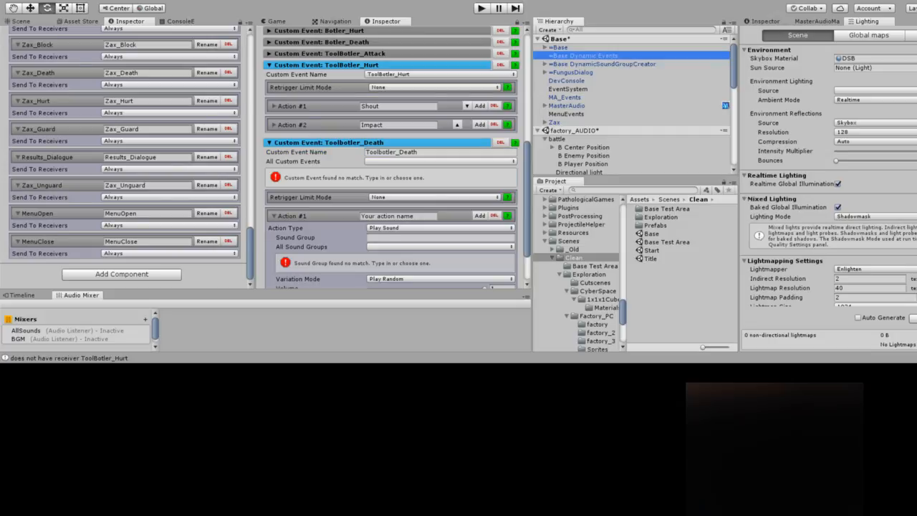
left_click(602, 64)
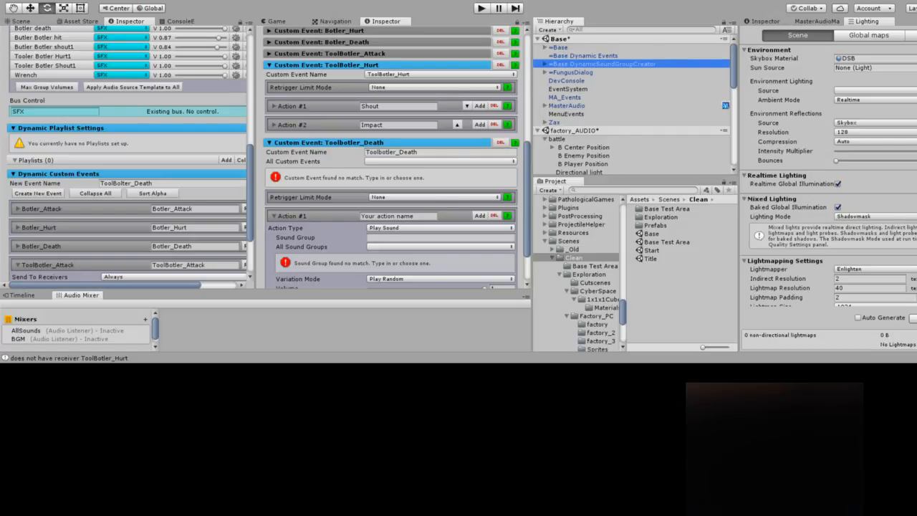
scroll(128, 153, "down", 5)
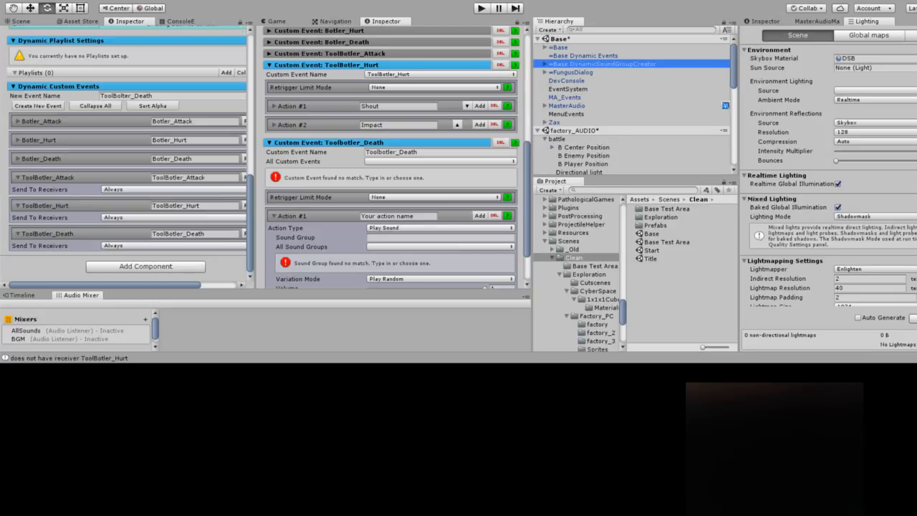
scroll(127, 153, "up", 8)
scroll(127, 154, "down", 8)
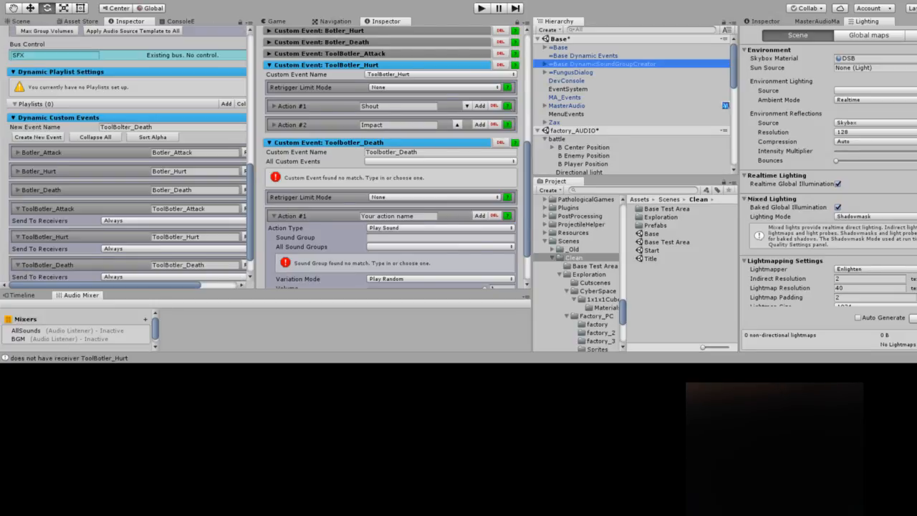
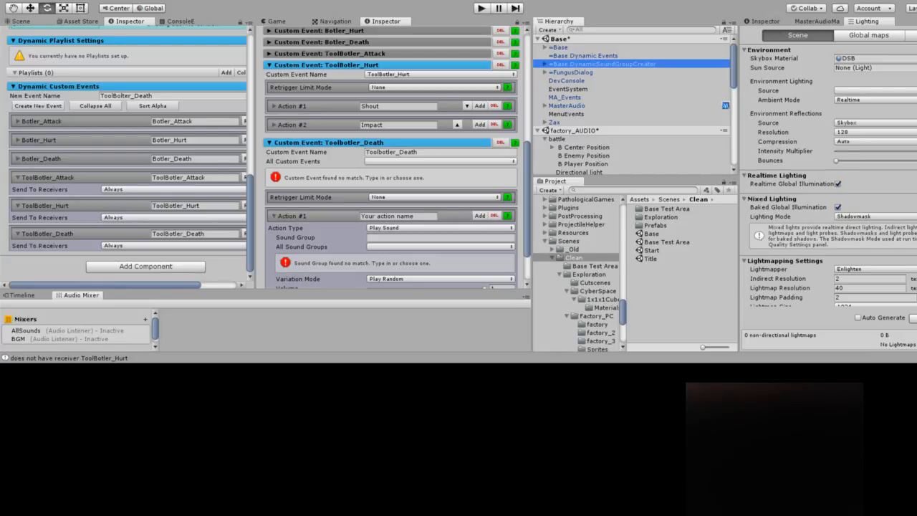
Correct the capitalization of the new trigger's custom event name to ToolBotler_Death
left_click(391, 152)
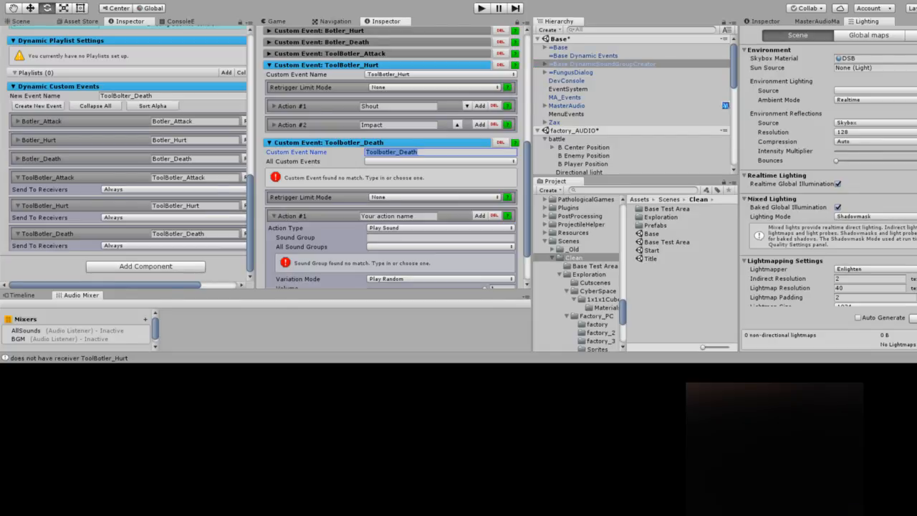
left_click(366, 151)
key("Right")
key("Right")
key("BackSpace")
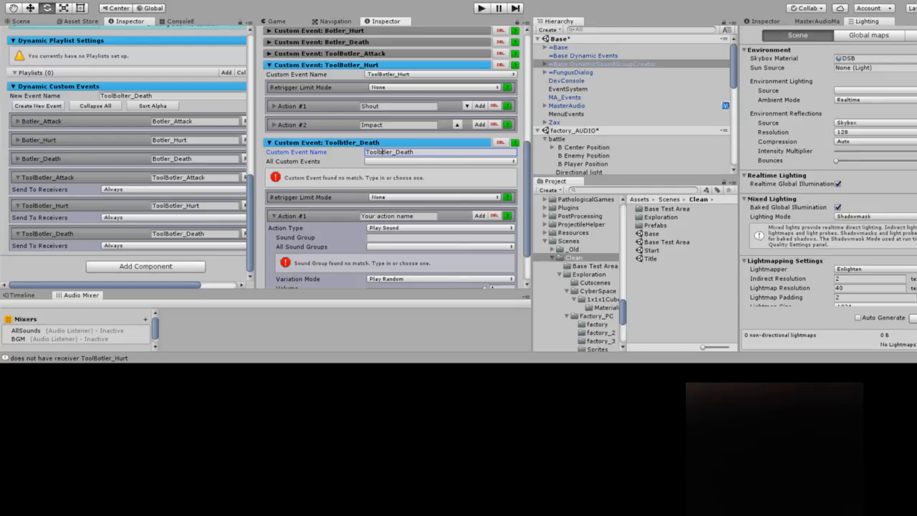
key("BackSpace")
type("Bo")
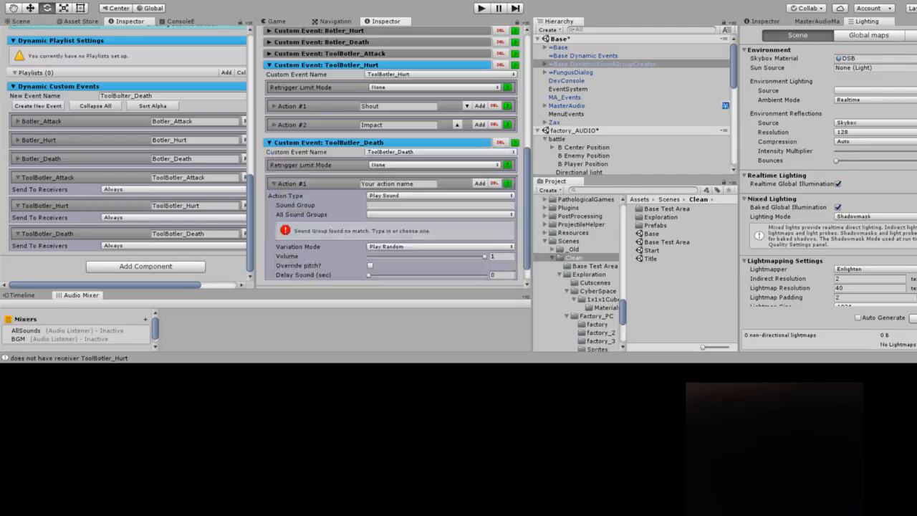
Name the first action of the ToolBotler_Death trigger Death and expand the Botler_Death trigger for reference
scroll(393, 156, "down", 1)
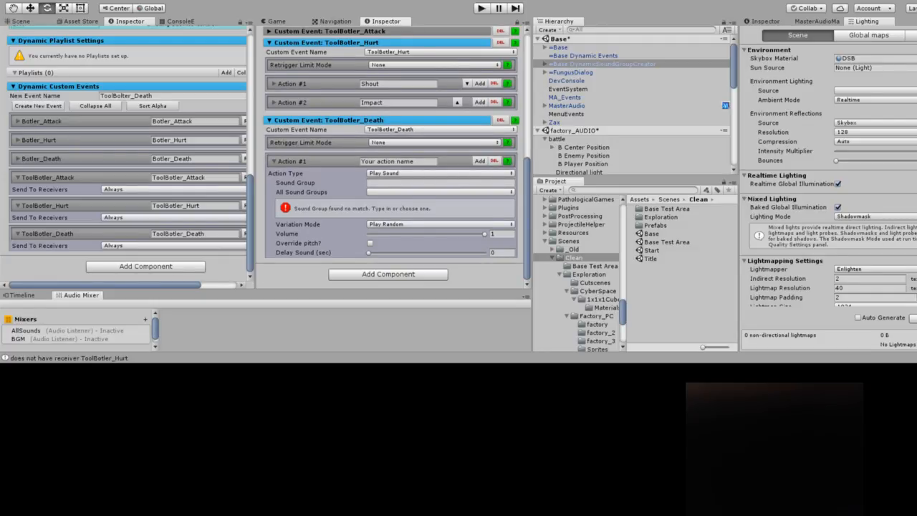
left_click(391, 161)
left_click_drag(414, 161, 361, 161)
type("Death")
scroll(391, 157, "up", 3)
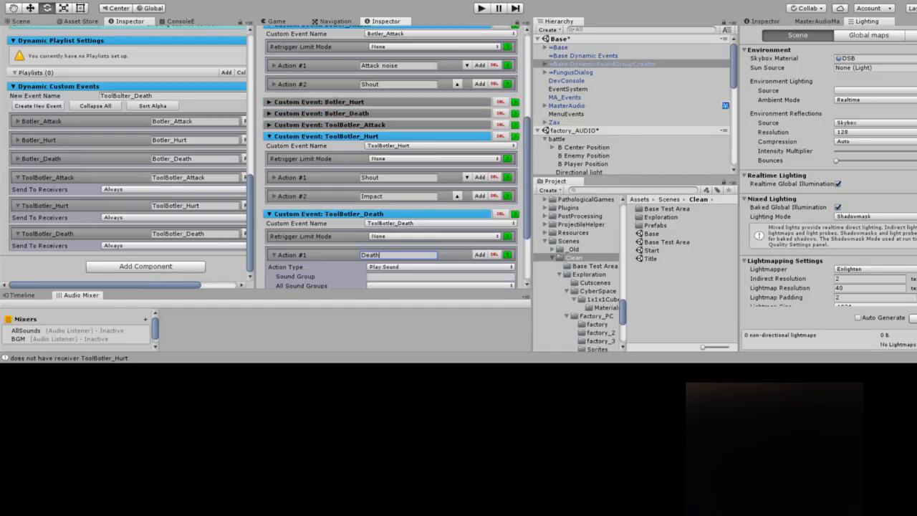
left_click(321, 113)
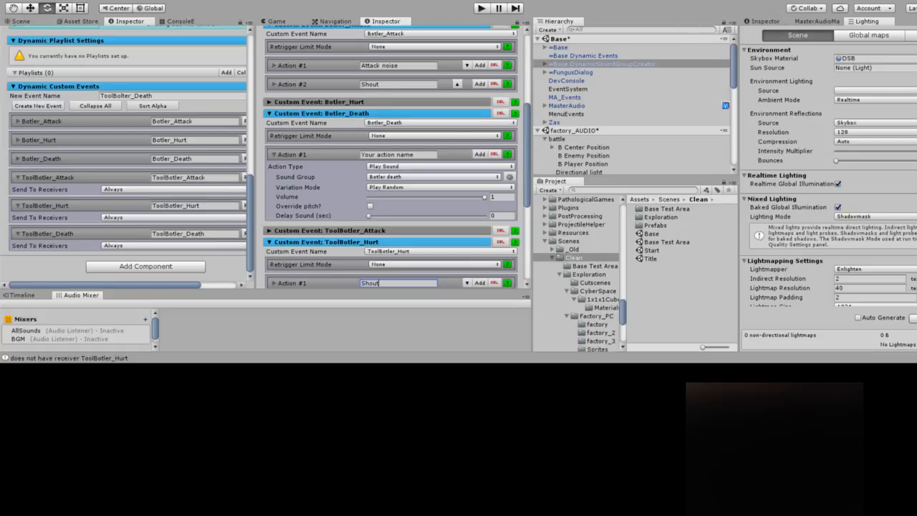
Set the ToolBotler_Death action's sound group to Botler death and apply the Base Dynamic Events changes to its prefab
scroll(391, 157, "down", 2)
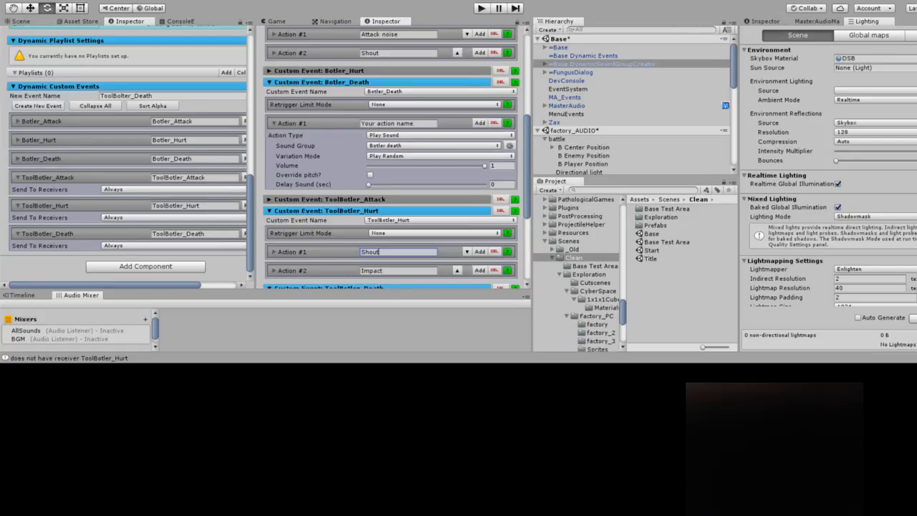
scroll(391, 157, "down", 6)
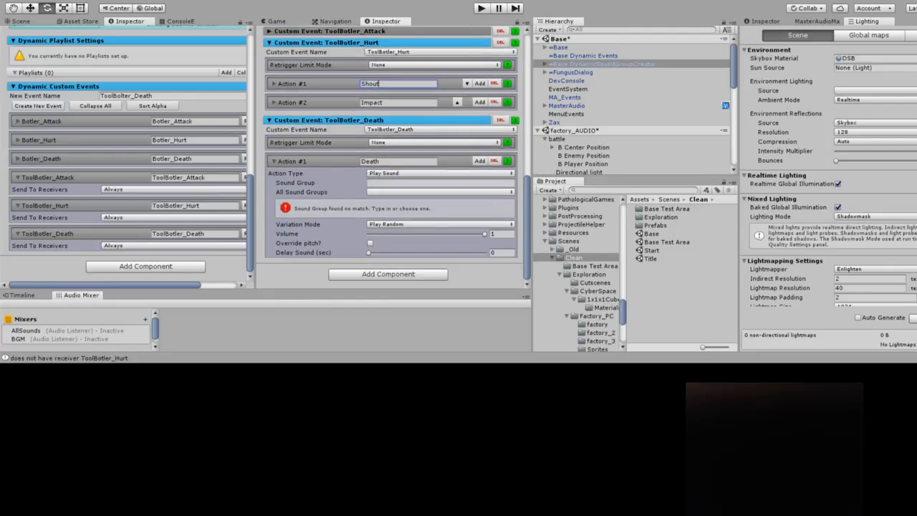
left_click(401, 183)
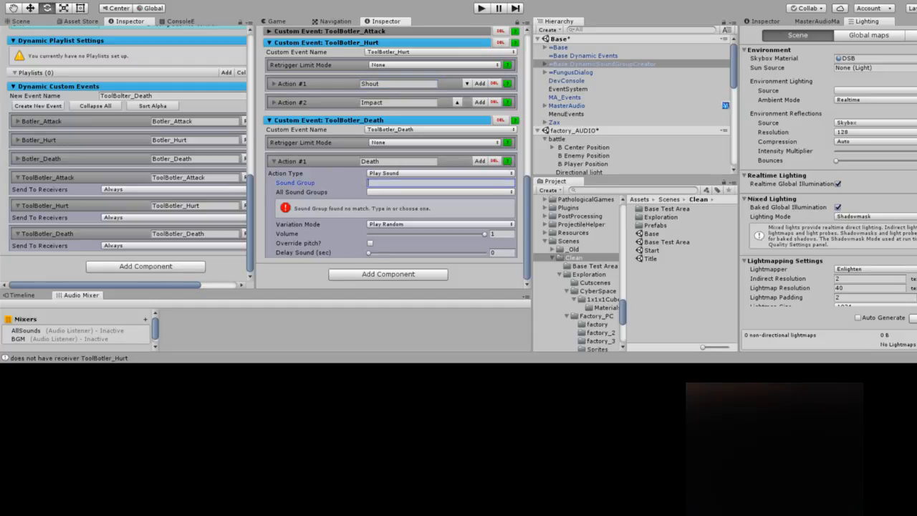
type("Botler death")
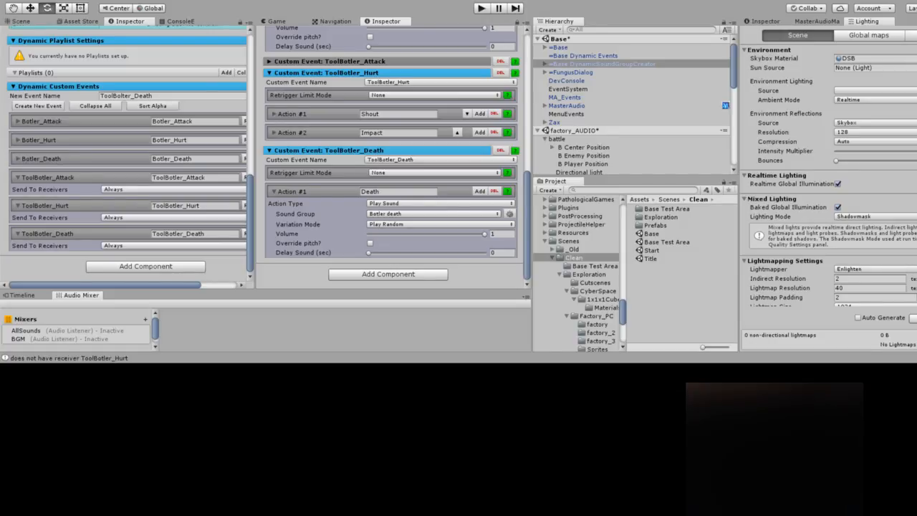
scroll(391, 157, "up", 15)
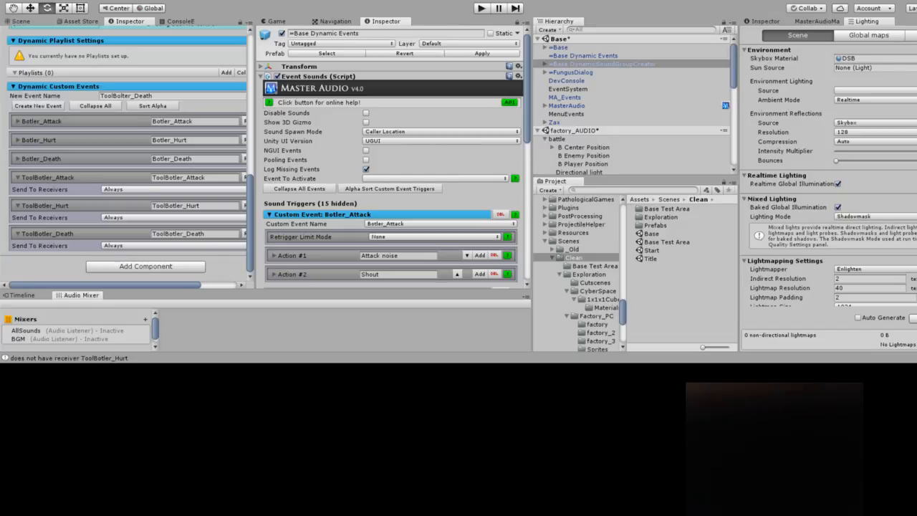
left_click(481, 53)
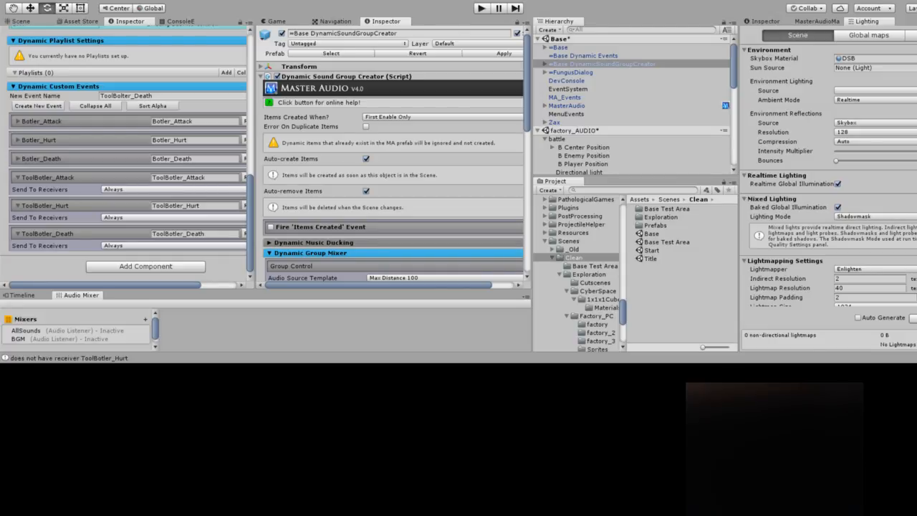
Add a custom event trigger to MA_Events and set its custom event name to Results_Dialogue
left_click(564, 97)
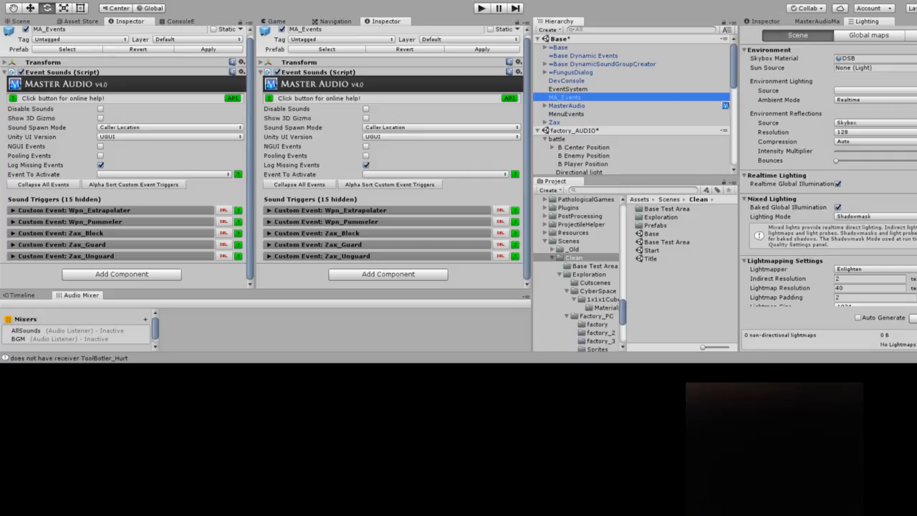
left_click(435, 174)
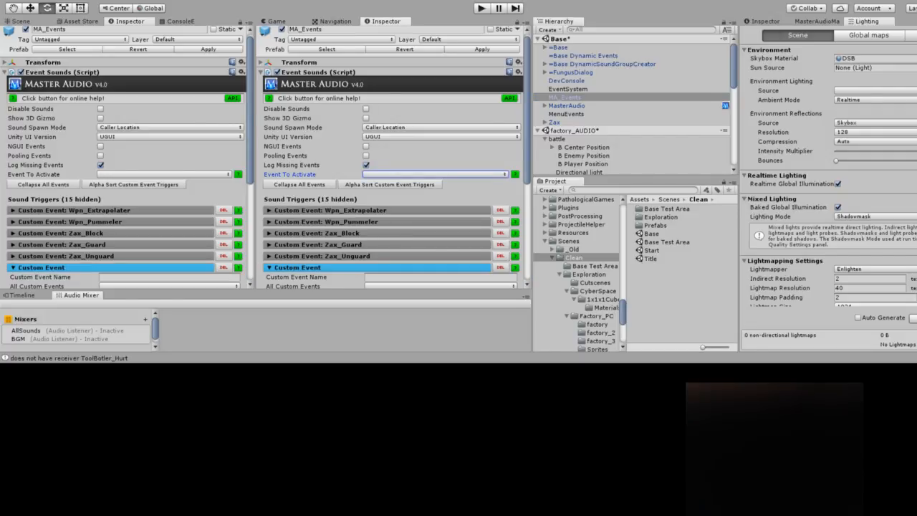
scroll(391, 179, "down", 3)
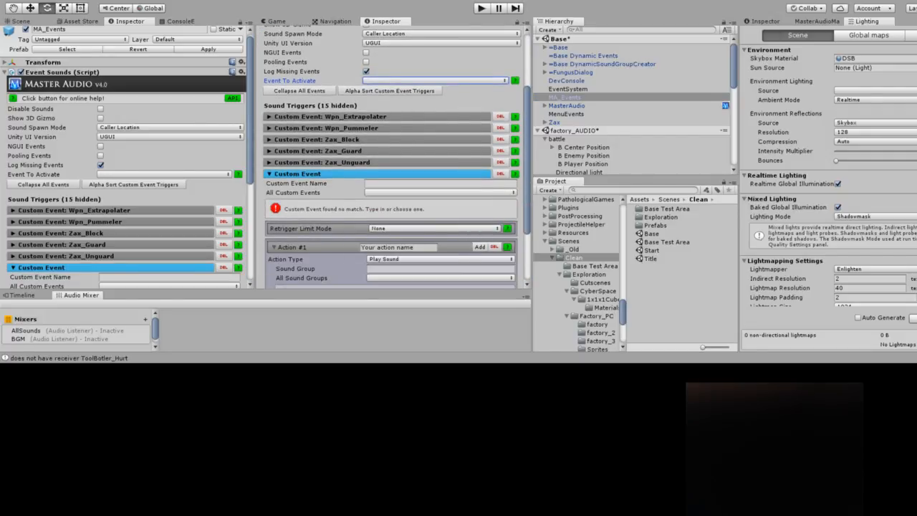
left_click(440, 183)
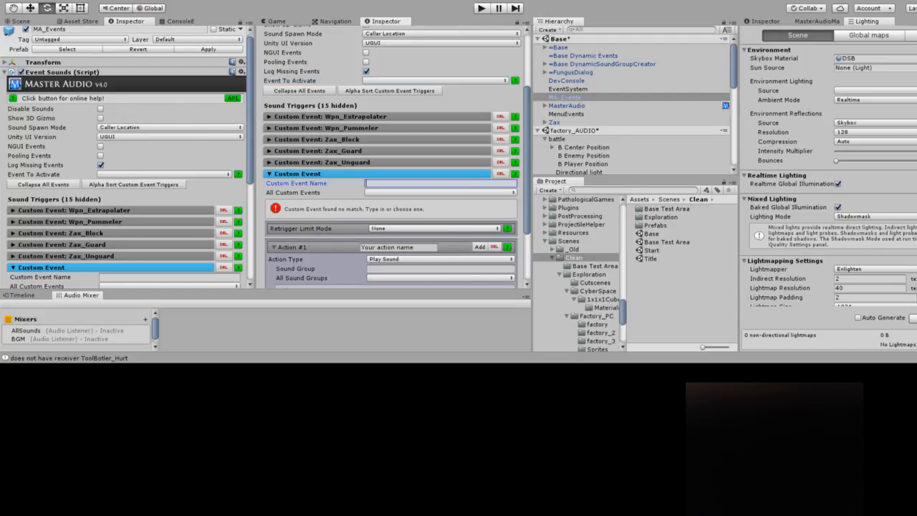
type("Results_Dialogue")
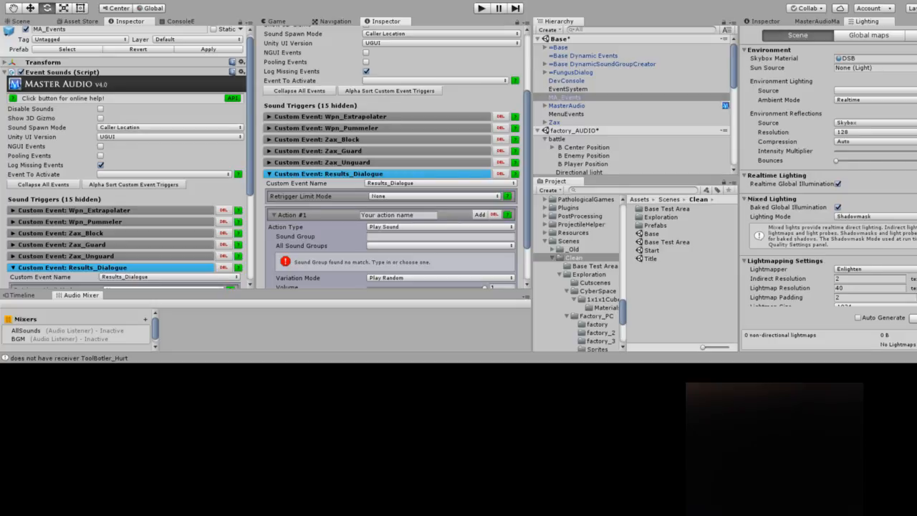
Name the Results_Dialogue action Play Voice clip, set its sound group to Zax_Victory, and apply the MA_Events changes to the prefab
left_click_drag(419, 215, 361, 215)
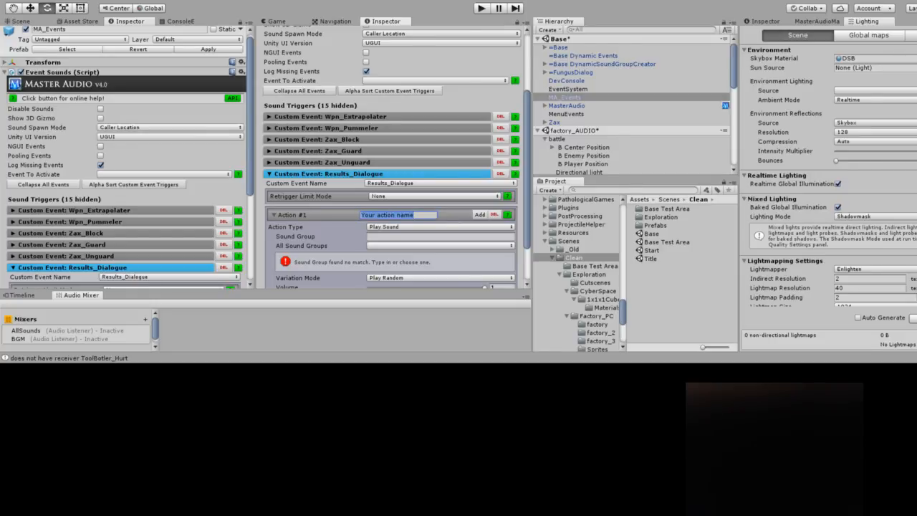
type("Play Voice clip")
left_click(369, 237)
type("Zax_V")
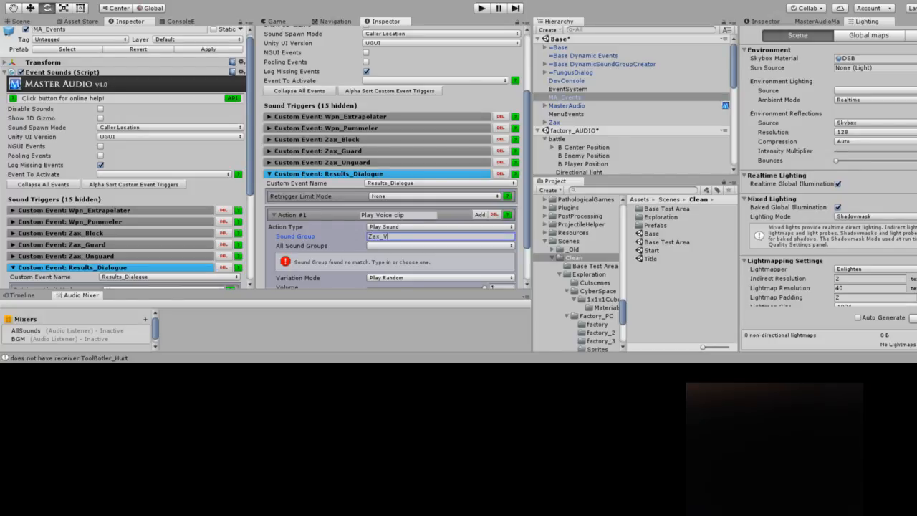
type("ictory")
left_click(433, 237)
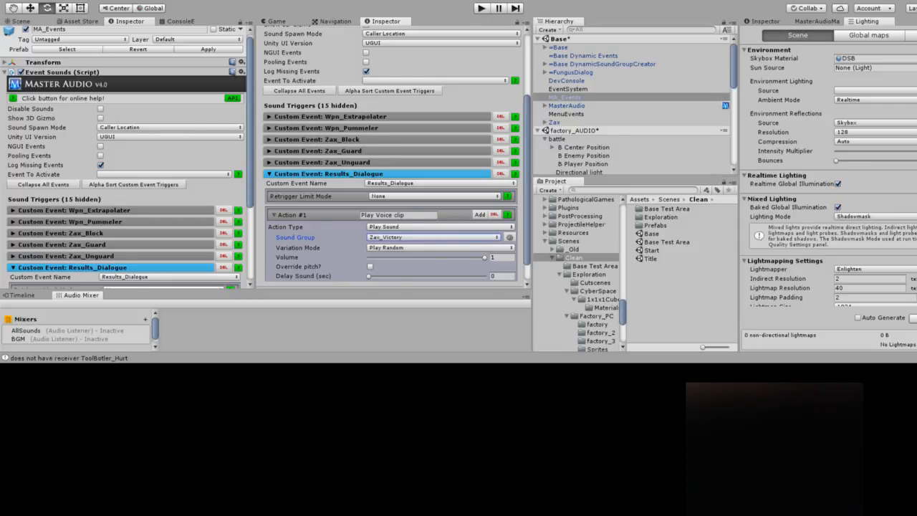
scroll(391, 154, "up", 3)
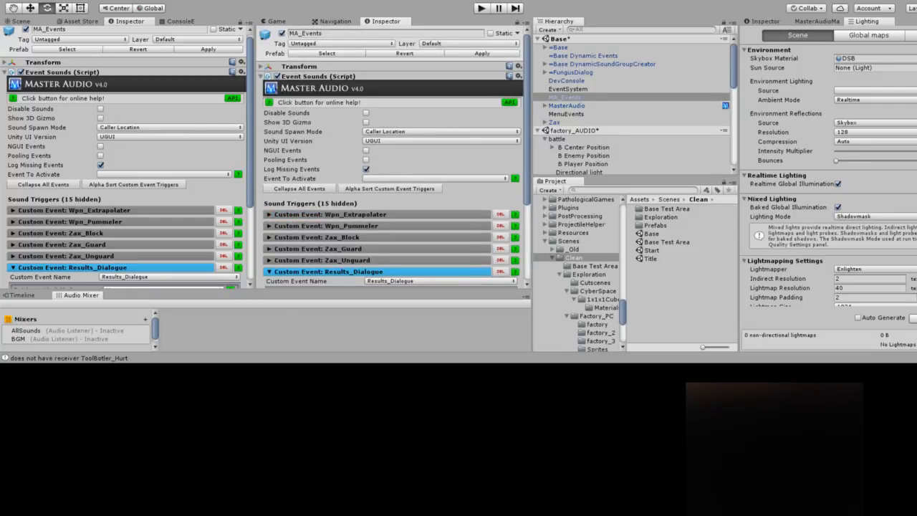
left_click(481, 53)
Apply the MasterAudio object's changes to its prefab and review its sound groups, playlists and custom events
left_click(566, 105)
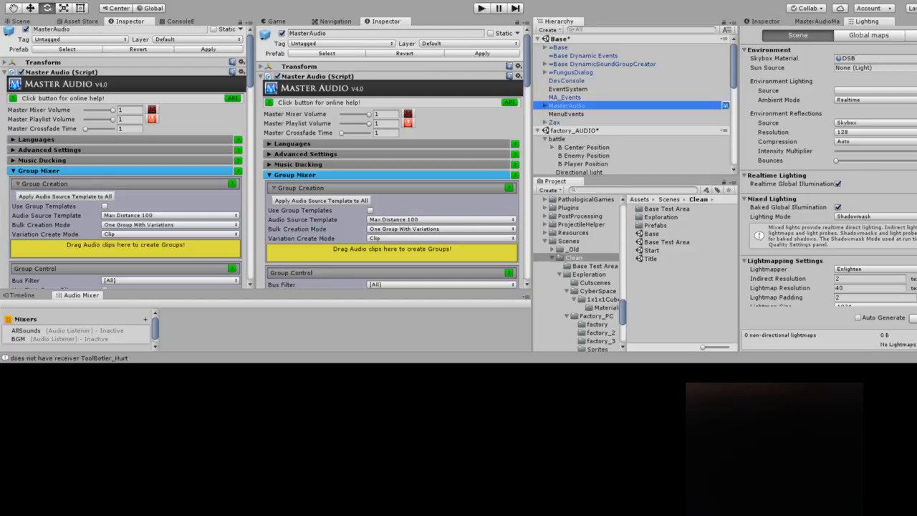
left_click(208, 49)
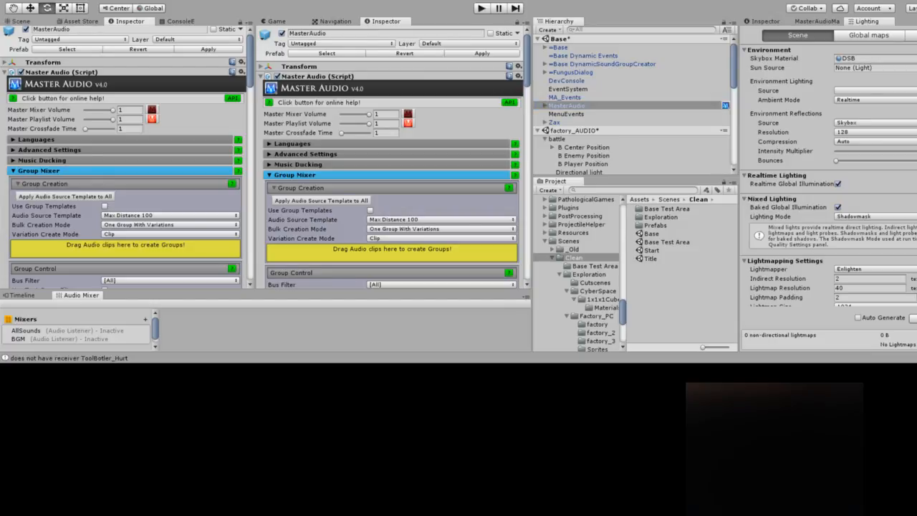
scroll(128, 157, "down", 15)
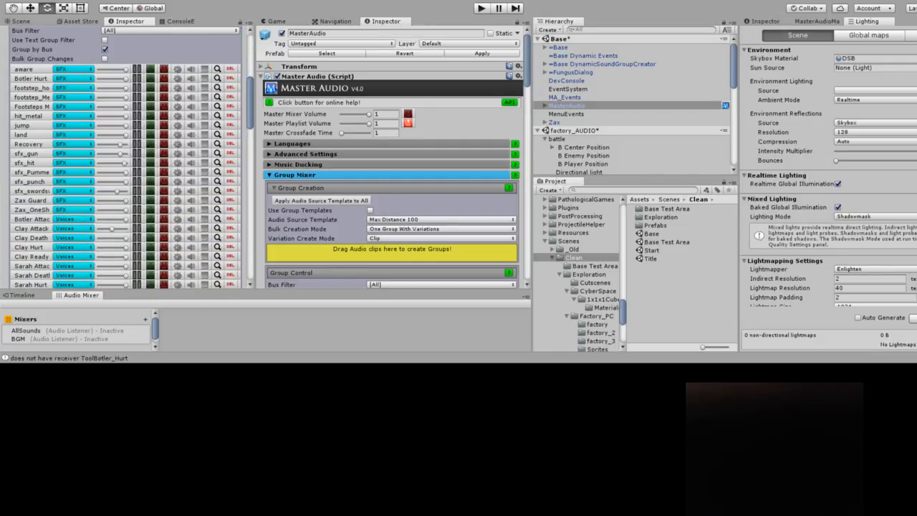
scroll(127, 156, "down", 10)
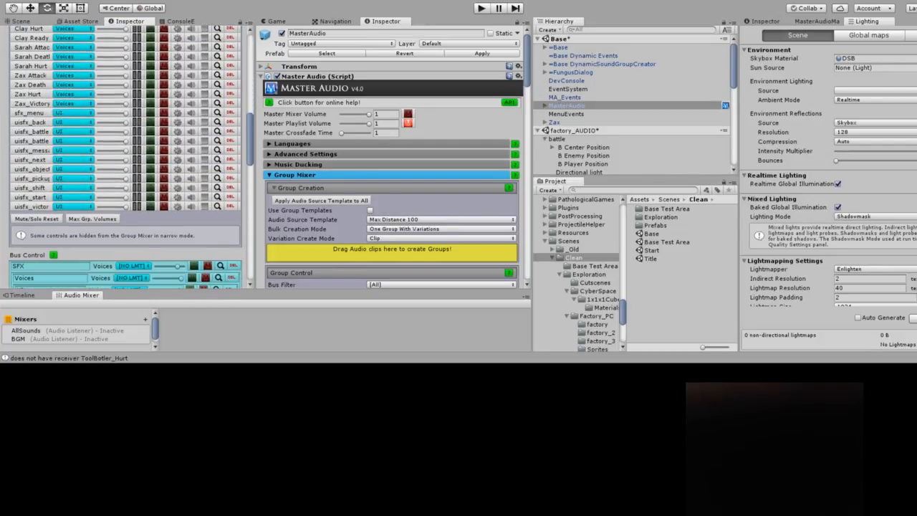
scroll(127, 156, "down", 10)
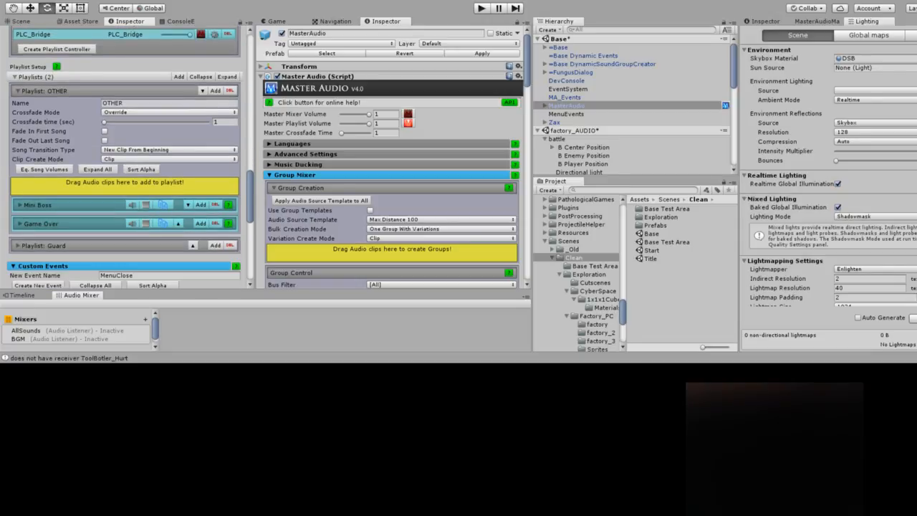
scroll(127, 156, "down", 5)
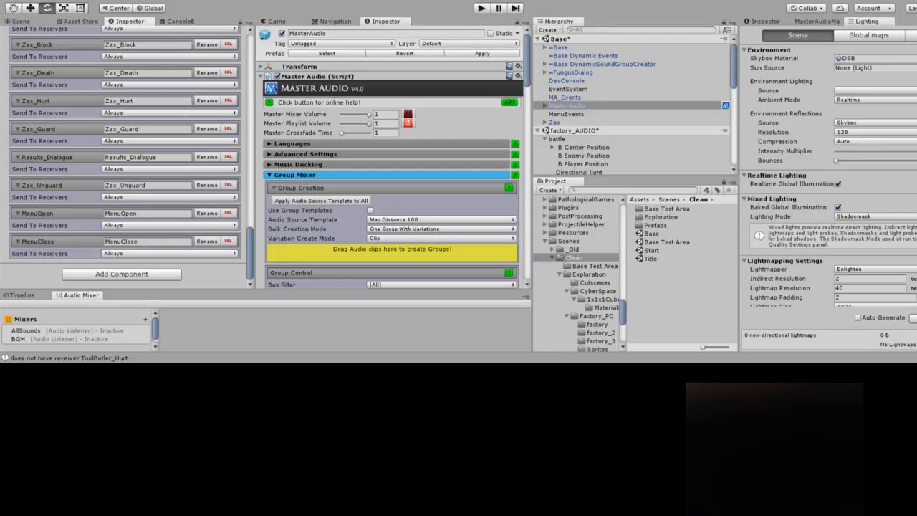
Review the sound groups and custom events of Base DynamicSoundGroupCreator and apply its changes to the prefab
left_click(603, 64)
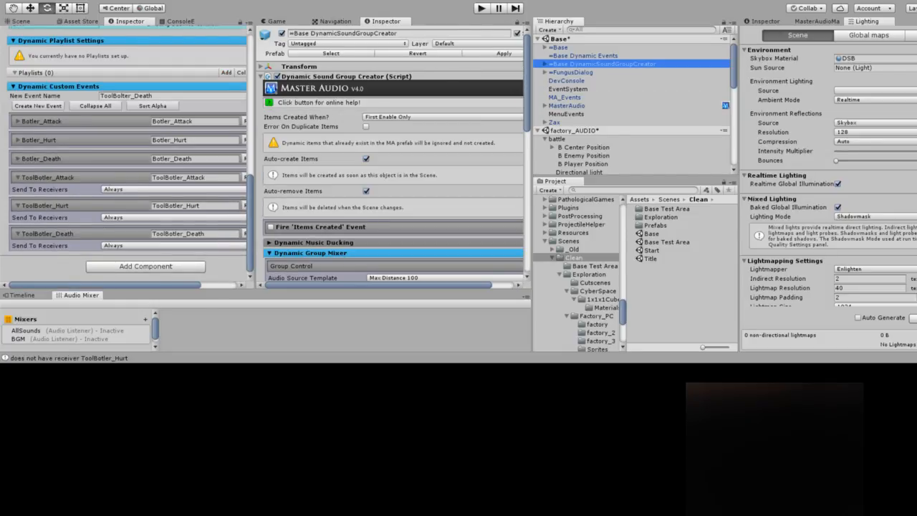
scroll(394, 154, "down", 10)
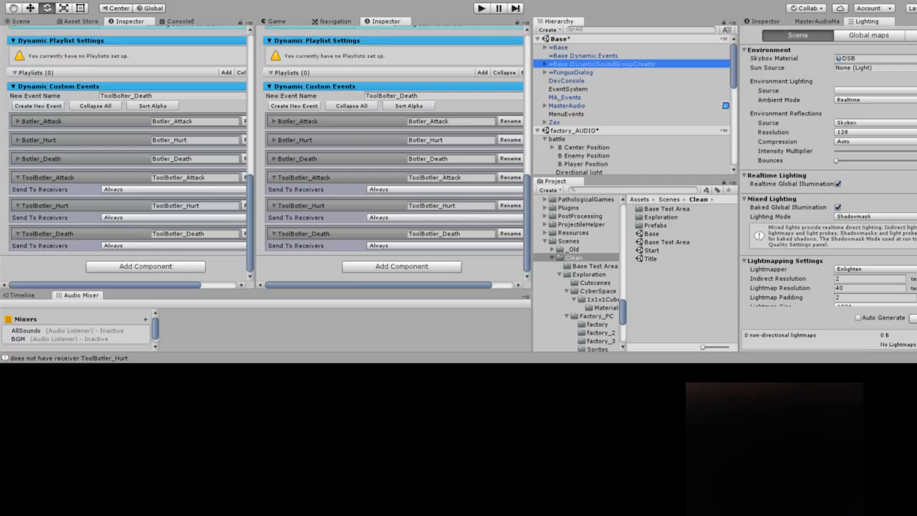
scroll(393, 154, "up", 5)
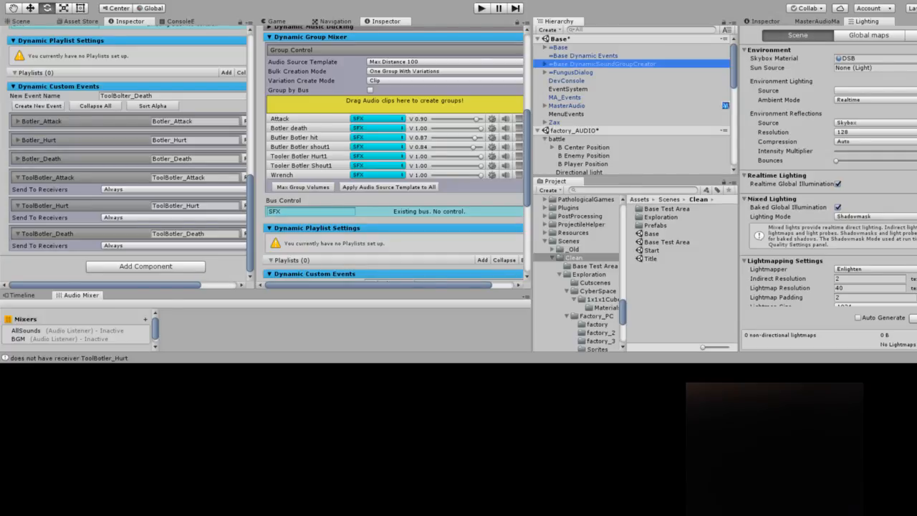
scroll(394, 154, "up", 4)
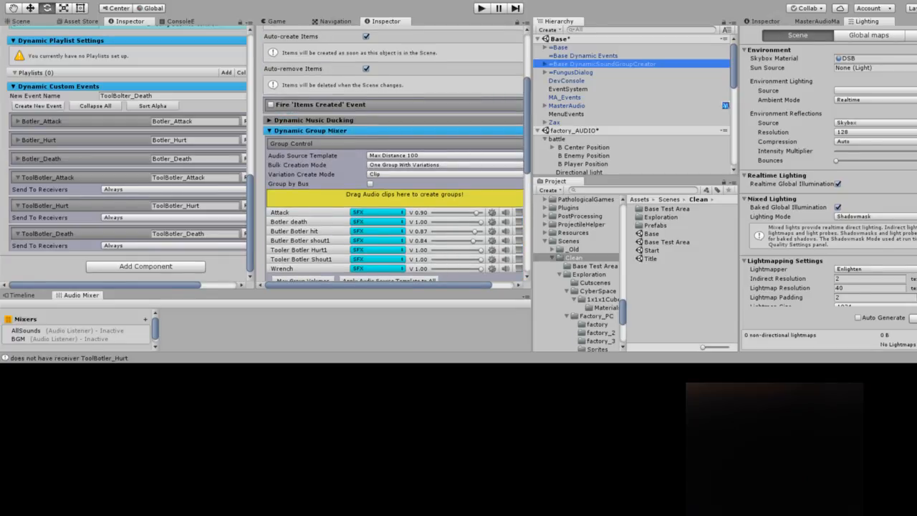
scroll(394, 154, "up", 5)
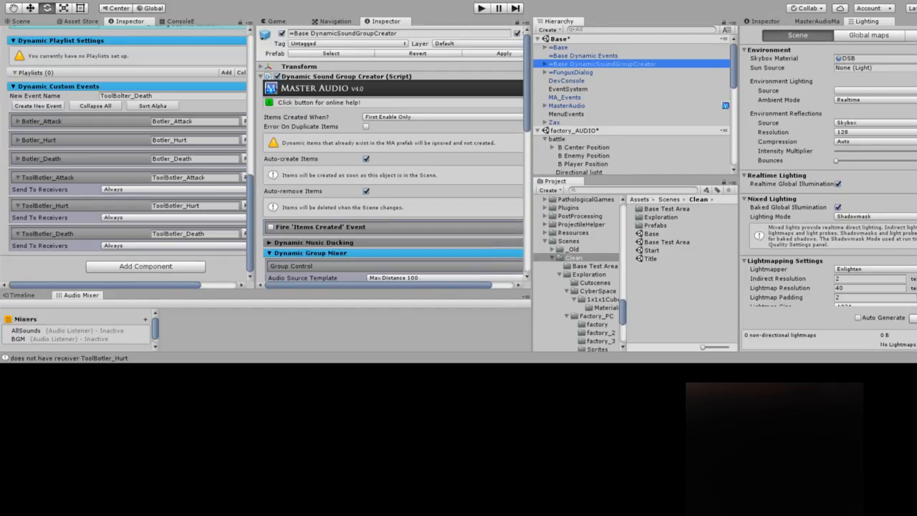
left_click(504, 53)
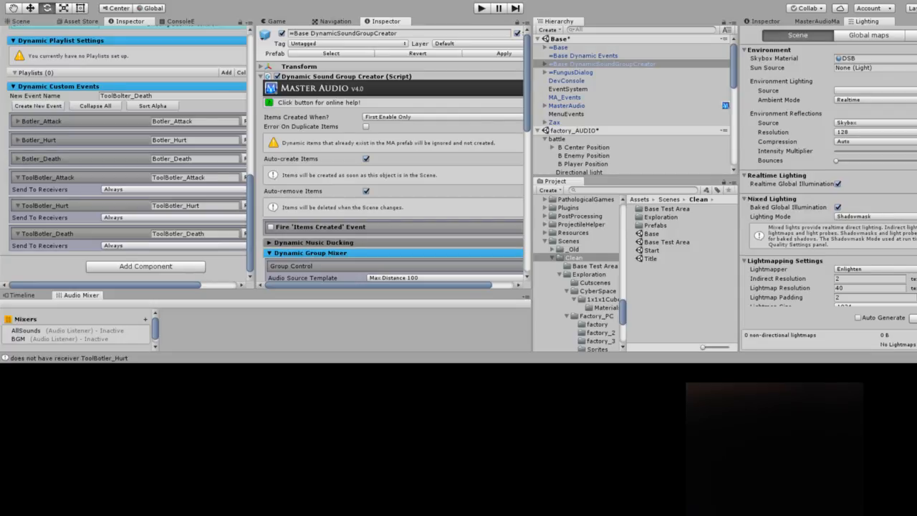
Delete the EventSystem and DevConsole objects from the Base scene
left_click(583, 55)
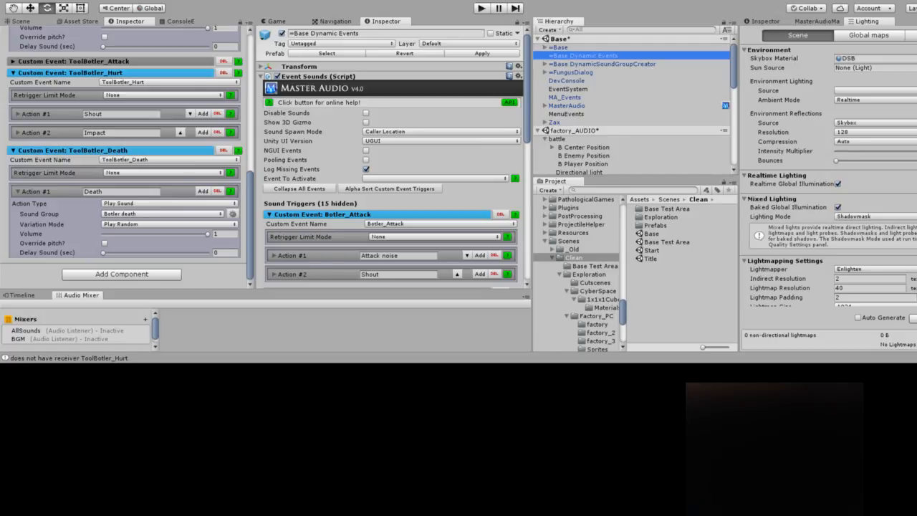
left_click(567, 89)
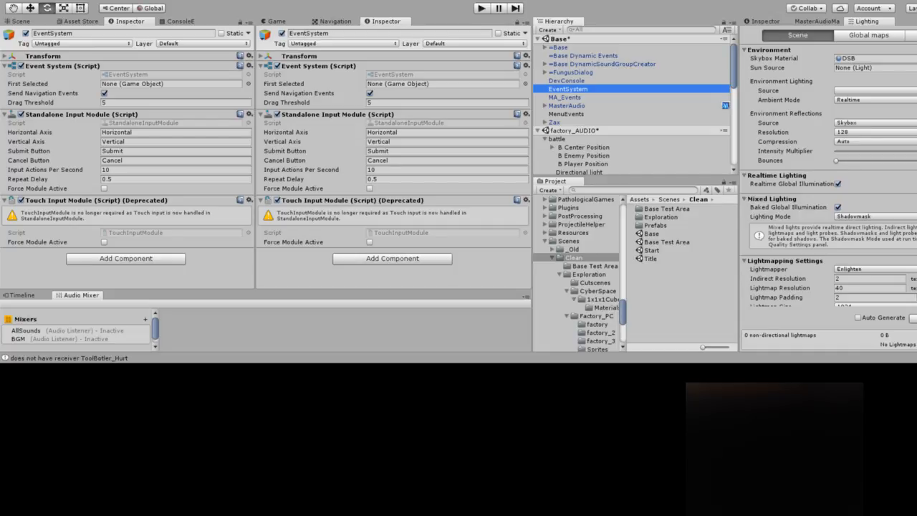
key("Delete")
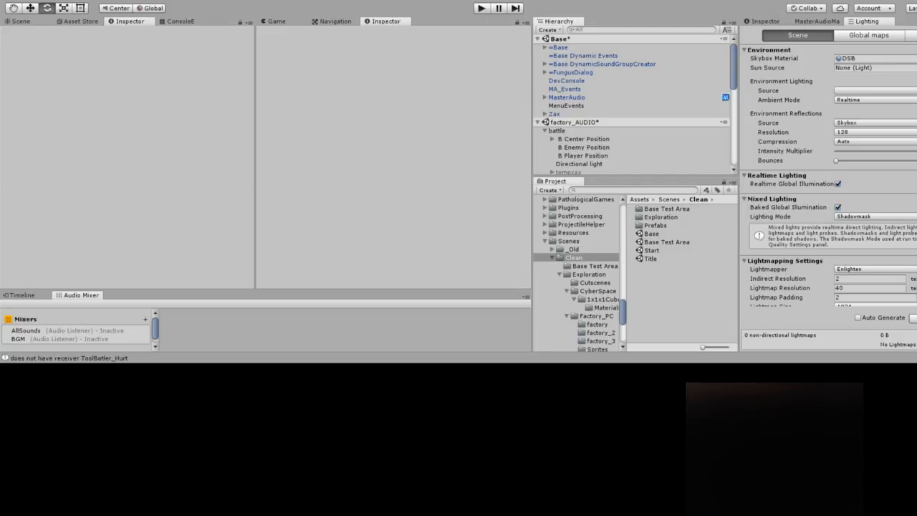
left_click(566, 80)
key("Delete")
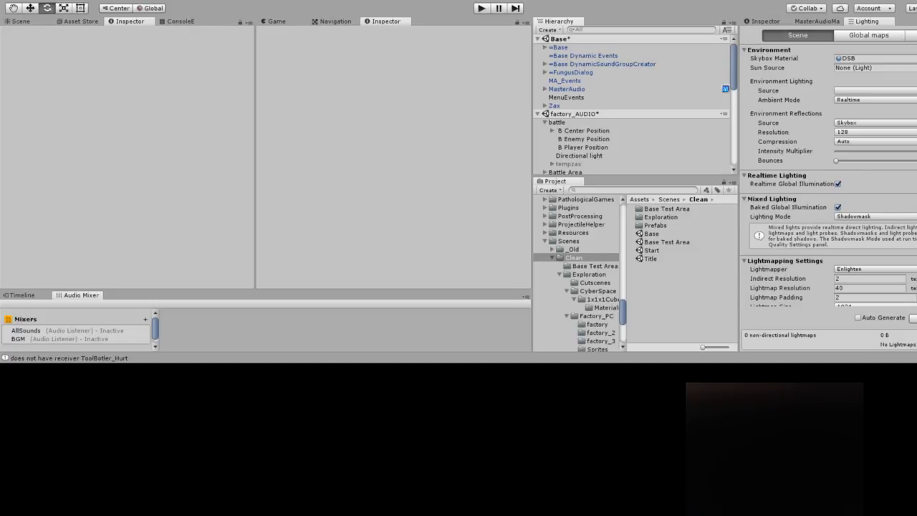
Restart the play test in play mode and advance through the opening Announcer and Zax dialogue to reach free exploration
key("ctrl+p")
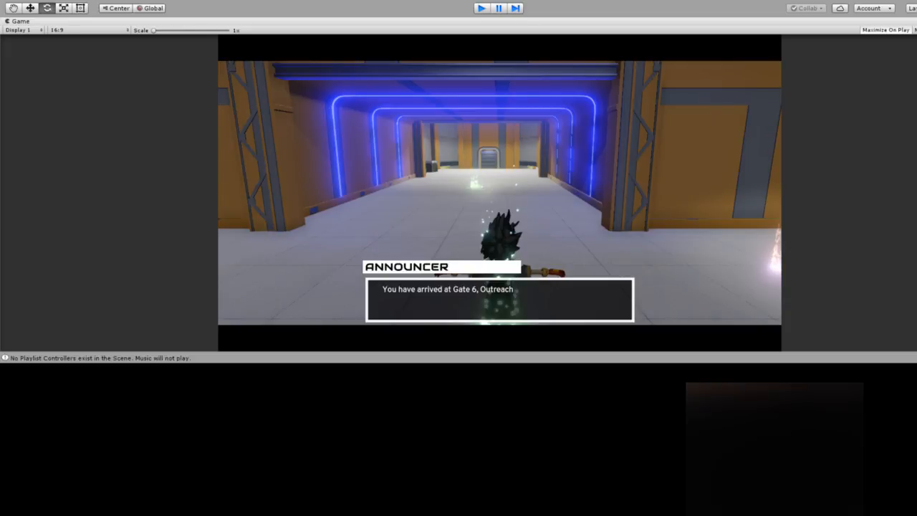
key("ctrl+p")
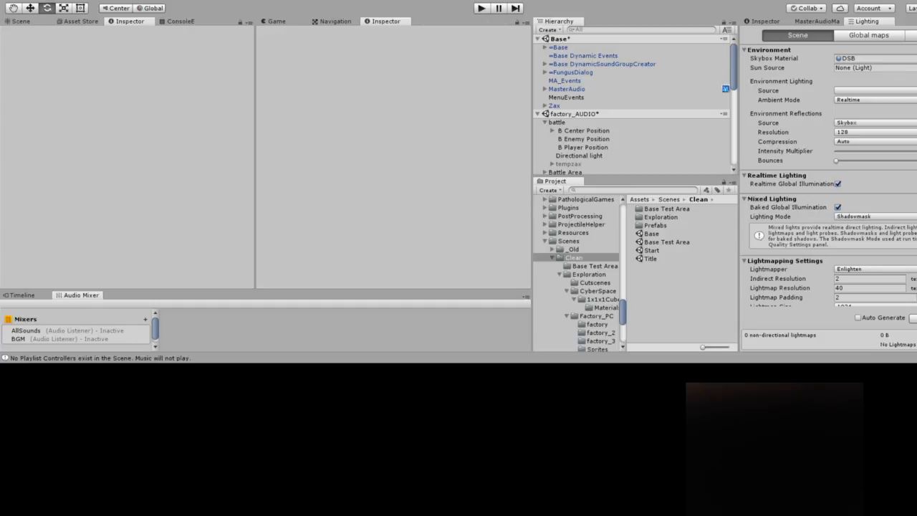
key("ctrl+p")
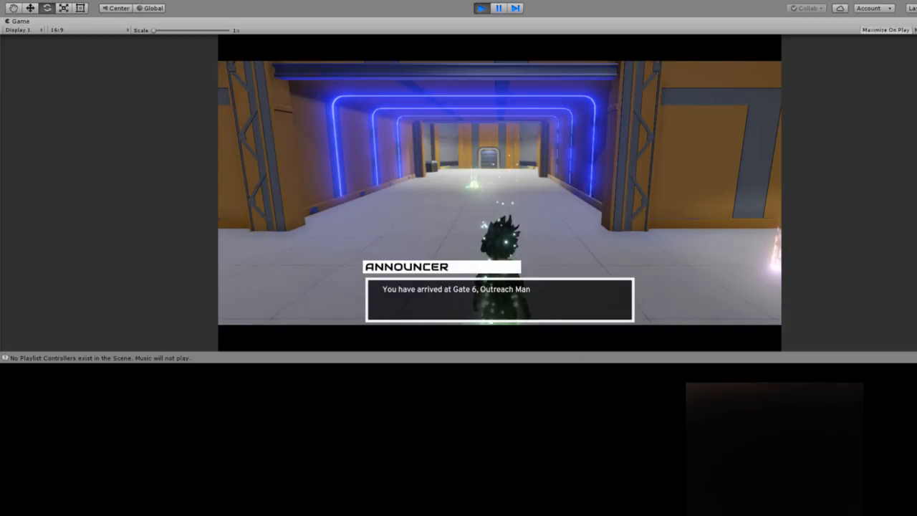
key("space")
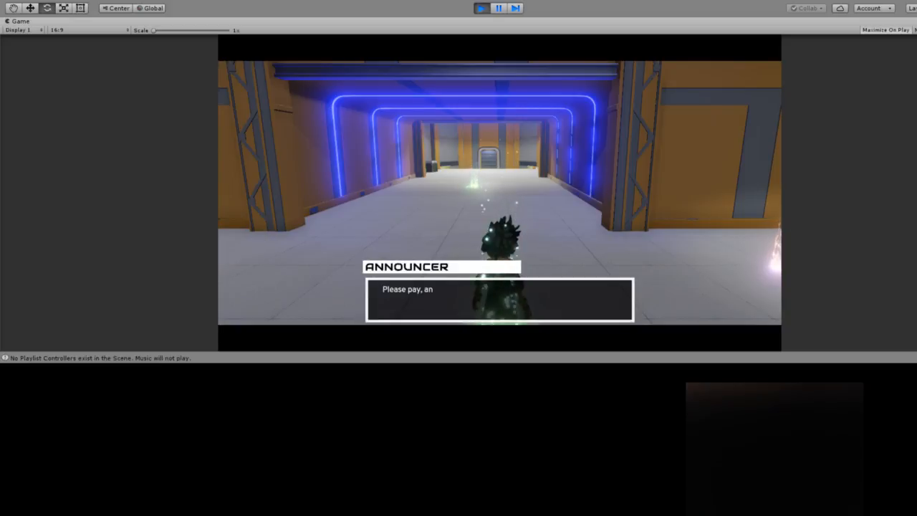
key("space")
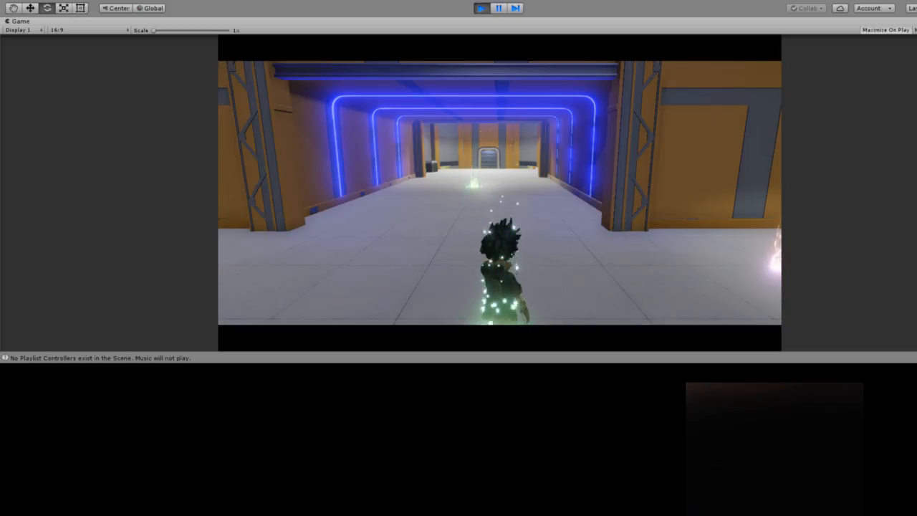
key("space")
key("space")
key("space")
key("space")
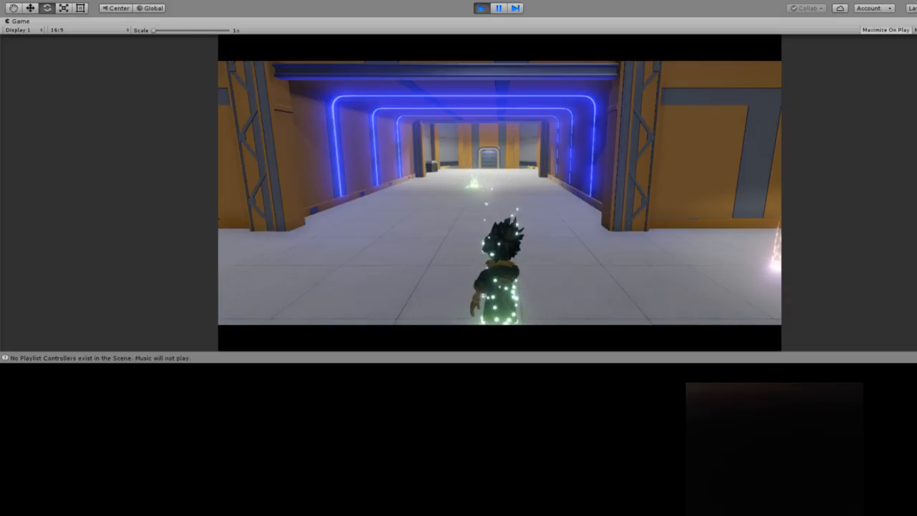
key("space")
key("space")
key("space")
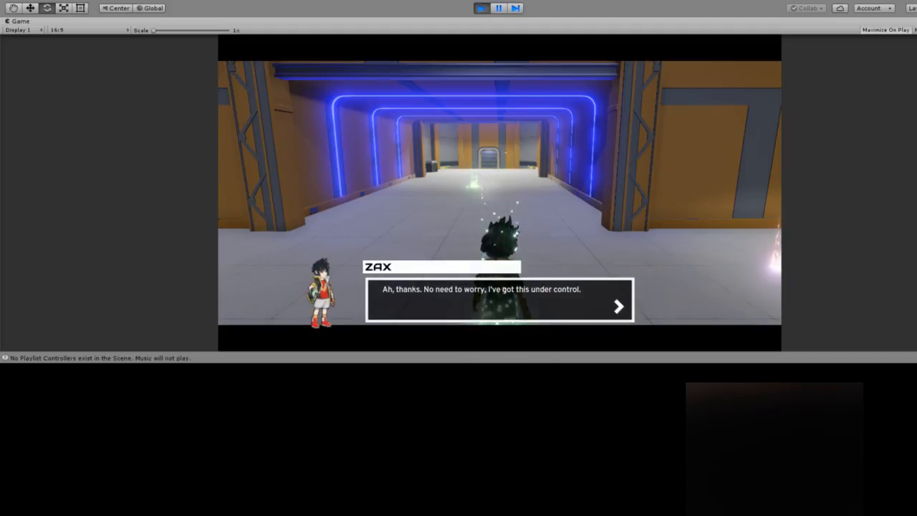
key("Return")
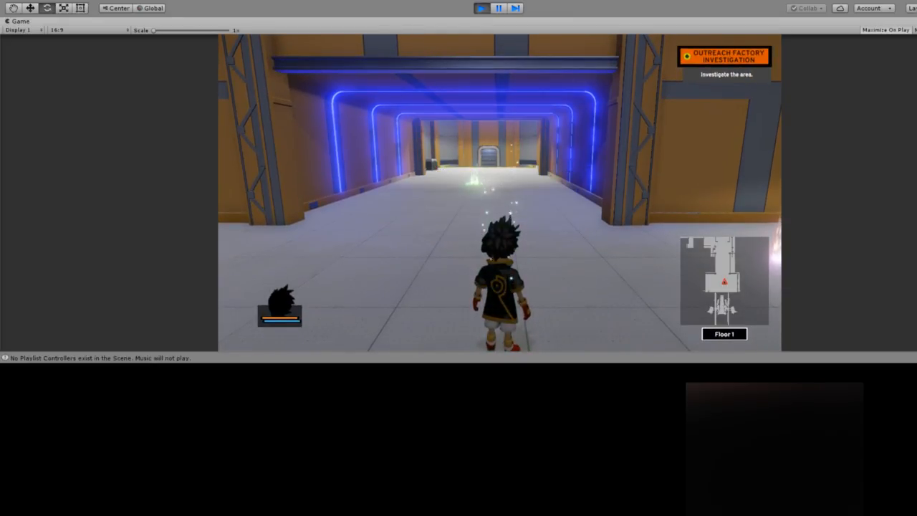
Collect the Energy Drink pickup, explore the factory corridor and advance through the Iggy and Zax dialogue into the first battle
key("a")
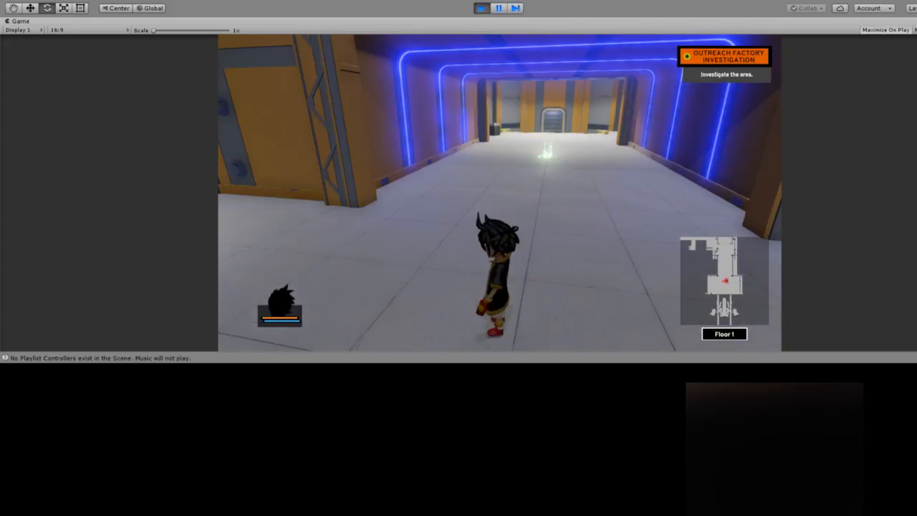
key("d")
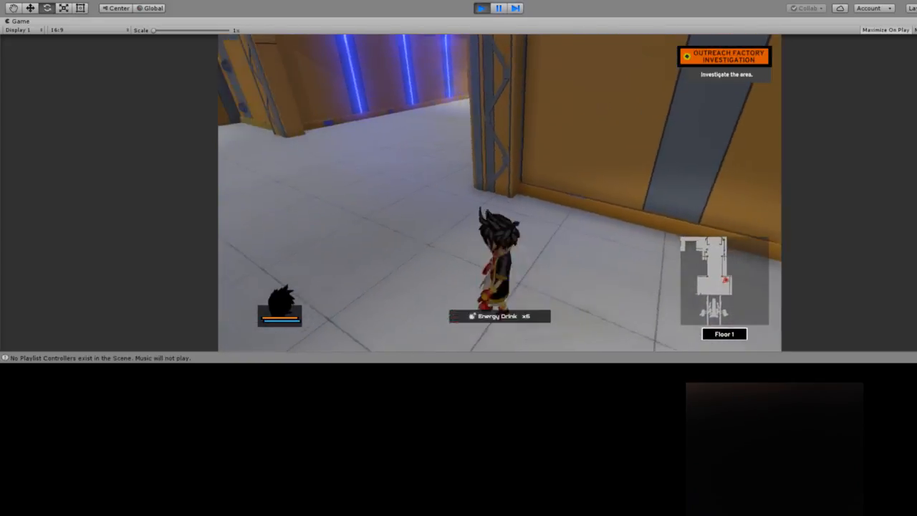
key("a")
key("w")
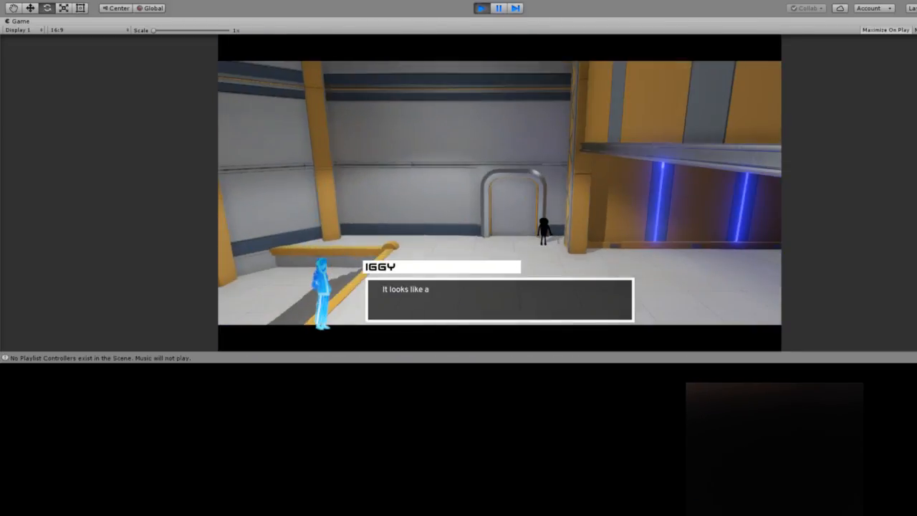
key("space")
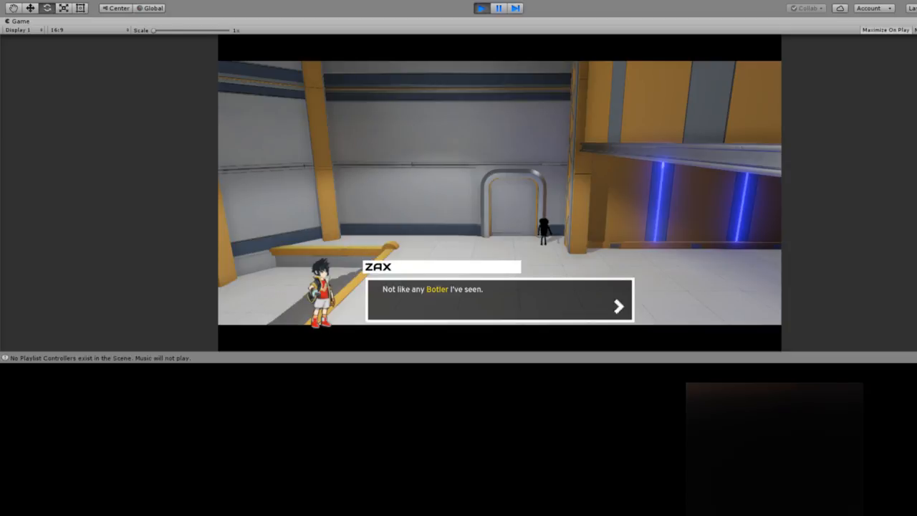
key("space")
key("space")
key("w")
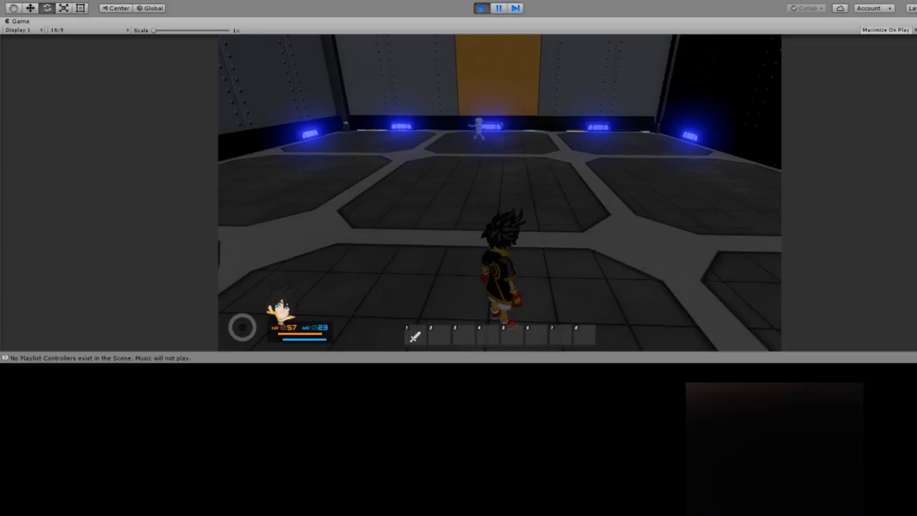
Play-test the Unfinished Botler battle by approaching, striking with the sword skill in slot 1 and moving around the enemy
key("w")
key("1")
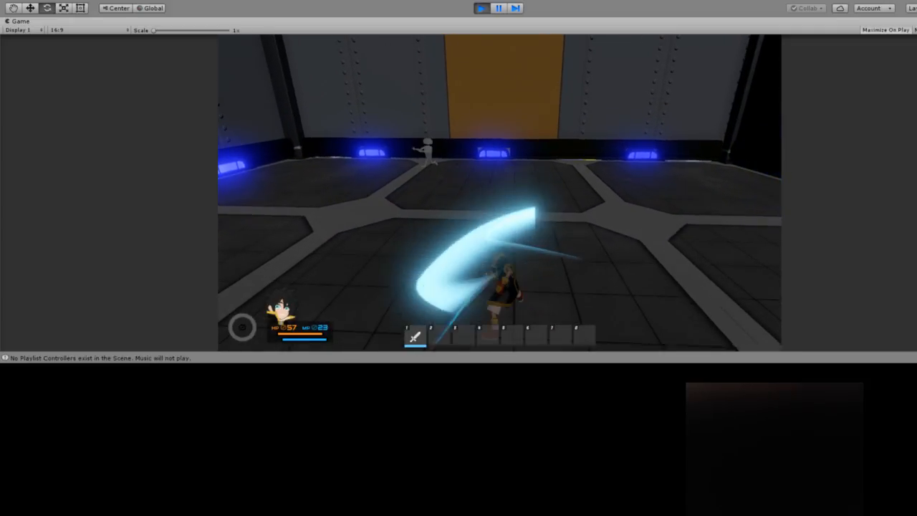
key("w")
key("1")
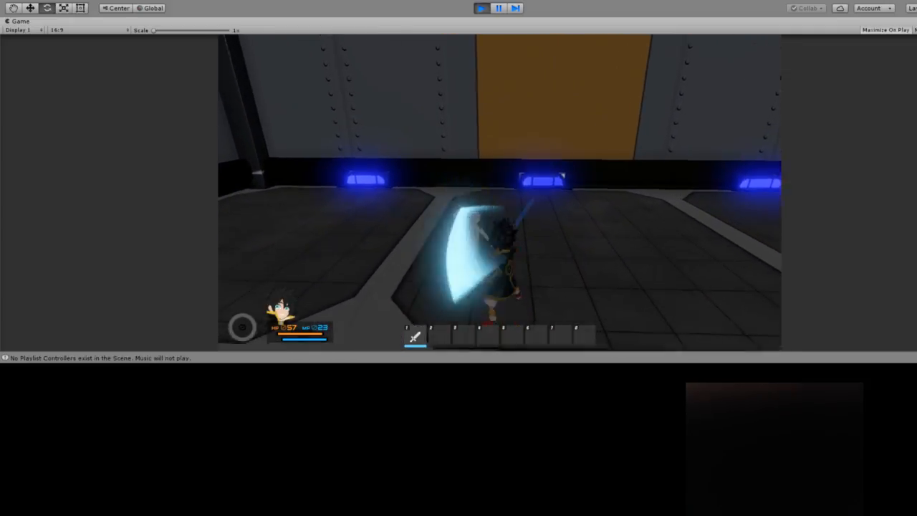
key("1")
key("s")
key("1")
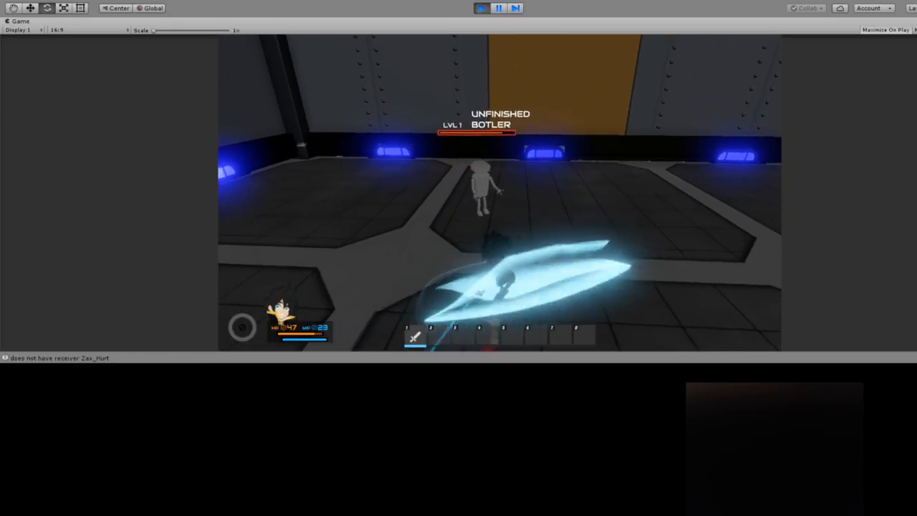
key("1")
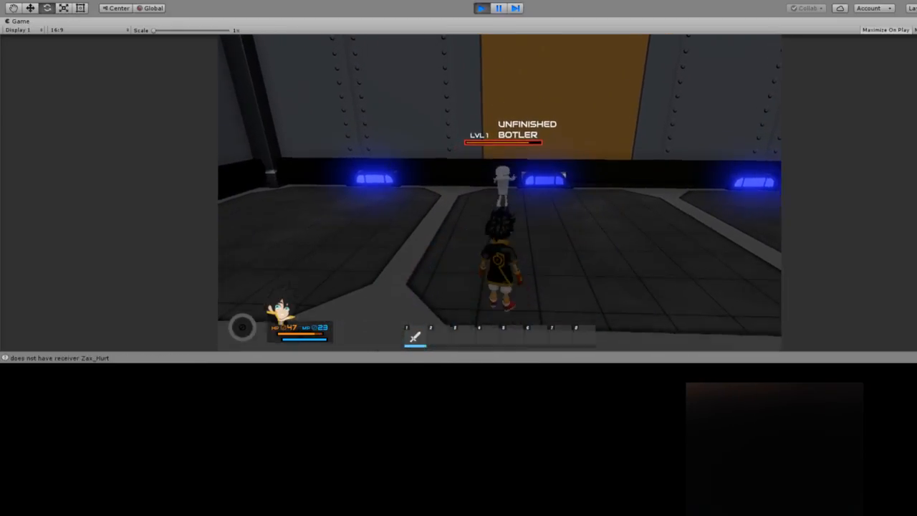
key("d")
key("s")
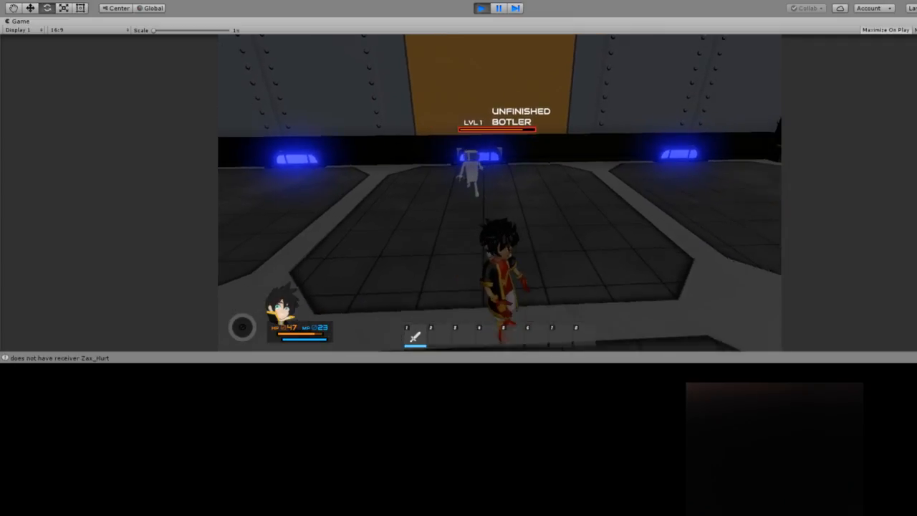
key("d")
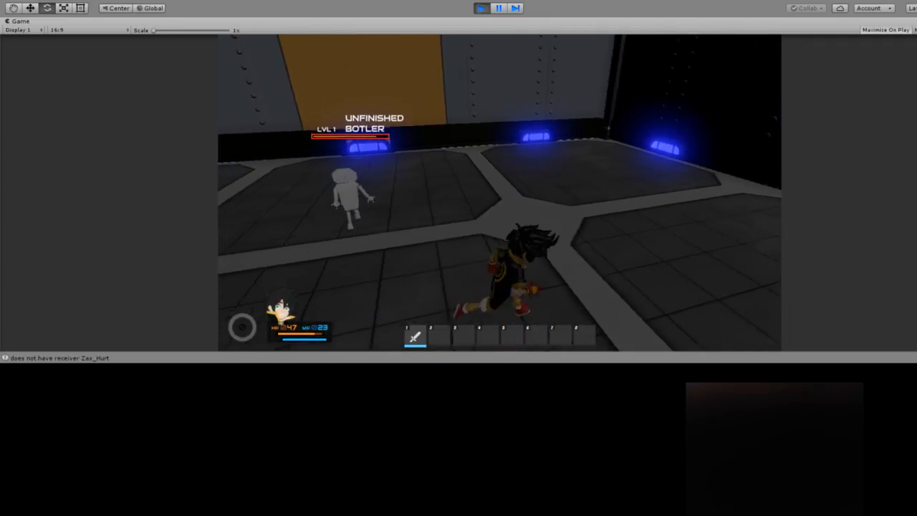
key("w")
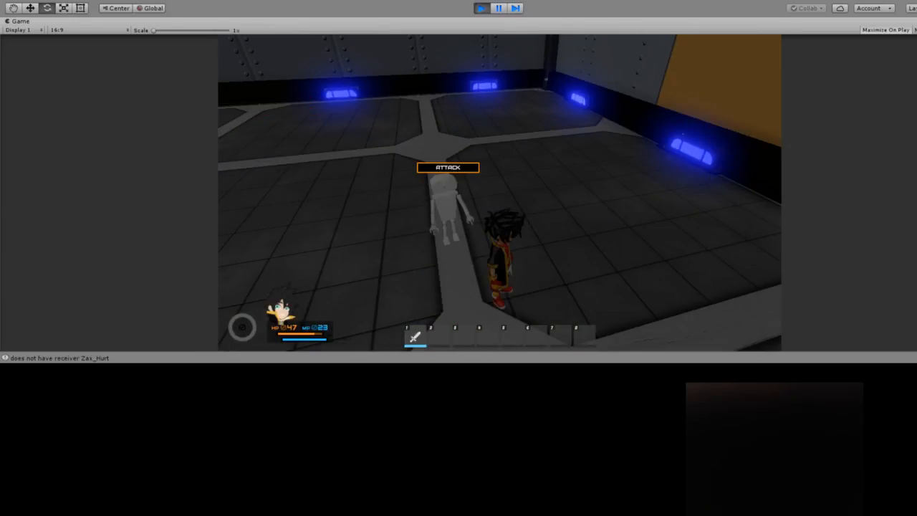
Pause the running battle, check the scene objects in the restored editor layout, and resume play
key("ctrl+shift+p")
key("shift+space")
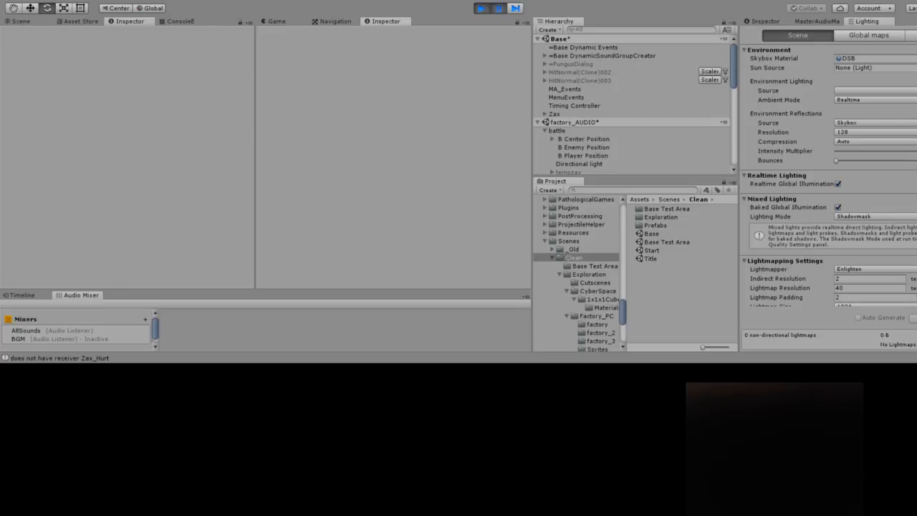
key("ctrl+shift+p")
Finish off the Unfinished Botler with repeated sword attacks to test the battle's ending
key("w")
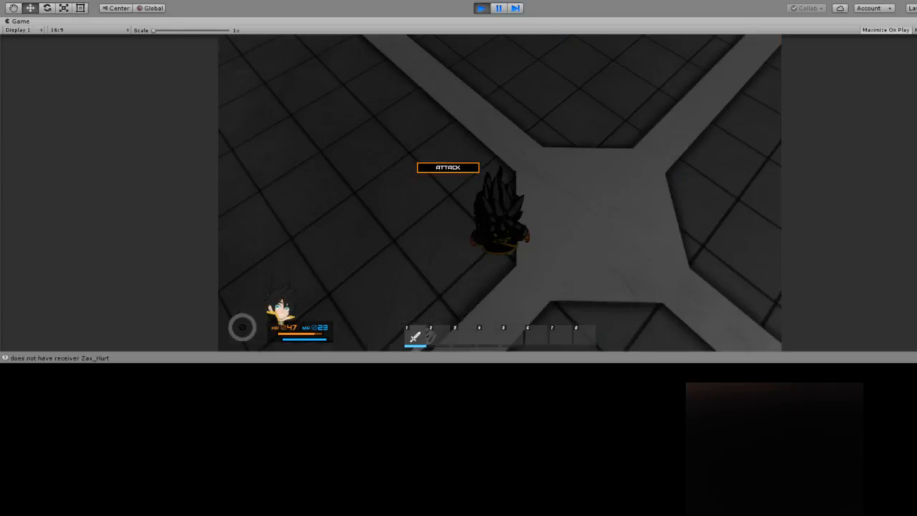
key("1")
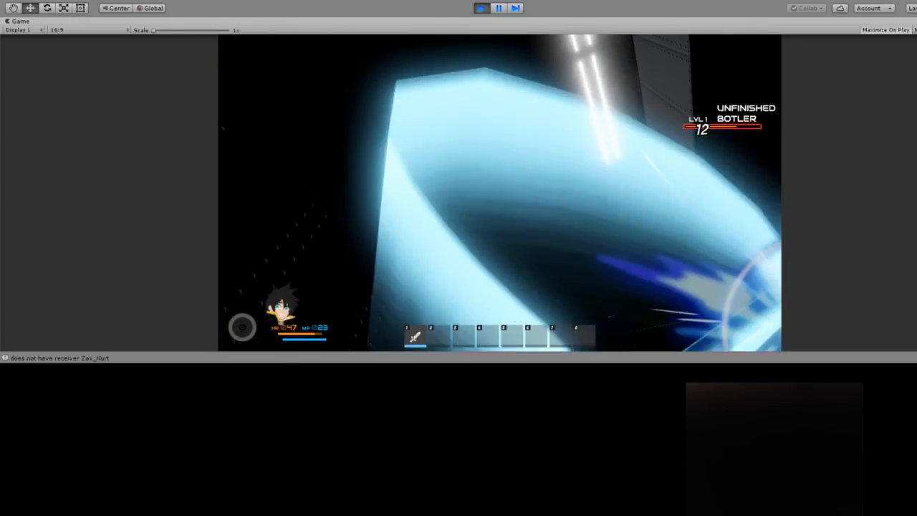
key("1")
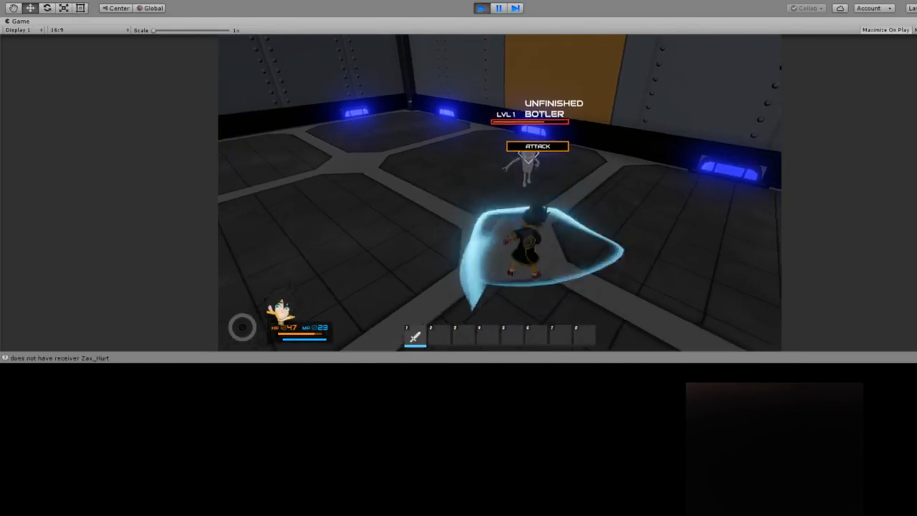
key("w")
key("1")
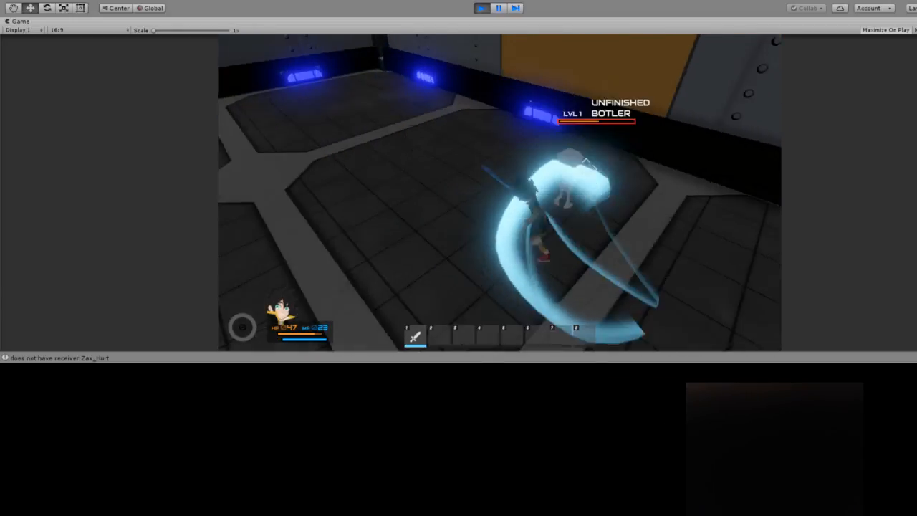
key("1")
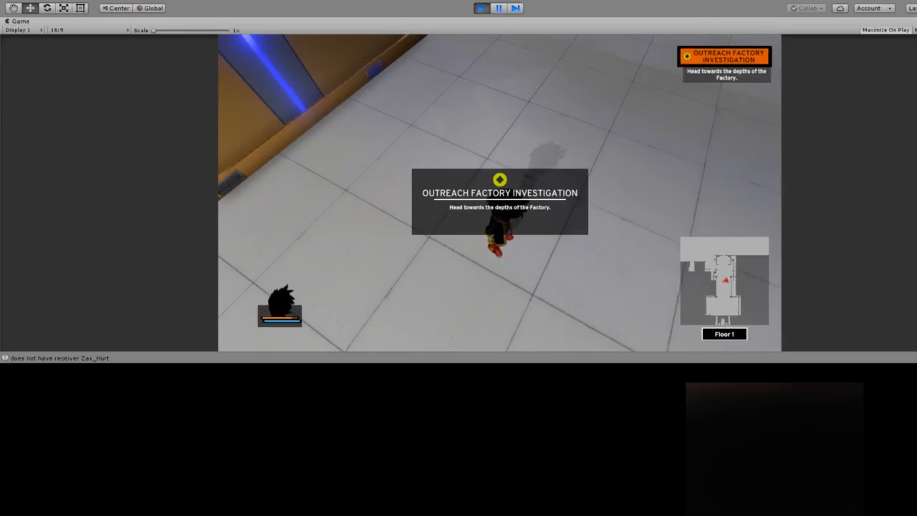
Run through the factory hall to the doorway at its far end and start the next battle
key("w")
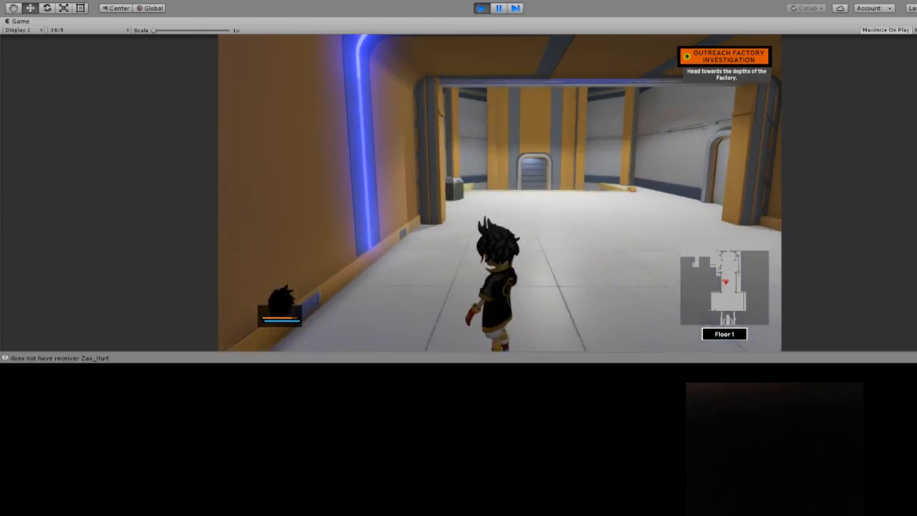
key("w")
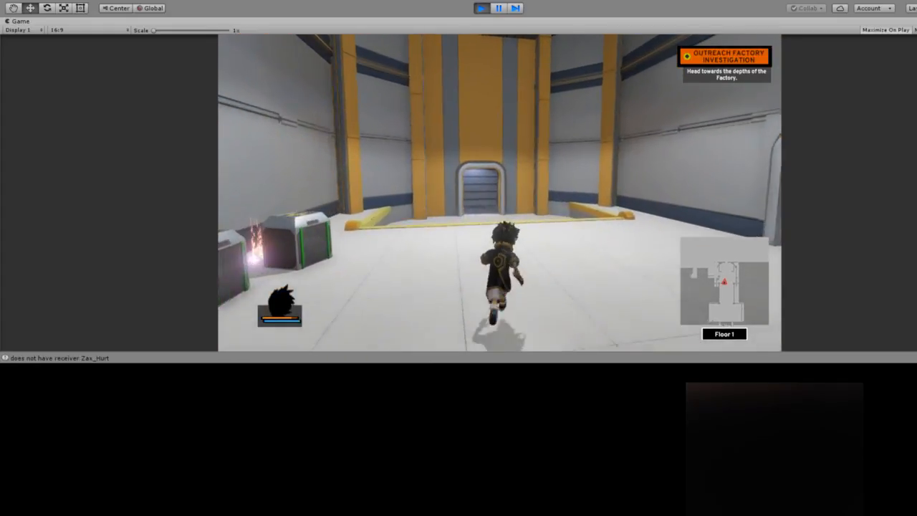
key("w")
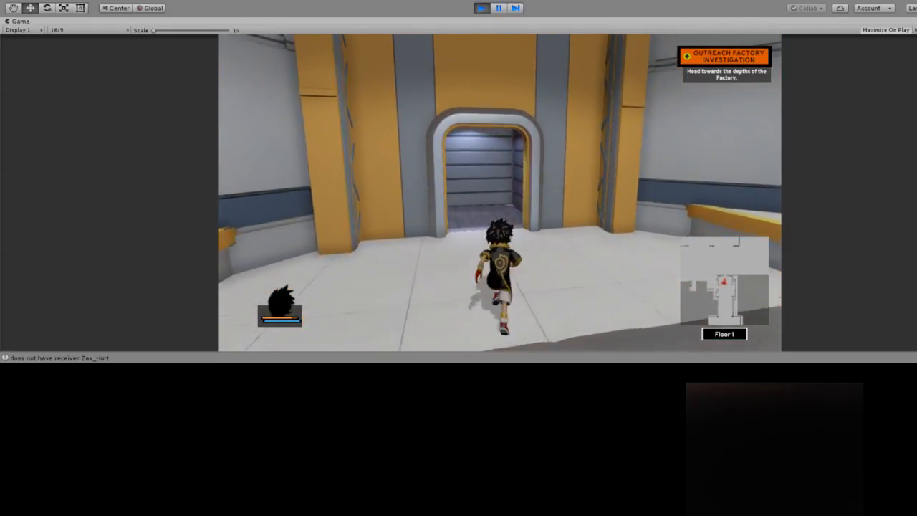
key("w")
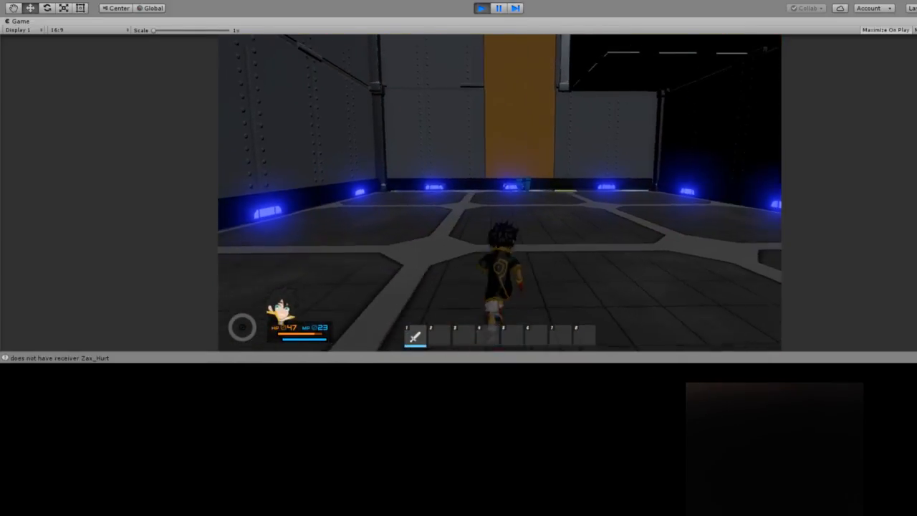
Play-test the Unfinished Tooler battle by chasing the enemy across the arena and striking with the sword skill in slot 1
key("w")
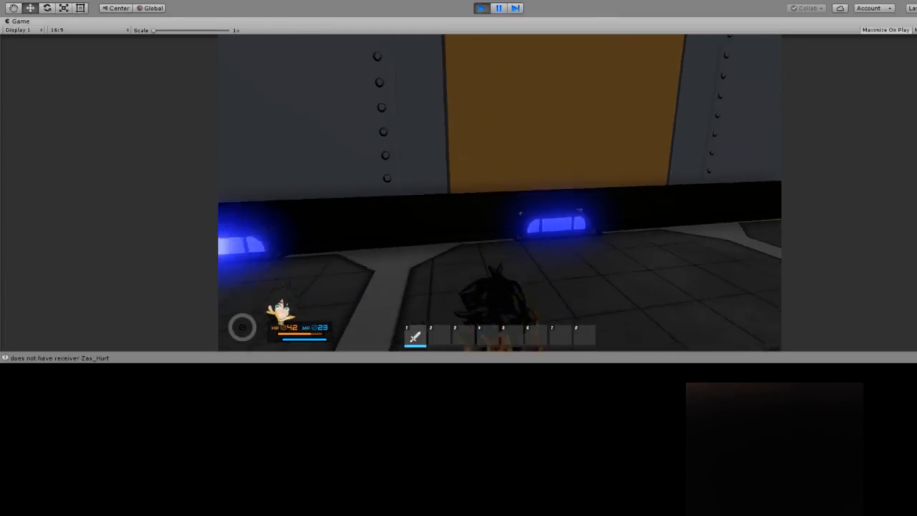
key("w")
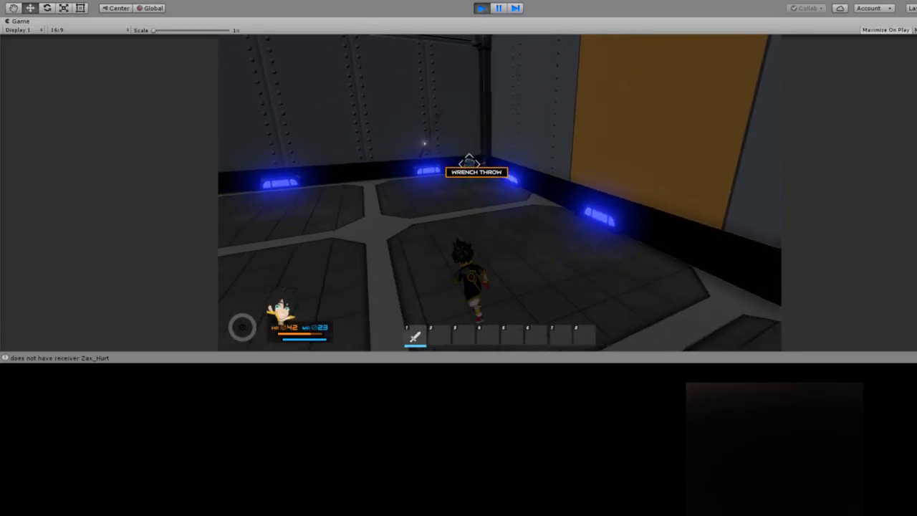
key("w")
key("2")
key("w")
key("3")
key("1")
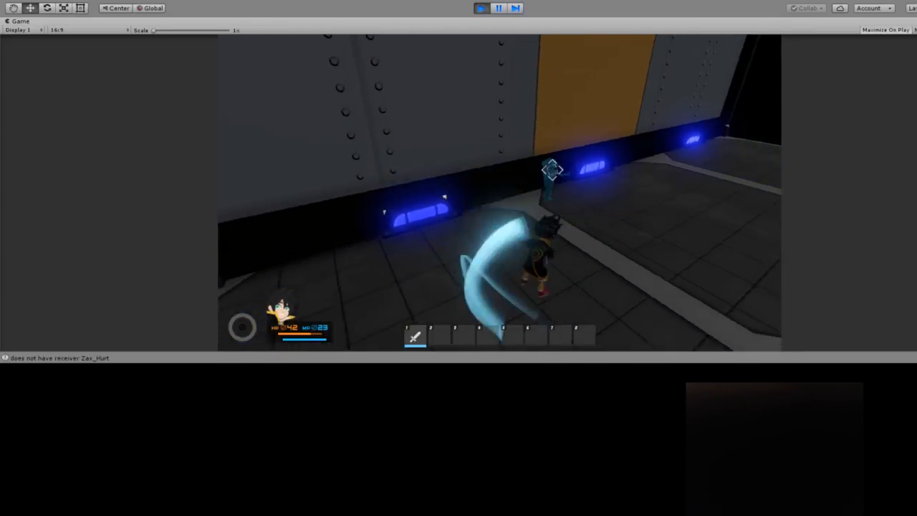
key("w")
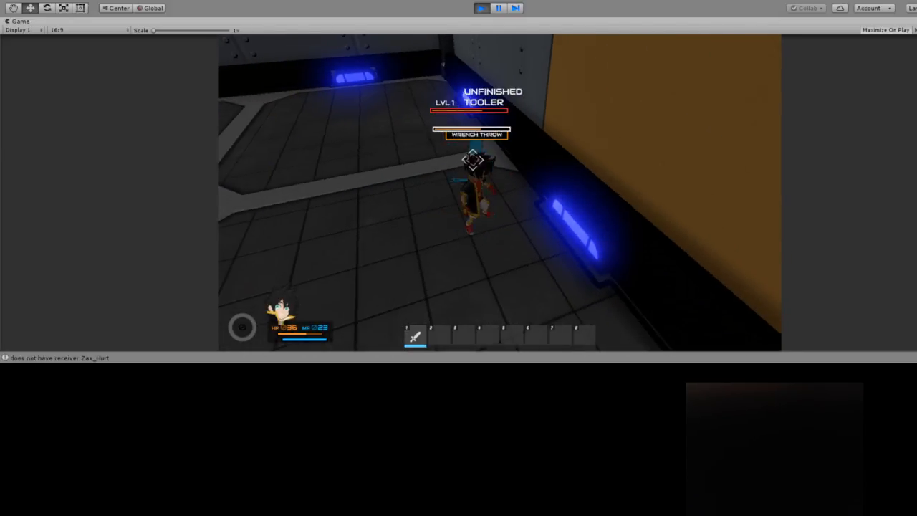
Finish off the Unfinished Tooler with repeated sword attacks to end the battle
left_click(473, 159)
left_click(534, 162)
left_click(447, 160)
left_click(446, 160)
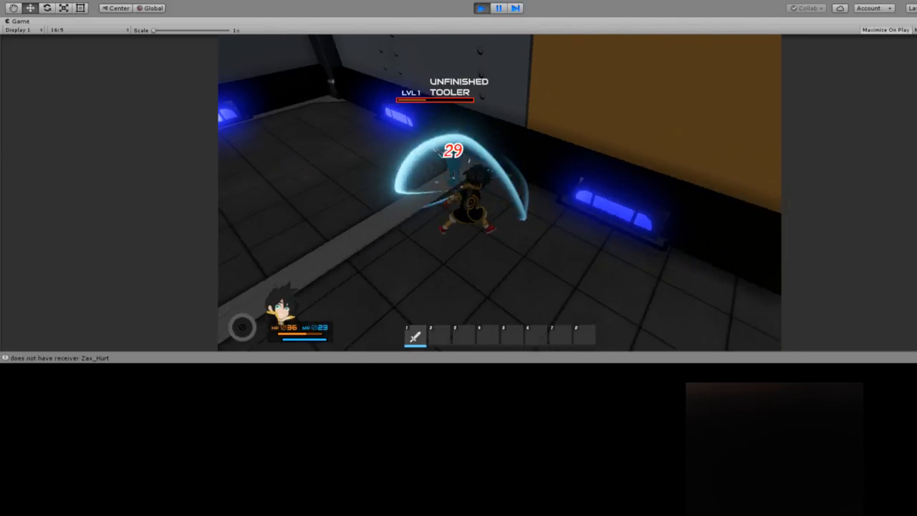
left_click(488, 158)
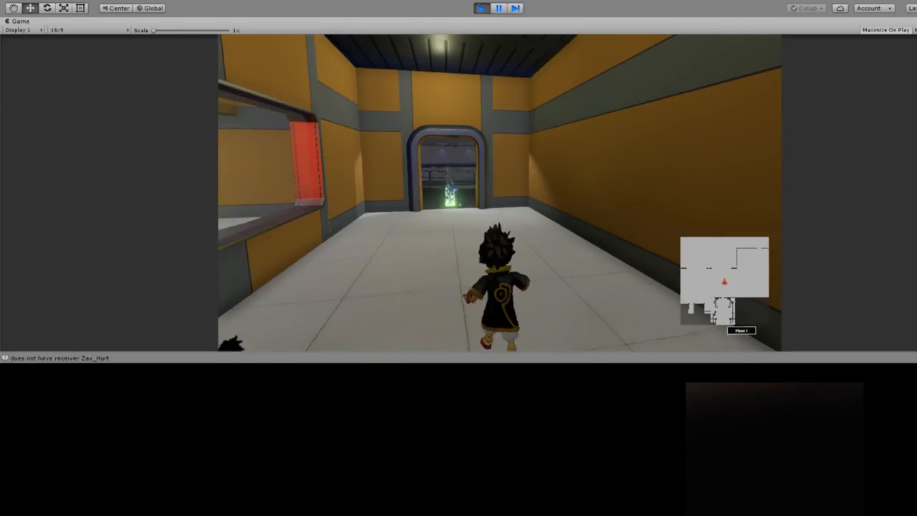
Run down the orange corridor into the next area, play through the following battle and dismiss its results screen
key("w")
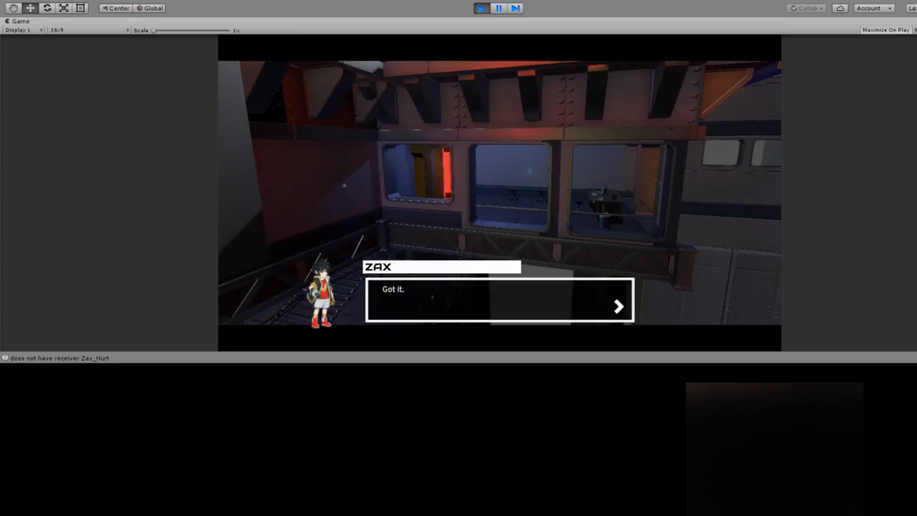
key("w")
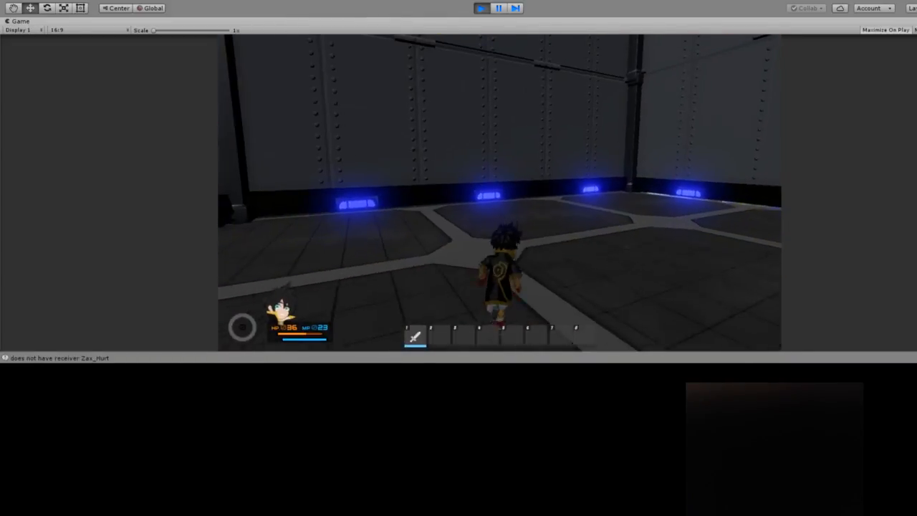
key("w")
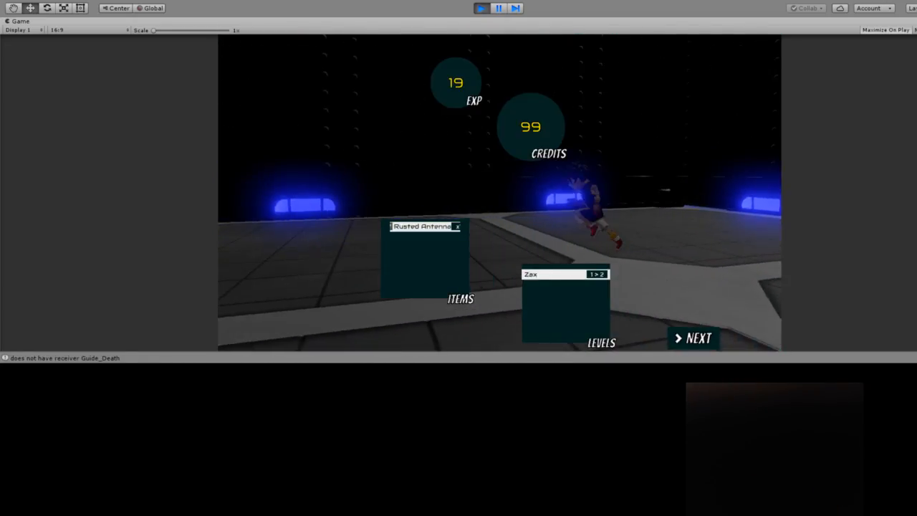
key("Return")
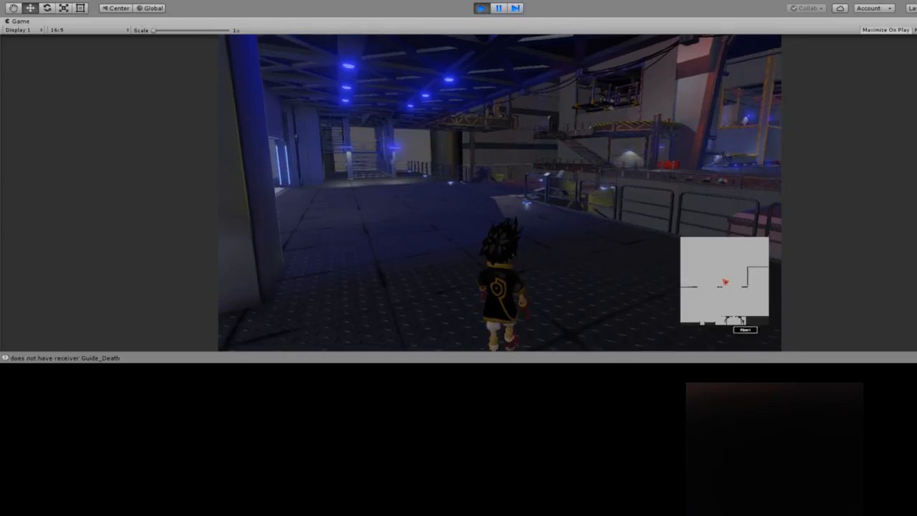
Run along the factory walkway into another battle and move around the arena to face the enemies' attacks
key("w")
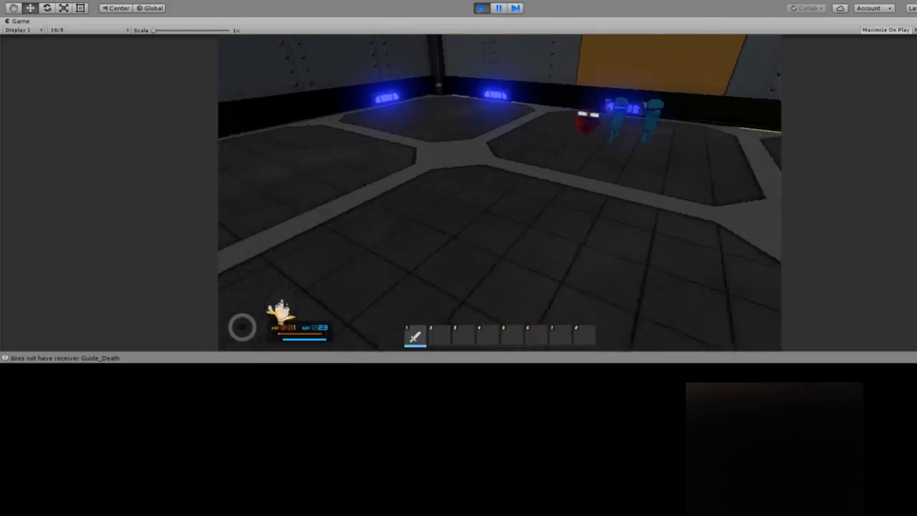
key("d")
key("a")
key("w")
key("a")
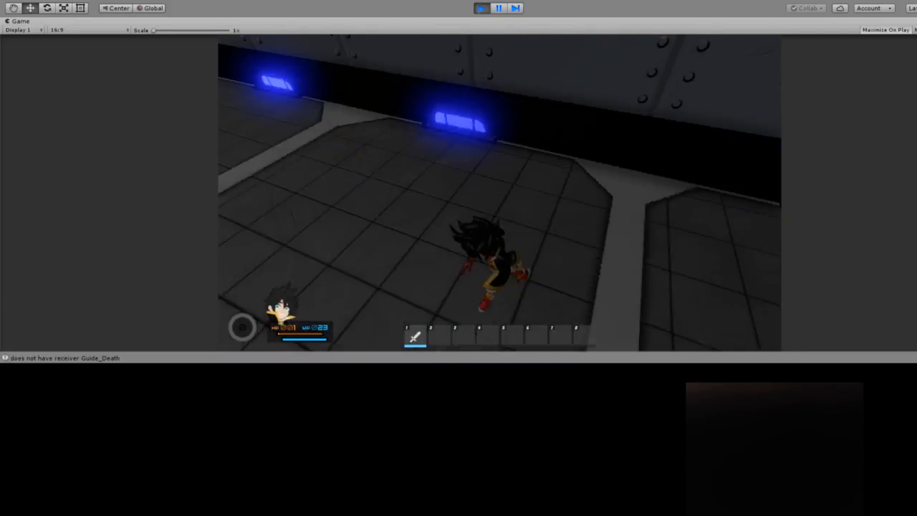
key("s")
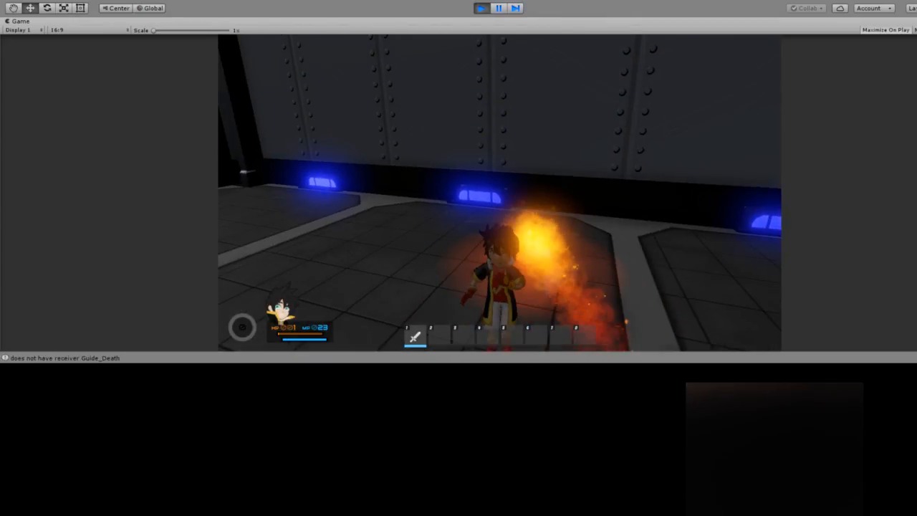
Pause the battle, check the spawned clones in the Base scene in the restored editor layout, and resume in the maximized game view
key("ctrl+shift+p")
key("ctrl+p")
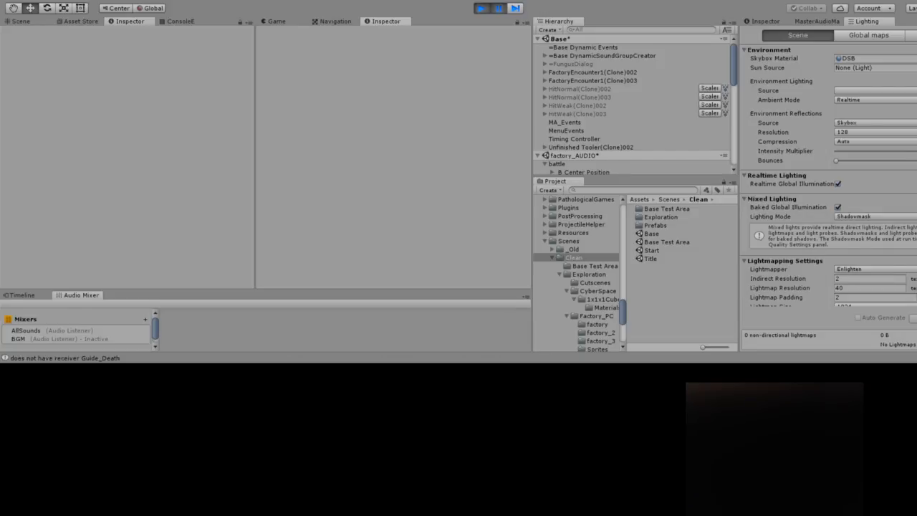
key("ctrl+shift+p")
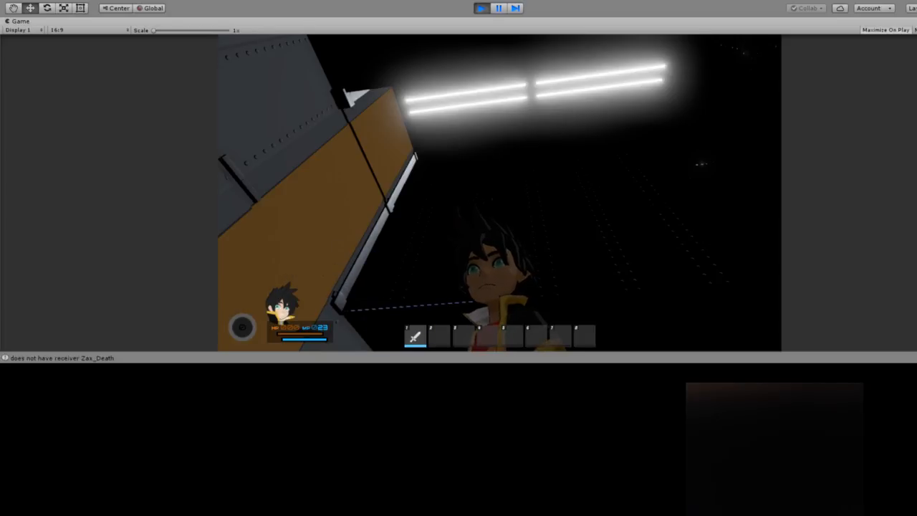
Pause the game after Zax's defeat, restore the editor layout and exit play mode
key("ctrl+shift+p")
key("ctrl+p")
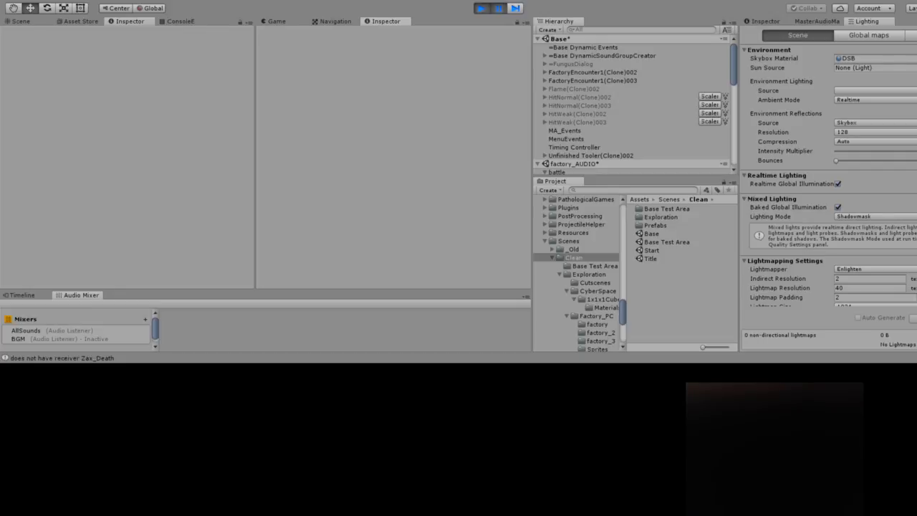
key("ctrl+p")
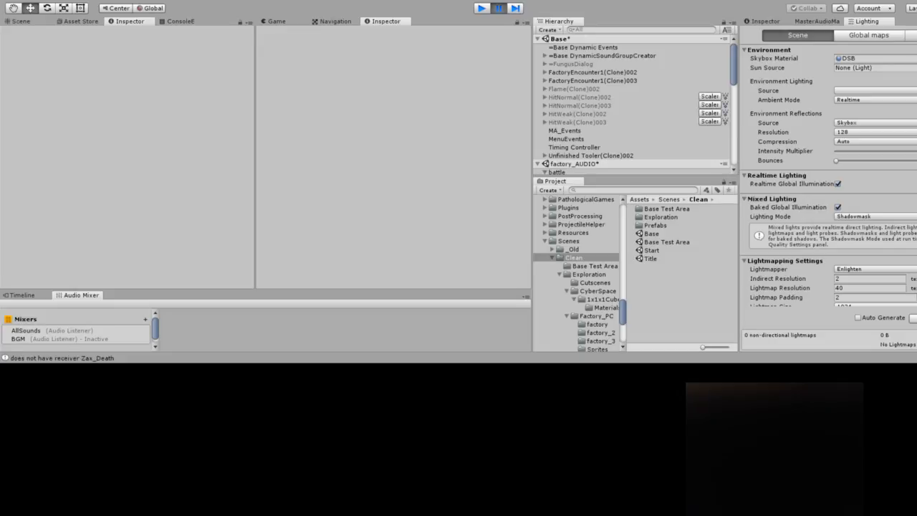
key("ctrl+p")
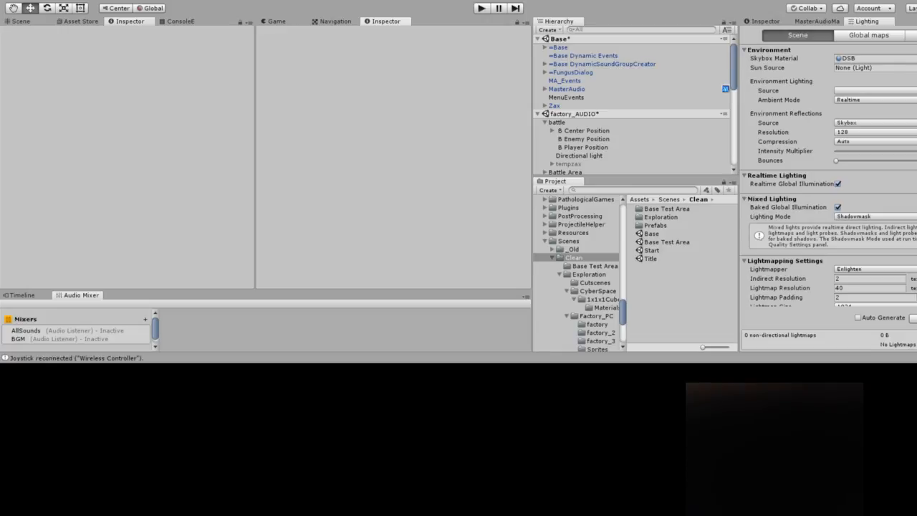
Collapse the factory_AUDIO, factory, factory_EVENTS and Base scenes in the hierarchy and save all four
left_click(575, 114)
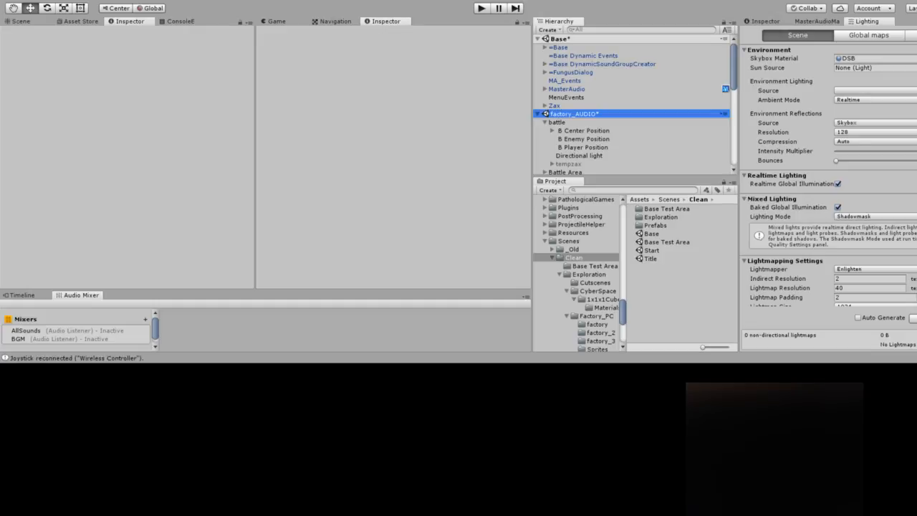
key("Left")
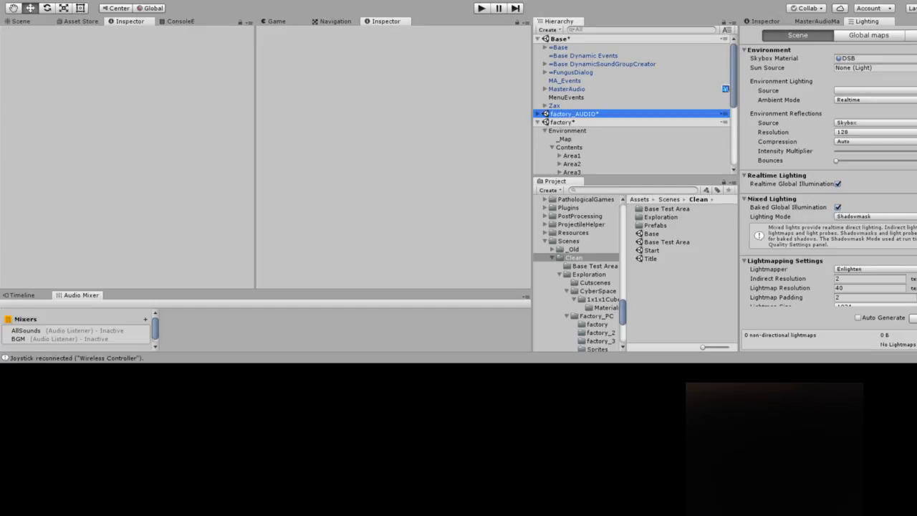
left_click(537, 121)
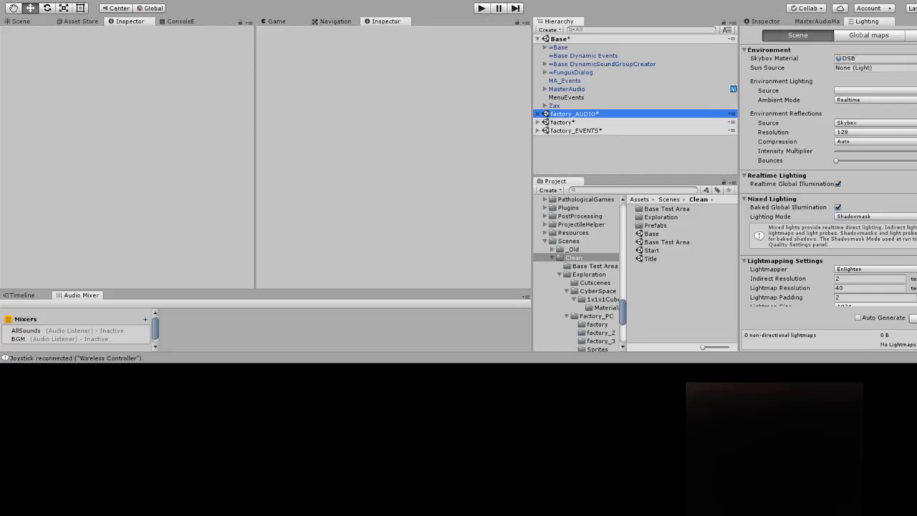
left_click(537, 38)
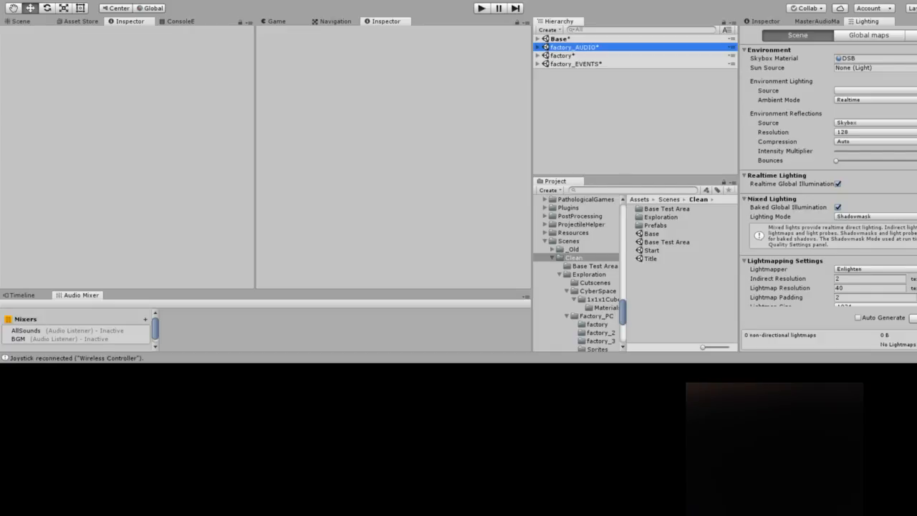
key("alt")
left_click(559, 39)
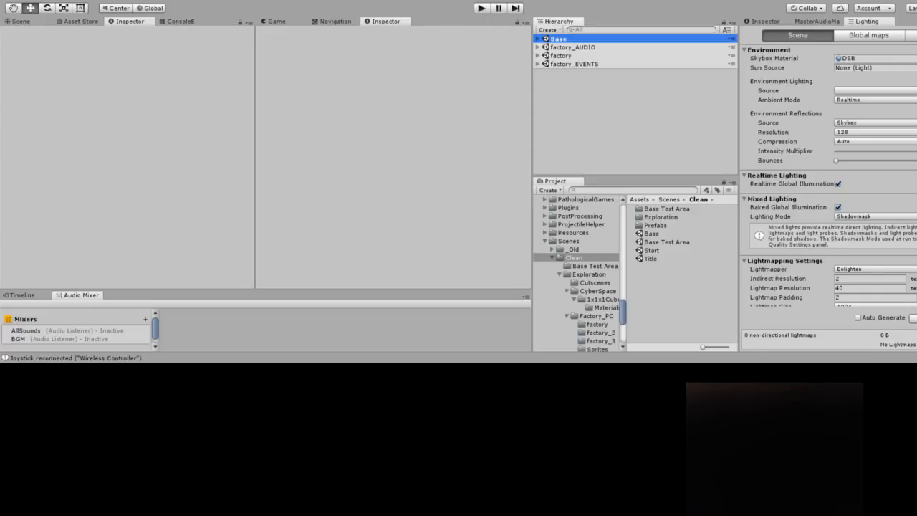
Select the Base Test Area scene asset in the Clean scenes folder
left_click(666, 241)
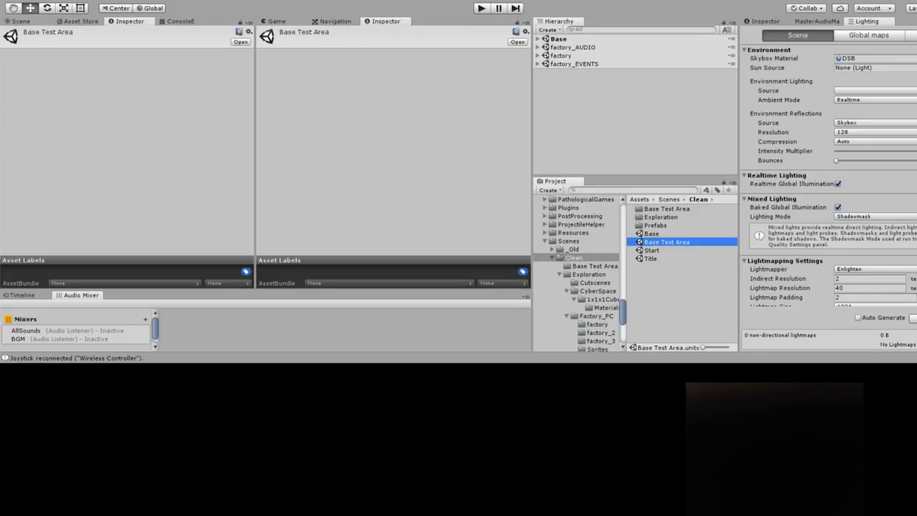